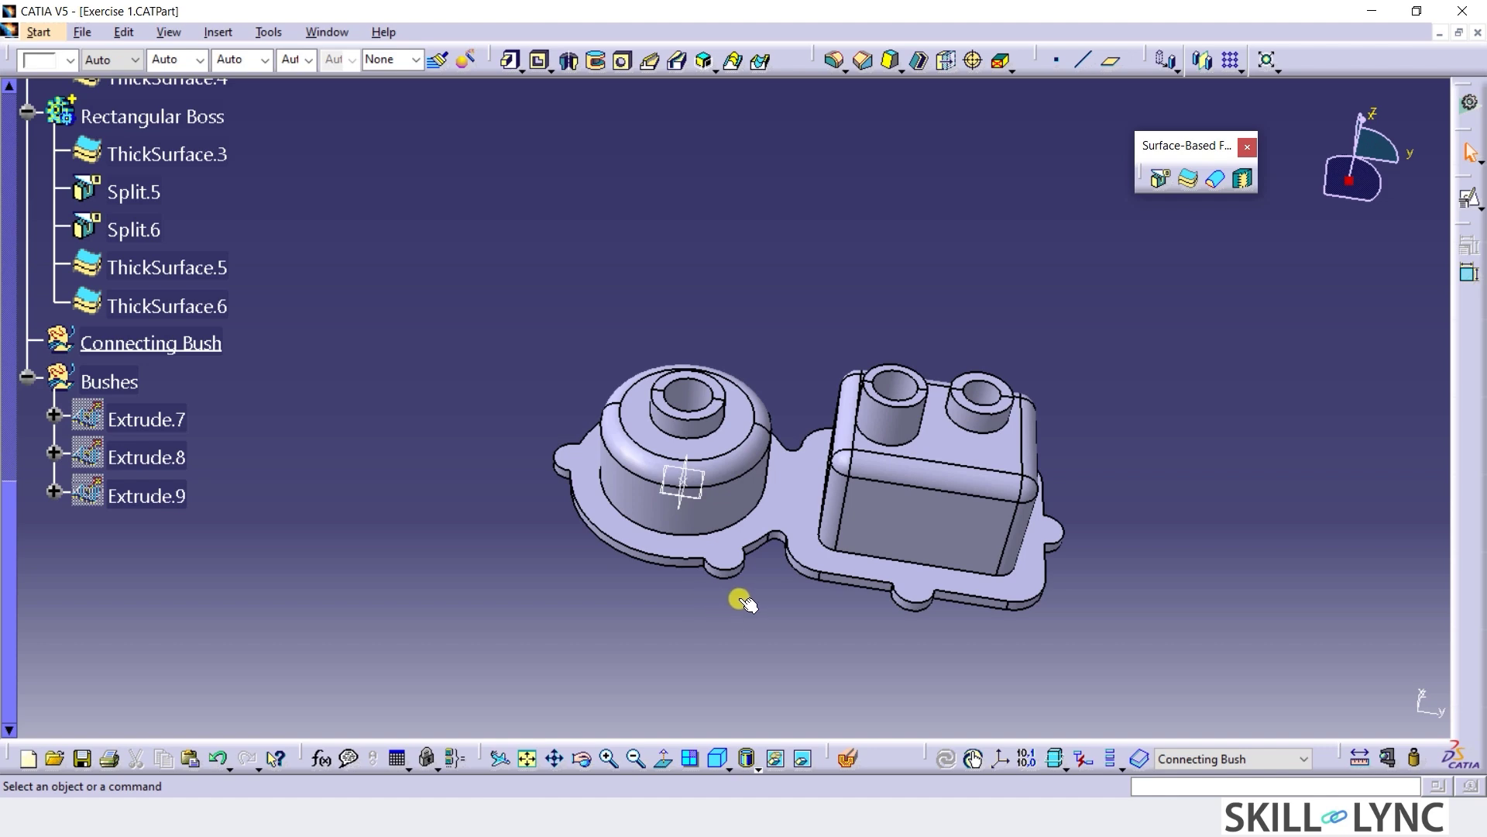
Create a reference plane offset 78 mm from the zx plane.
left_click(1111, 62)
scroll(398, 495, "up", 10)
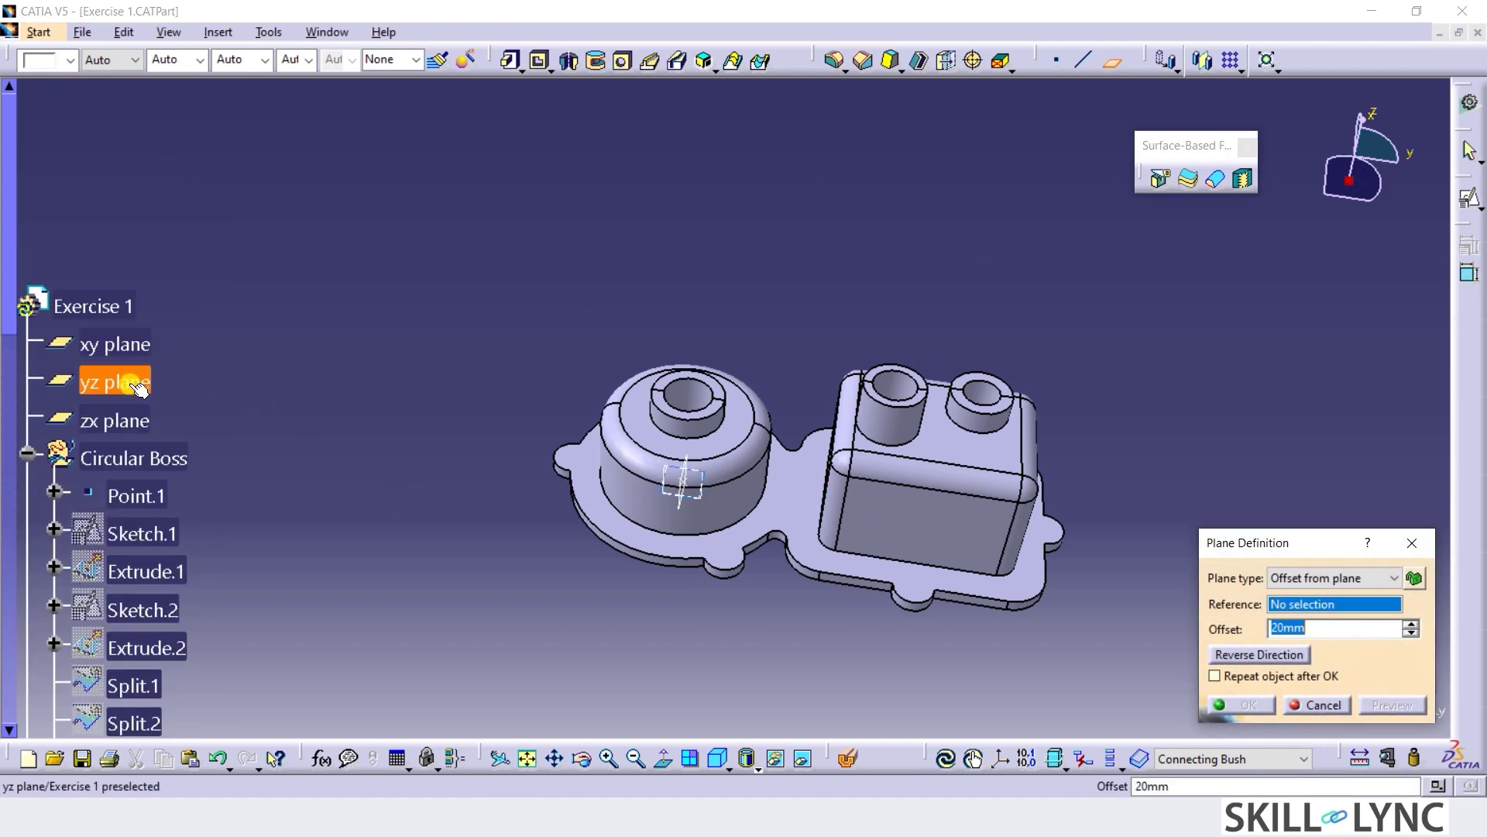
left_click(115, 421)
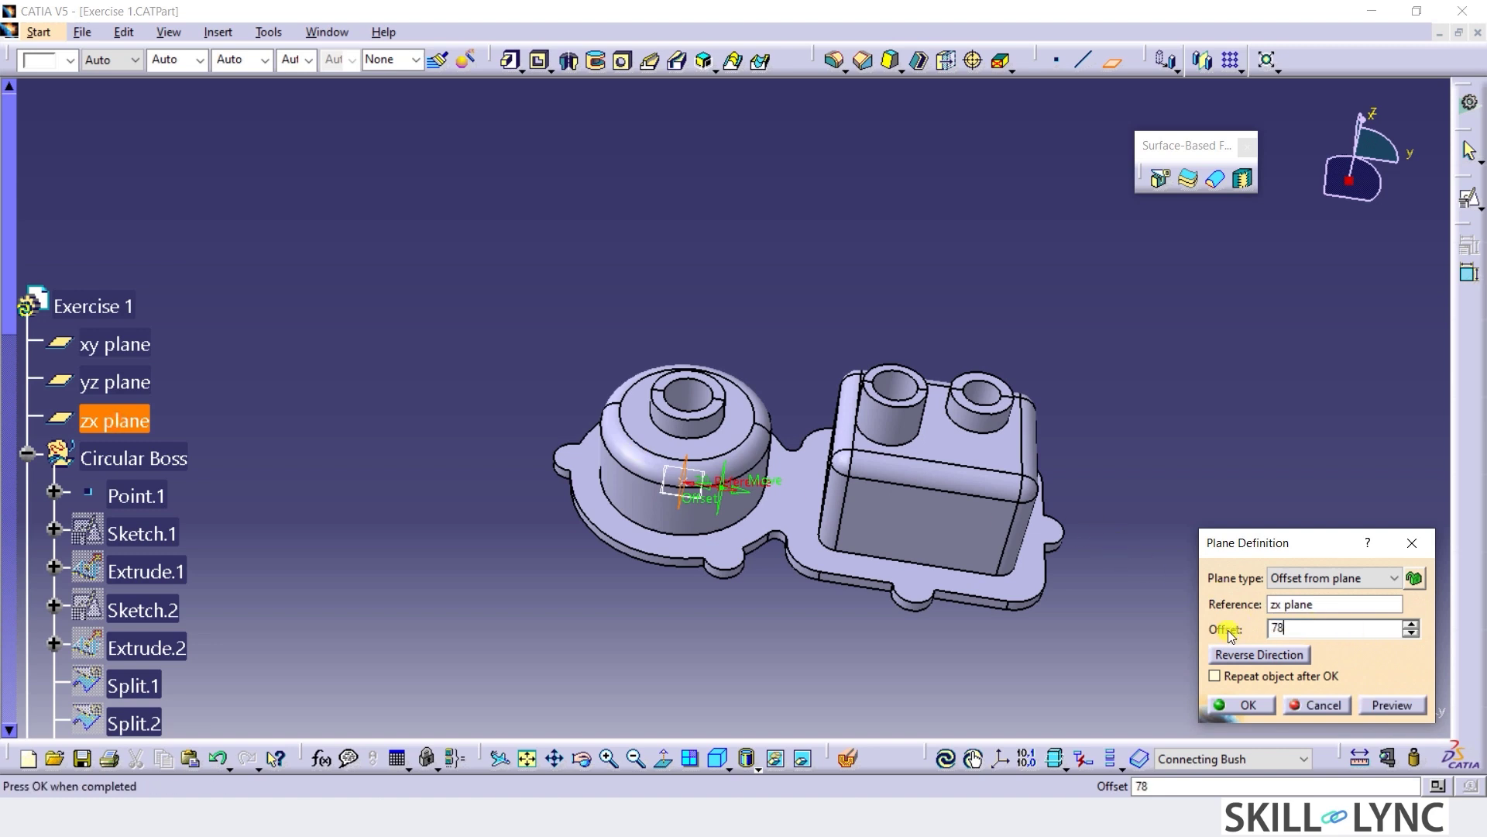
key("Return")
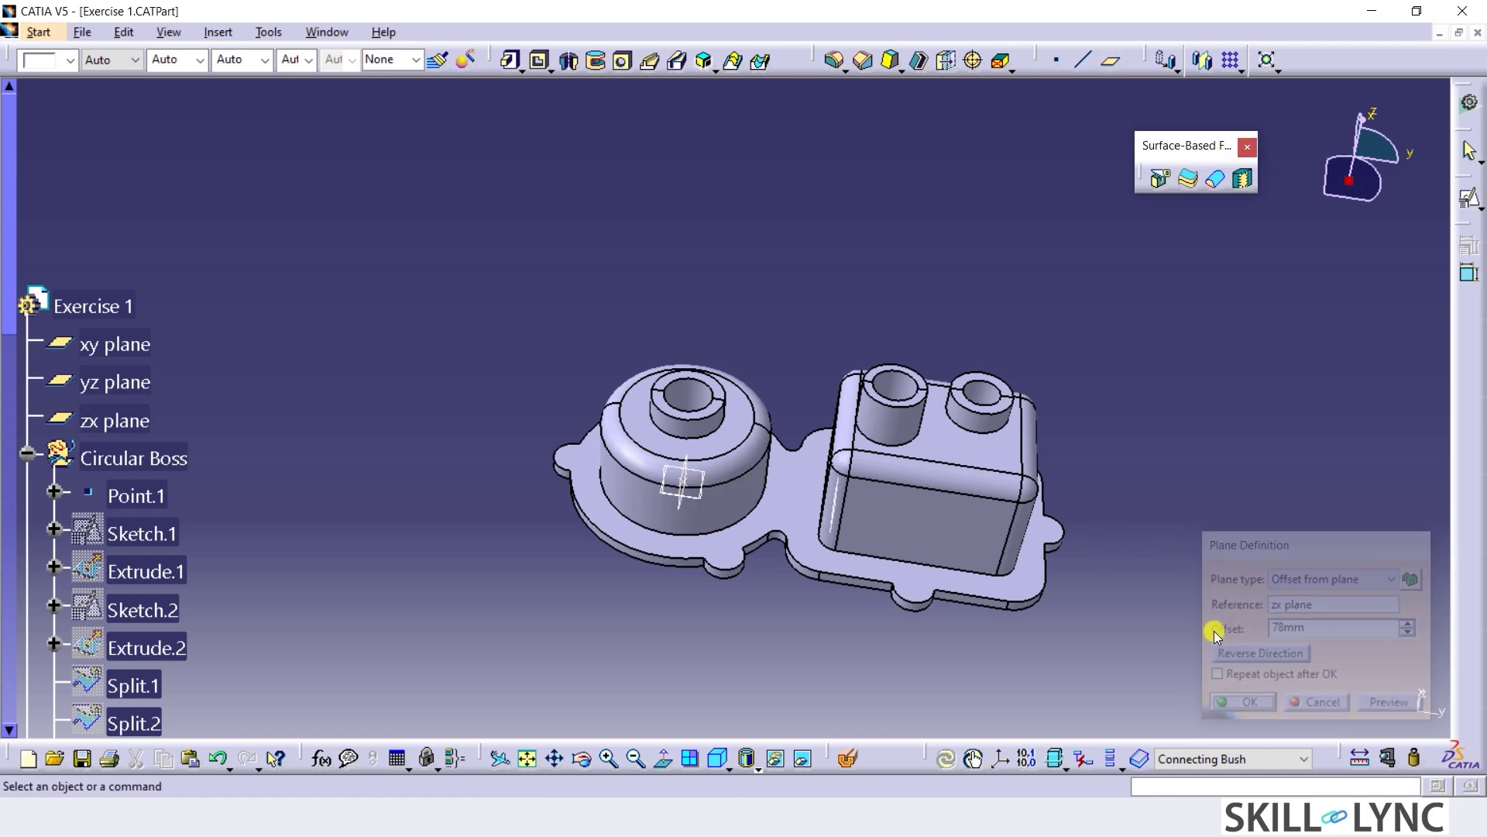
Start a positioned sketch on the new offset plane, swapping its axes and reversing both the H and V directions.
left_click(1469, 199)
scroll(299, 434, "down", 5)
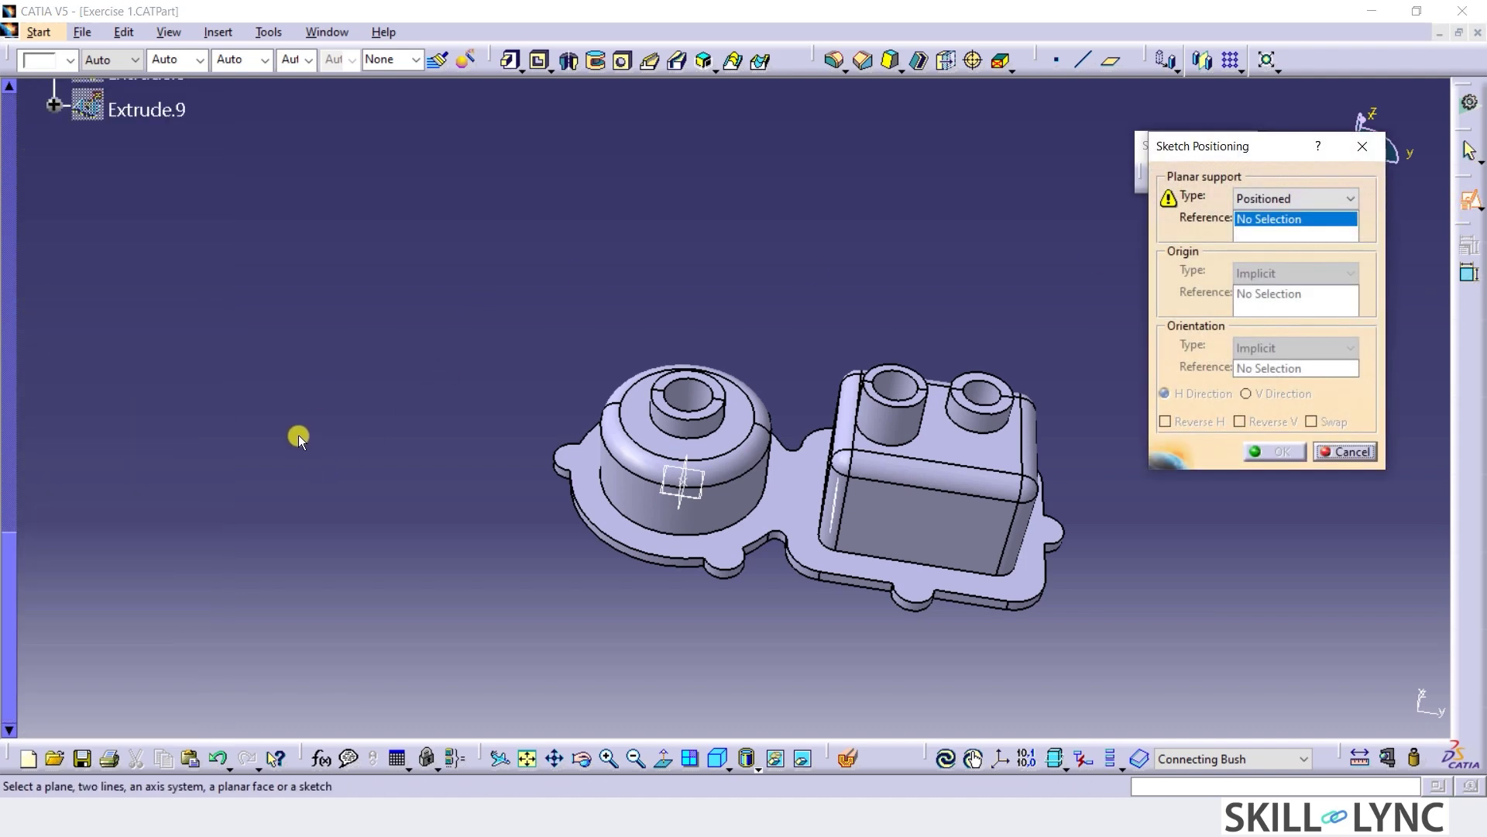
scroll(299, 434, "up", 3)
left_click(153, 256)
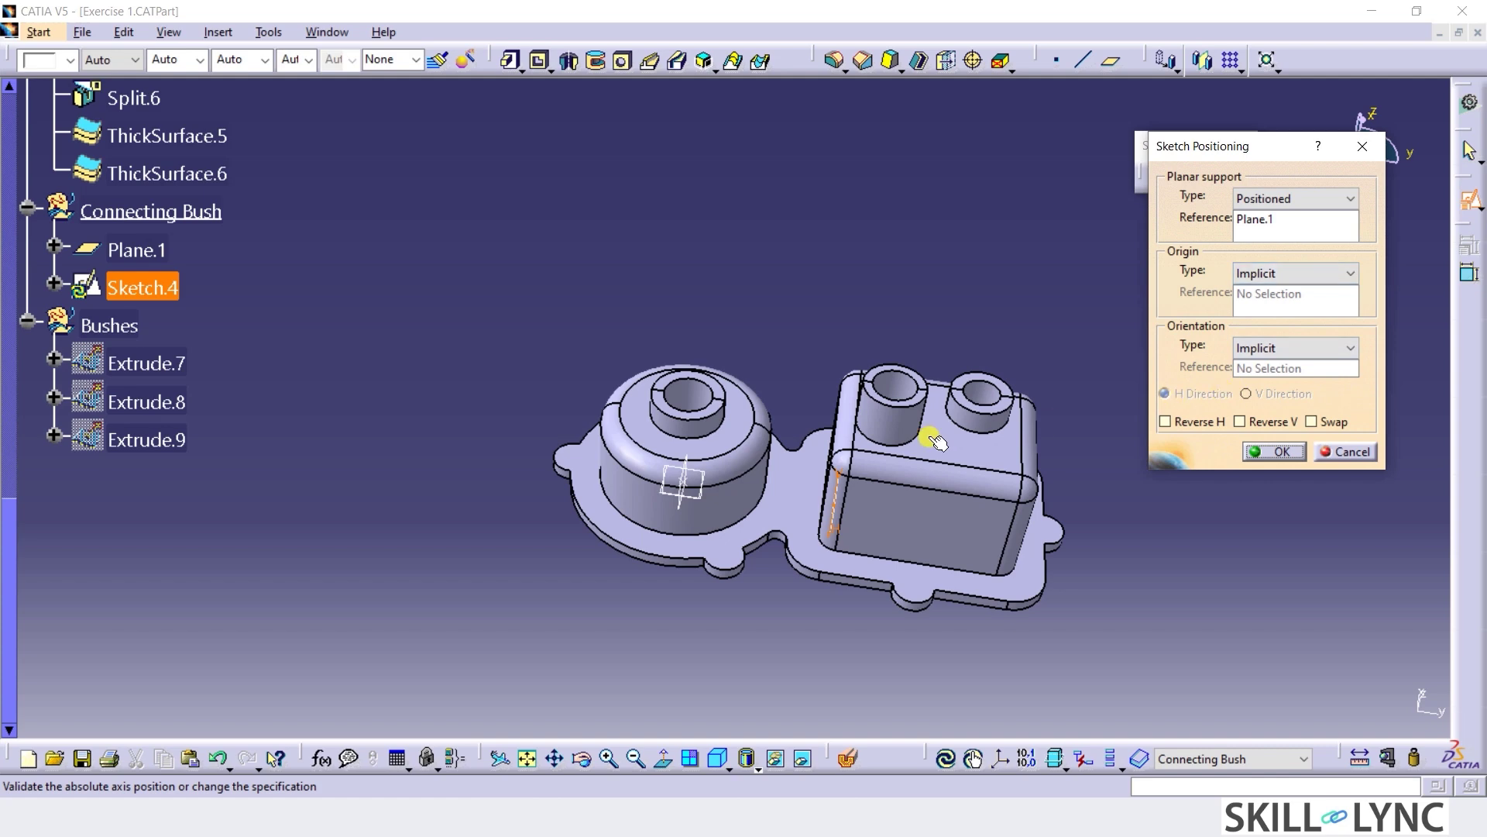
middle_click_drag(692, 598, 868, 386)
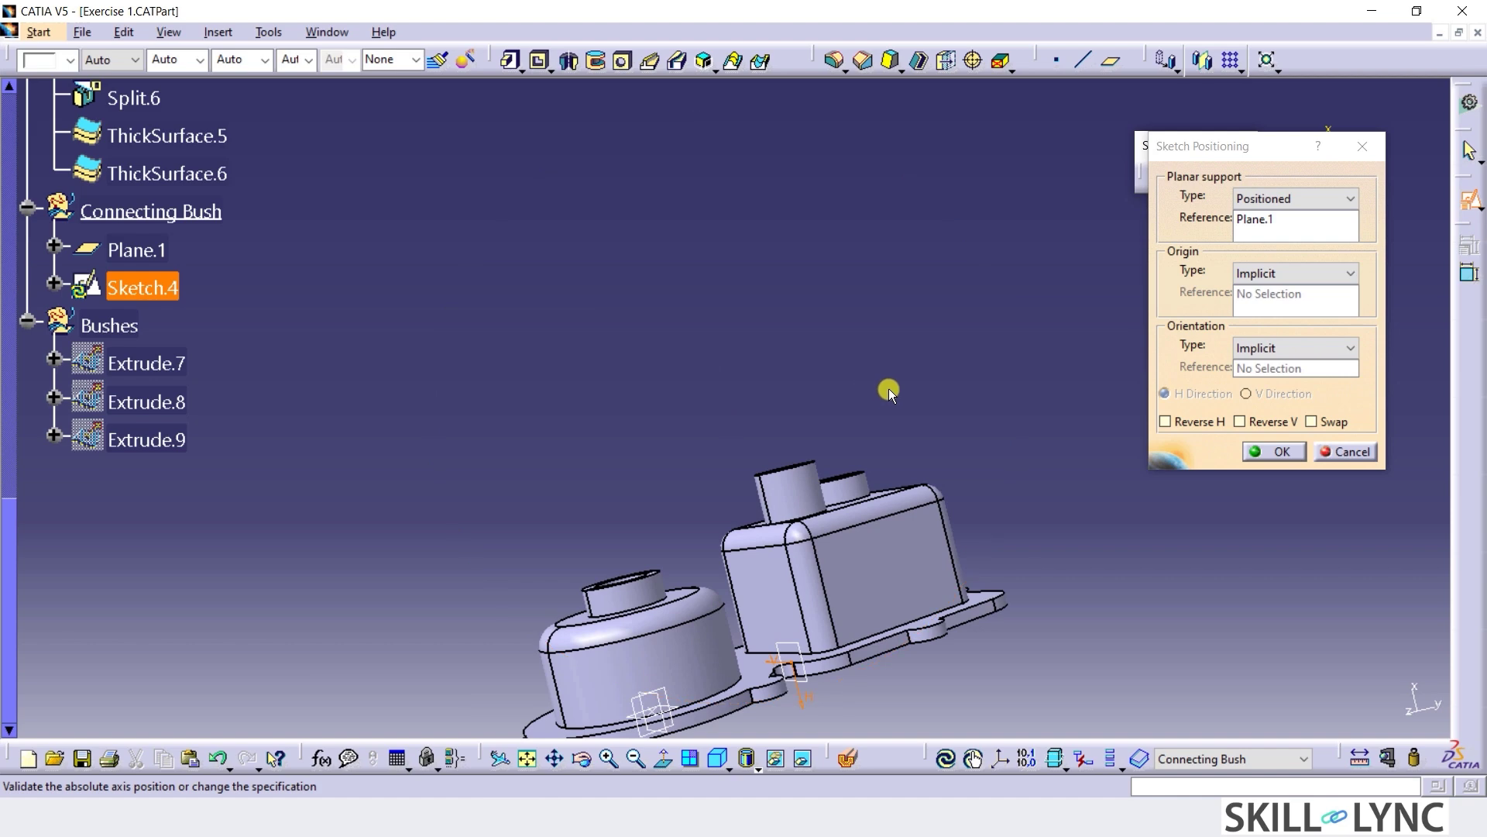
left_click(1327, 420)
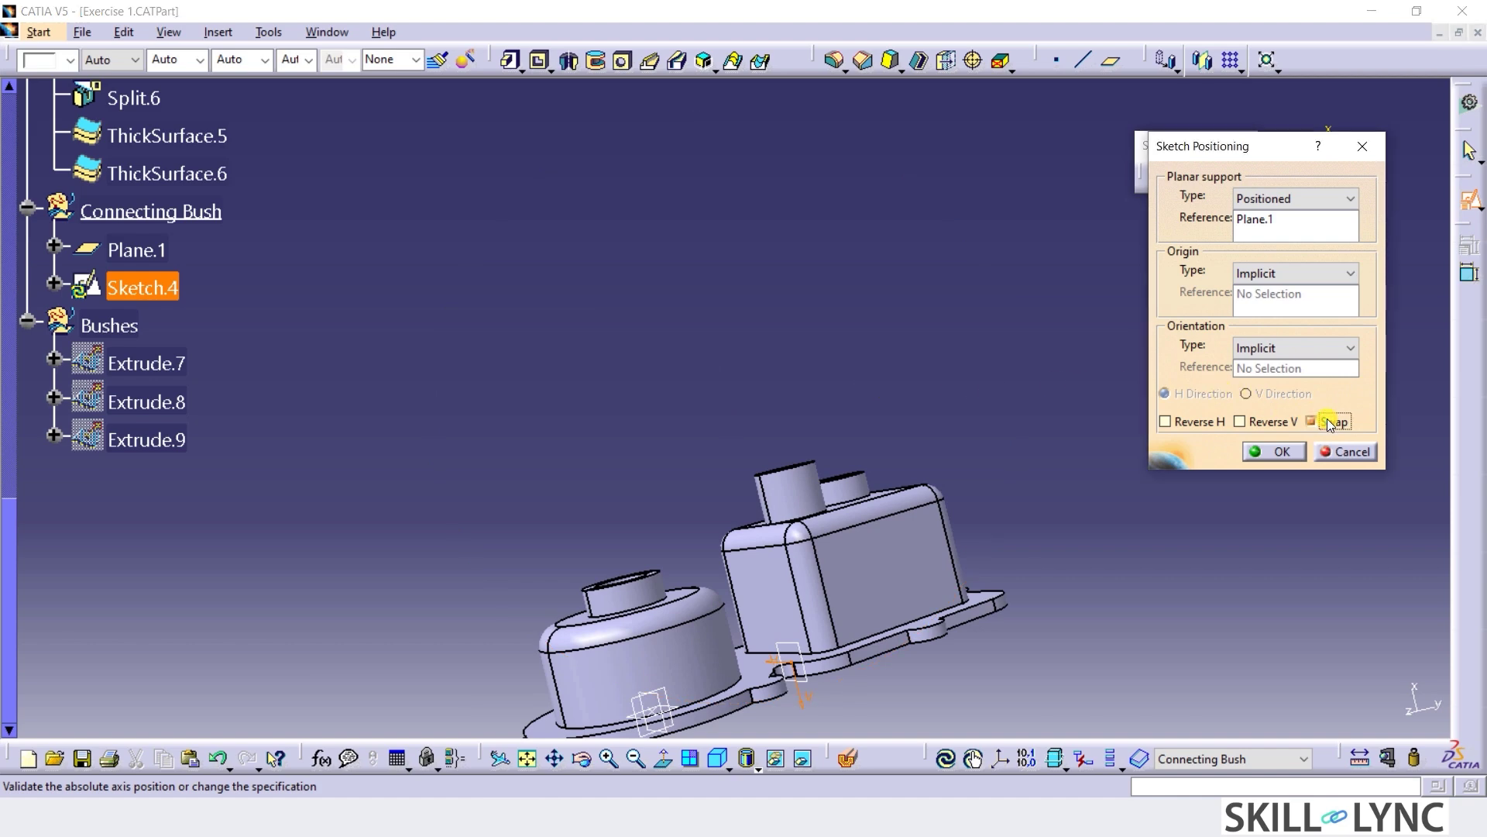
left_click(1282, 423)
left_click(1202, 421)
left_click(1274, 451)
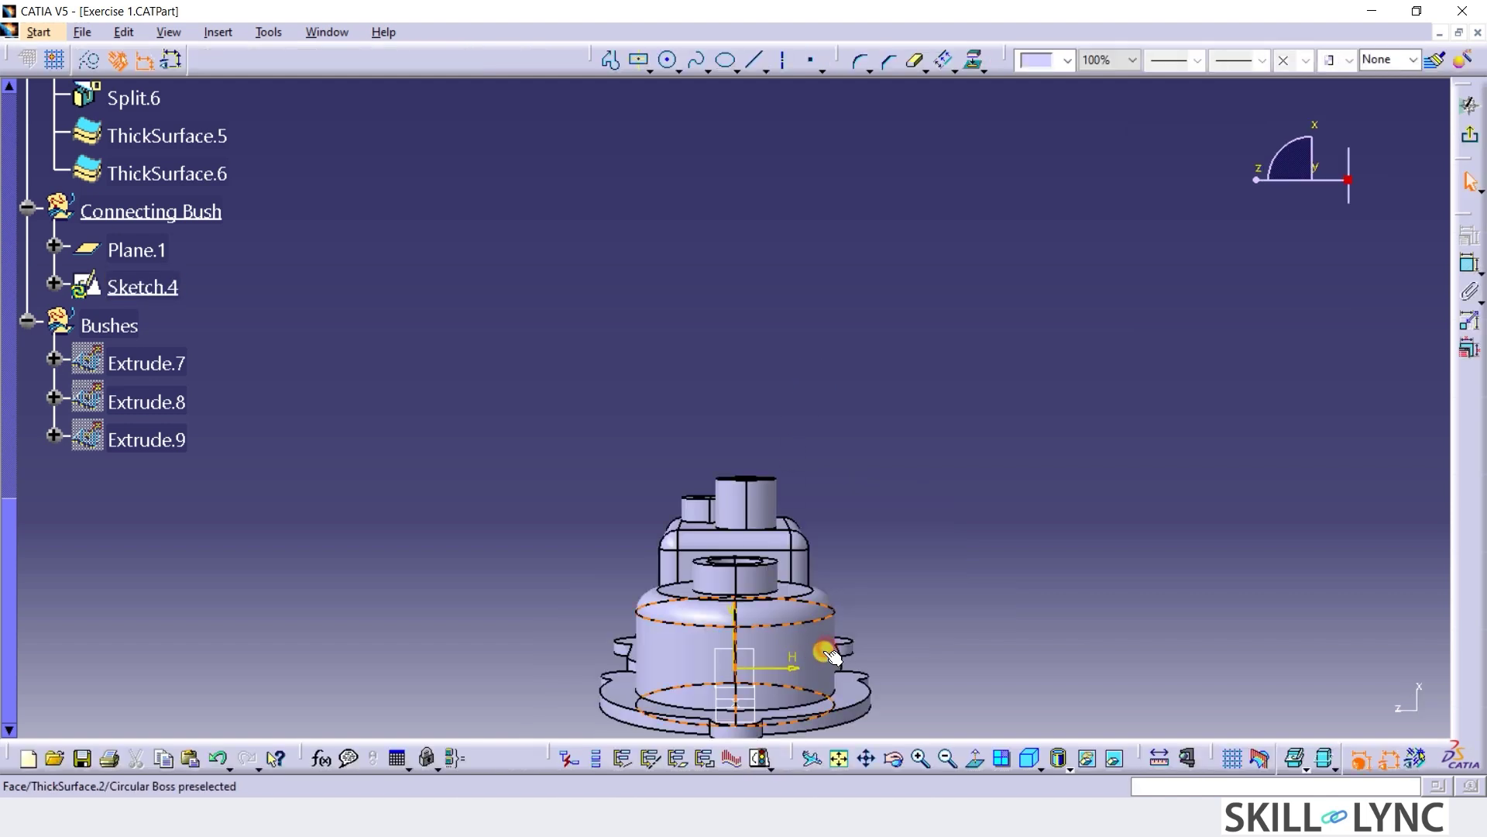
Sketch a centered rectangle at the sketch origin, 36 mm wide and 60 mm high.
middle_click_drag(891, 566, 906, 388)
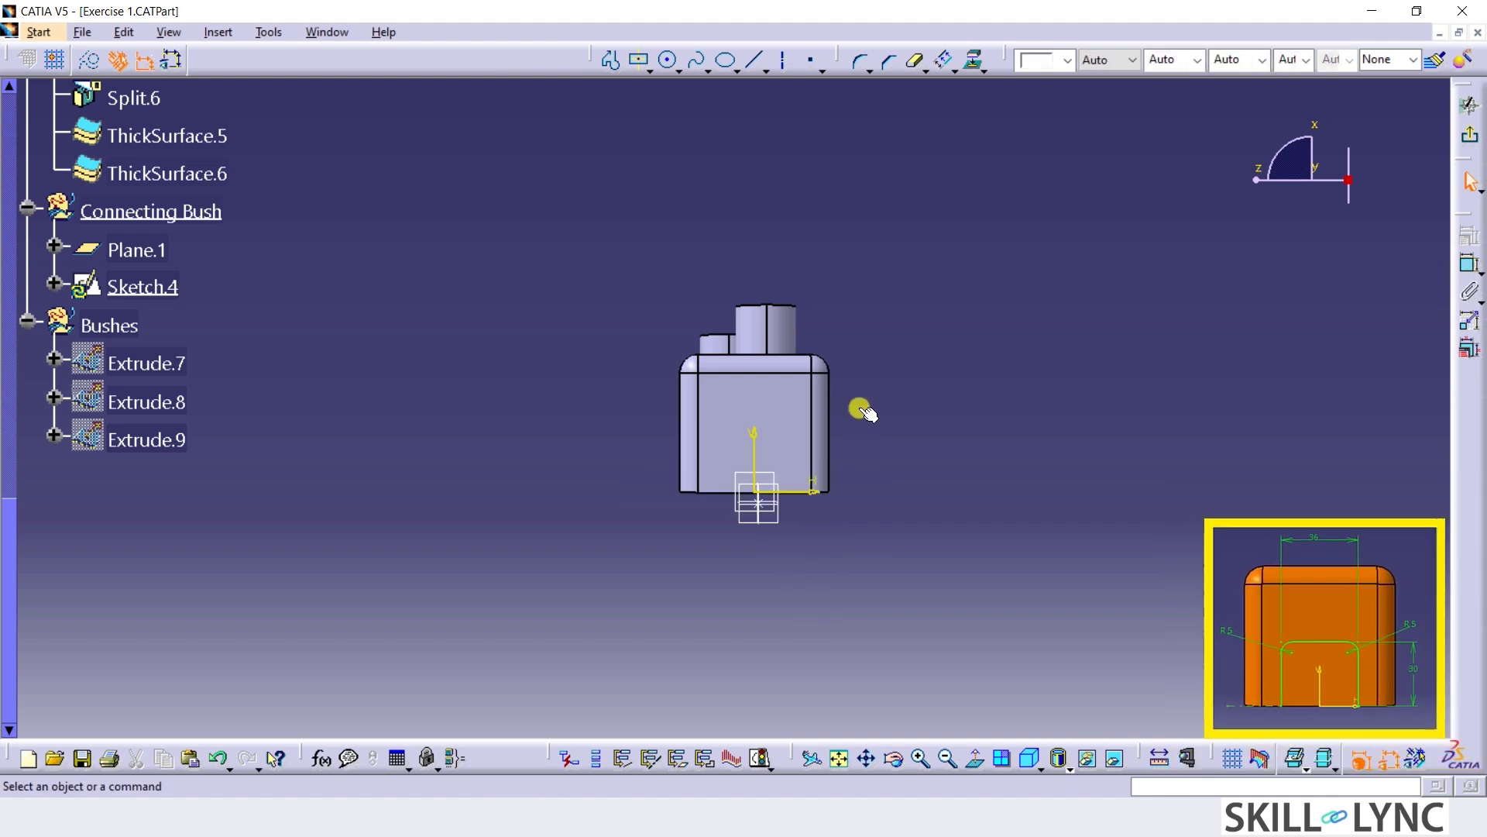
left_click(639, 59)
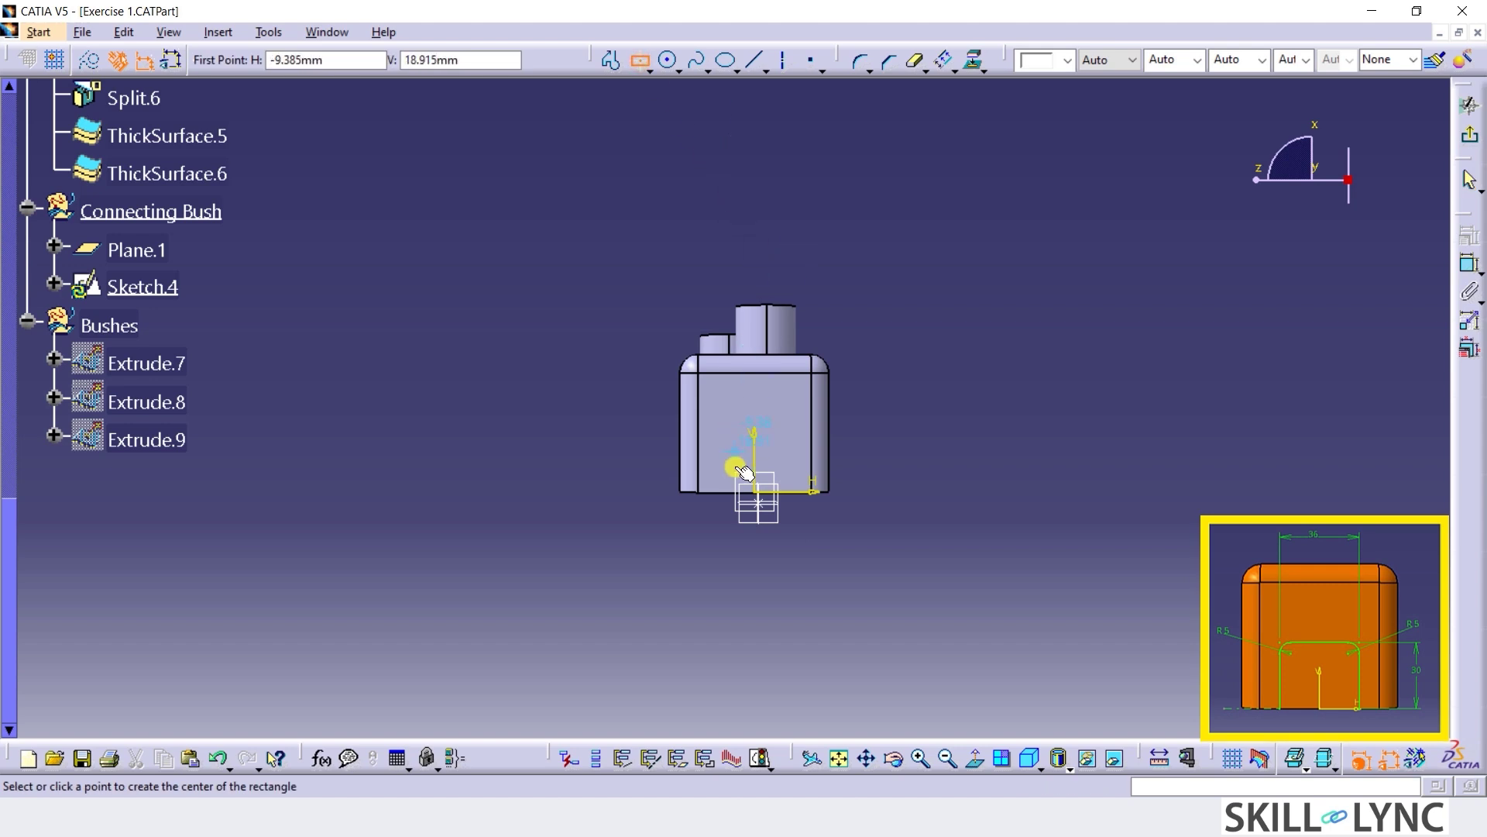
left_click(755, 493)
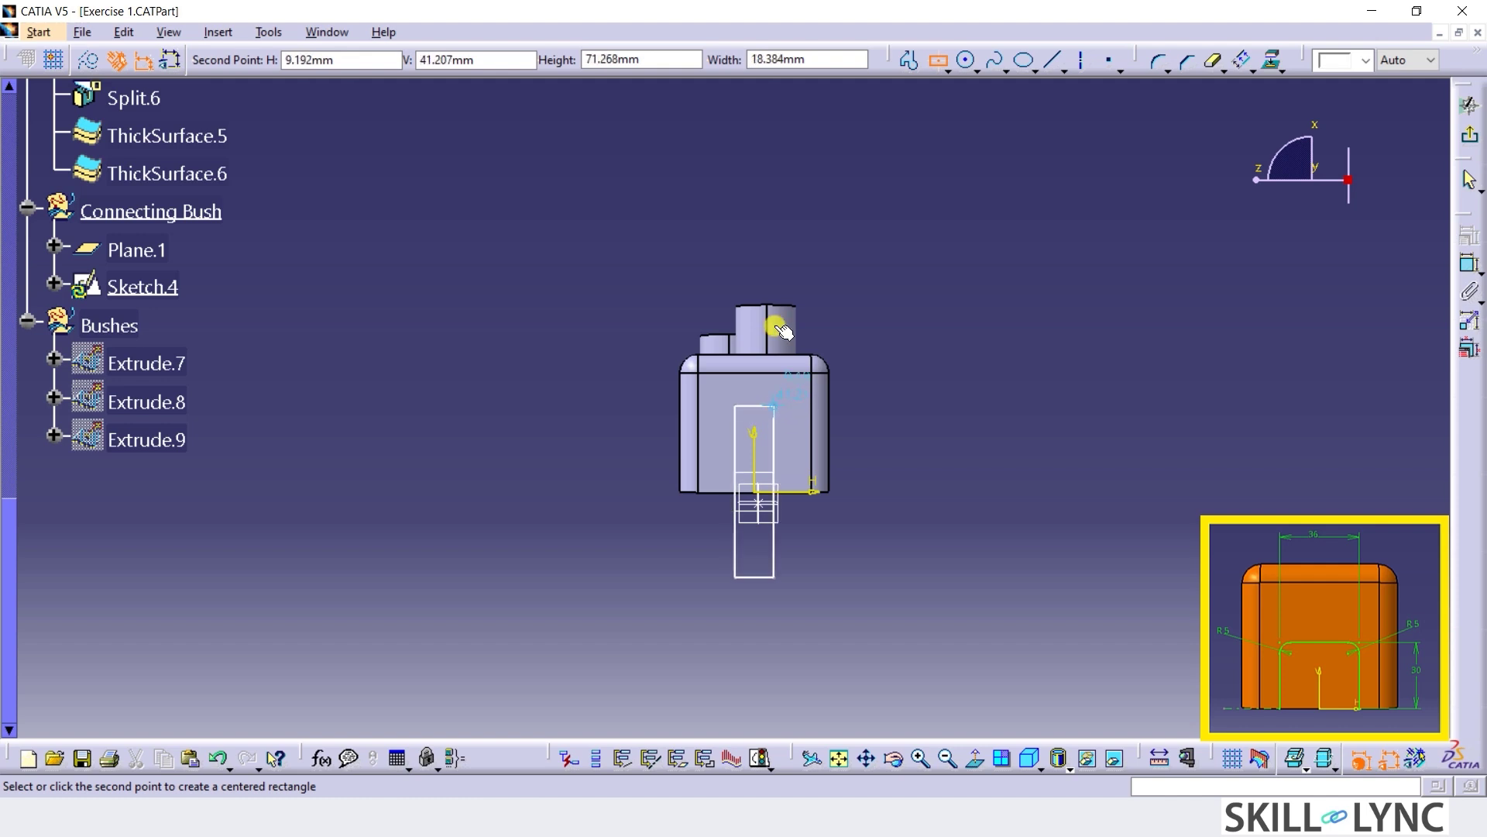
left_click(753, 59)
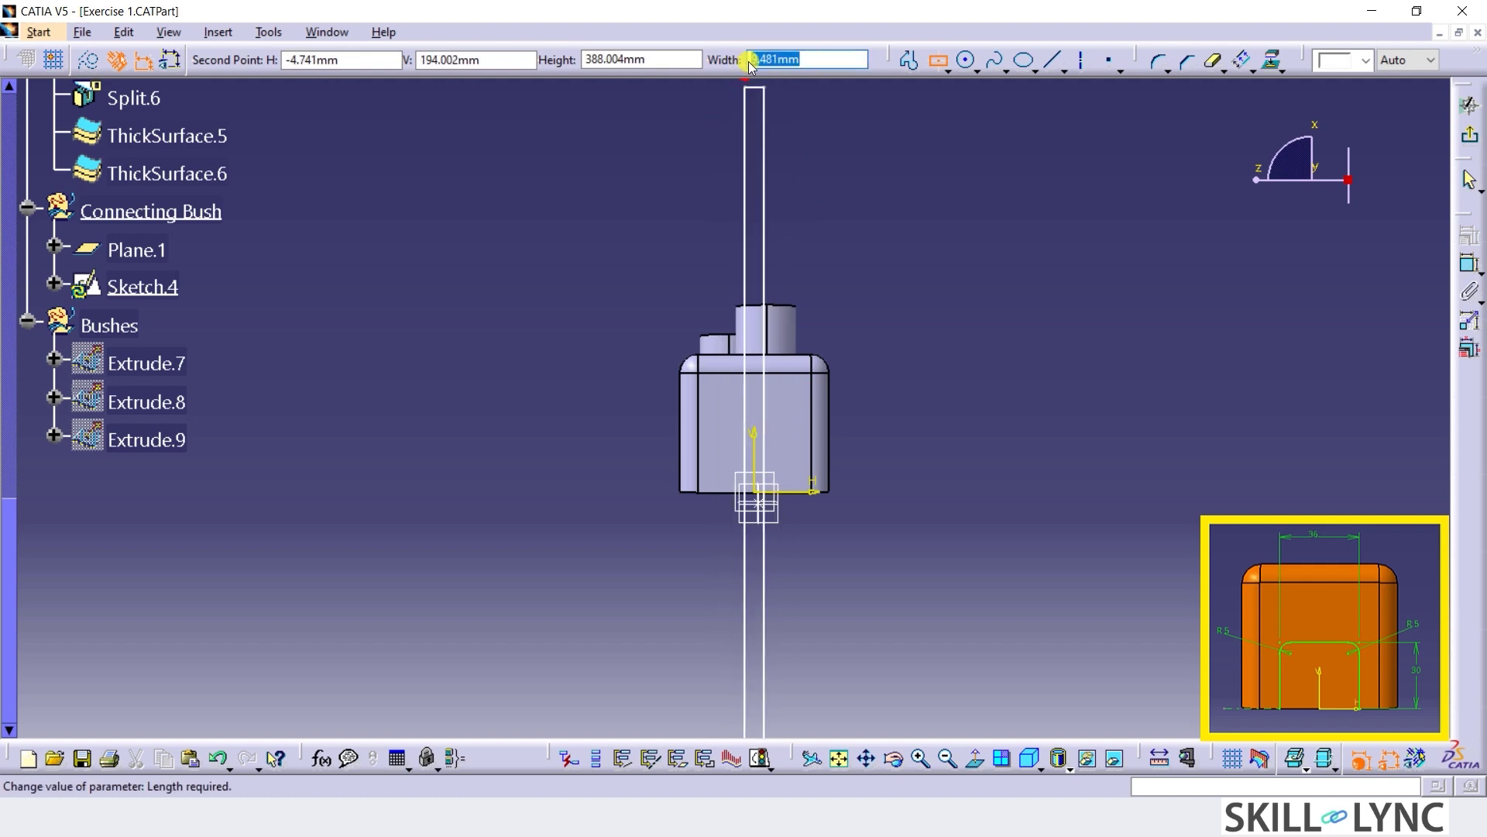
left_click(659, 59)
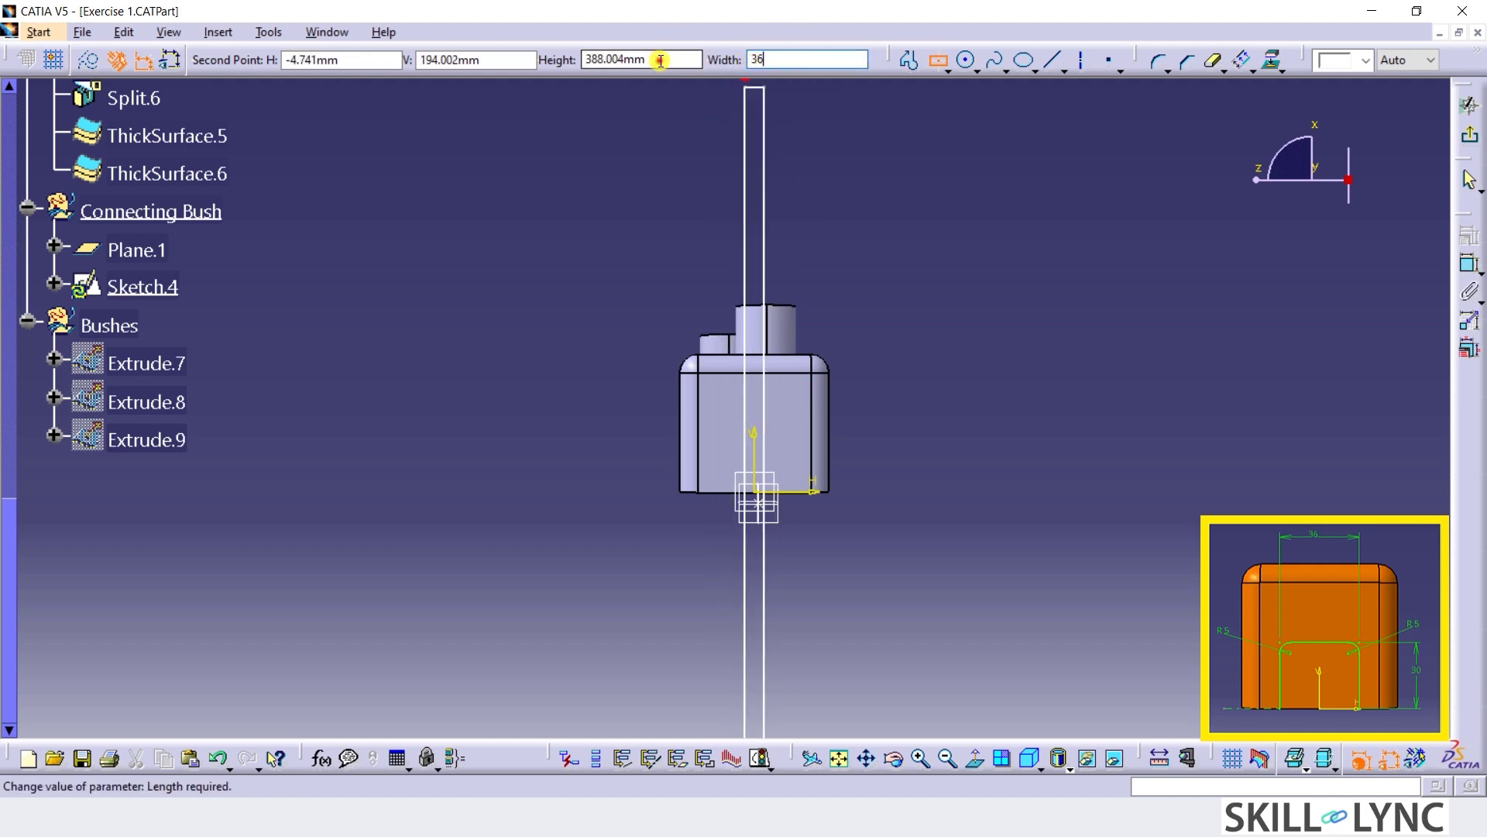
type("60")
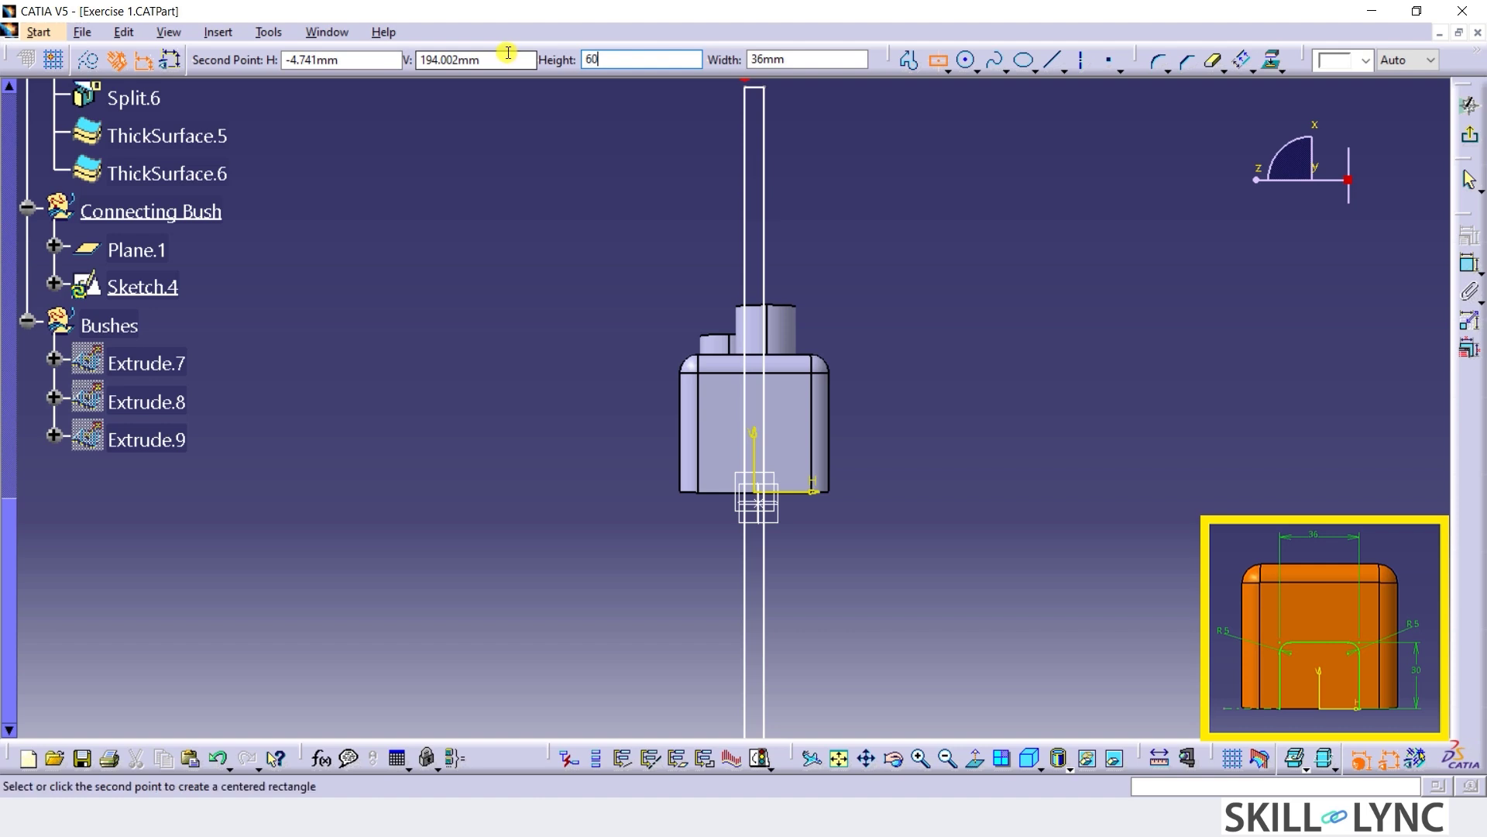
key("Return")
Draw a horizontal axis line through the sketch origin, extending past both sides of the rectangle.
mouse_move(860, 601)
middle_mouse_down()
mouse_move(896, 504)
mouse_move(990, 536)
mouse_move(946, 441)
middle_mouse_up()
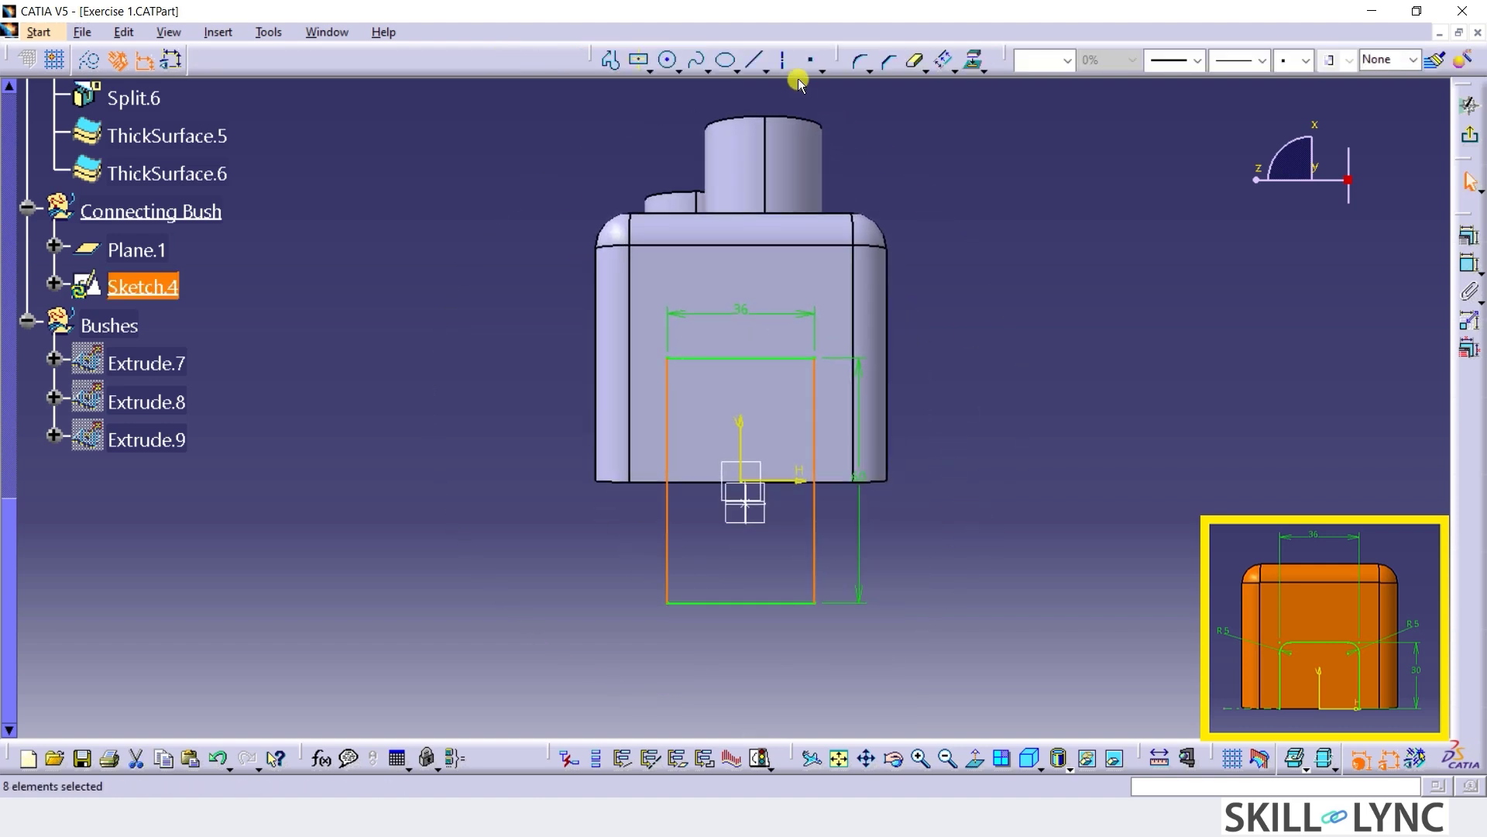
left_click(781, 60)
left_click(518, 481)
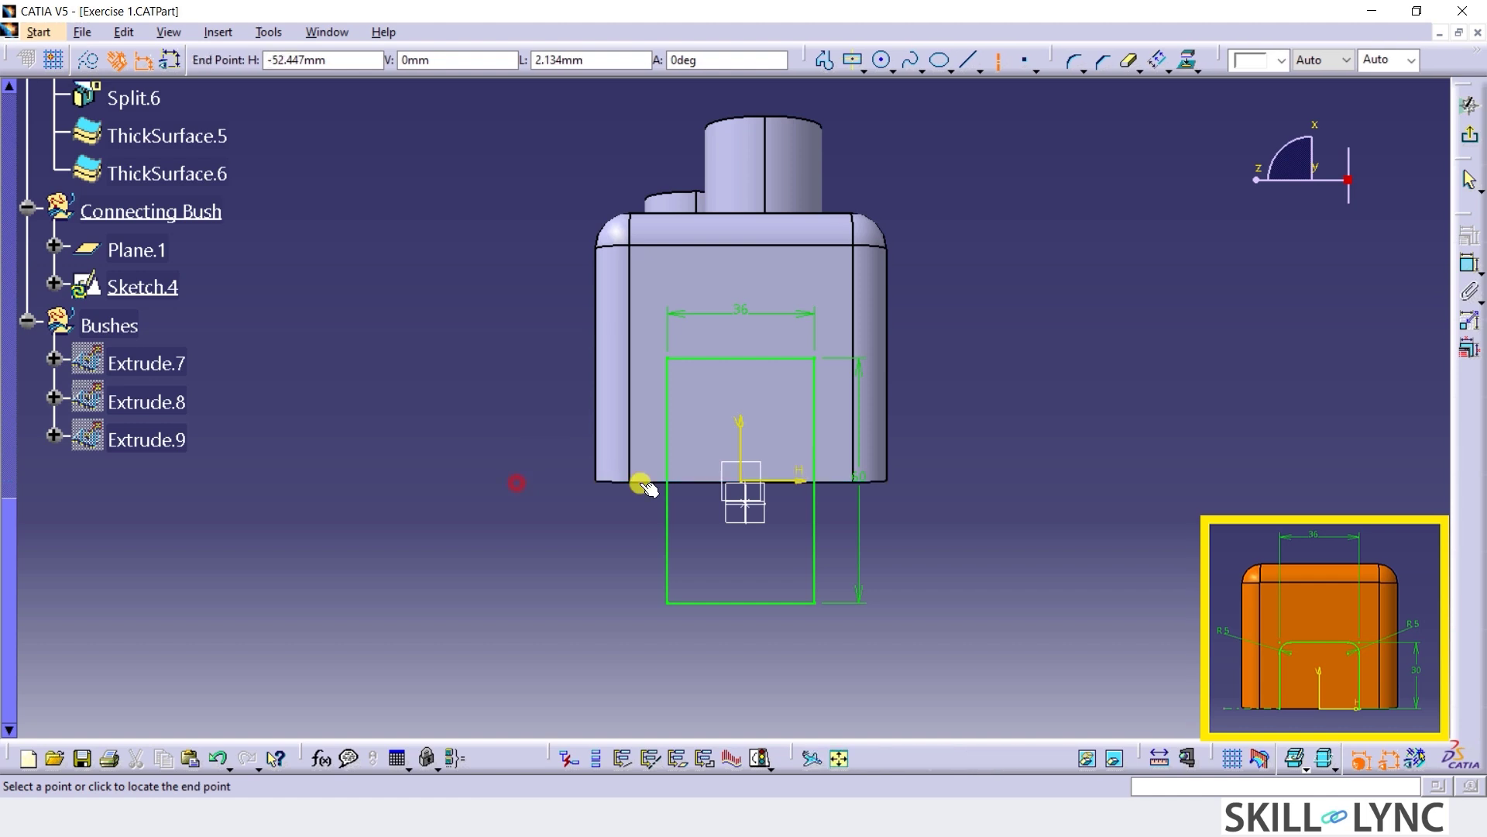
left_click(959, 478)
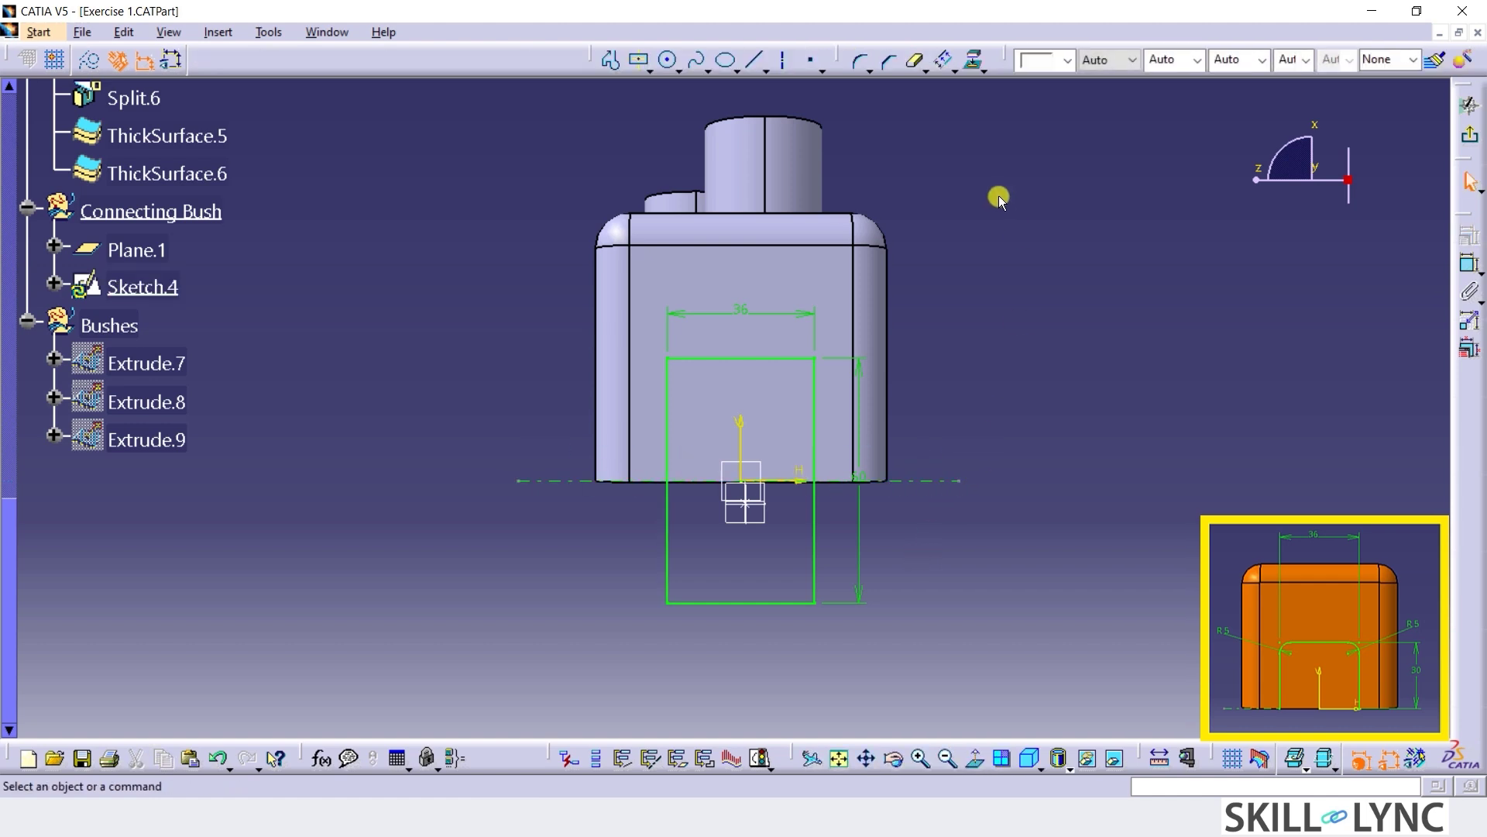
Round the two upper corners of the rectangle with a 5 mm radius.
left_click(858, 62)
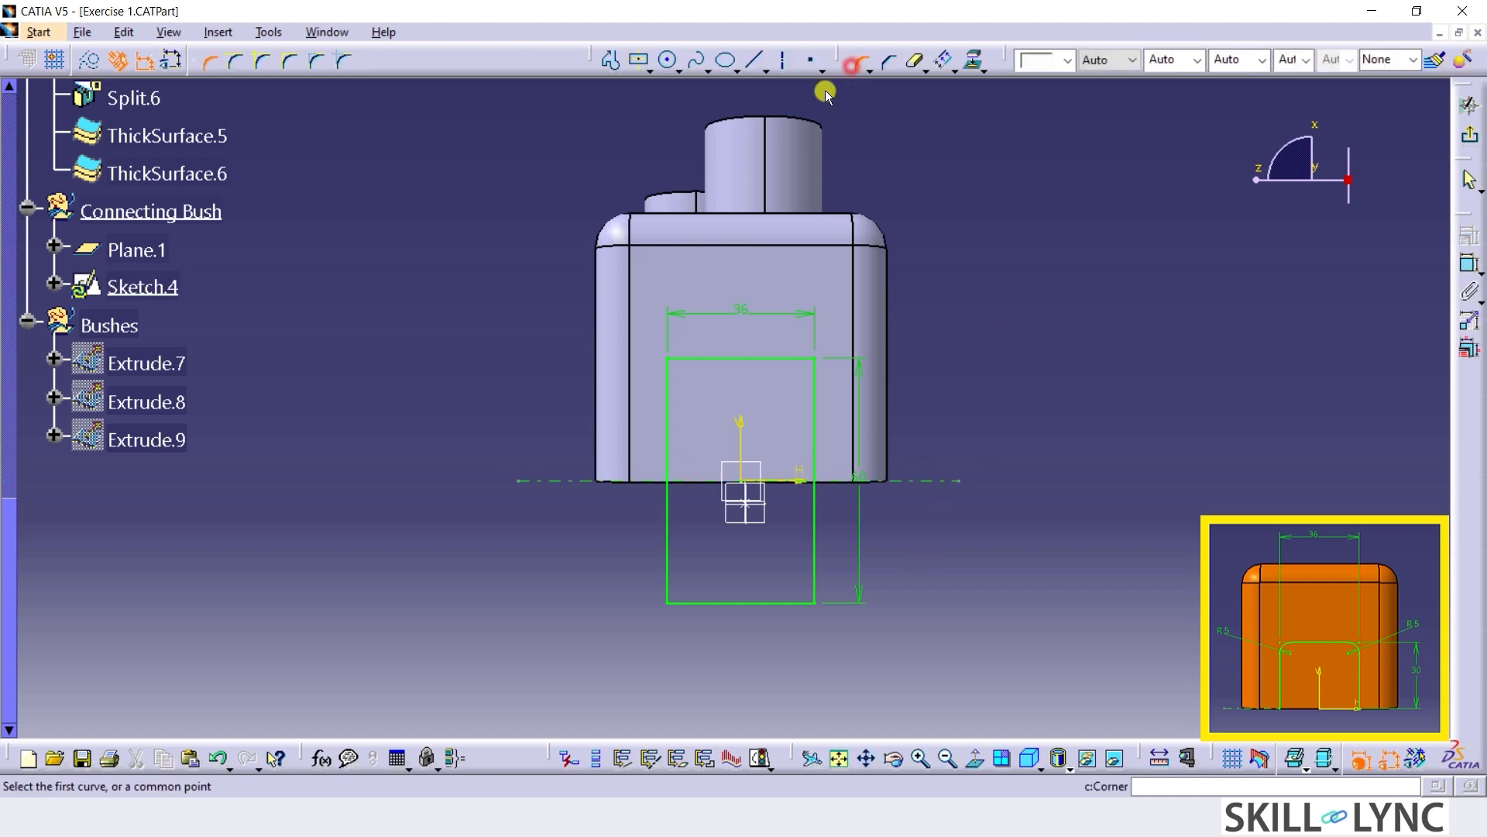
left_click(669, 360)
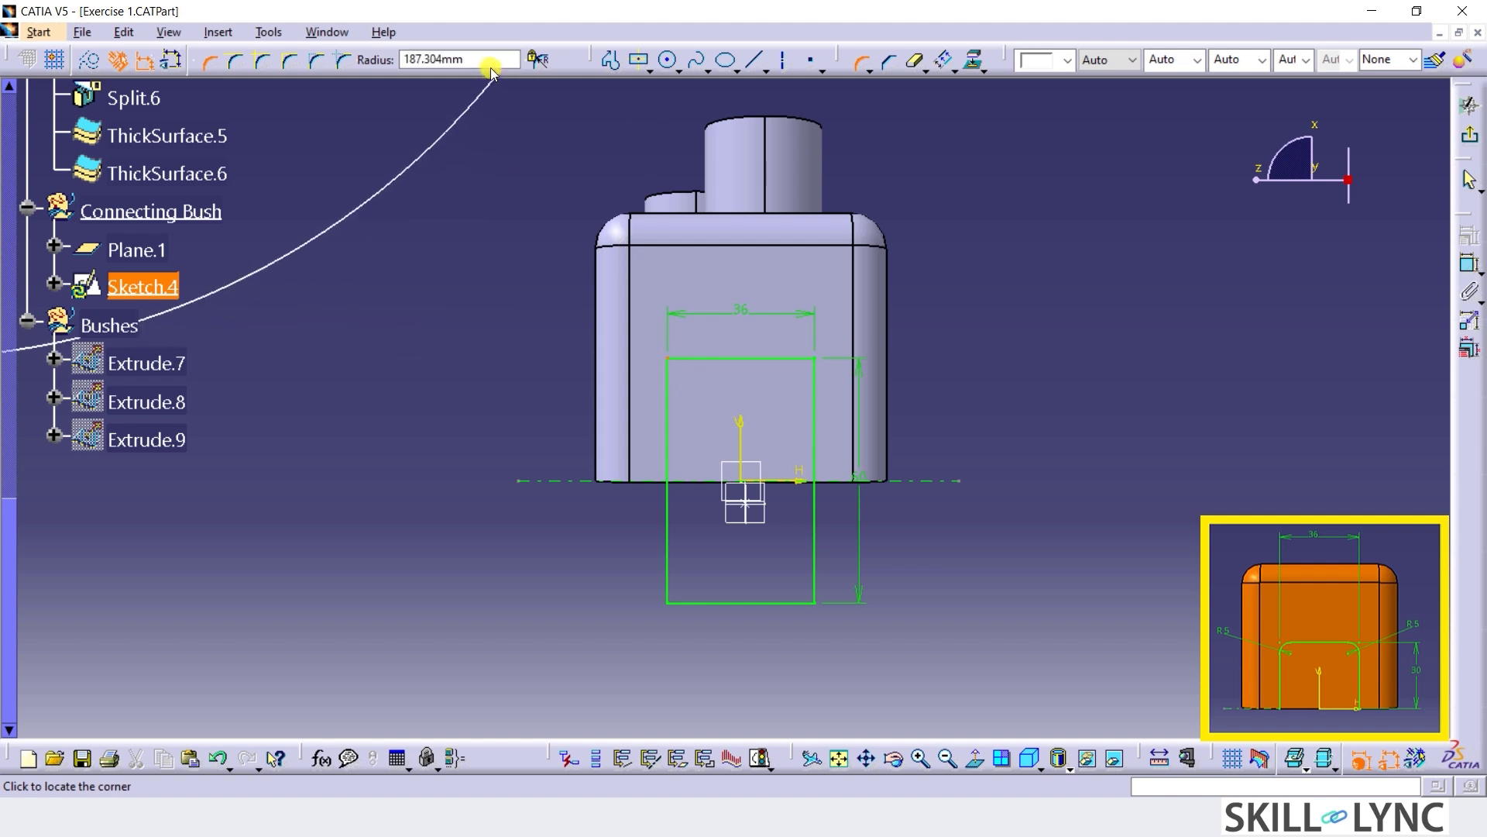
left_click(491, 63)
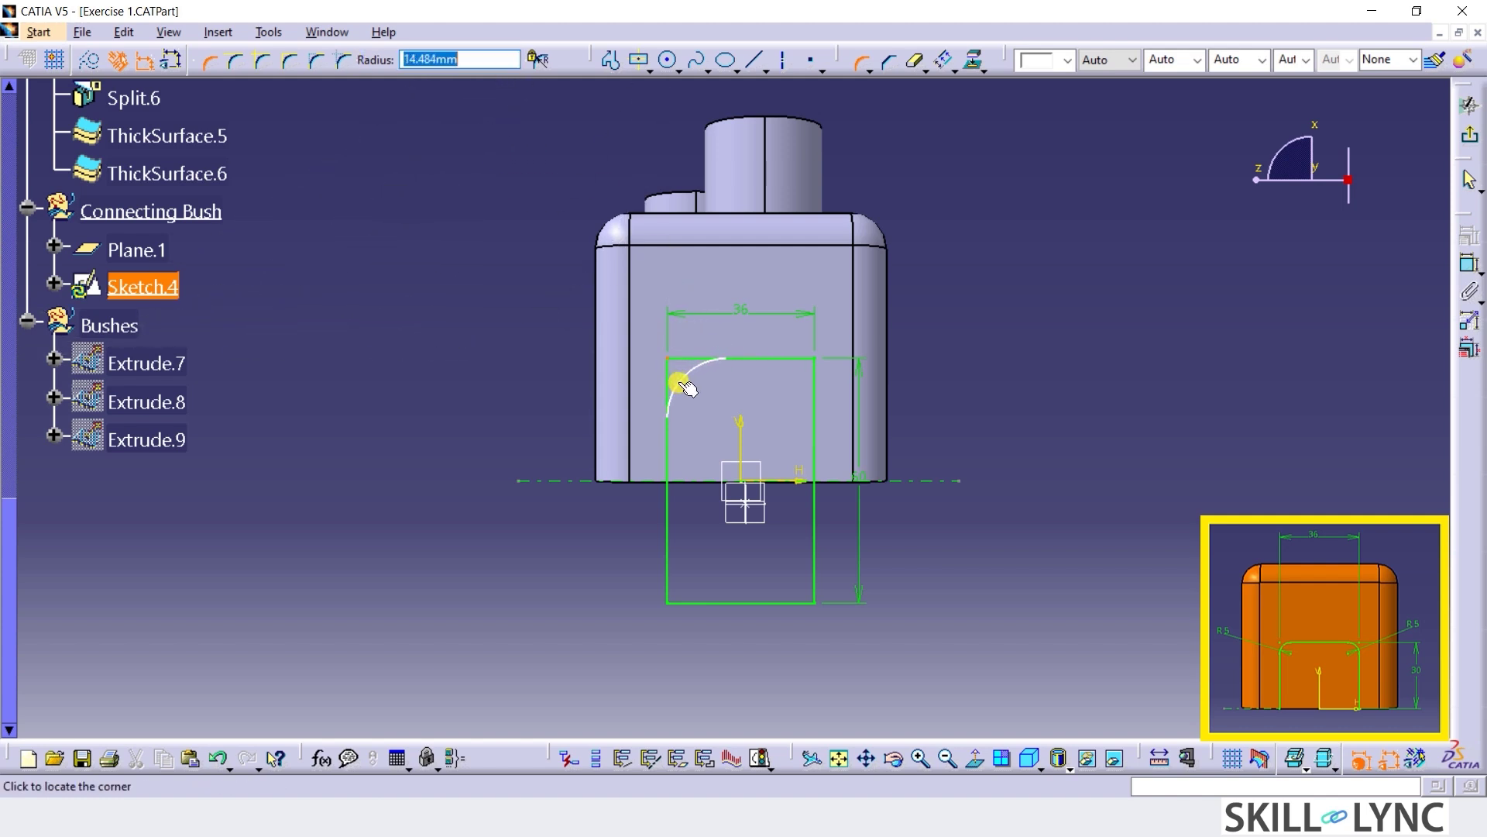
key("Return")
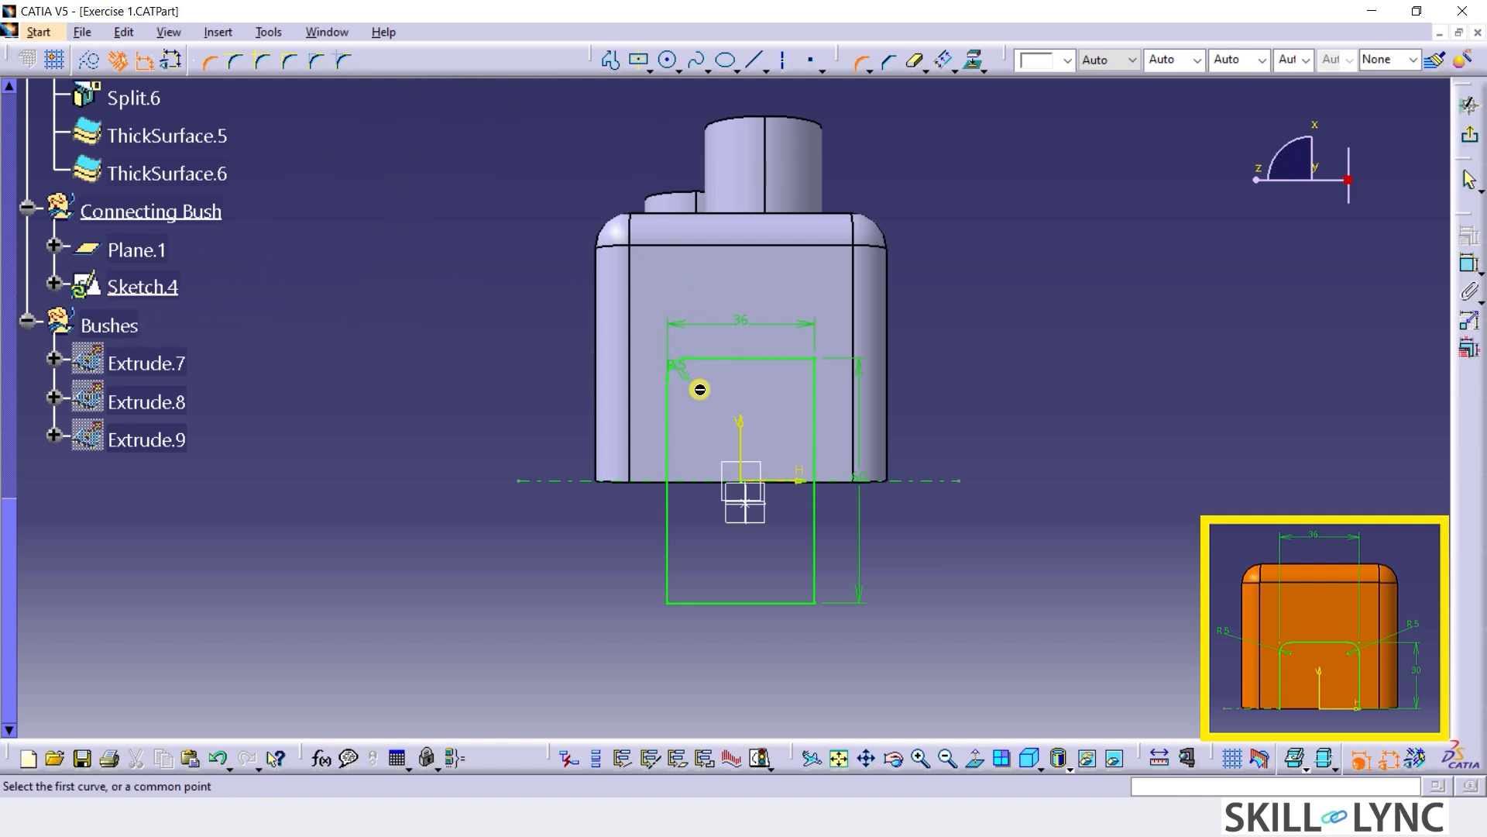
left_click(816, 359)
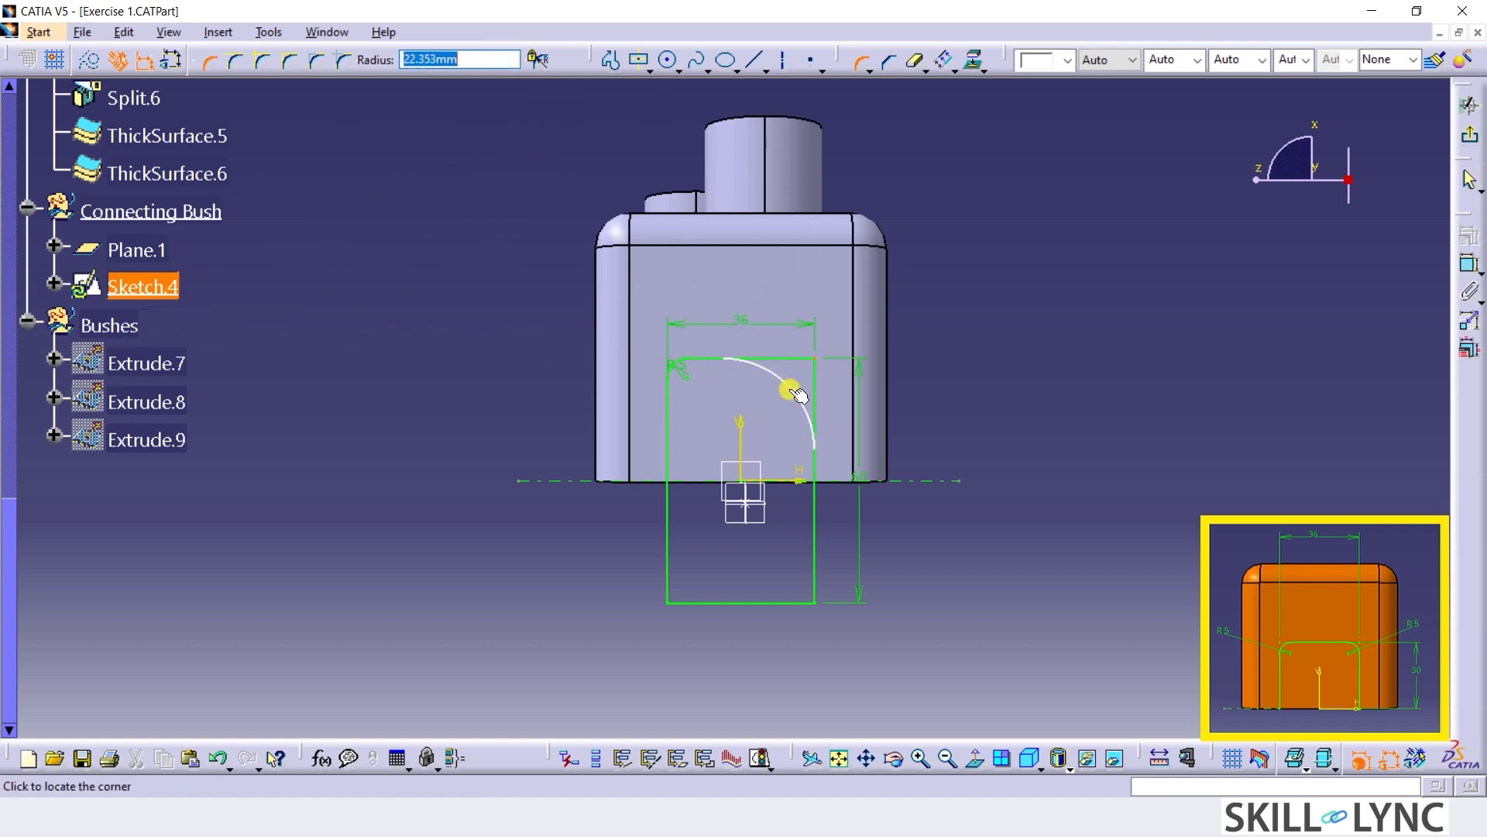
key("Return")
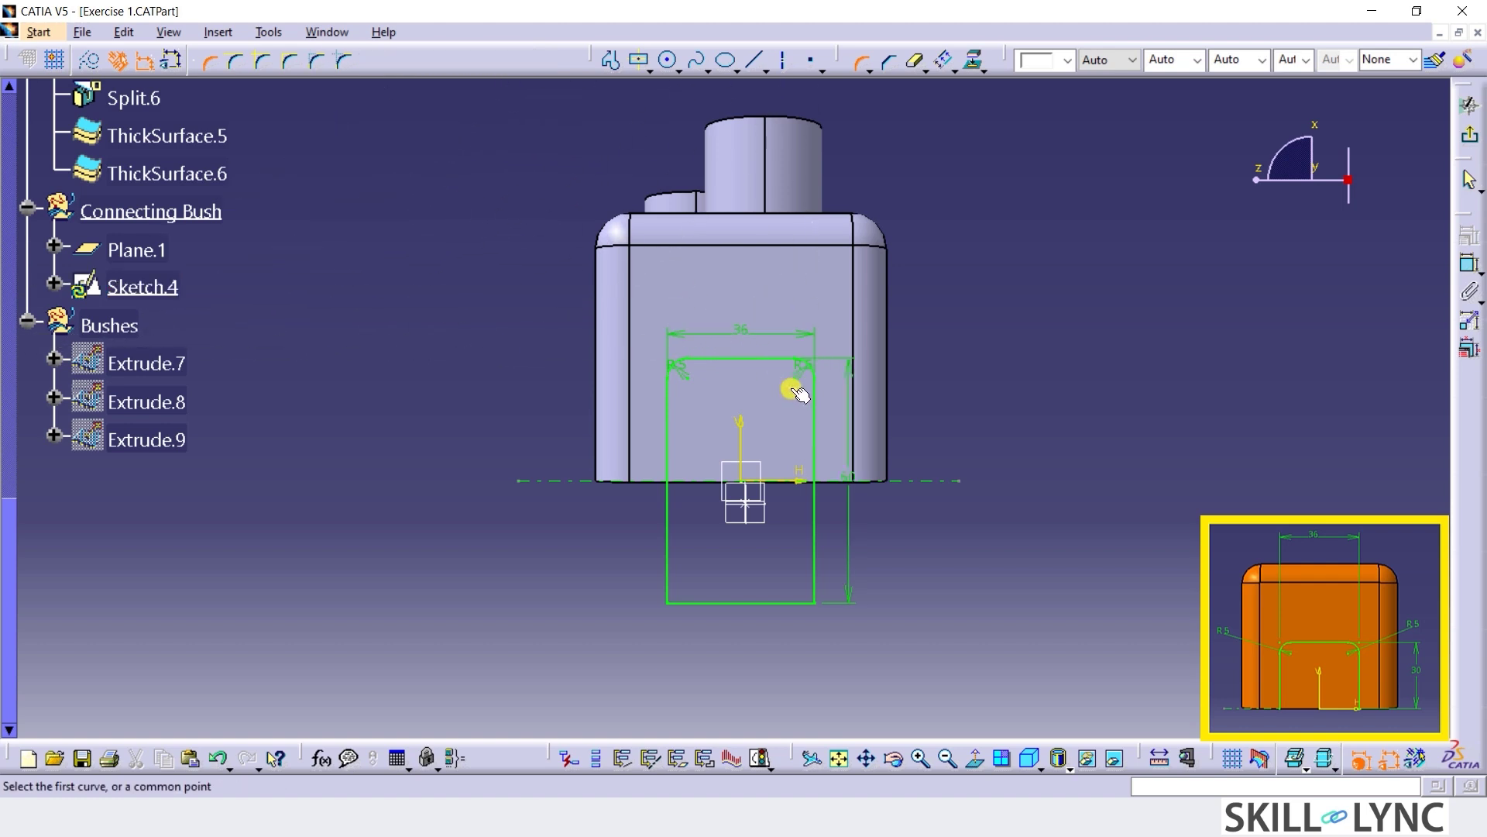
Trim away the portions of the rectangle below the horizontal axis with Quick Trim.
left_click(917, 65)
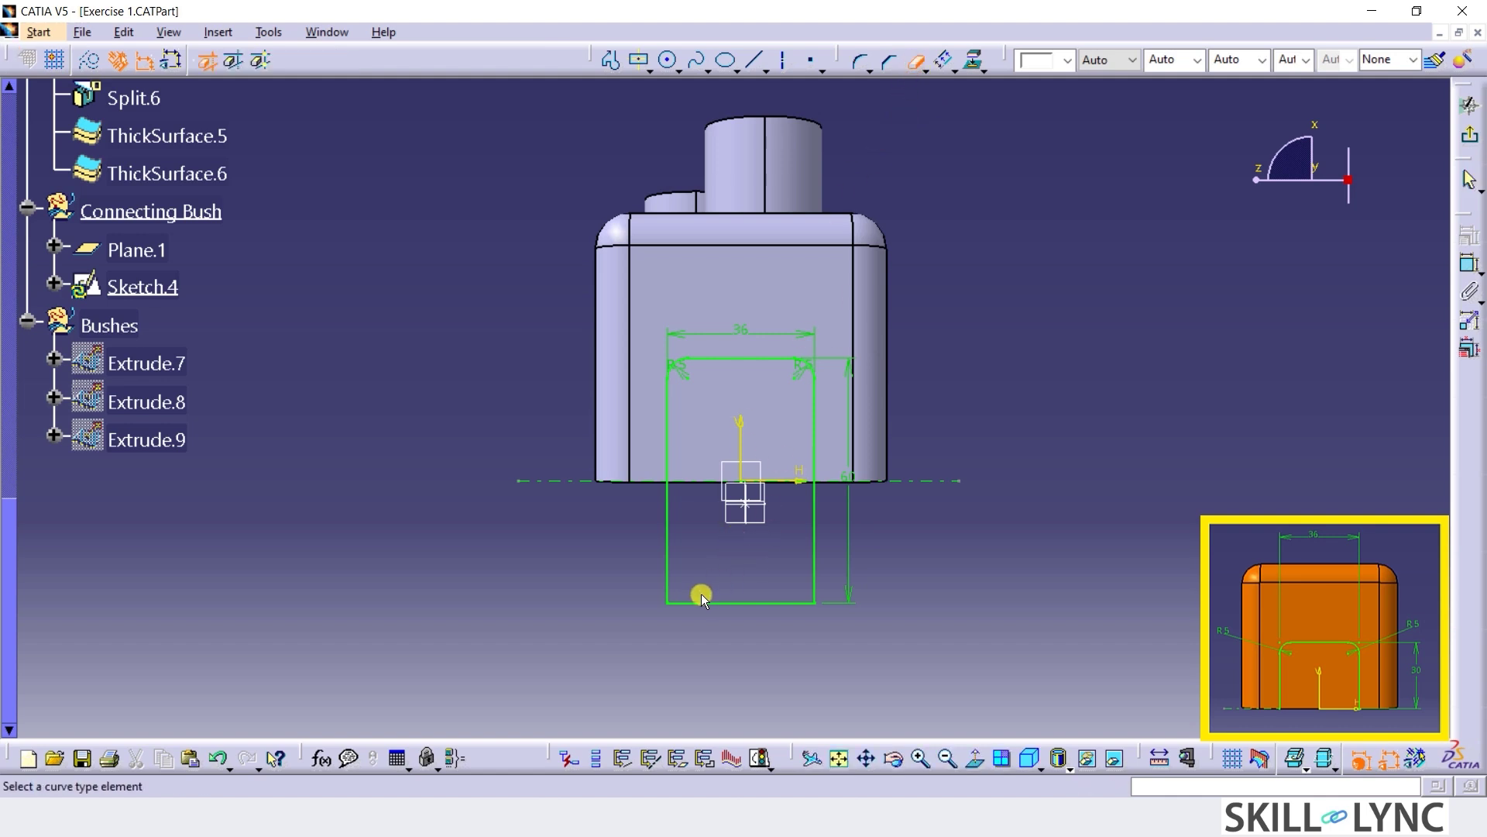
left_click(669, 535)
left_click(730, 601)
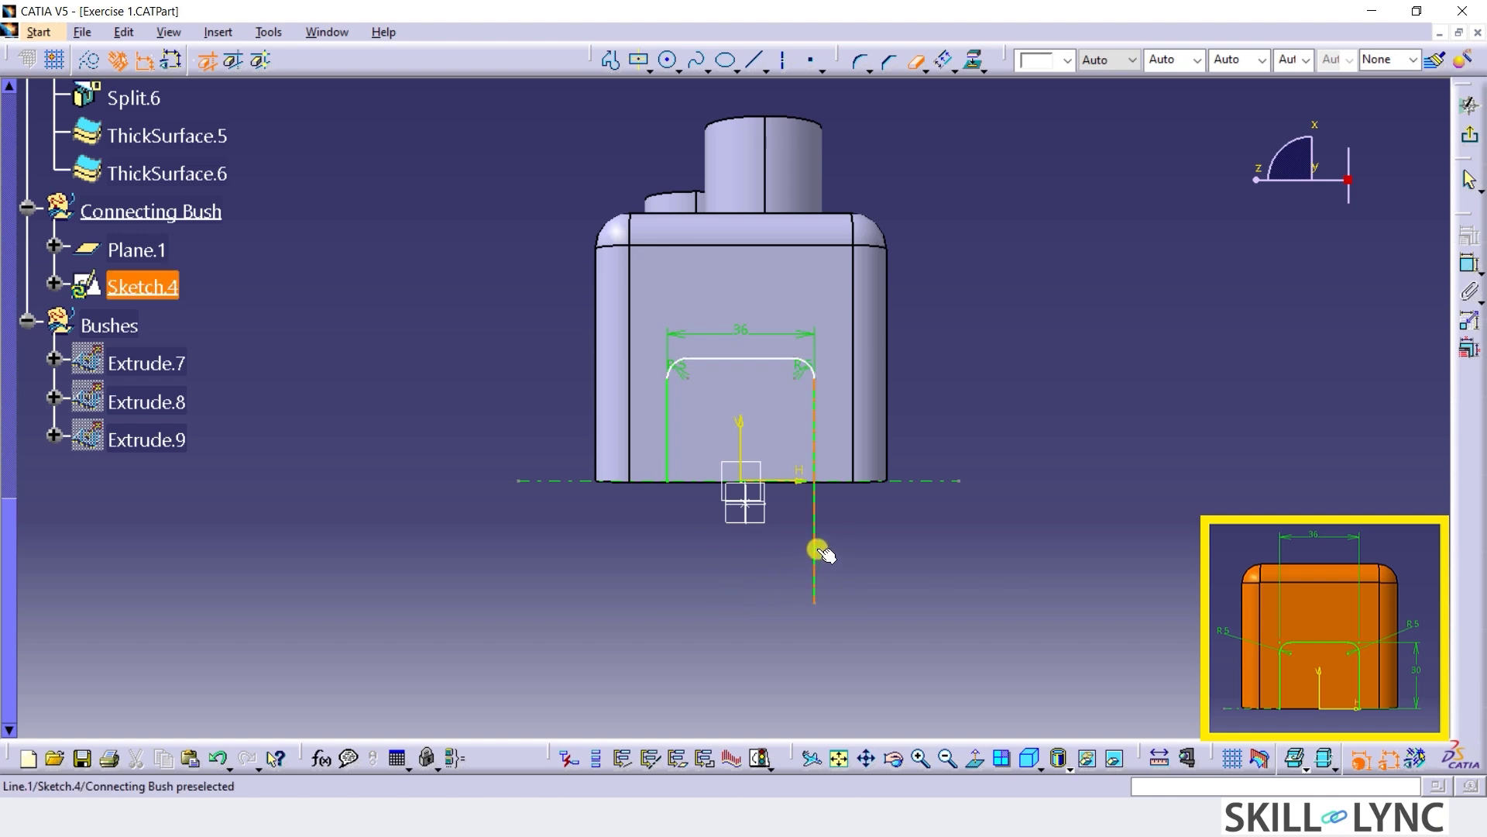
left_click(816, 548)
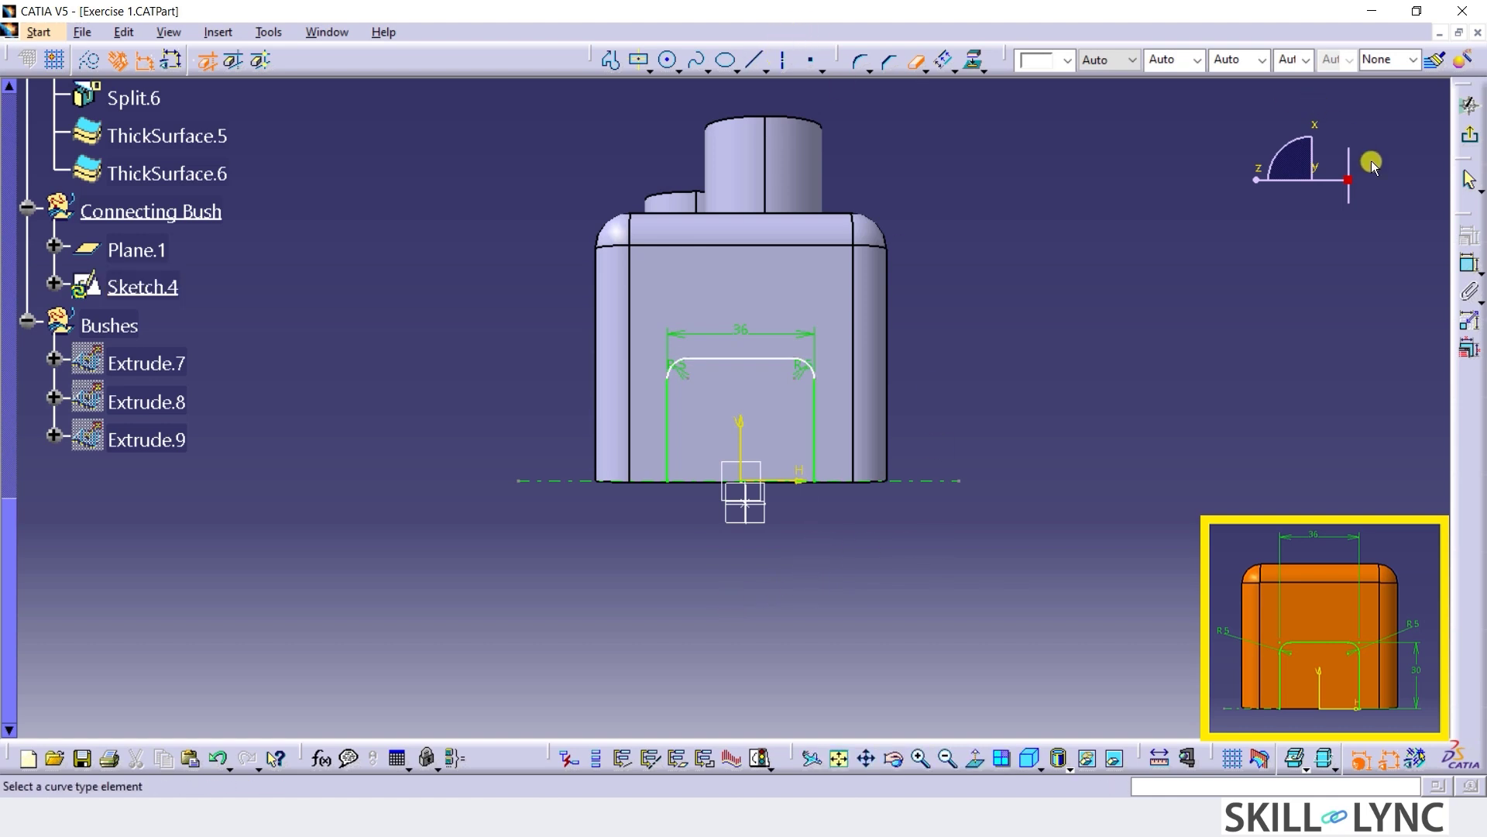
Dimension the height from the horizontal axis to the profile's top edge.
left_click(1469, 268)
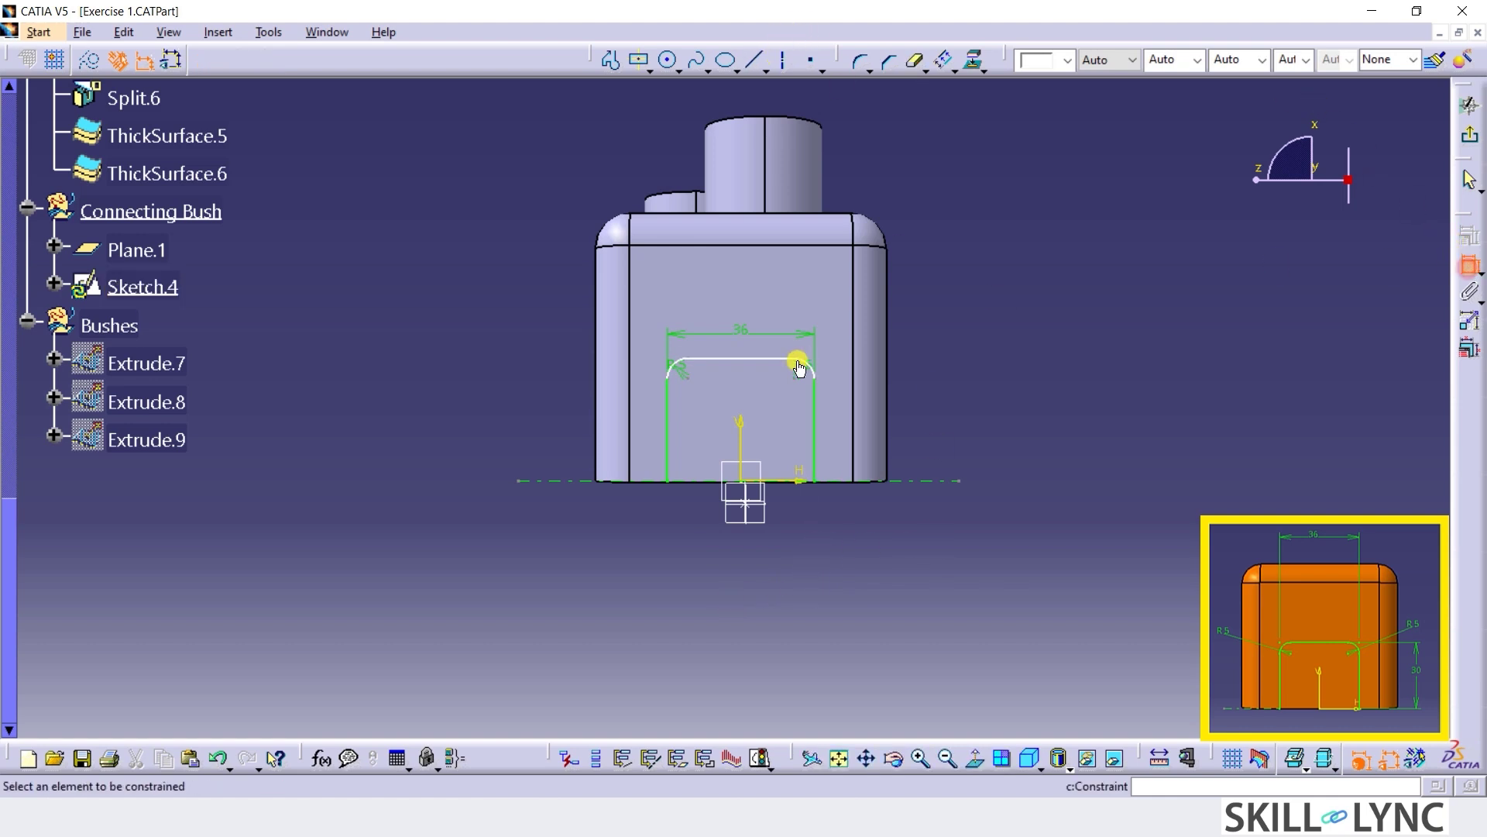
left_click(742, 359)
left_click(791, 483)
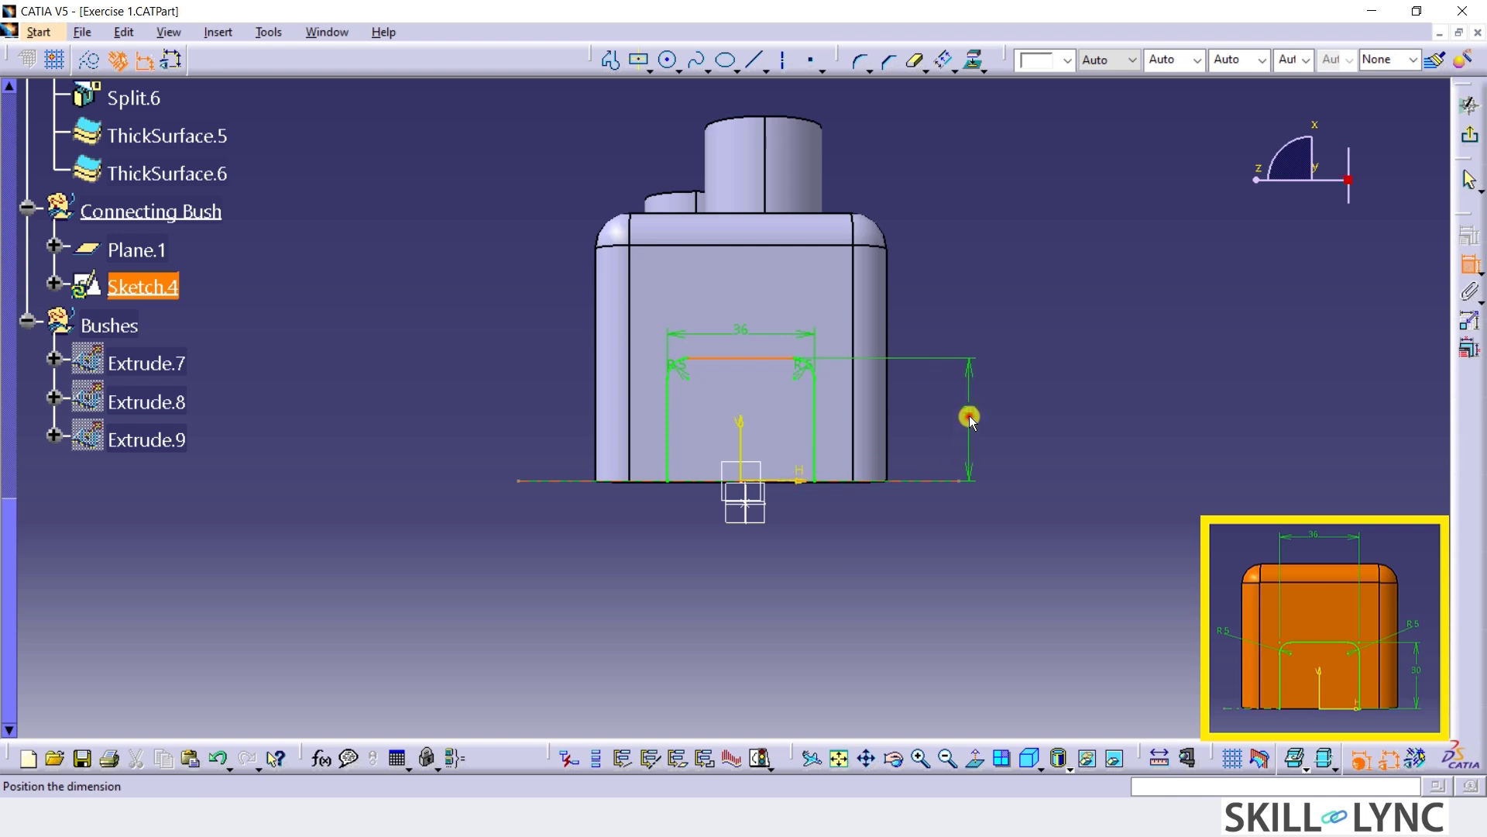
left_click(967, 415)
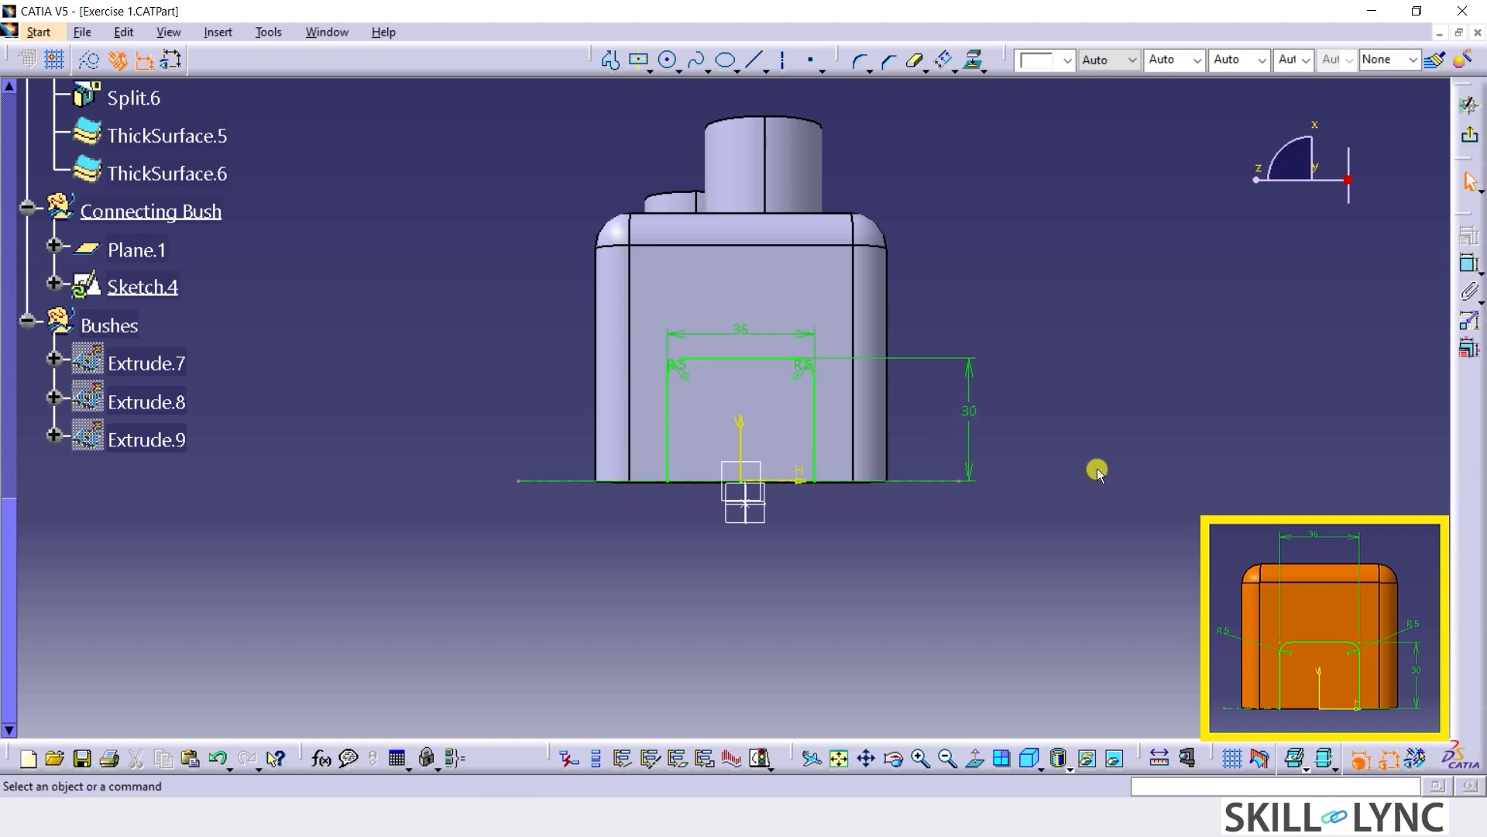
Reposition the width and both corner radius dimension labels clear of the profile, and exit the sketch.
left_click_drag(742, 328, 575, 330)
left_click(594, 542)
left_click(680, 369)
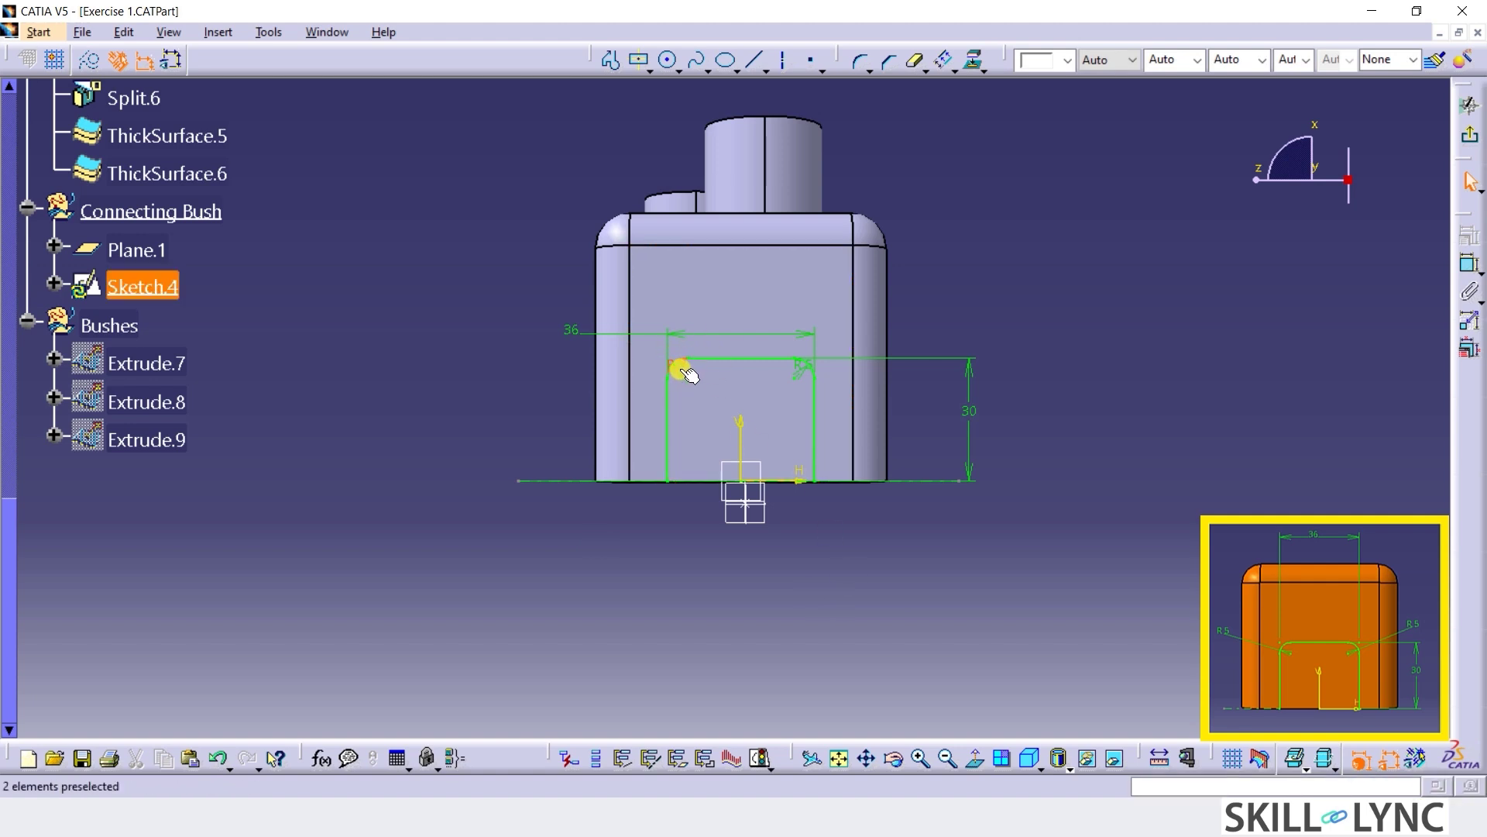
left_click_drag(688, 375, 571, 361)
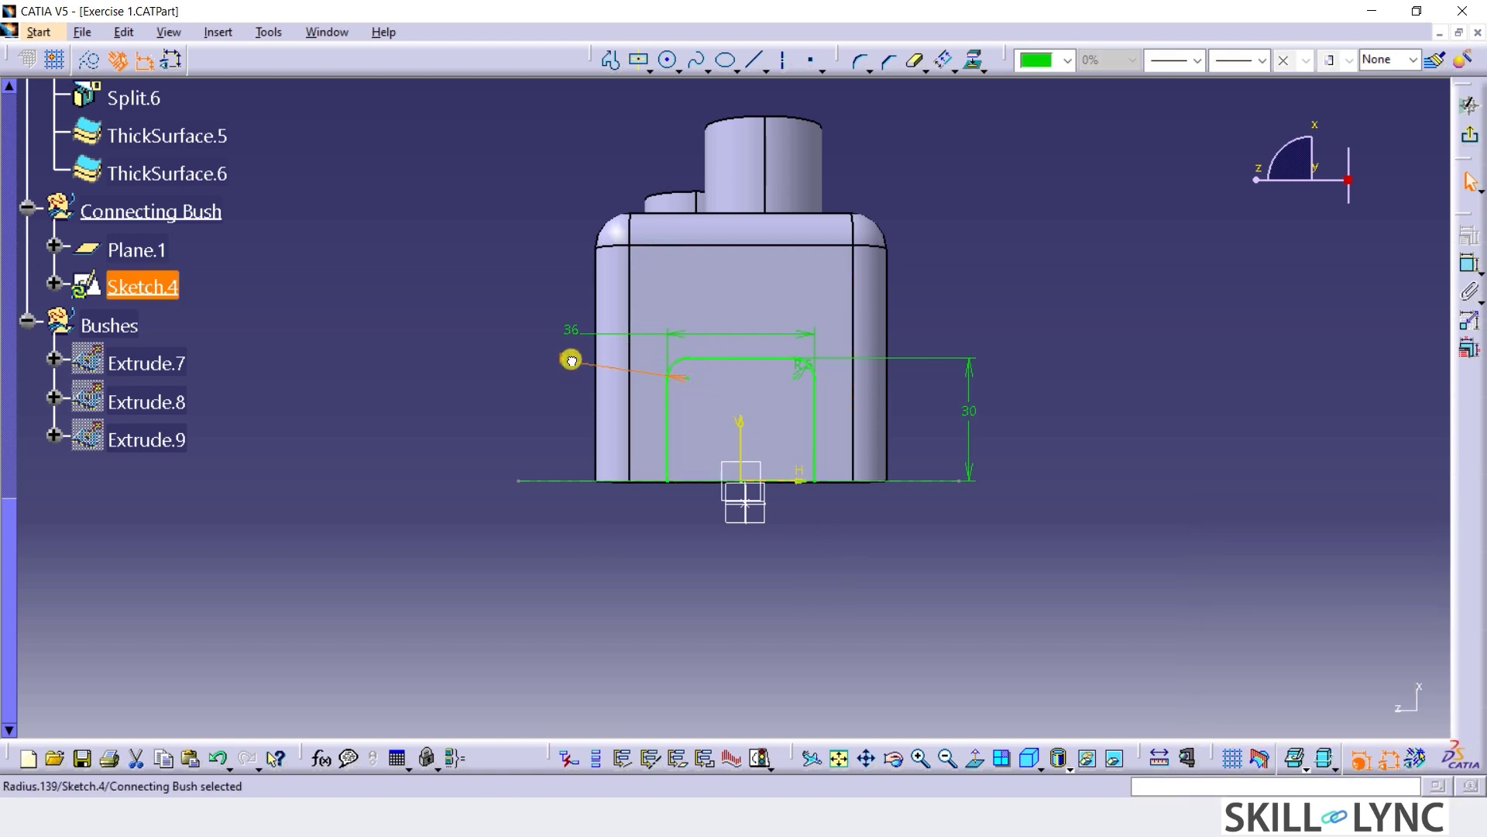
left_click(800, 369)
left_click_drag(809, 369, 922, 325)
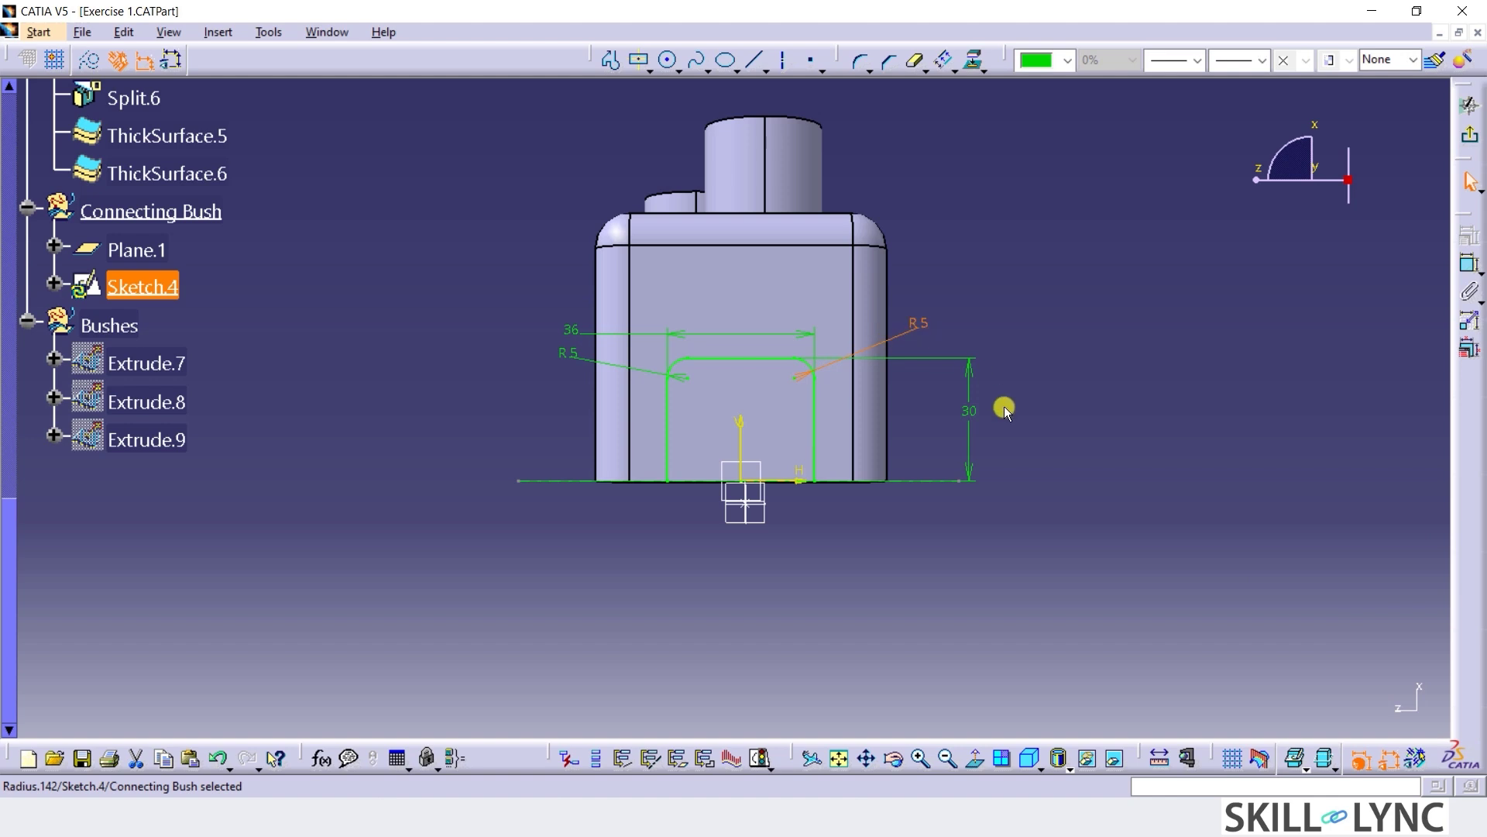
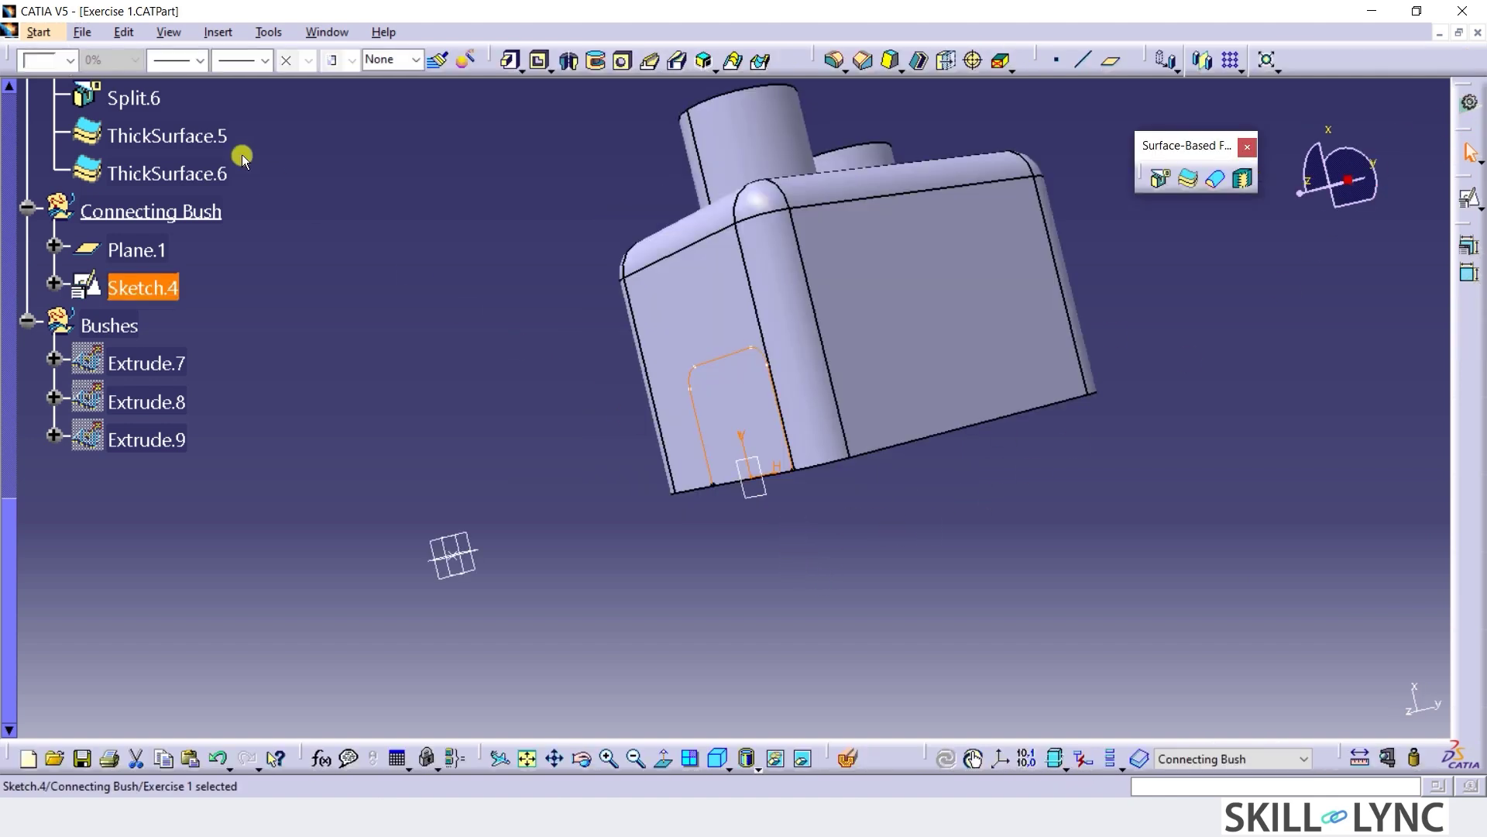
Switch to the Generative Shape Design workbench.
left_click(38, 32)
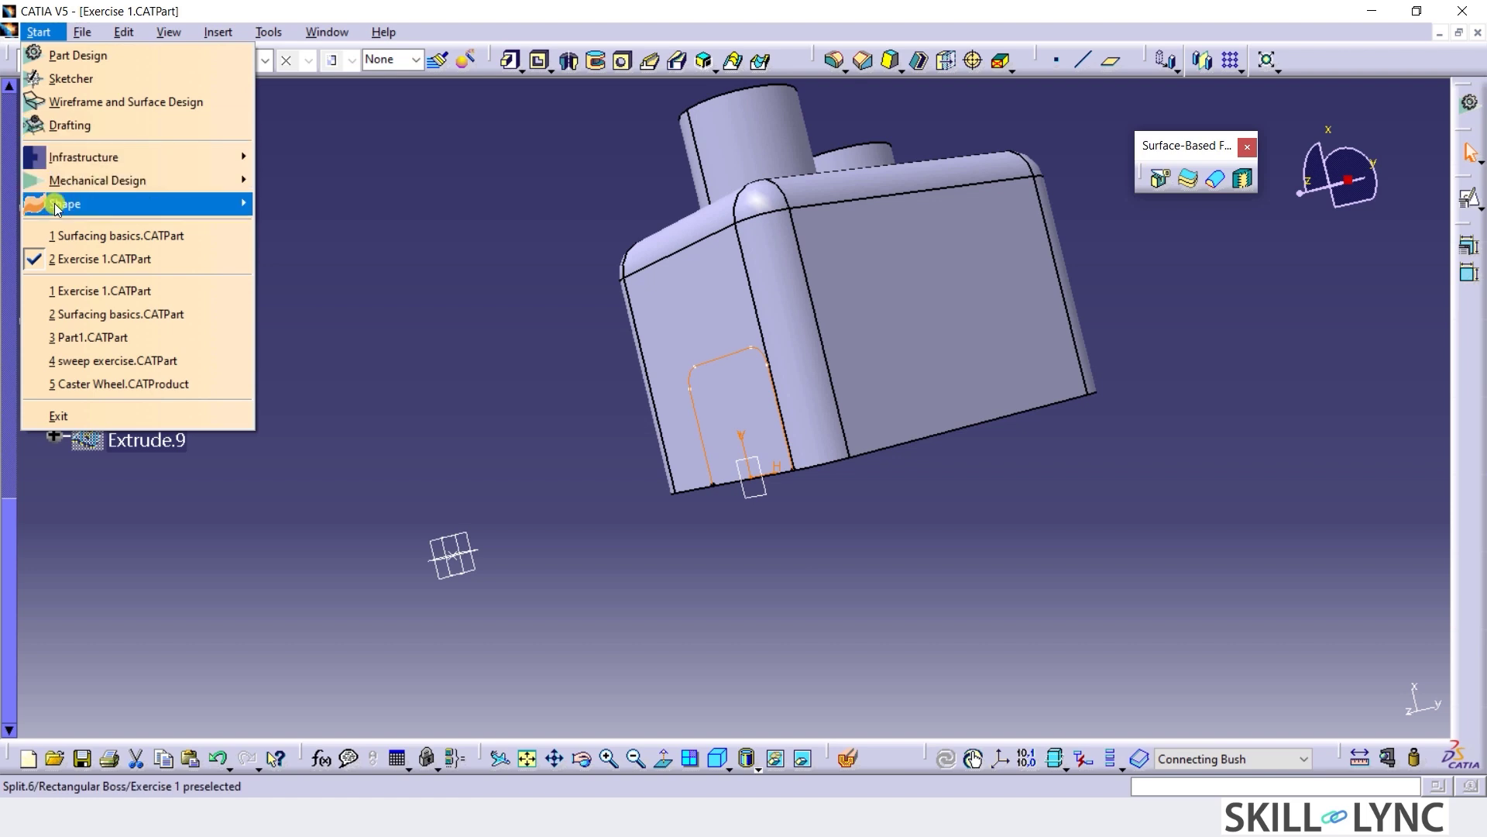
mouse_move(155, 203)
left_click(298, 227)
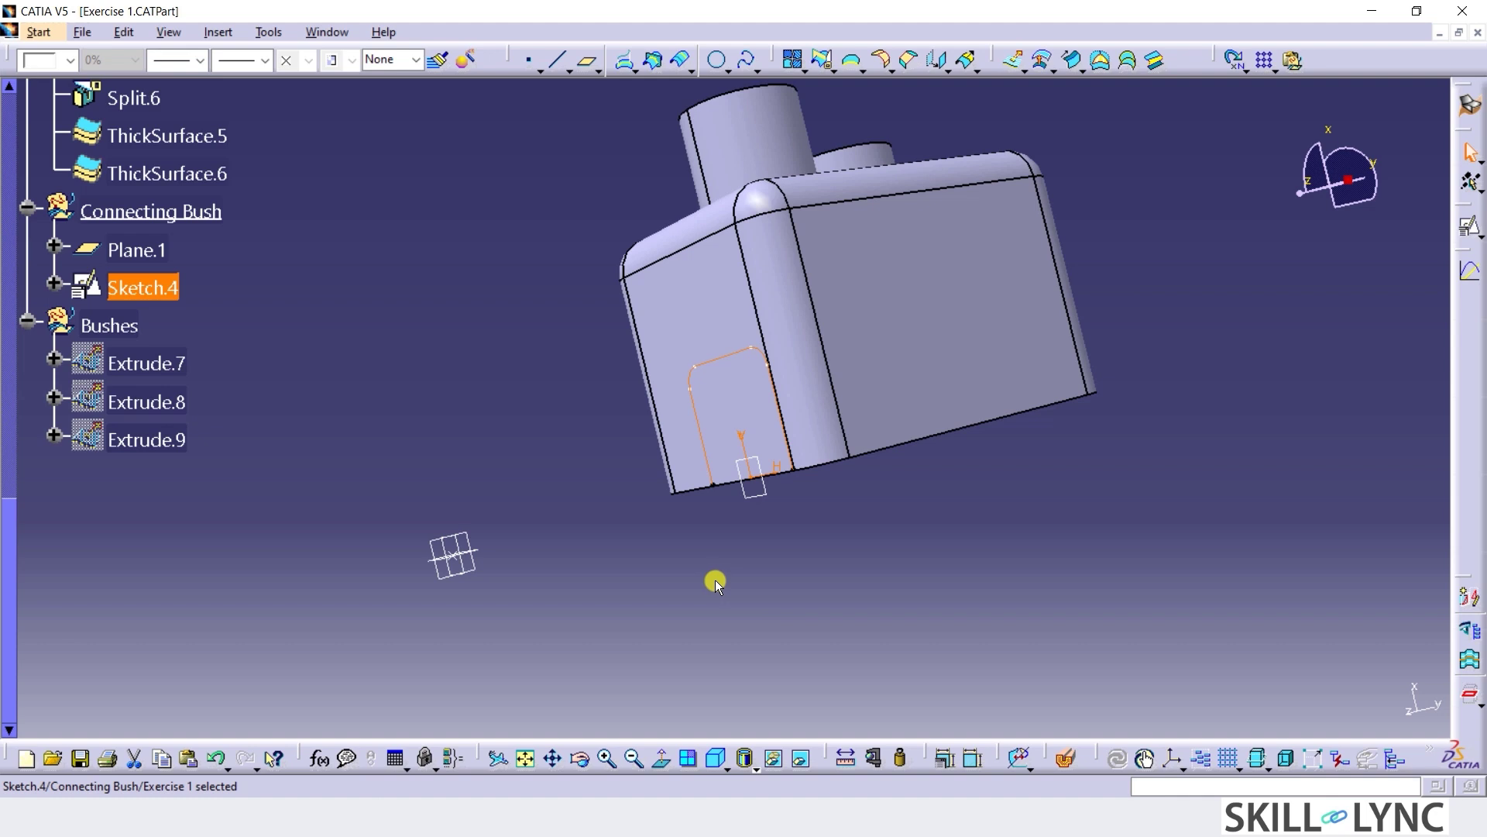
Show the hidden Circular Boss body and start extruding the rounded connecting bush sketch with the zx plane as direction.
scroll(719, 581, "up", 5)
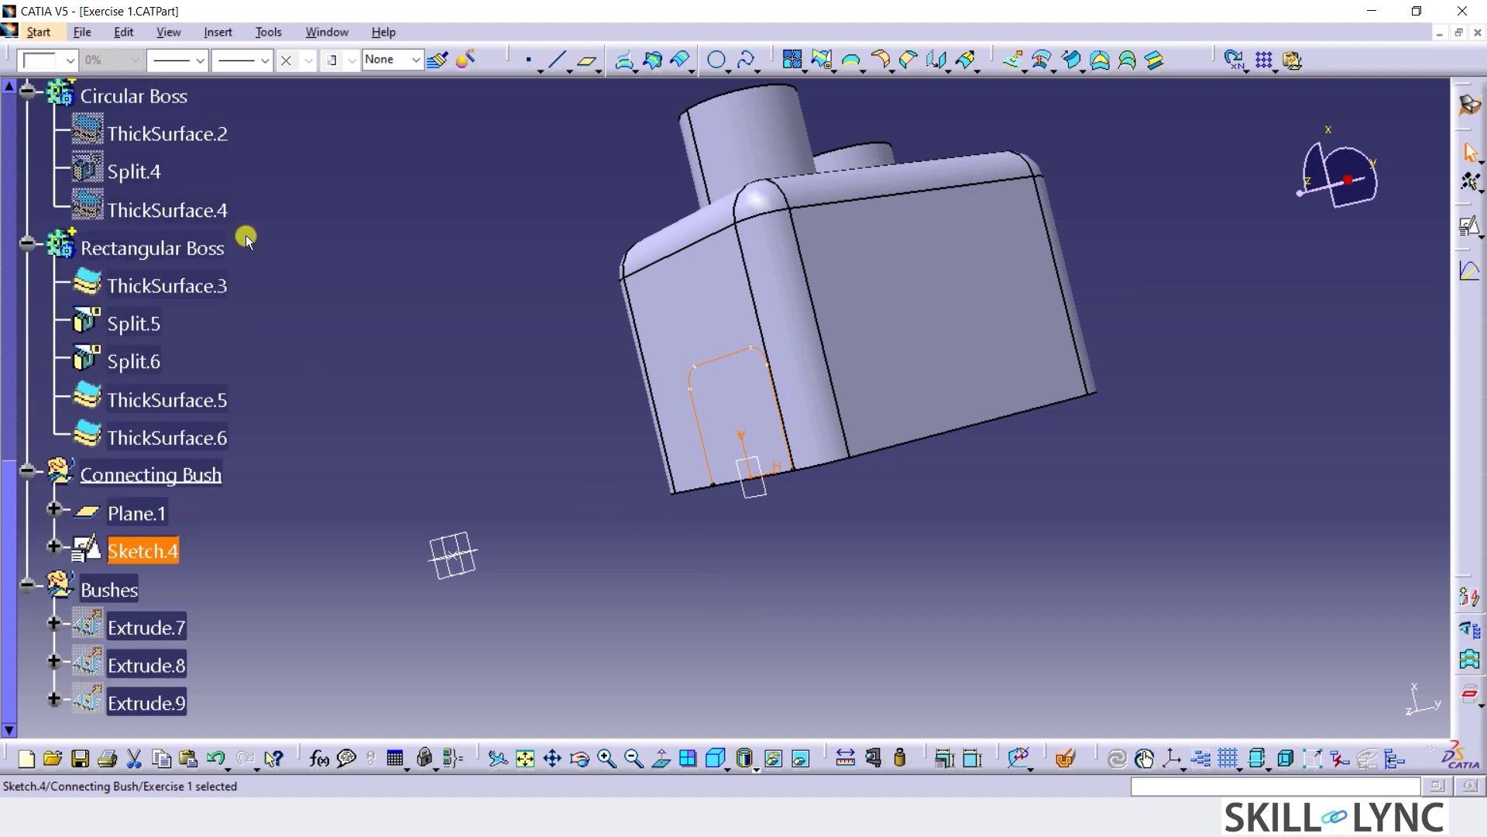
left_click(156, 135)
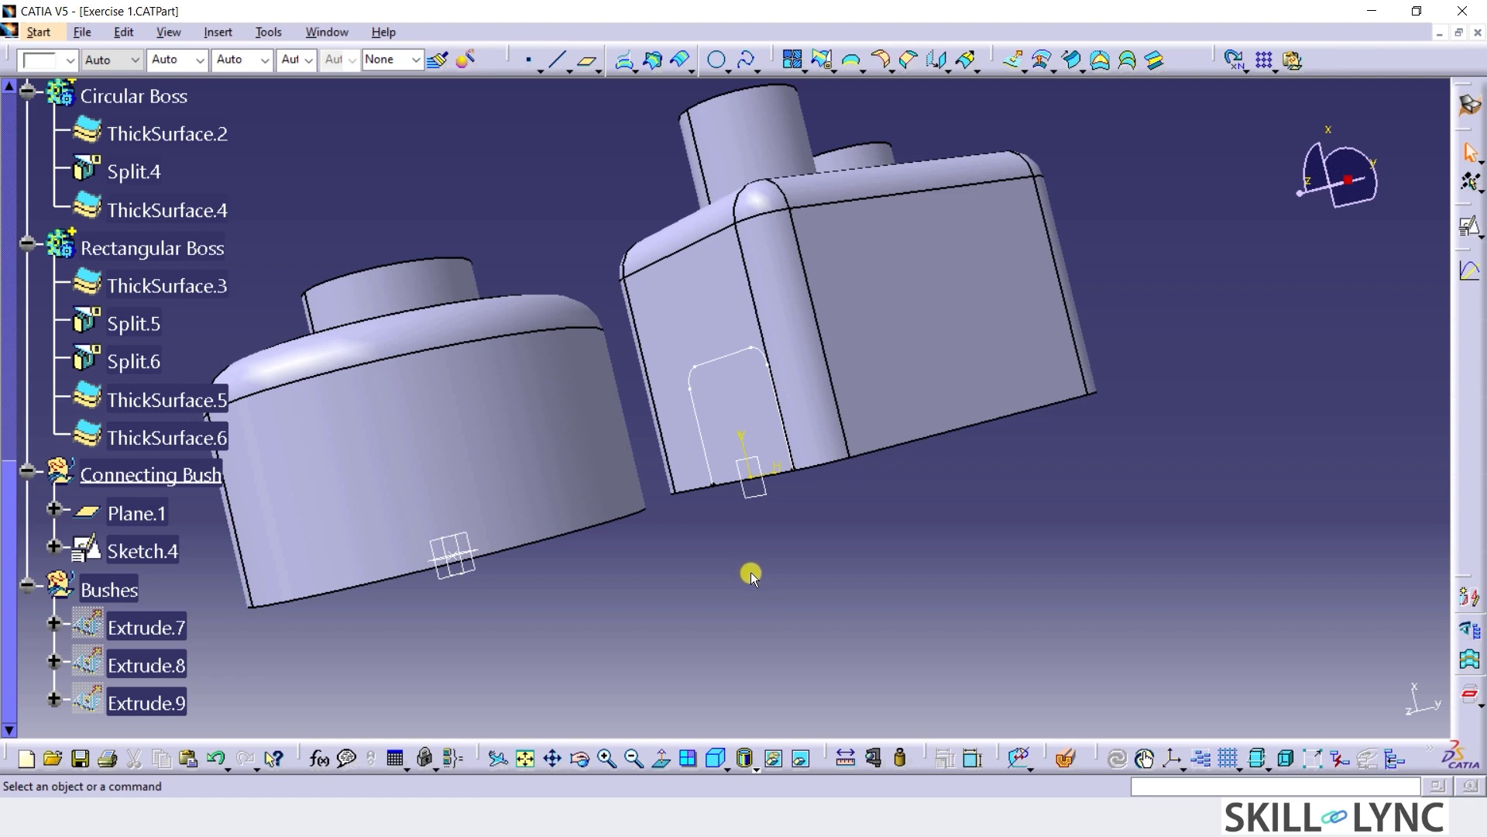
left_click(1012, 61)
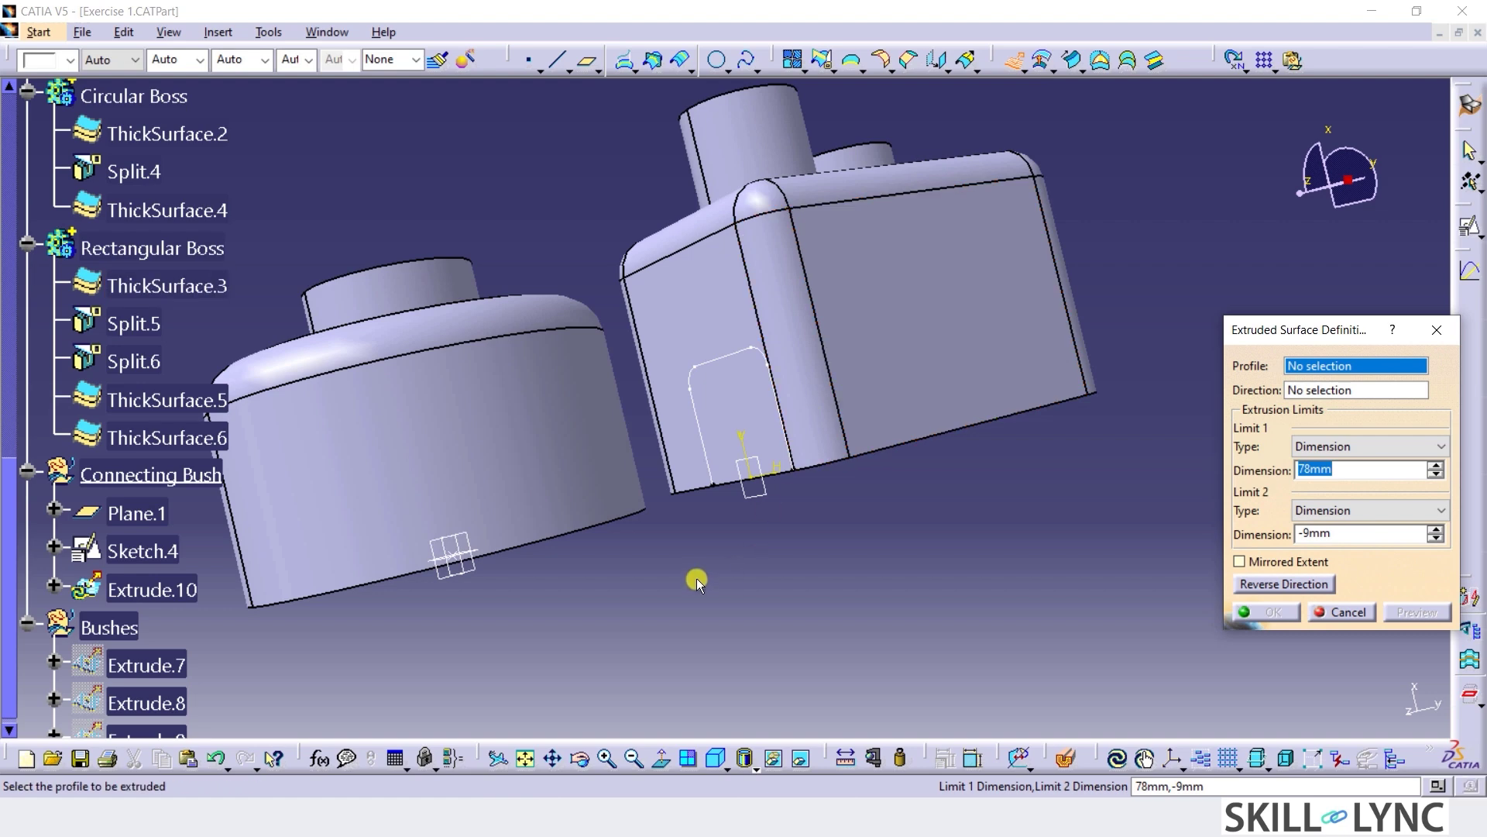
left_click(705, 362)
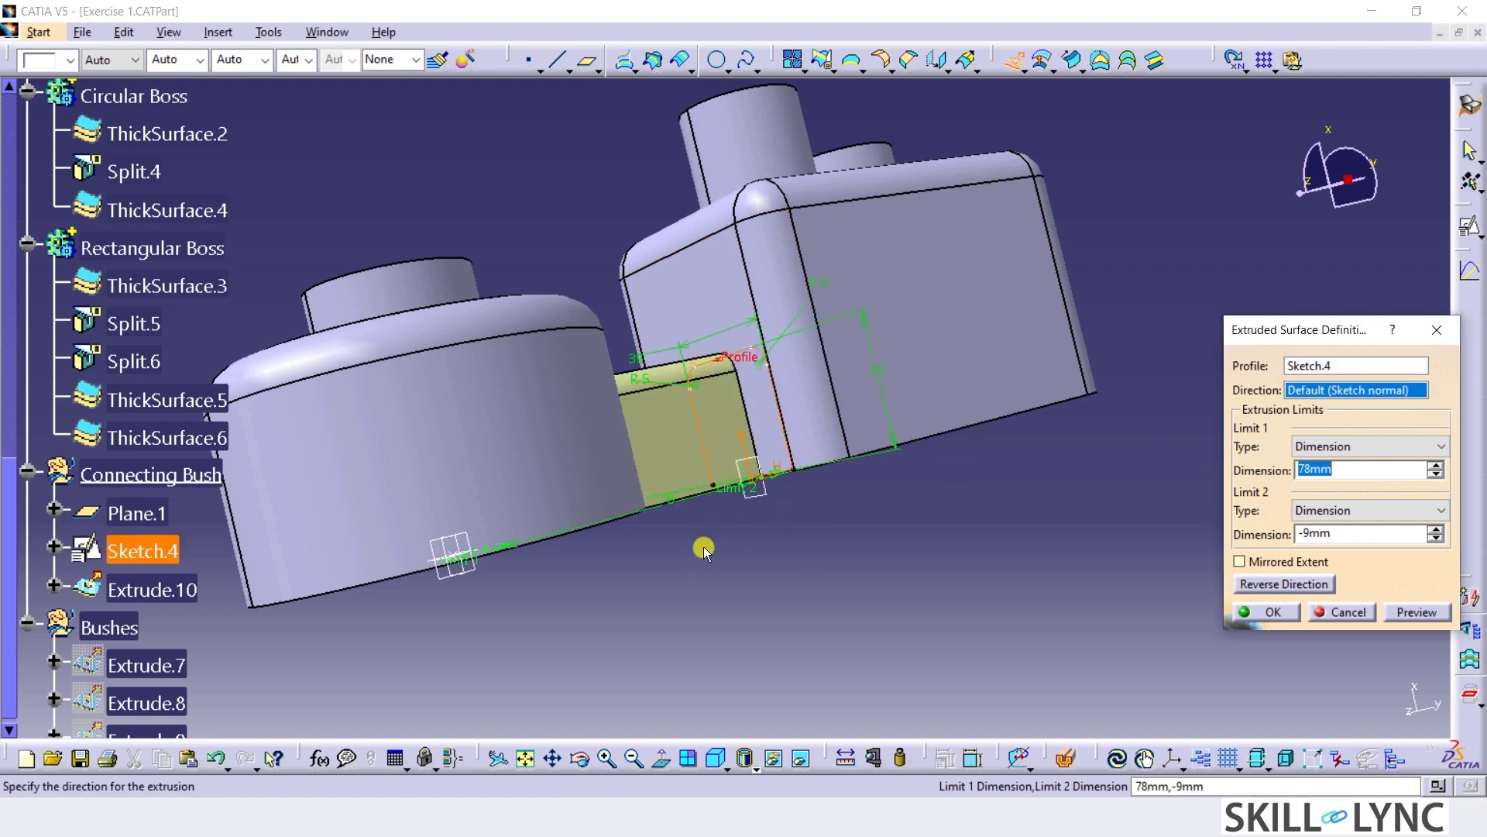
scroll(375, 244, "up", 10)
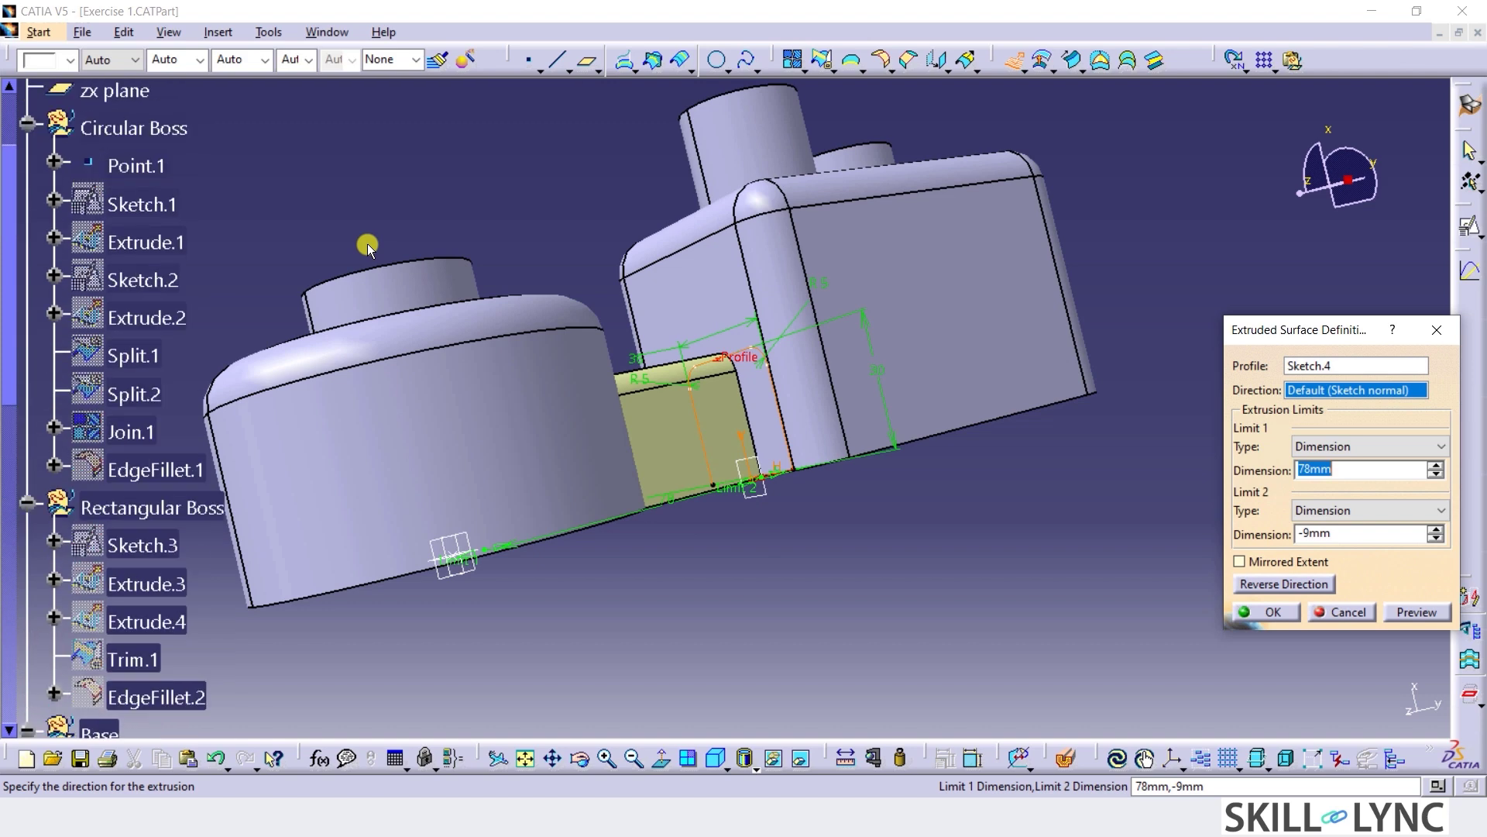
left_click(114, 419)
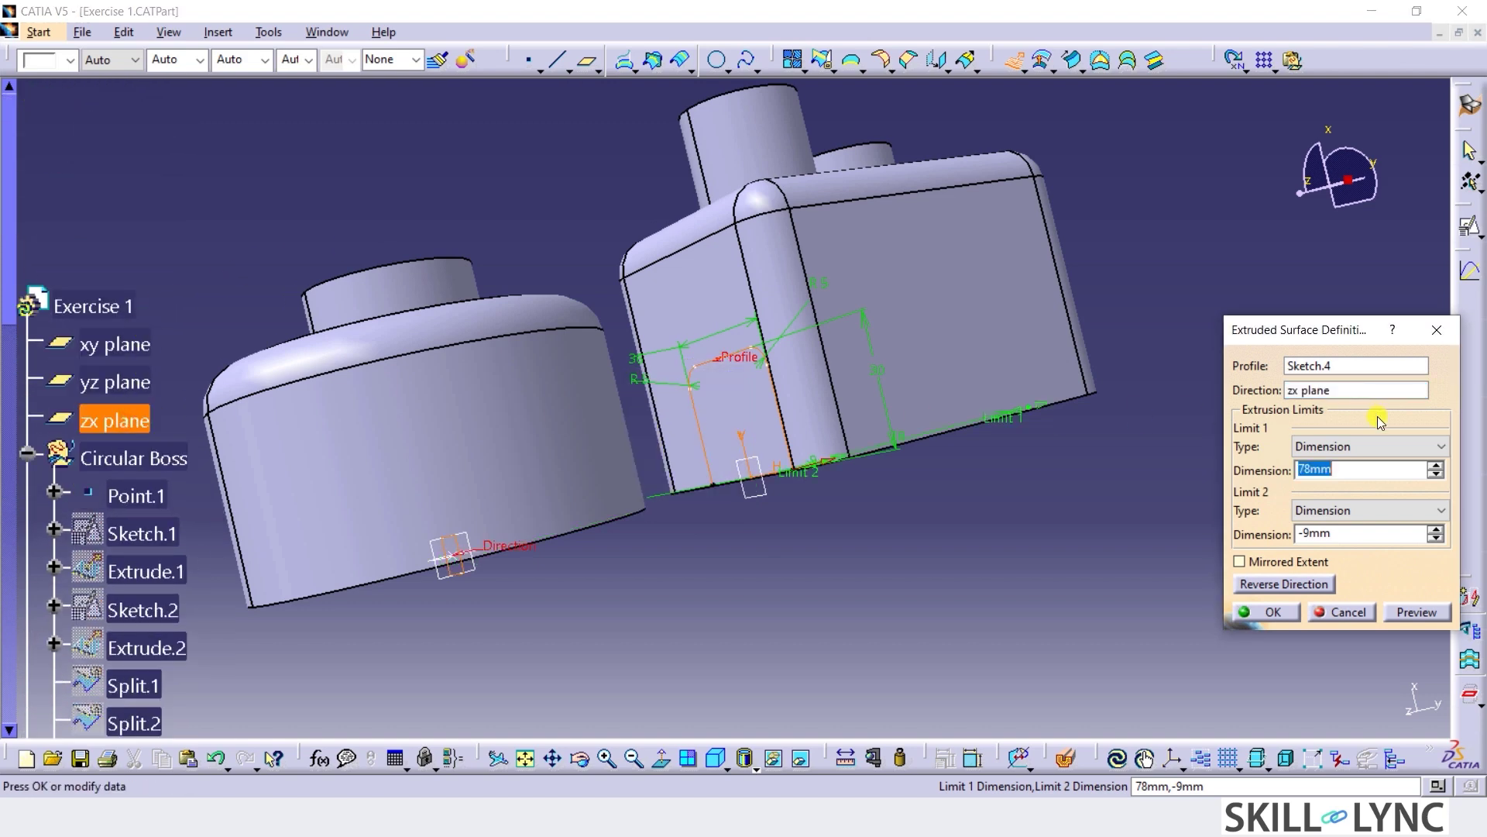
Reverse the extrusion, limit it up to the circular boss's inner face, set Limit 2 to 0, and create the surface.
middle_click_drag(773, 524, 780, 309)
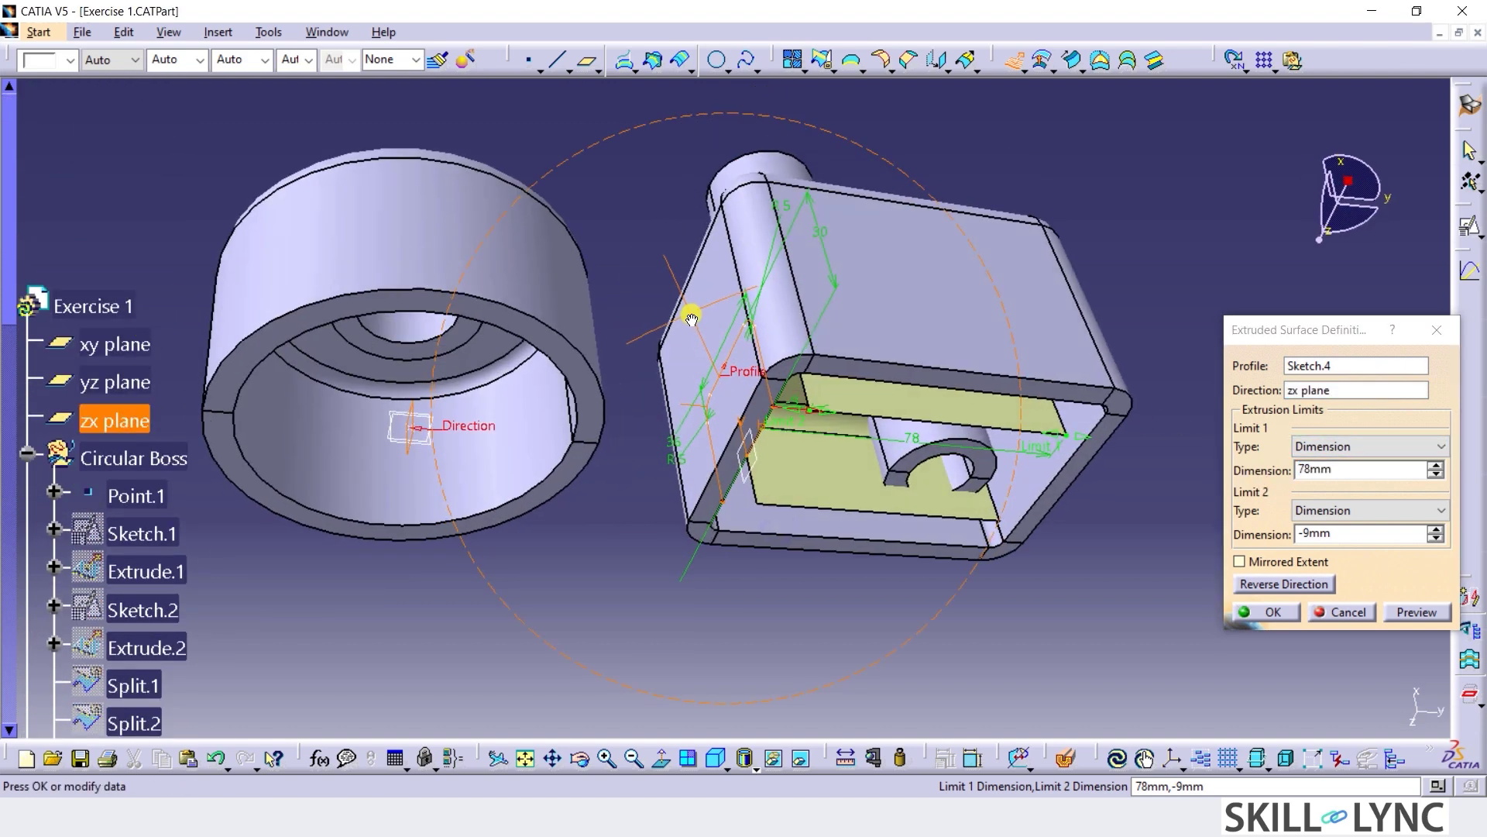
left_click(1306, 585)
left_click(1340, 447)
left_click(1357, 481)
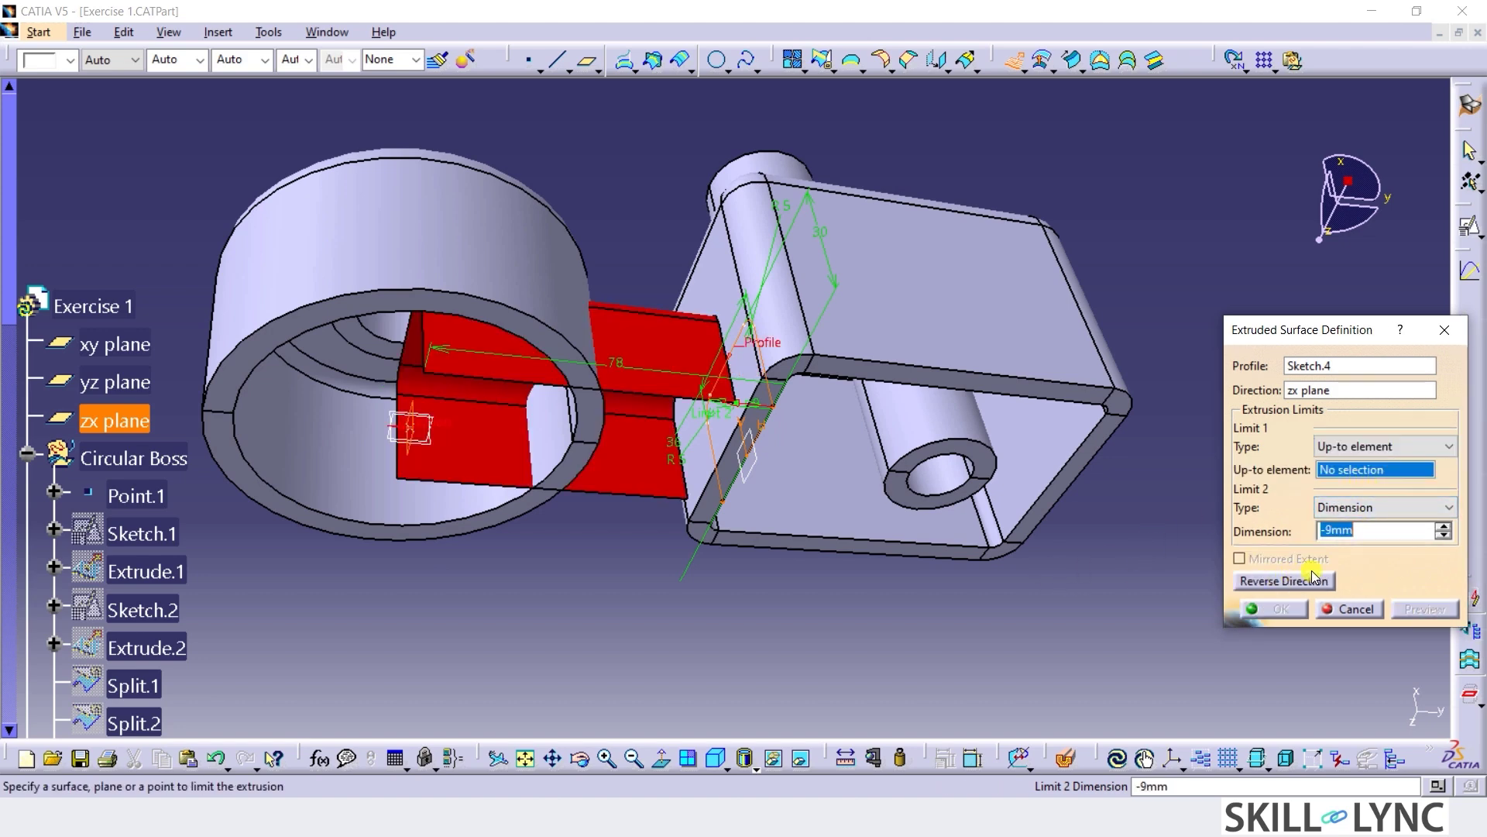
left_click(550, 441)
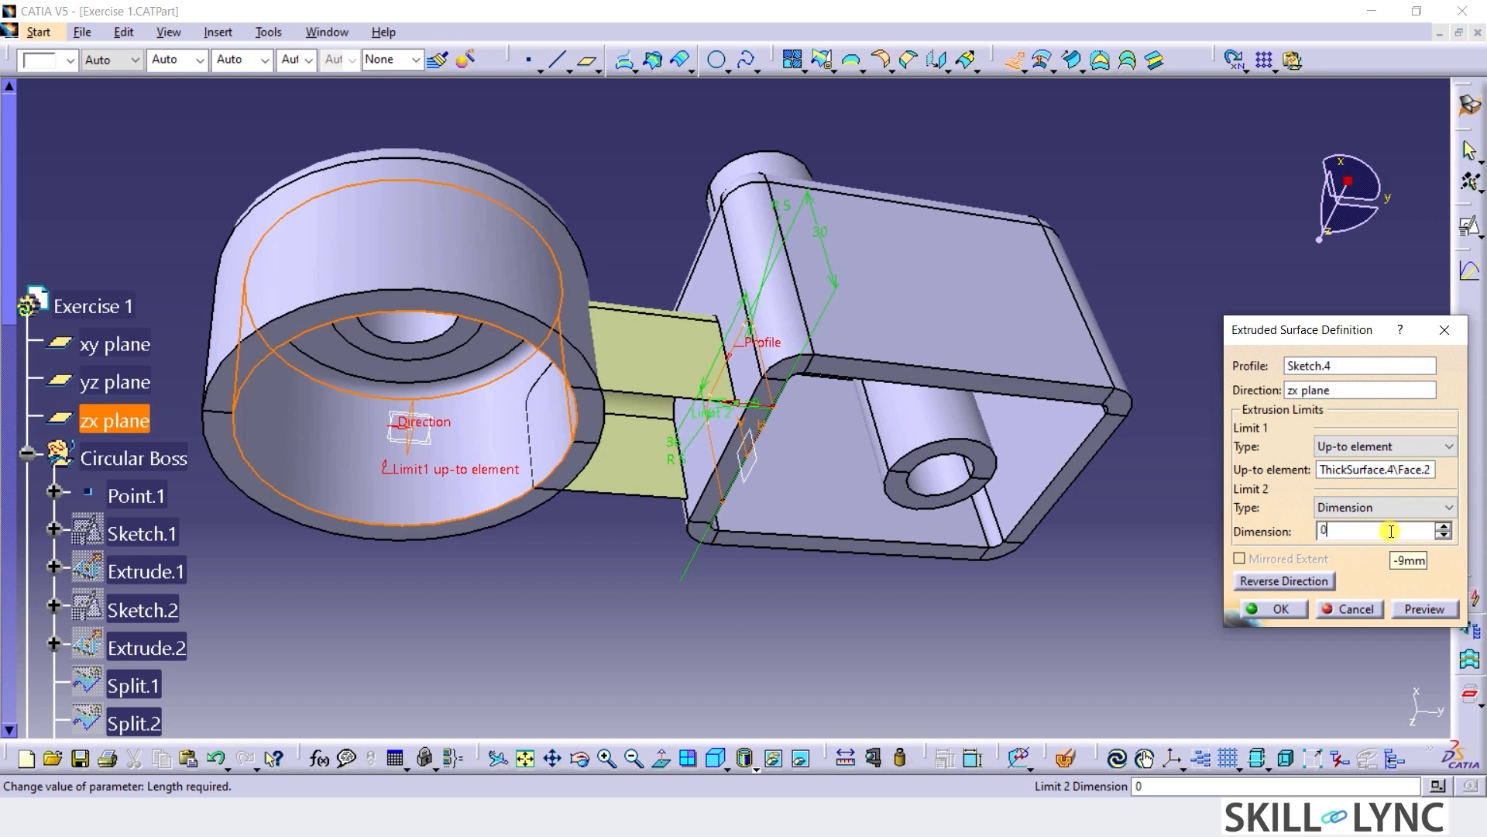
left_click(1391, 532)
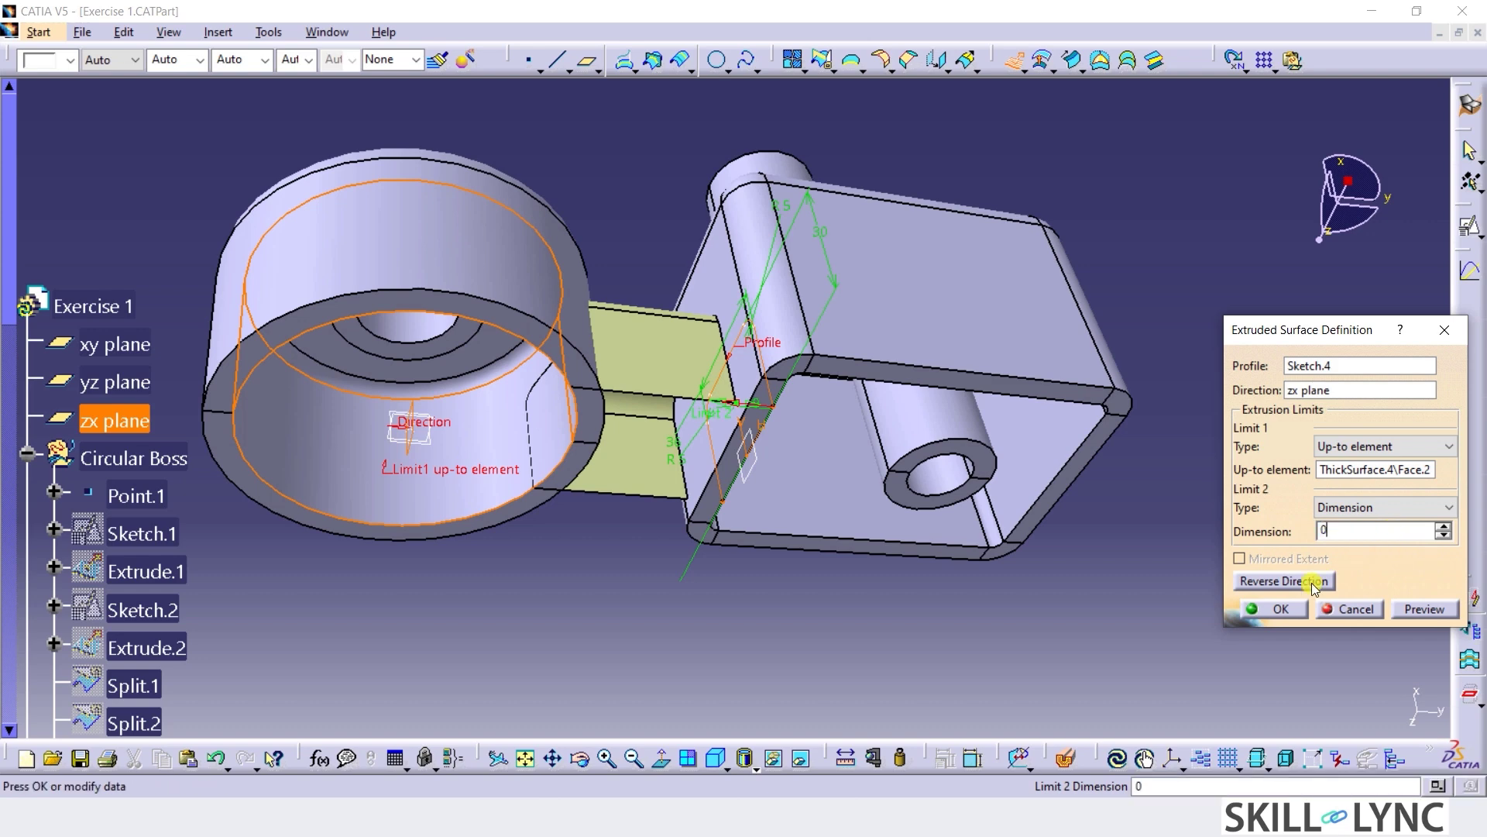
left_click(1282, 609)
Expand the PartBody's assemble feature in the tree and rename Body.2 as Base.
middle_click_drag(860, 594, 835, 432)
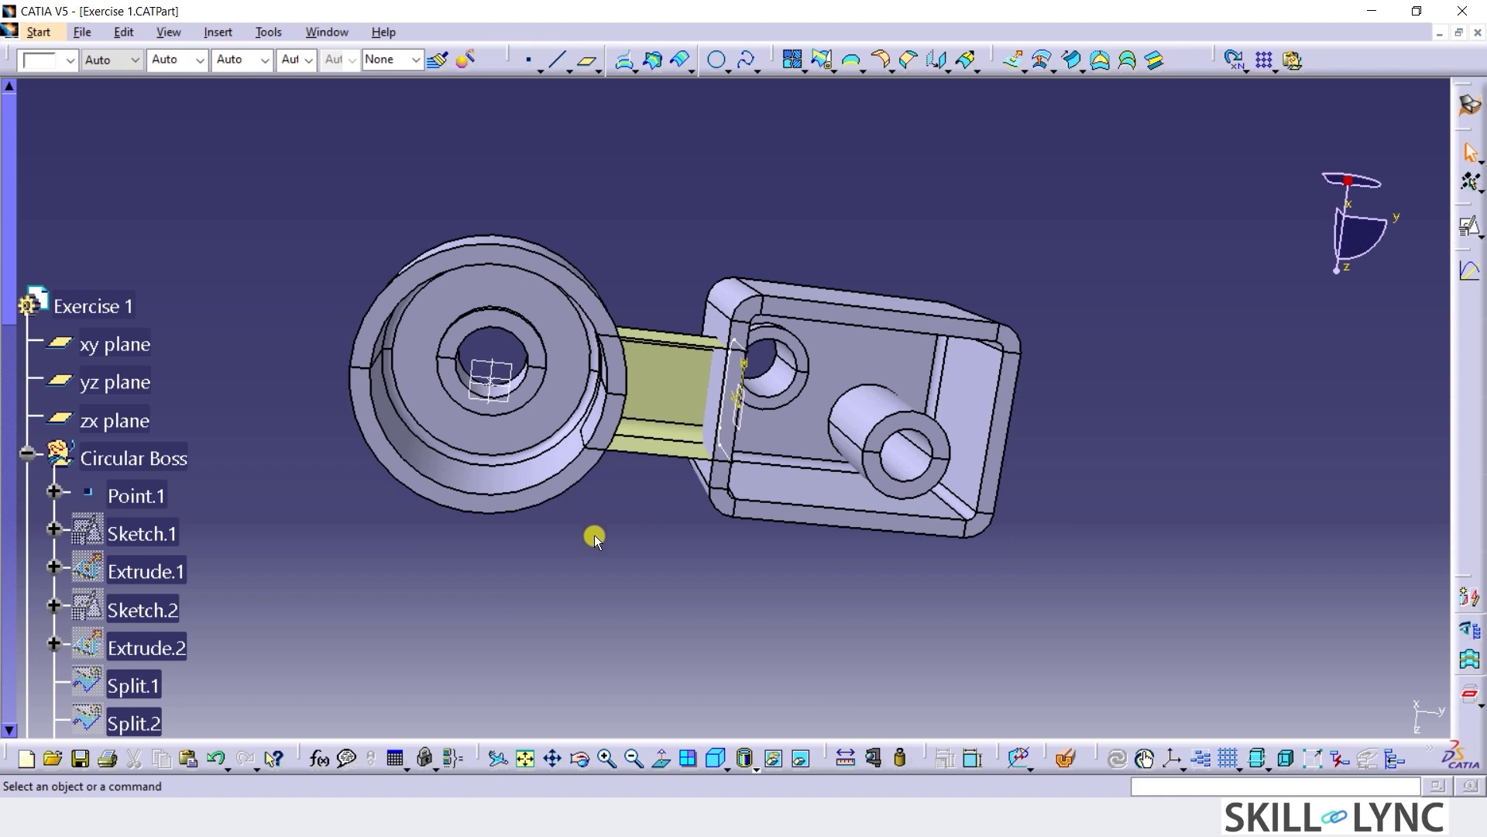
scroll(166, 507, "down", 5)
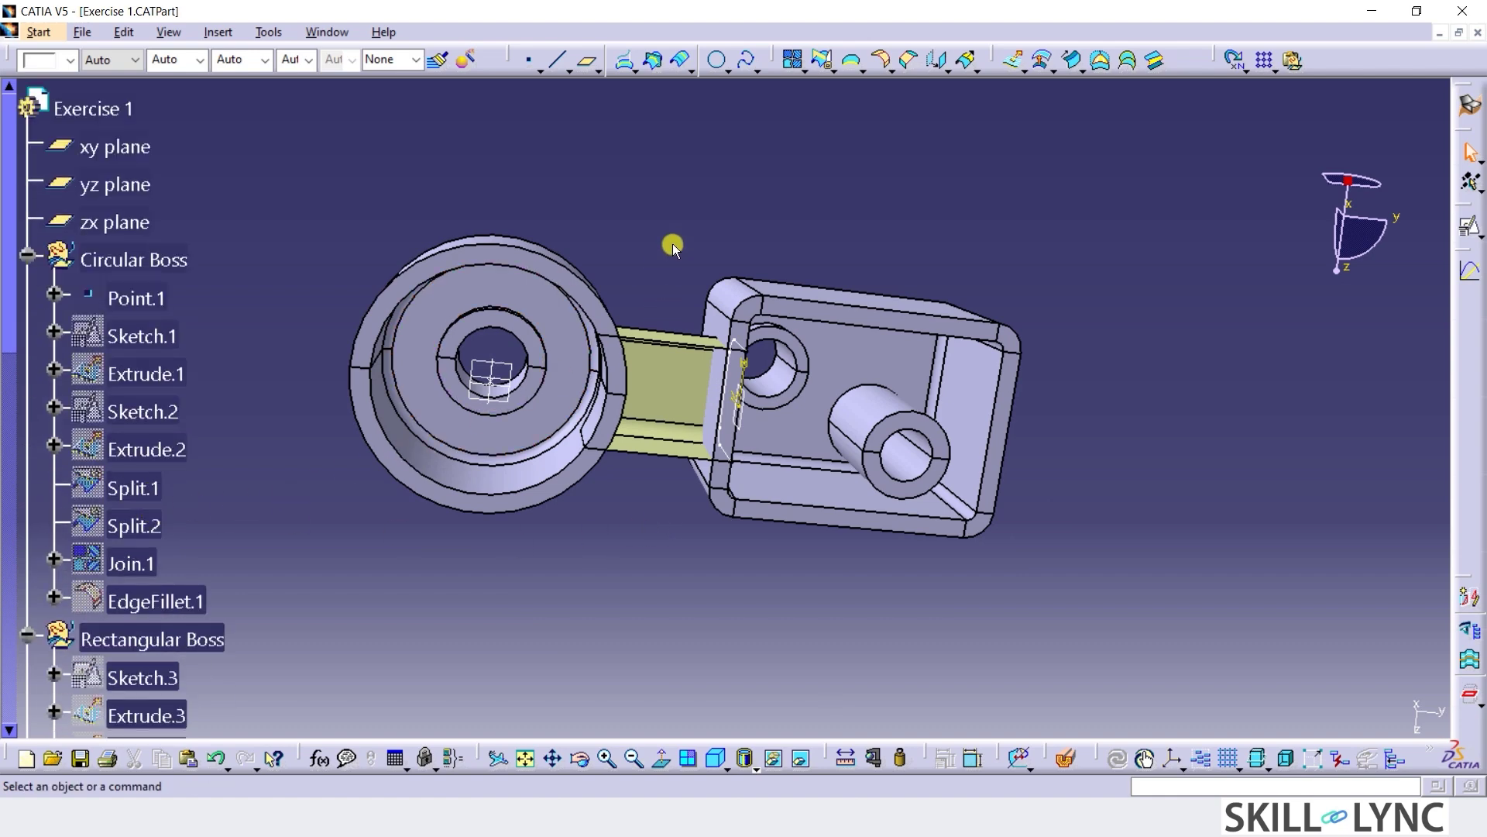
middle_click_drag(672, 243, 687, 288)
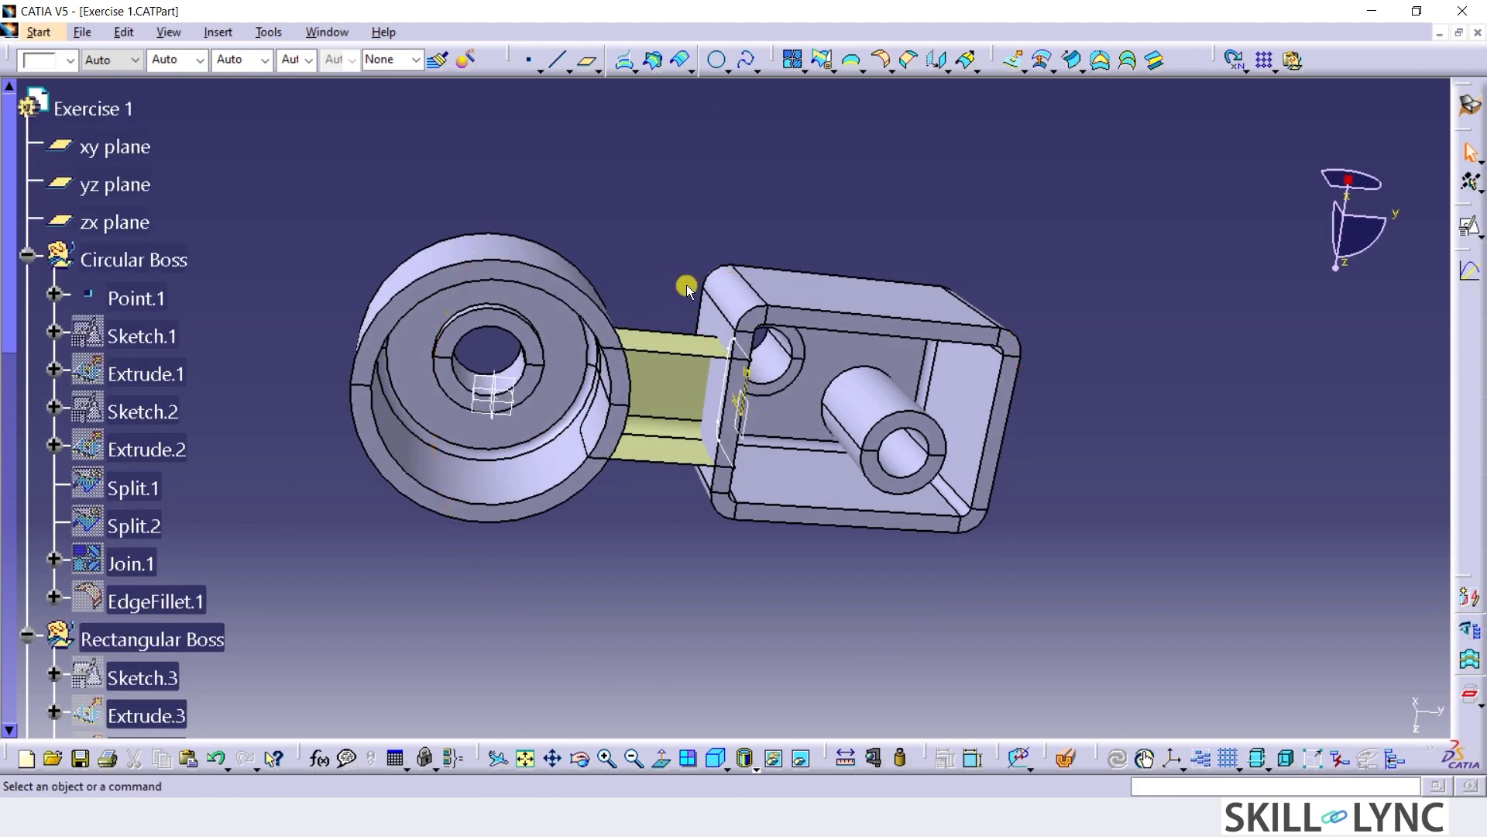
middle_click_drag(608, 264, 671, 286)
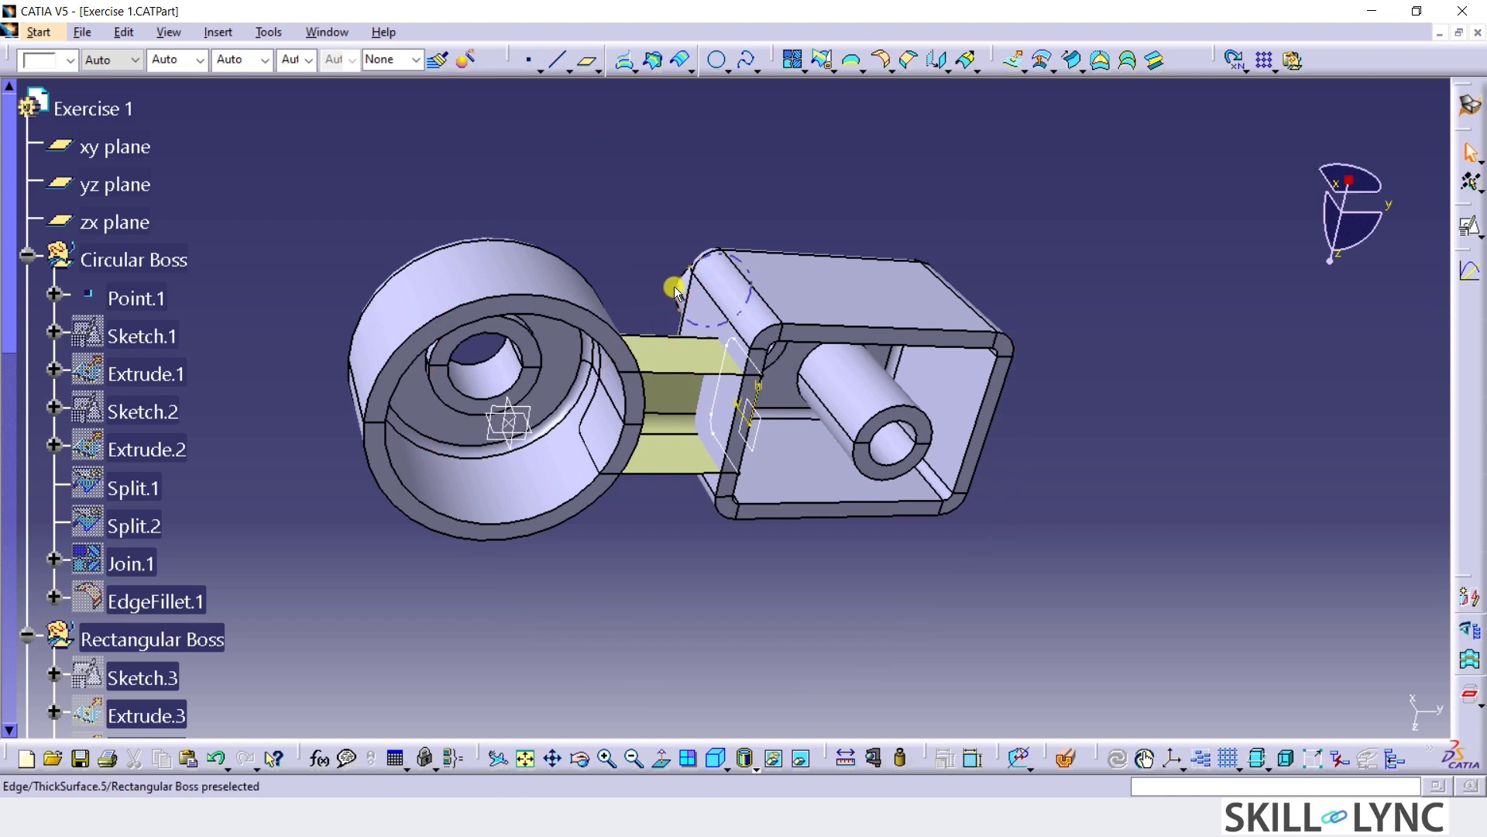
scroll(262, 528, "down", 5)
scroll(261, 528, "up", 3)
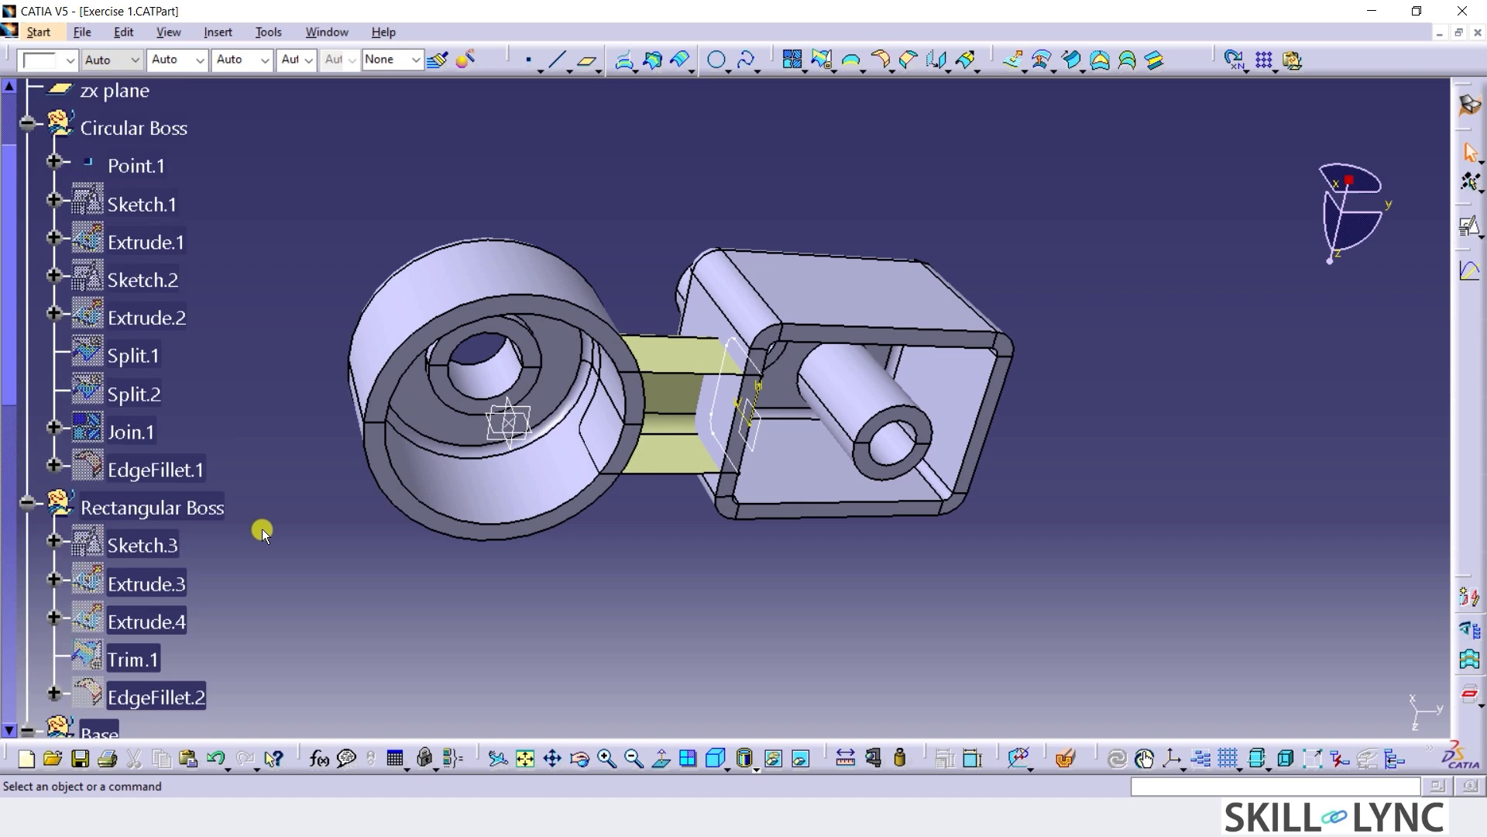
scroll(262, 528, "down", 5)
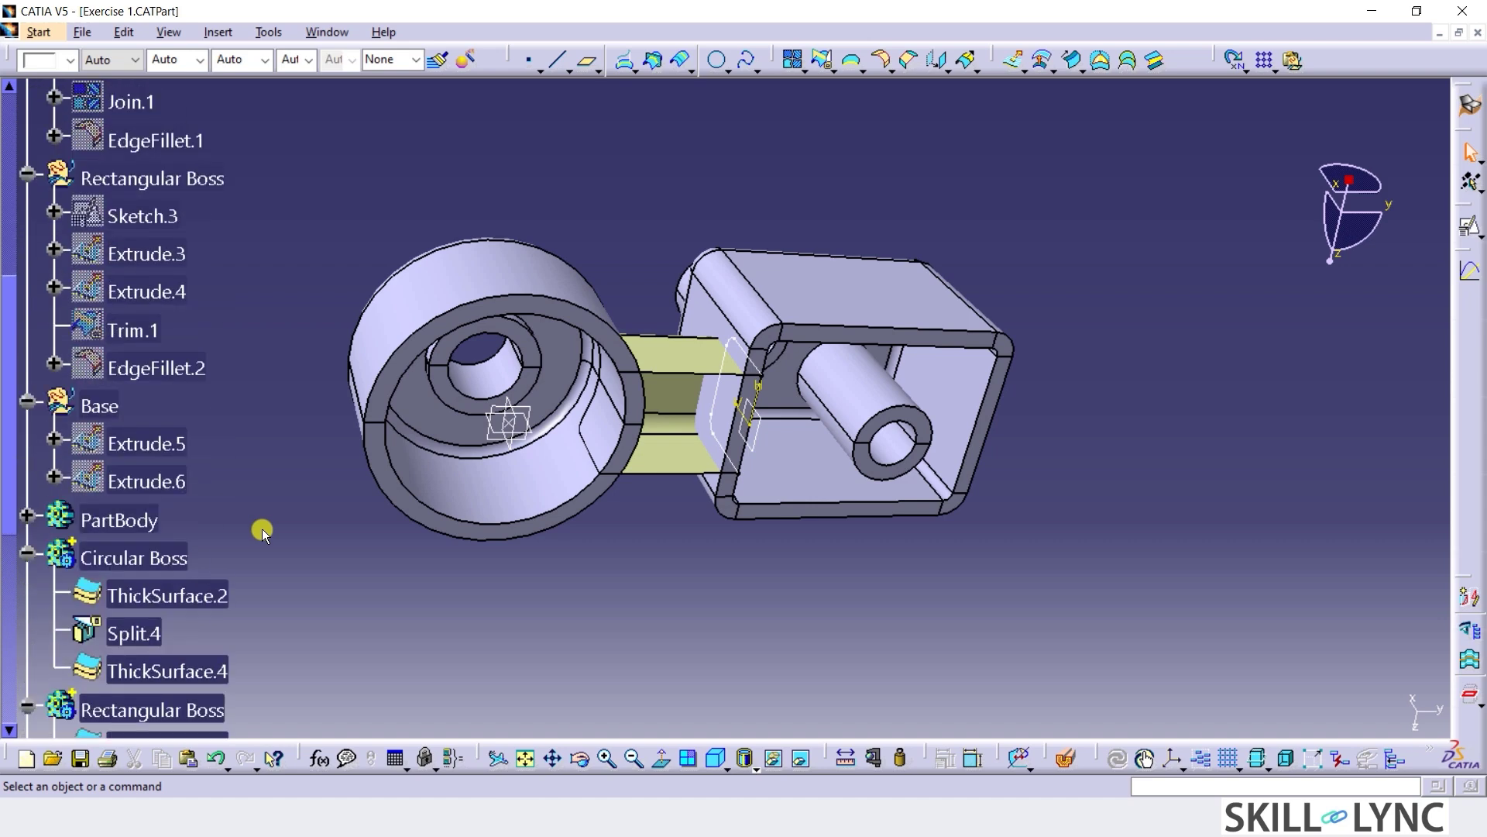
scroll(261, 529, "down", 1)
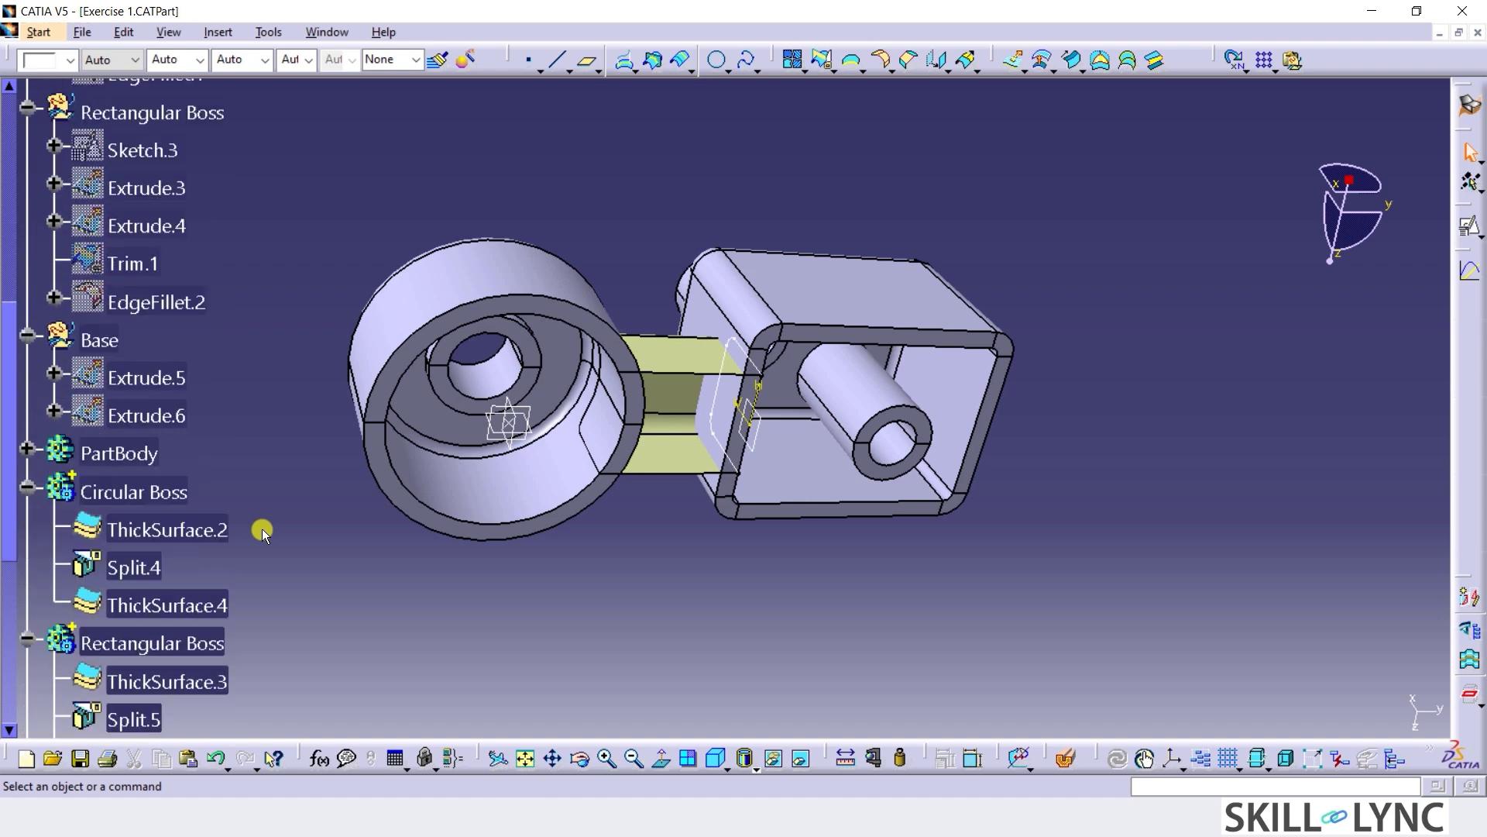
left_click(31, 453)
right_click(152, 529)
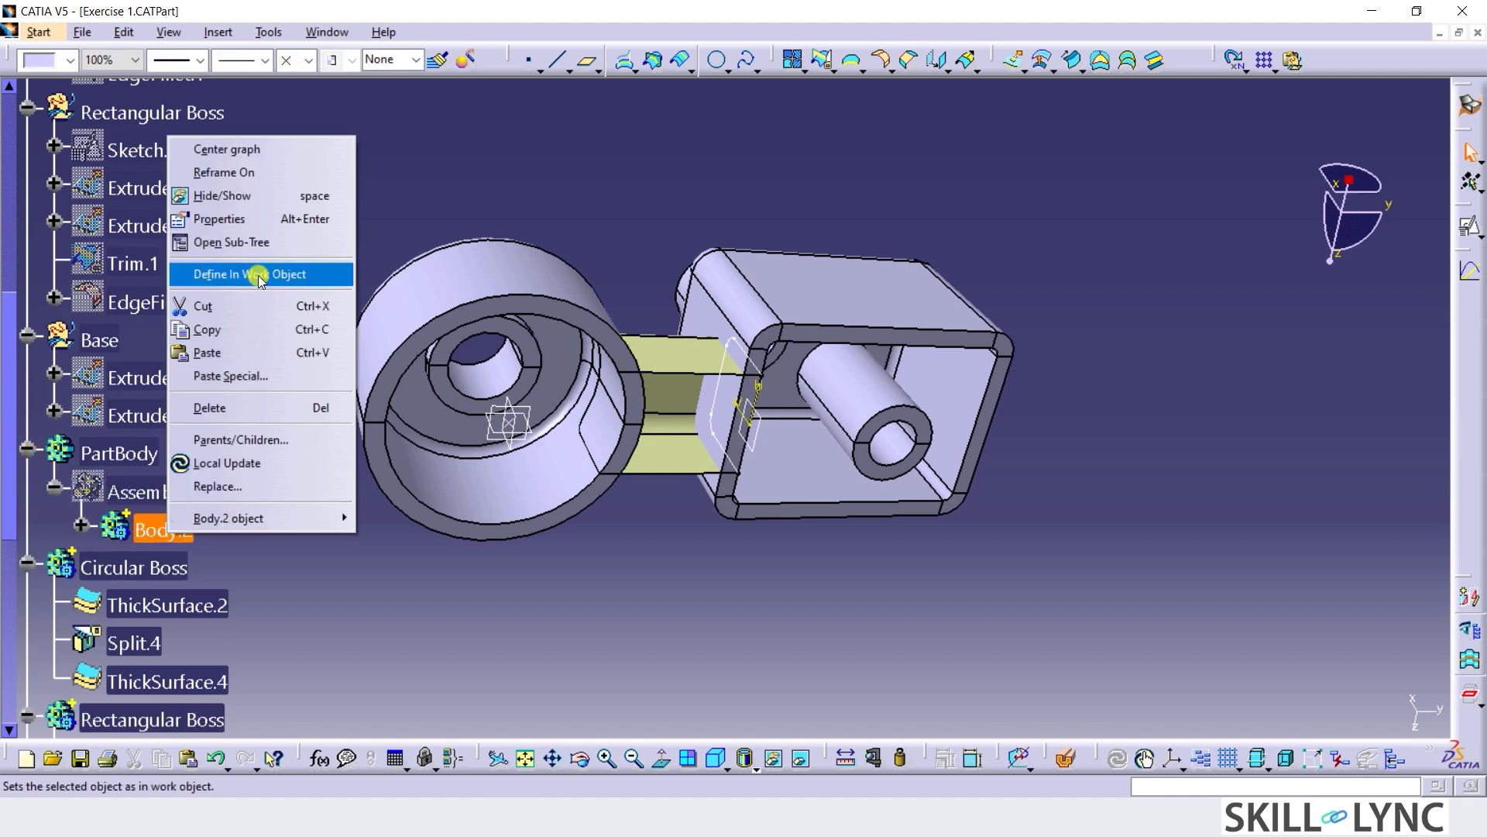
left_click(233, 219)
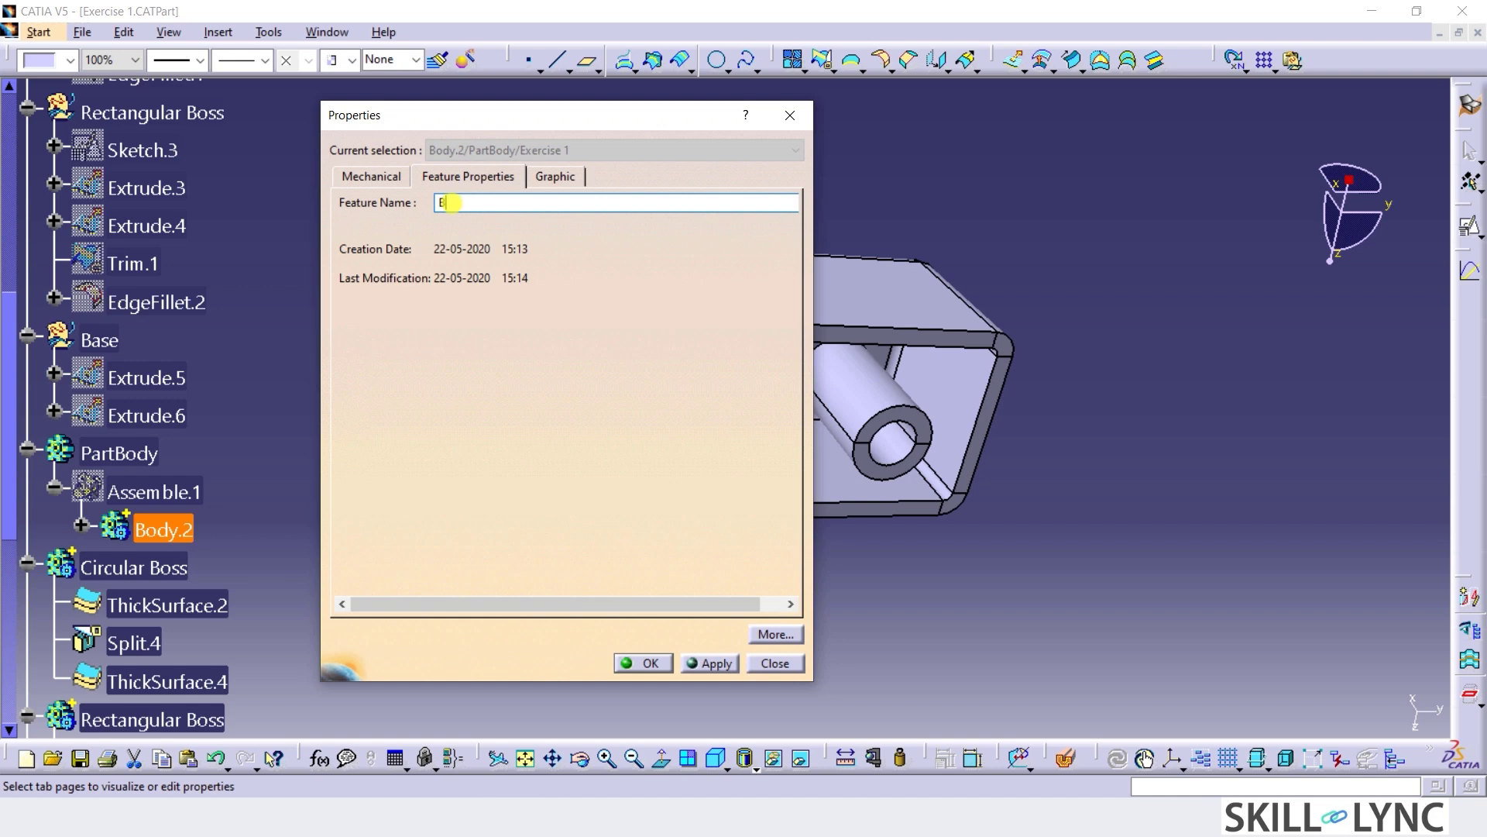
left_click(650, 663)
Define the Base body as the in-work object and switch to the Part Design workbench.
right_click(152, 530)
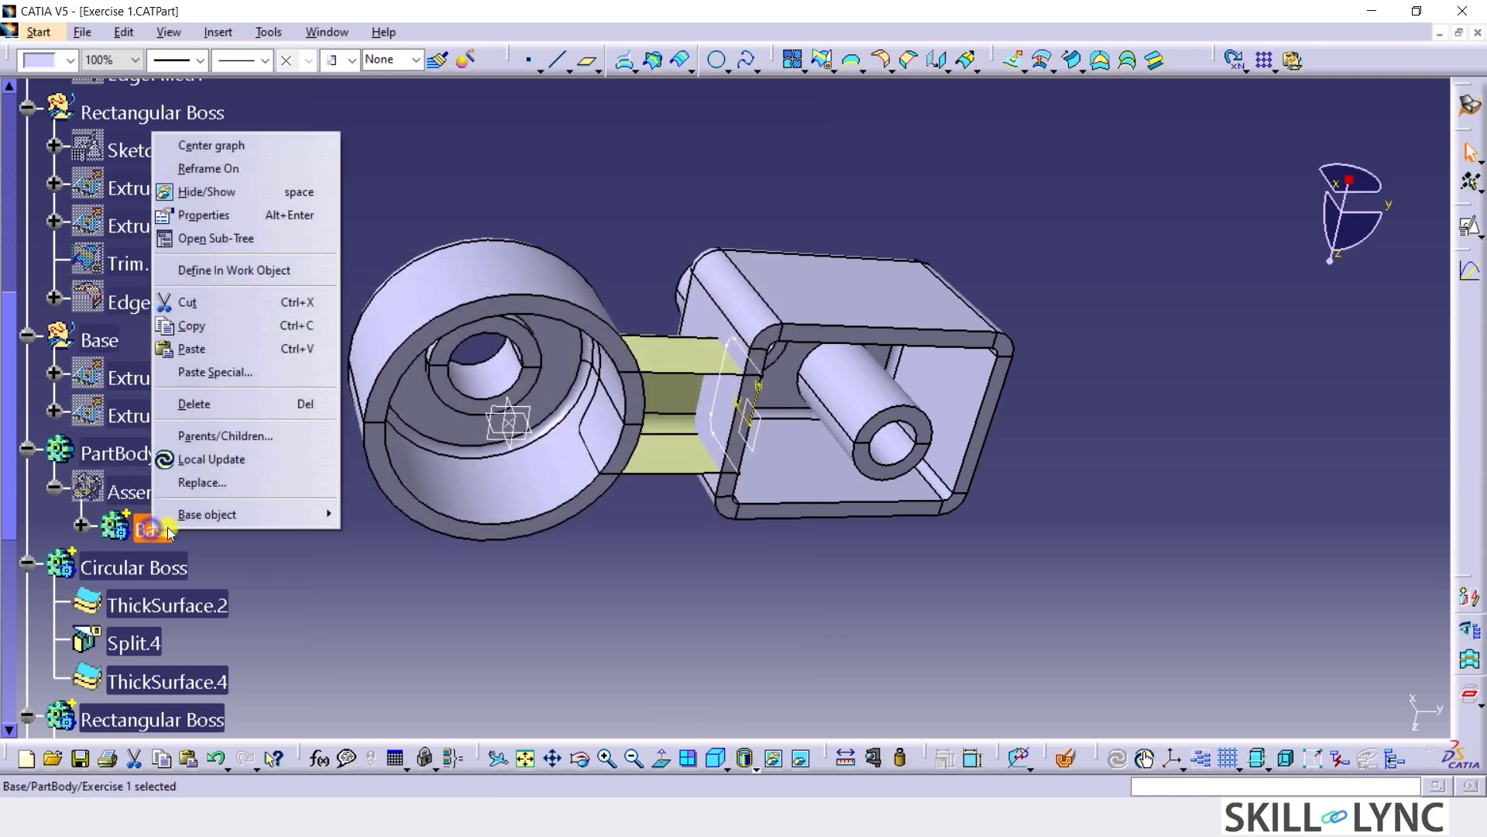
left_click(245, 269)
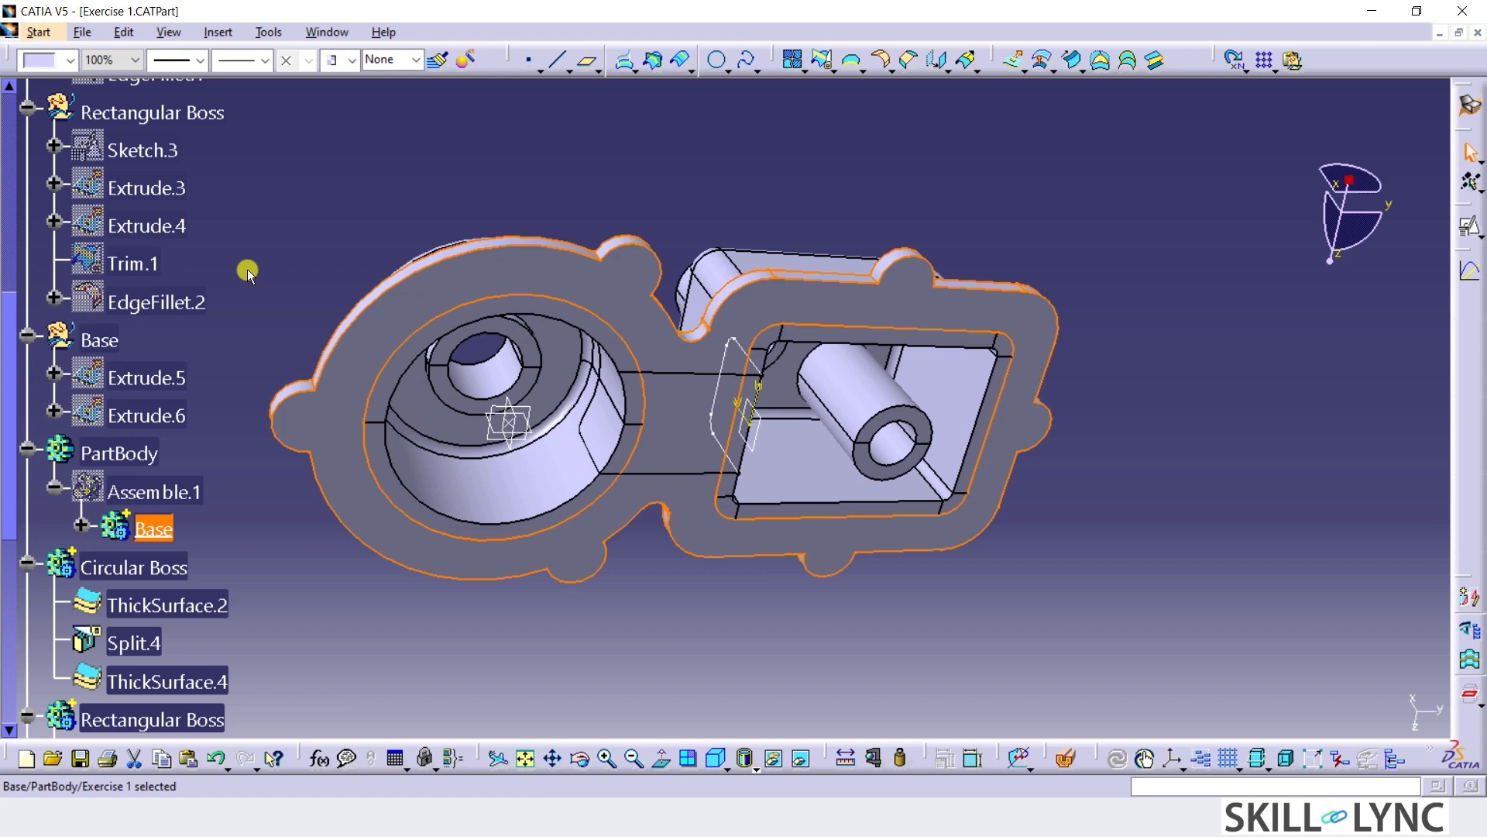
middle_click_drag(632, 176, 701, 453)
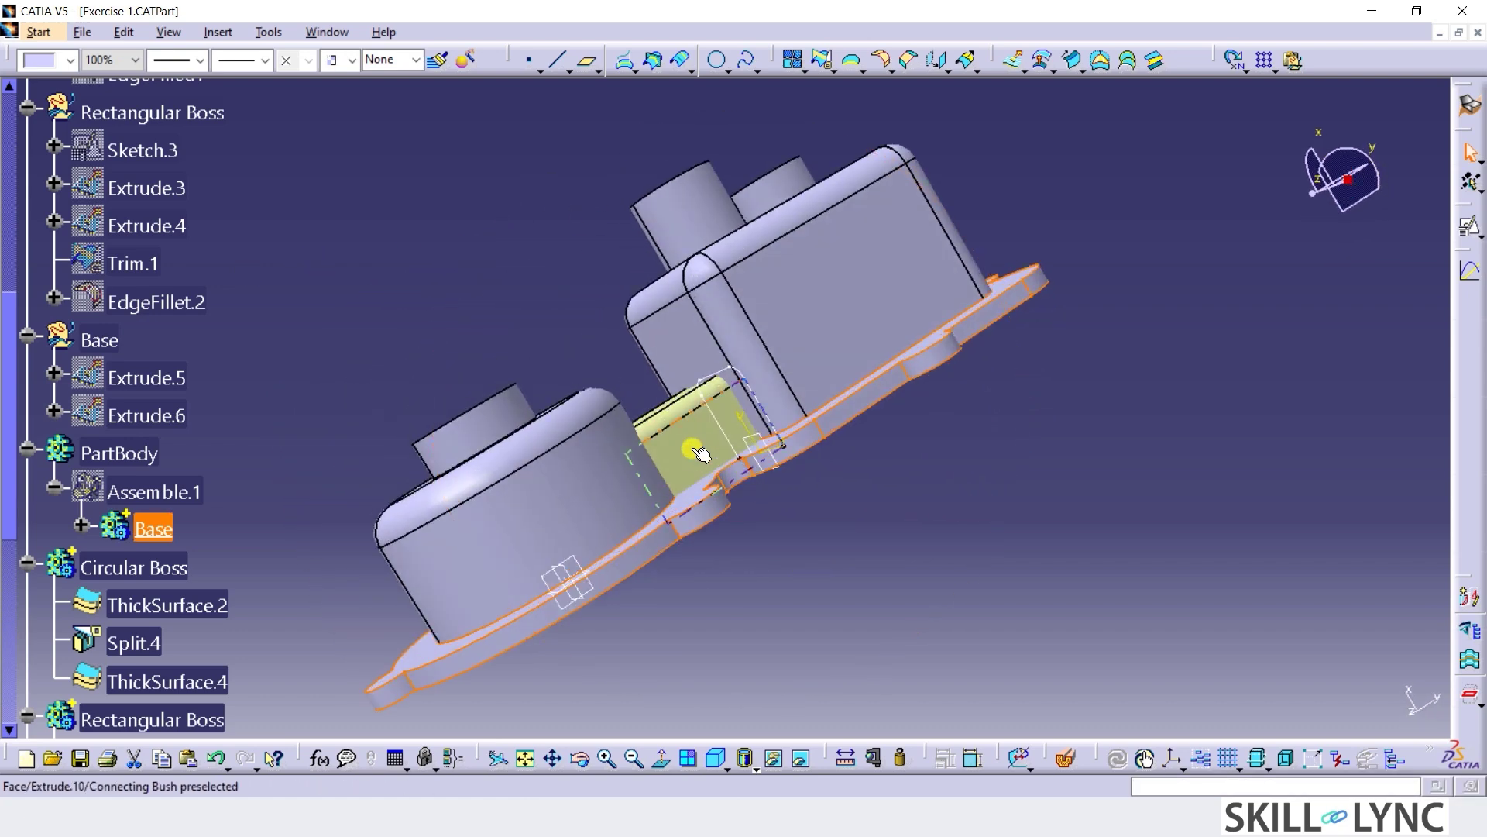
left_click(45, 36)
left_click(78, 55)
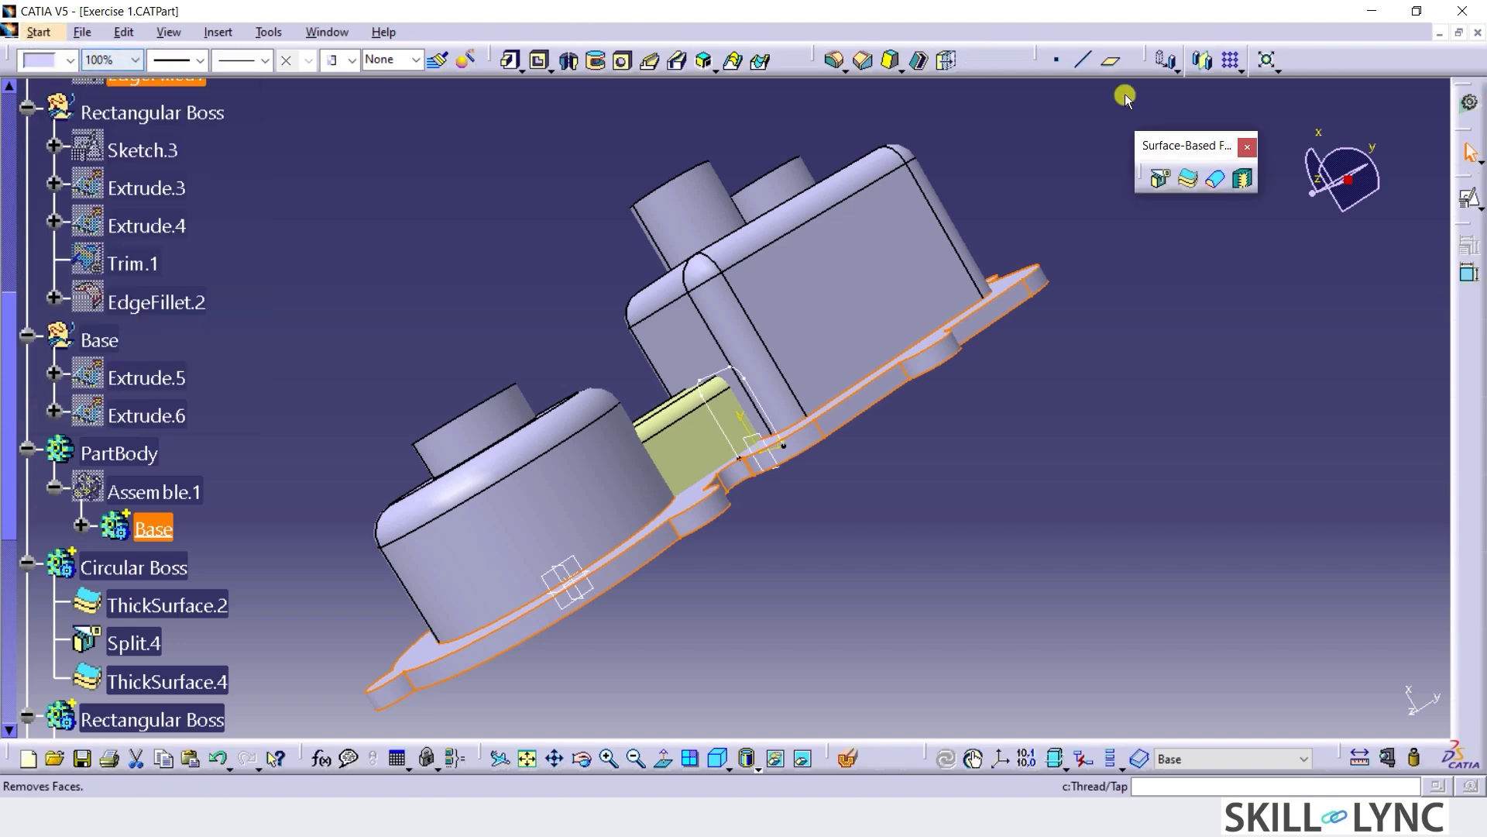
Split the Base body with the connecting bush's extruded surface and check the new split under Base in the tree.
left_click(1161, 182)
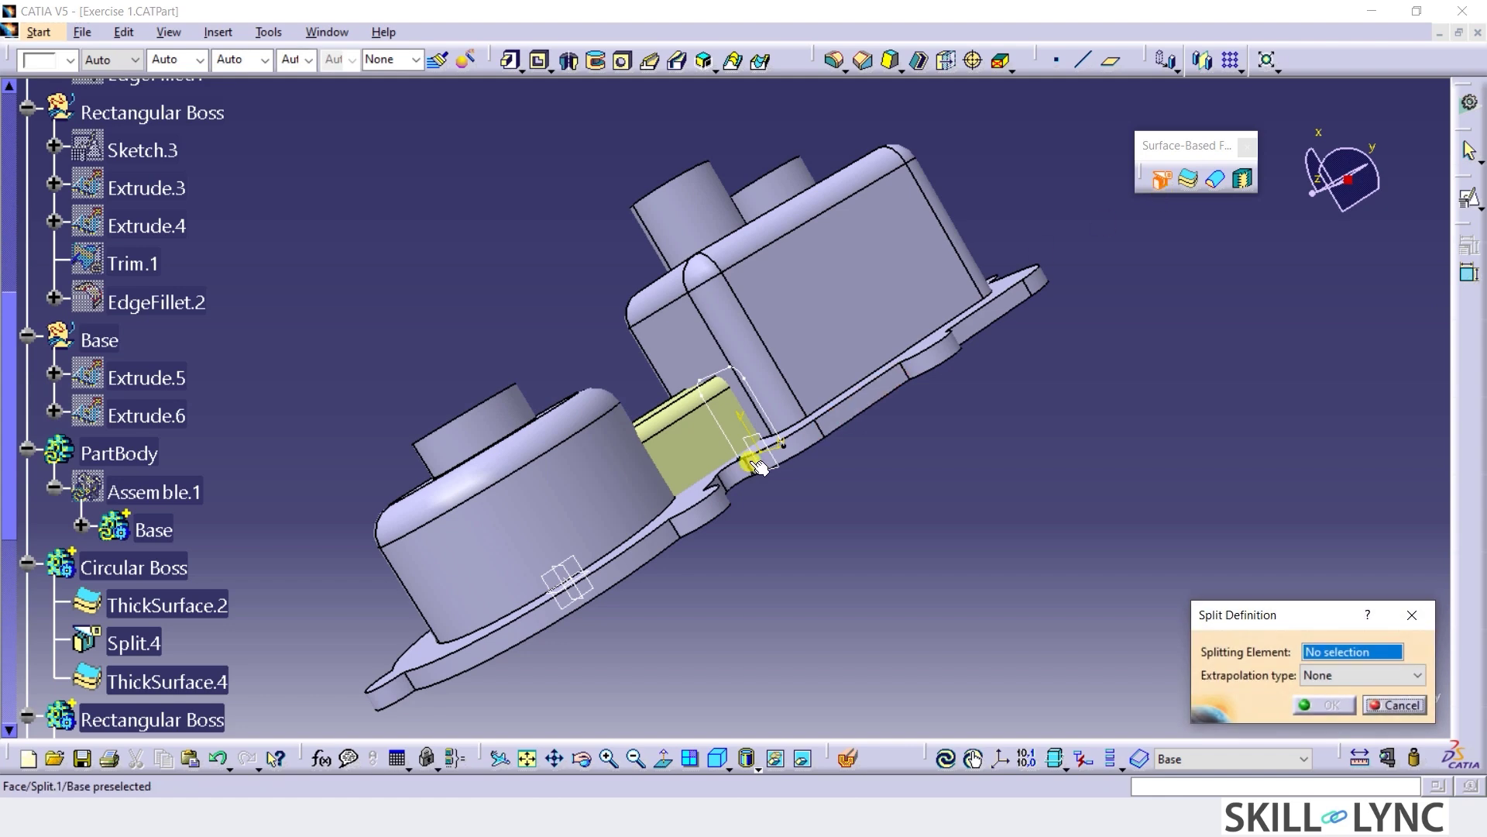
left_click(673, 437)
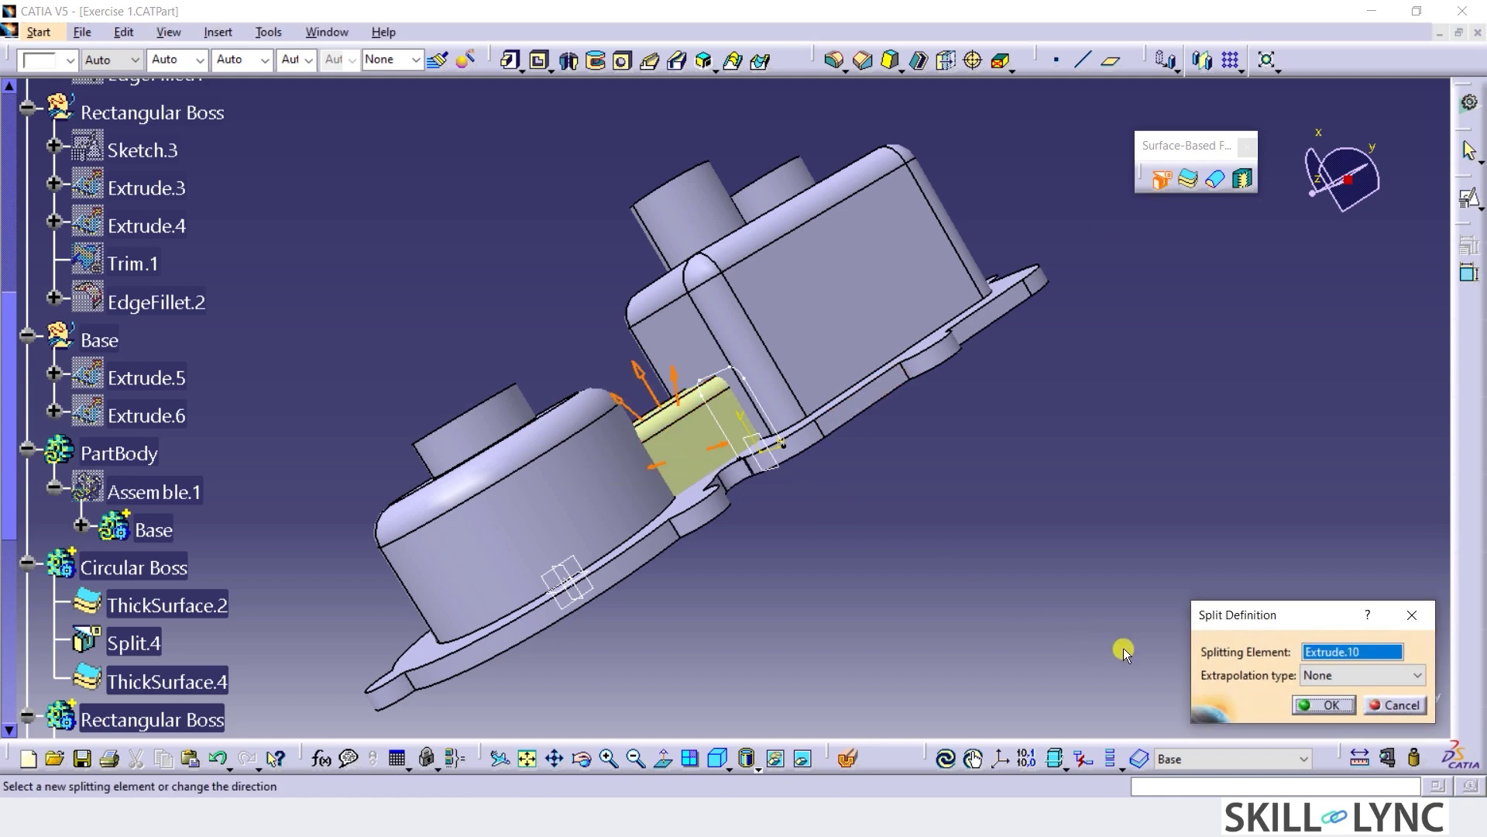
left_click(1329, 707)
middle_click_drag(737, 601, 685, 426)
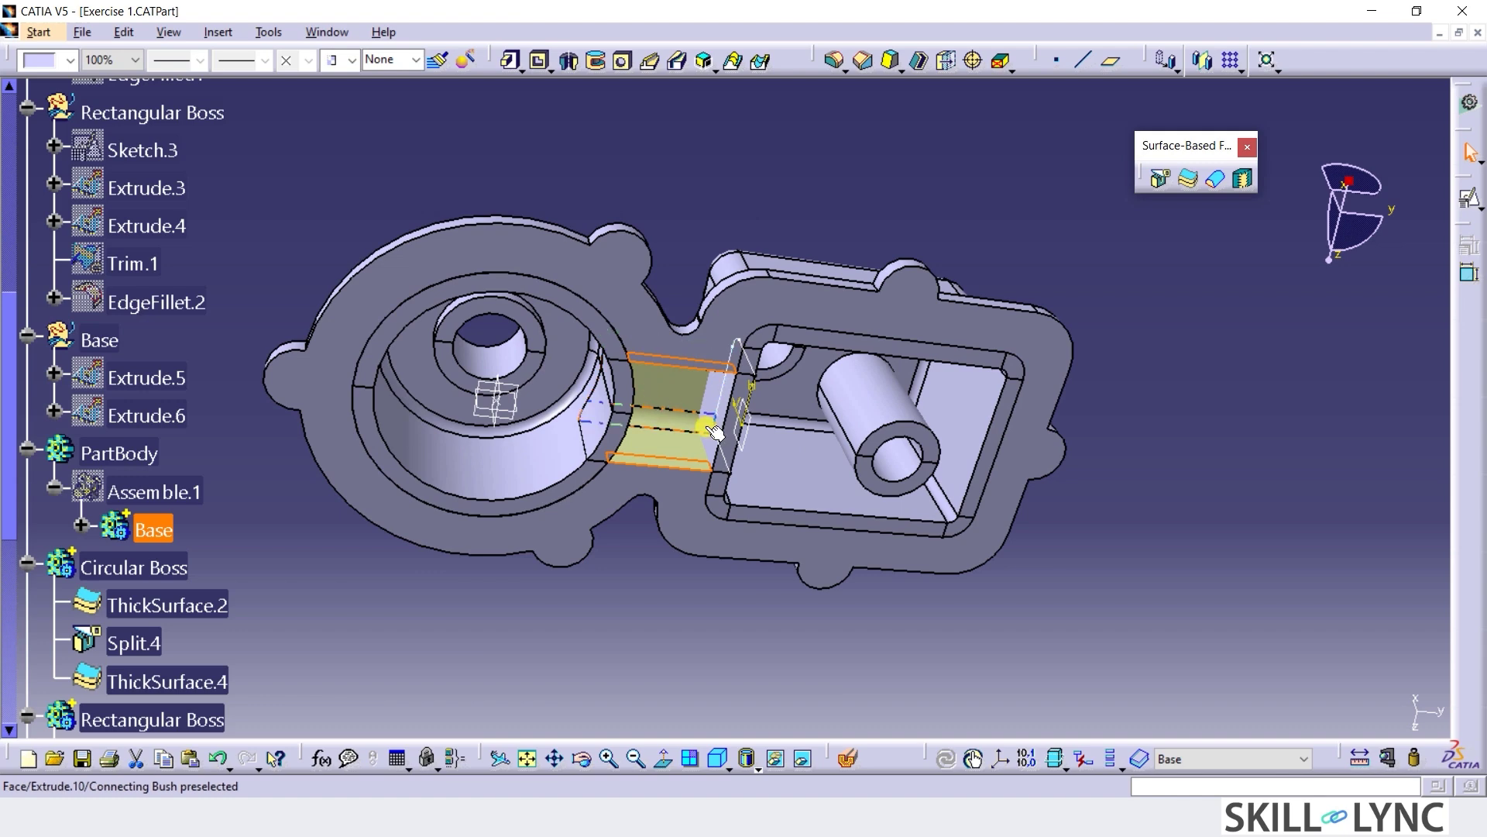
middle_click_drag(671, 243, 697, 364)
left_click(80, 525)
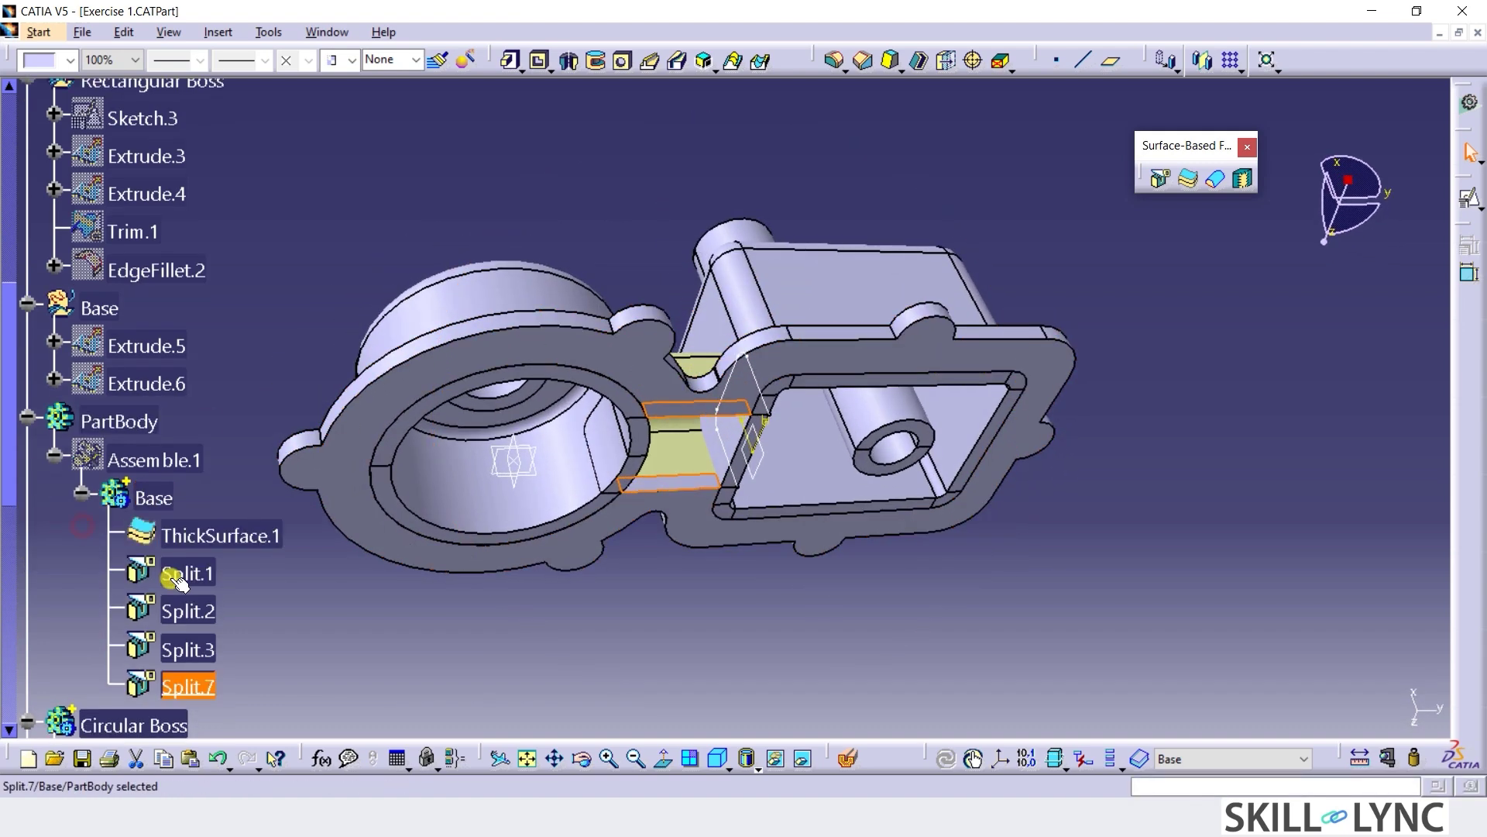
left_click(188, 686)
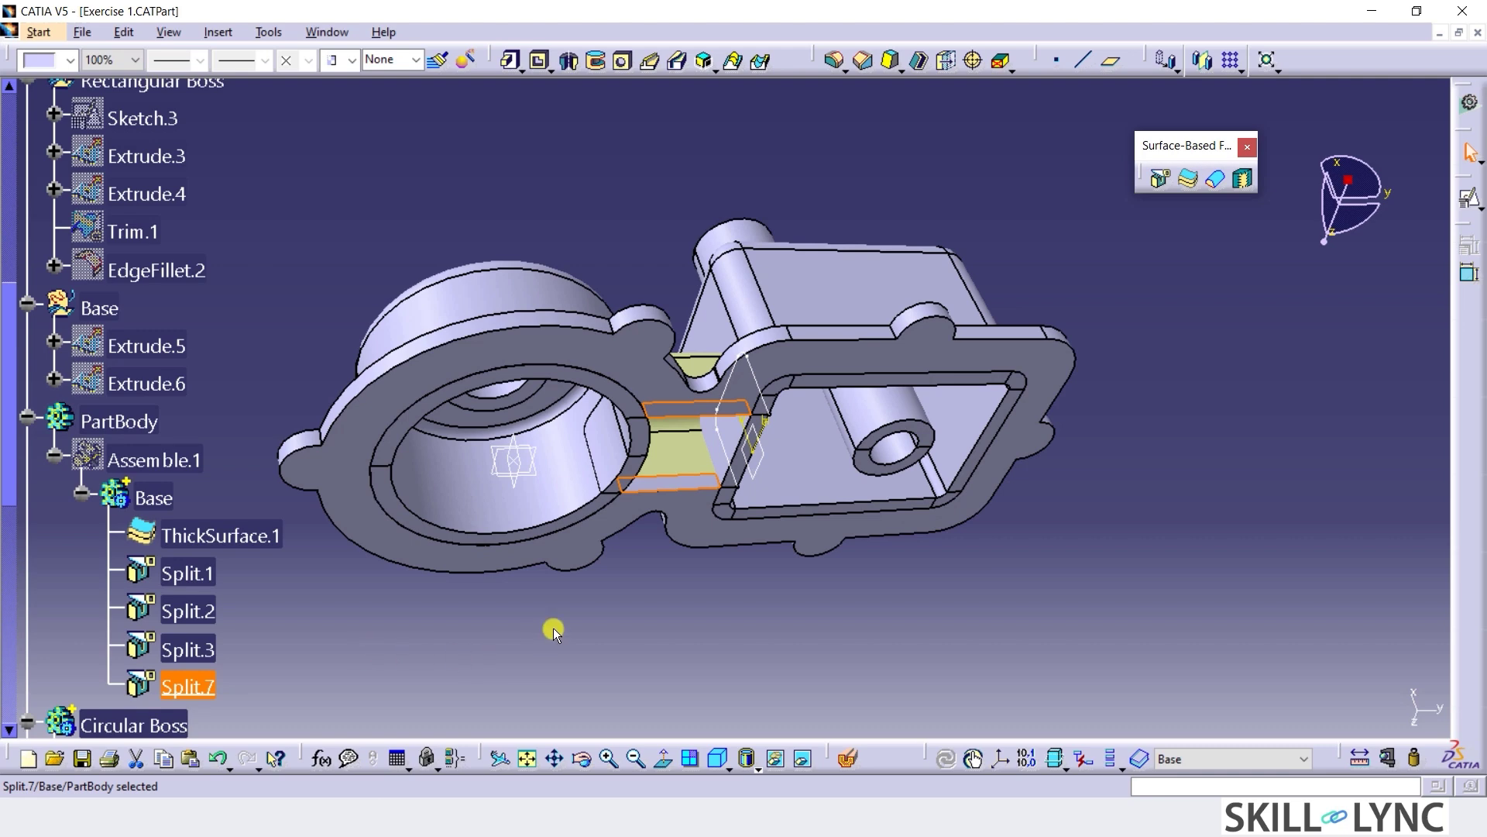
Define the Circular Boss body as the in-work object and split it with the connecting bush's extruded surface.
scroll(601, 615, "down", 5)
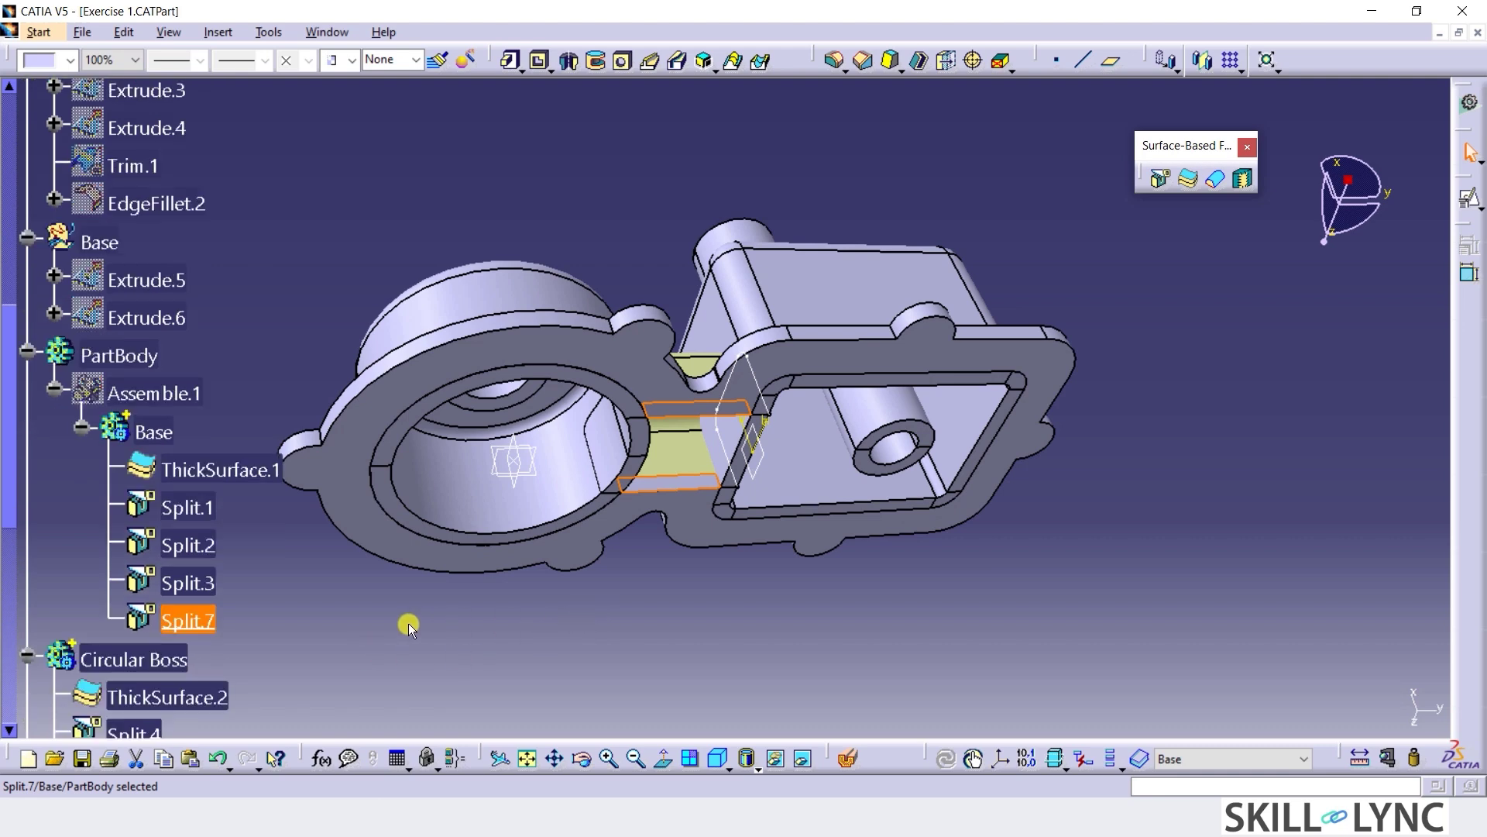
right_click(163, 534)
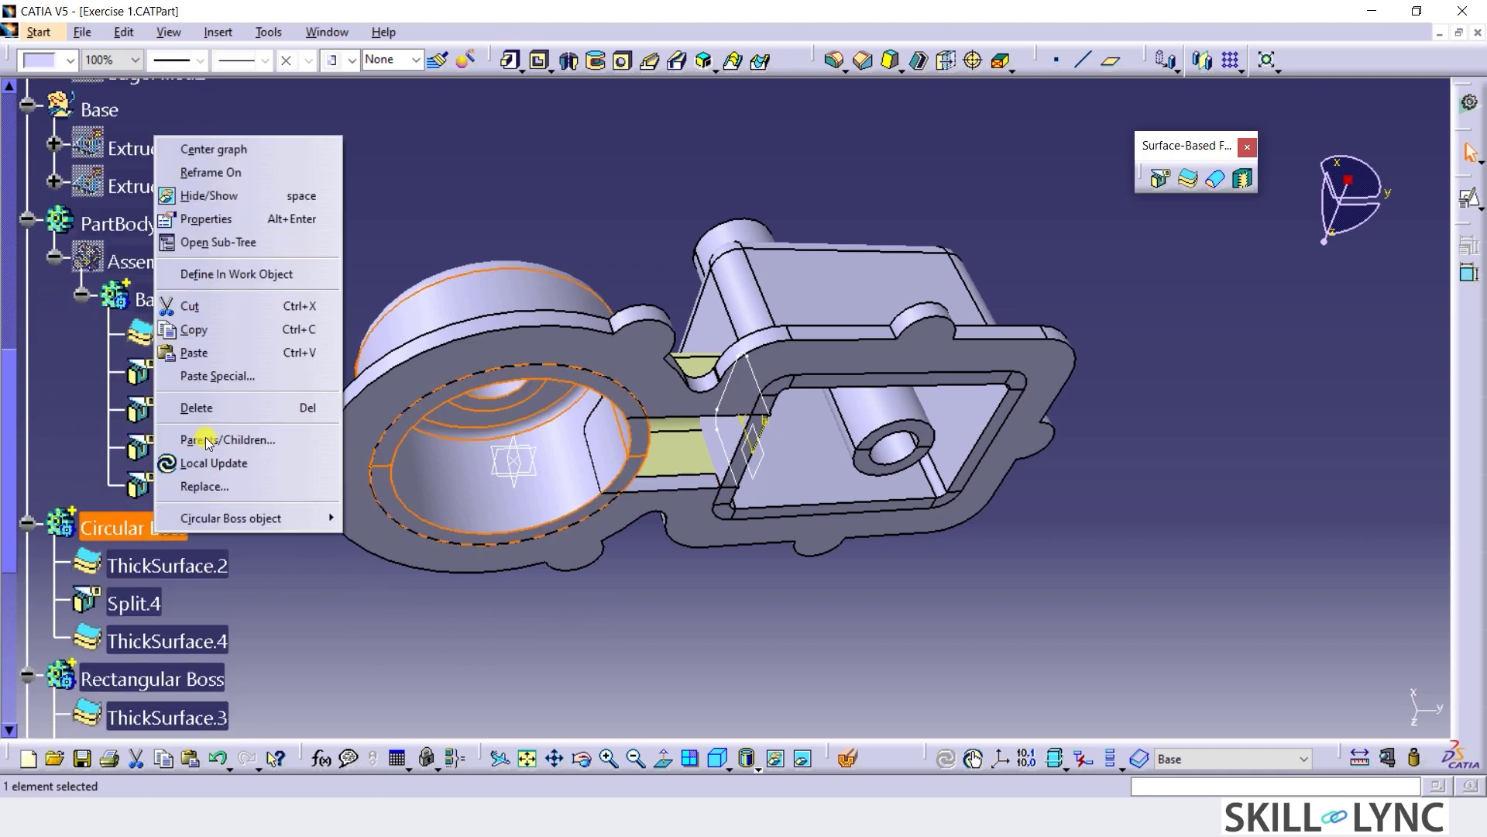
left_click(191, 275)
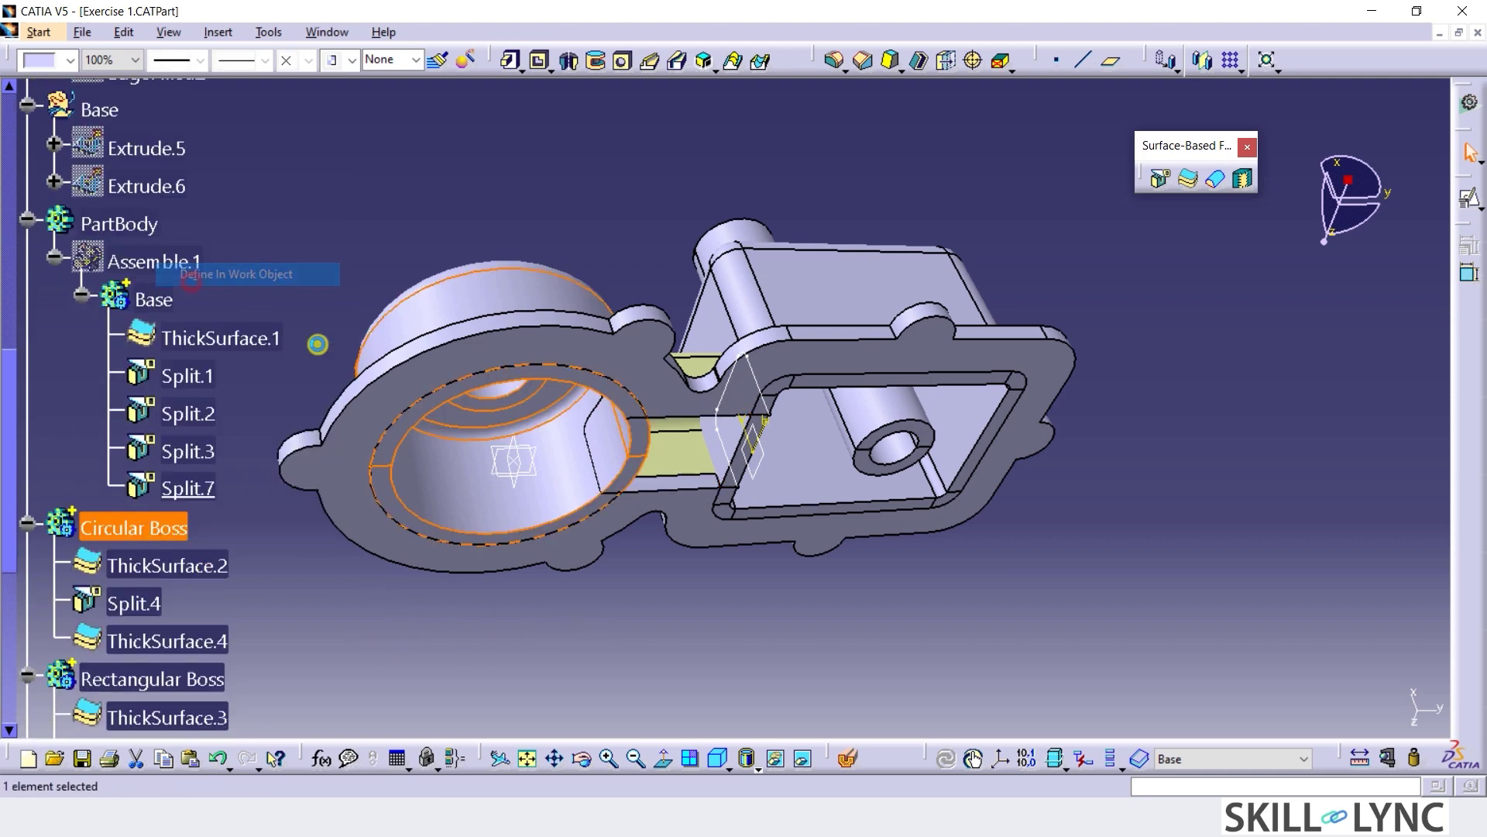
left_click(1164, 186)
left_click(667, 422)
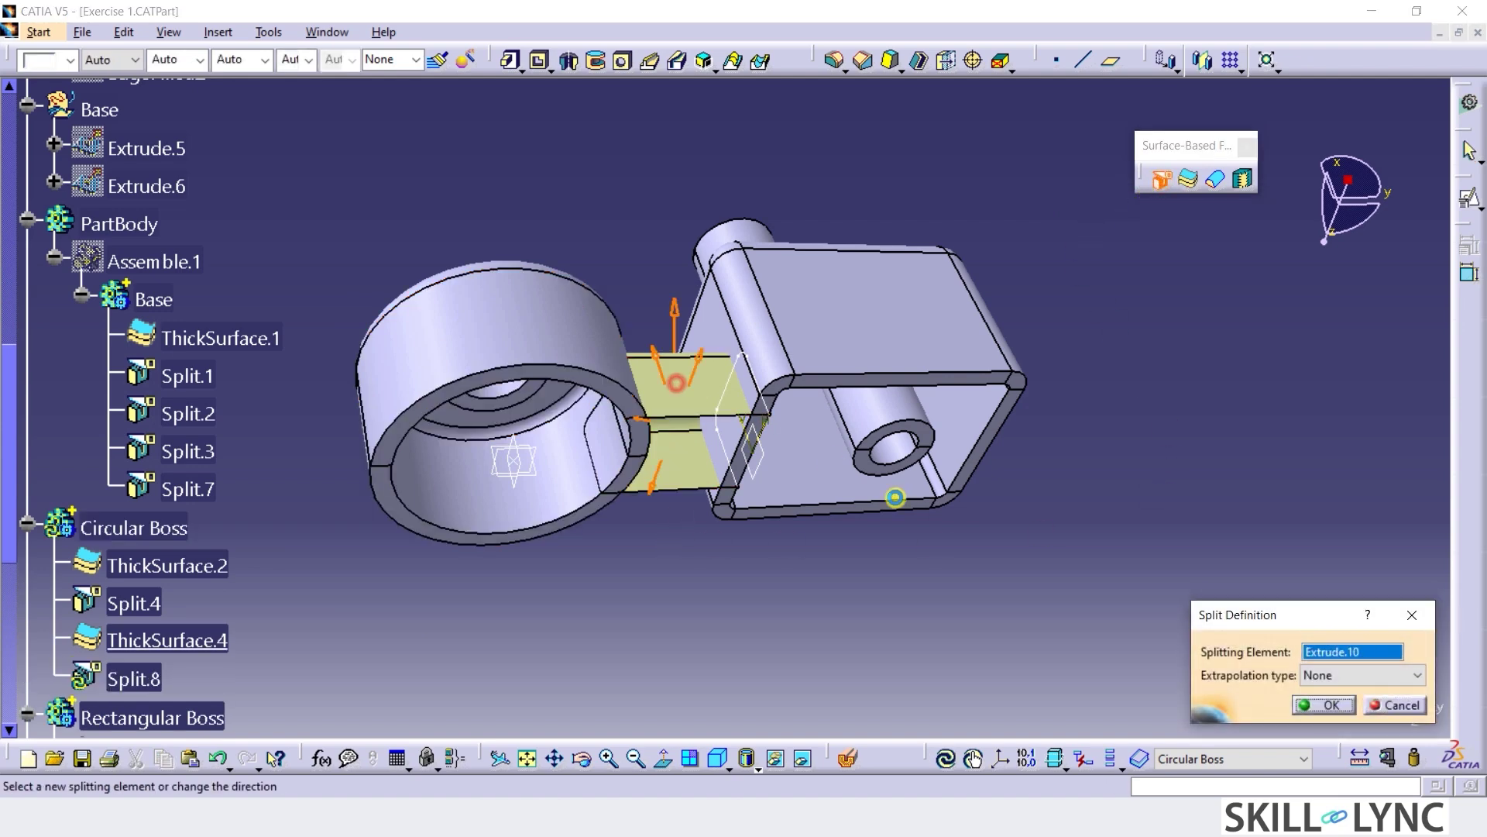
left_click(1327, 705)
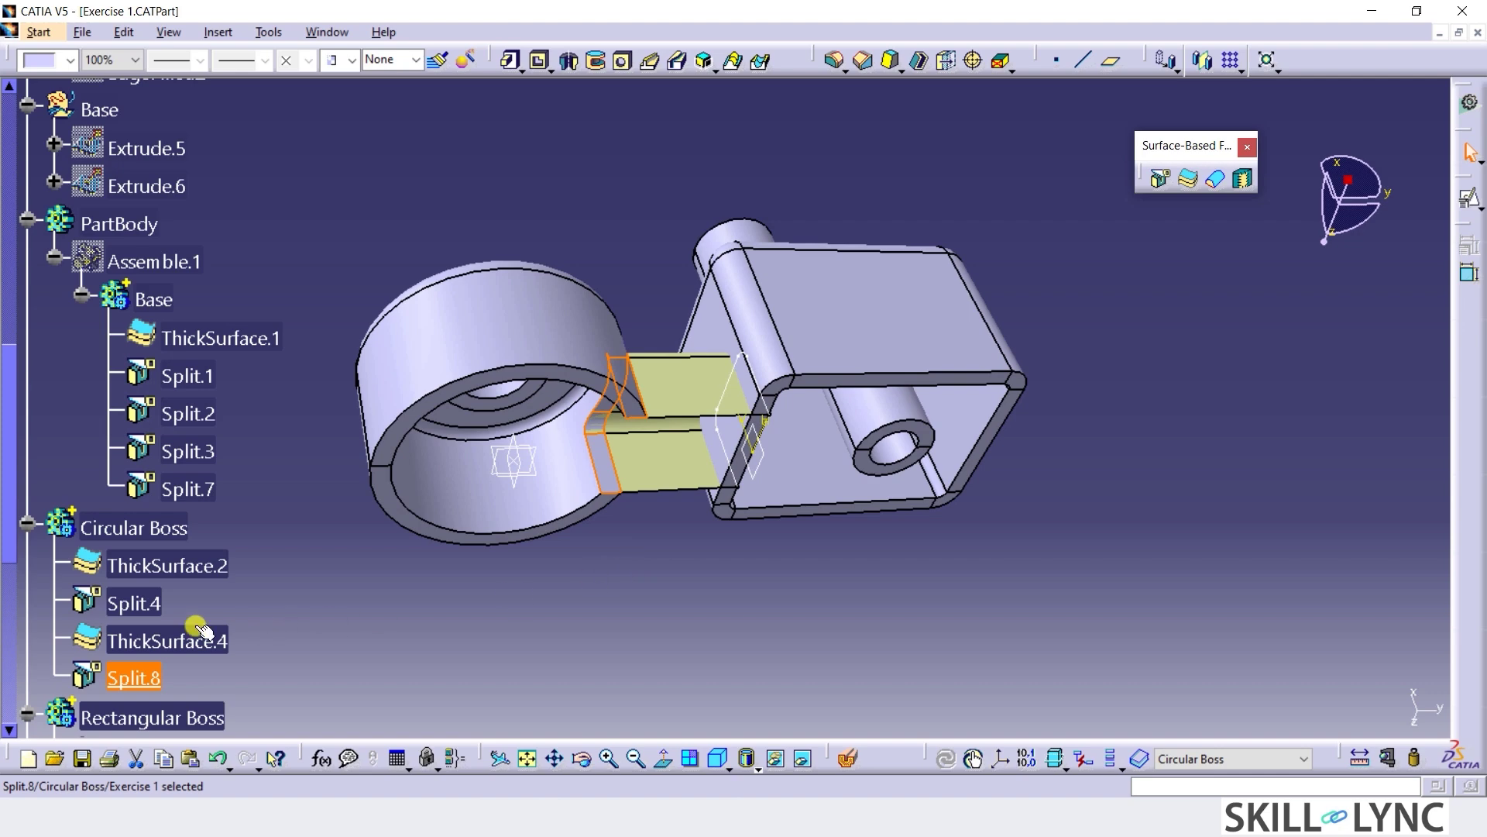
Define the Rectangular Boss body as the in-work object and split it with the connecting bush's extruded surface.
scroll(165, 618, "down", 5)
right_click(169, 521)
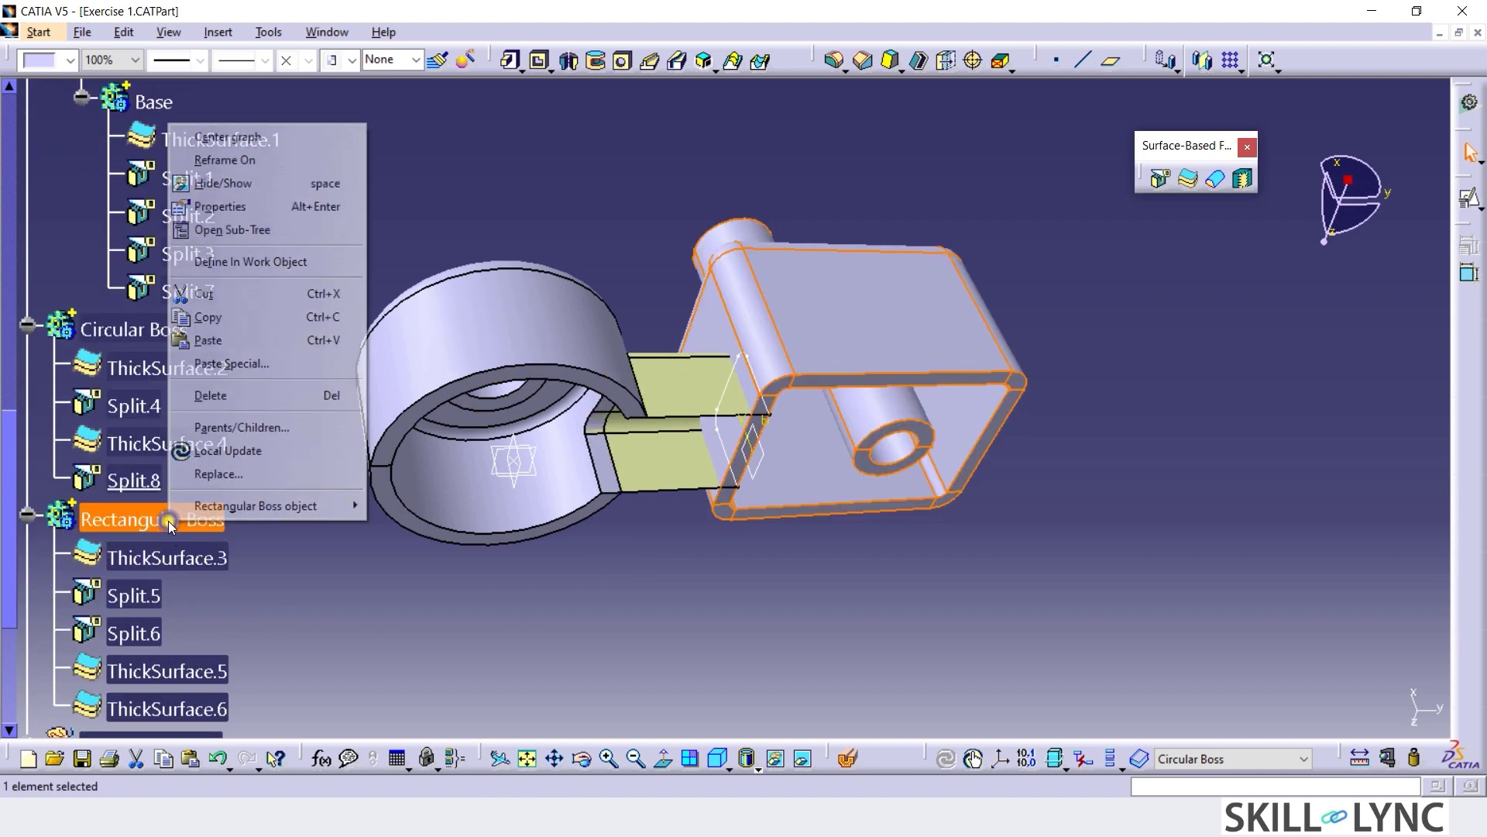
left_click(245, 264)
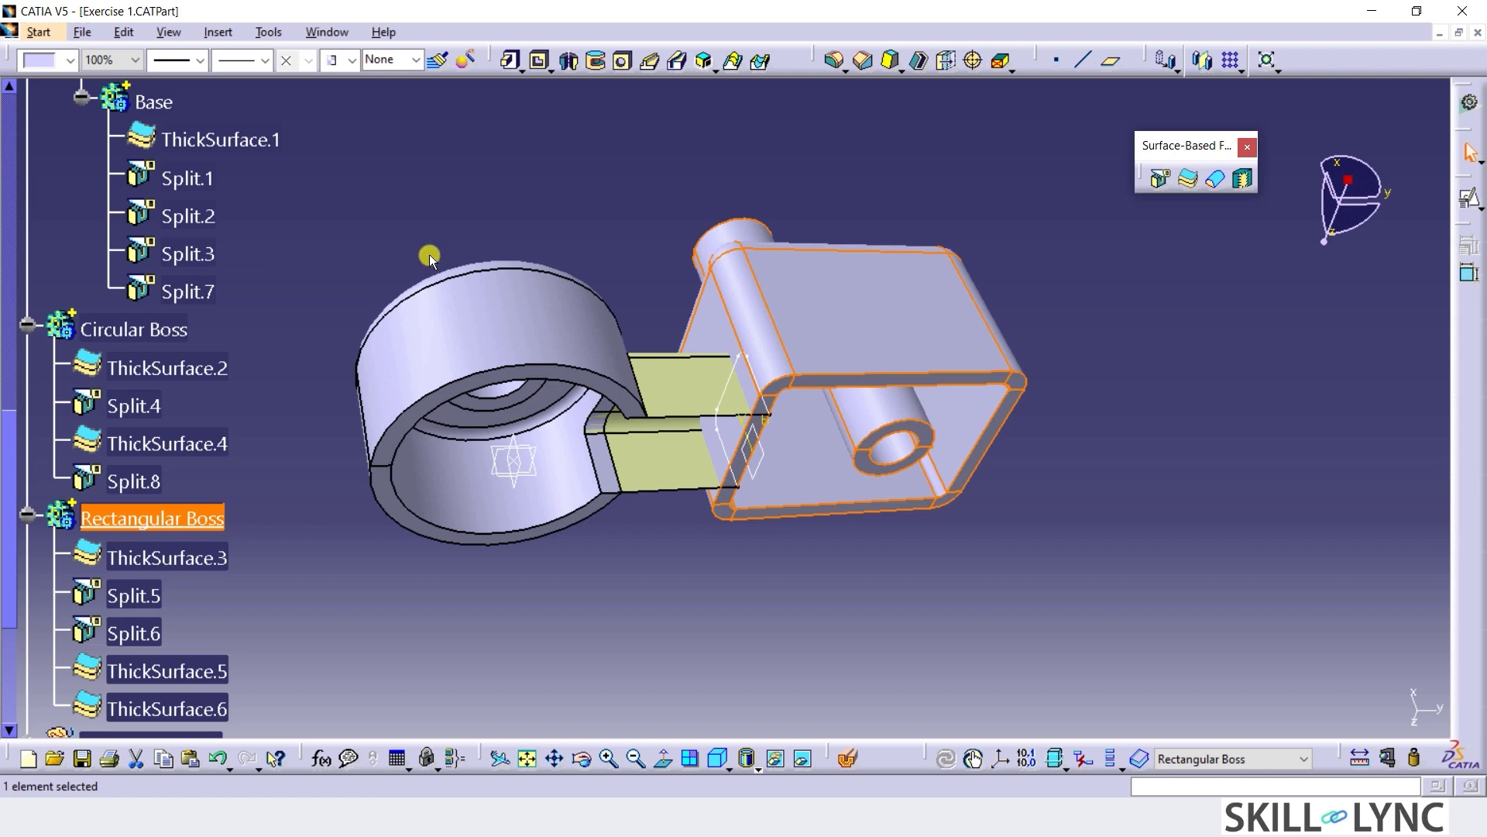
left_click(1160, 179)
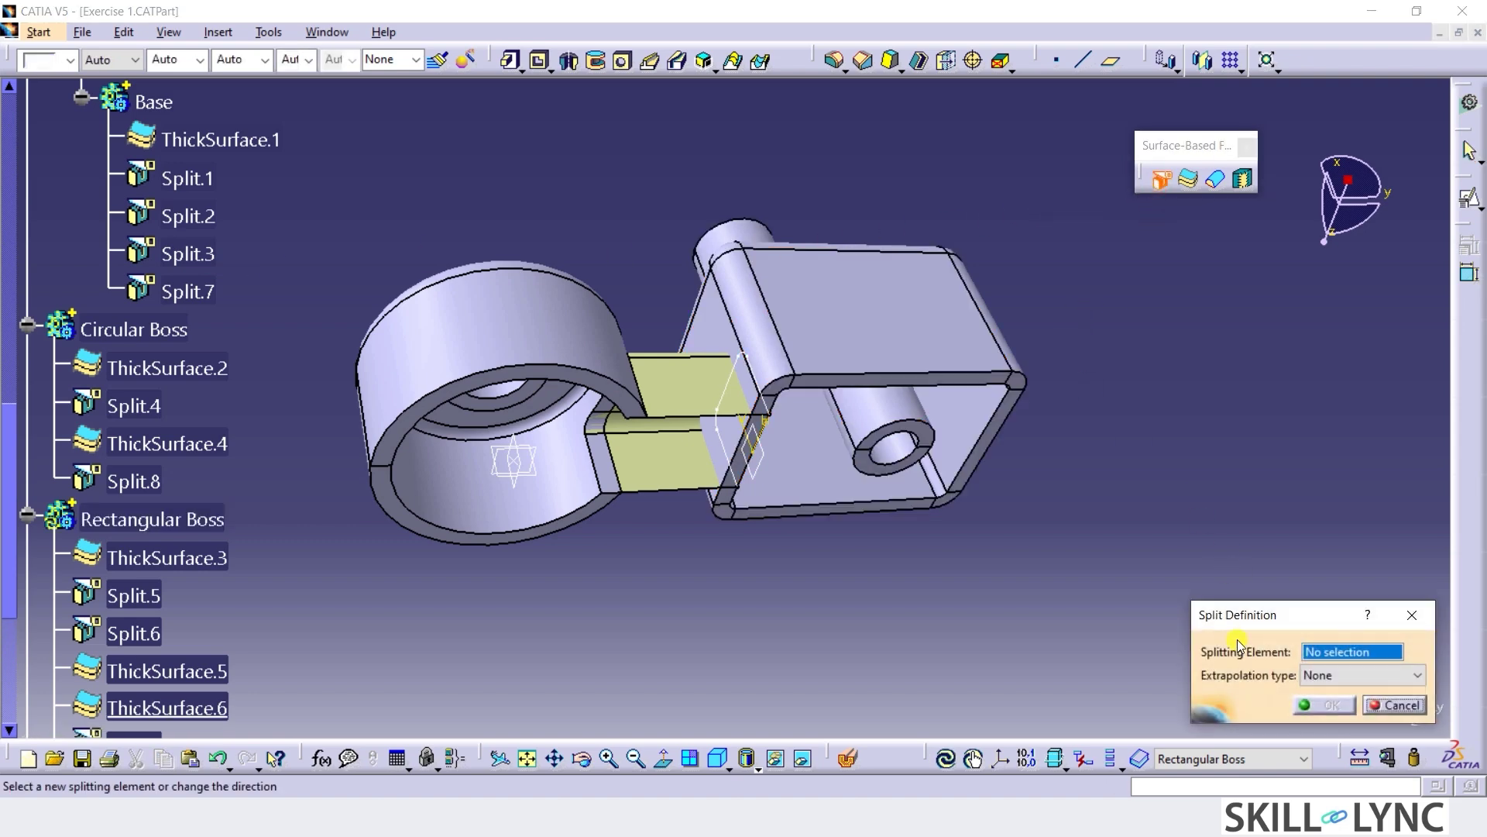
left_click(722, 469)
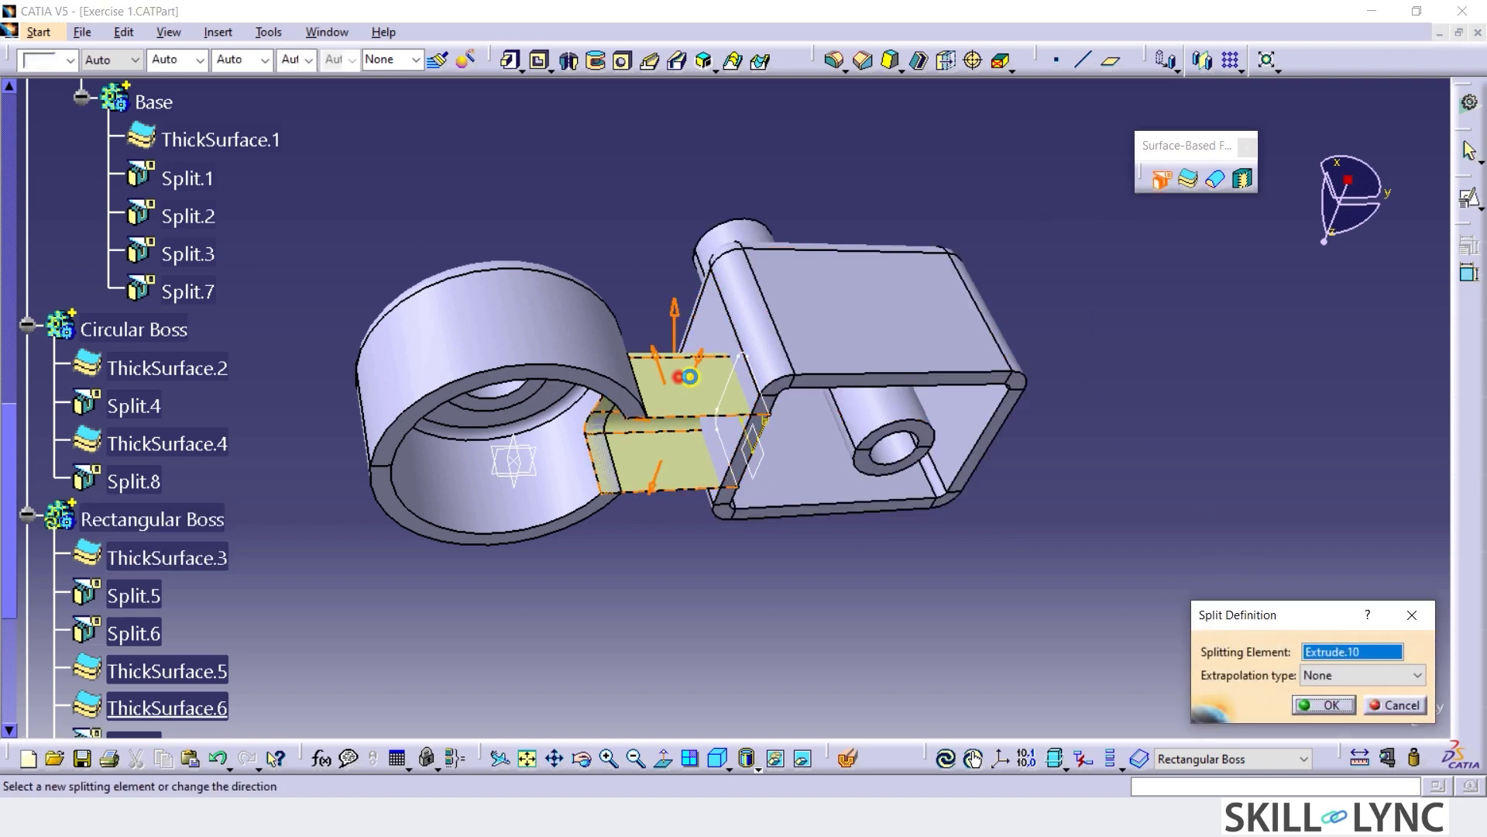
left_click(1322, 705)
middle_click_drag(699, 583, 706, 286)
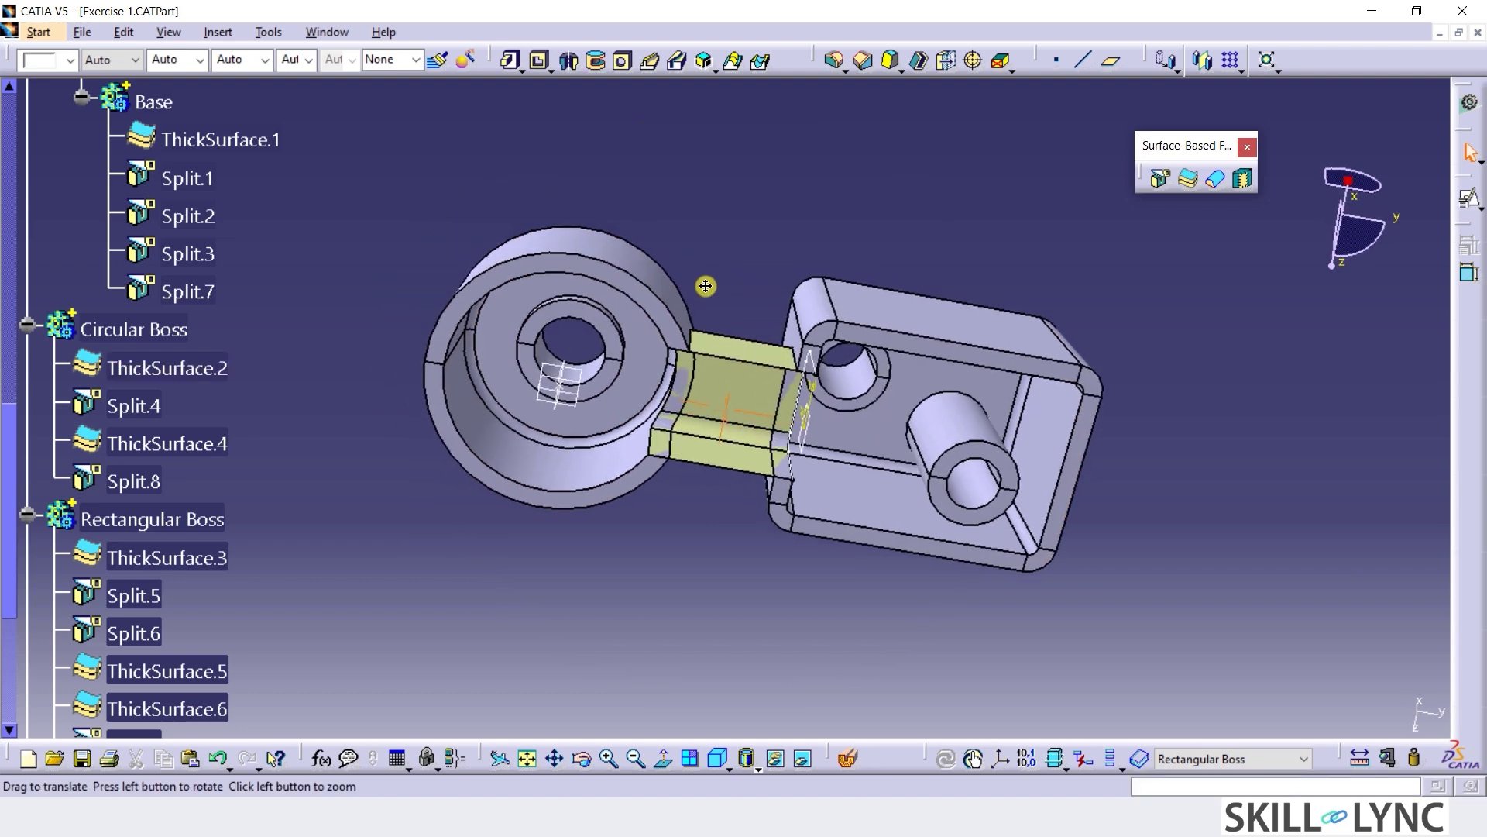
Collapse the Base body in the tree, insert a new body and rename it as Connecting Bush.
left_click(82, 100)
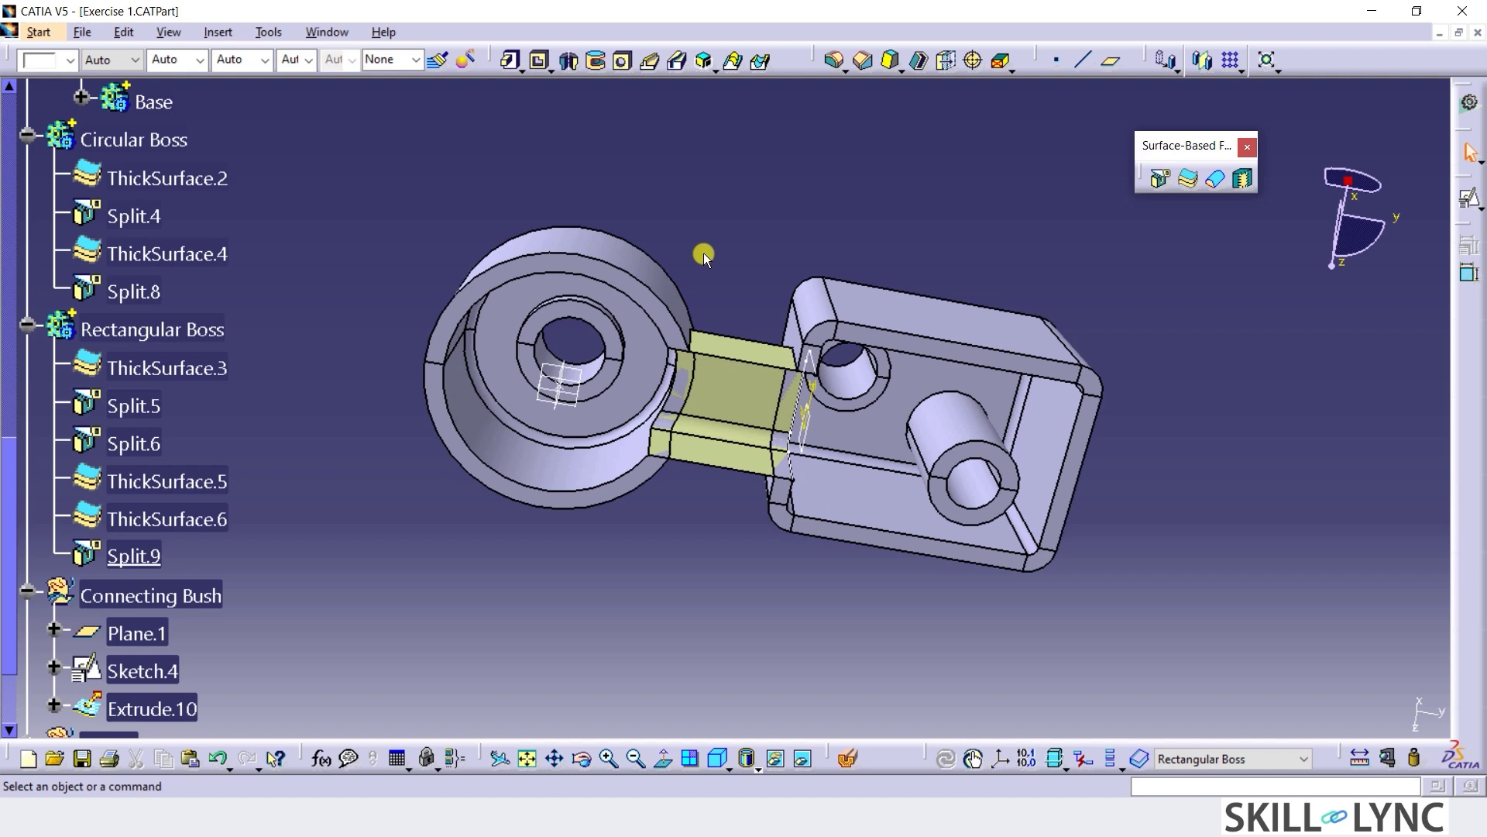
left_click(217, 32)
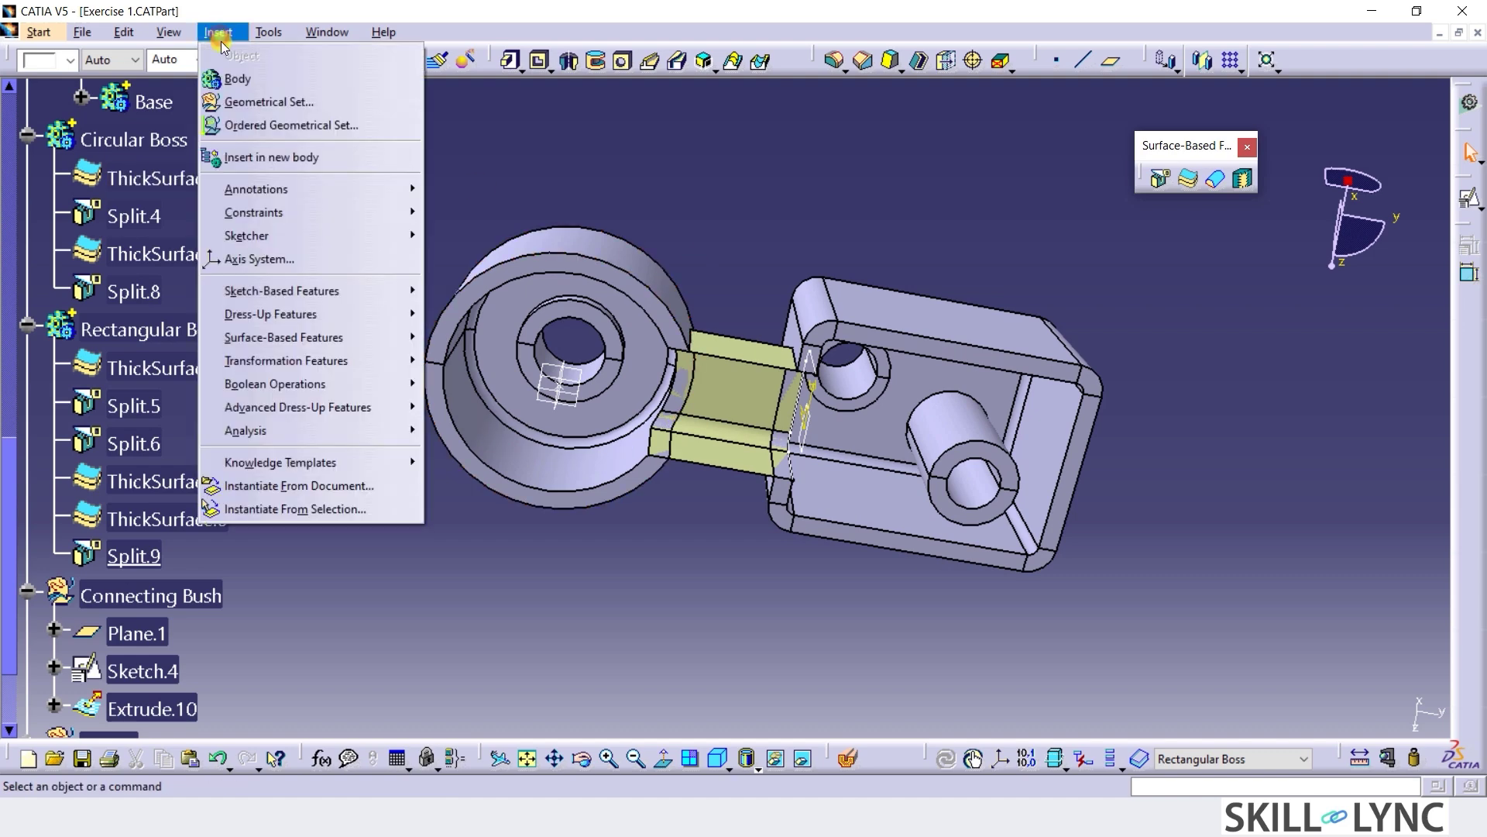
left_click(250, 74)
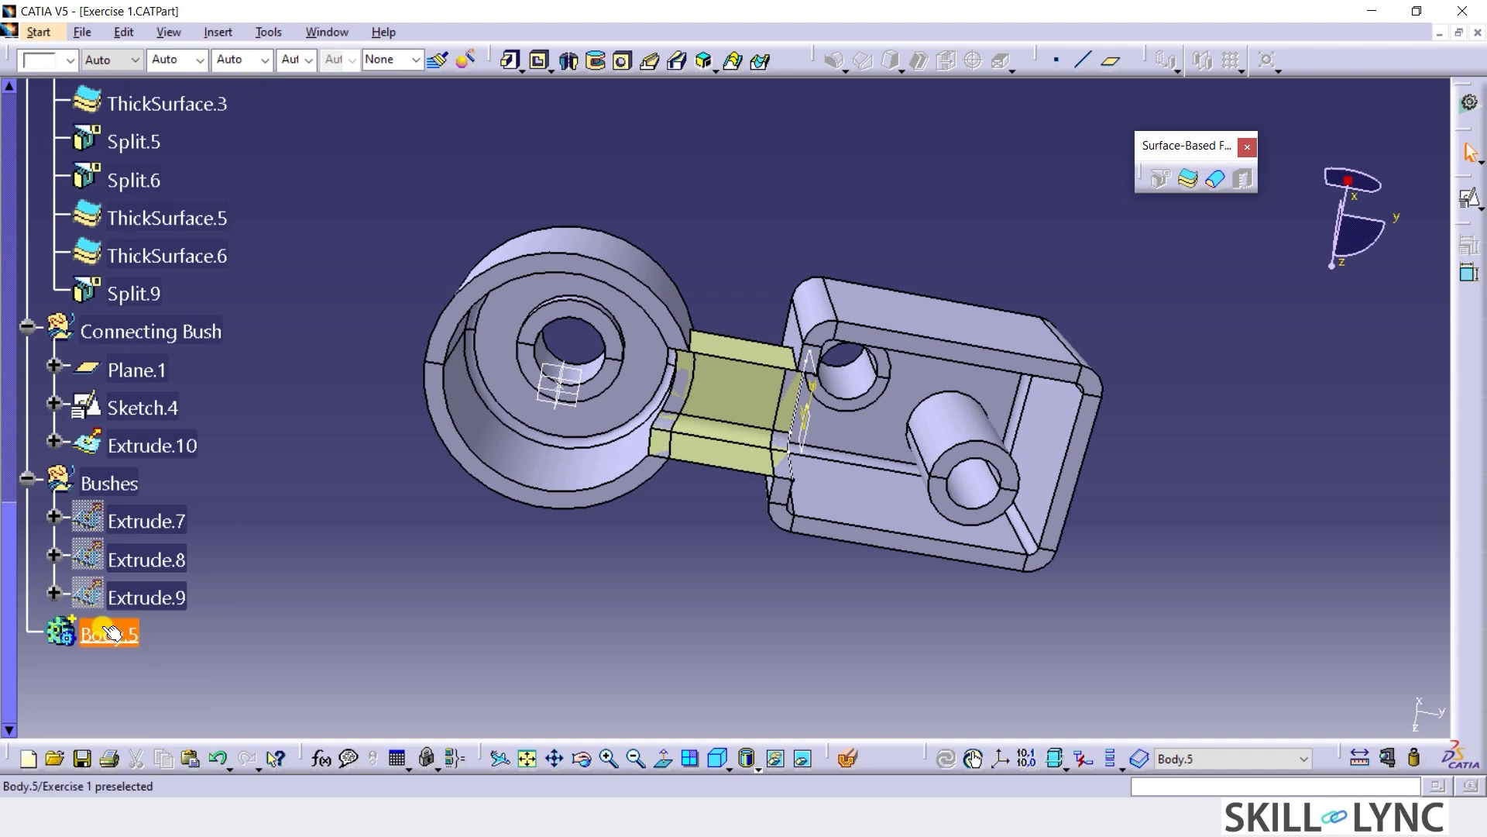
right_click(111, 635)
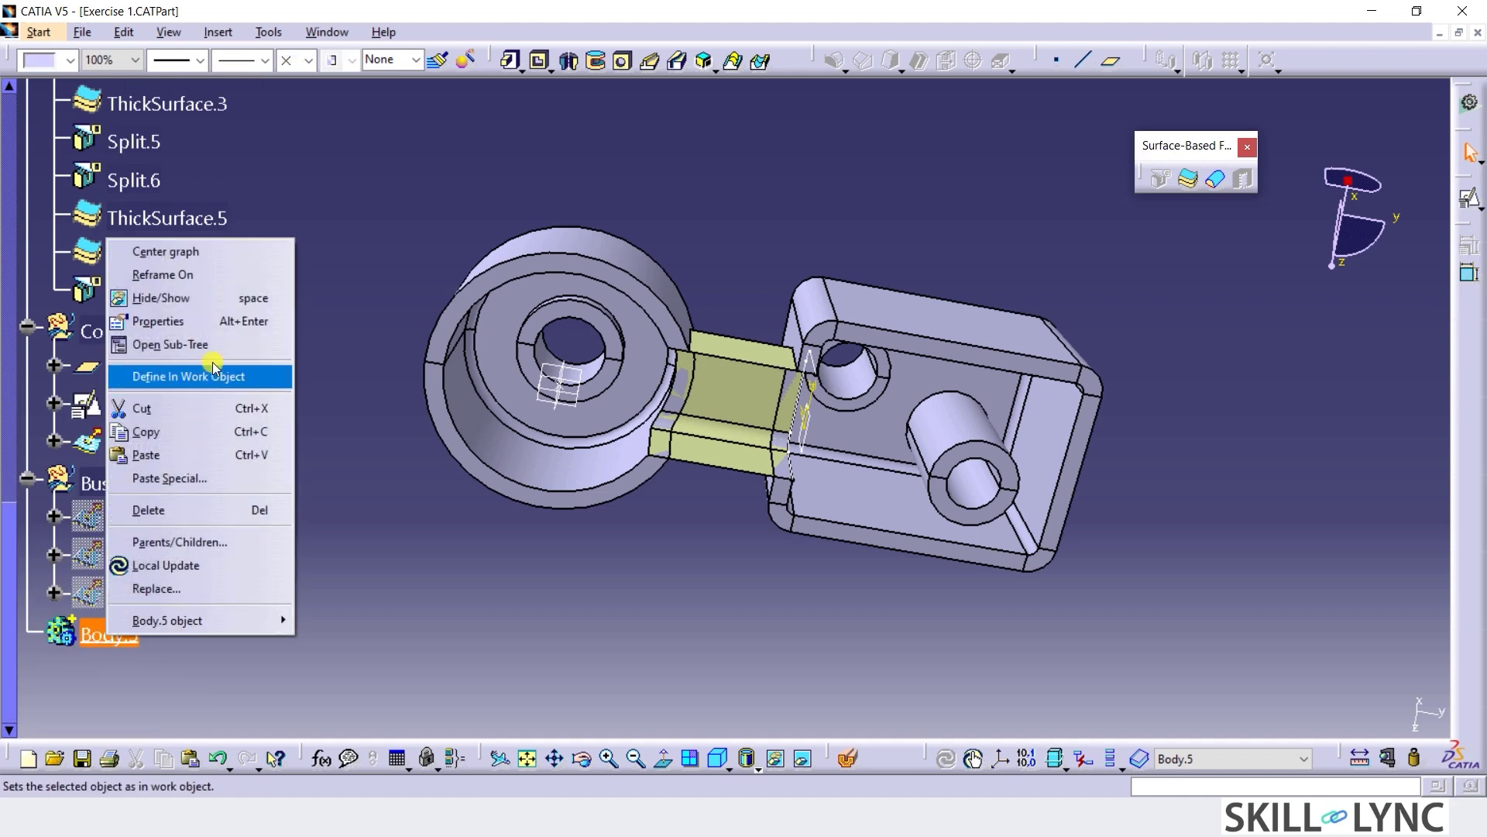
left_click(196, 321)
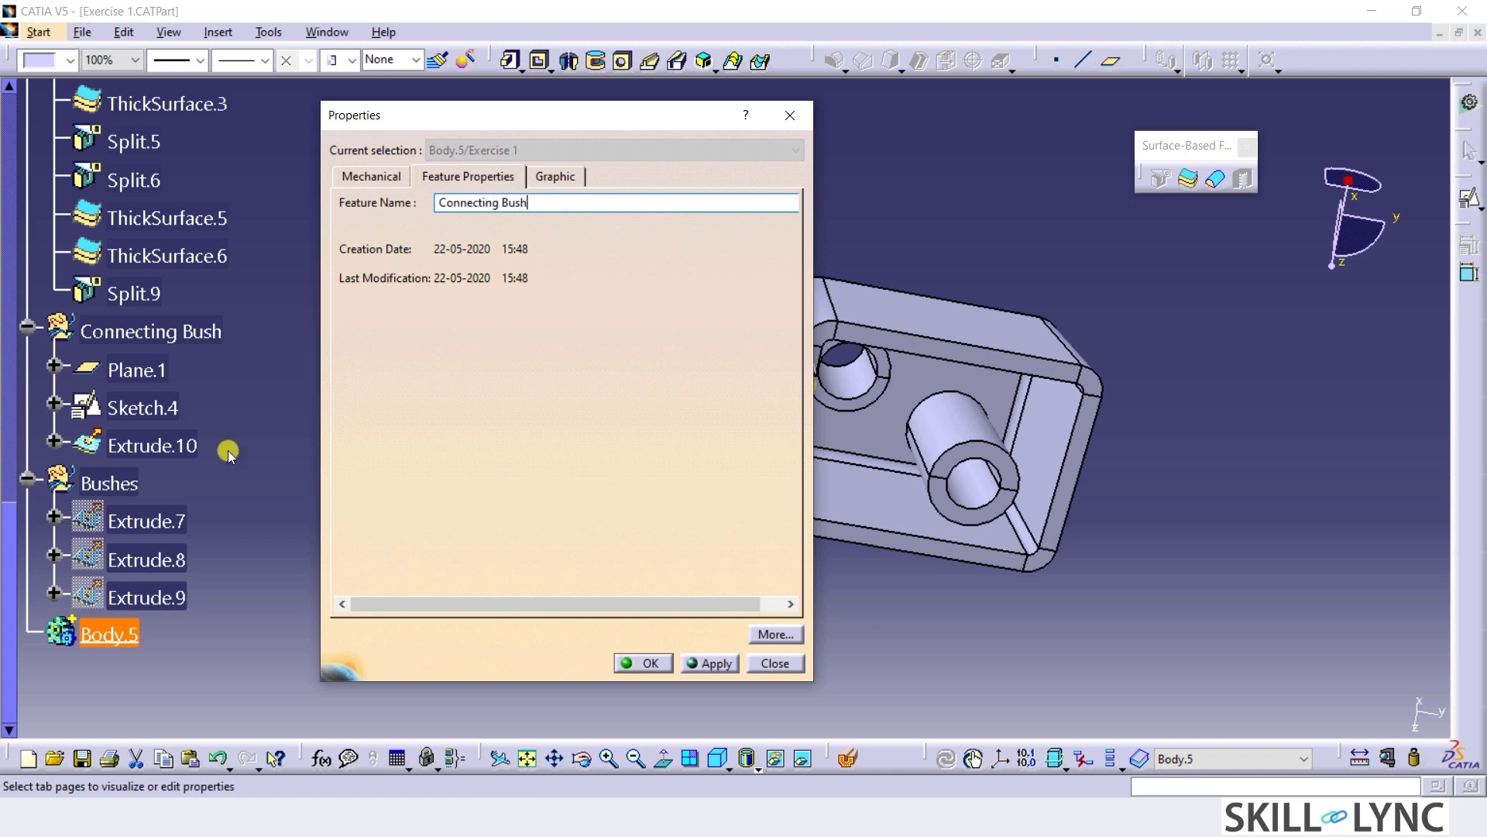
left_click(628, 662)
Thicken the connecting bush's extruded surface Extrude.10 with a 6 mm first offset and 0 mm second offset in the reversed direction.
middle_click_drag(608, 534, 797, 560)
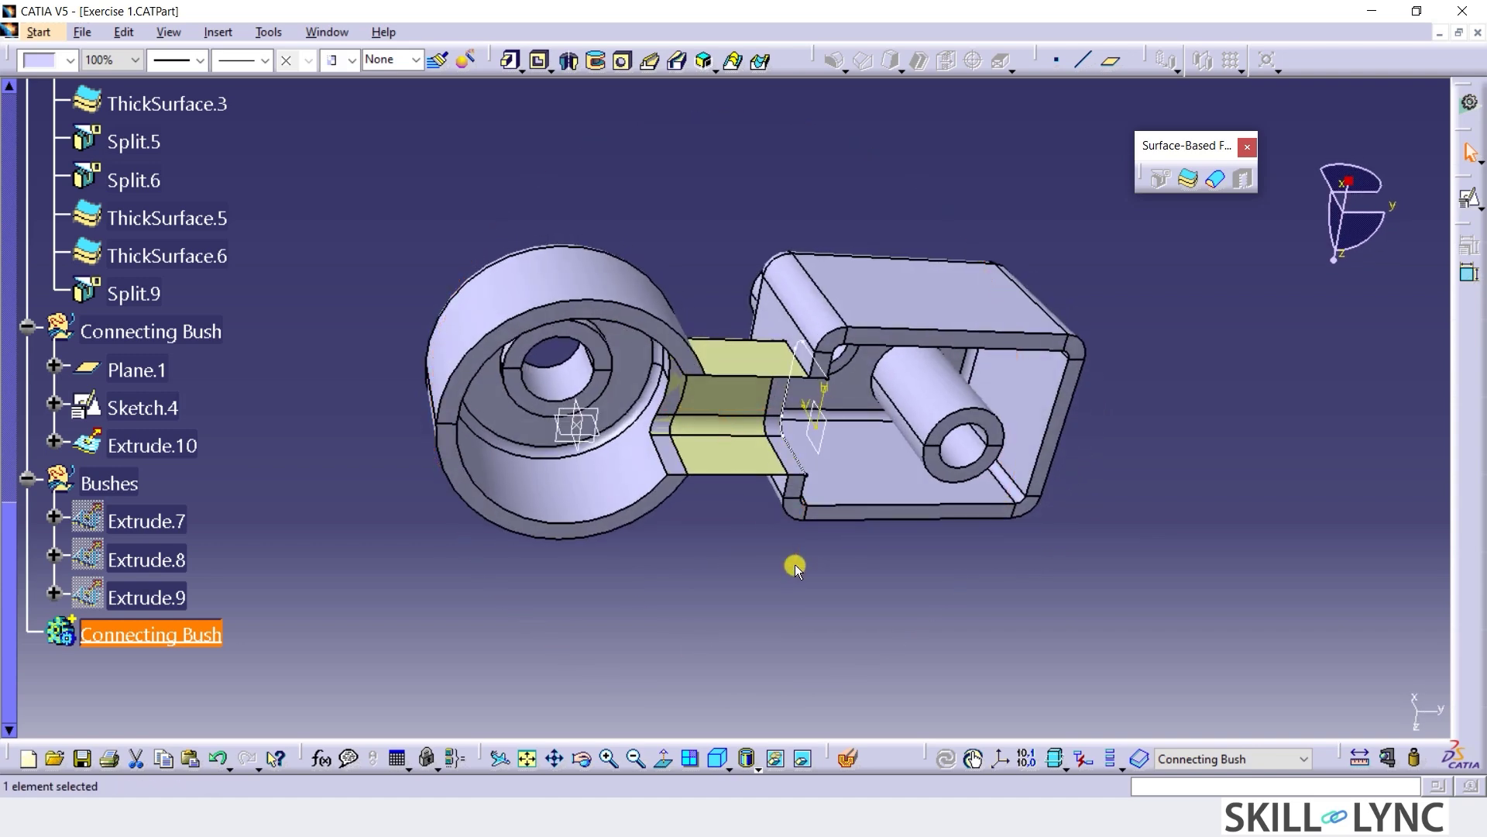
left_click(1190, 183)
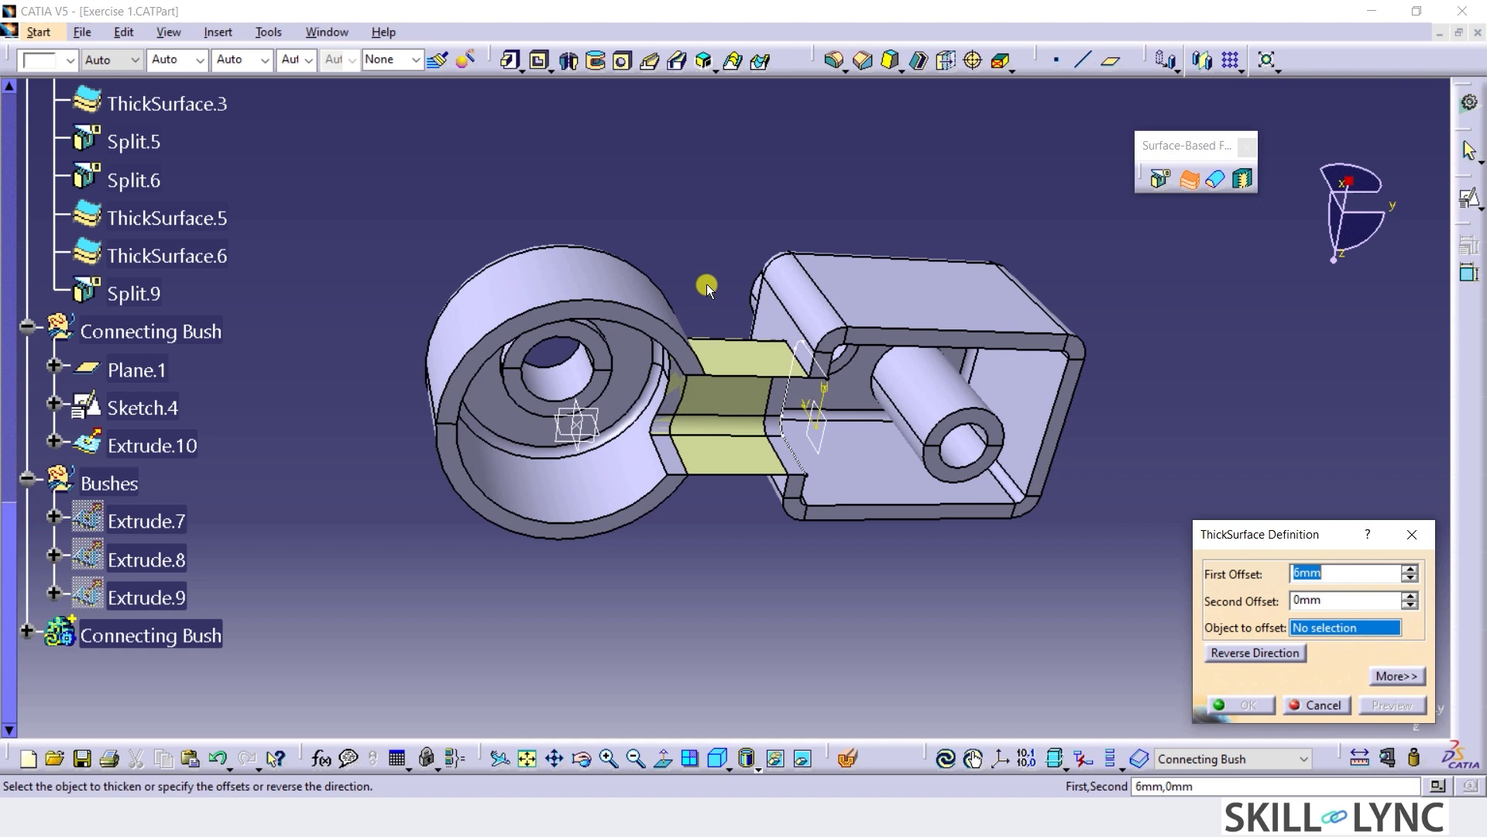
left_click(721, 361)
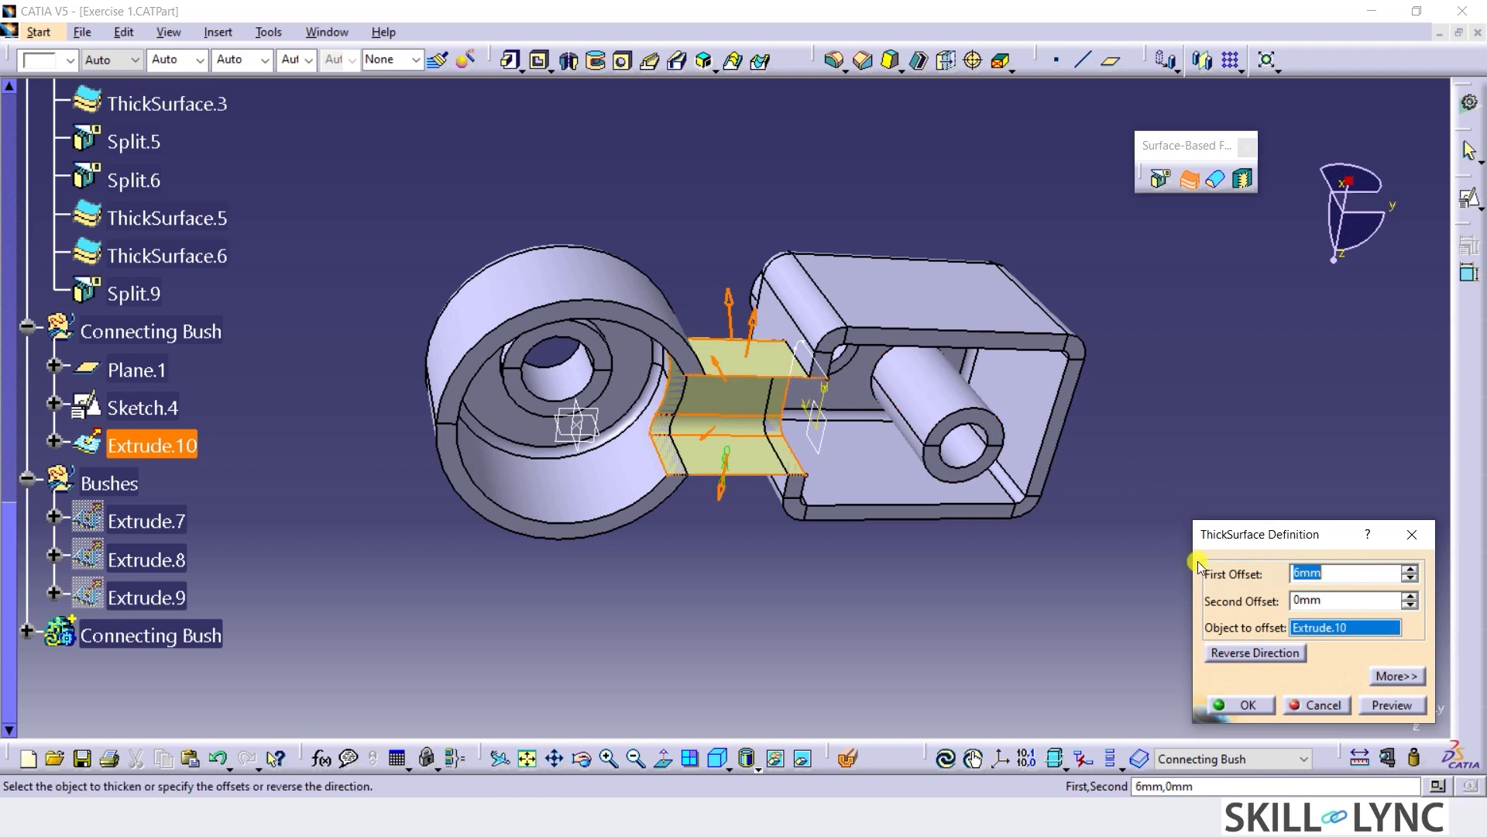
left_click(1255, 653)
mouse_move(698, 539)
middle_mouse_down()
mouse_move(680, 593)
mouse_move(678, 526)
middle_mouse_up()
left_click(1241, 704)
left_click(737, 576)
mouse_move(736, 522)
middle_mouse_down()
mouse_move(737, 315)
mouse_move(722, 514)
middle_mouse_up()
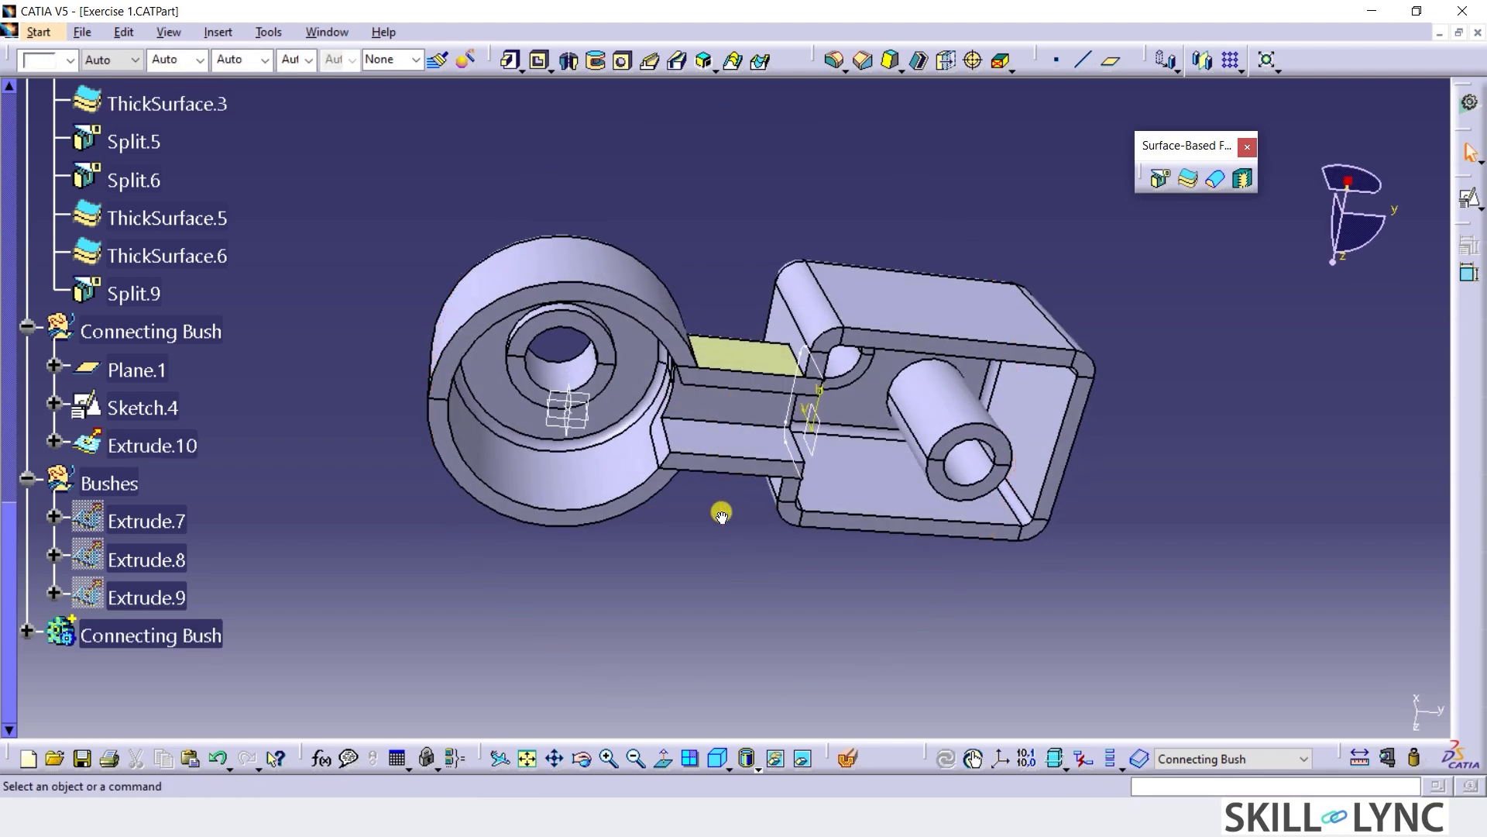
Inspect the thickened connecting bush from several angles and hide its source surface Extrude.10.
middle_click_drag(731, 222, 763, 496)
middle_click_drag(719, 575, 781, 302)
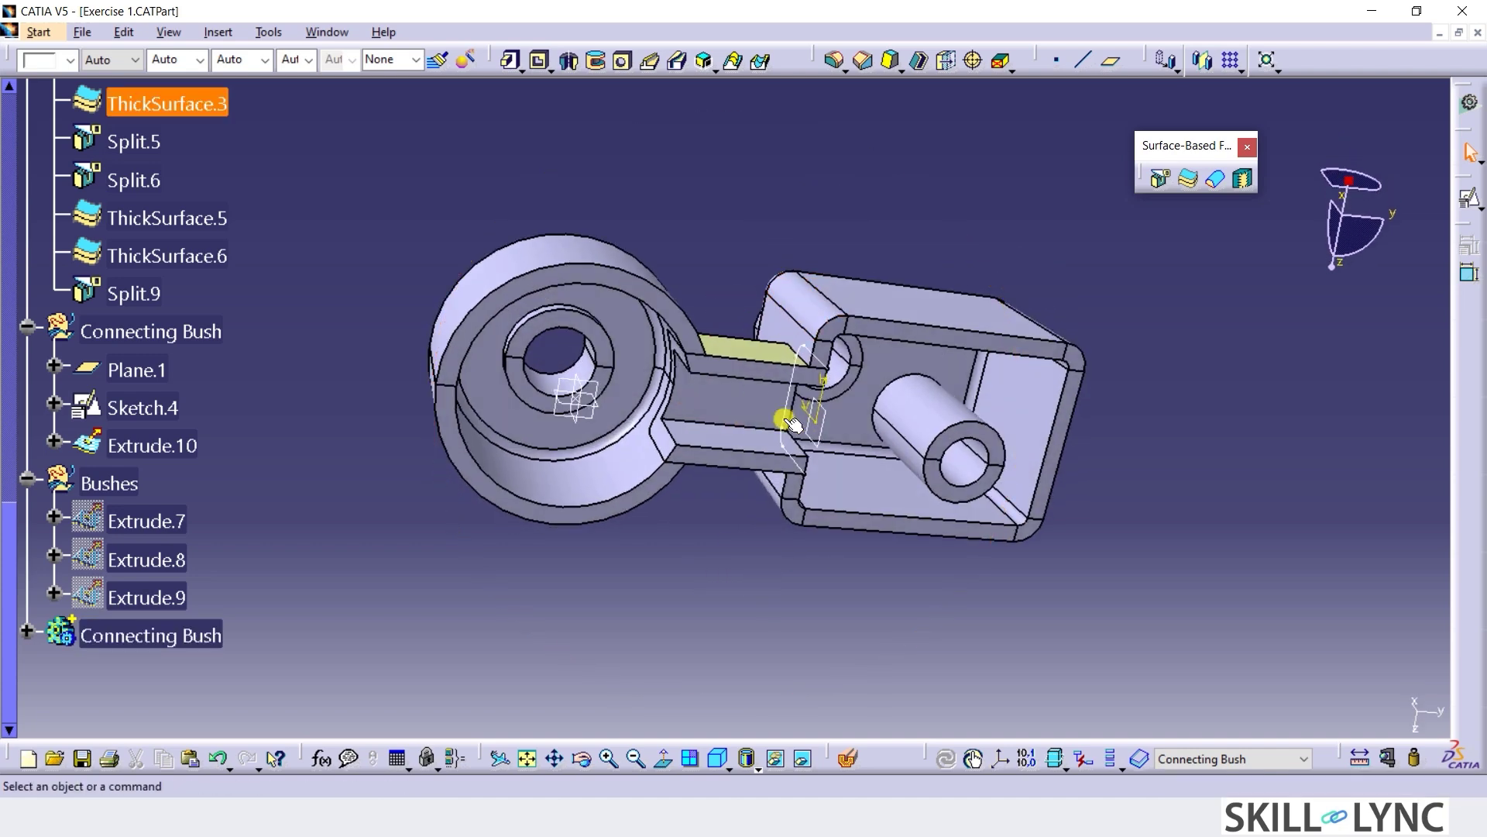
left_click(170, 442)
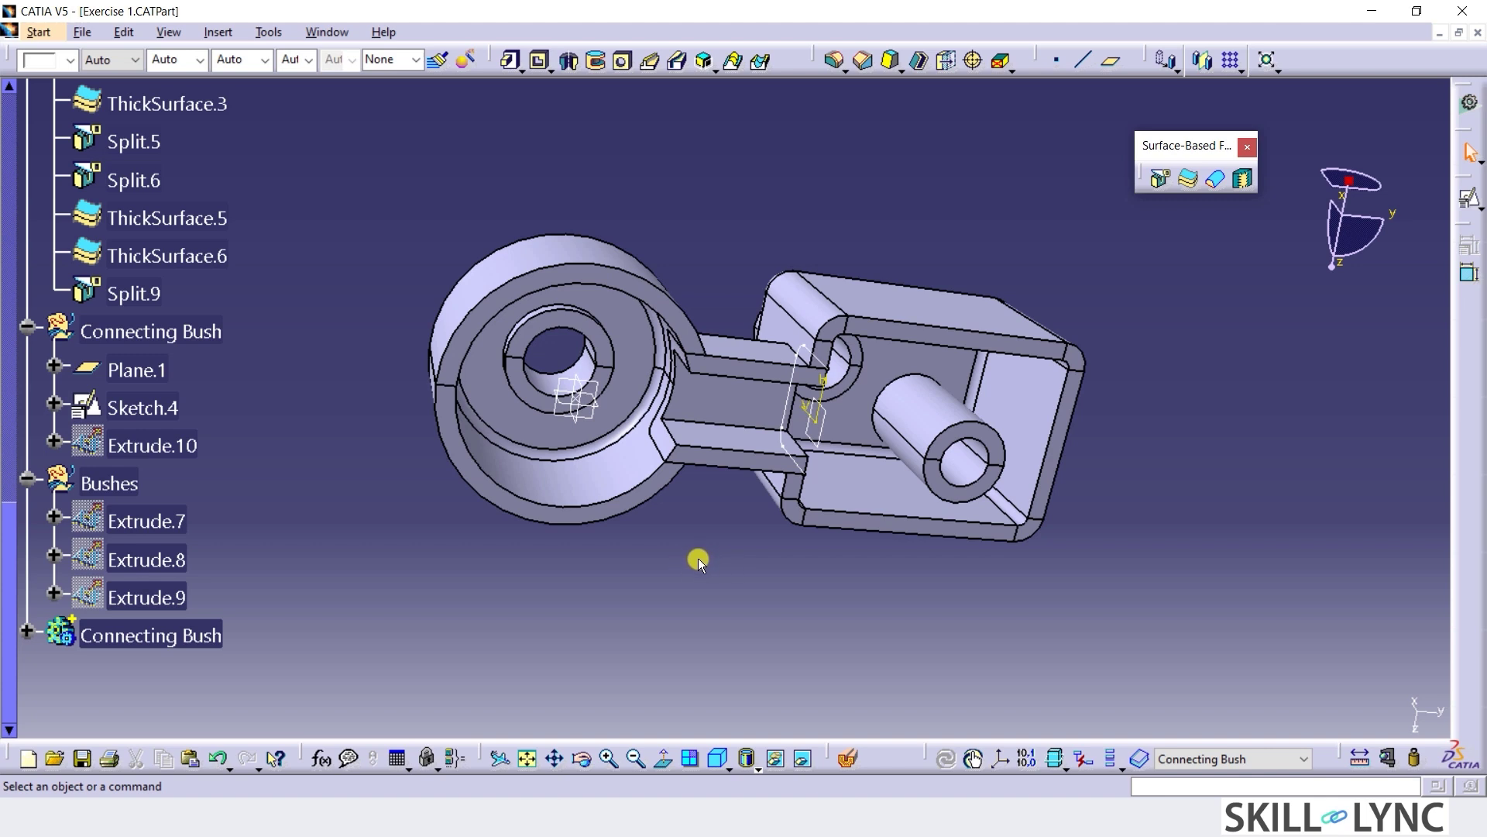
Add the Connecting Bush body to the PartBody after Assemble.1 with a Boolean Add.
right_click(166, 635)
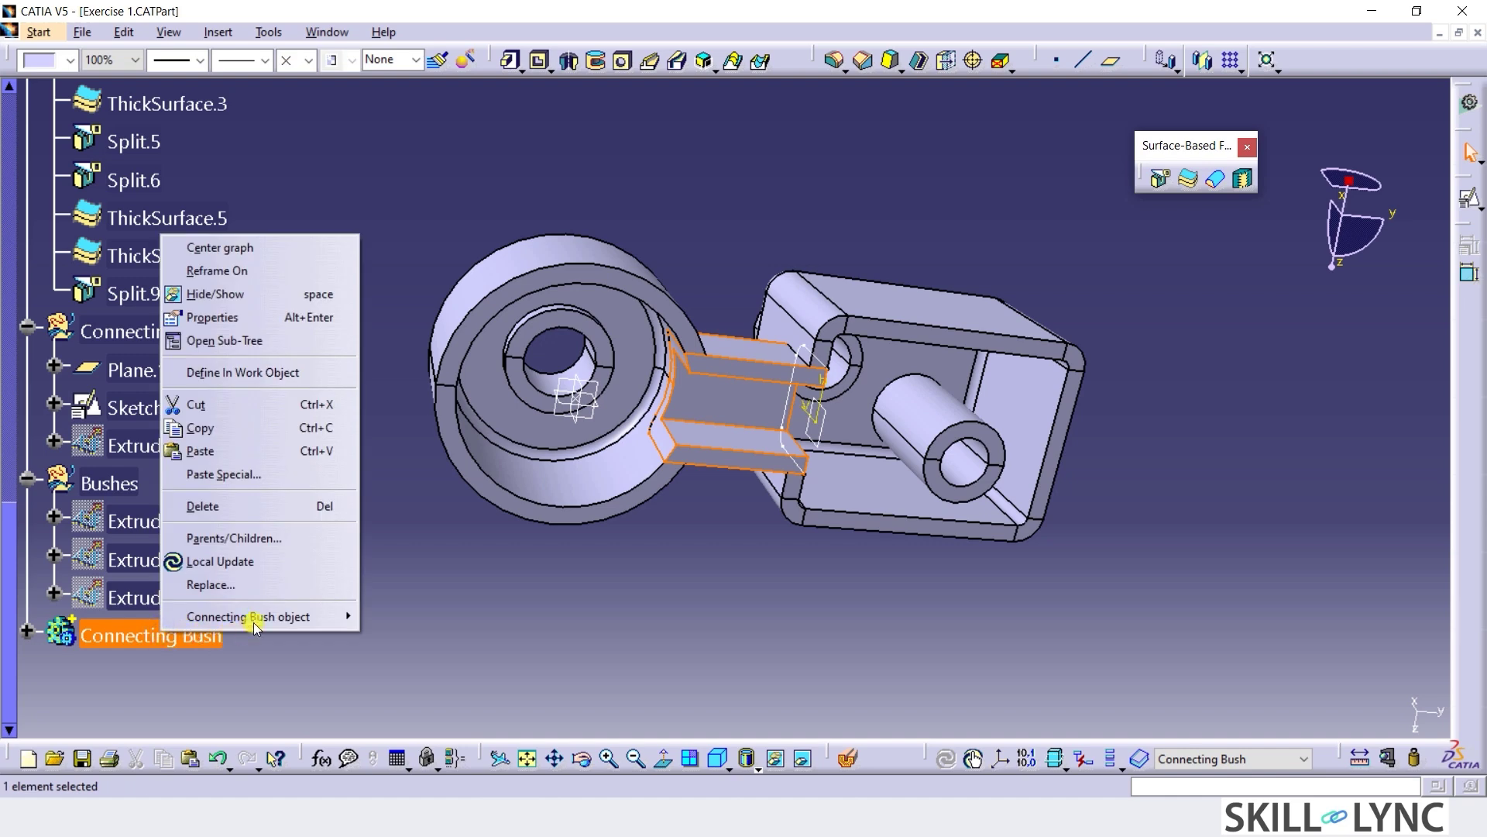
mouse_move(322, 617)
left_click(425, 388)
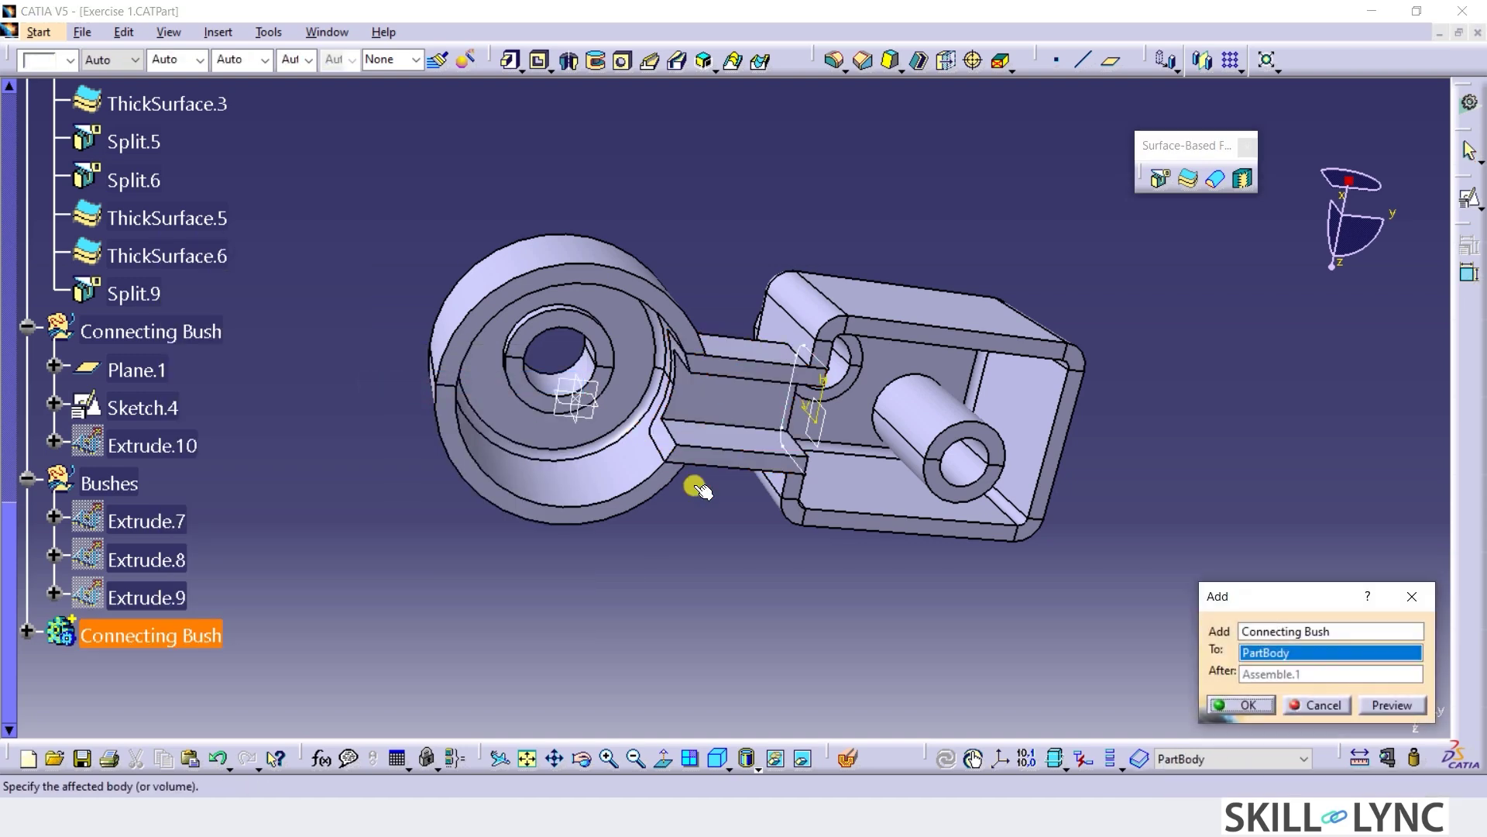
left_click(1225, 710)
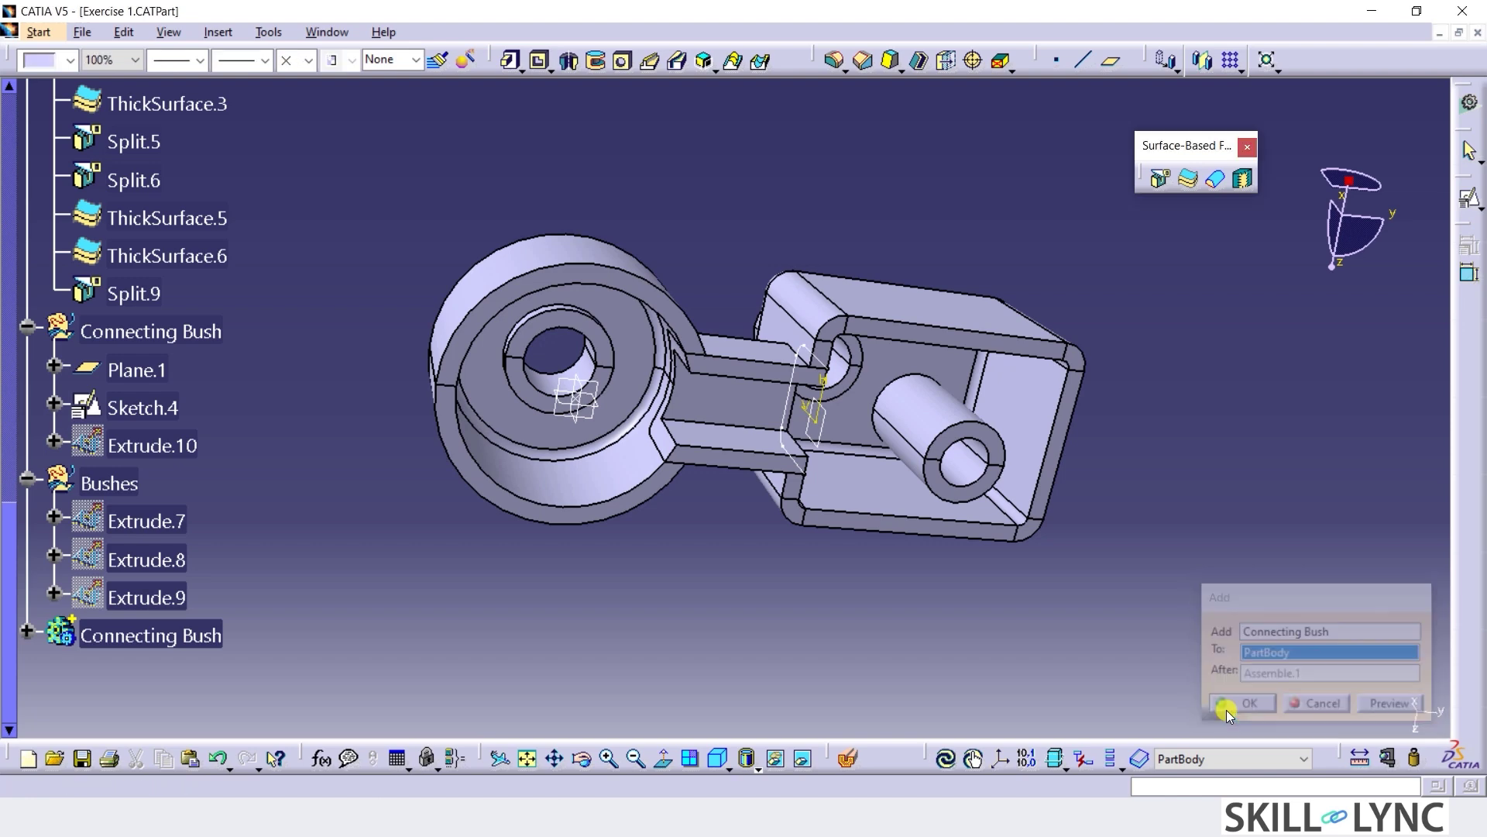
Add the Circular Boss body to the PartBody after Add.1 with a Boolean Add.
scroll(195, 443, "up", 5)
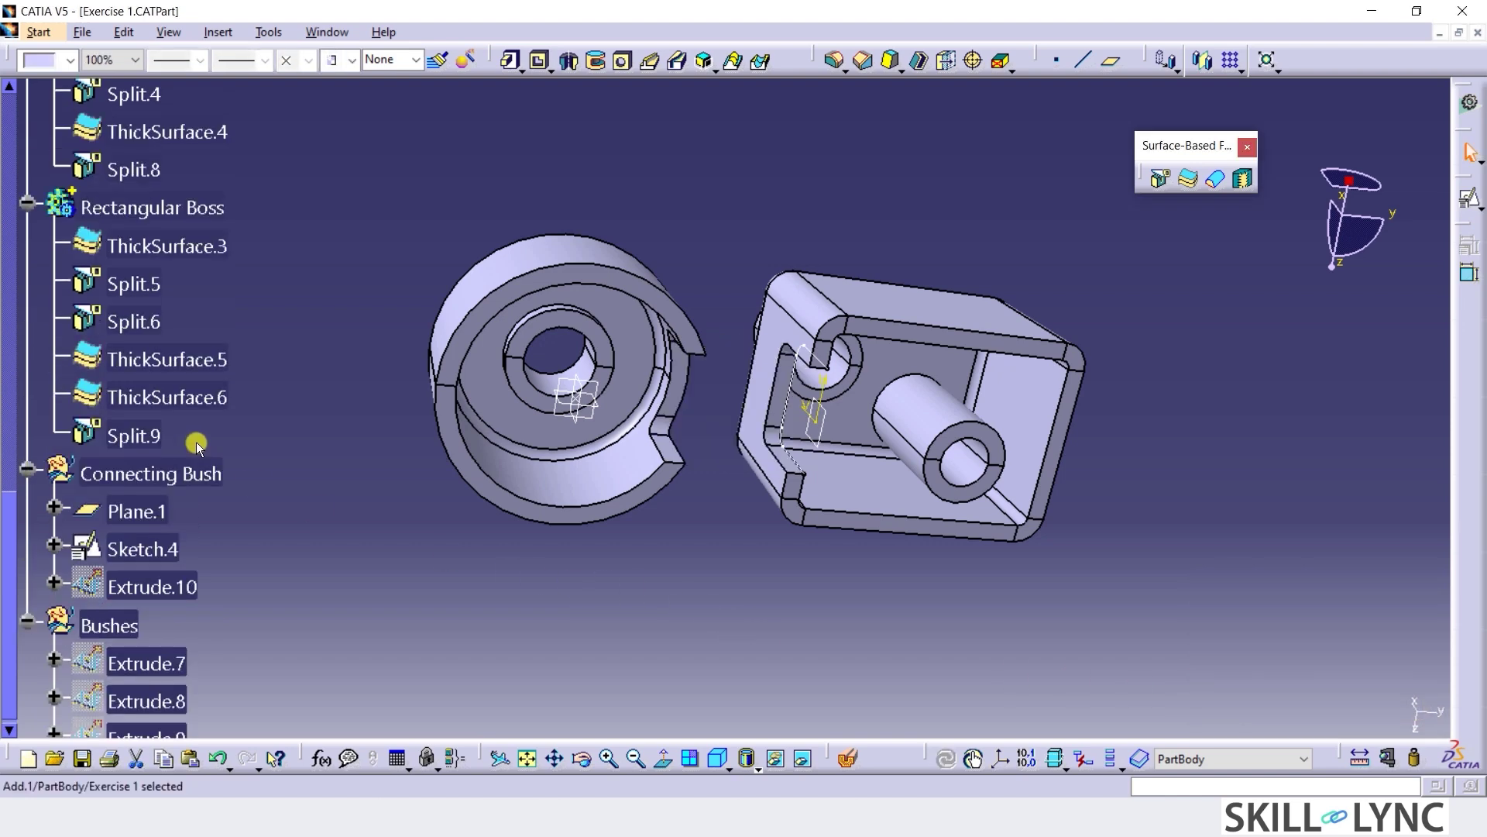
right_click(171, 231)
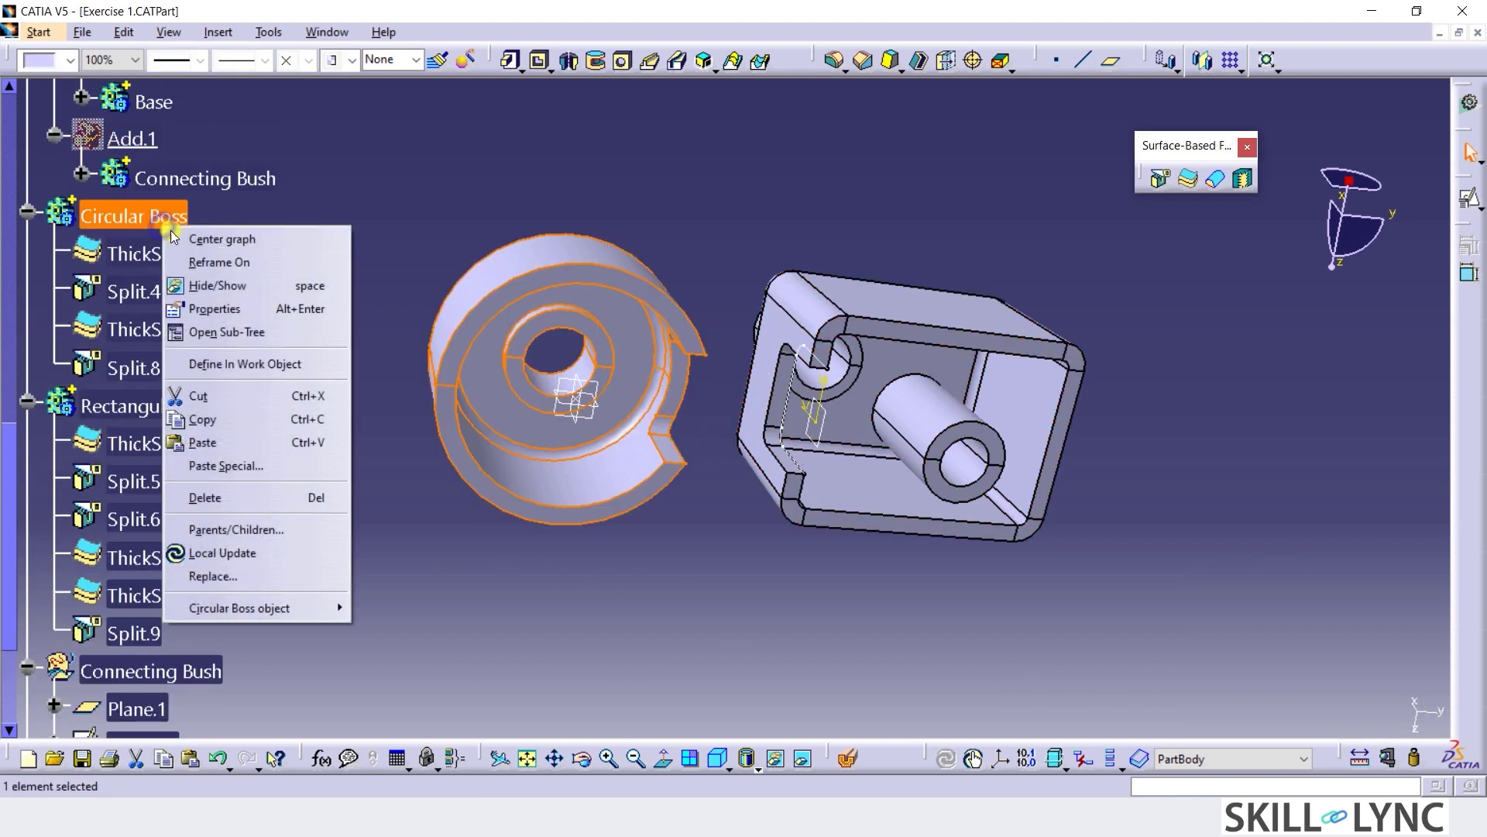
mouse_move(283, 602)
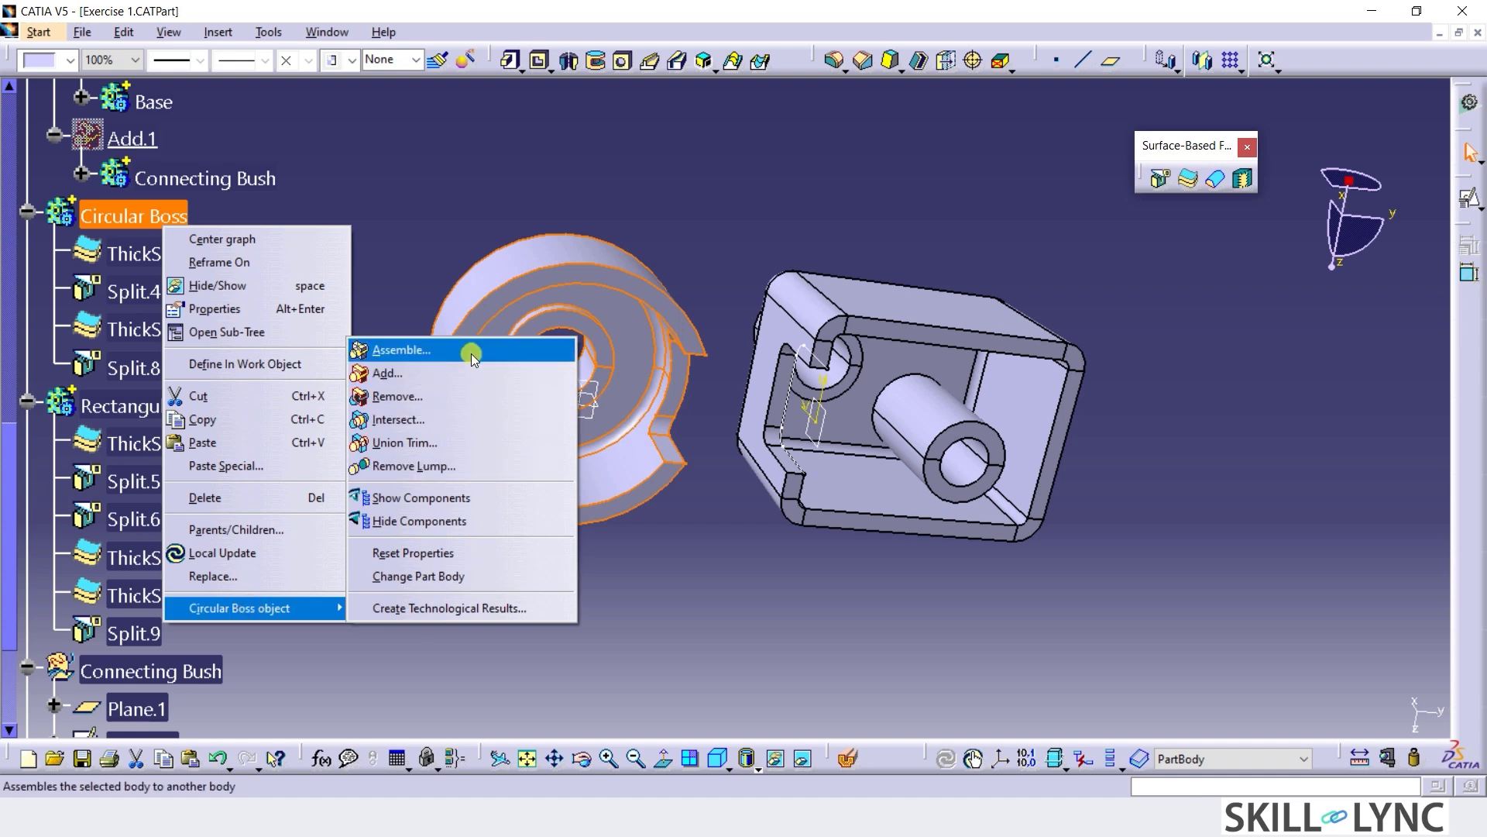
left_click(465, 373)
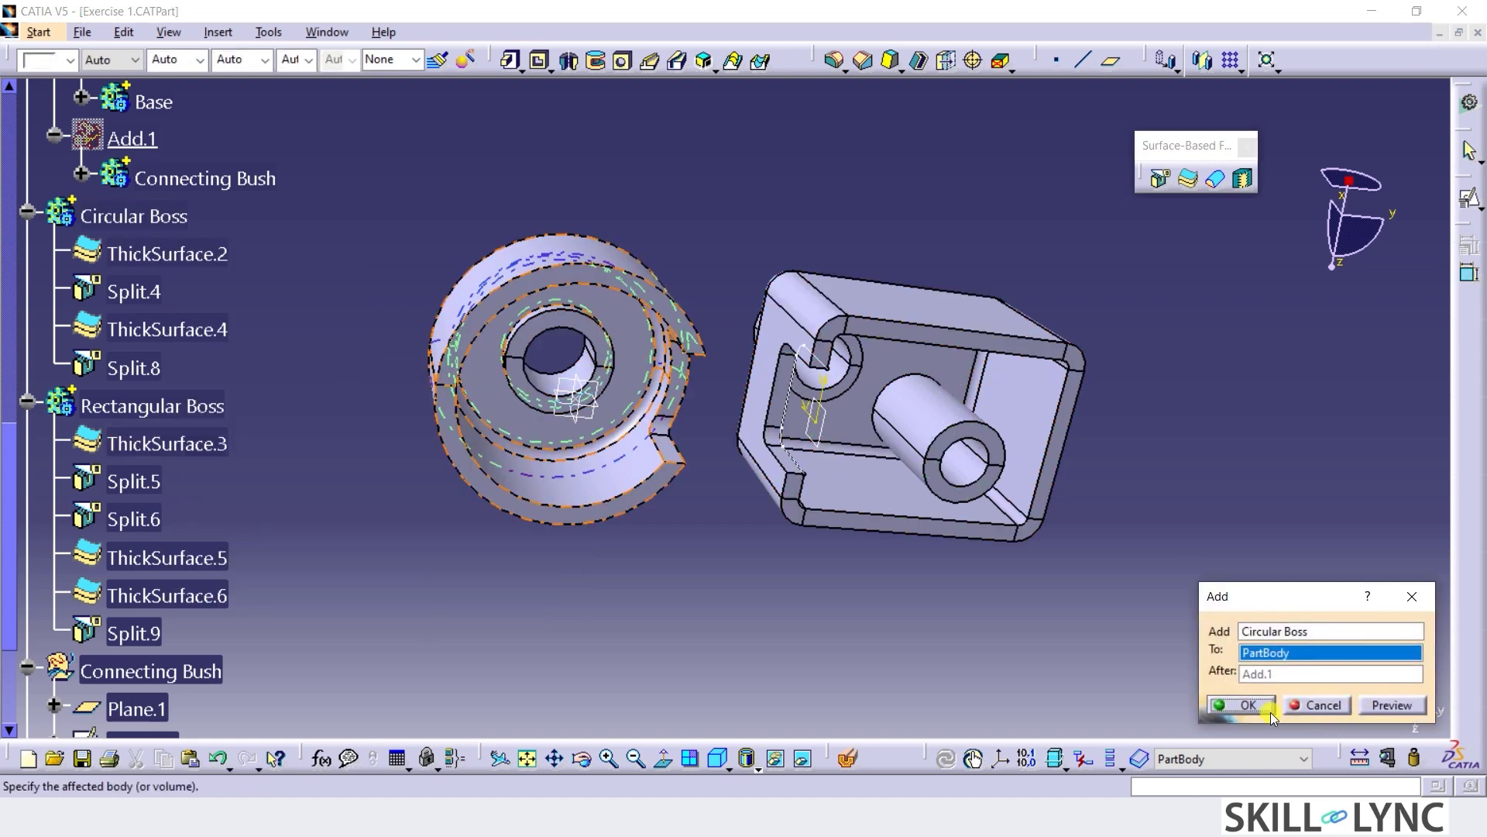
left_click(1269, 709)
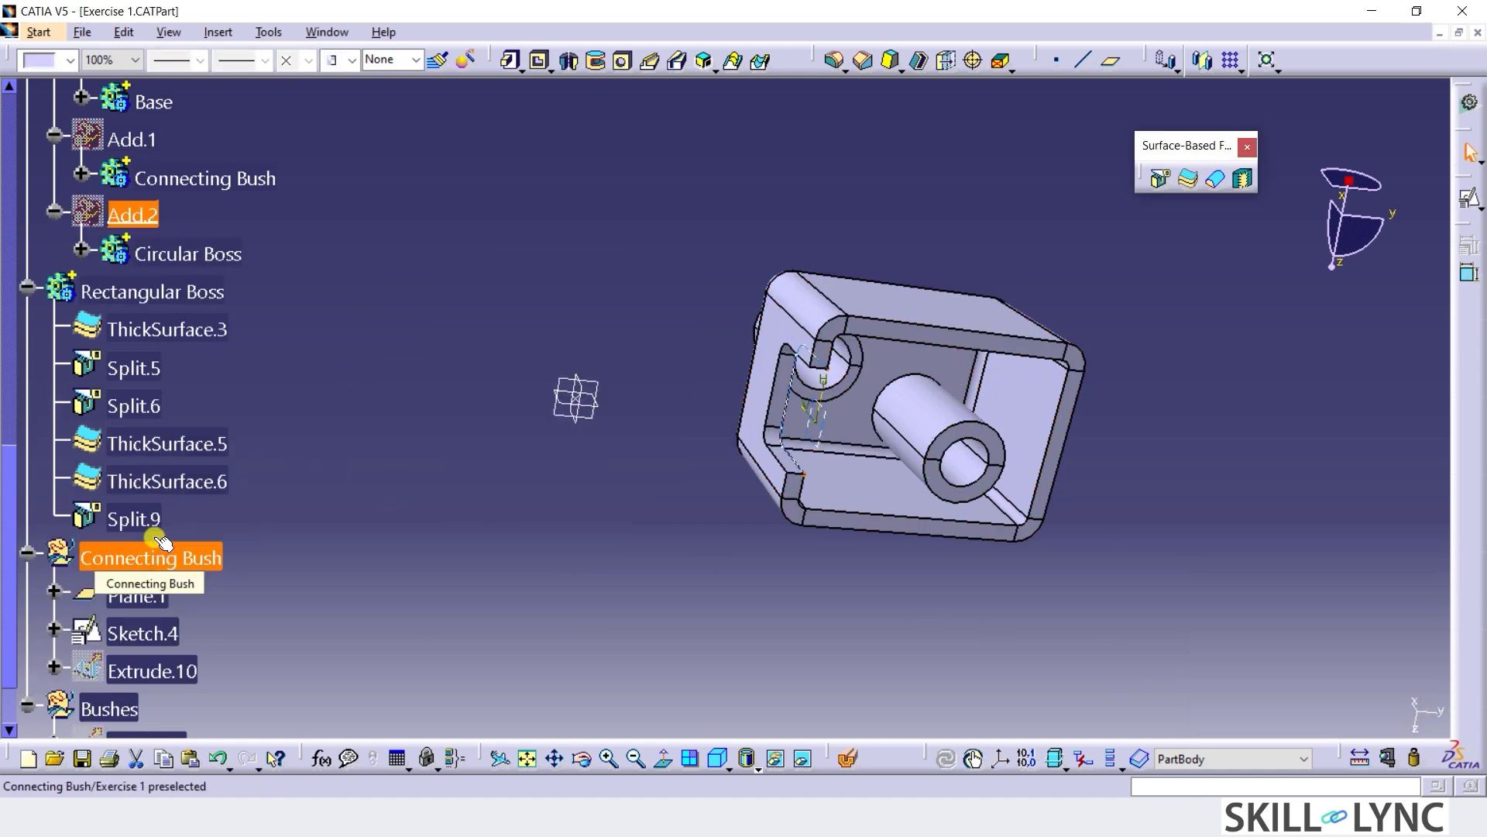
Add the Rectangular Boss body to the PartBody after Add.2 with a Boolean Add.
right_click(189, 298)
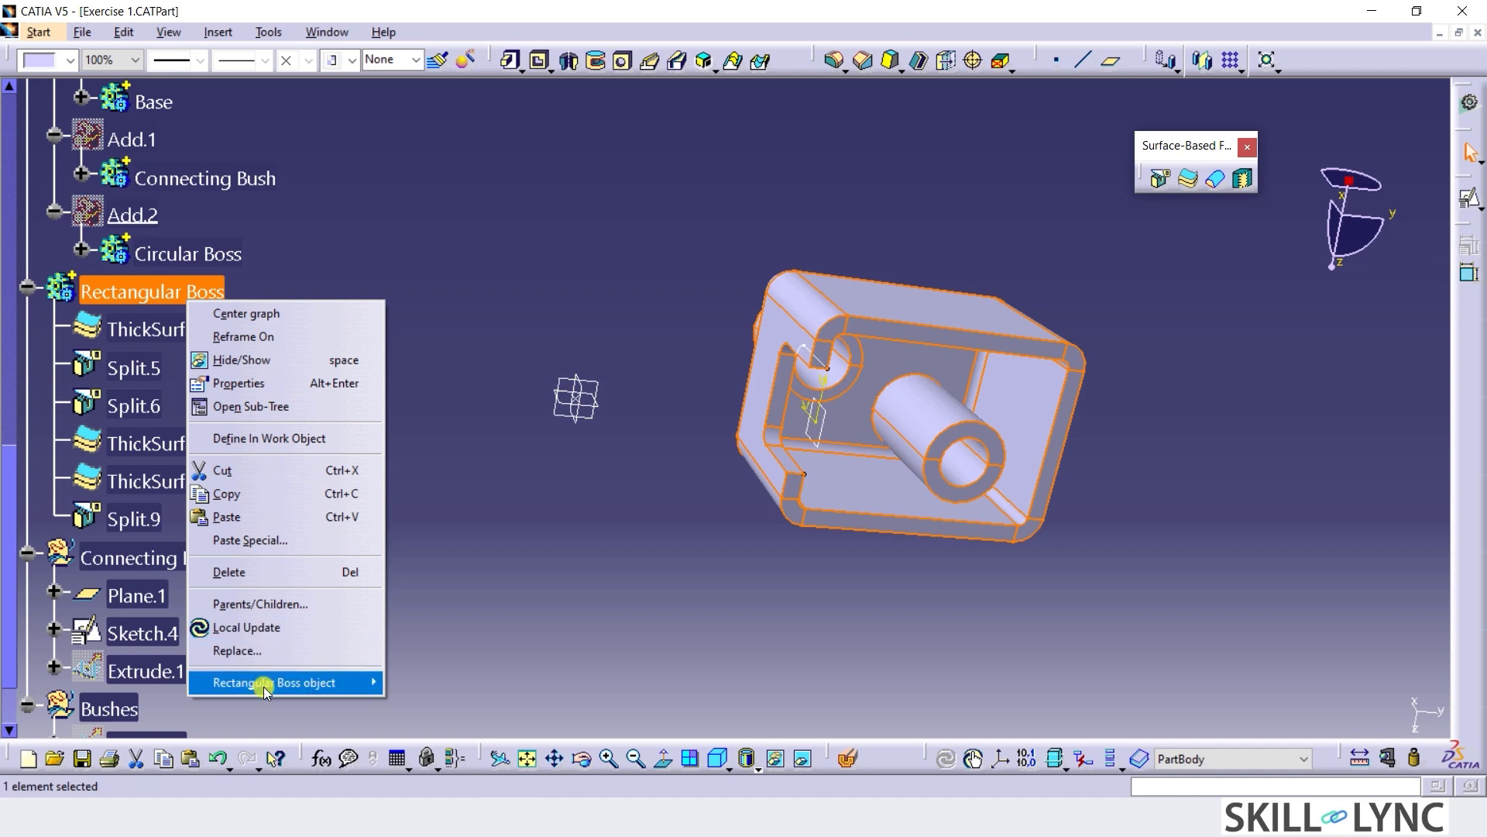
mouse_move(265, 686)
left_click(488, 443)
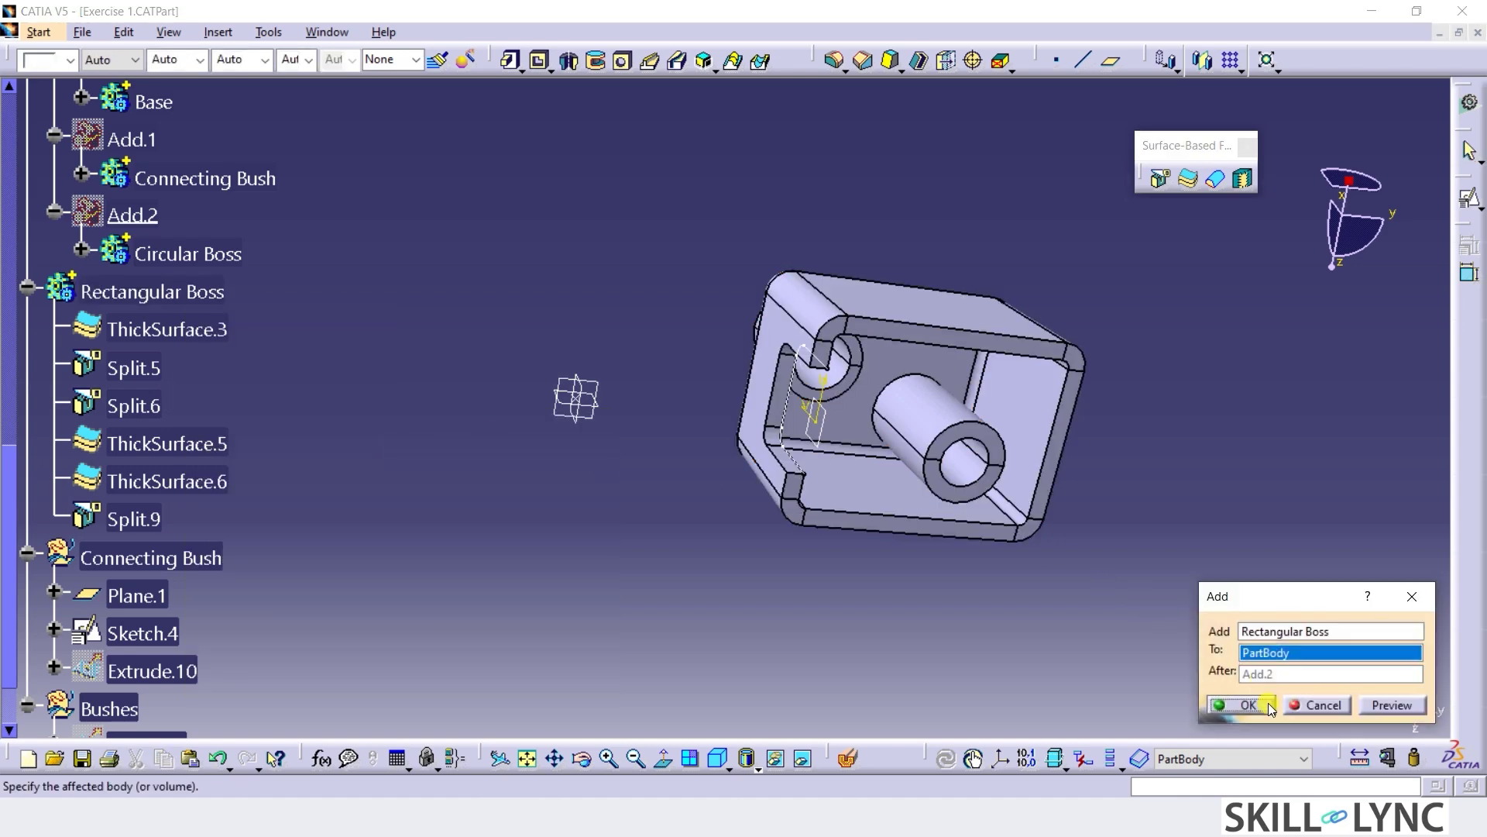
left_click(1269, 706)
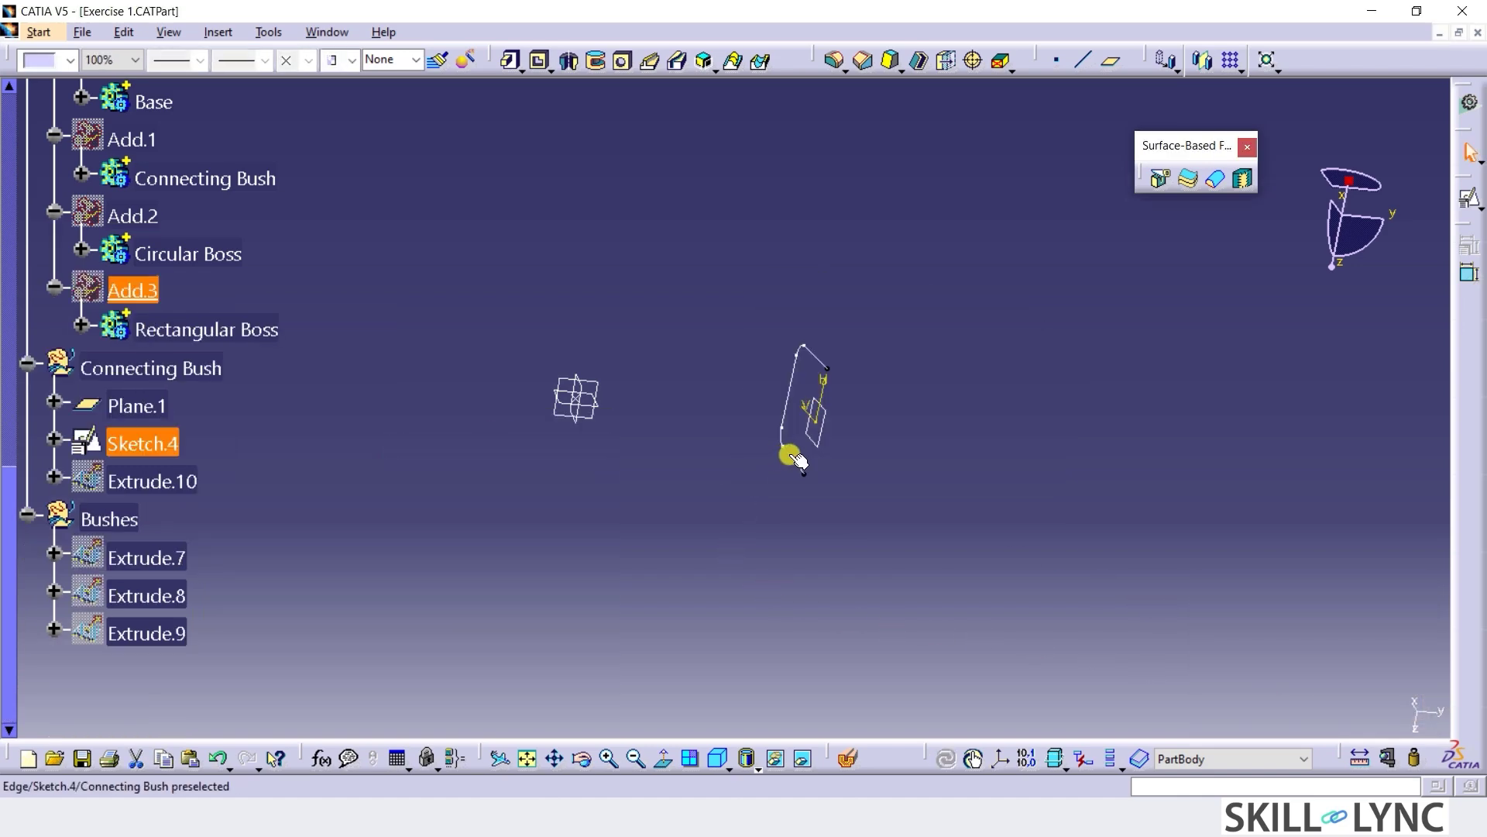
Hide the connecting bush's profile sketch, Sketch.4, and show the PartBody's combined Assemble and Add features.
left_click(777, 530)
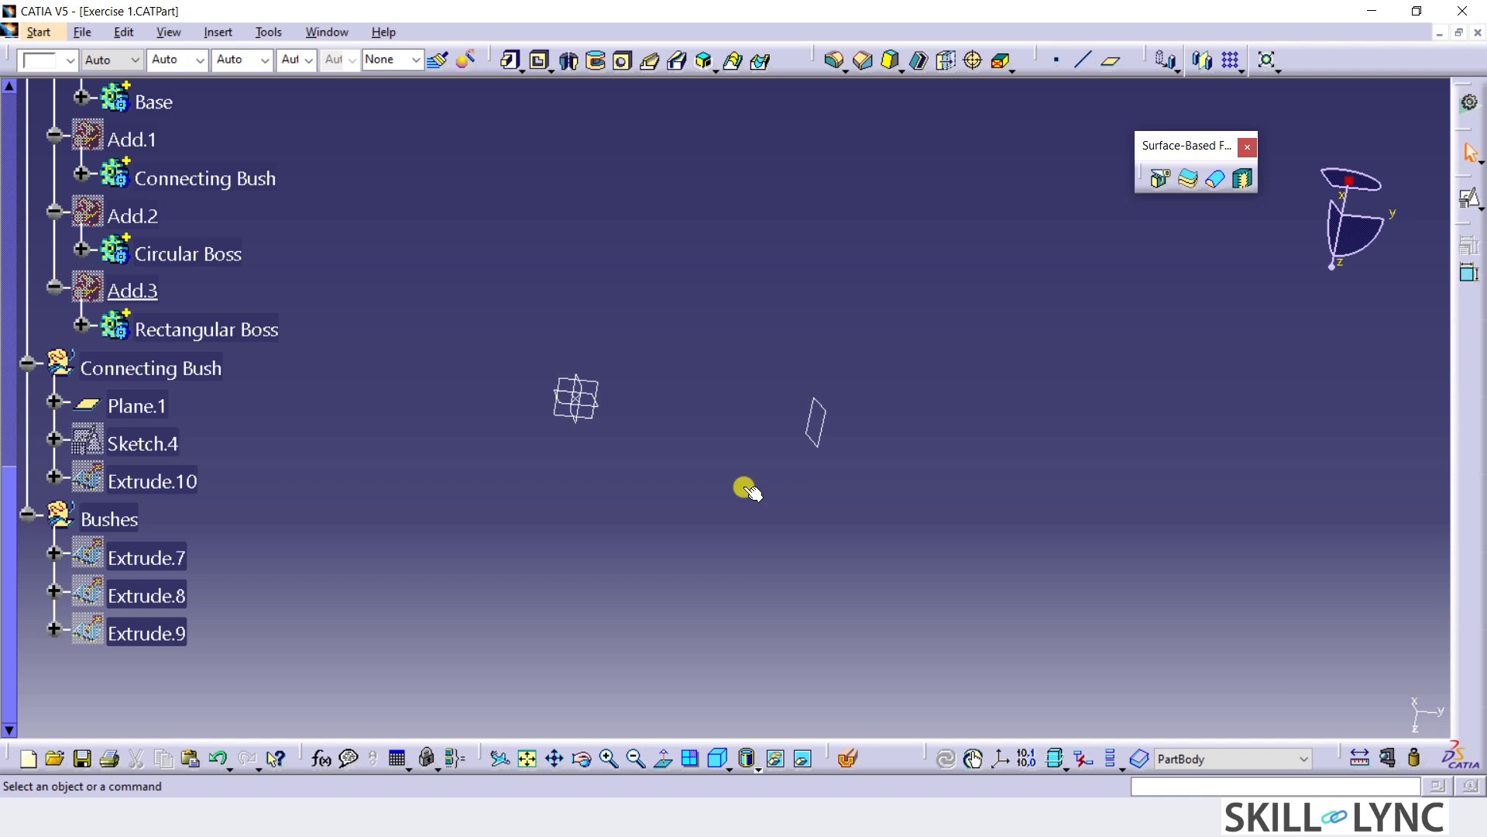
scroll(745, 490, "up", 4)
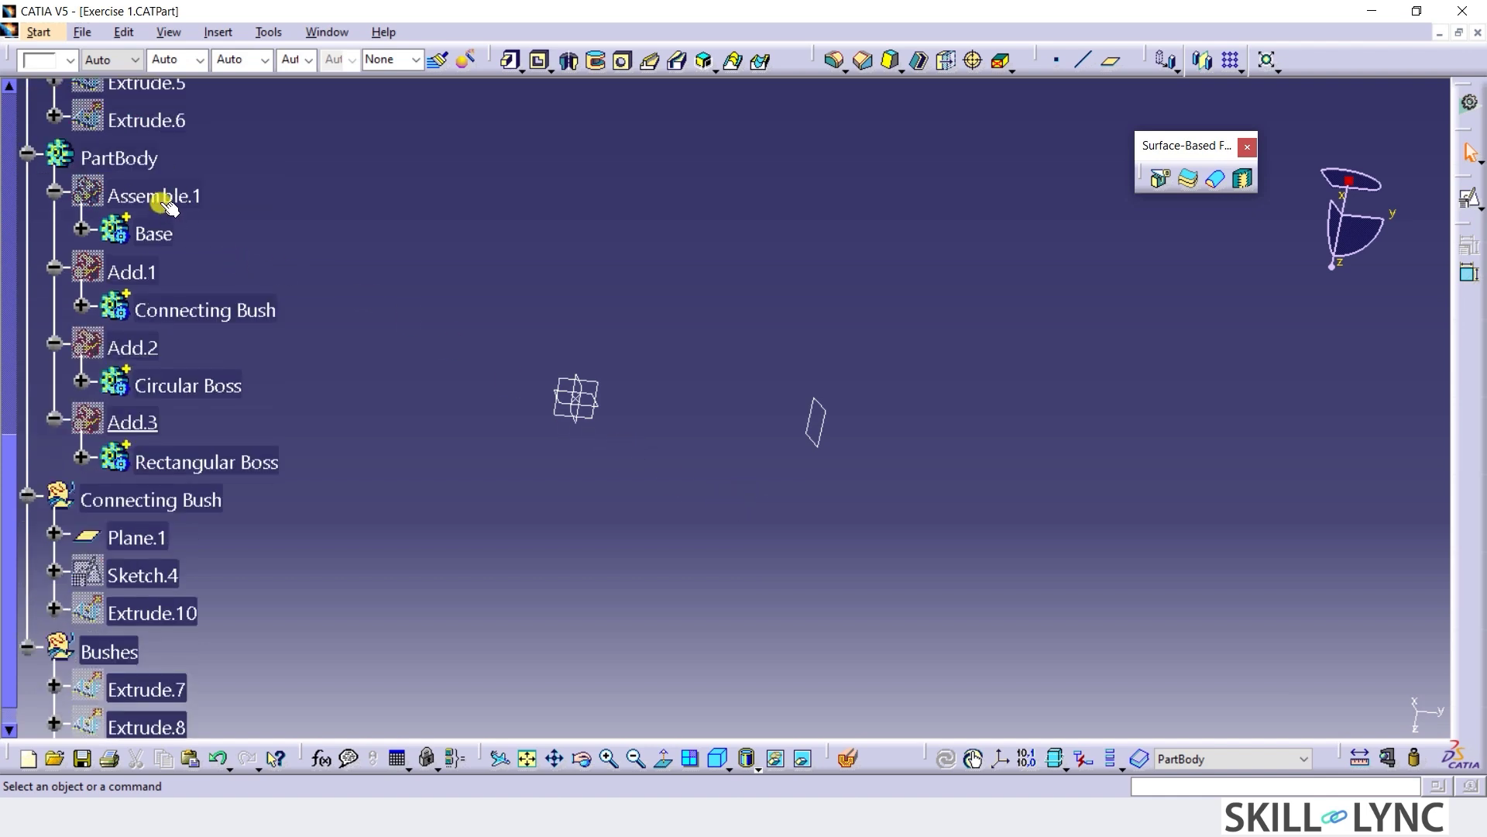
left_click(133, 422)
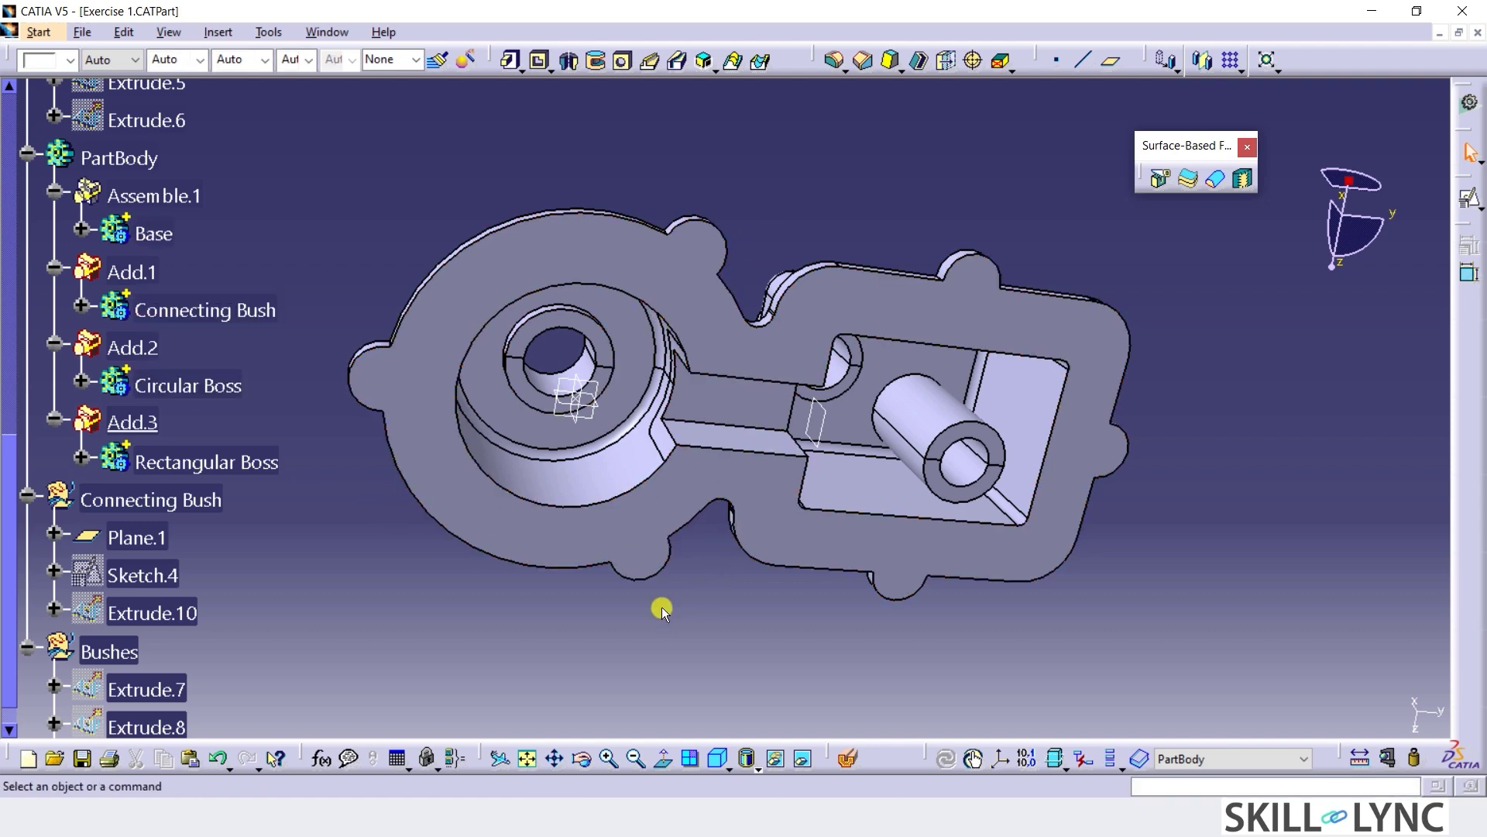
Collapse the Connecting Bush geometrical set and show the Rectangular Boss set's Sketch.3 with the flange hole circles.
left_click(27, 494)
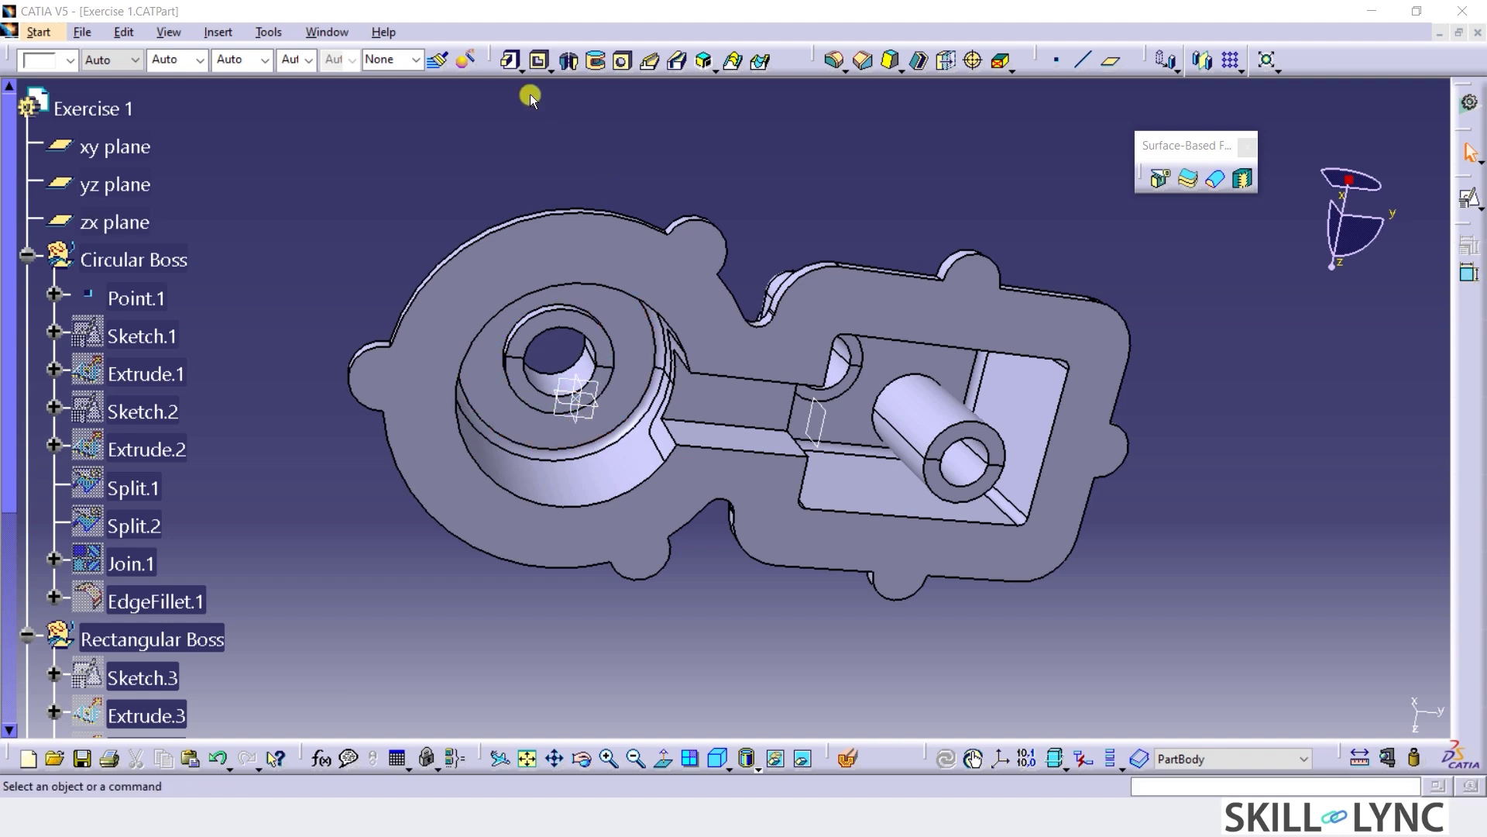
left_click(137, 676)
left_click(336, 662)
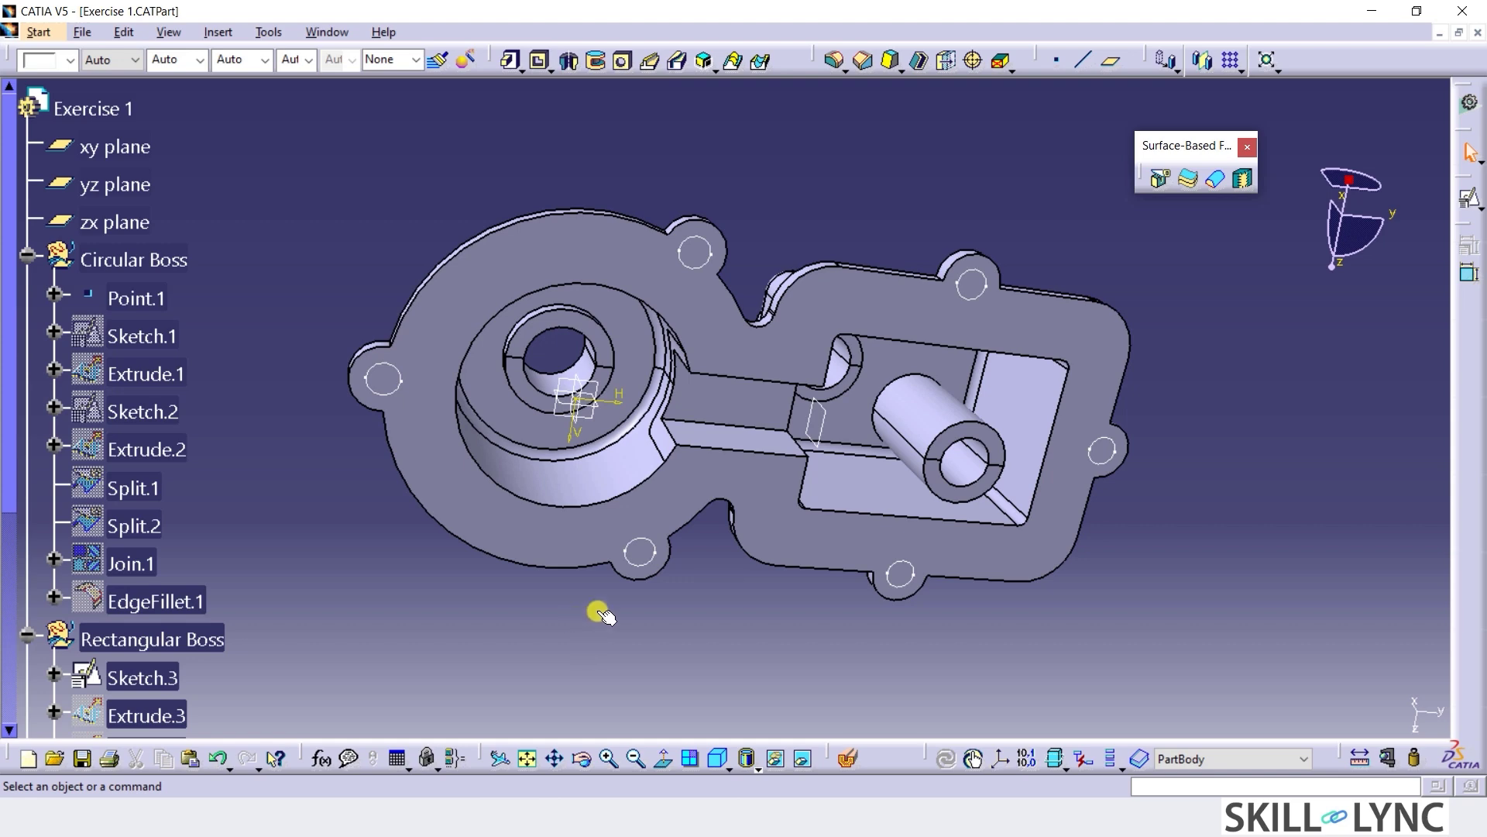
Make the Base body under the PartBody's Assemble.1 the in-work object.
scroll(363, 606, "down", 5)
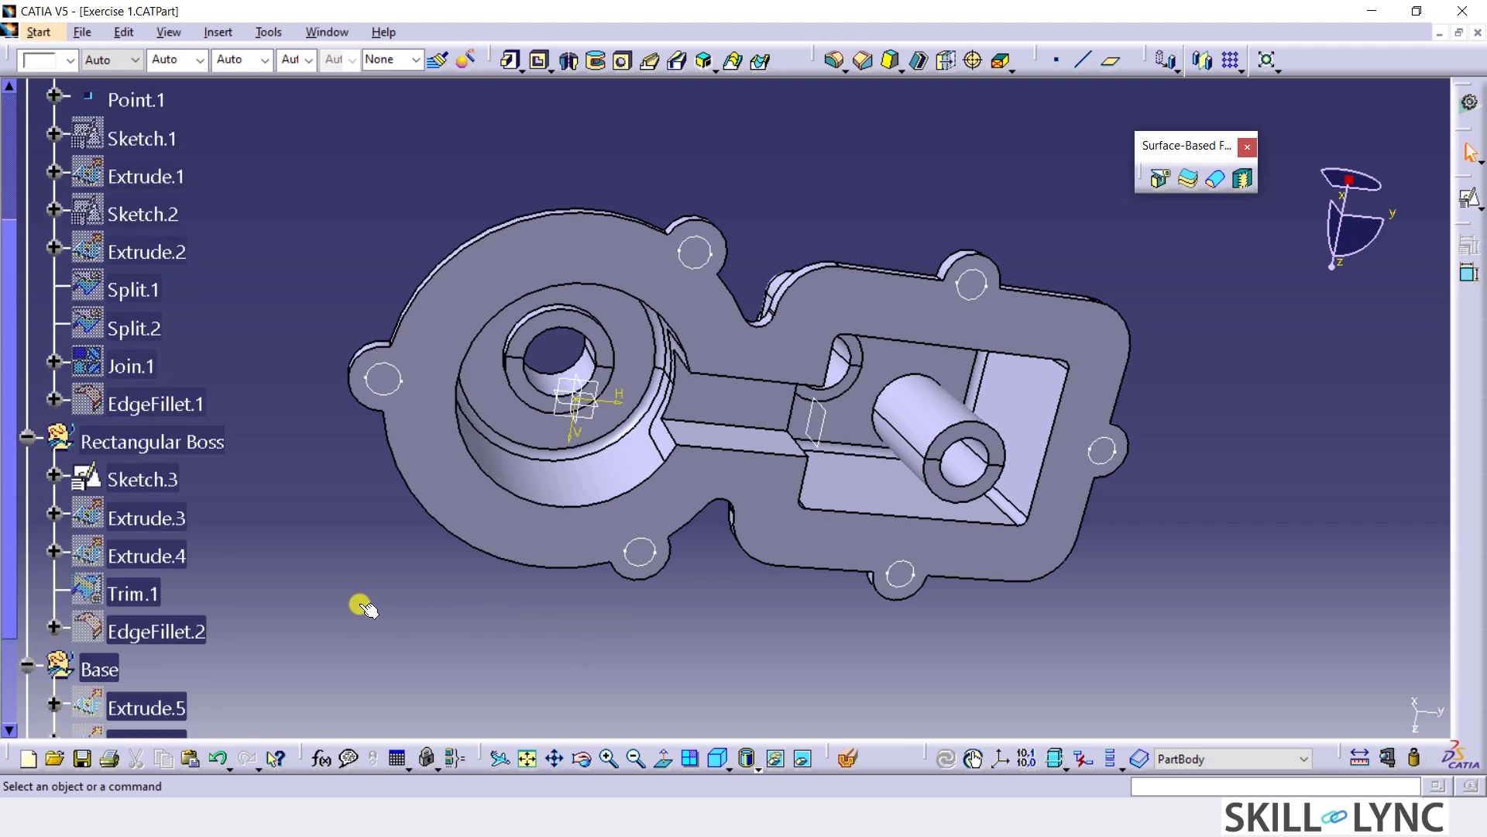
left_click(27, 581)
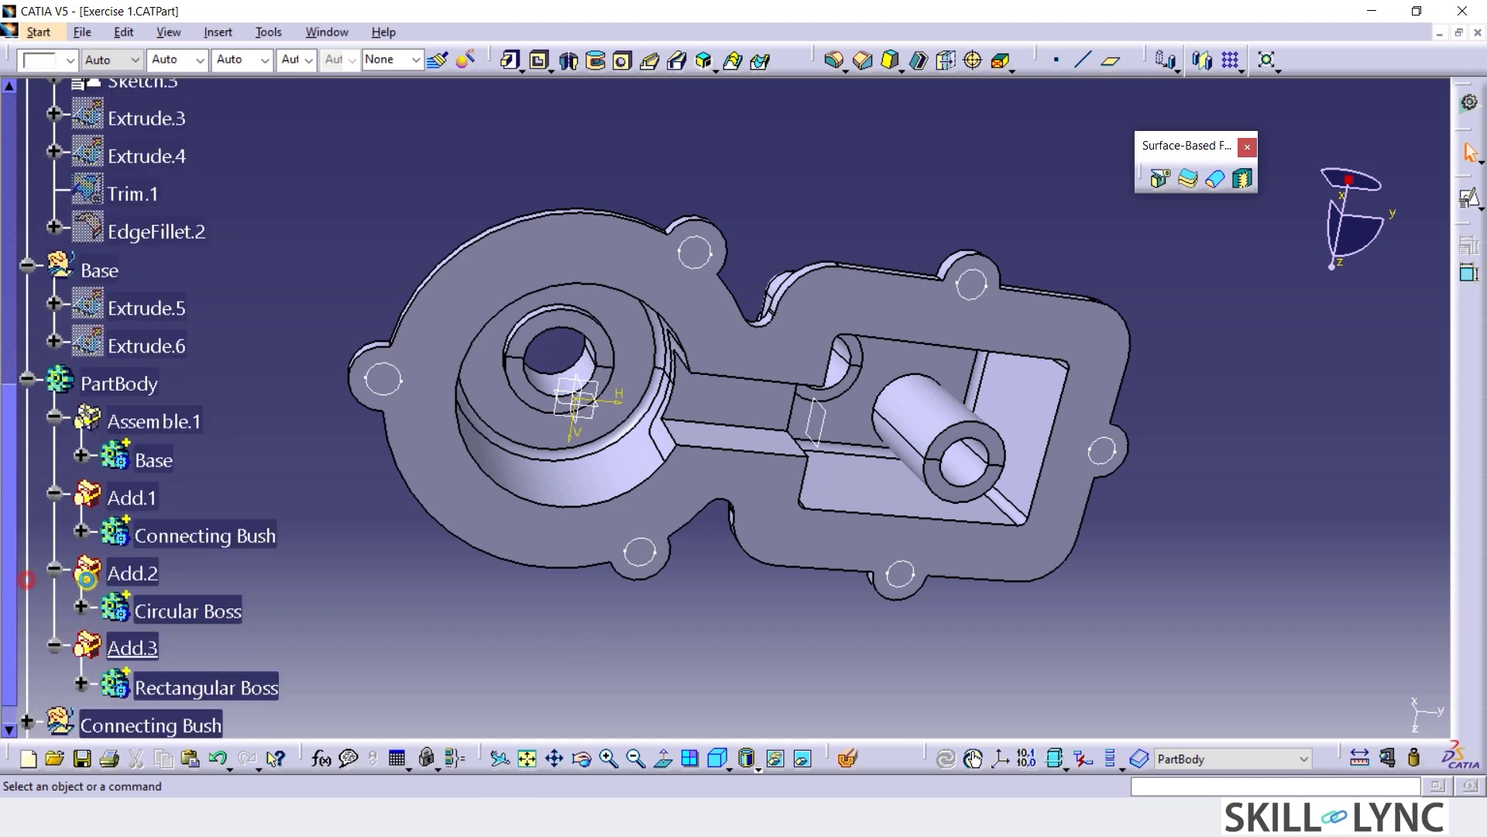
right_click(152, 474)
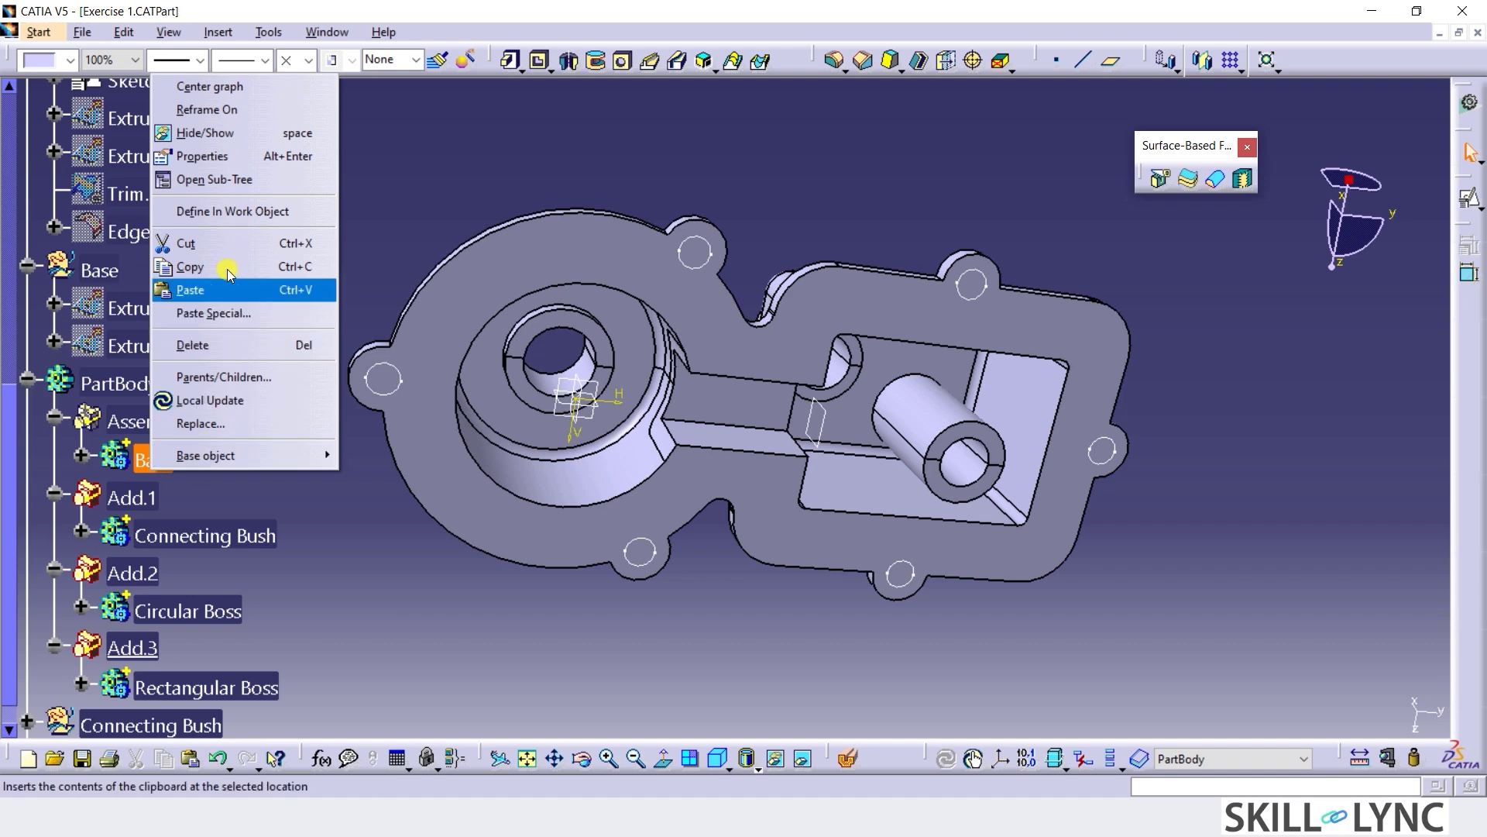
left_click(240, 218)
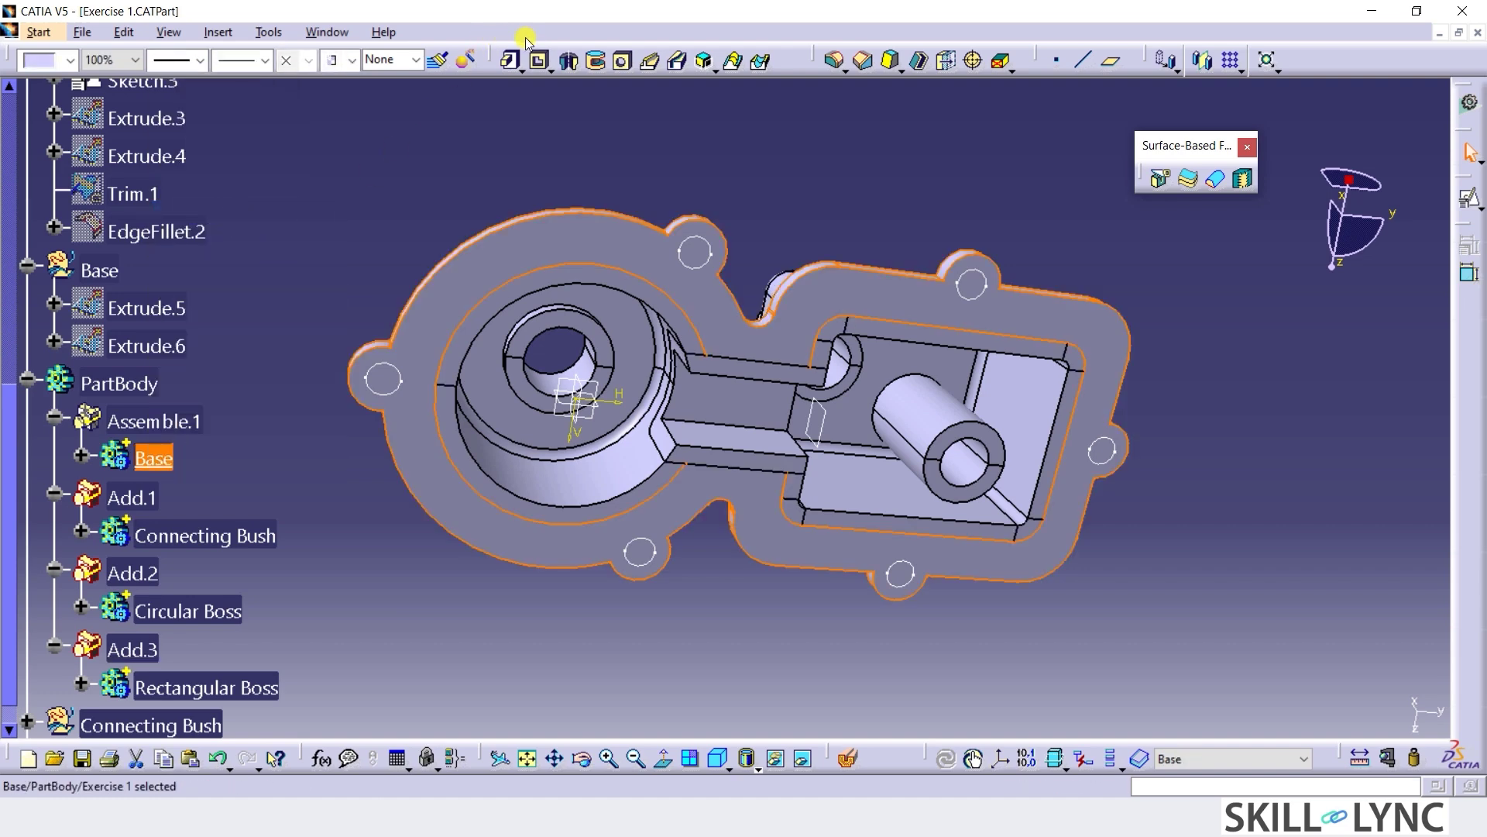
Cut the base's flange holes with a 20 mm deep Pocket from Sketch.3, reversing its direction up through the flange.
left_click(538, 61)
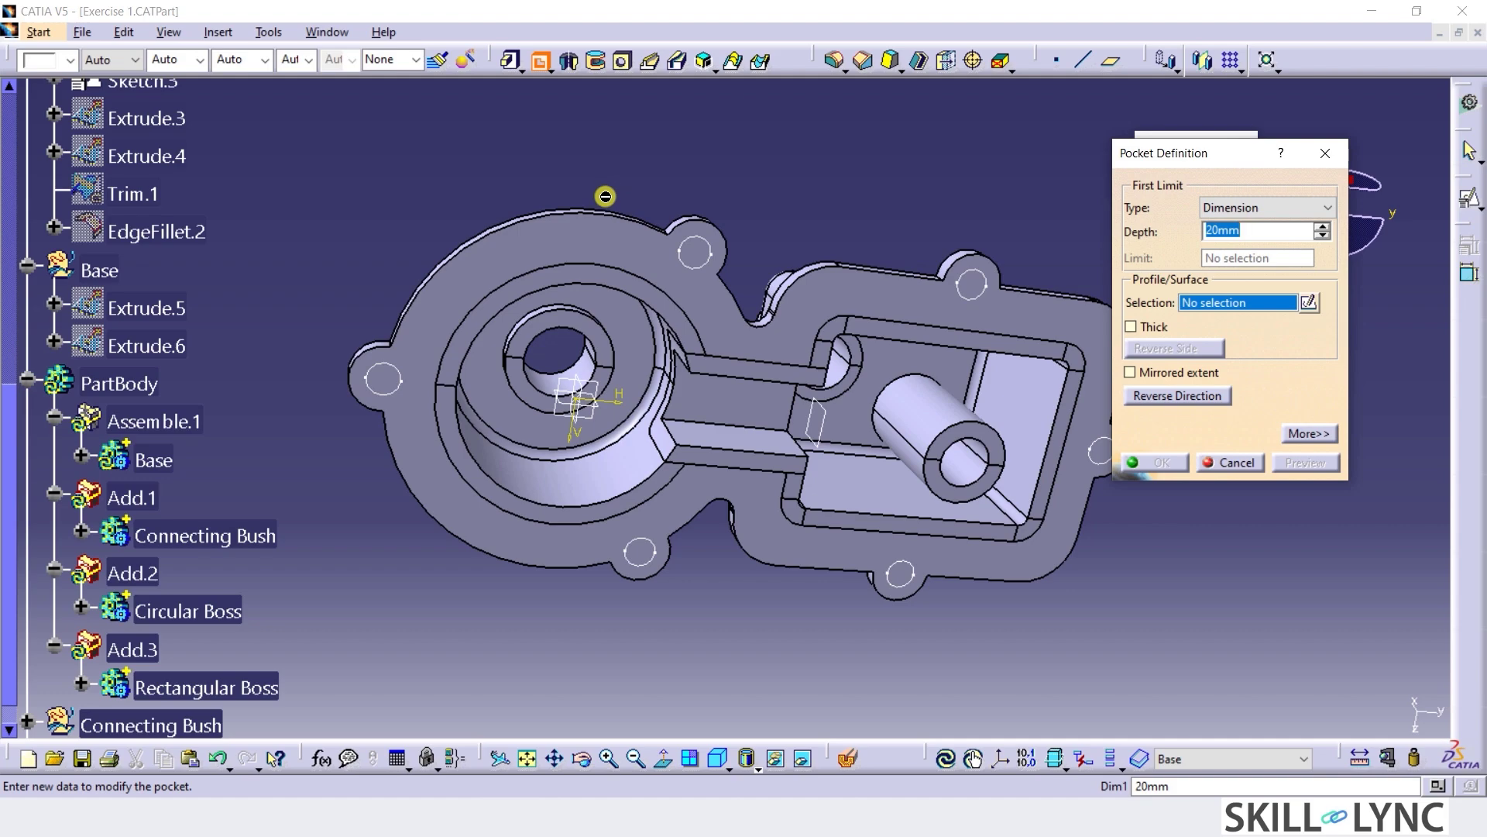
left_click(704, 240)
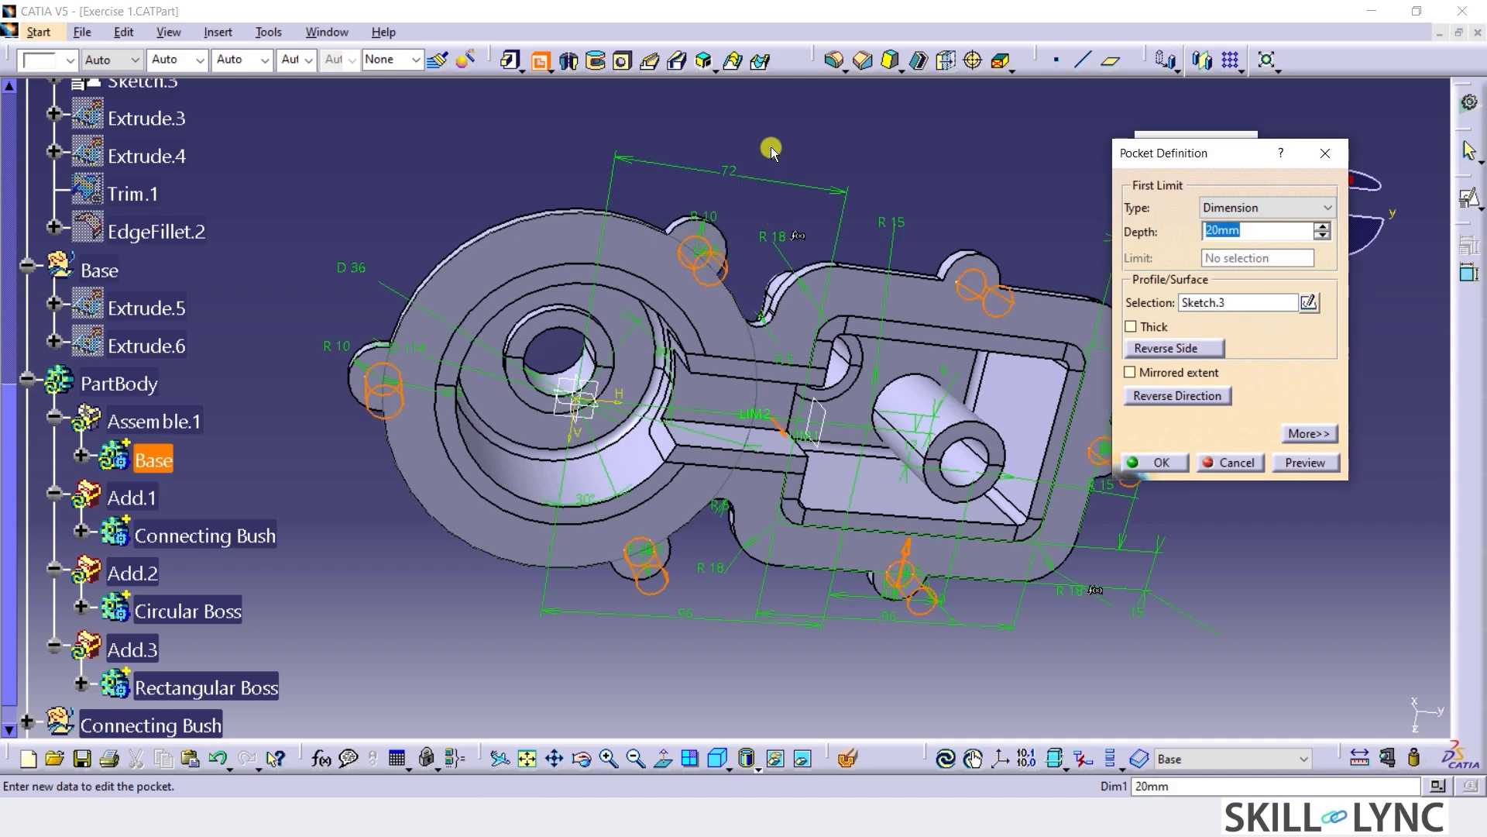
middle_click_drag(770, 159, 743, 666)
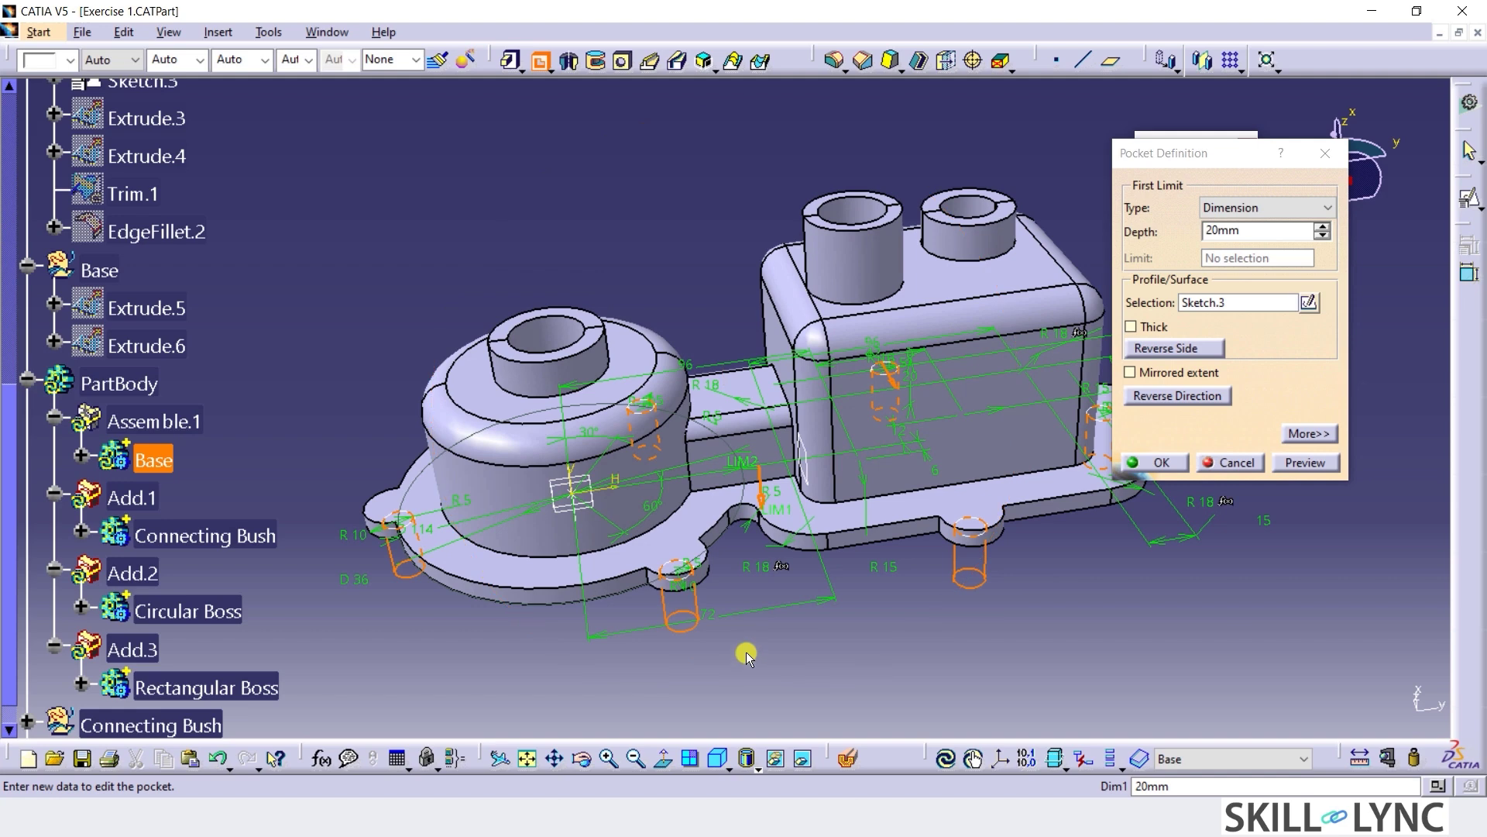
left_click(1192, 402)
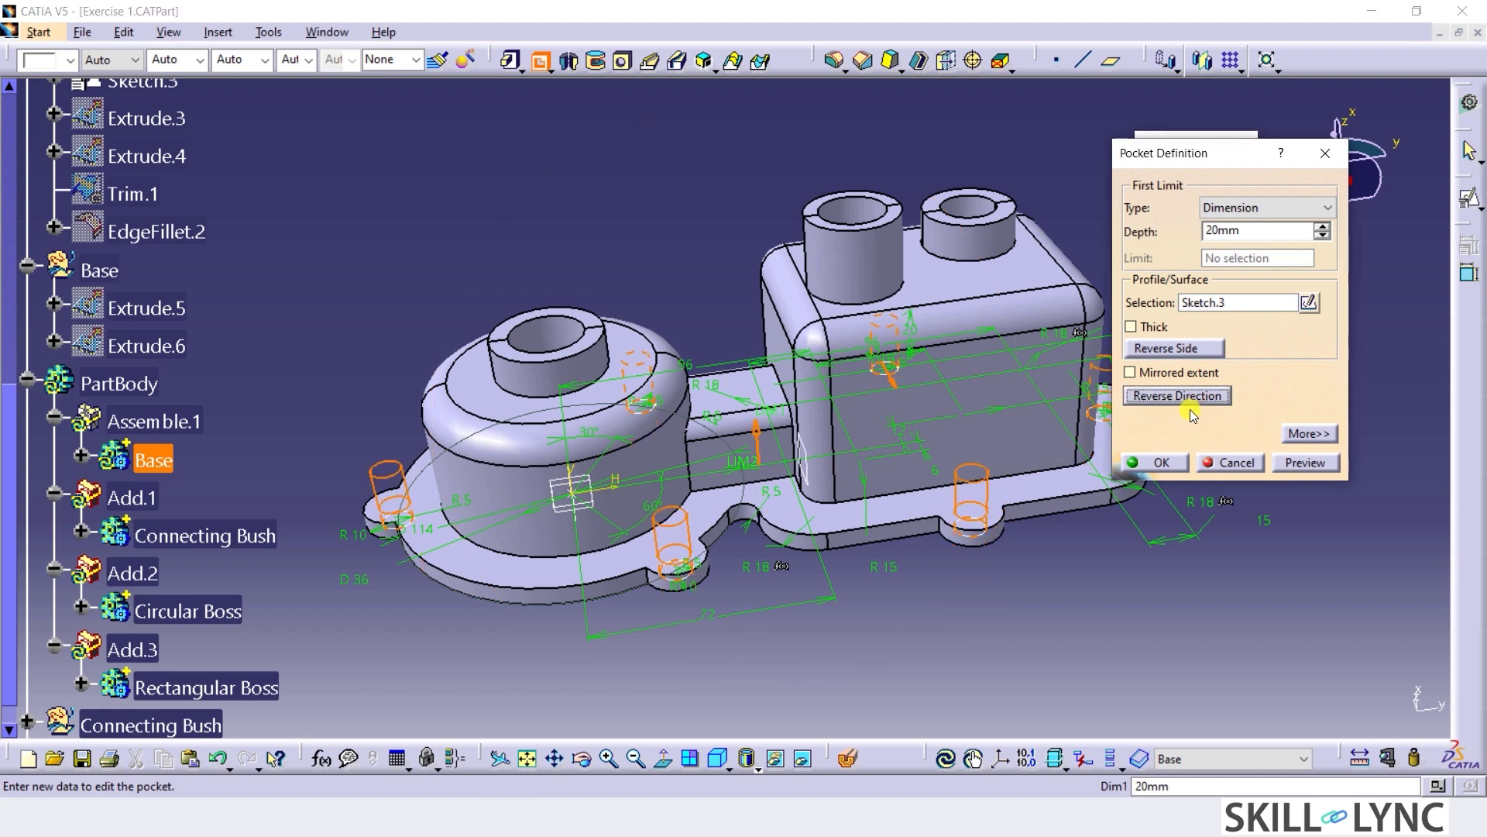
left_click(1160, 463)
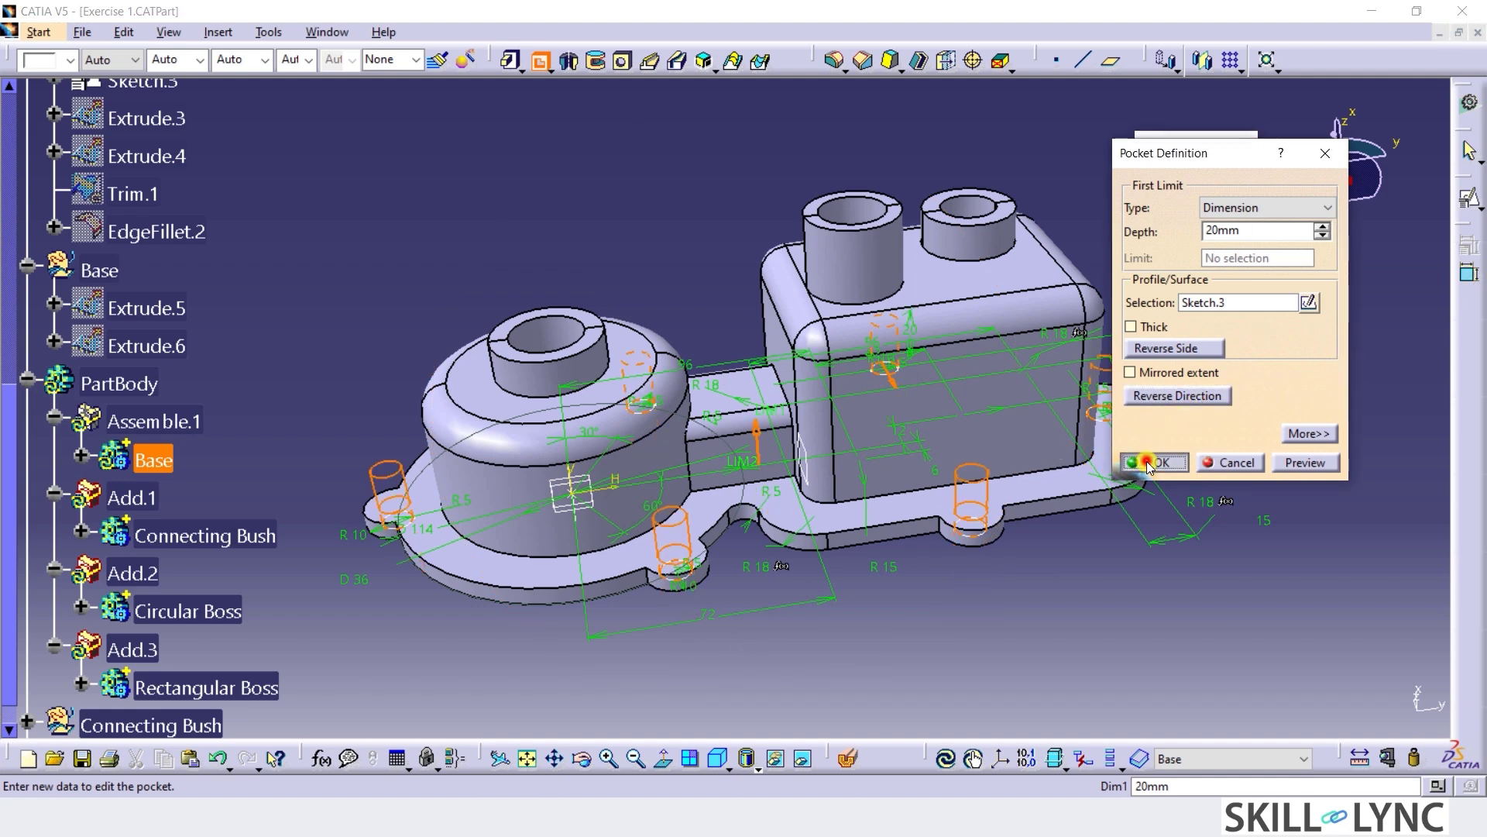
left_click(765, 592)
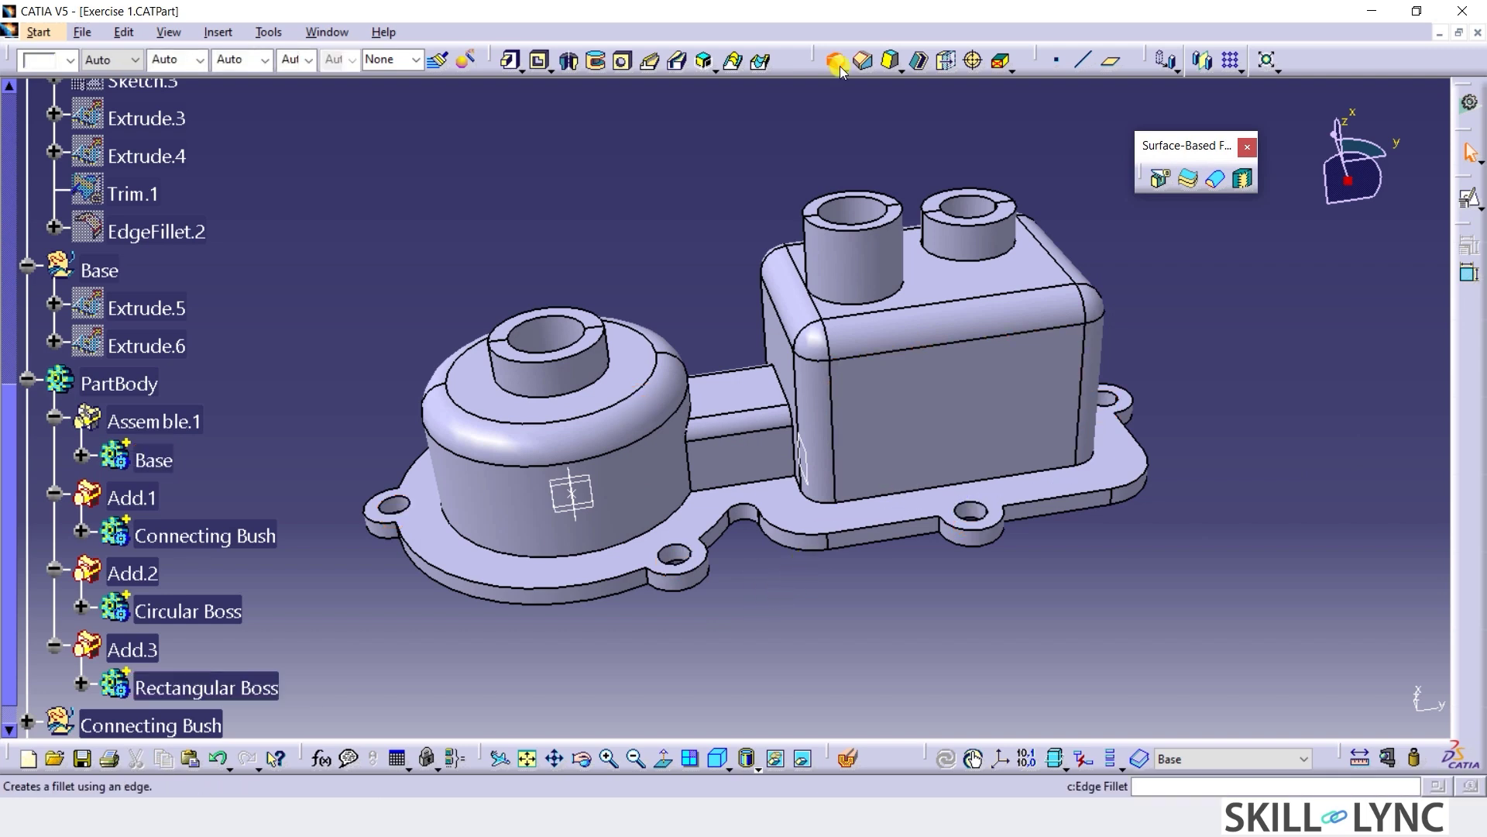
Make the PartBody the in-work object.
scroll(131, 624, "down", 1)
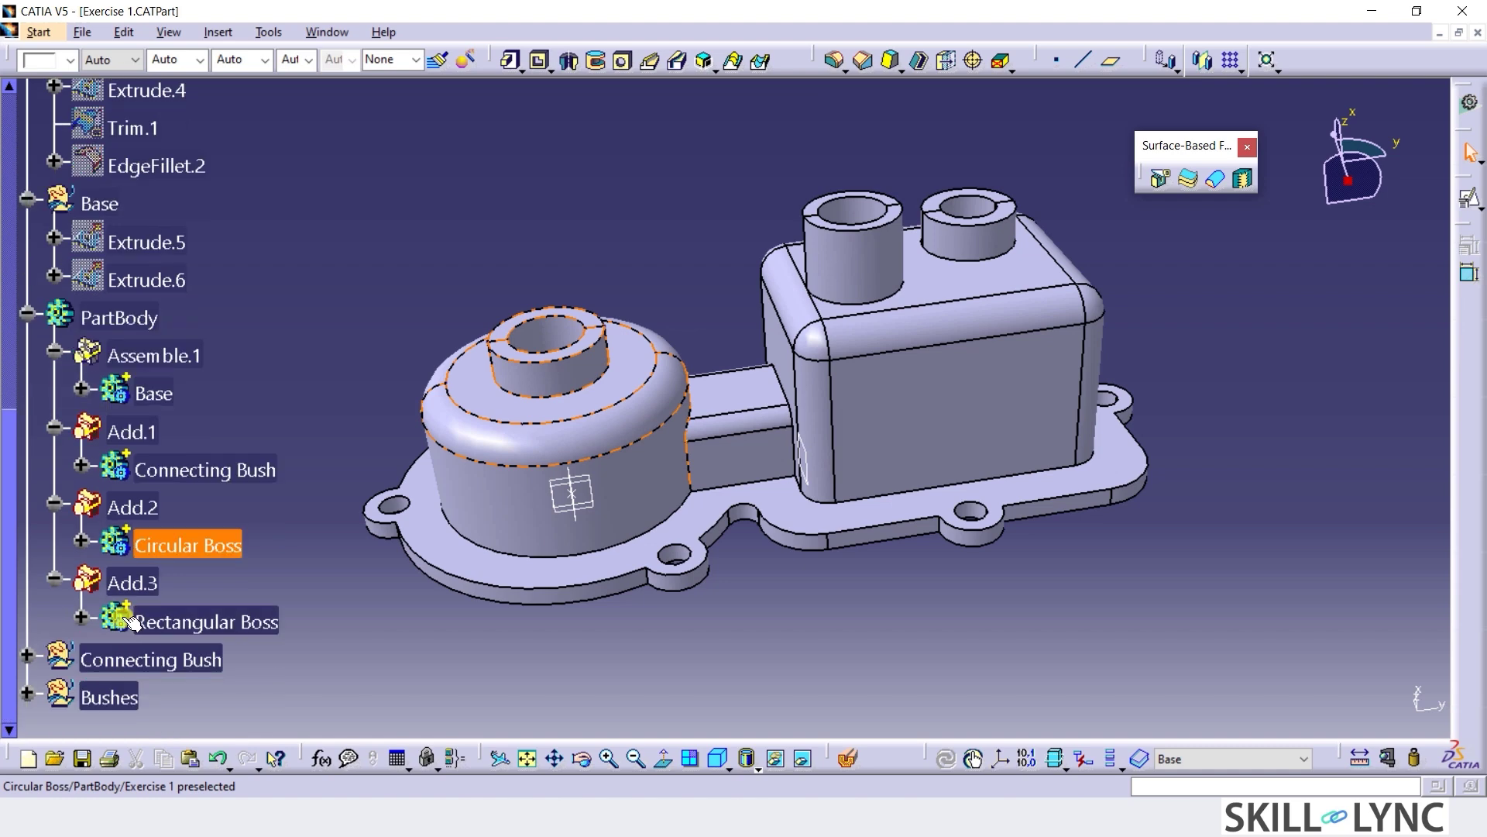
right_click(128, 318)
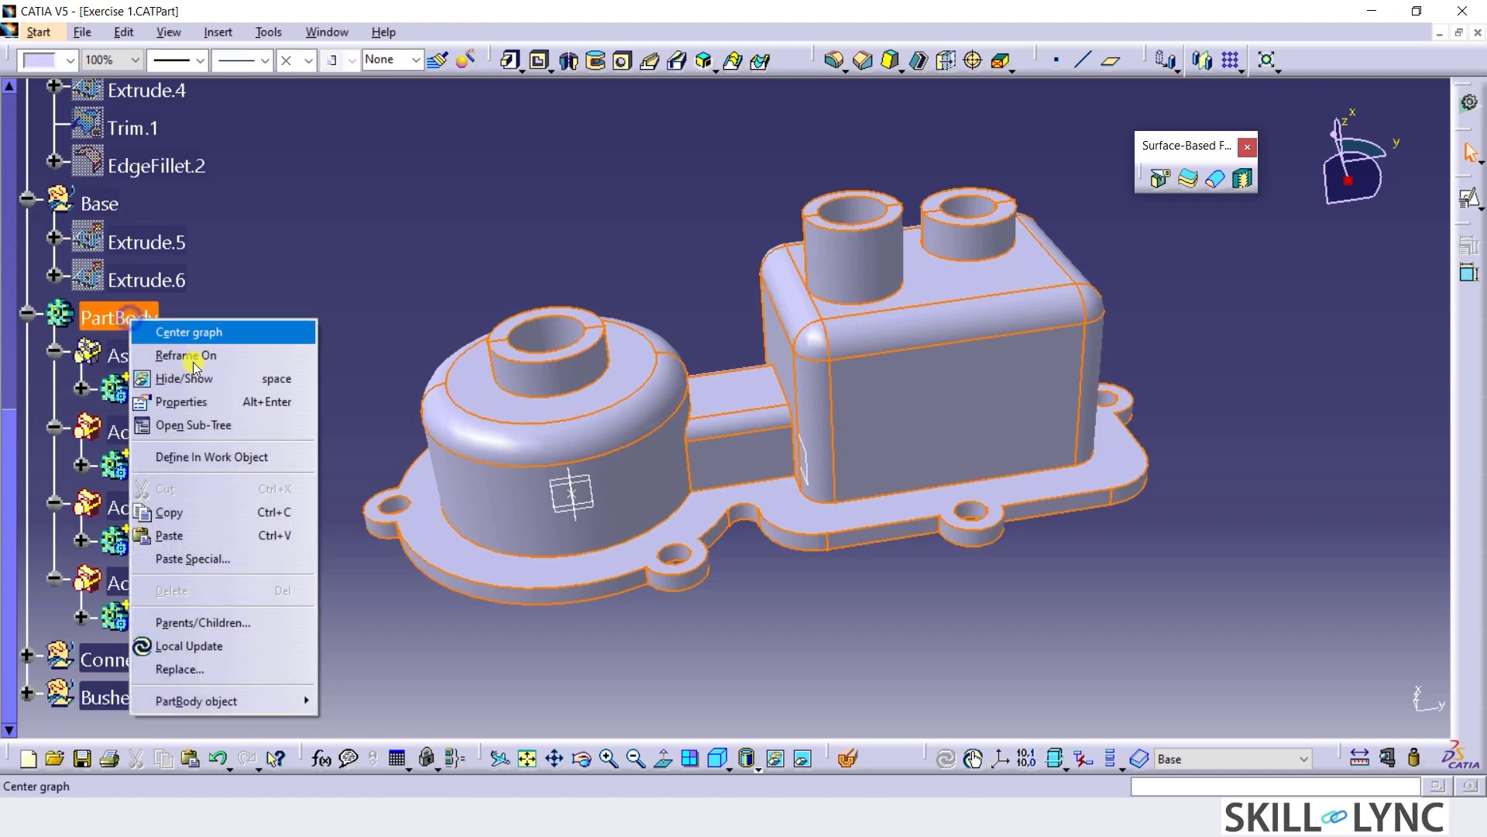
left_click(233, 463)
Start an Edge Fillet and select the edges where the circular boss, rectangular boss and both sides of the connecting bush meet the base.
left_click(834, 61)
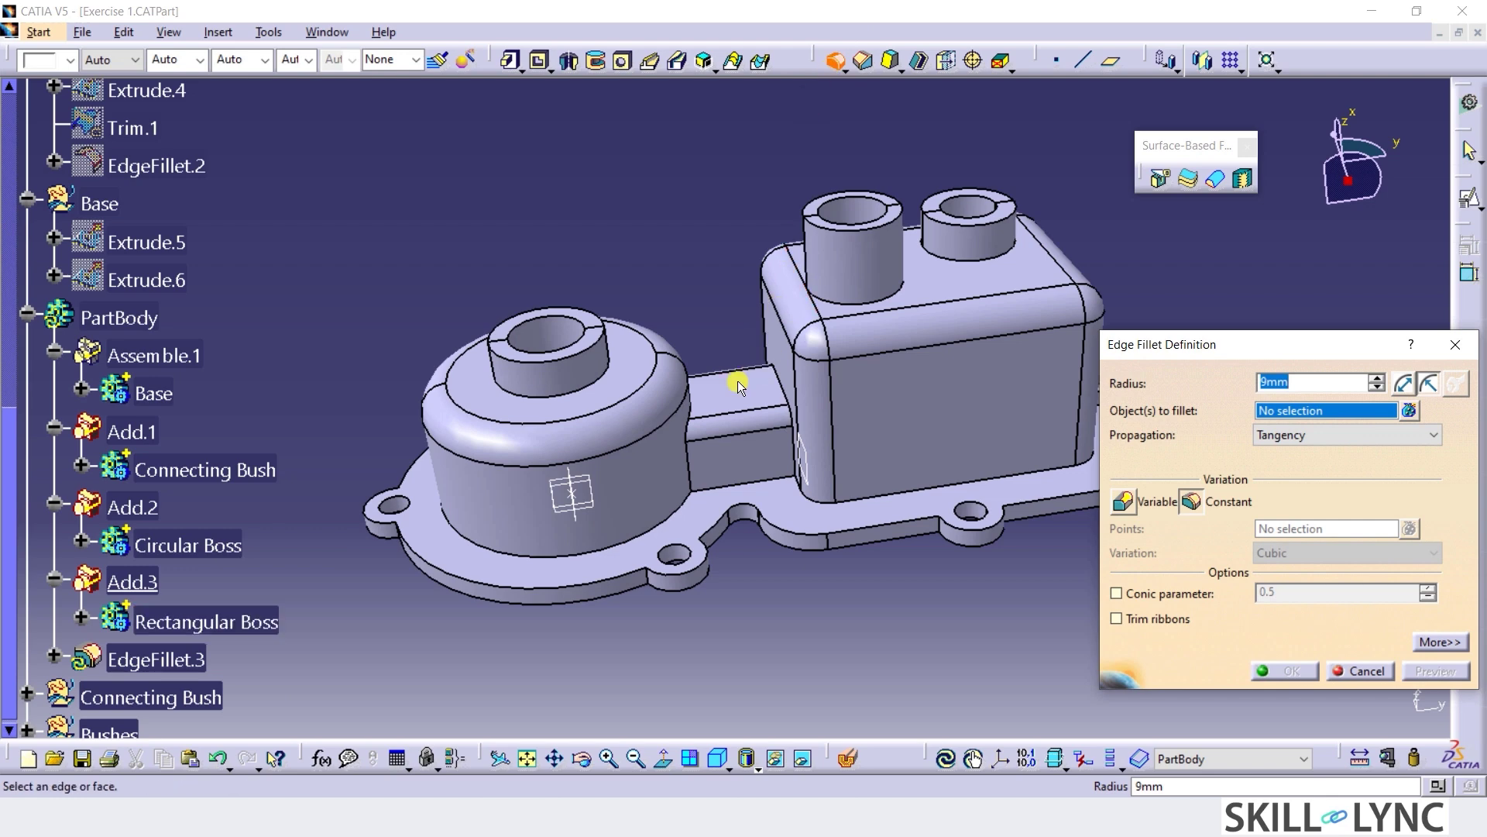
left_click(677, 512)
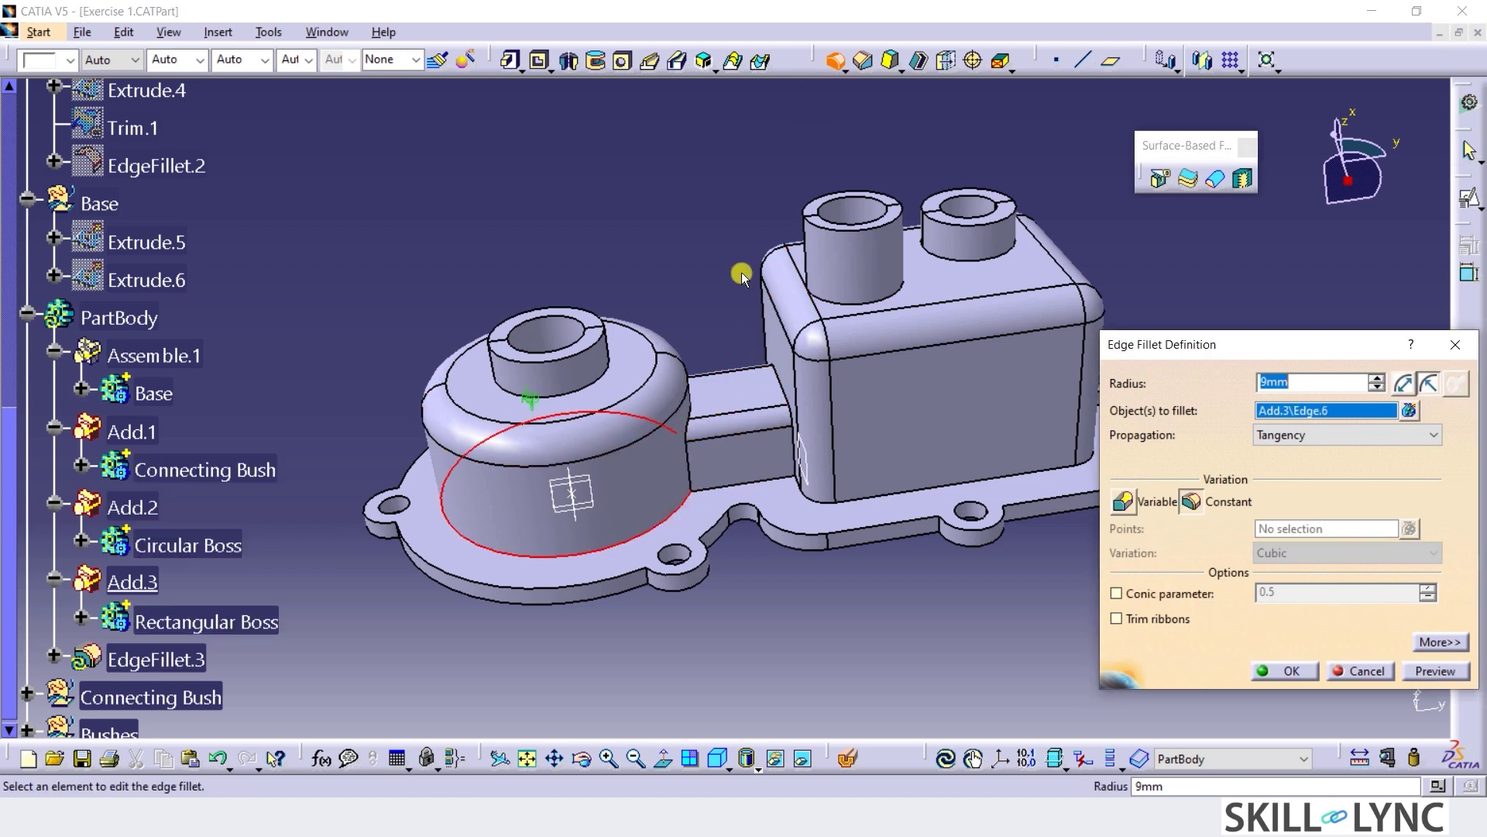
left_click(763, 481)
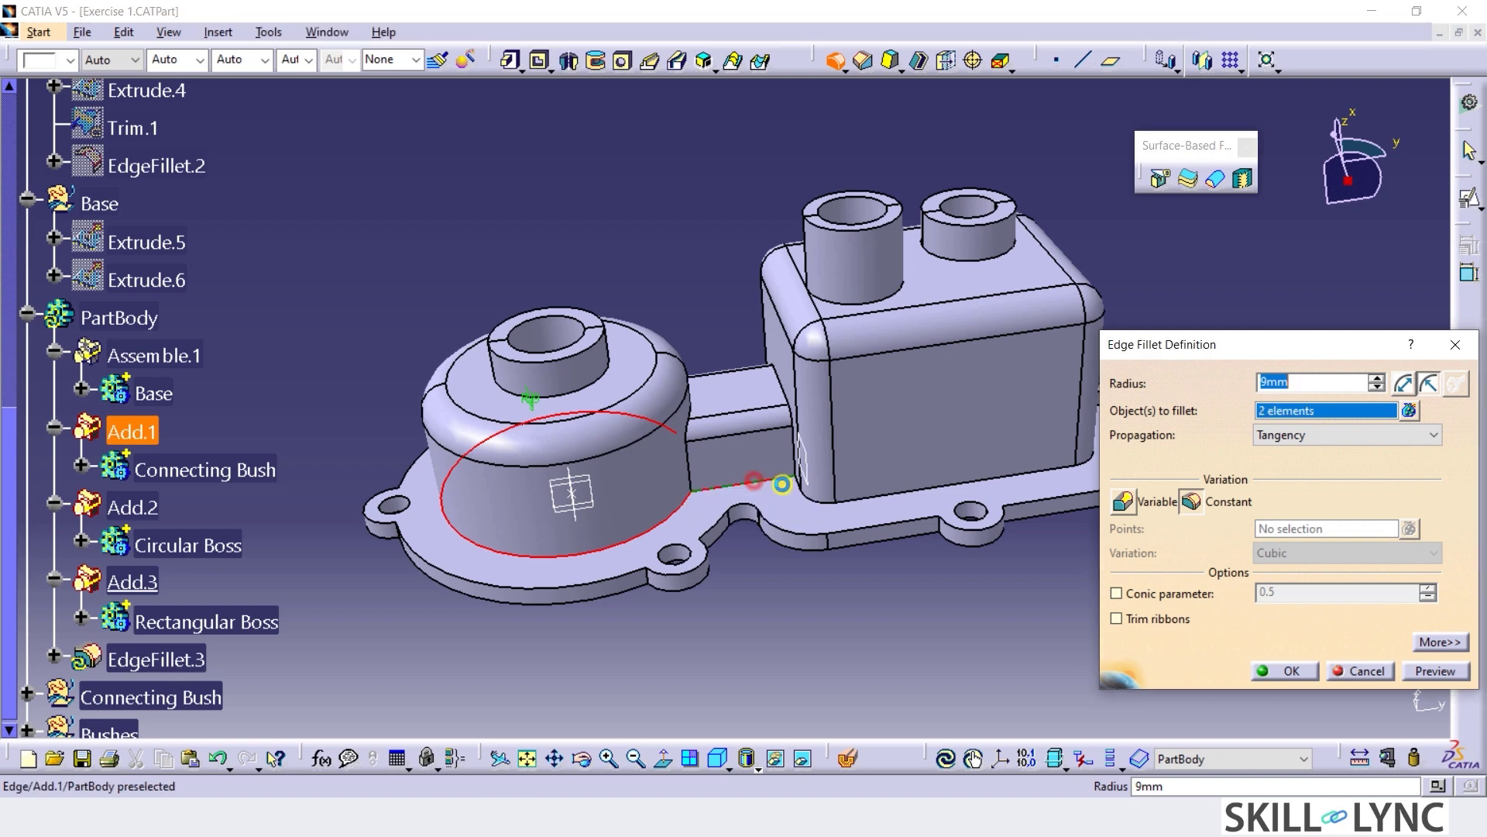
left_click(888, 493)
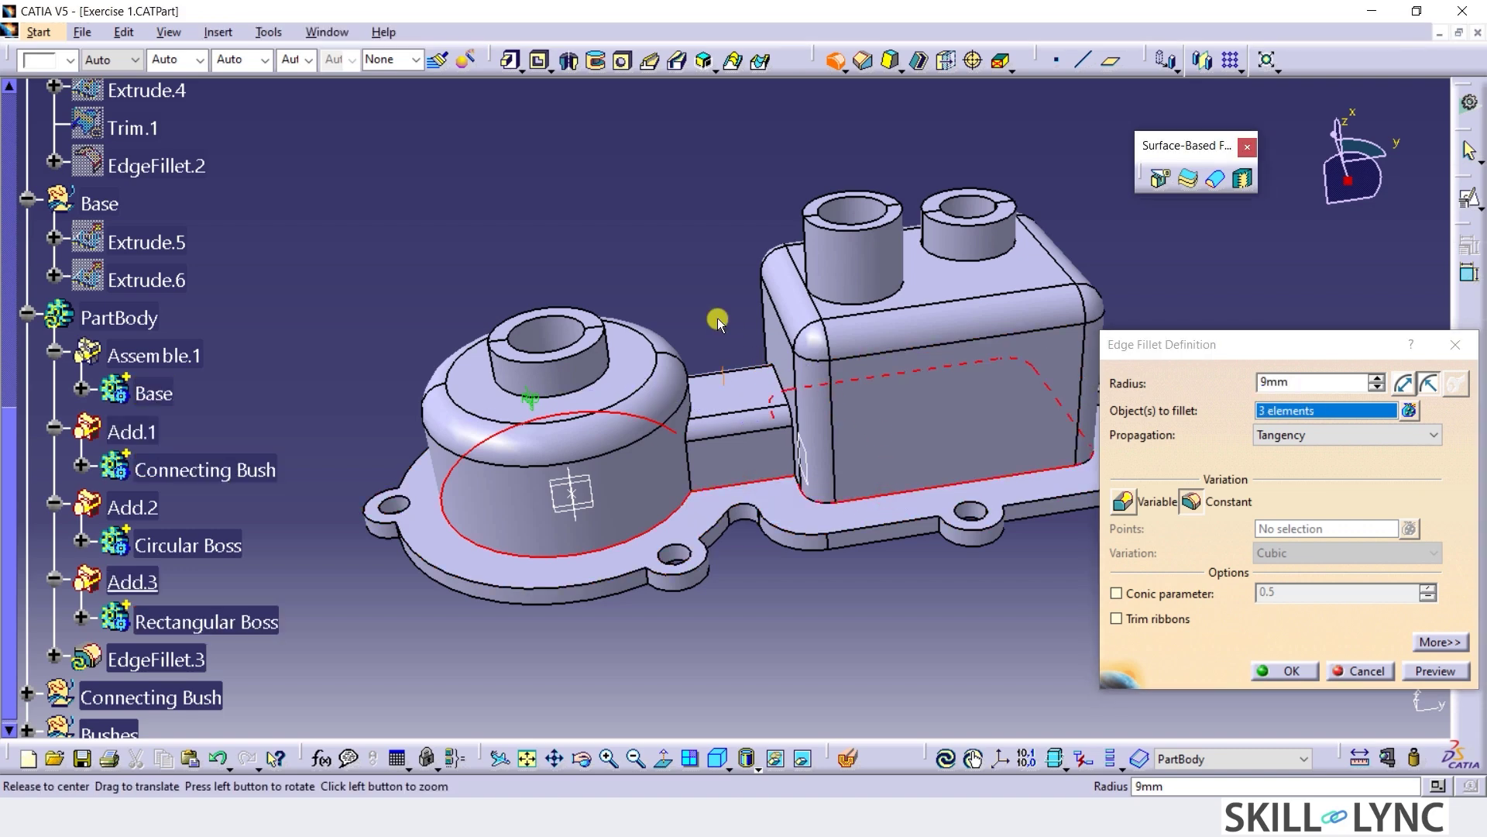
middle_click_drag(717, 318, 780, 690)
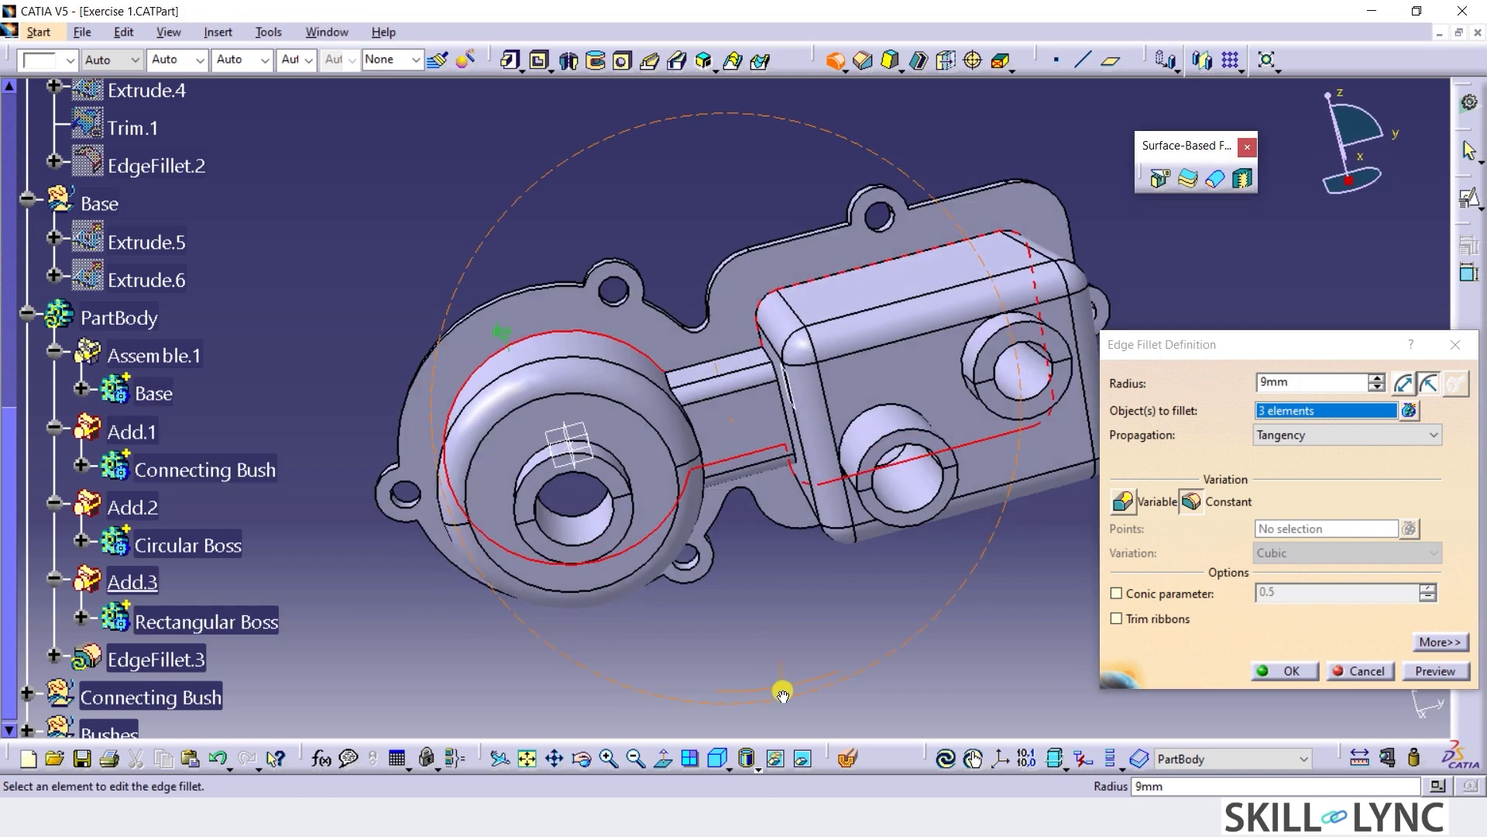
left_click(740, 376)
Add the edges where the connecting bush joins the rectangular boss and the circular boss to the fillet selection.
middle_click_drag(806, 593, 707, 156)
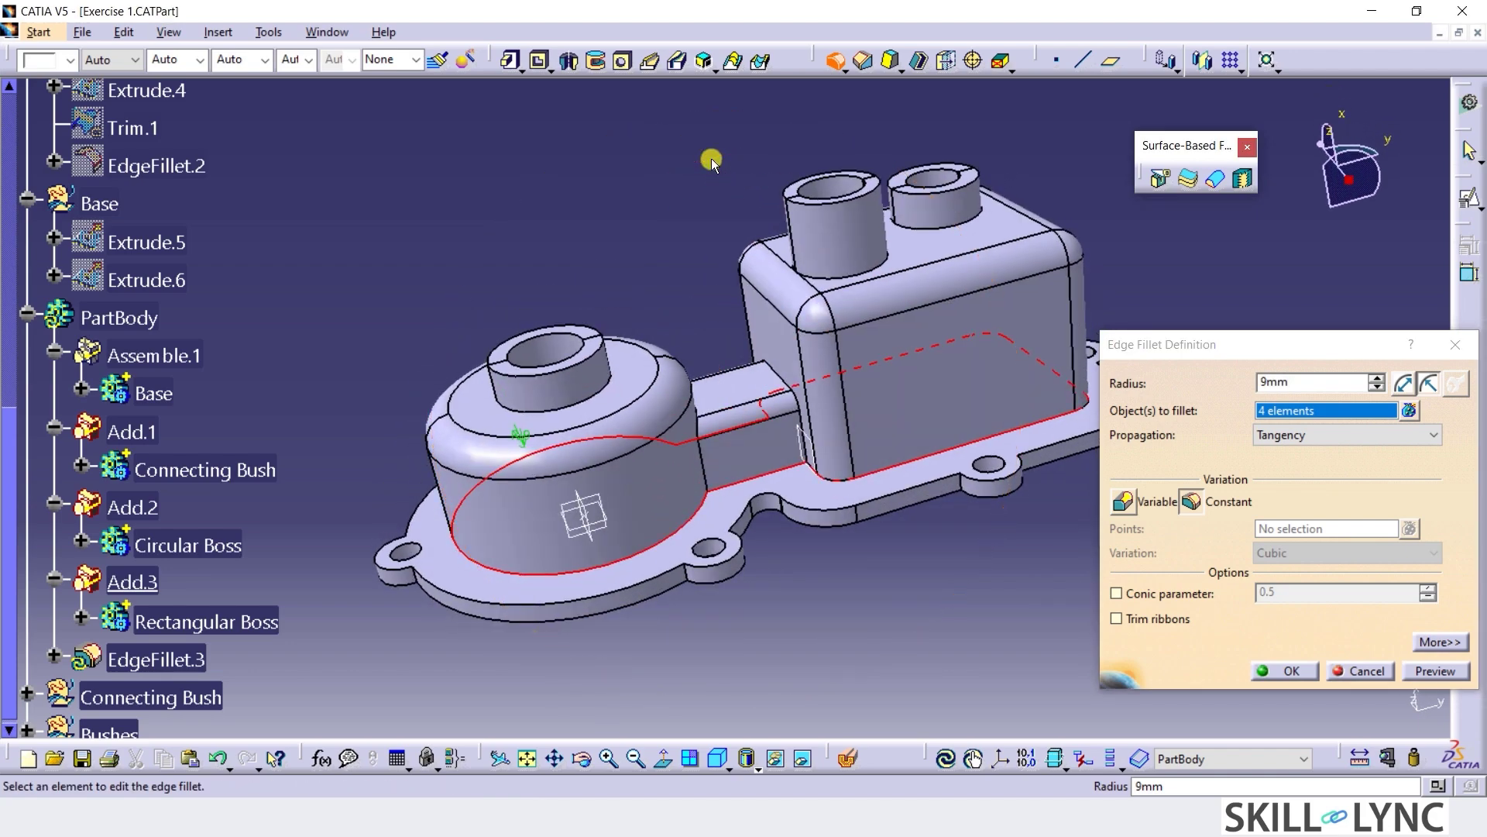
left_click(775, 380)
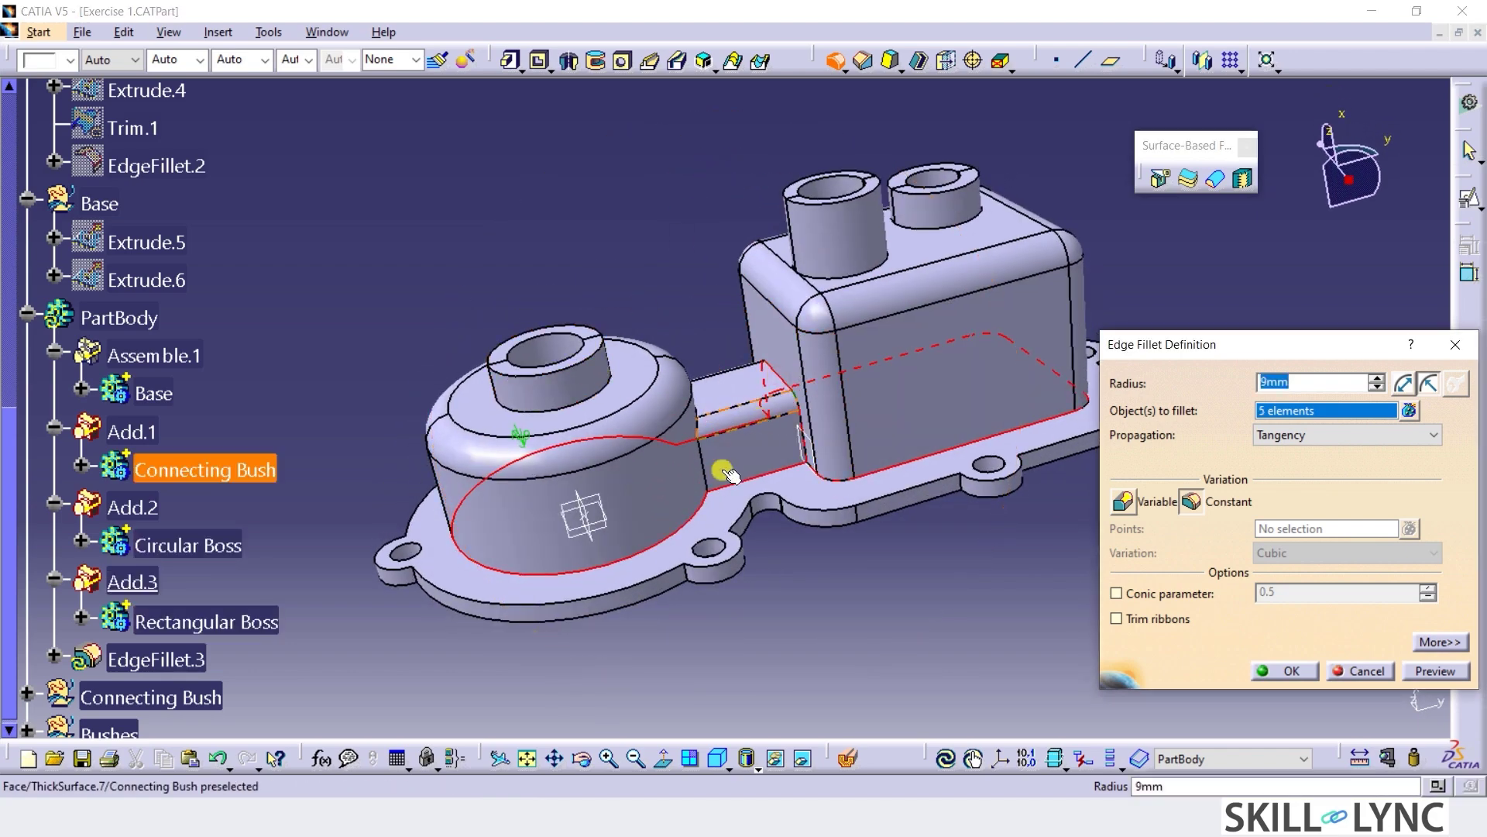
middle_click_drag(801, 552, 684, 415)
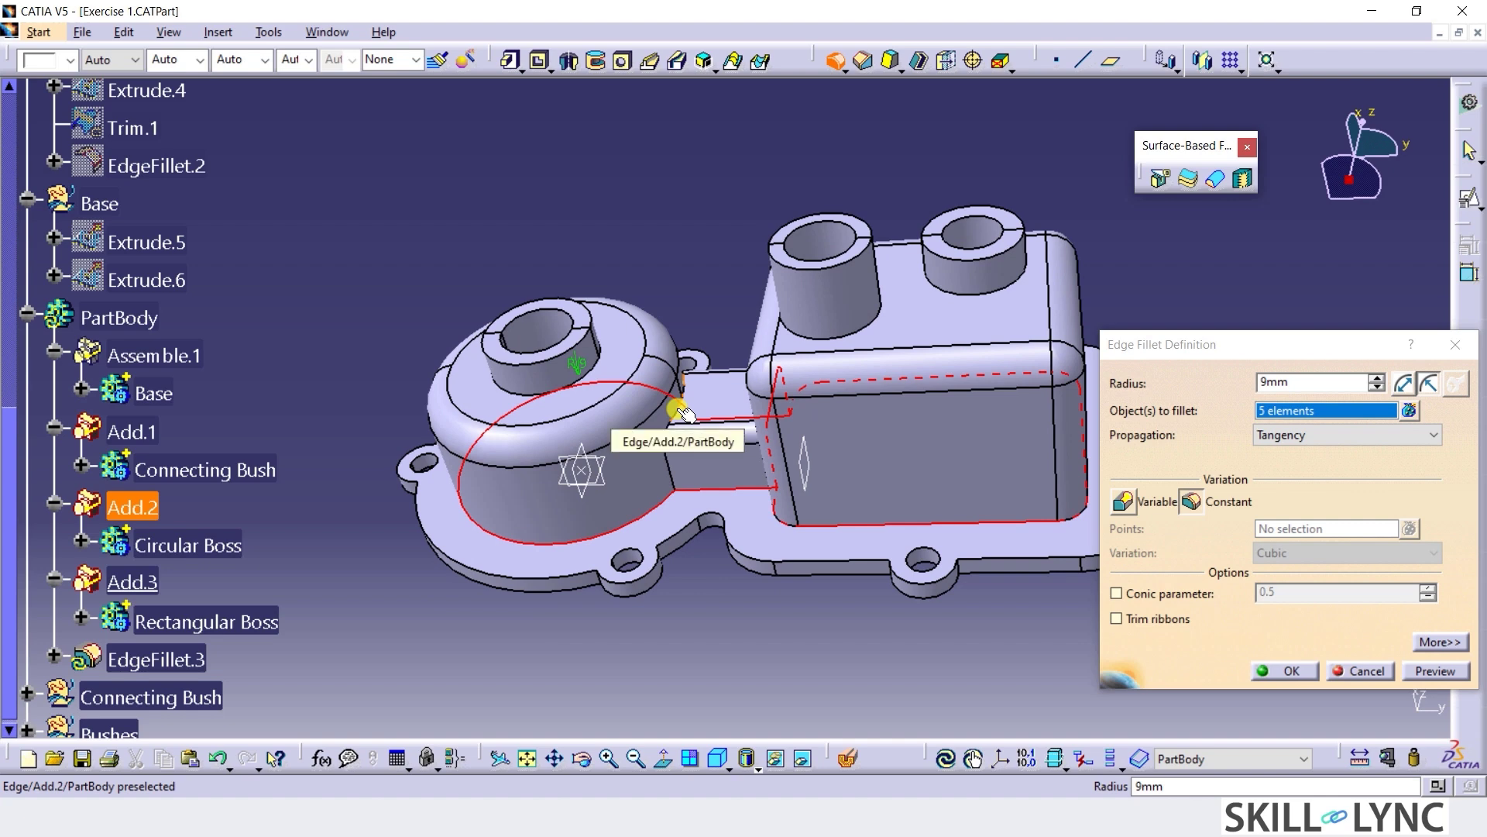
left_click(685, 413)
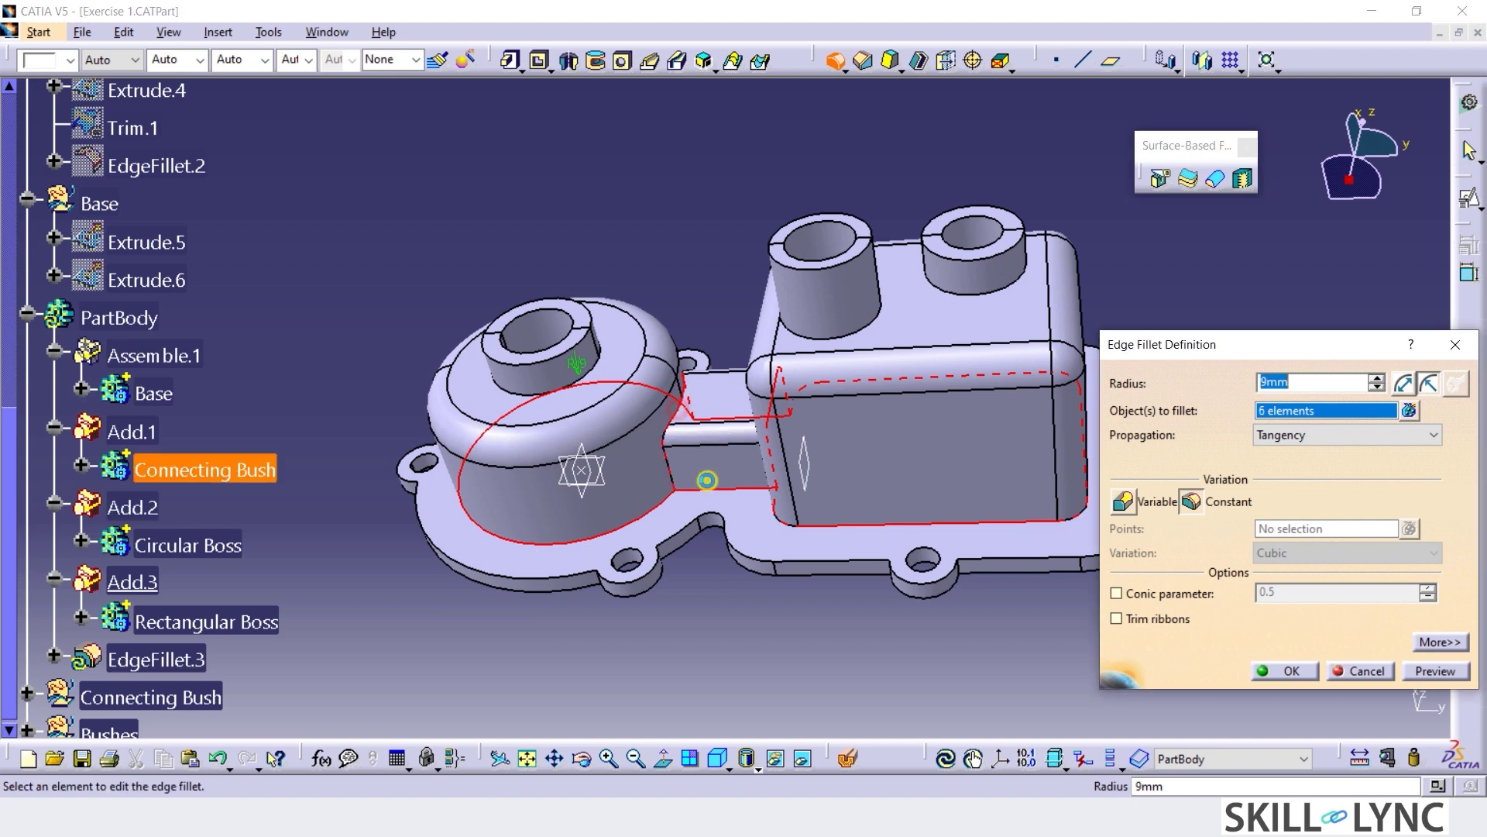
Add the bottom edges of the three cylindrical bushes on top of the bosses to the fillet selection and preview the fillet.
left_click(524, 399)
left_click(871, 316)
left_click(988, 299)
left_click(1424, 673)
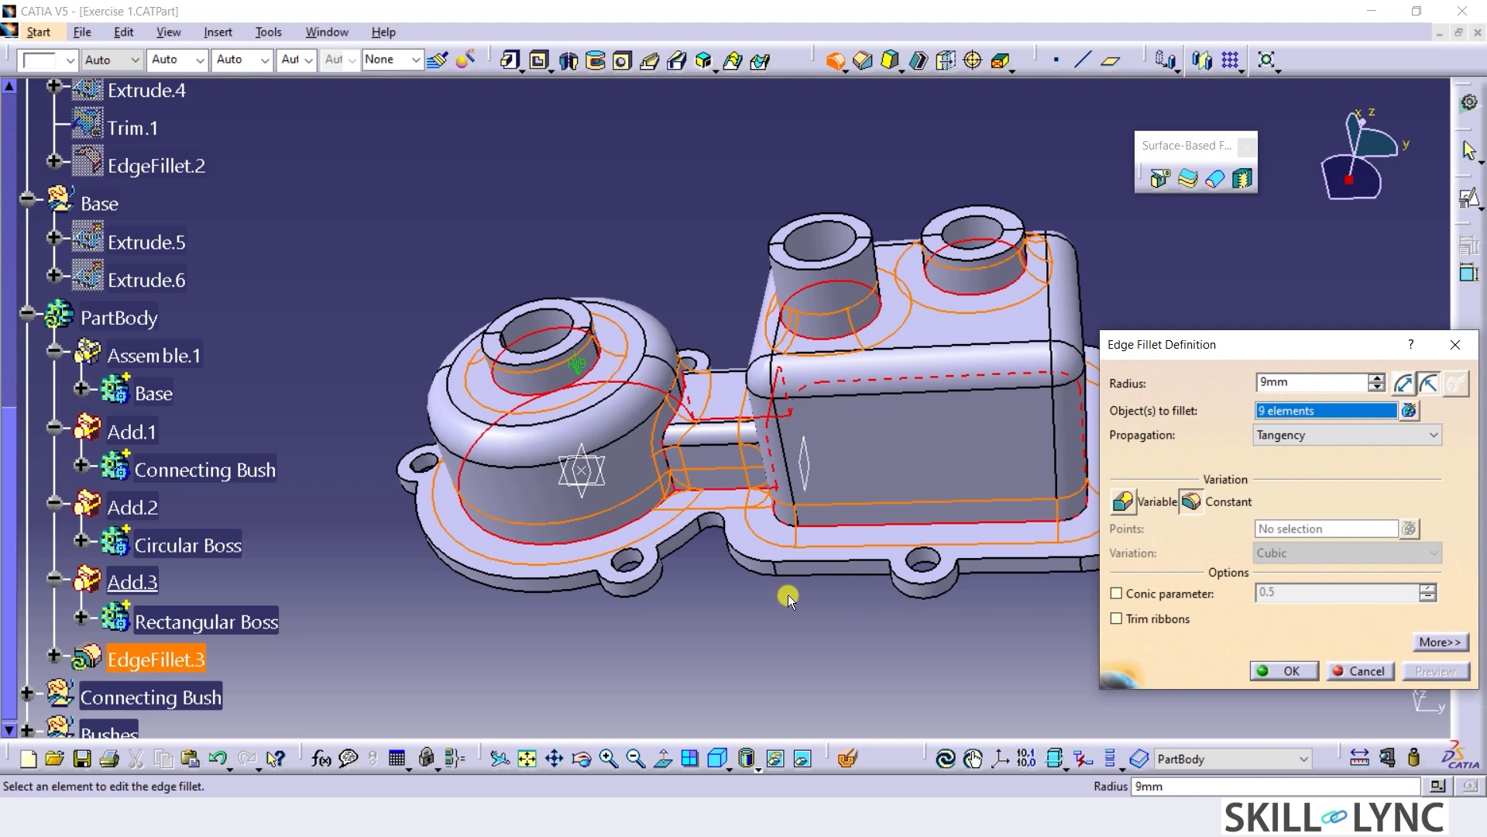
middle_click_drag(688, 595, 770, 453)
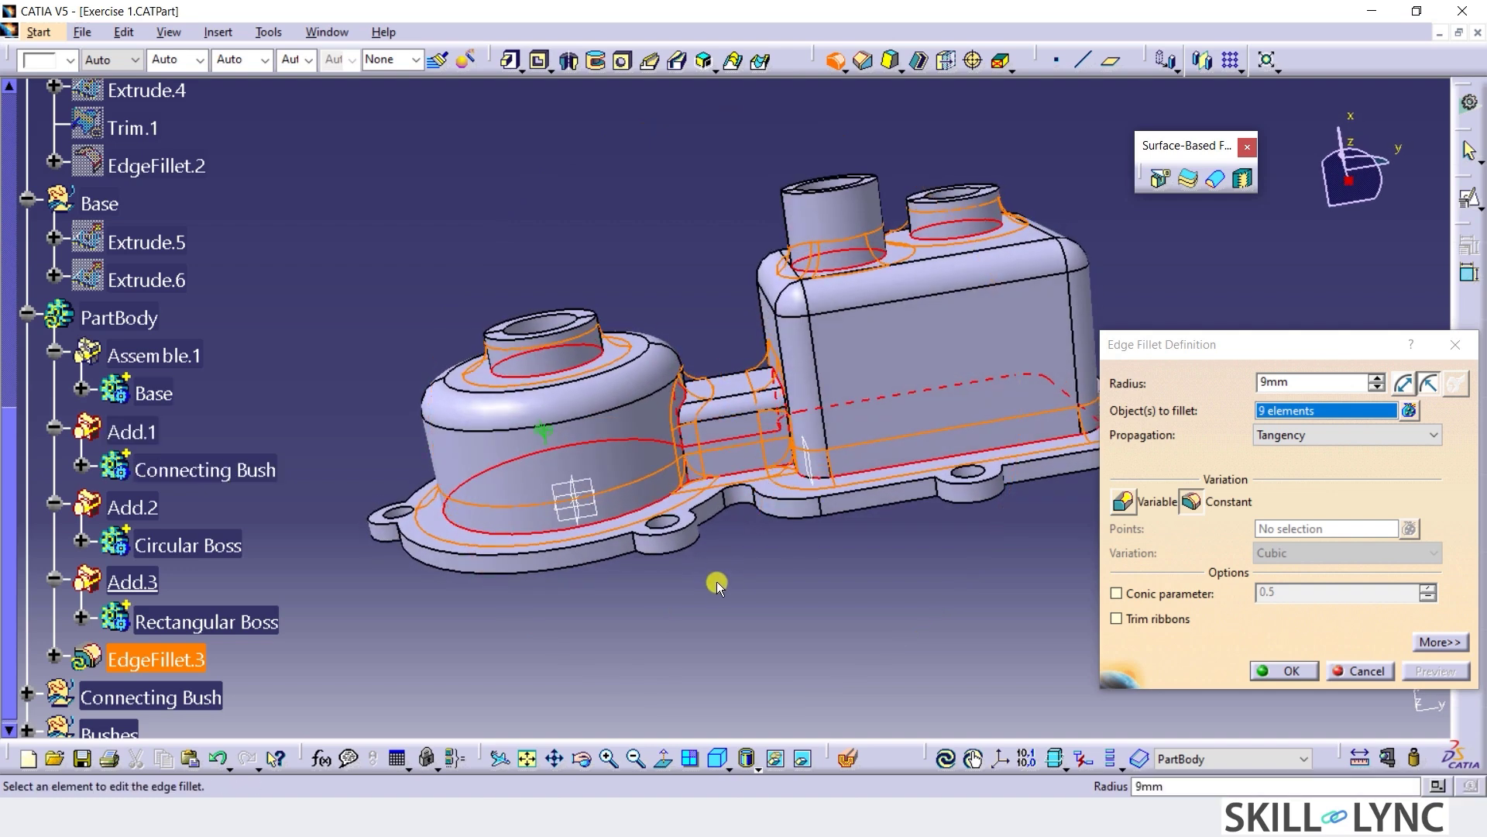
Set the edge fillet's radius to 3 mm and apply it to the selected edges.
left_click(1203, 353)
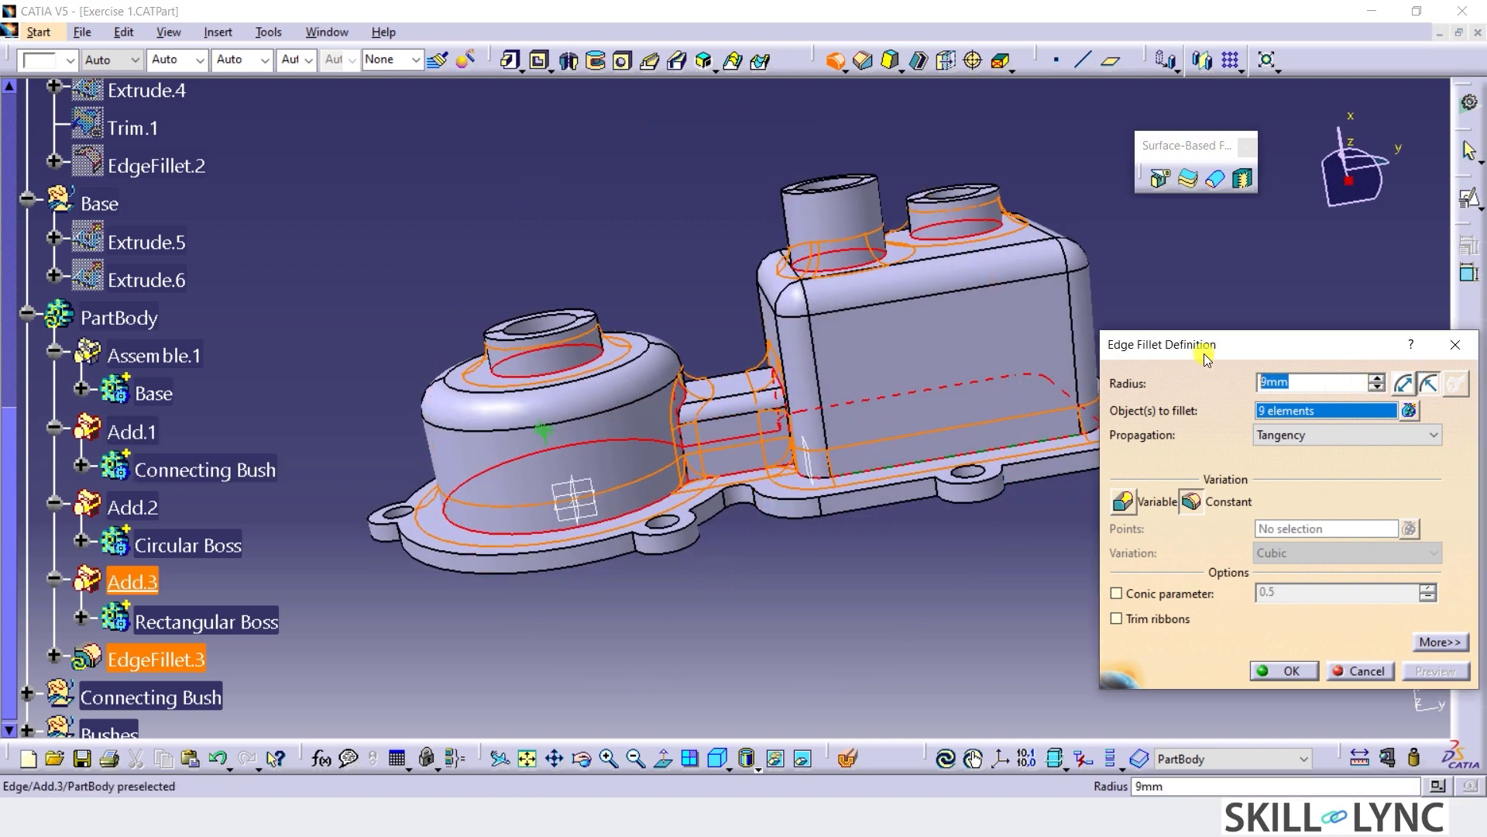
type("3")
left_click(983, 585)
left_click(1275, 671)
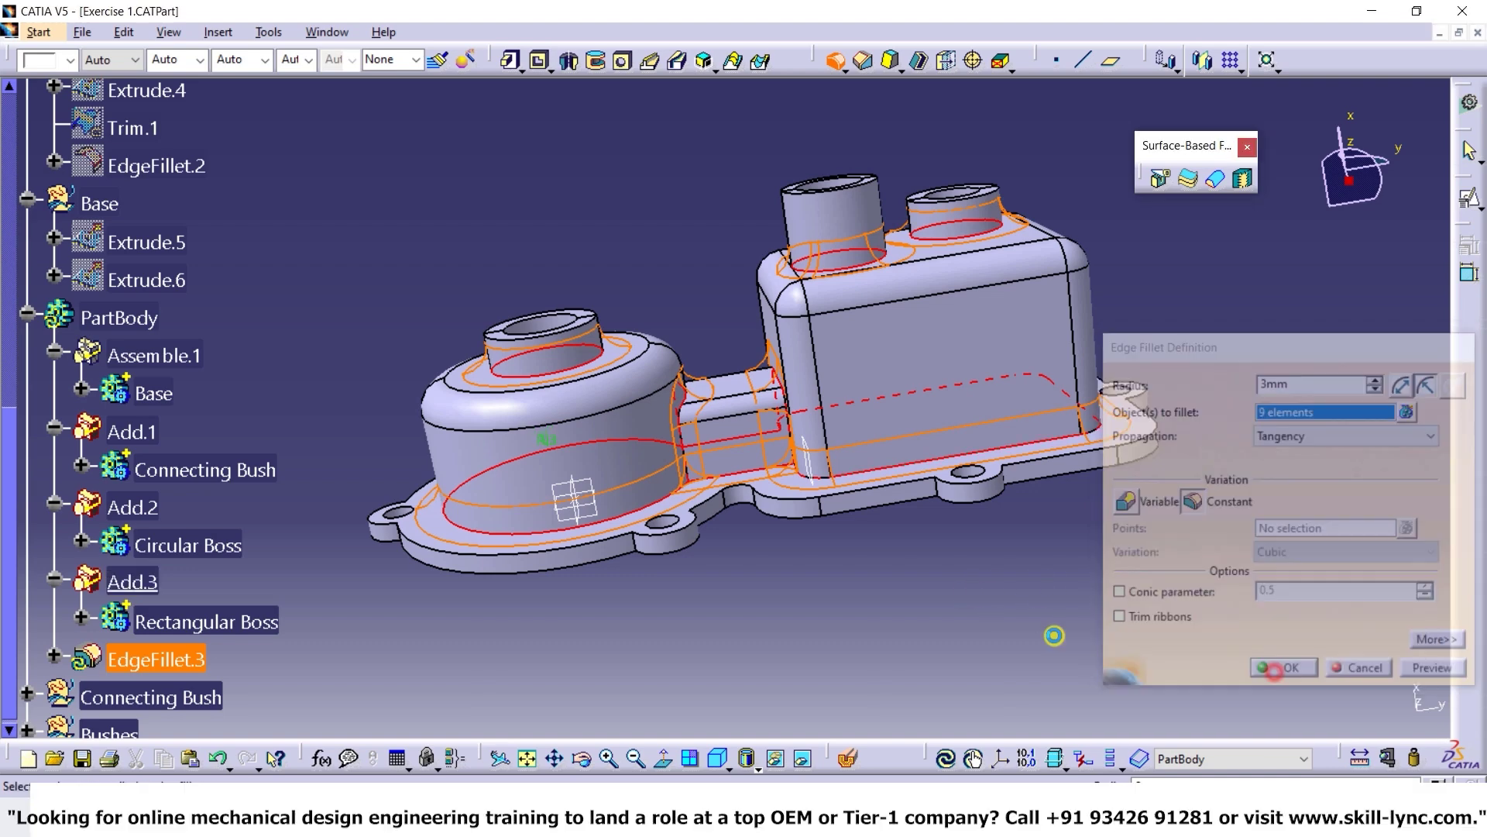
left_click(720, 571)
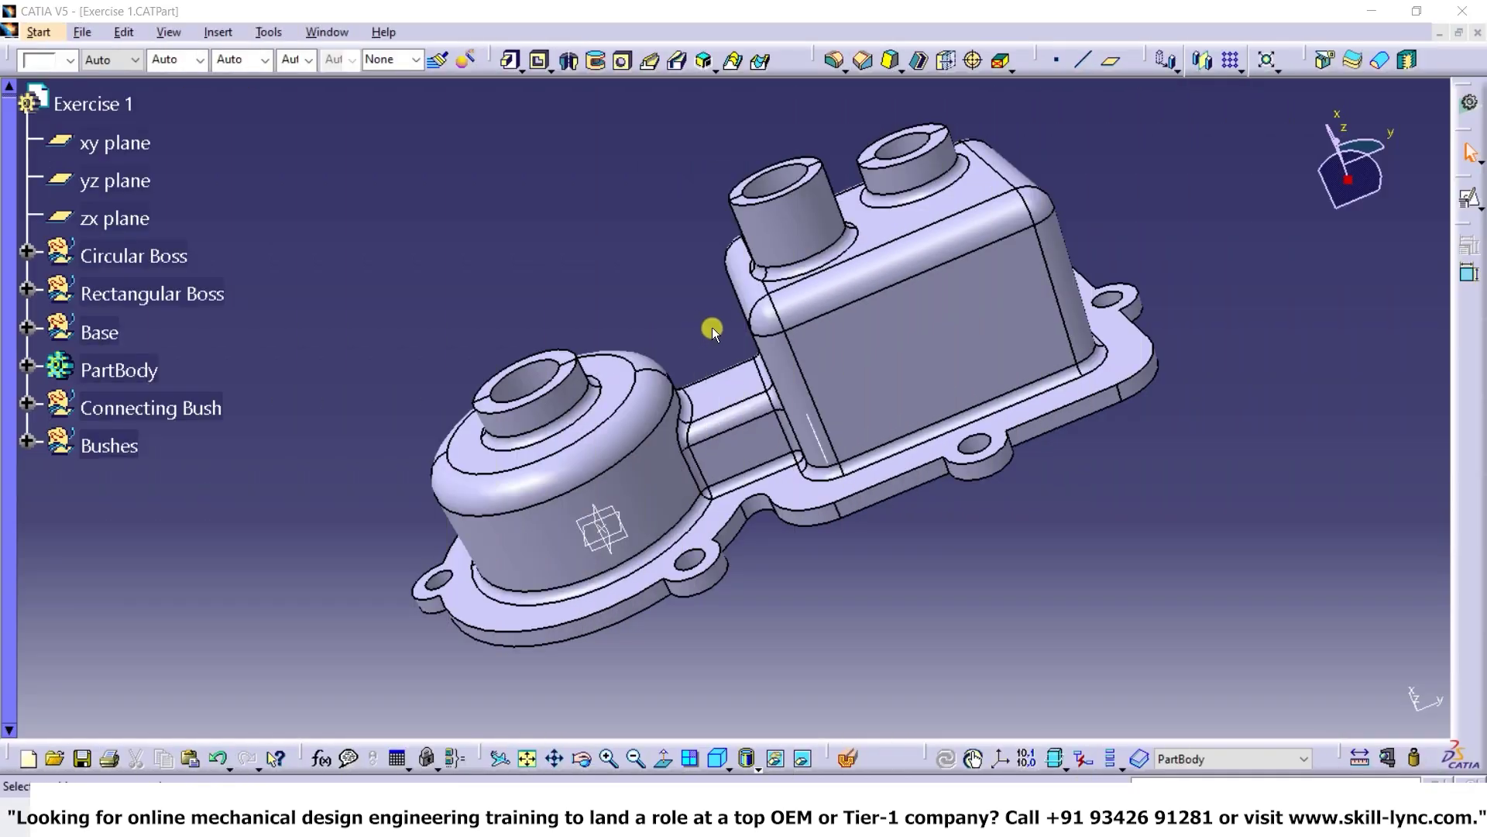
Create a new drawing in the Drafting workbench with an empty sheet, Standard ISO, format A0 ISO, scale 1:1.
left_click(39, 32)
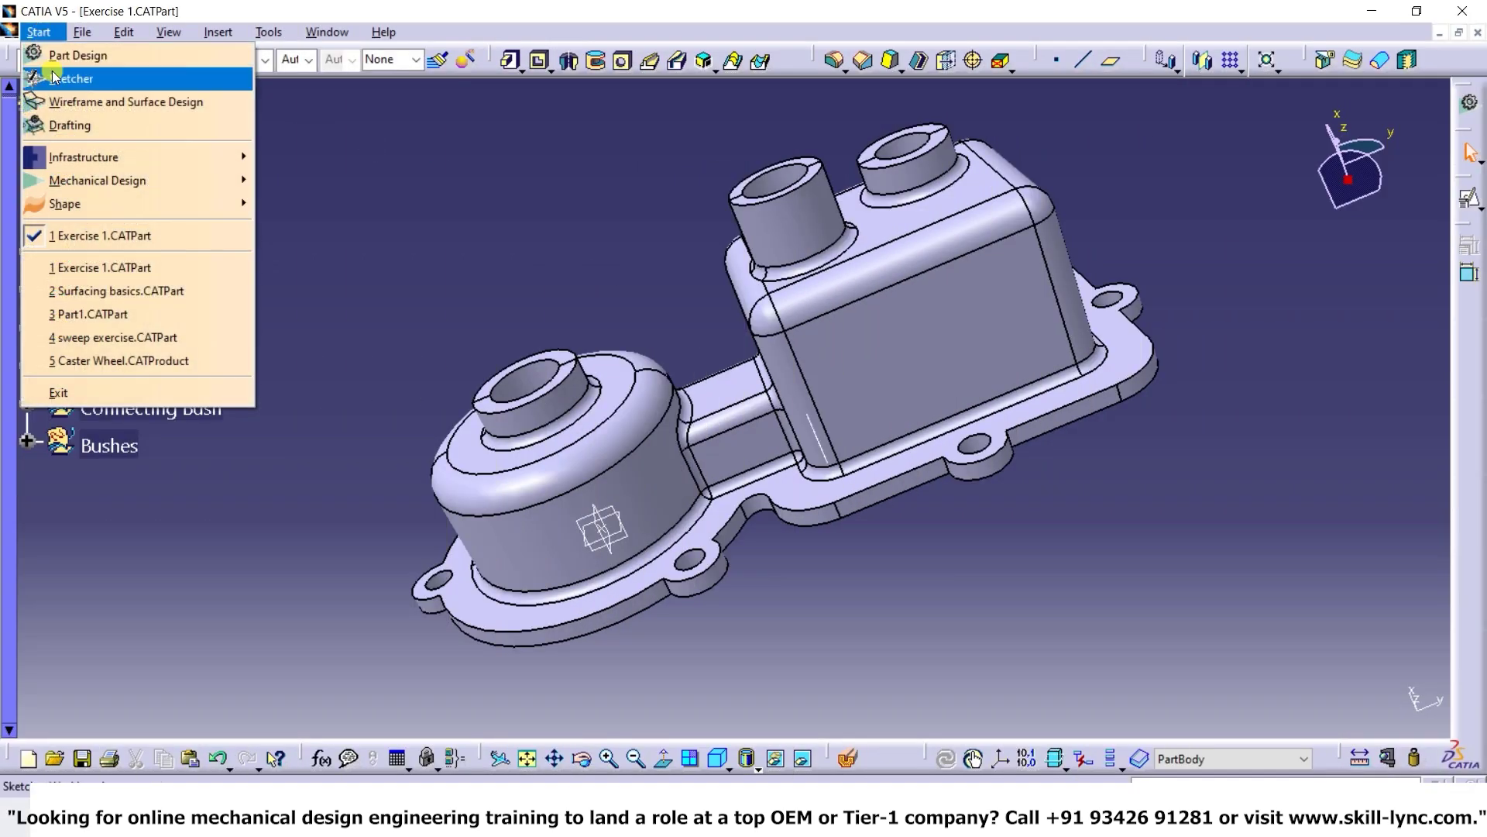
mouse_move(128, 181)
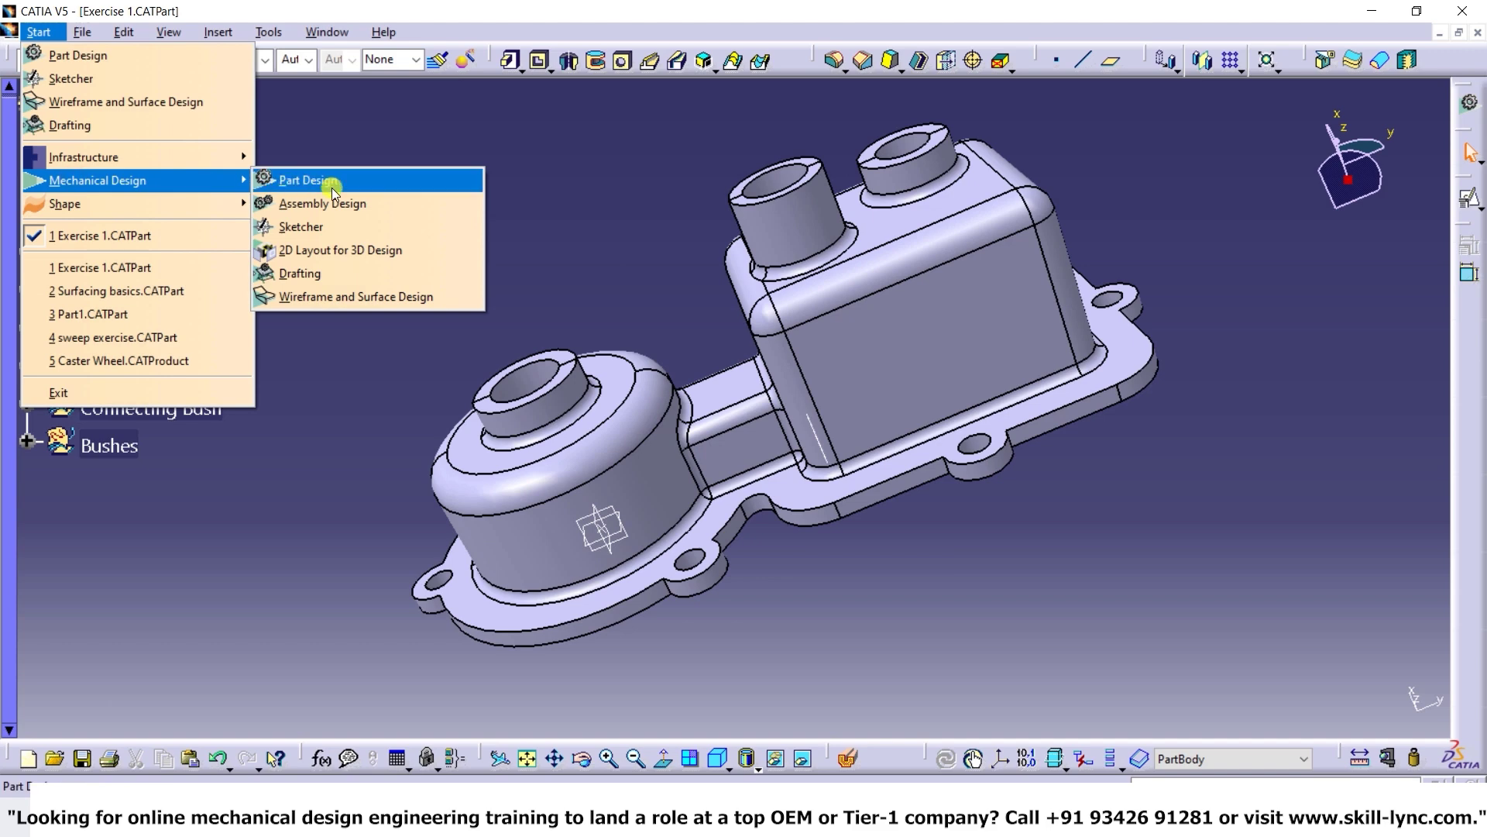
left_click(319, 271)
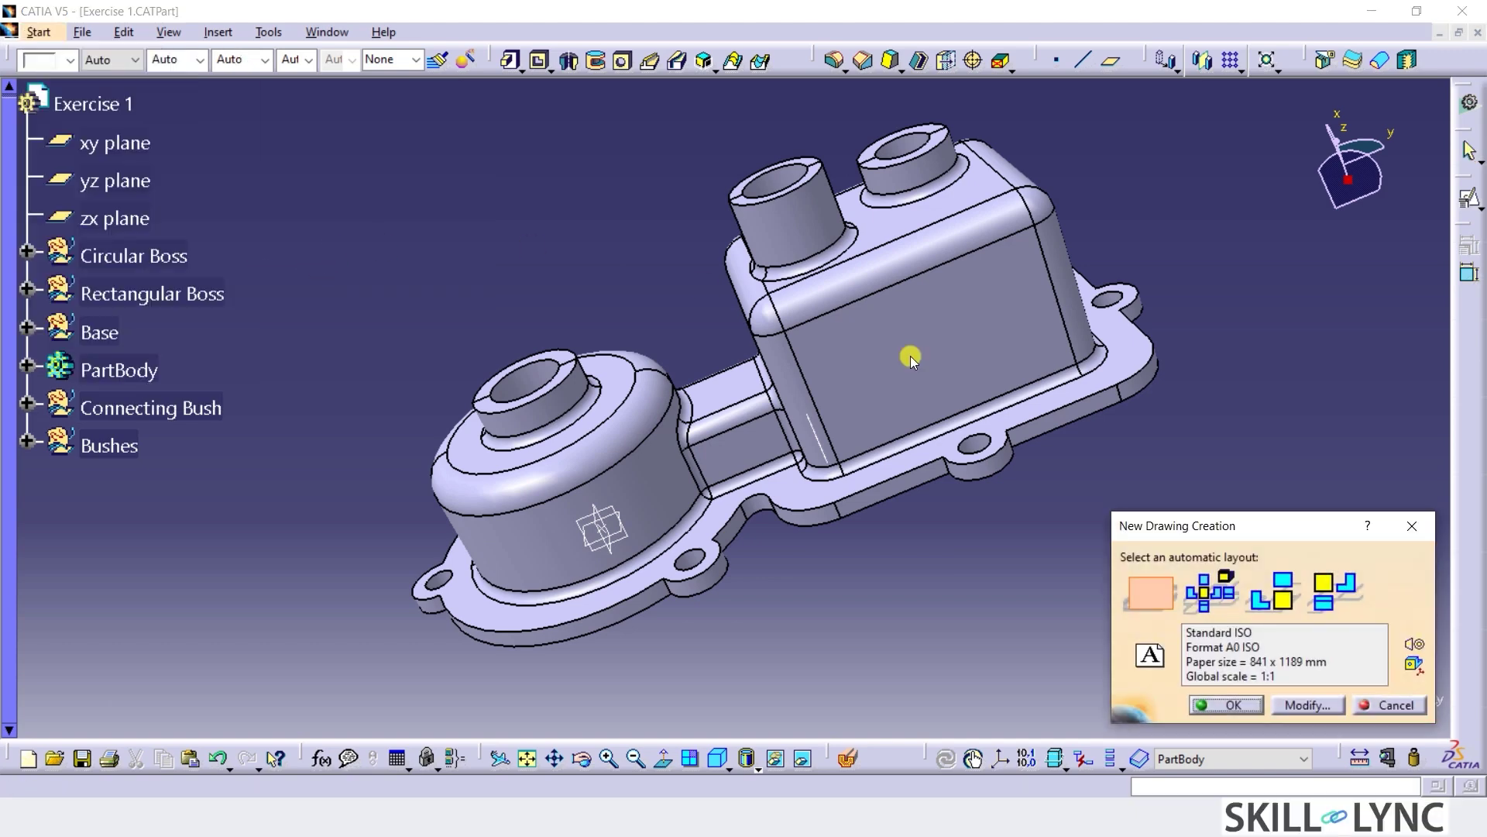
left_click(1140, 599)
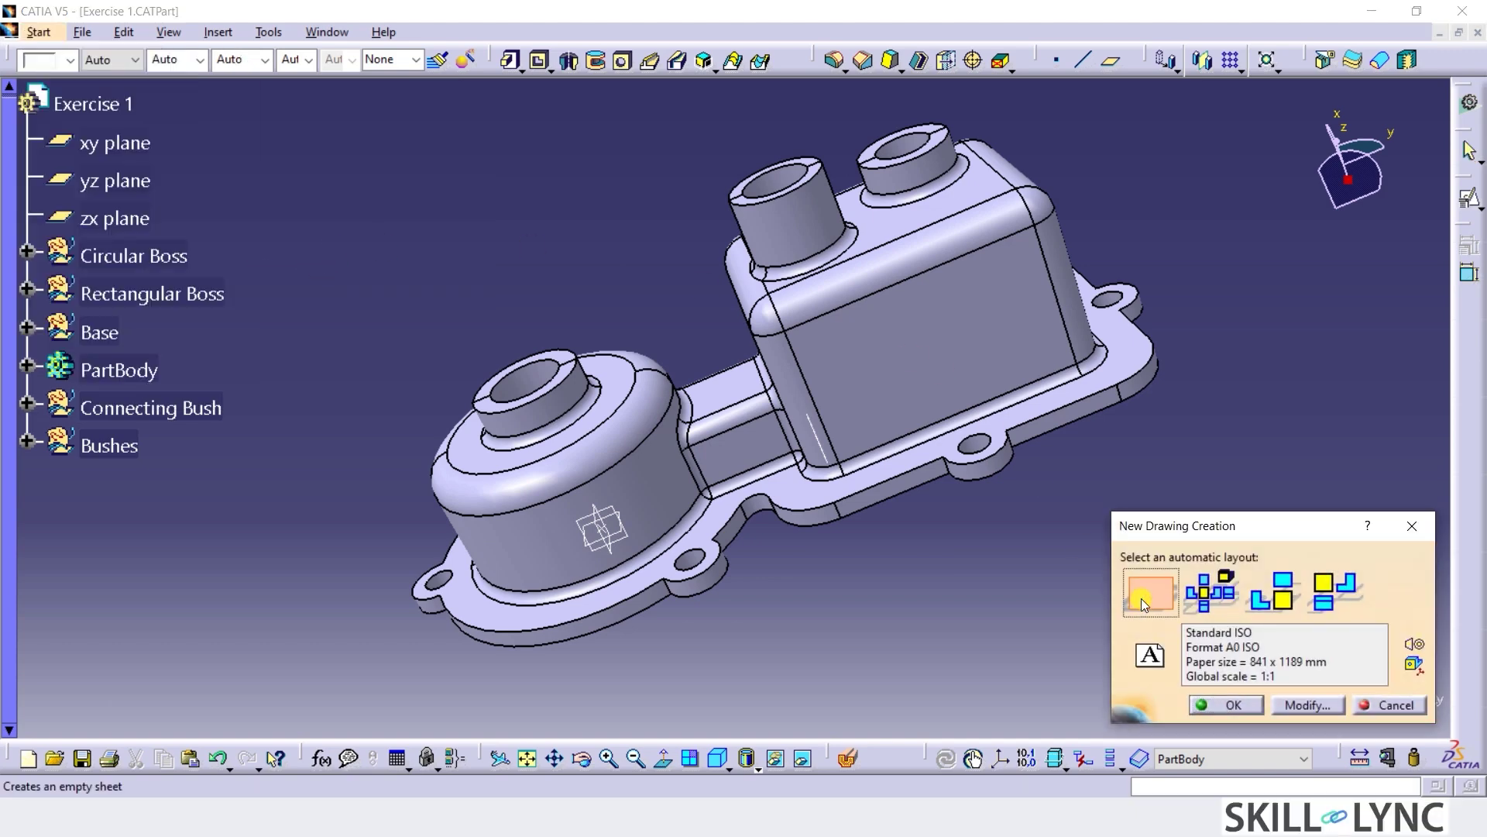
left_click(1244, 706)
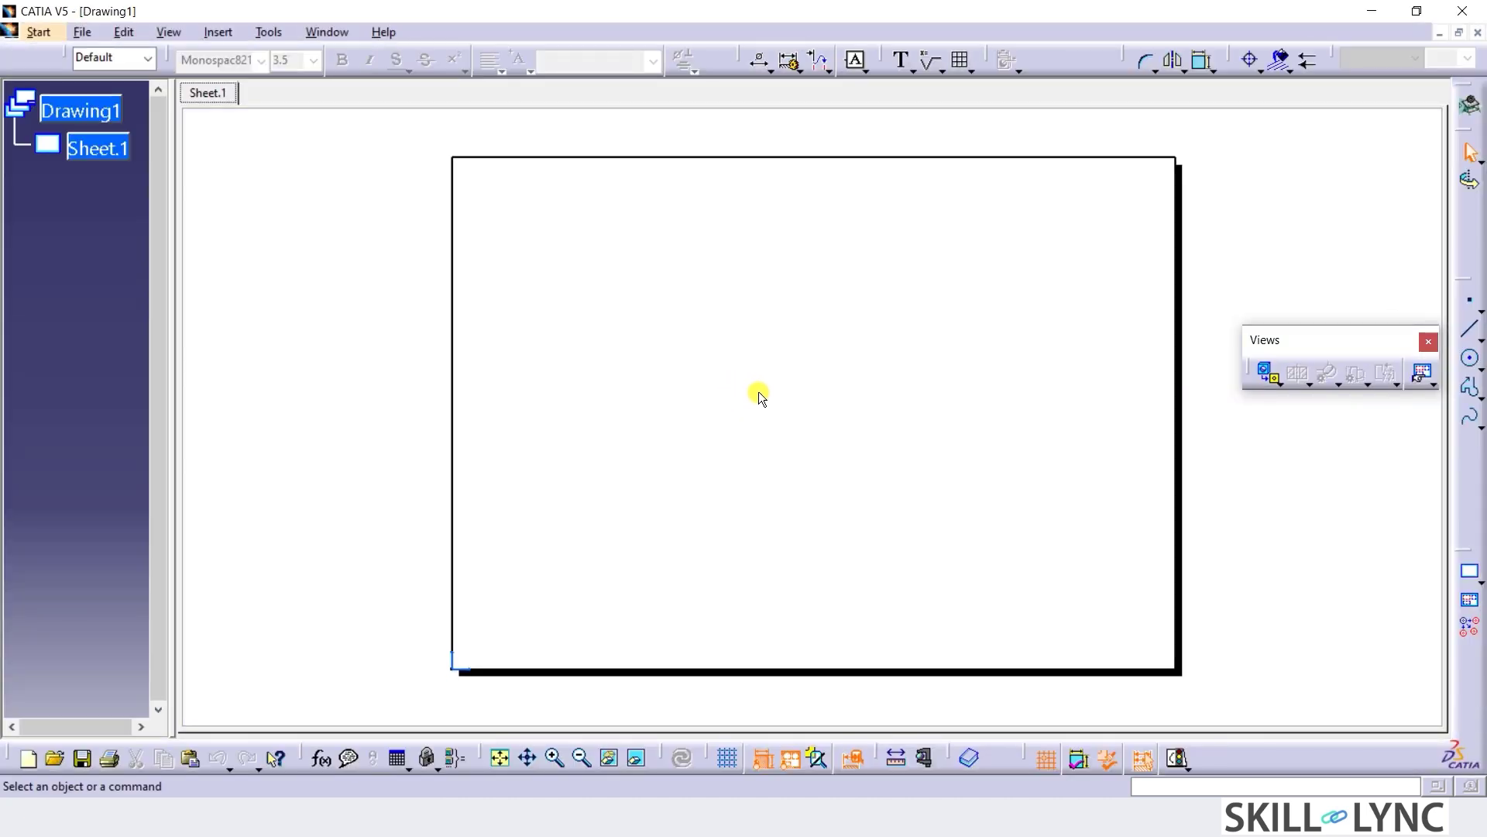
Create a front view of the Exercise 1 part from its front orientation, looking onto the bosses, and place it on the sheet.
left_click(1265, 379)
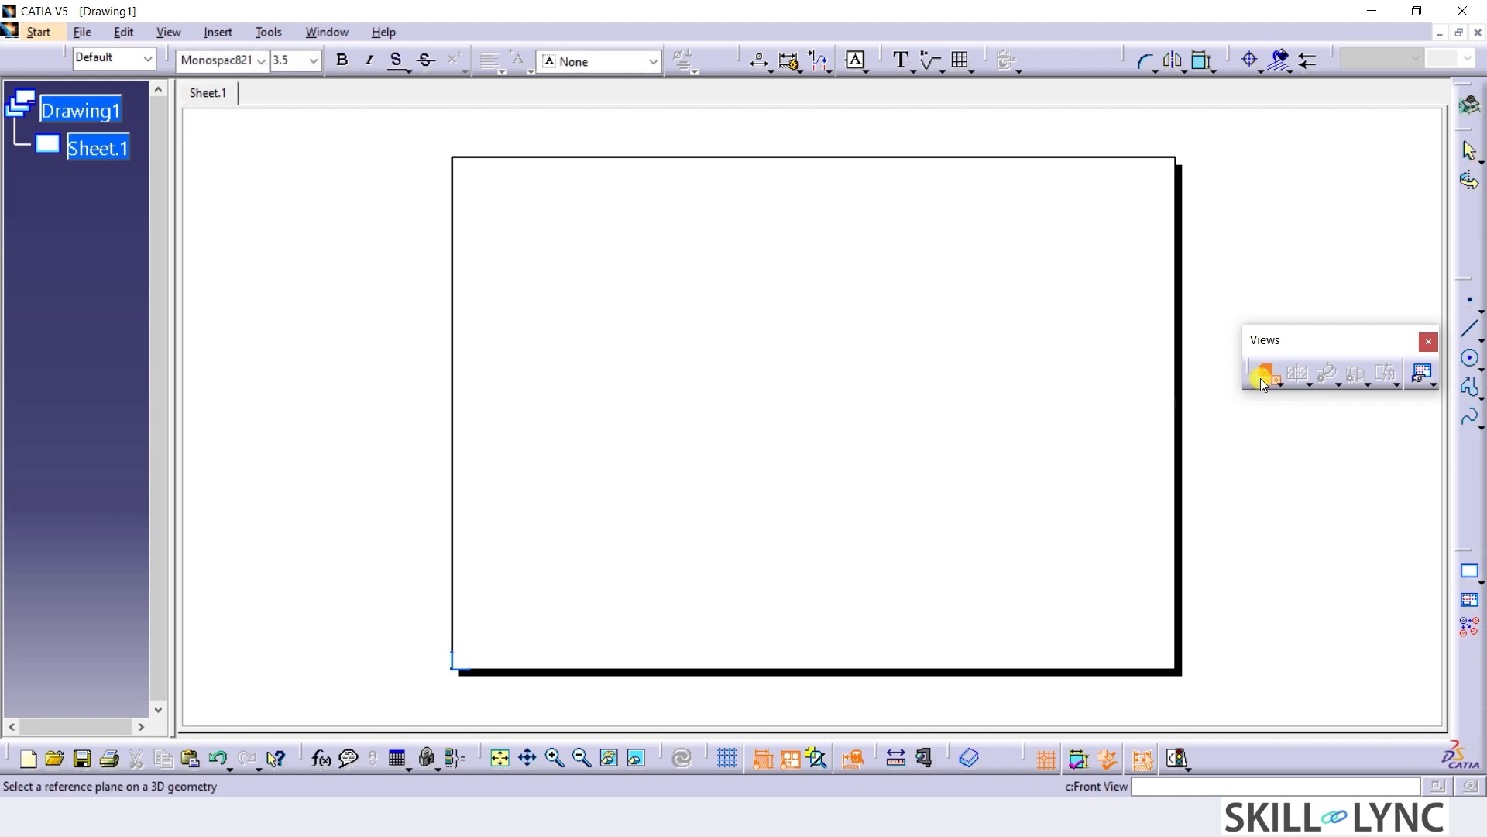
left_click(329, 32)
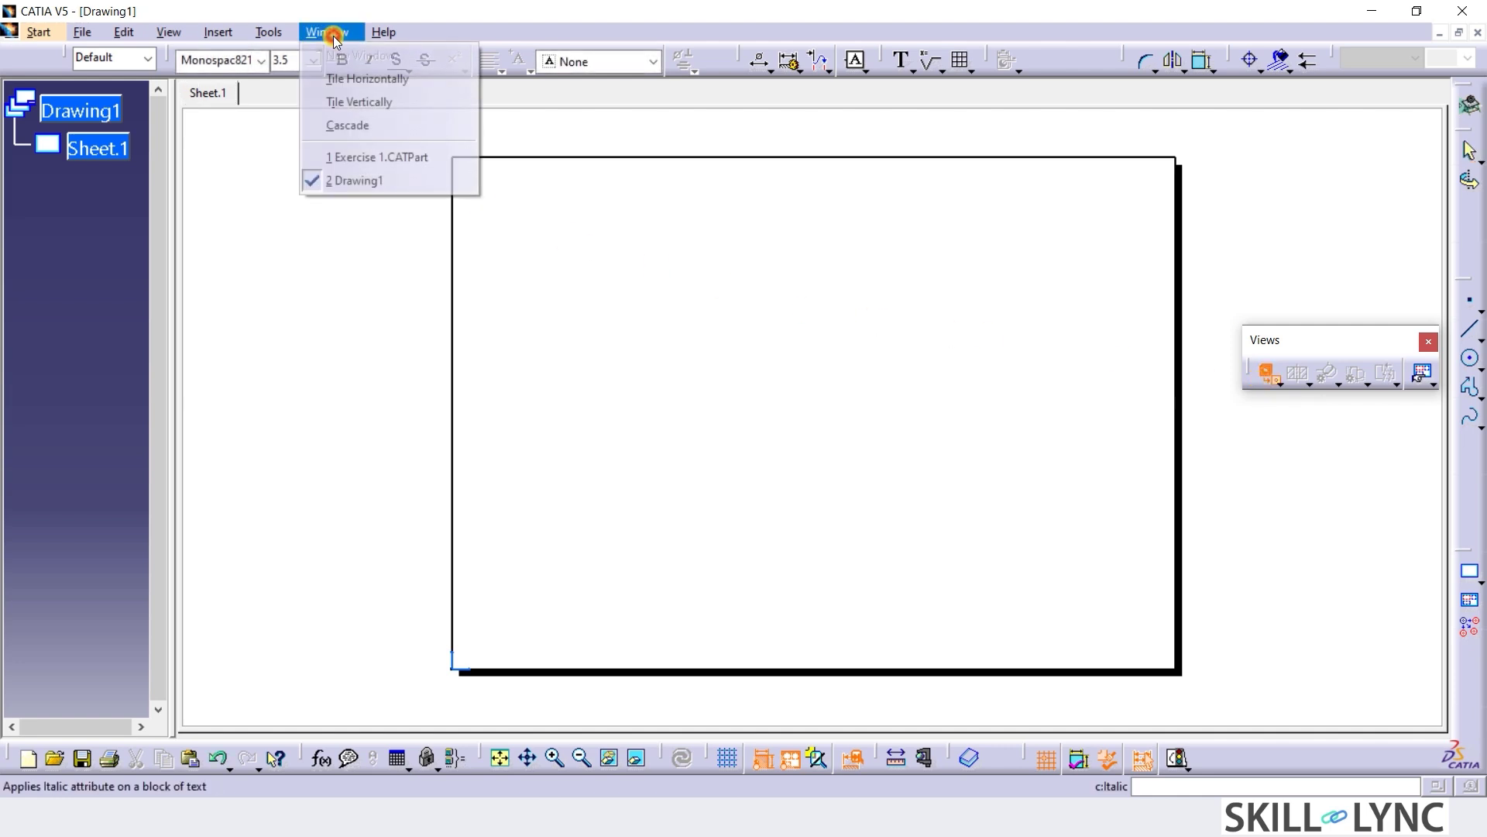
left_click(365, 160)
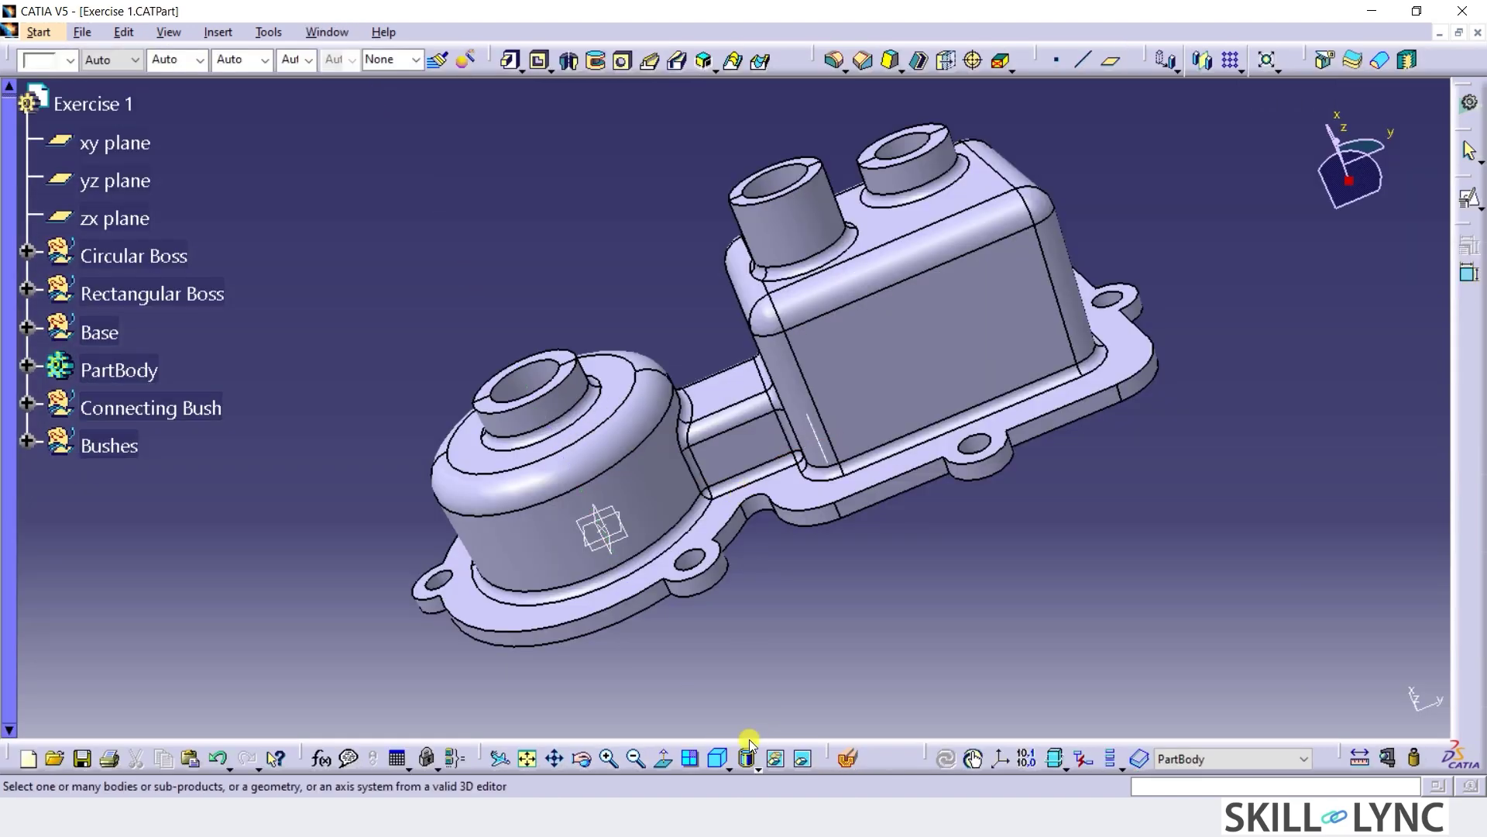
left_click(728, 768)
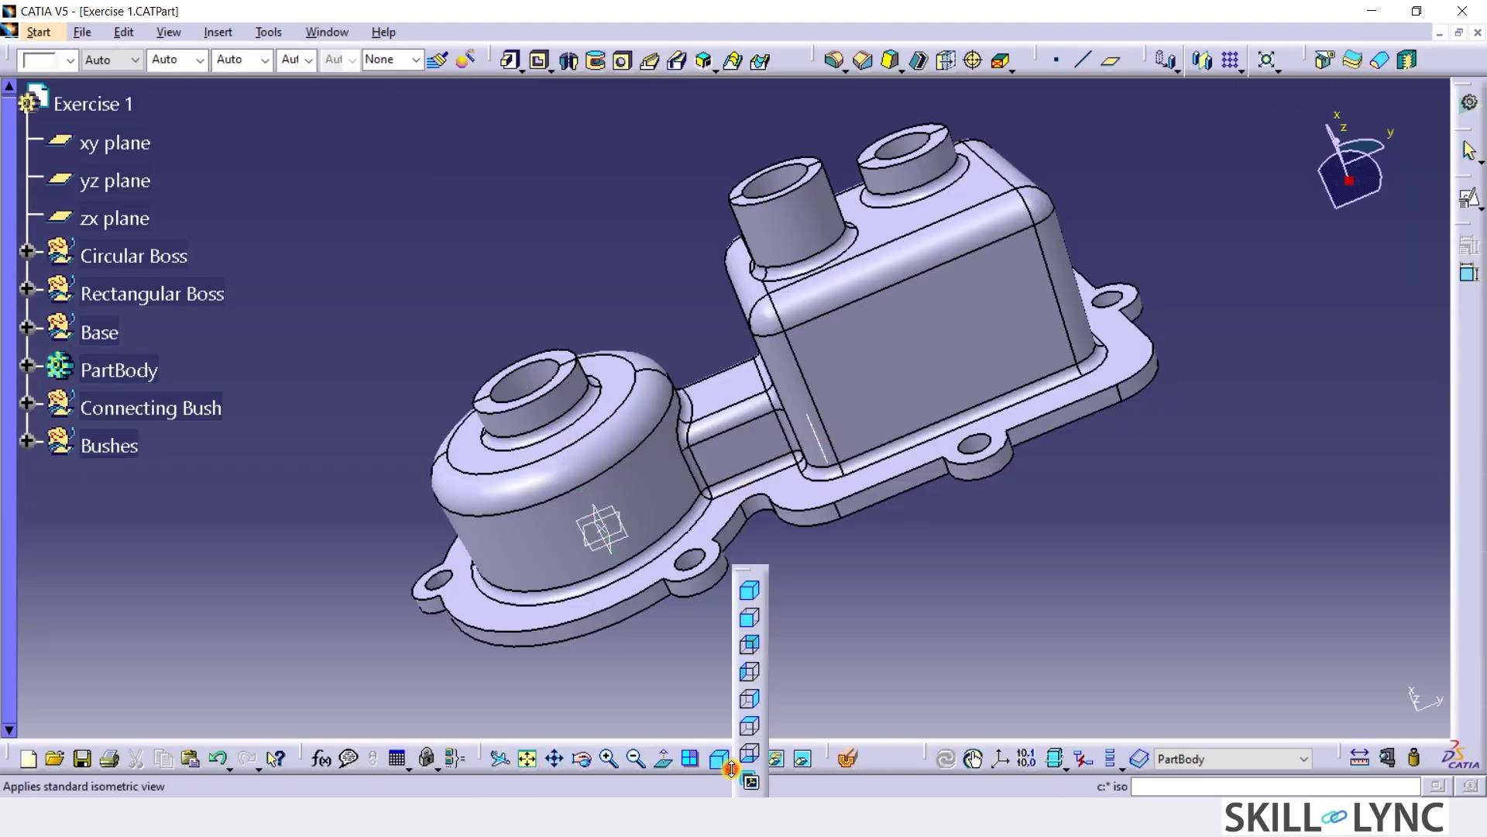
left_click(746, 618)
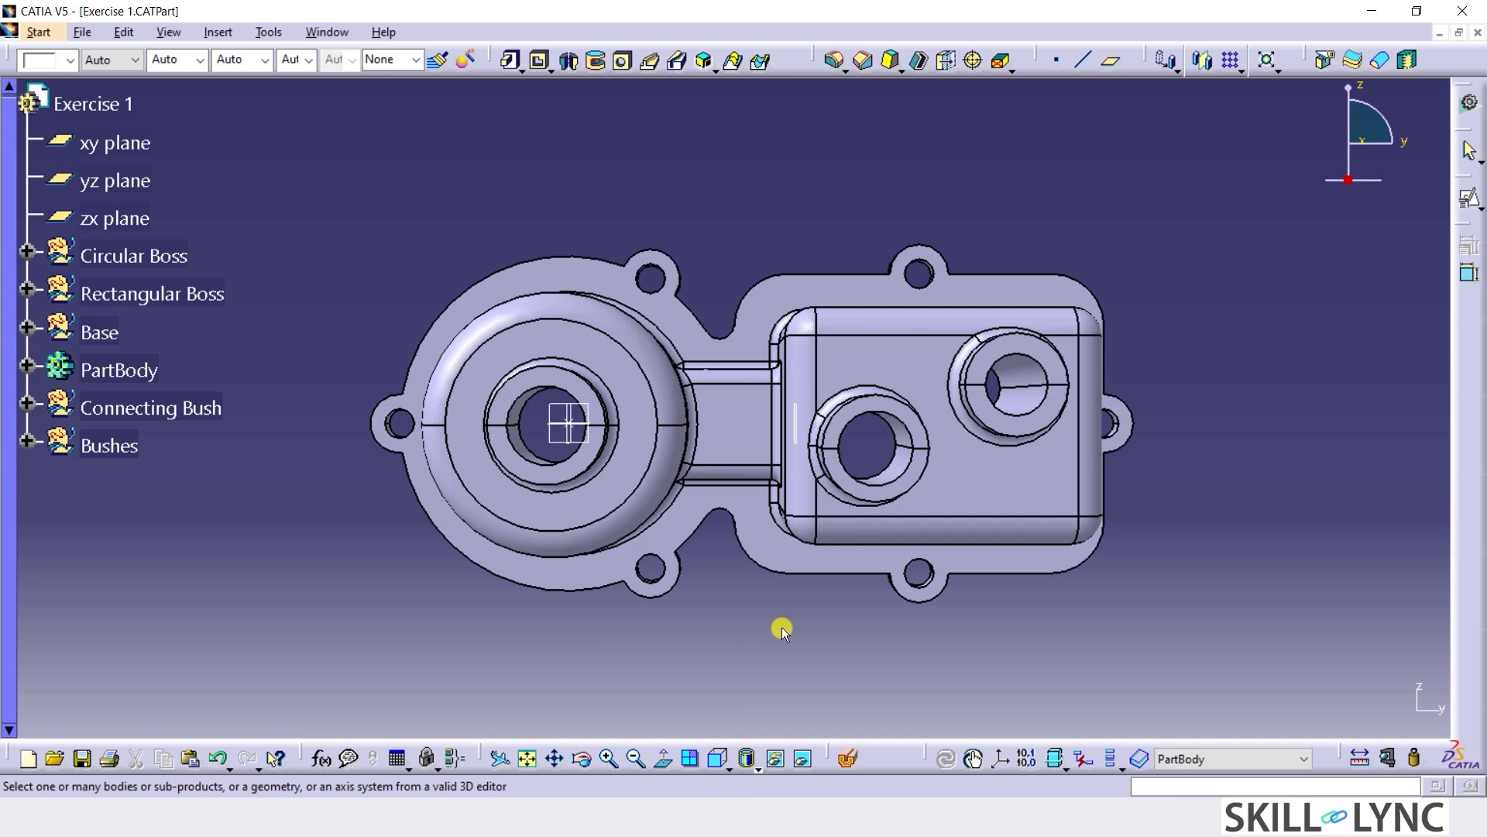
left_click(764, 543)
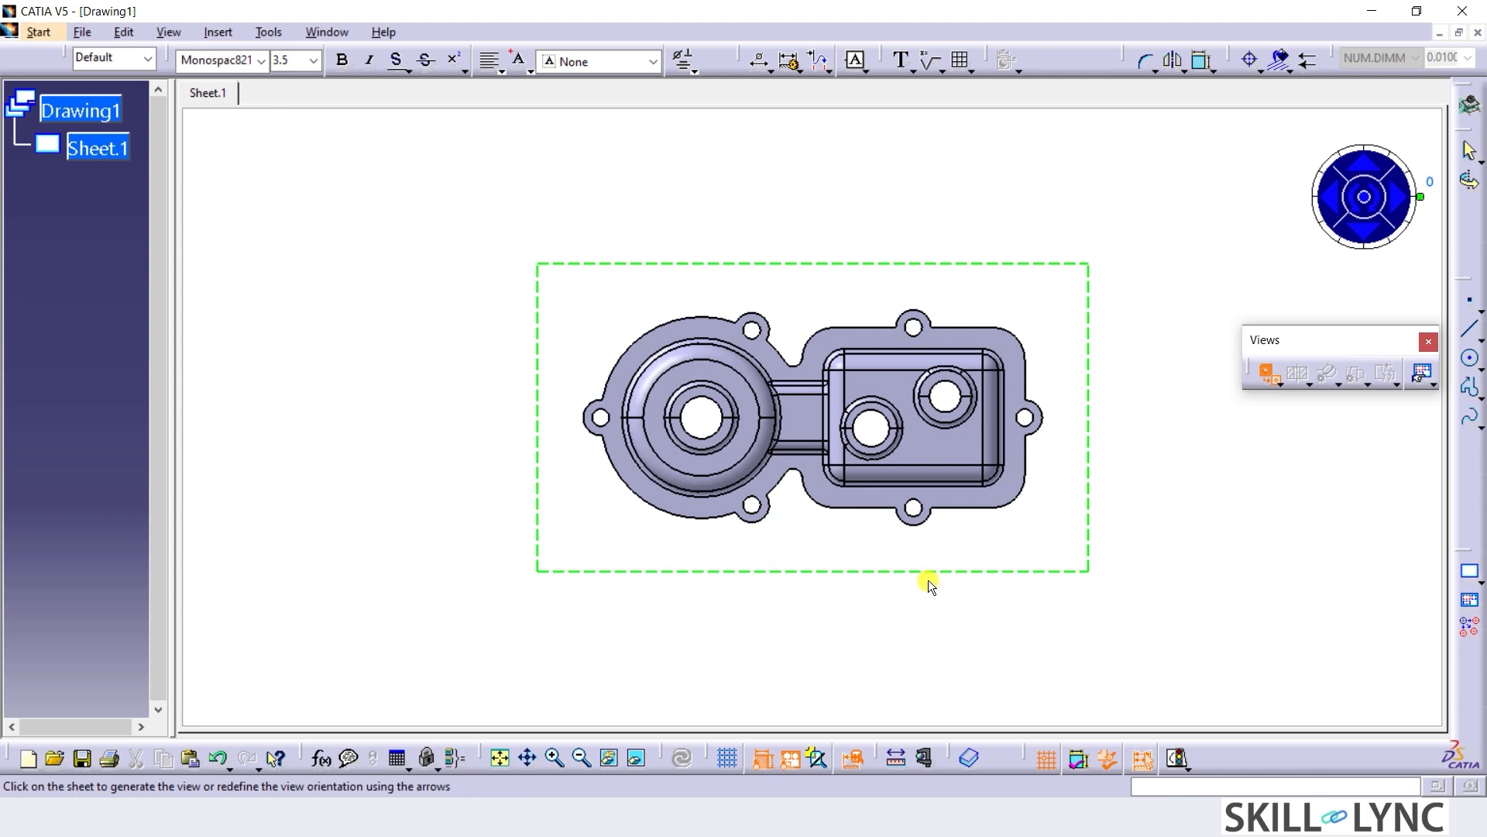
left_click(905, 602)
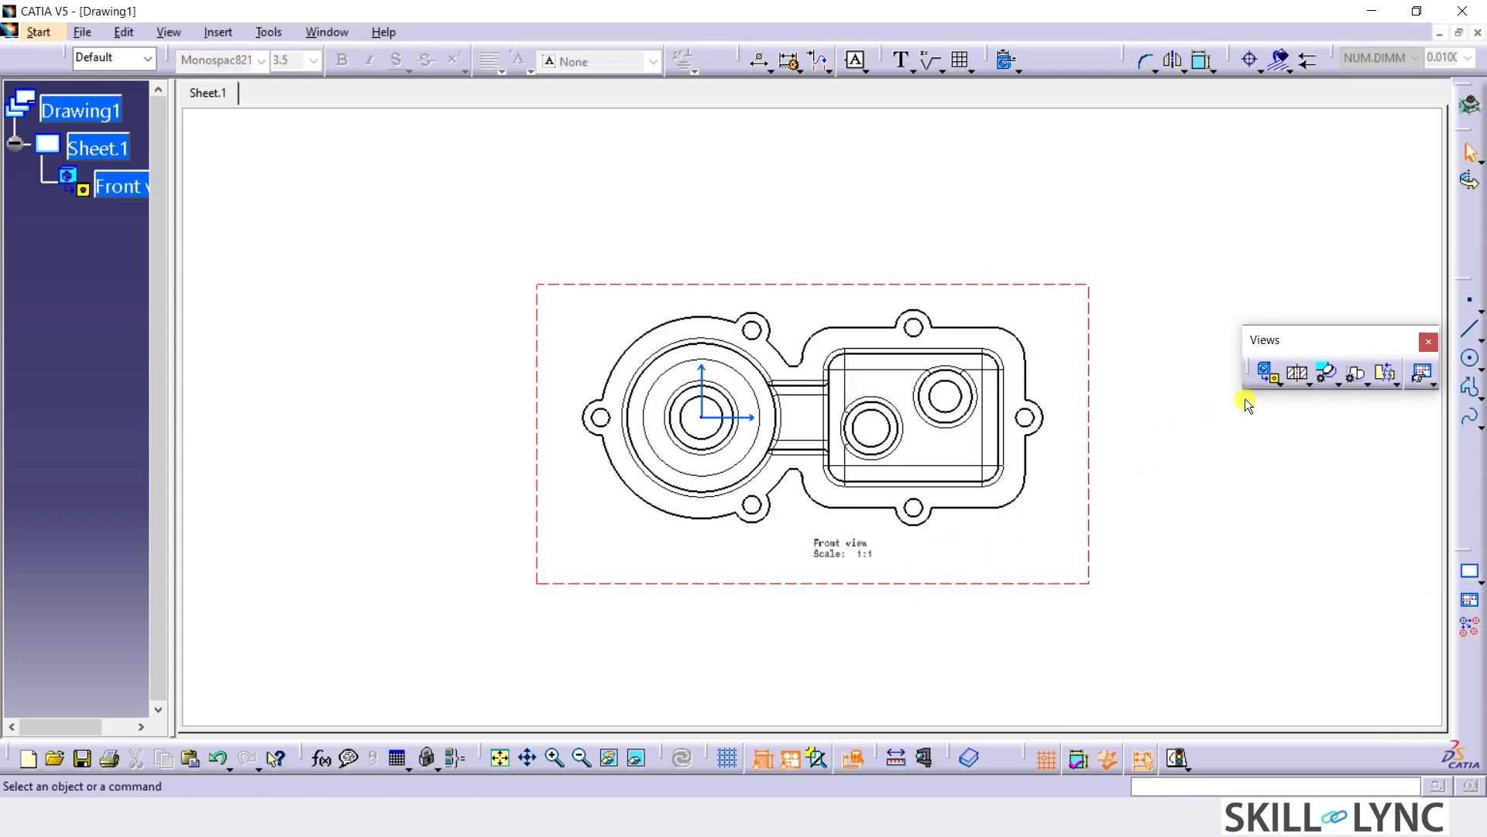
Add a projected view above the front view and move both views toward the upper-left area of the sheet.
left_click(1277, 381)
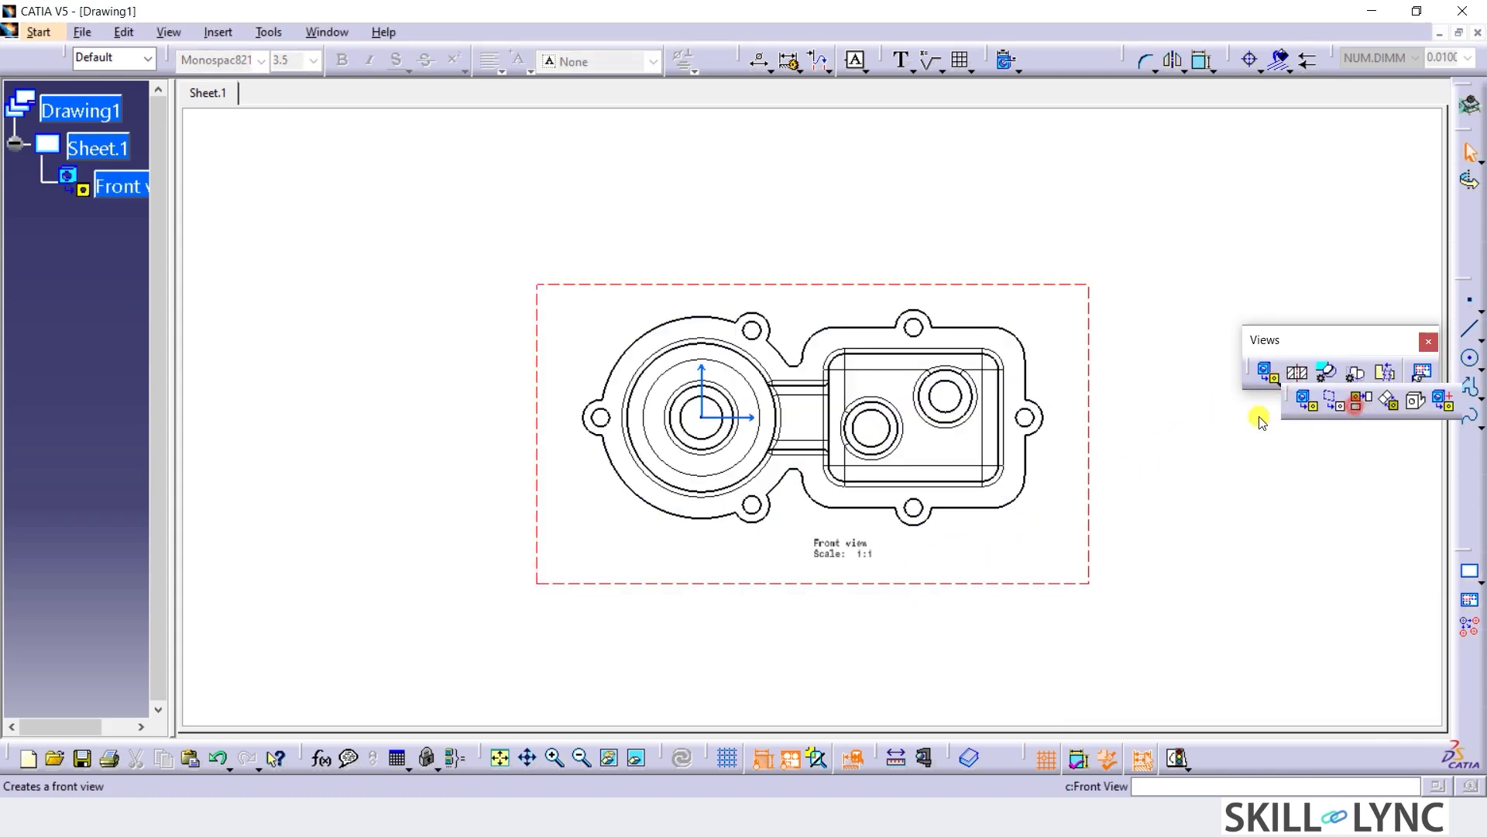
left_click(1388, 400)
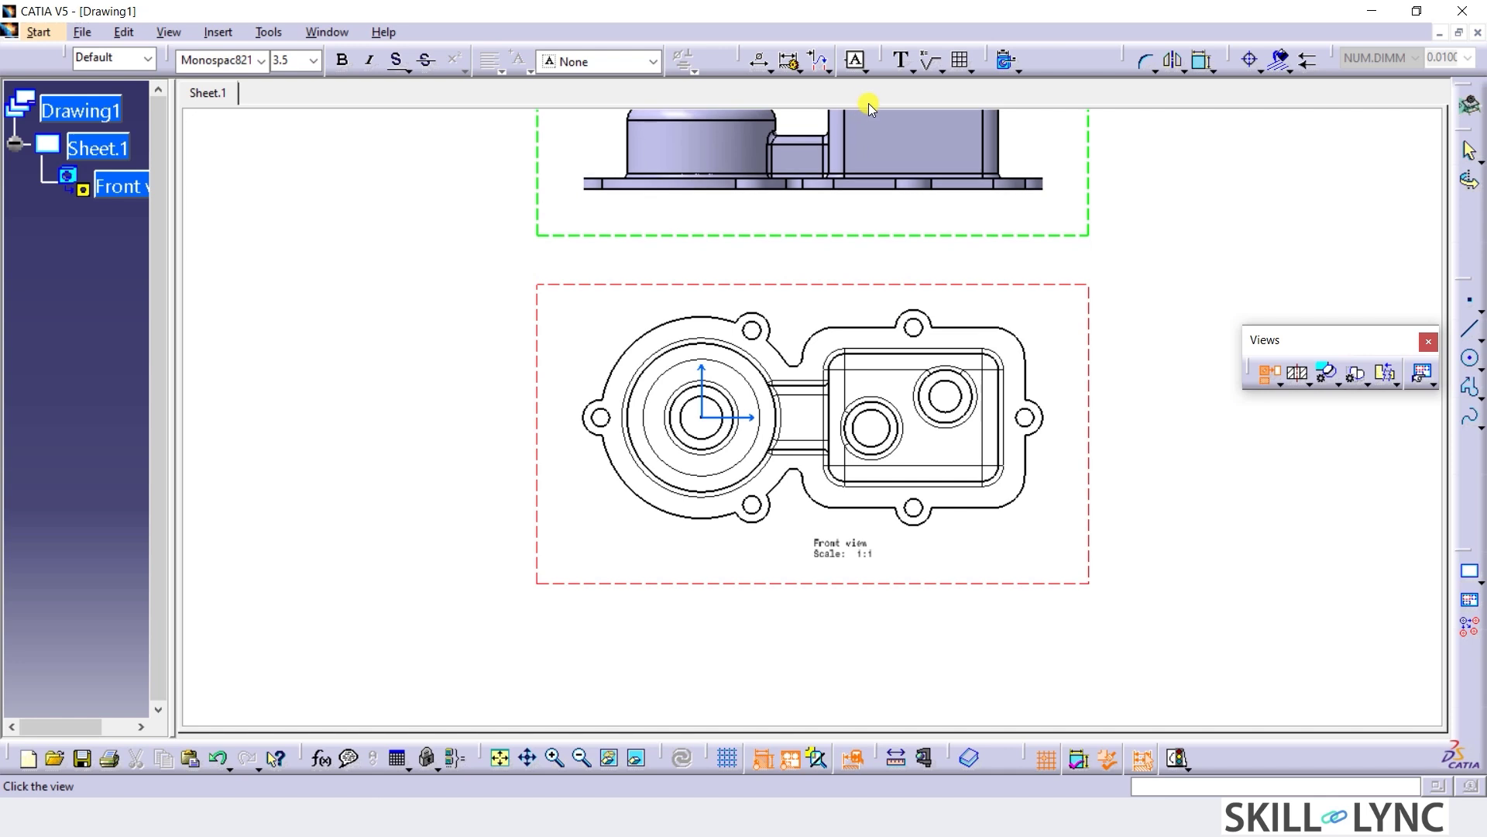
scroll(860, 113, "down", 1)
scroll(860, 114, "down", 1)
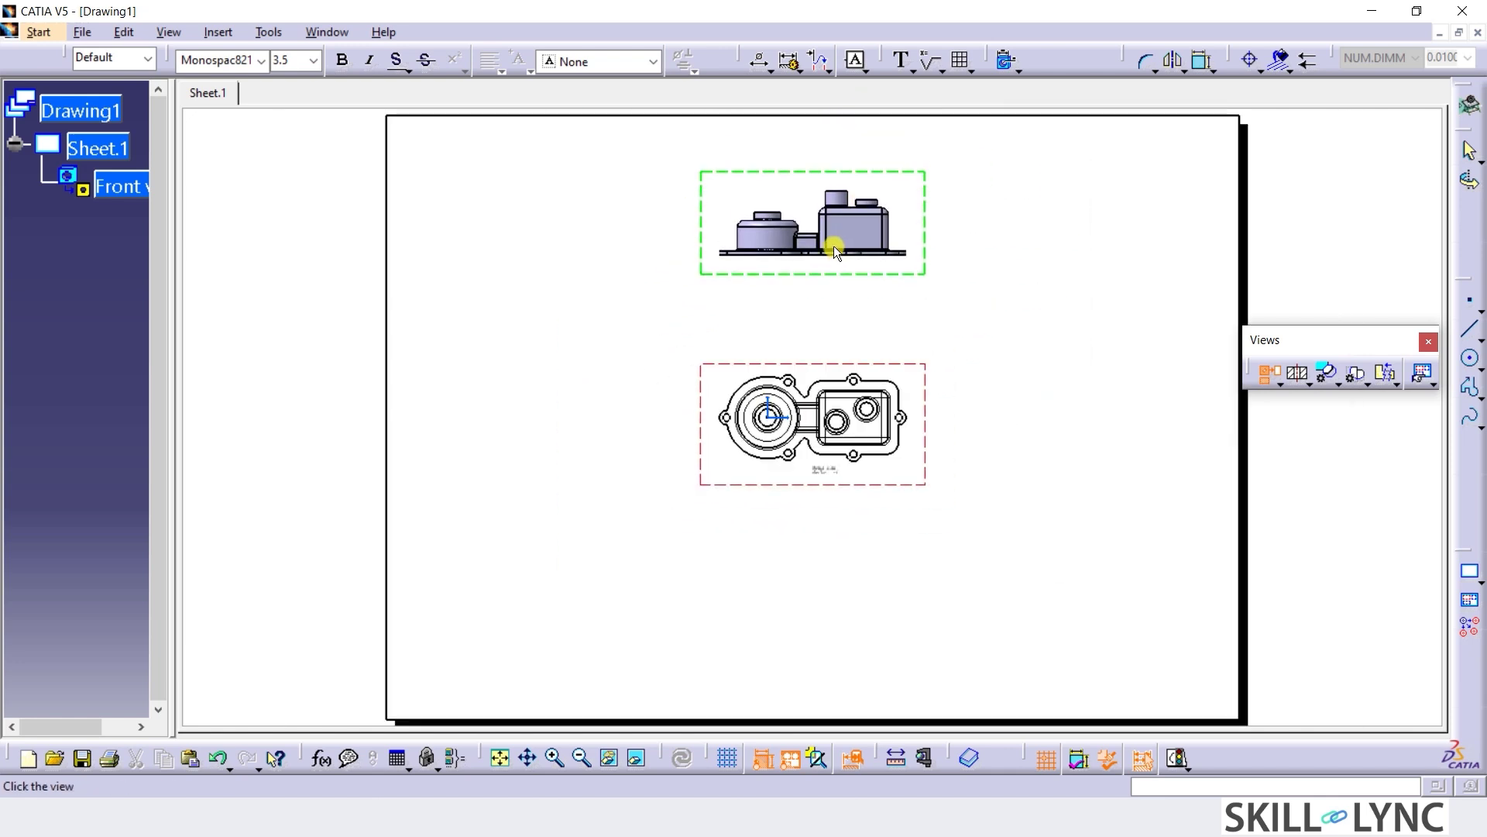
left_click(840, 227)
left_click_drag(790, 365, 571, 340)
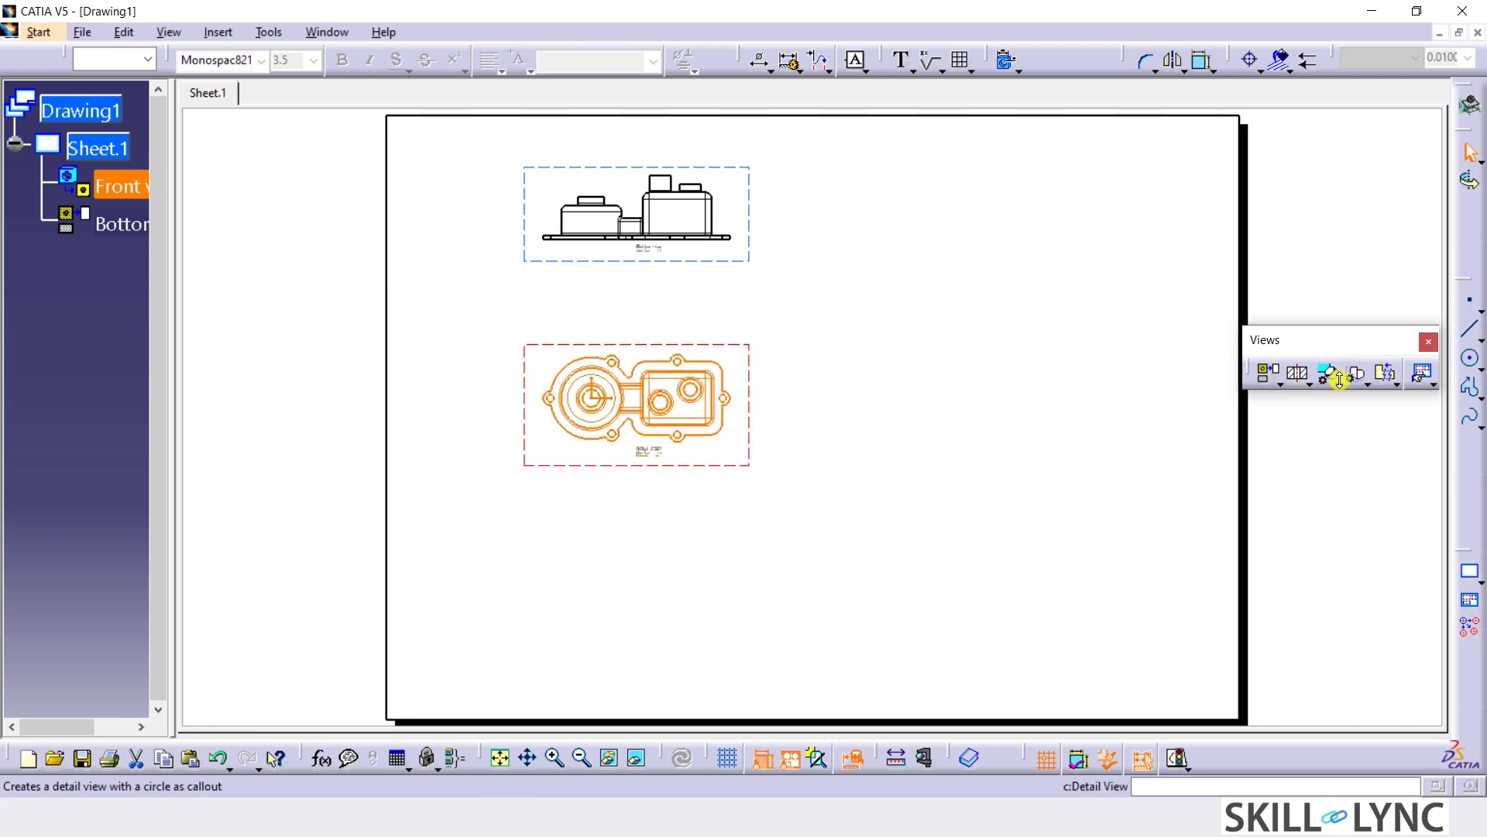
Draw an offset section profile in the front view from outside the flange through the circular boss and lower bush, stepping up to the upper bush.
left_click(1297, 373)
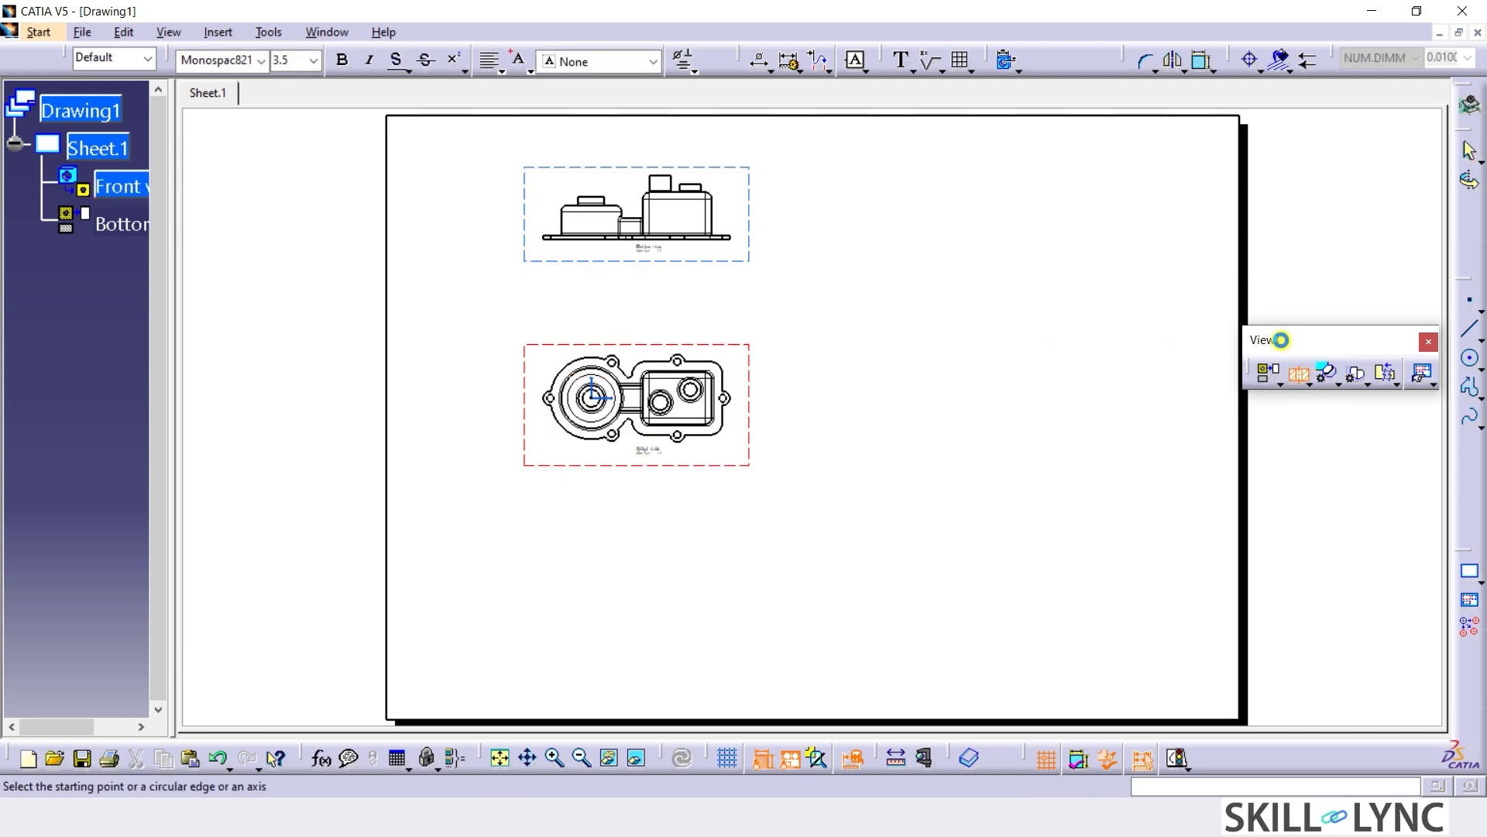
mouse_move(641, 532)
middle_mouse_down("ctrl")
mouse_move(478, 631)
mouse_move(670, 360)
mouse_move(790, 416)
middle_mouse_up("ctrl")
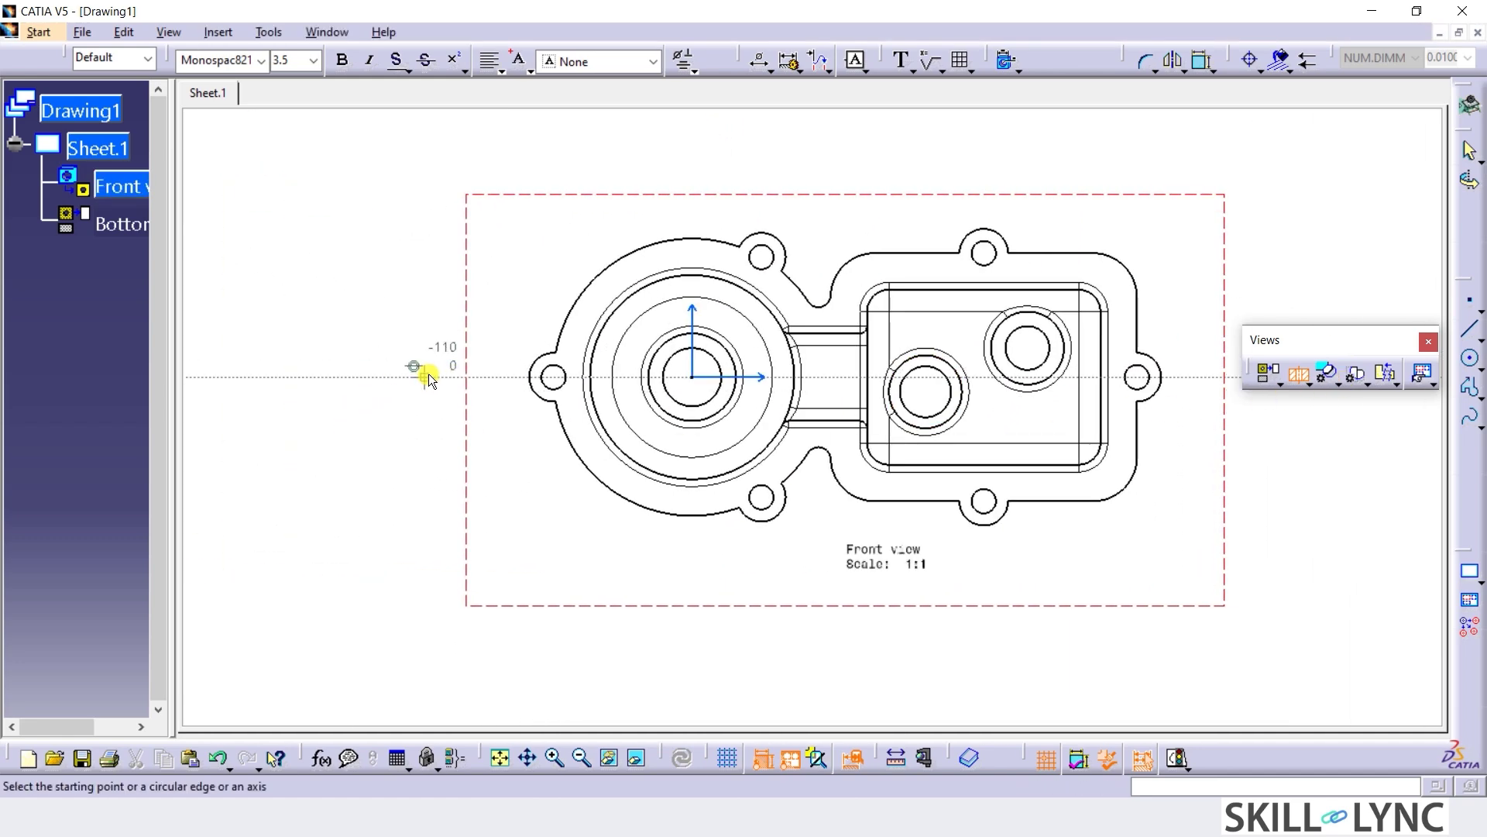
left_click(424, 378)
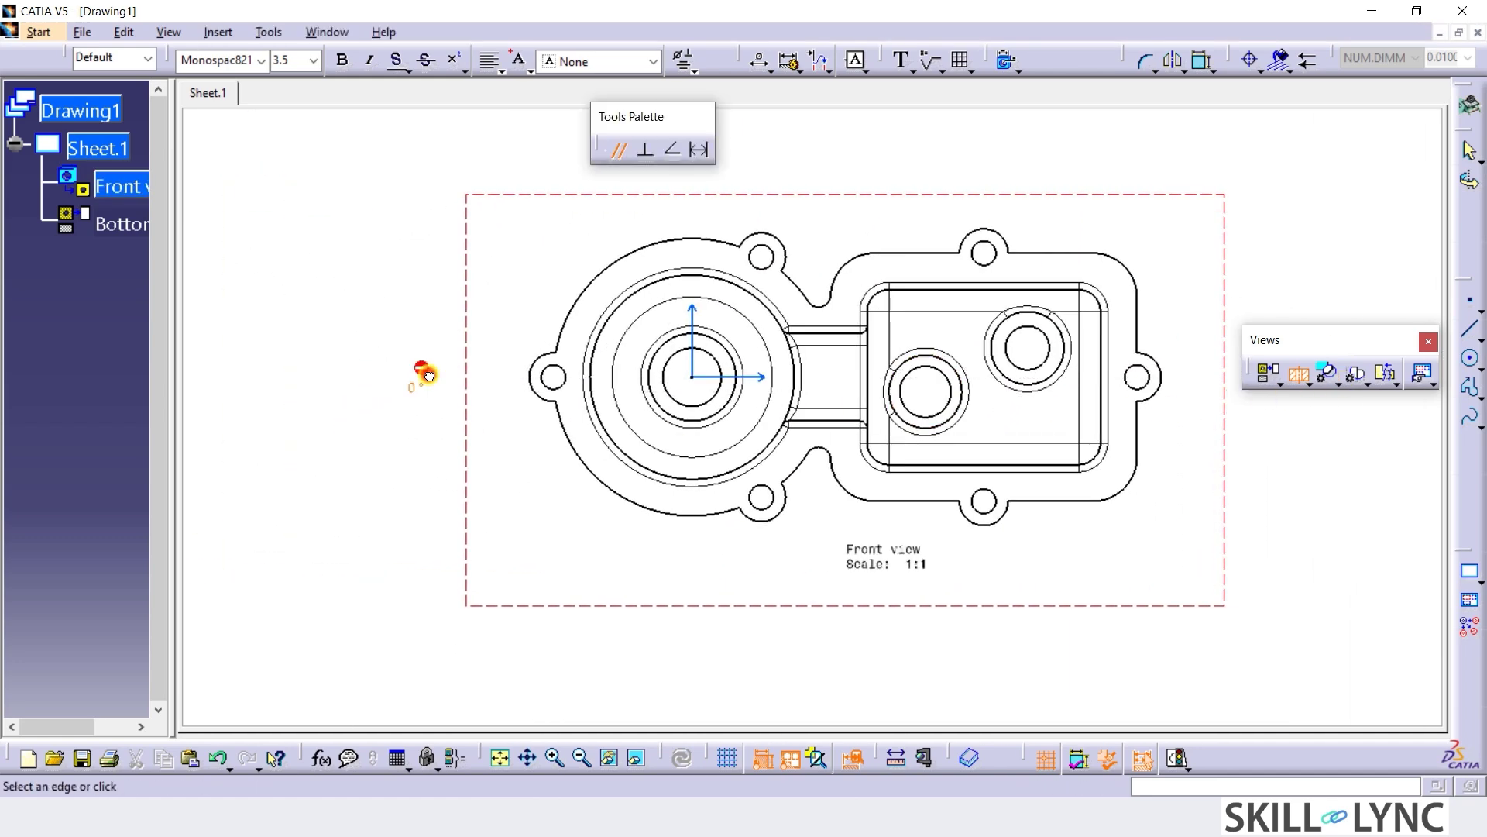
left_click(838, 374)
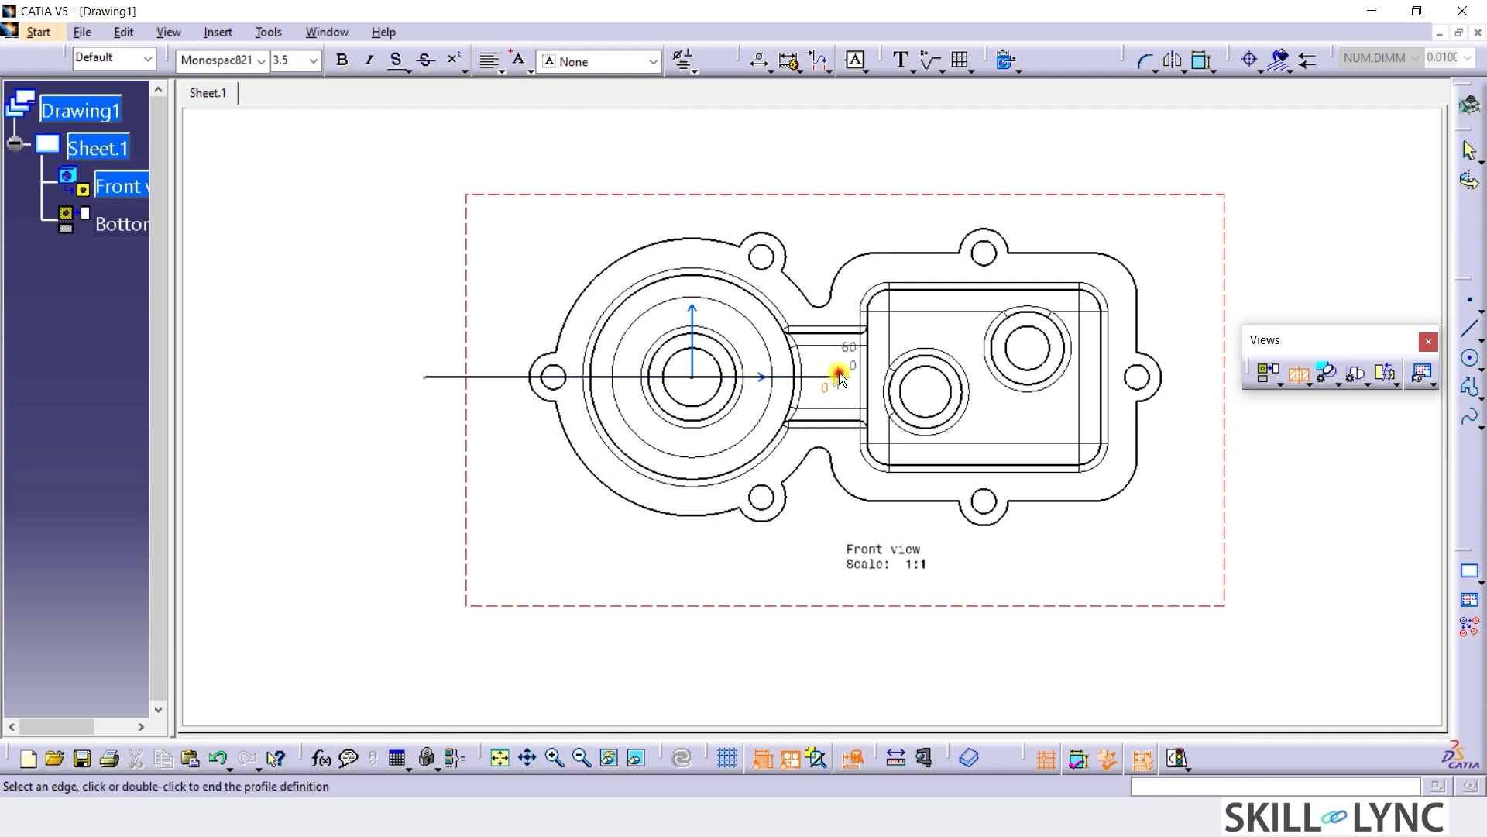
left_click(980, 392)
left_click(1031, 346)
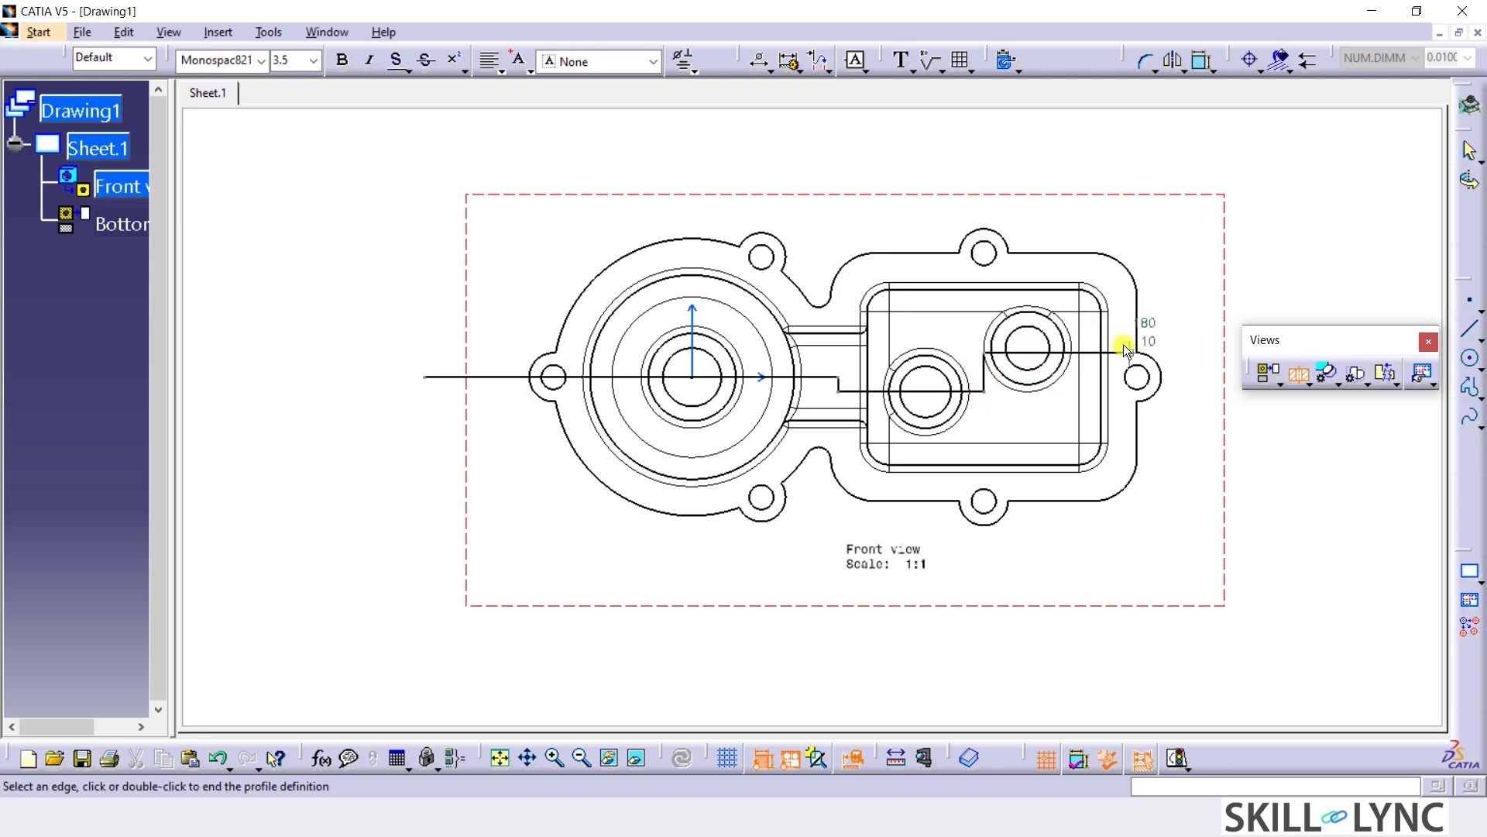
Continue the section profile through the upper bush's centre, step it down past the flange, and place section view A-A above the front view.
left_click(1113, 341)
middle_click_drag(1112, 316, 1117, 290, "ctrl")
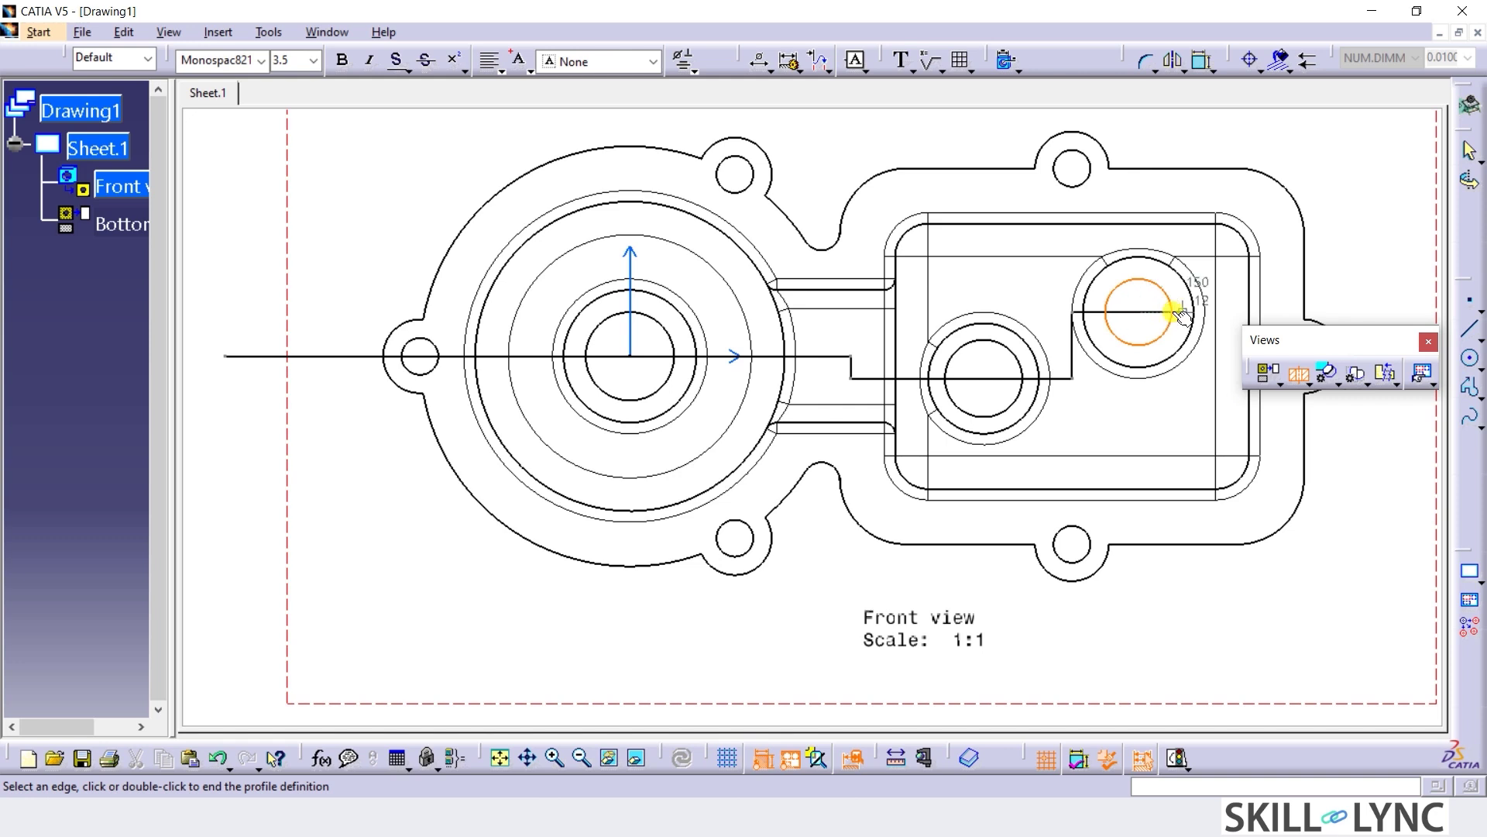
left_click(1139, 313)
mouse_move(1360, 295)
middle_mouse_down("ctrl")
mouse_move(1368, 263)
mouse_move(939, 289)
middle_mouse_up("ctrl")
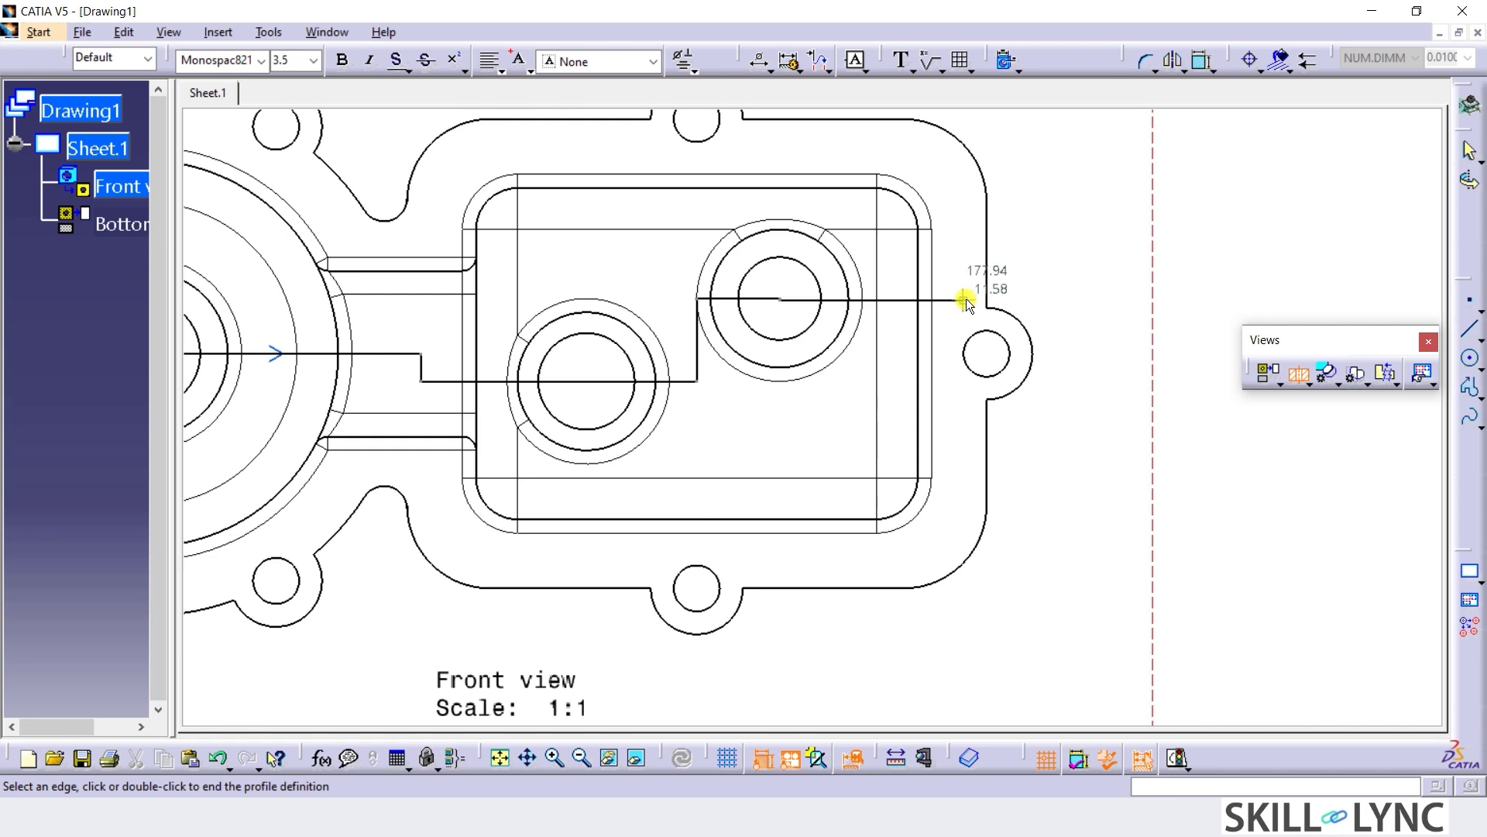
left_click(968, 298)
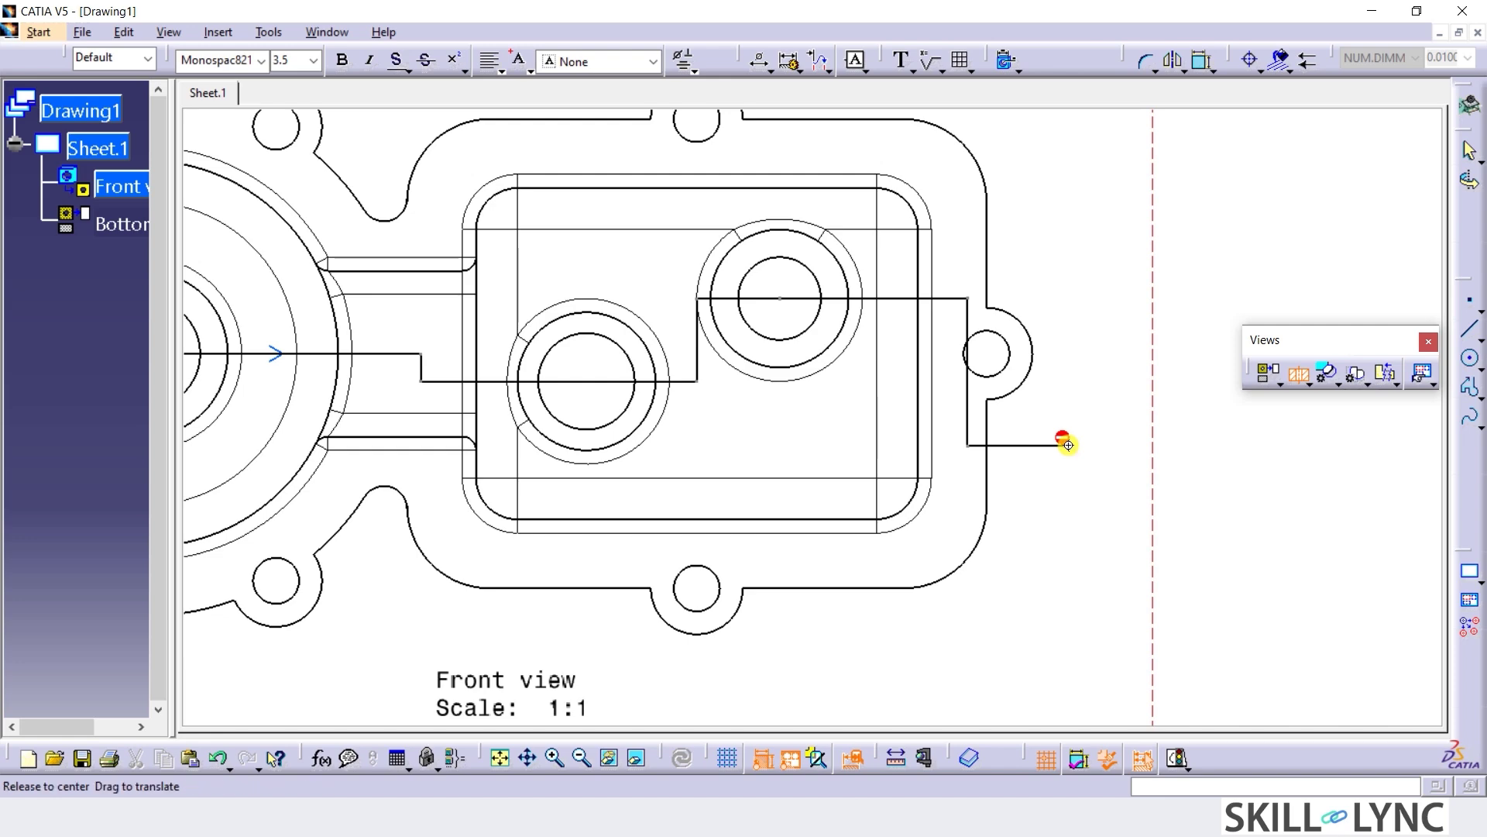
scroll(1067, 444, "down", 5)
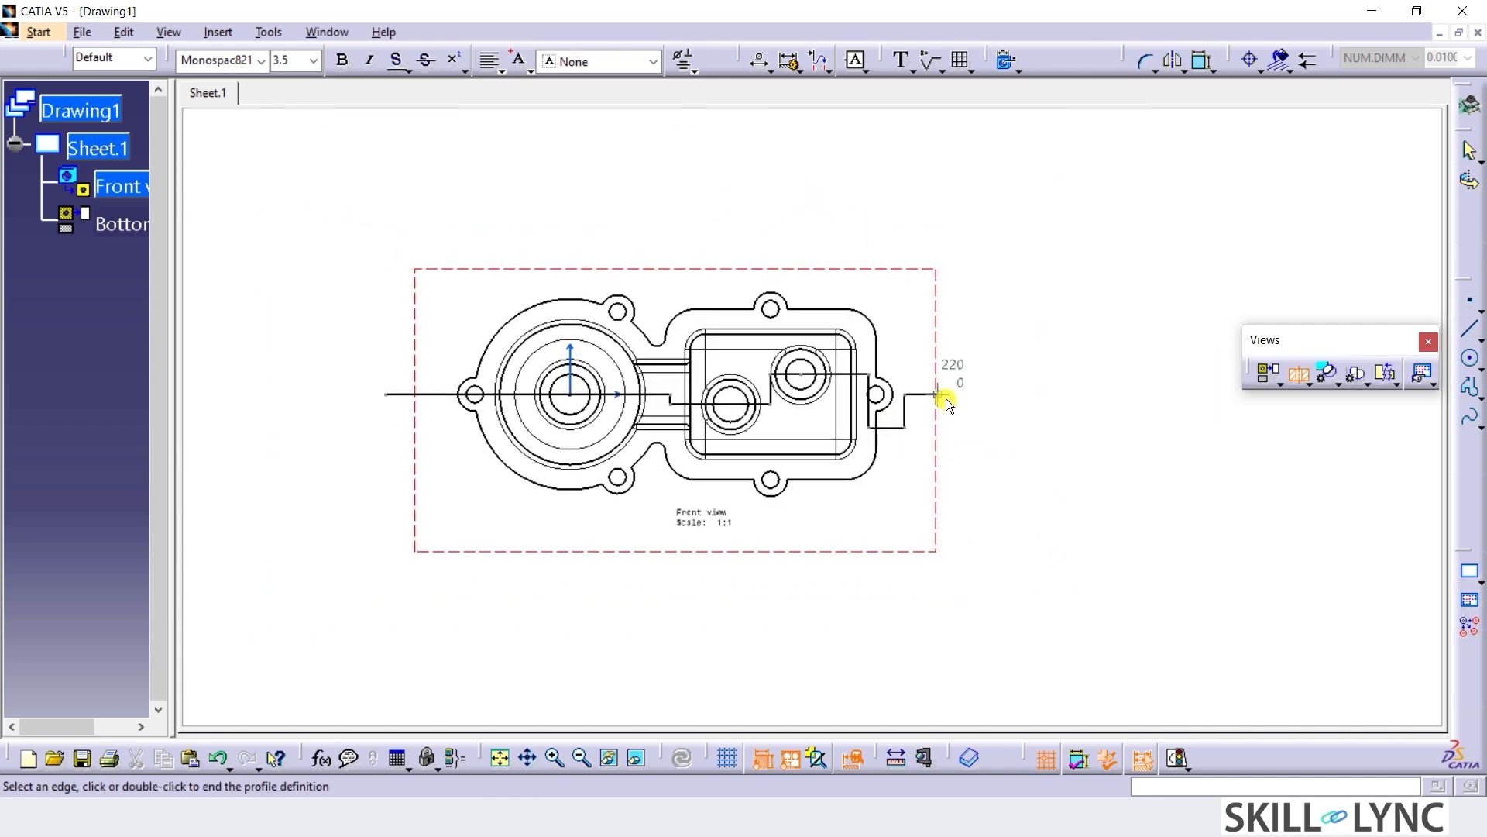
double_click(906, 428)
left_click(778, 121)
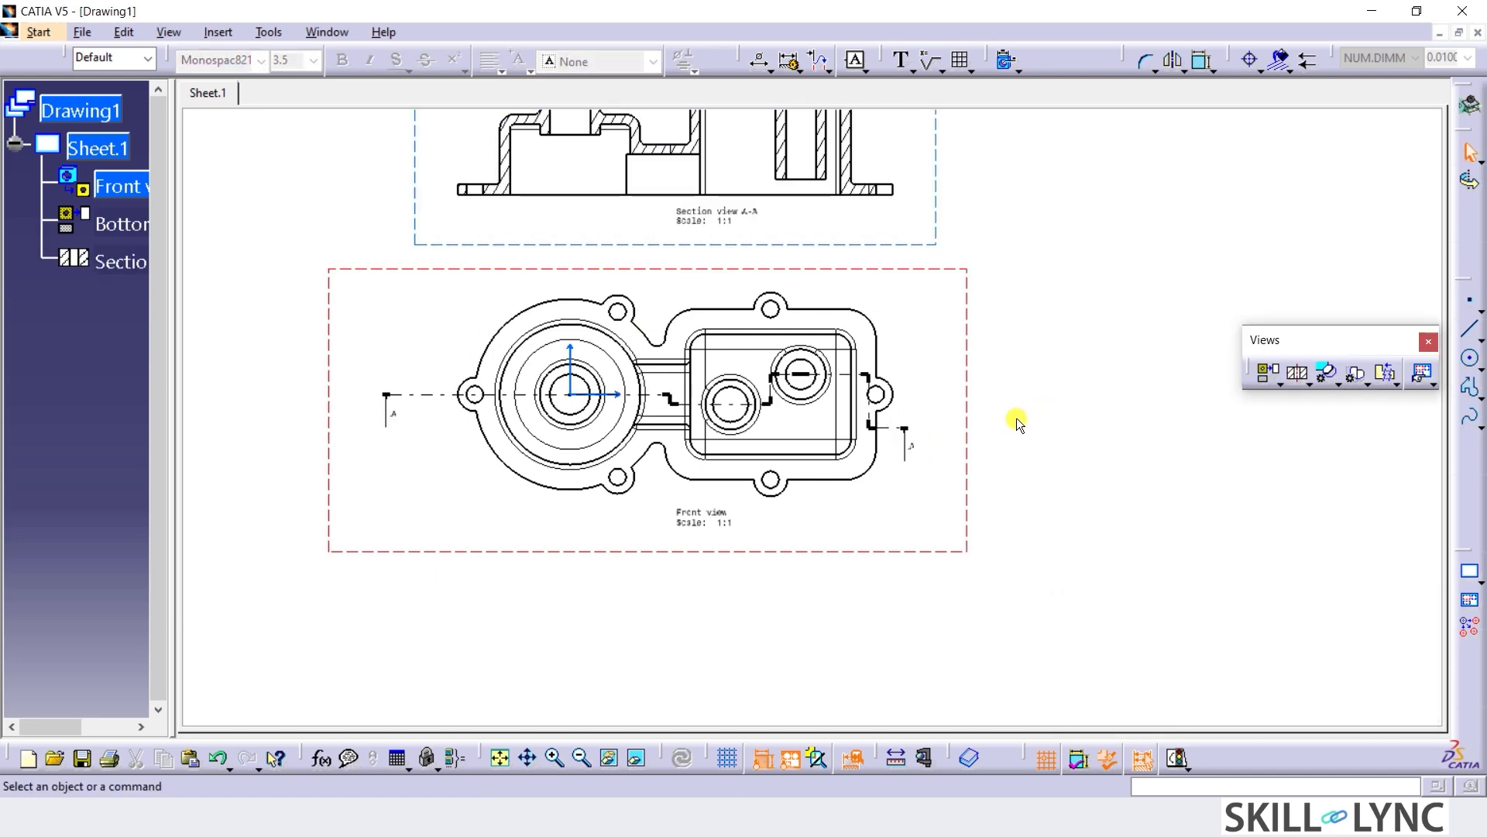
Move section view A-A below the front view, leaving clear space between the two view frames.
middle_click_drag(1040, 343, 1033, 385)
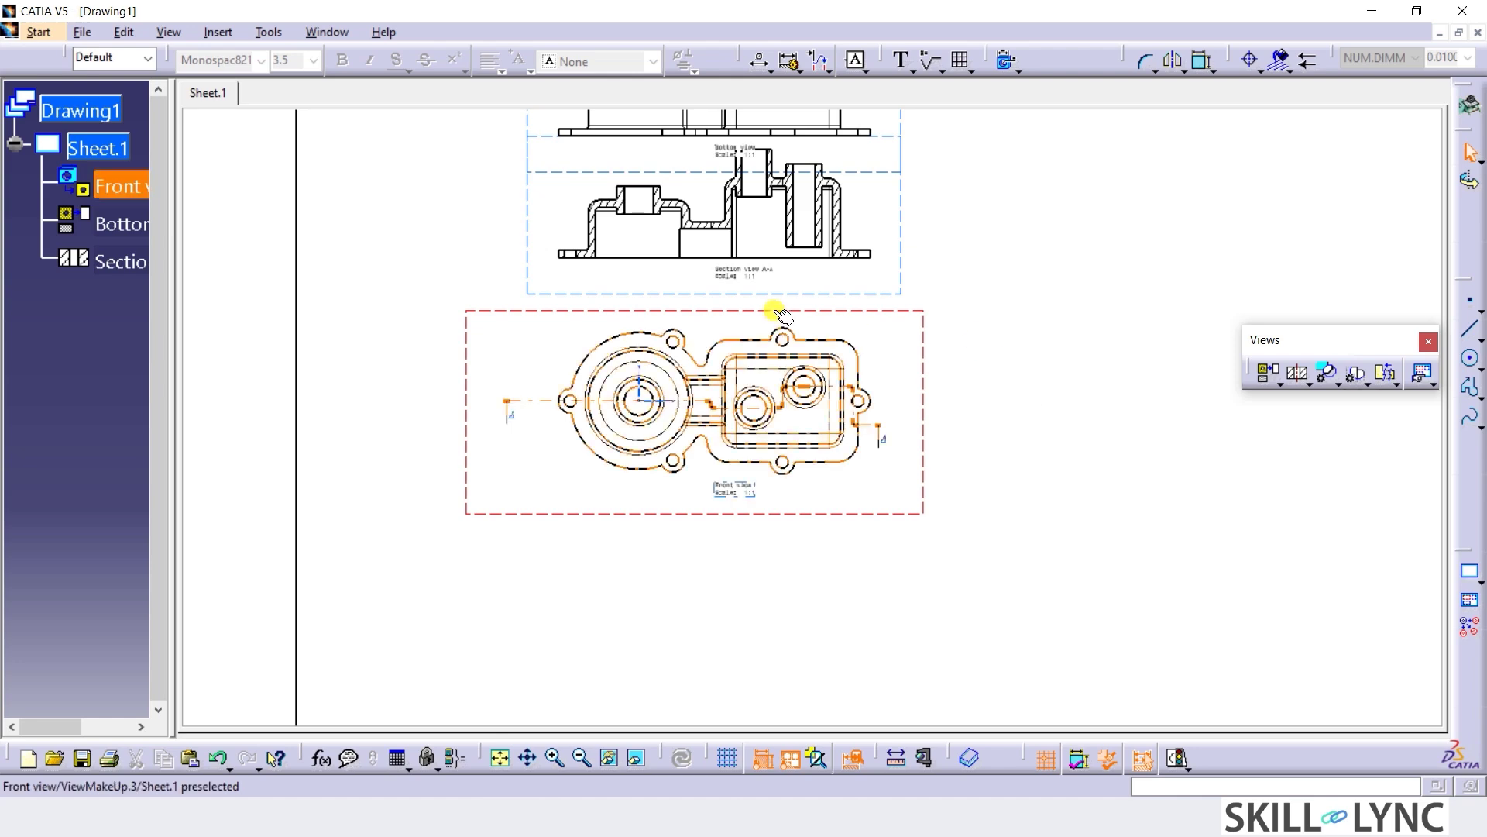
left_click_drag(790, 293, 716, 716)
middle_click_drag(1086, 524, 1081, 571)
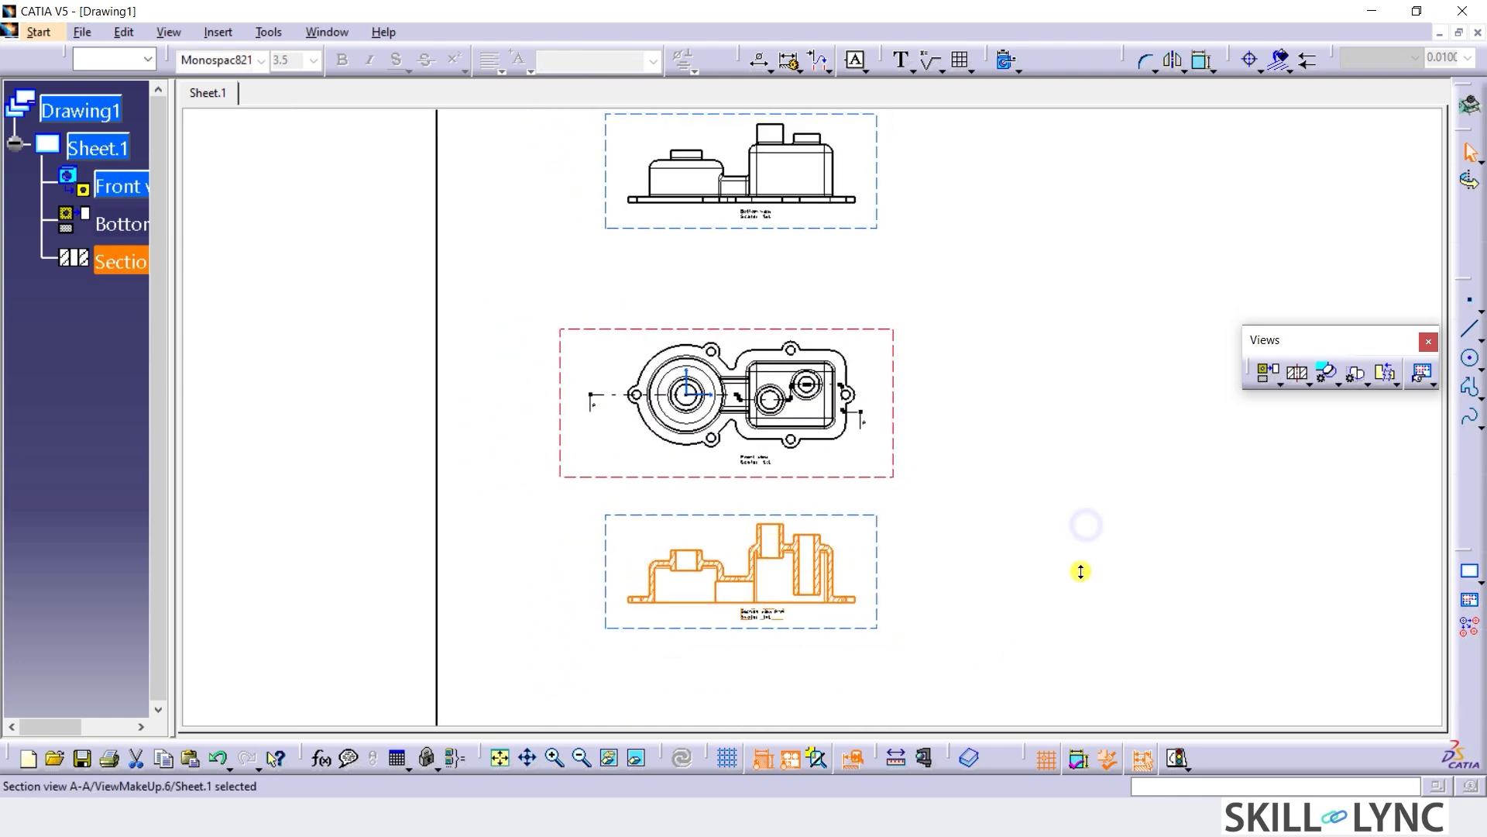
left_click_drag(787, 635, 787, 693)
left_click(957, 552)
middle_click_drag(1026, 537, 1026, 569)
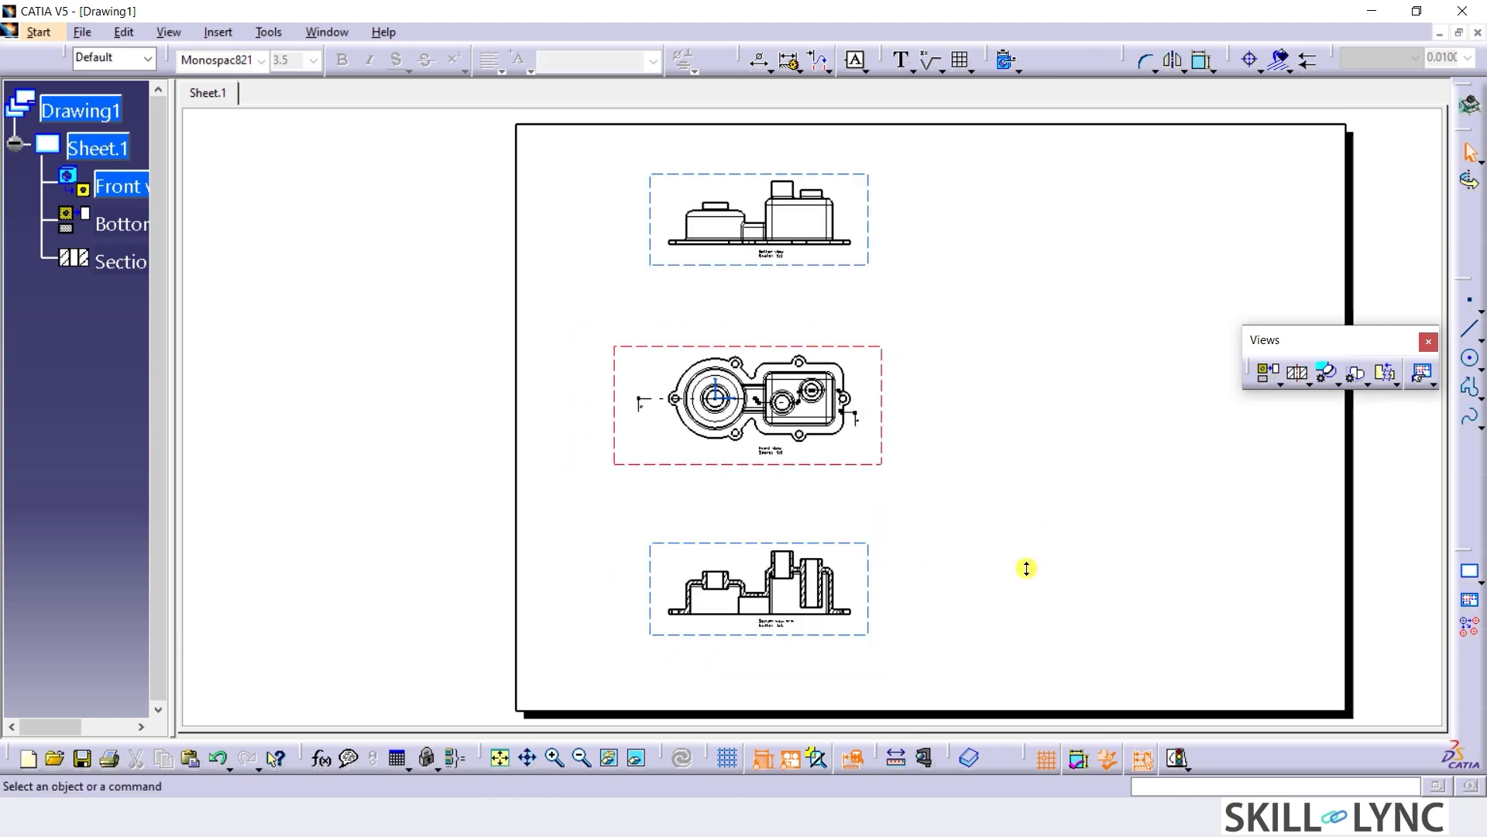
Turn on Center Line display in the front view's properties.
right_click(857, 462)
left_click(918, 161)
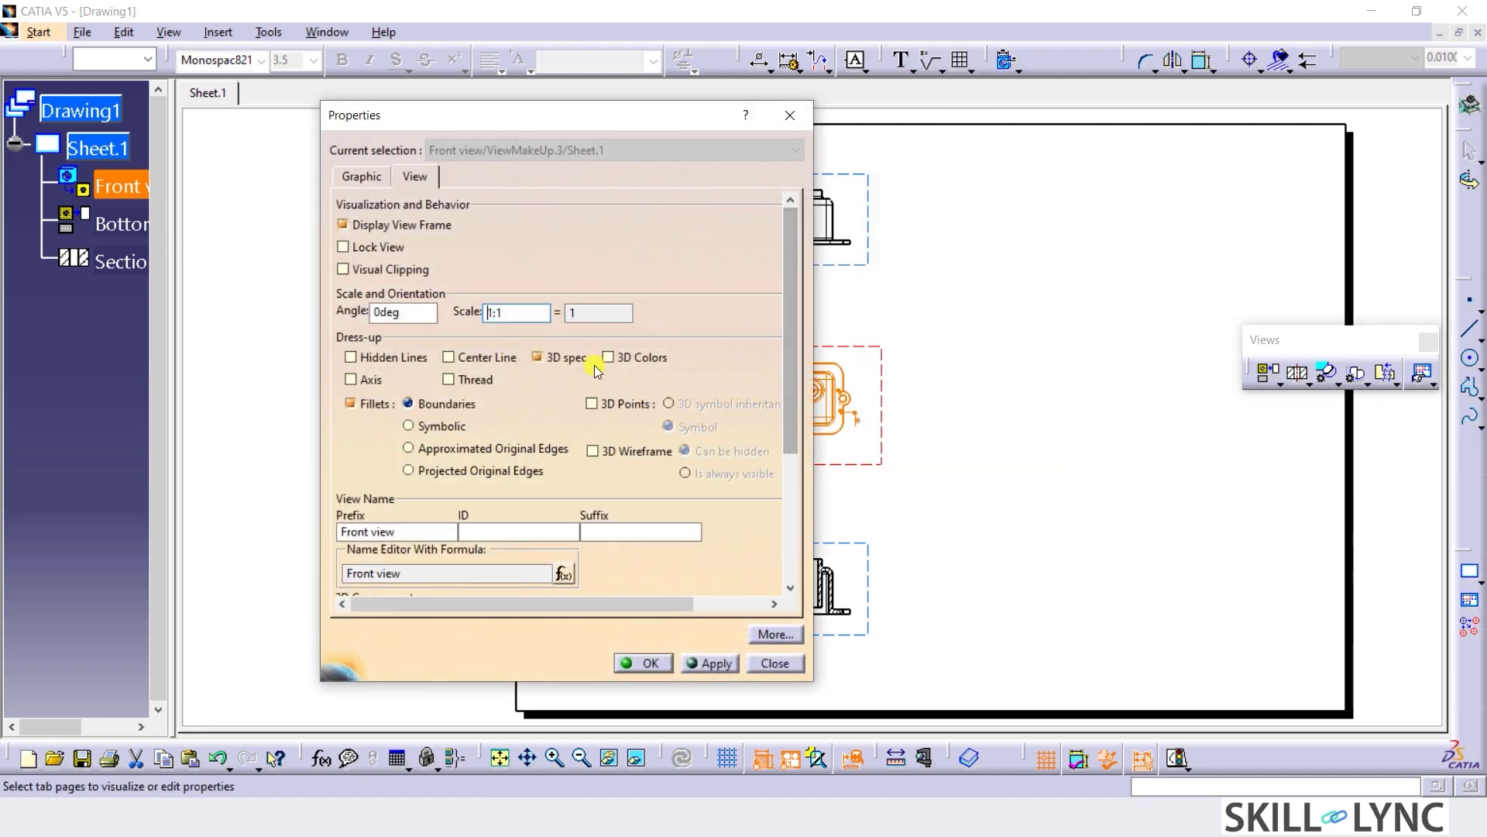
left_click(643, 663)
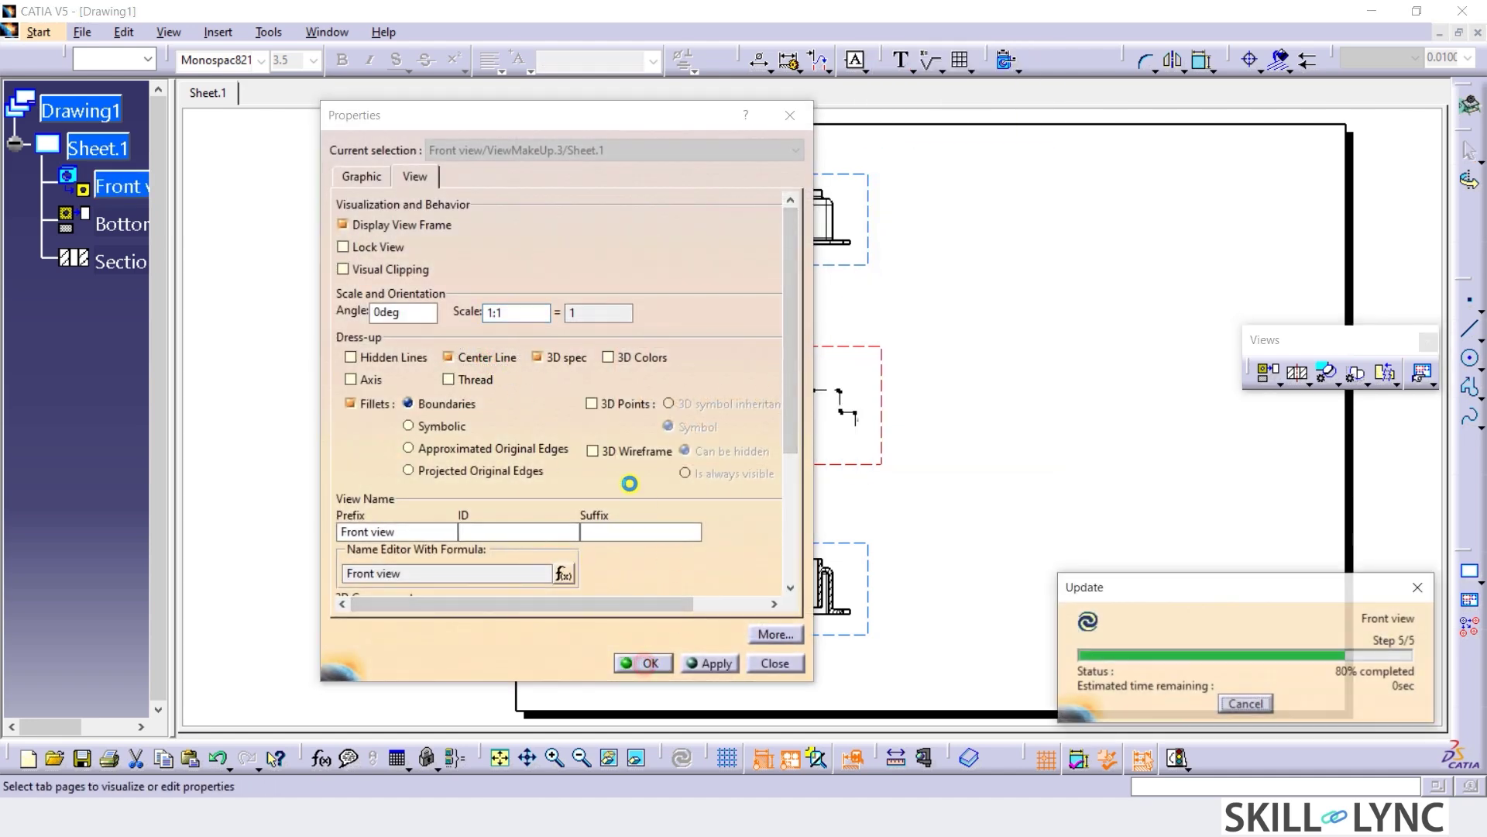
left_click(1036, 530)
middle_click_drag(1035, 531, 1095, 375)
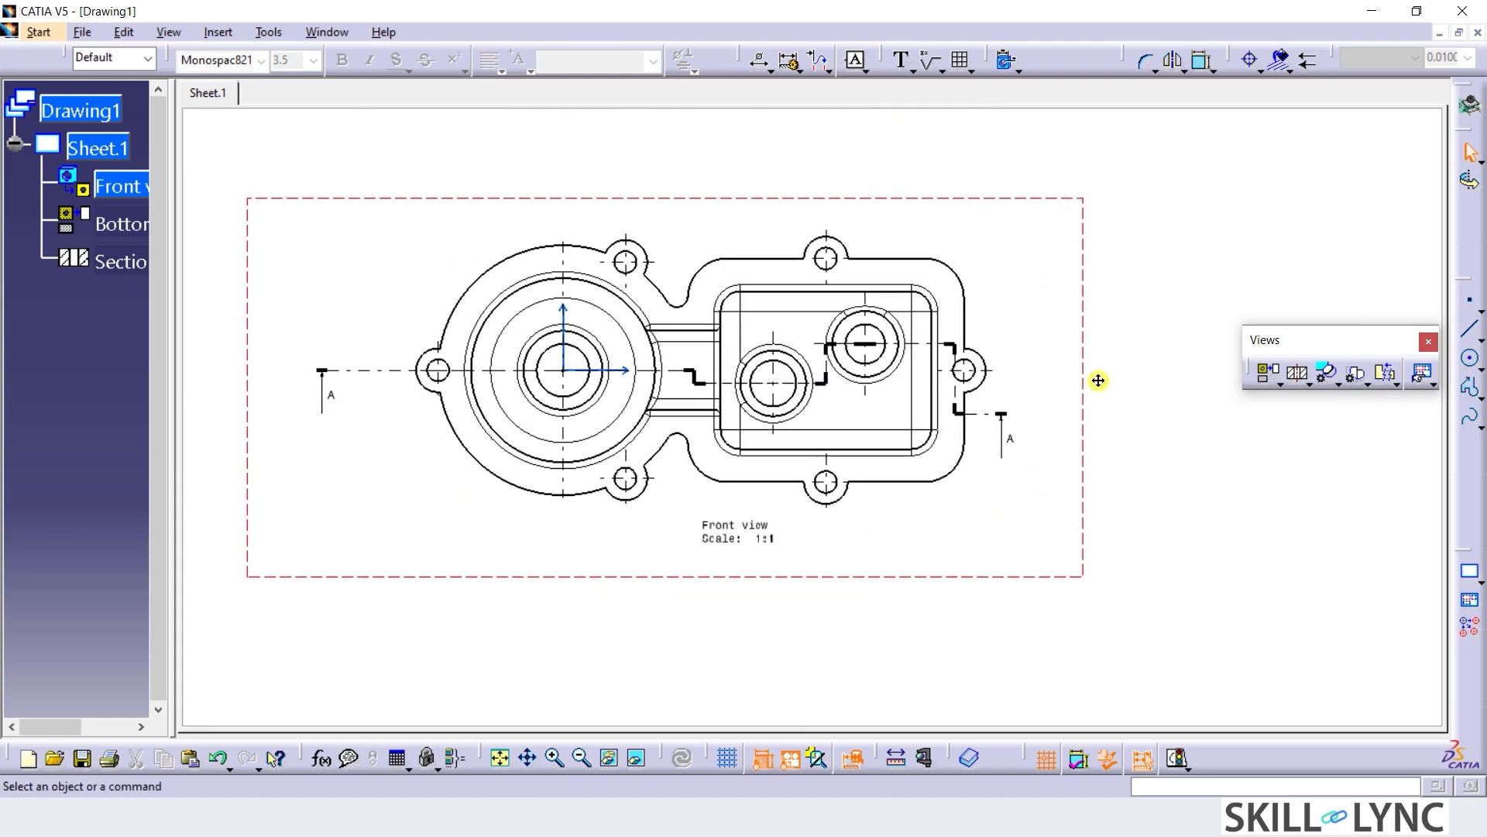
Dimension the front view's centre distance from circular boss to lower bush, the rectangular boss's width and height, and the flange height around it.
left_click(773, 71)
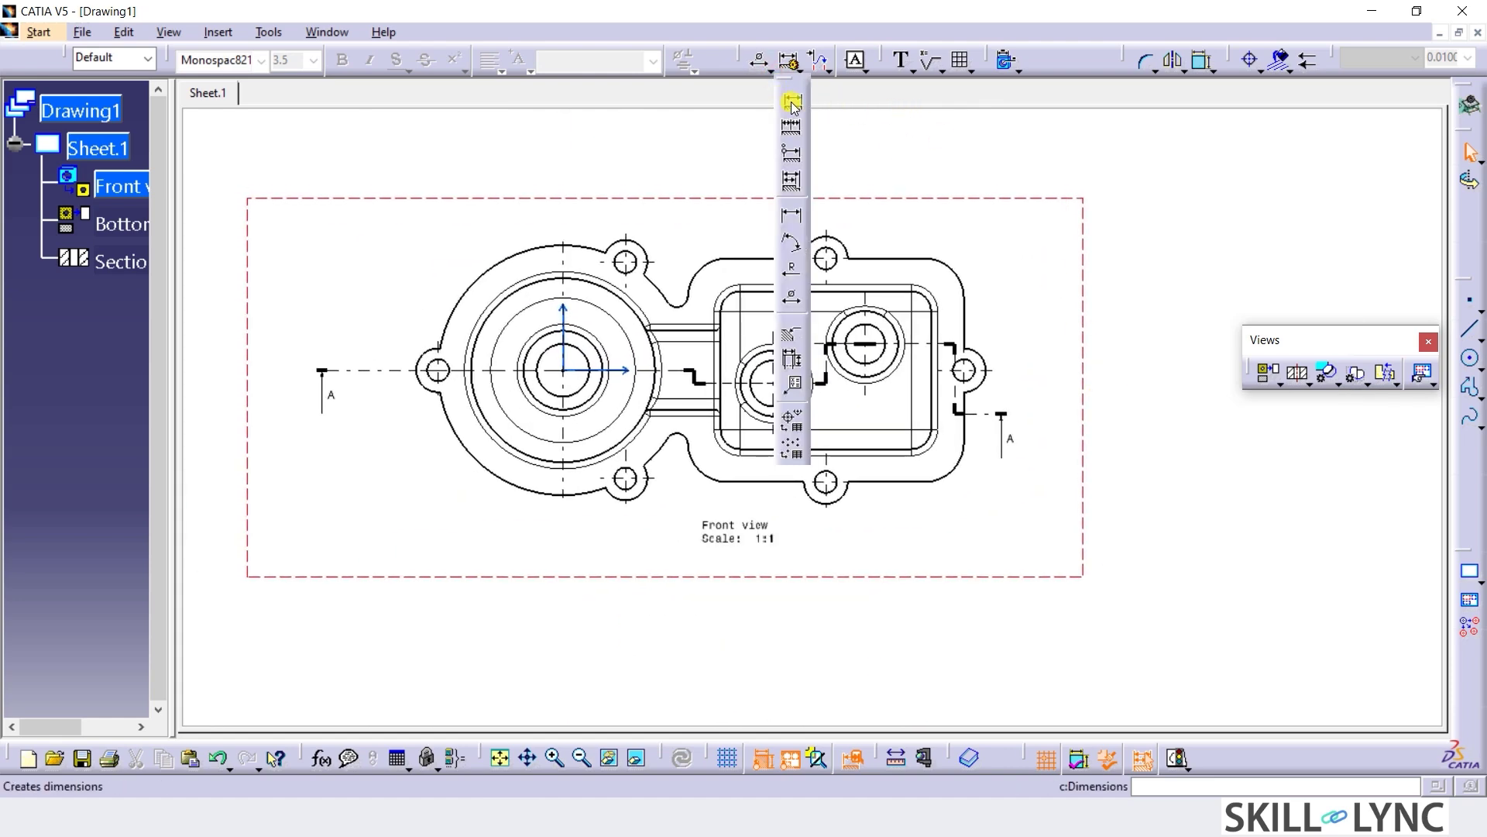
left_click(791, 103)
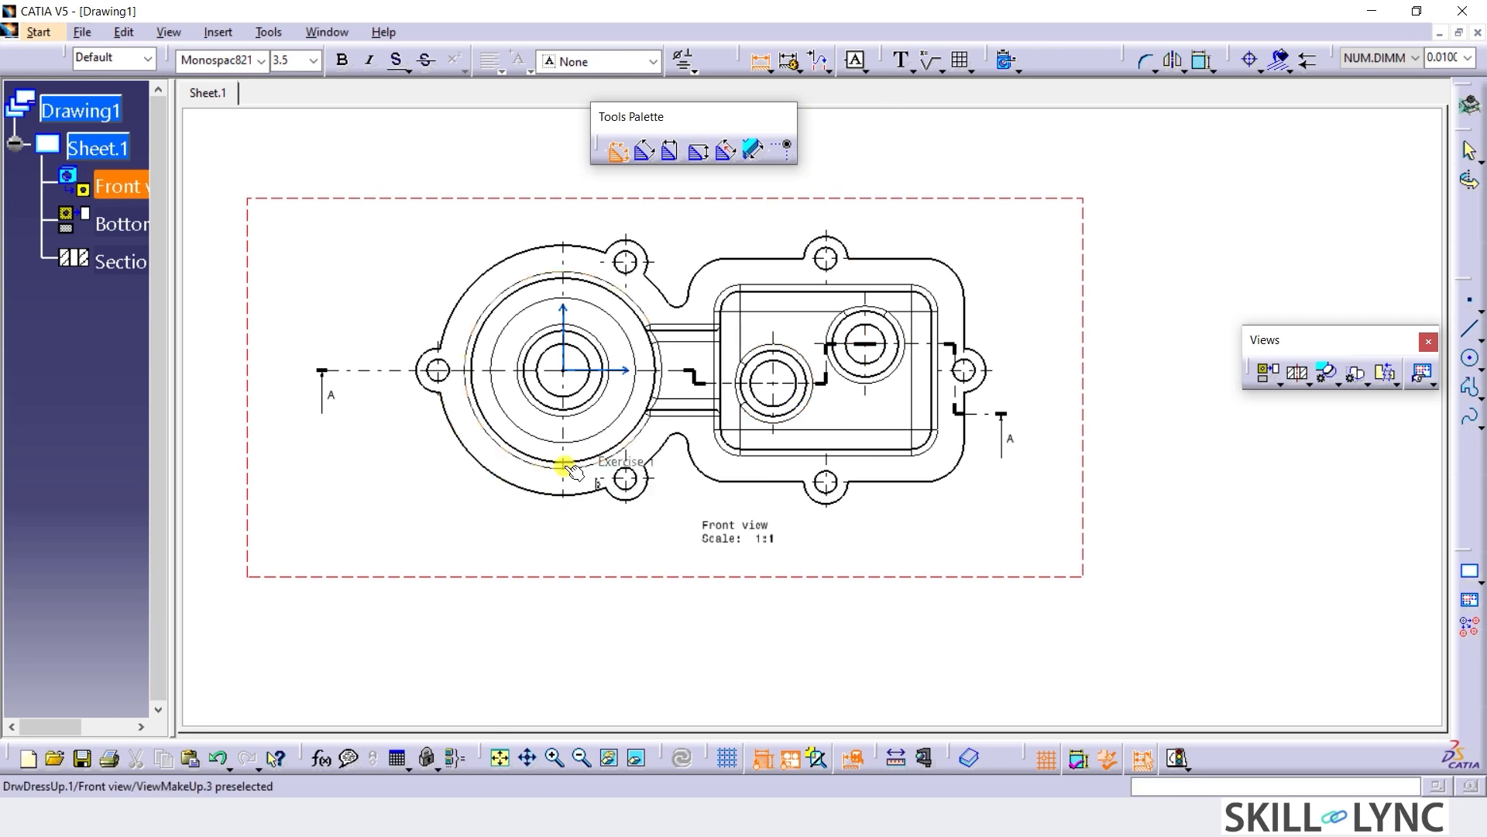
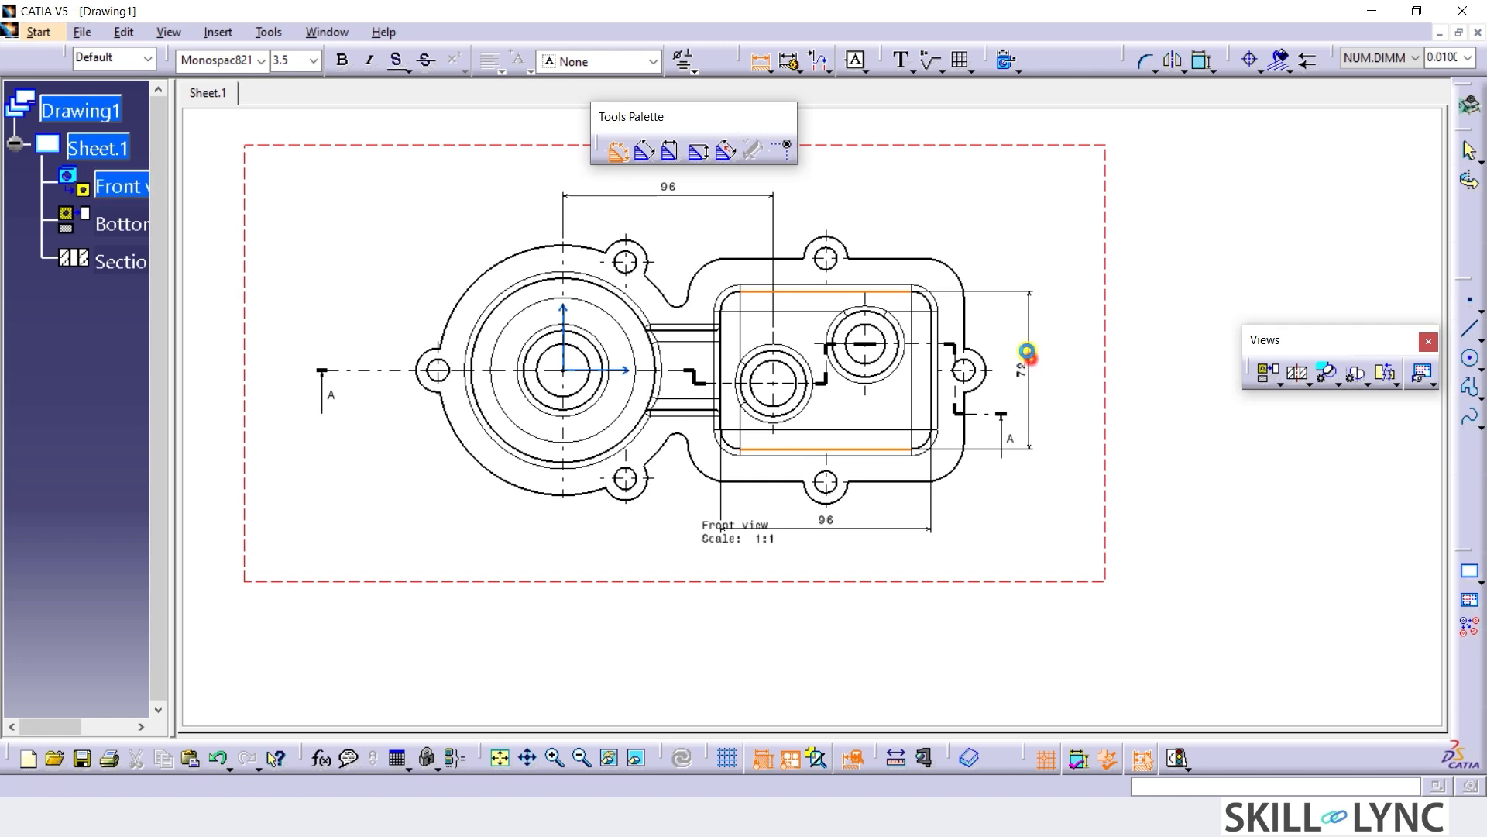
left_click(908, 258)
left_click(910, 469)
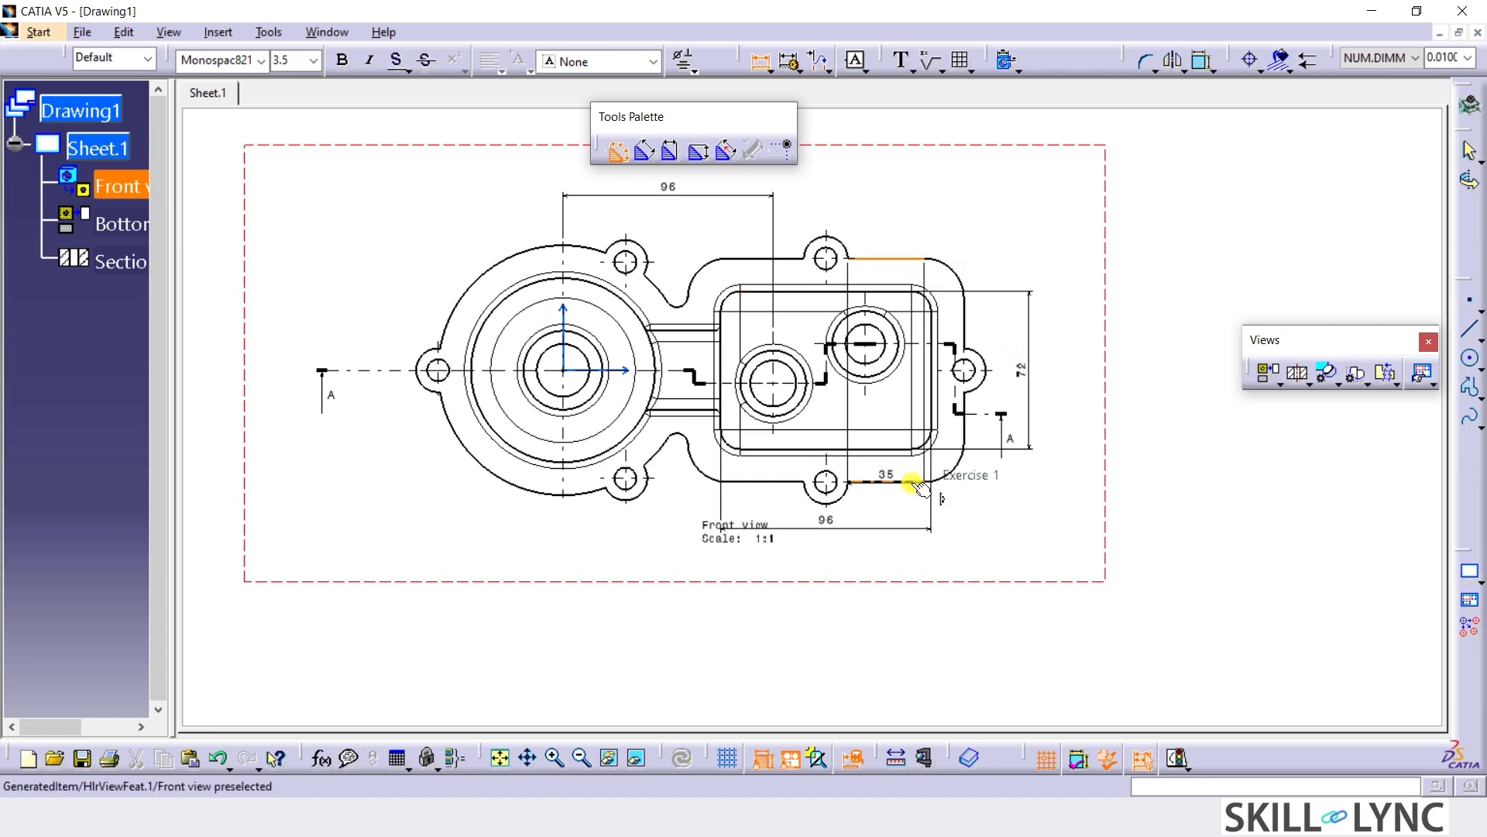
left_click(1062, 388)
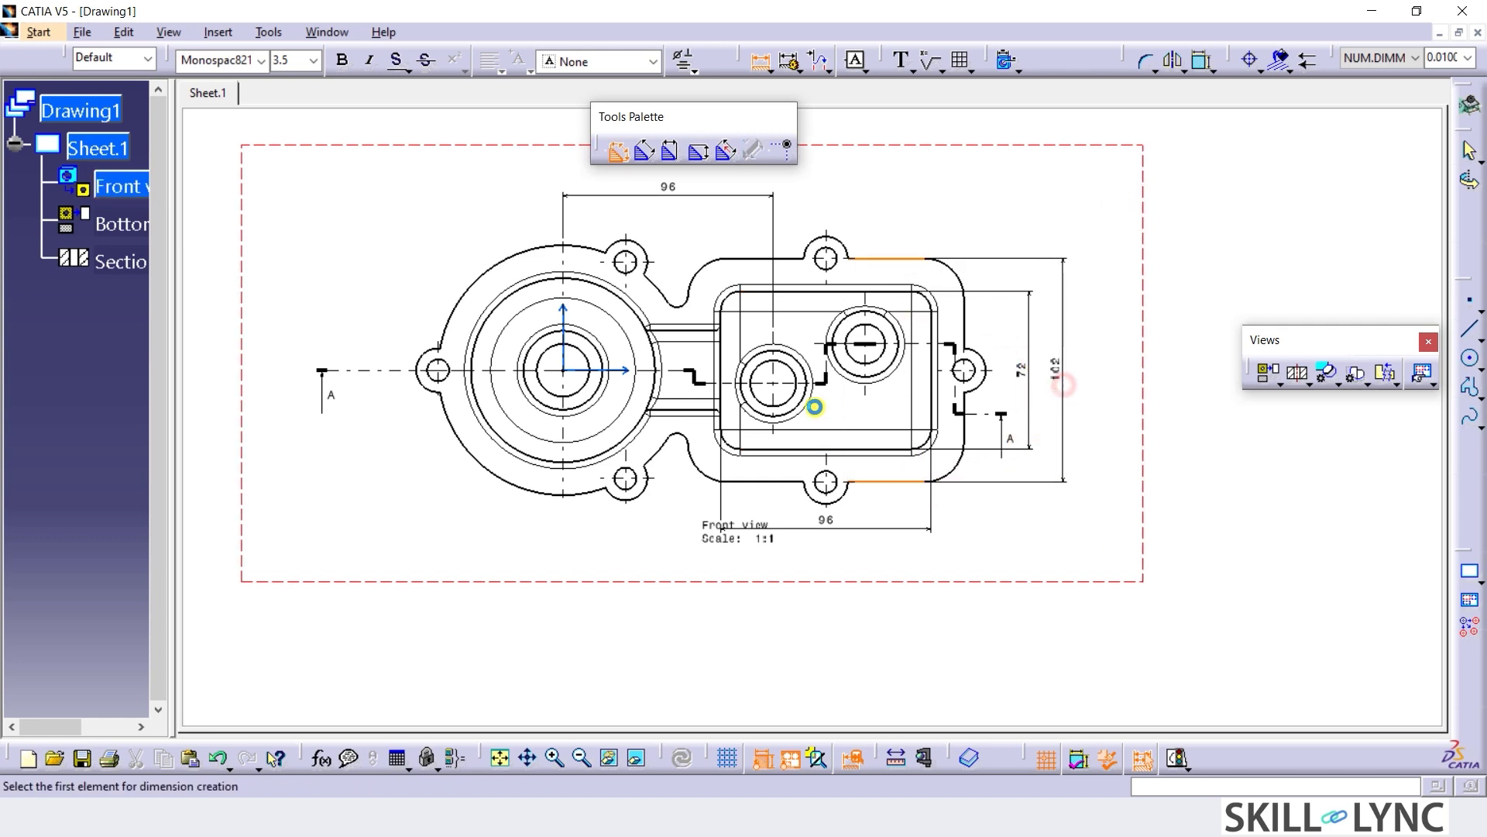
Dimension the width of the connecting bush between its two long edges in the front view, placing the dimension inside it.
left_click(695, 326)
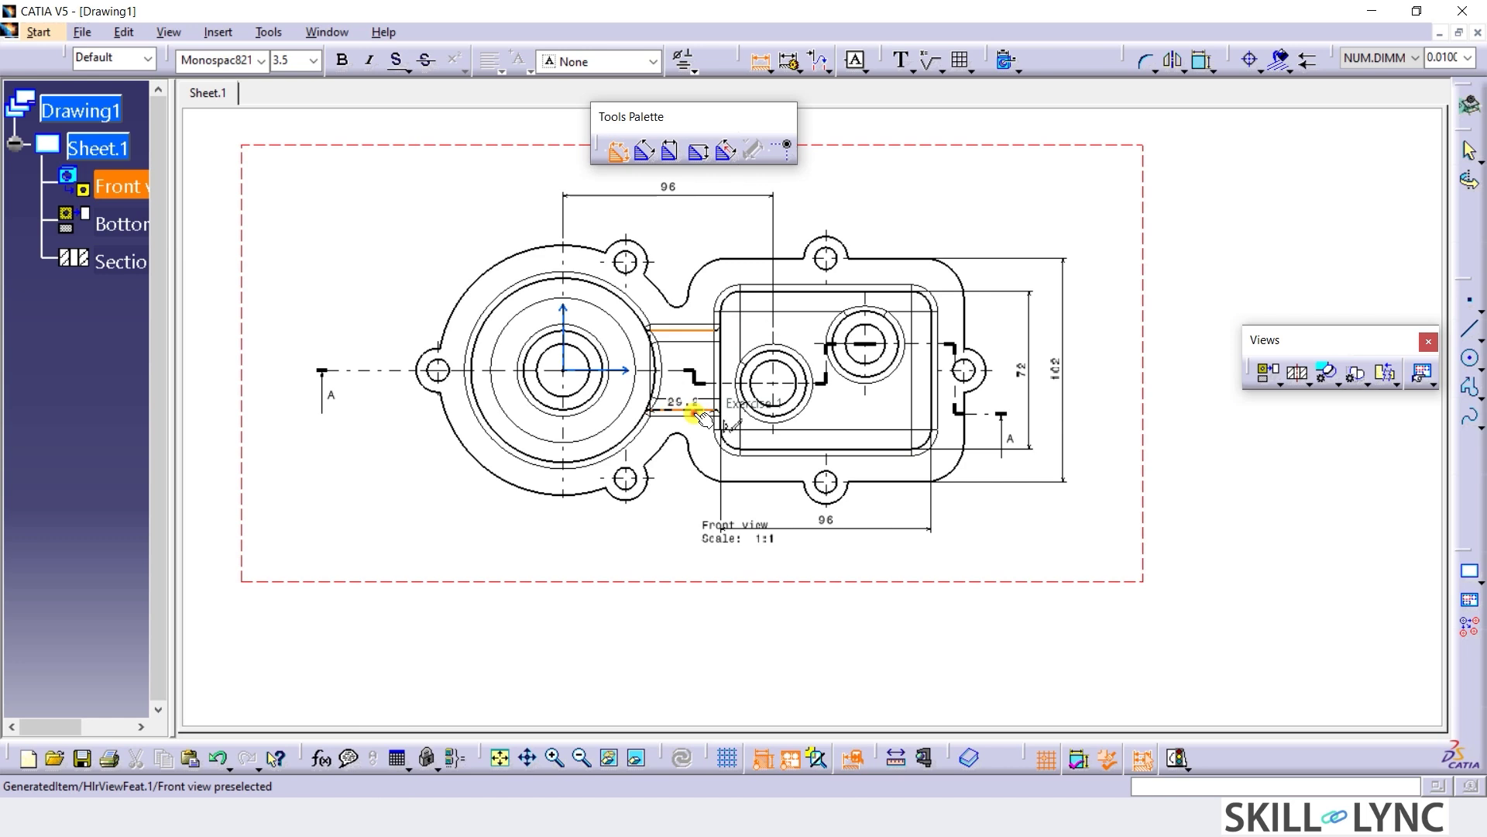
left_click(694, 412)
left_click(689, 370)
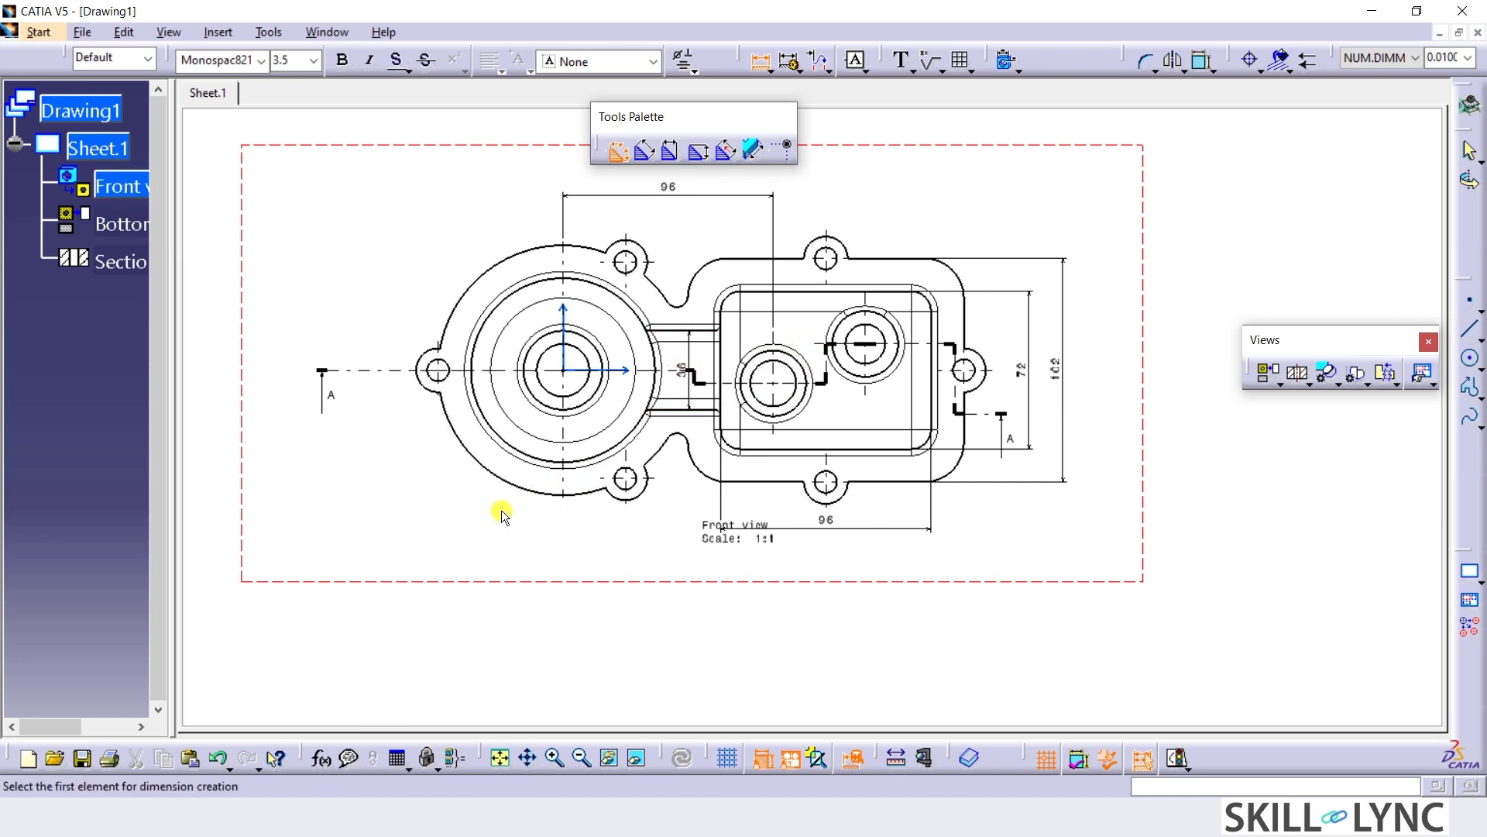
Dimension the vertical offsets of the lower and upper bushes from the circular boss's horizontal centre line in the front view.
left_click(598, 370)
left_click(805, 409)
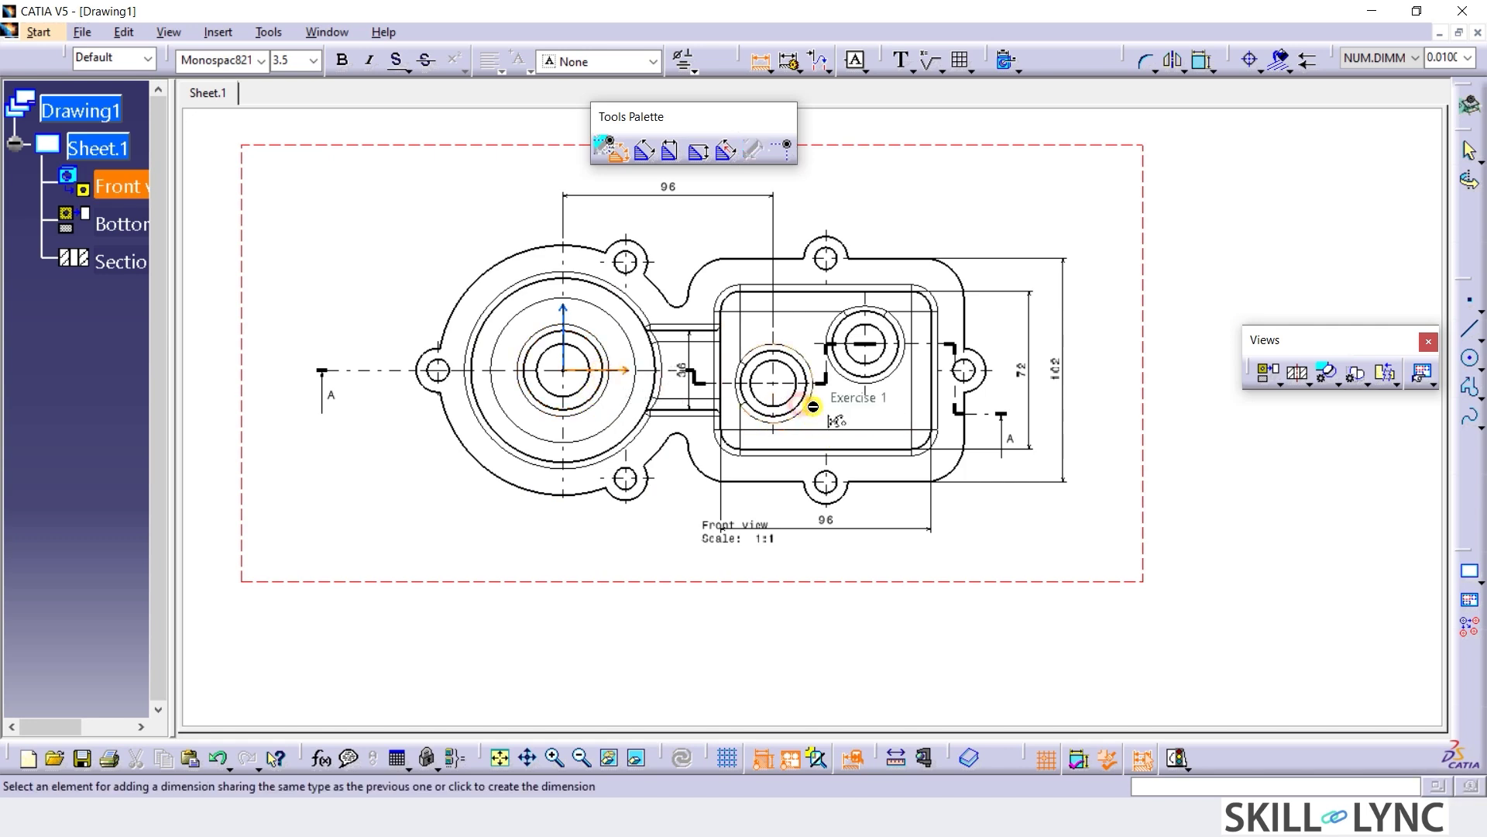
left_click(823, 422)
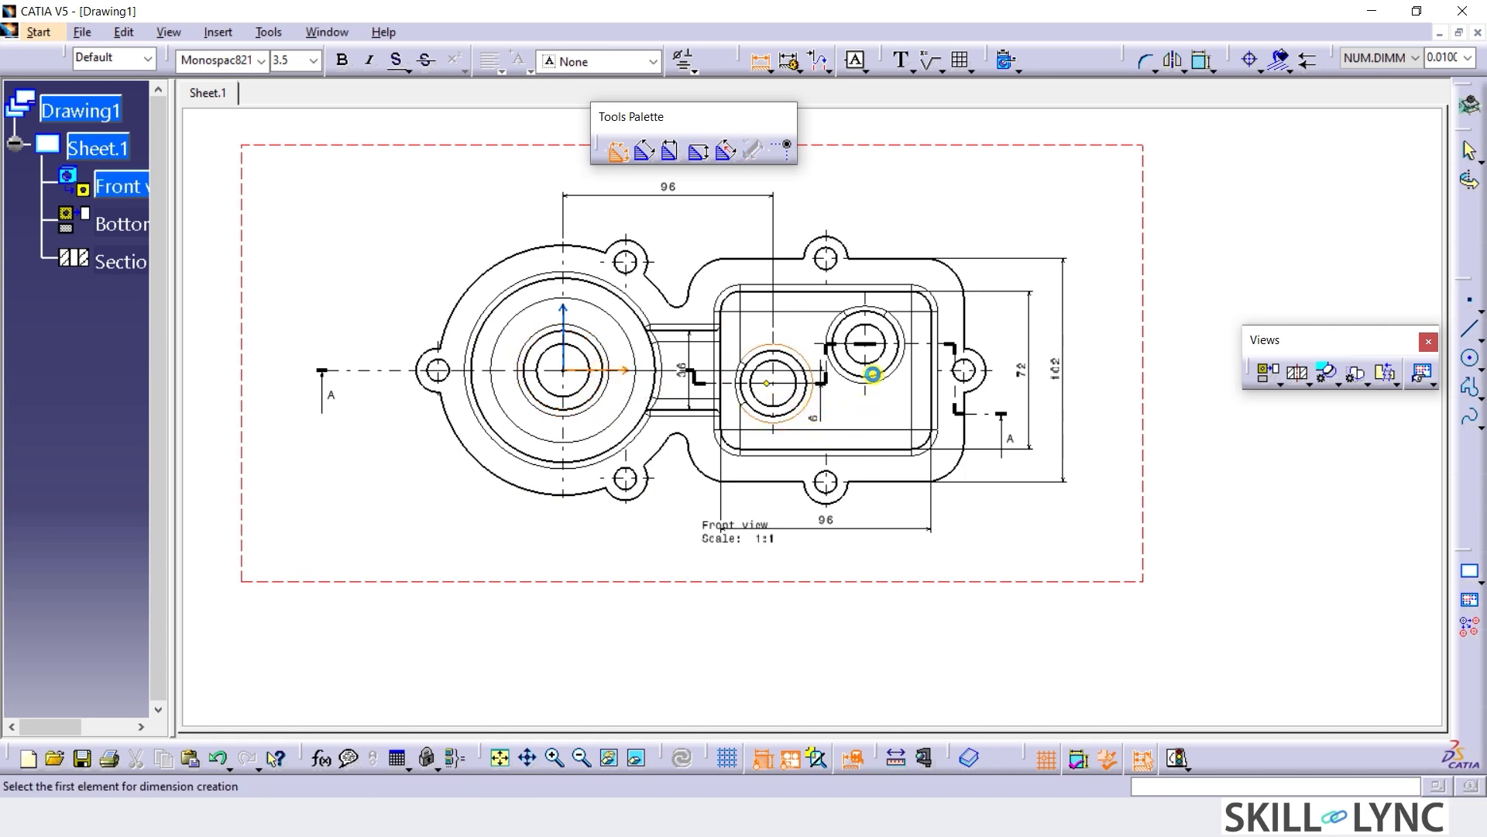
left_click(591, 376)
left_click(850, 314)
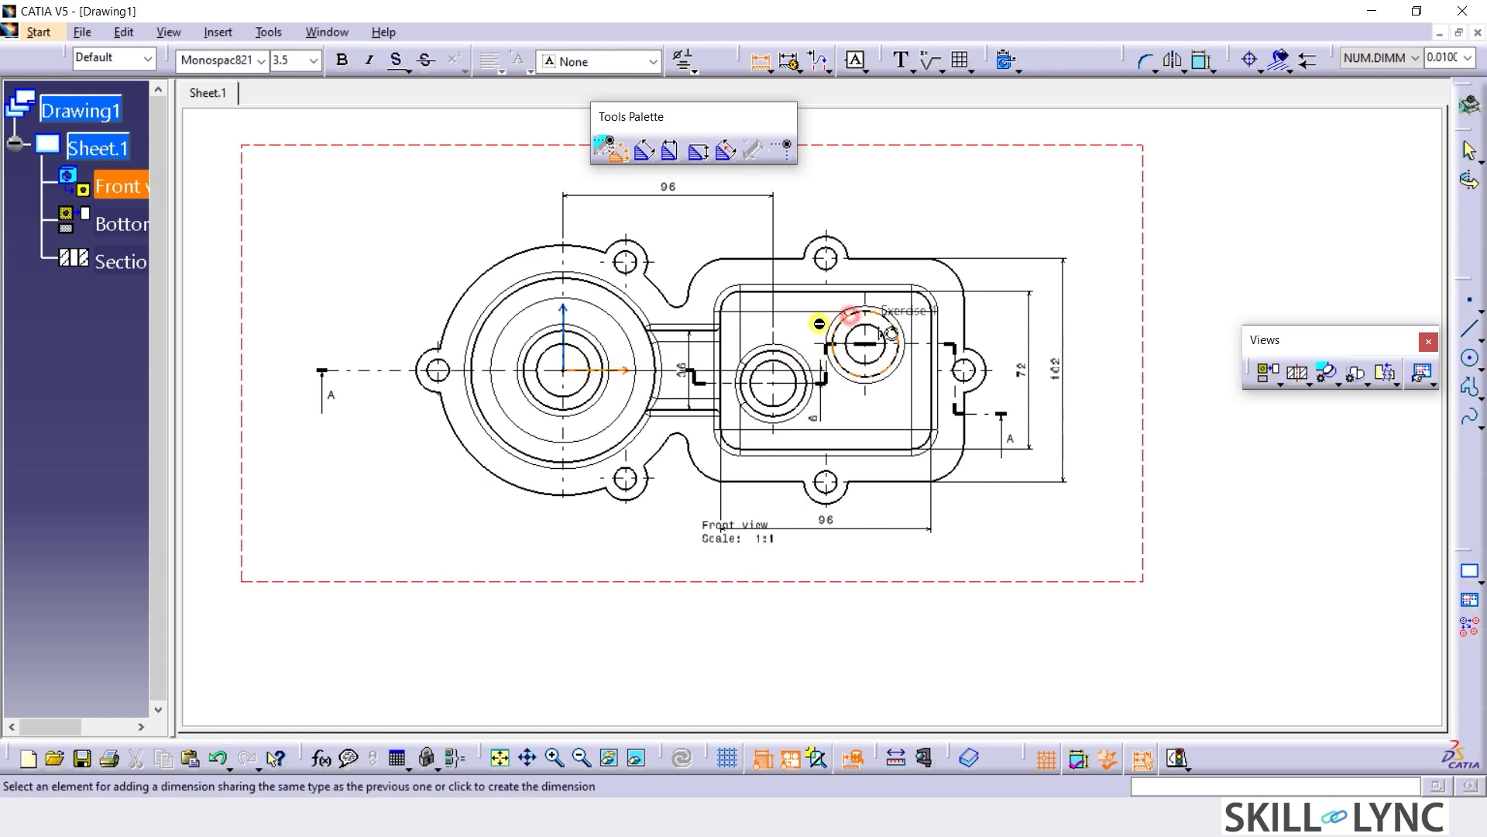
left_click(820, 328)
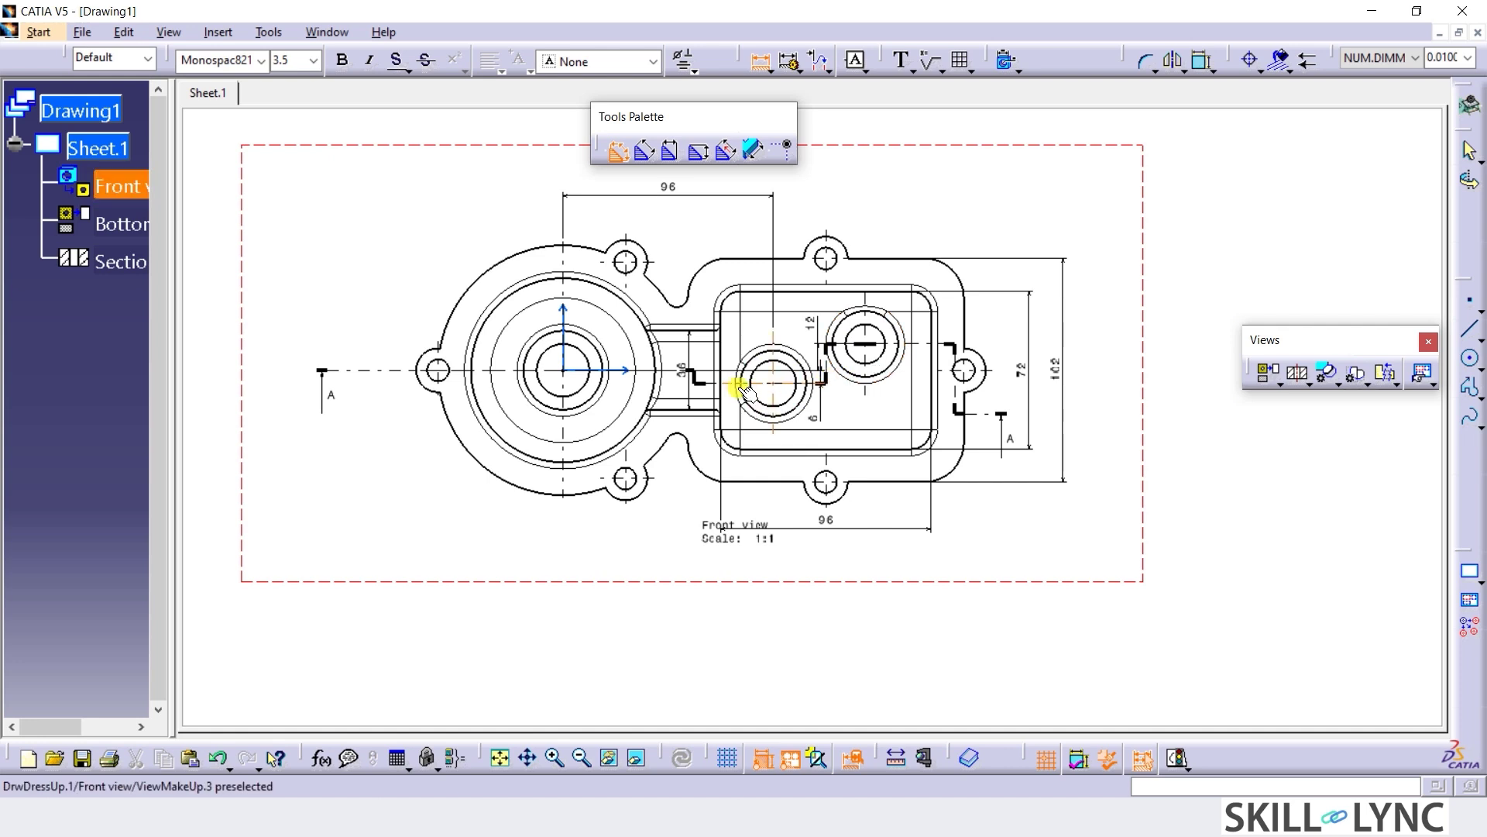
Dimension the horizontal distance between the two bushes above the view, and from the circular boss's centre to the rectangular boss's near edge below it.
left_click(773, 383)
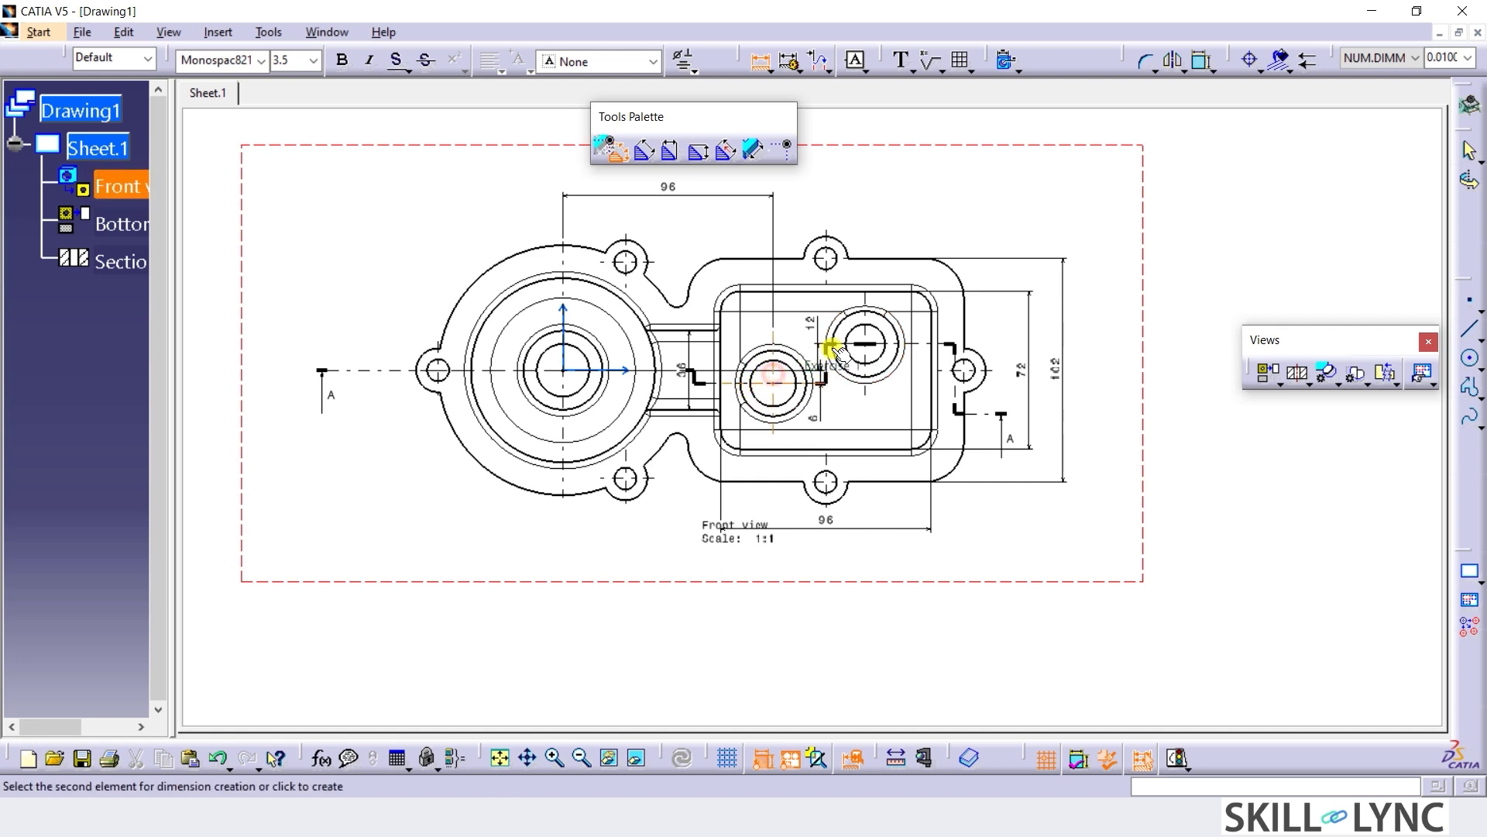
left_click(873, 339)
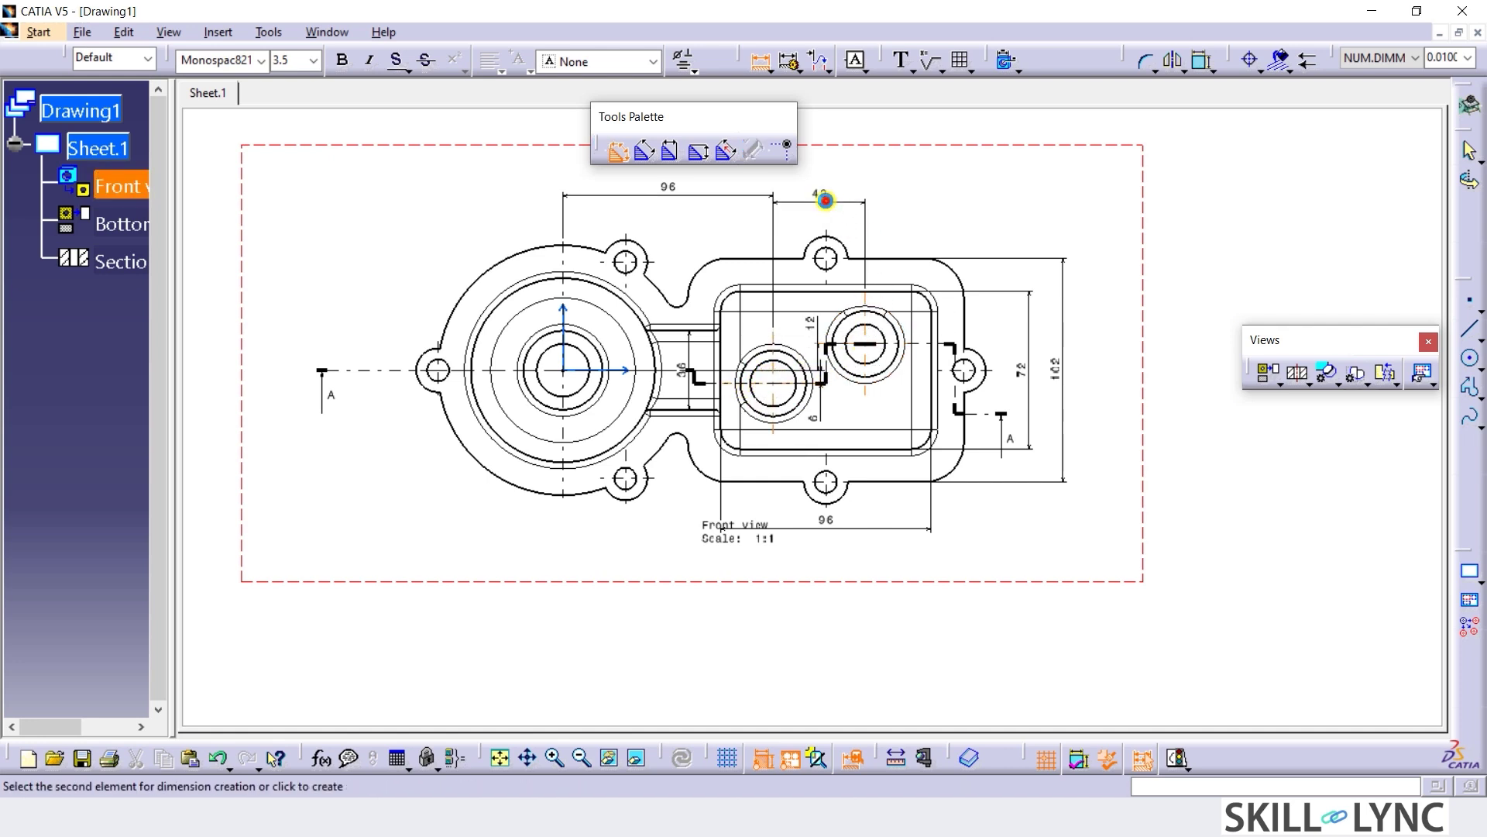
left_click(825, 198)
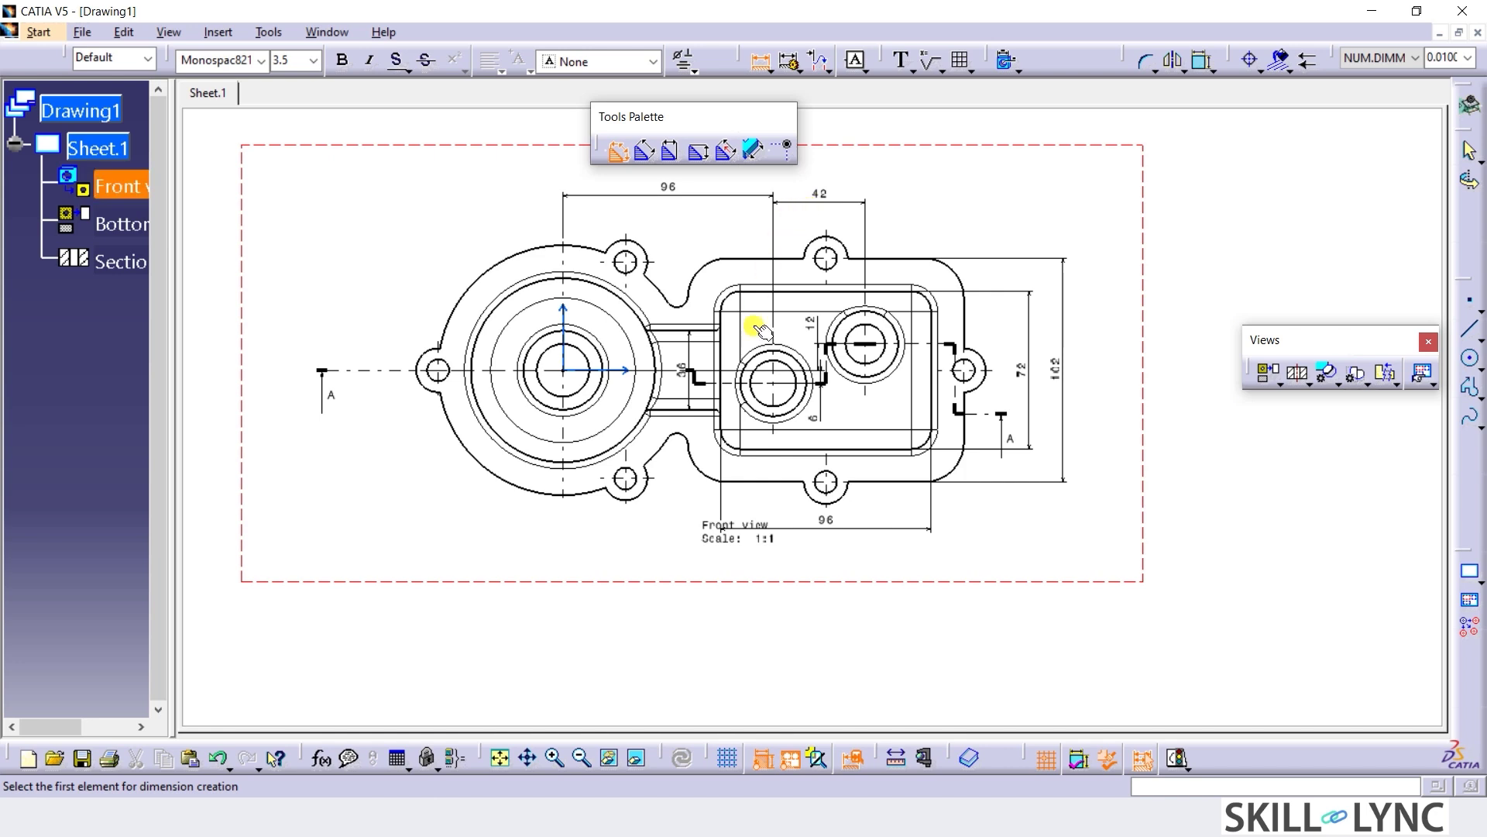
left_click(563, 449)
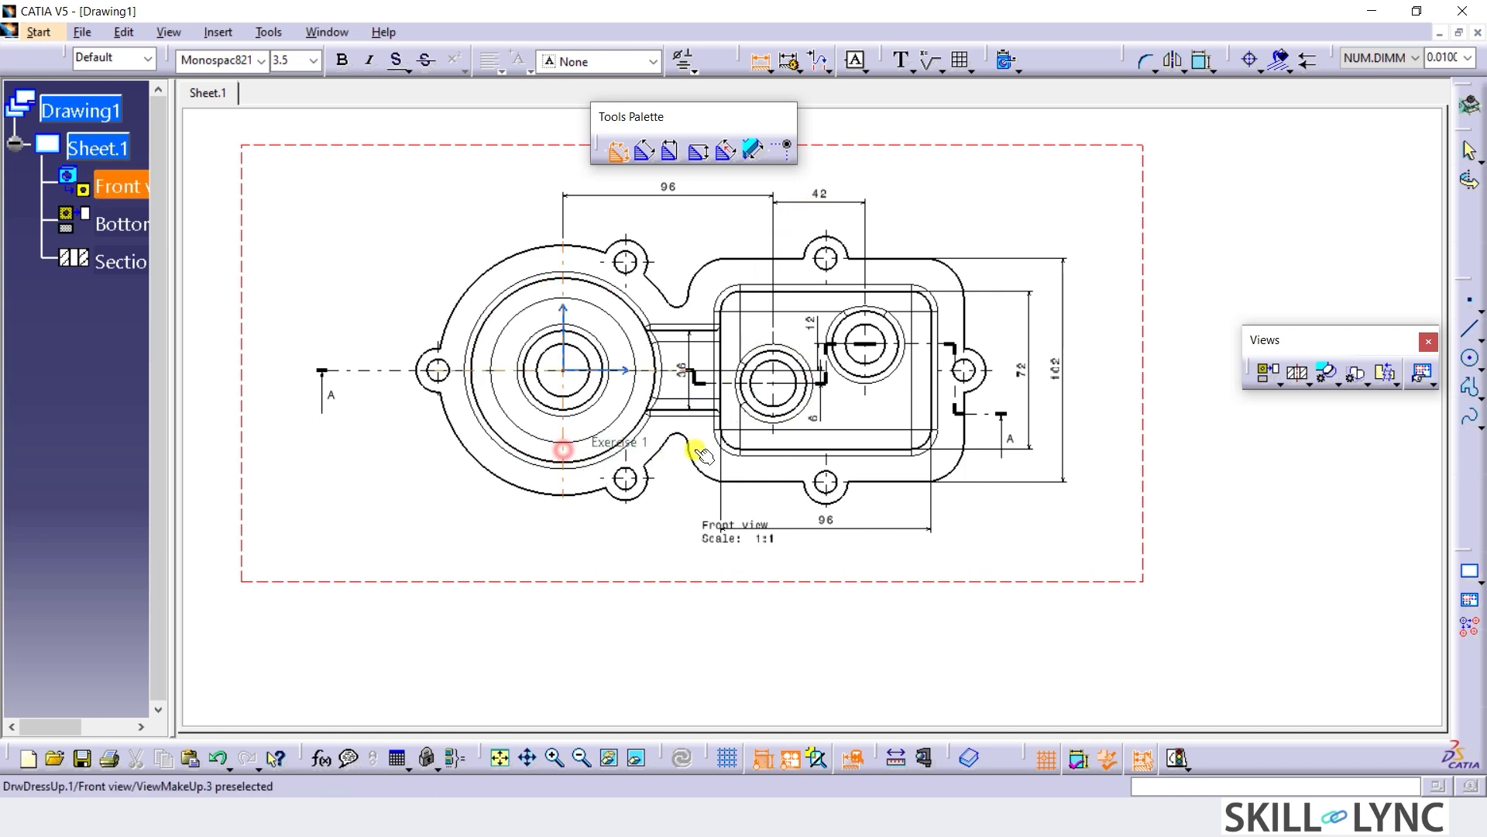
left_click(719, 387)
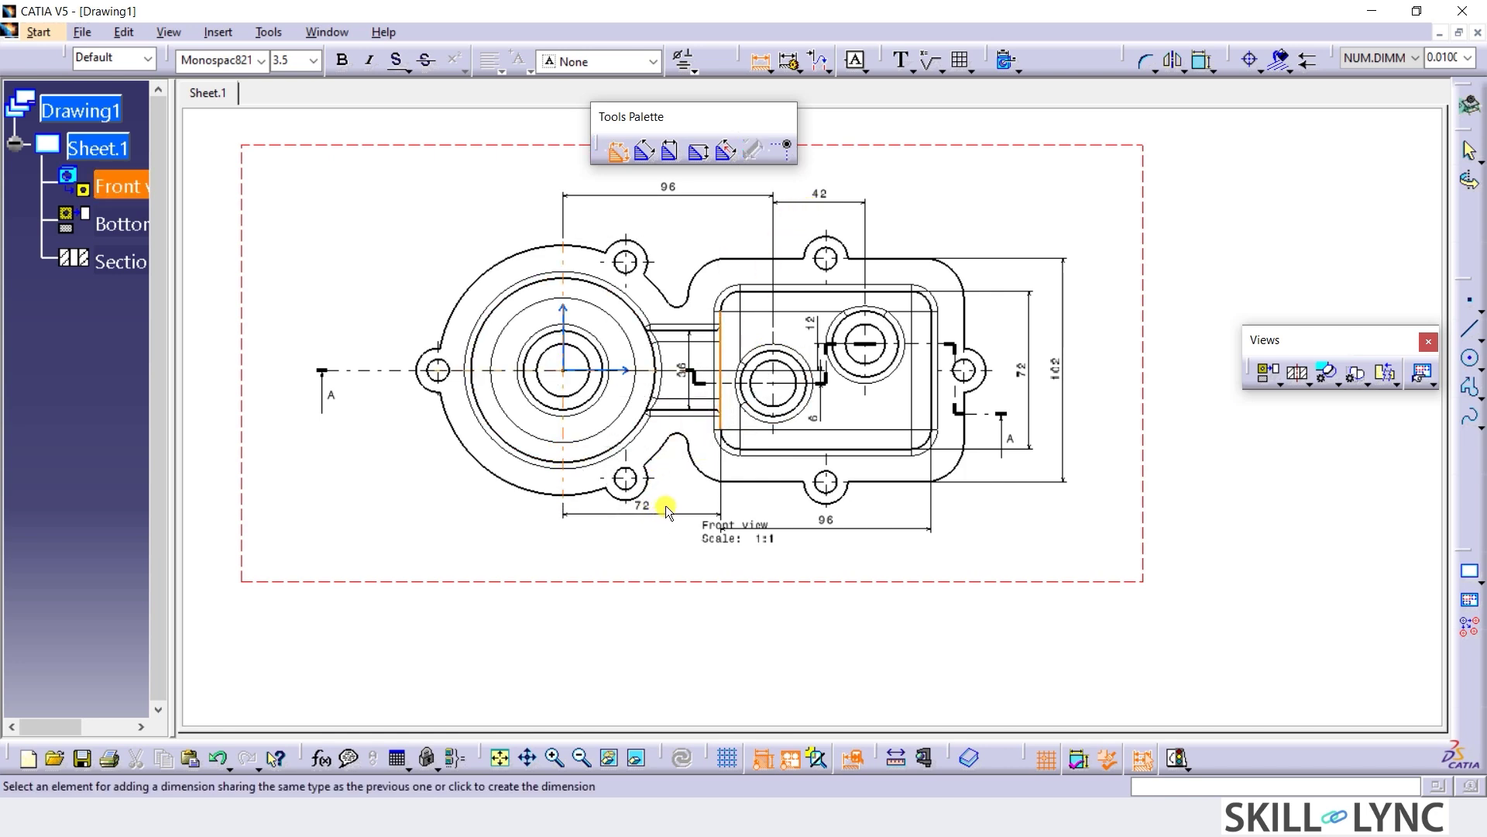
left_click(657, 541)
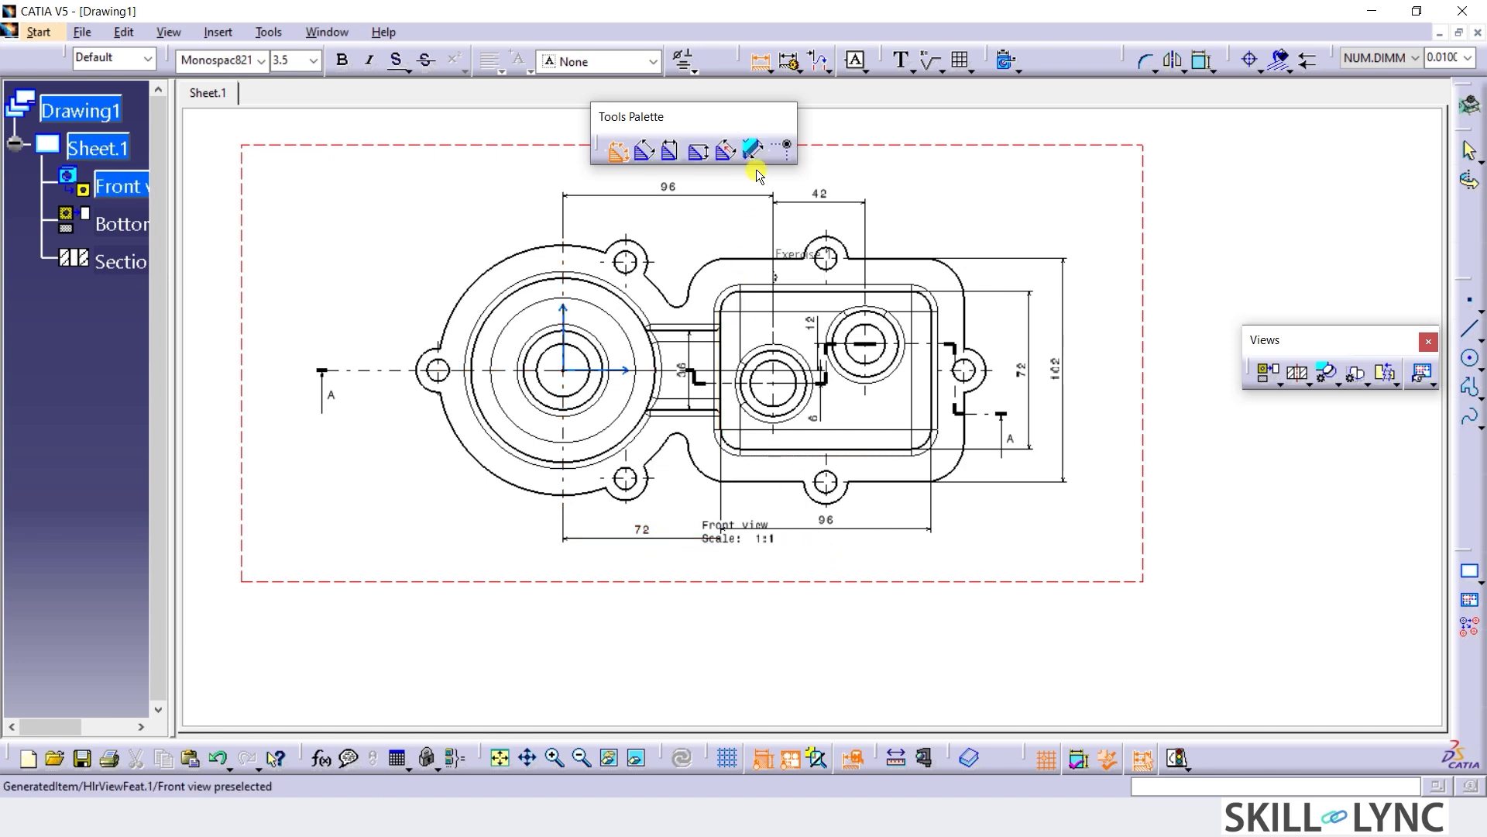
Add radius dimensions to the far-left lug's outer arc, the upper neck fillet between the flanges, and the rectangular flange's upper-right corner.
left_click(774, 70)
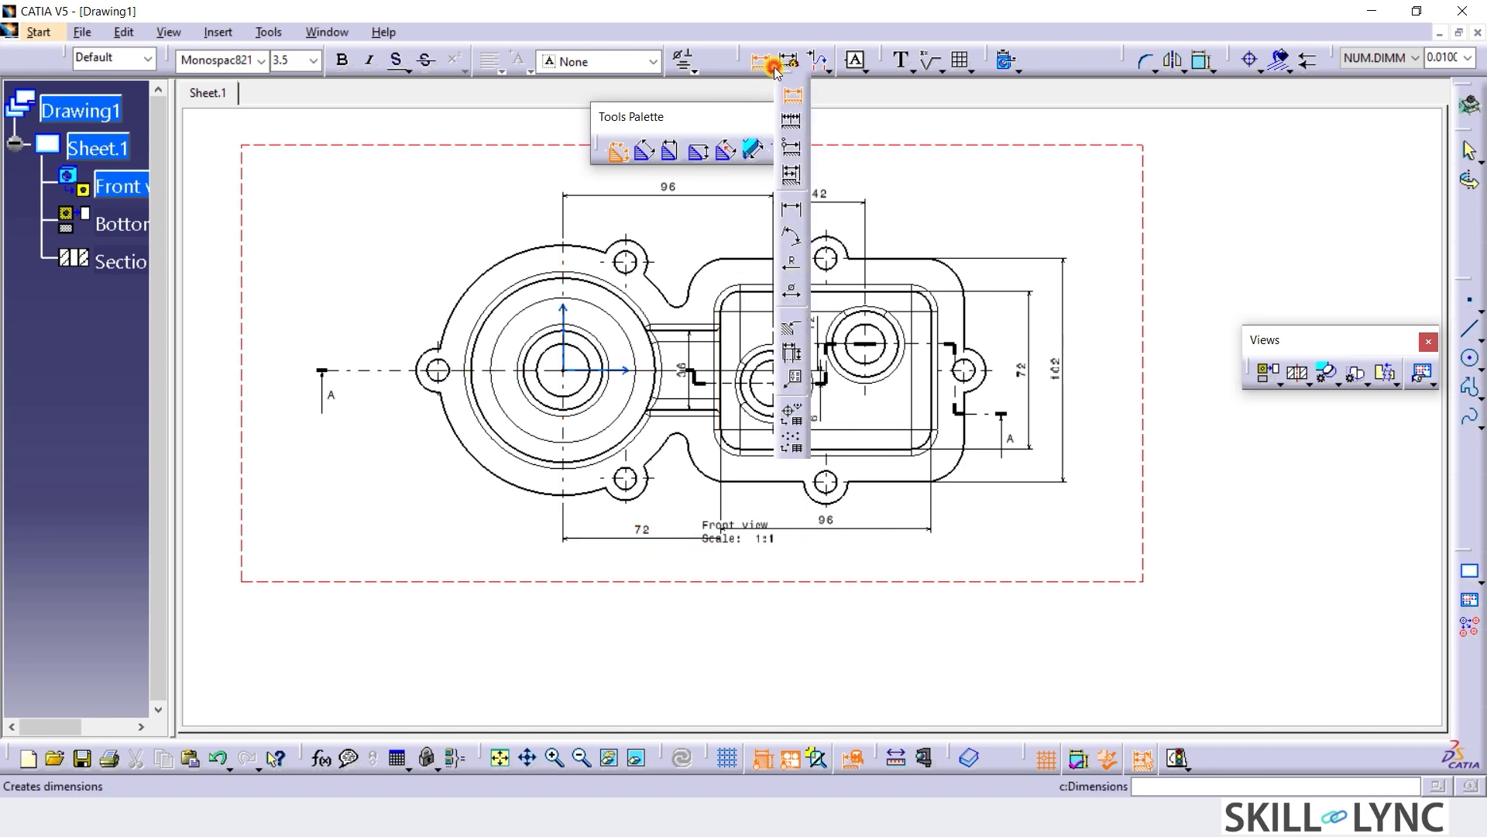
left_click(791, 261)
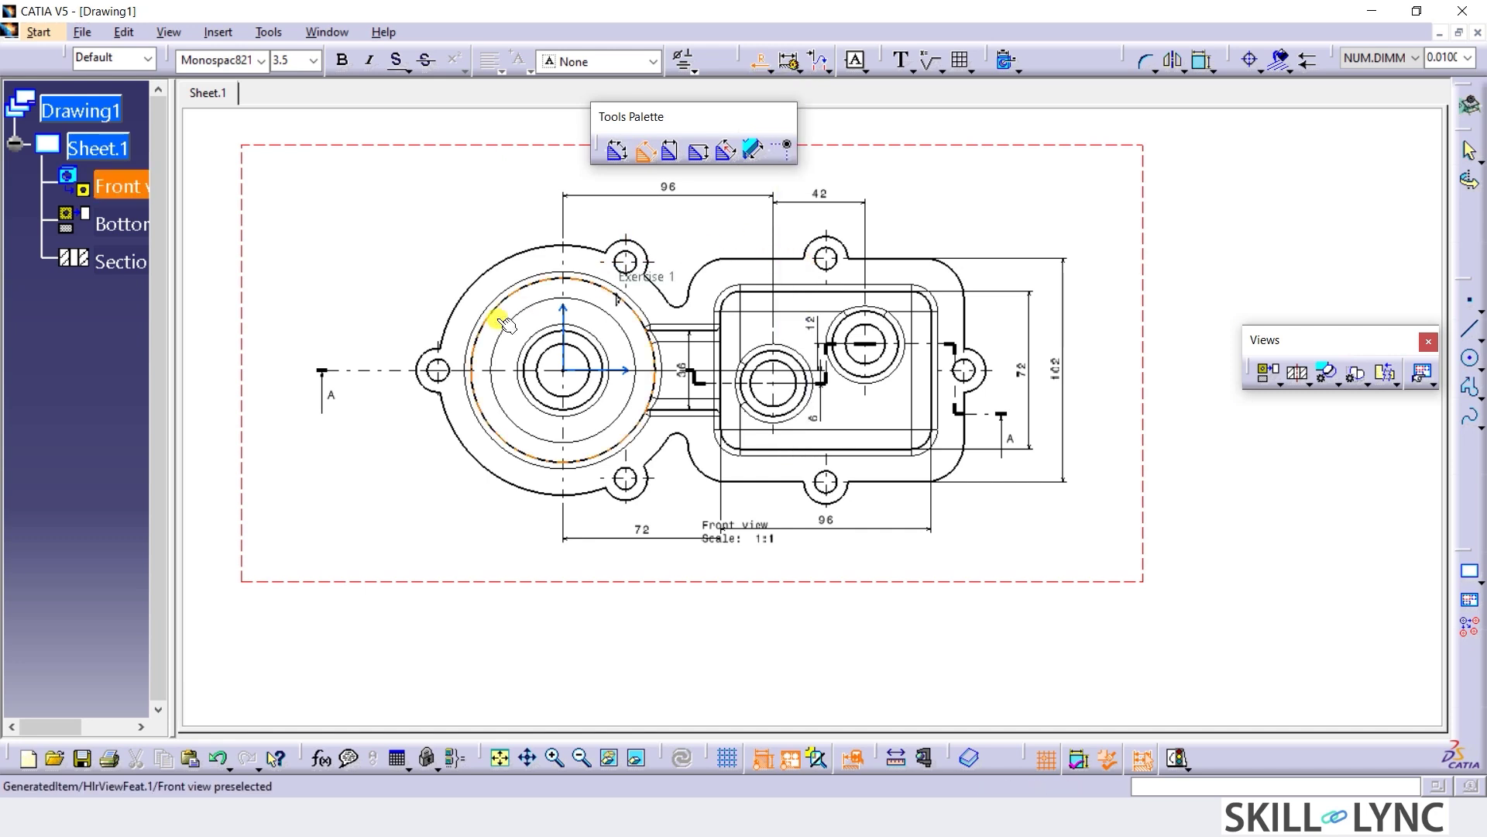
left_click(423, 365)
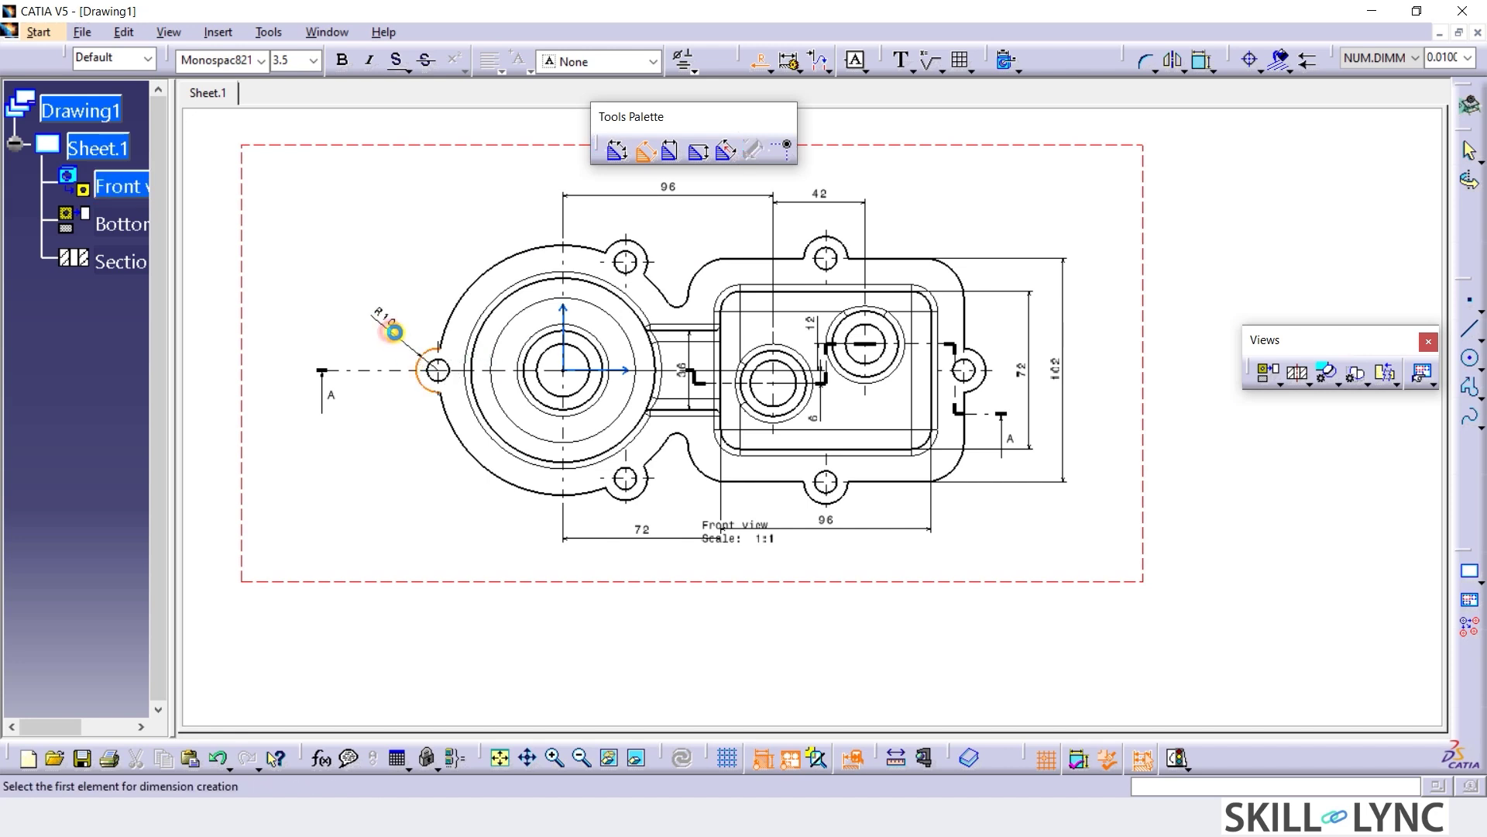
left_click(397, 333)
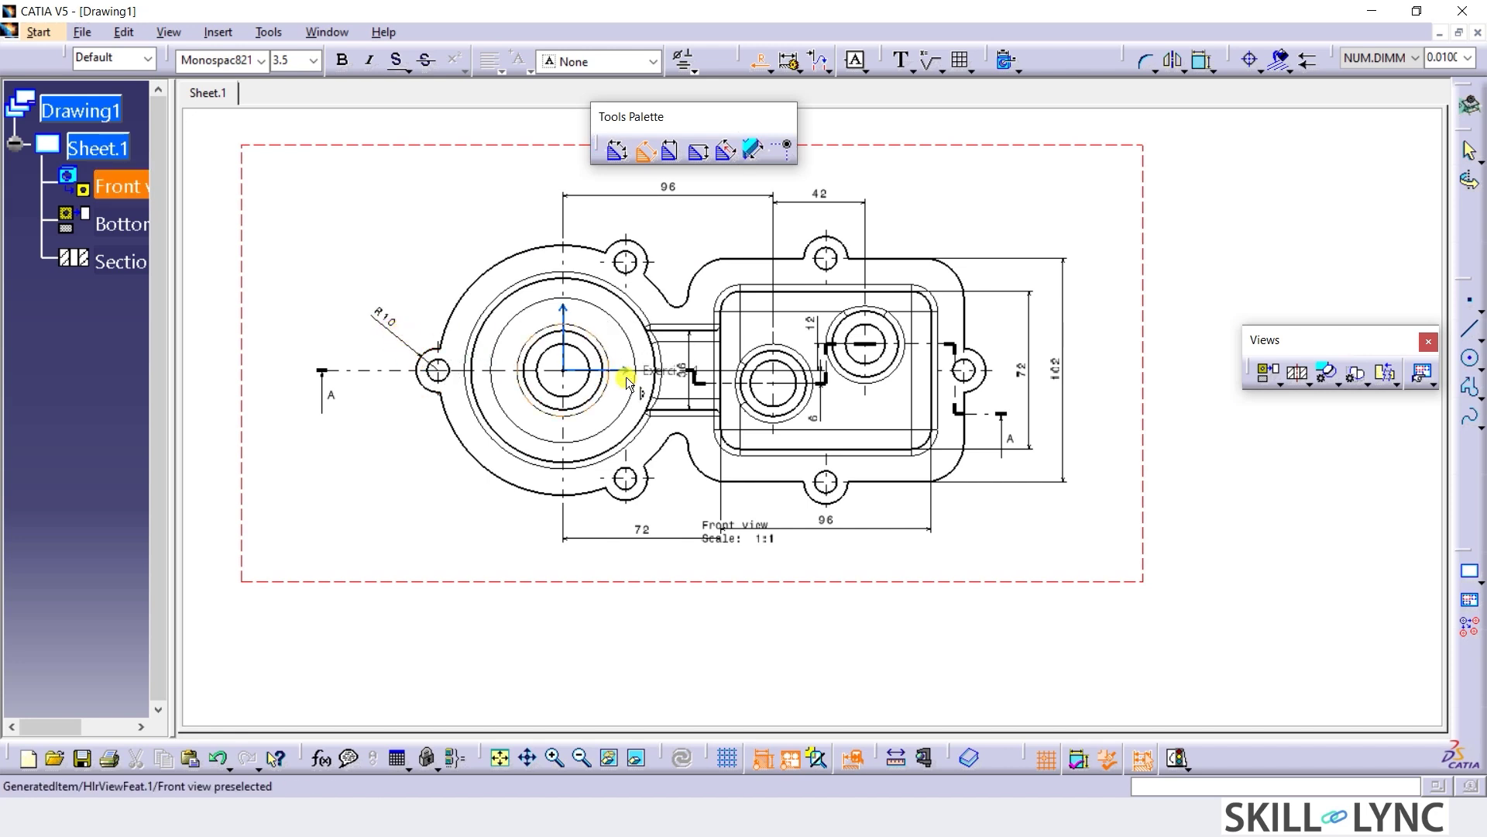
left_click(677, 304)
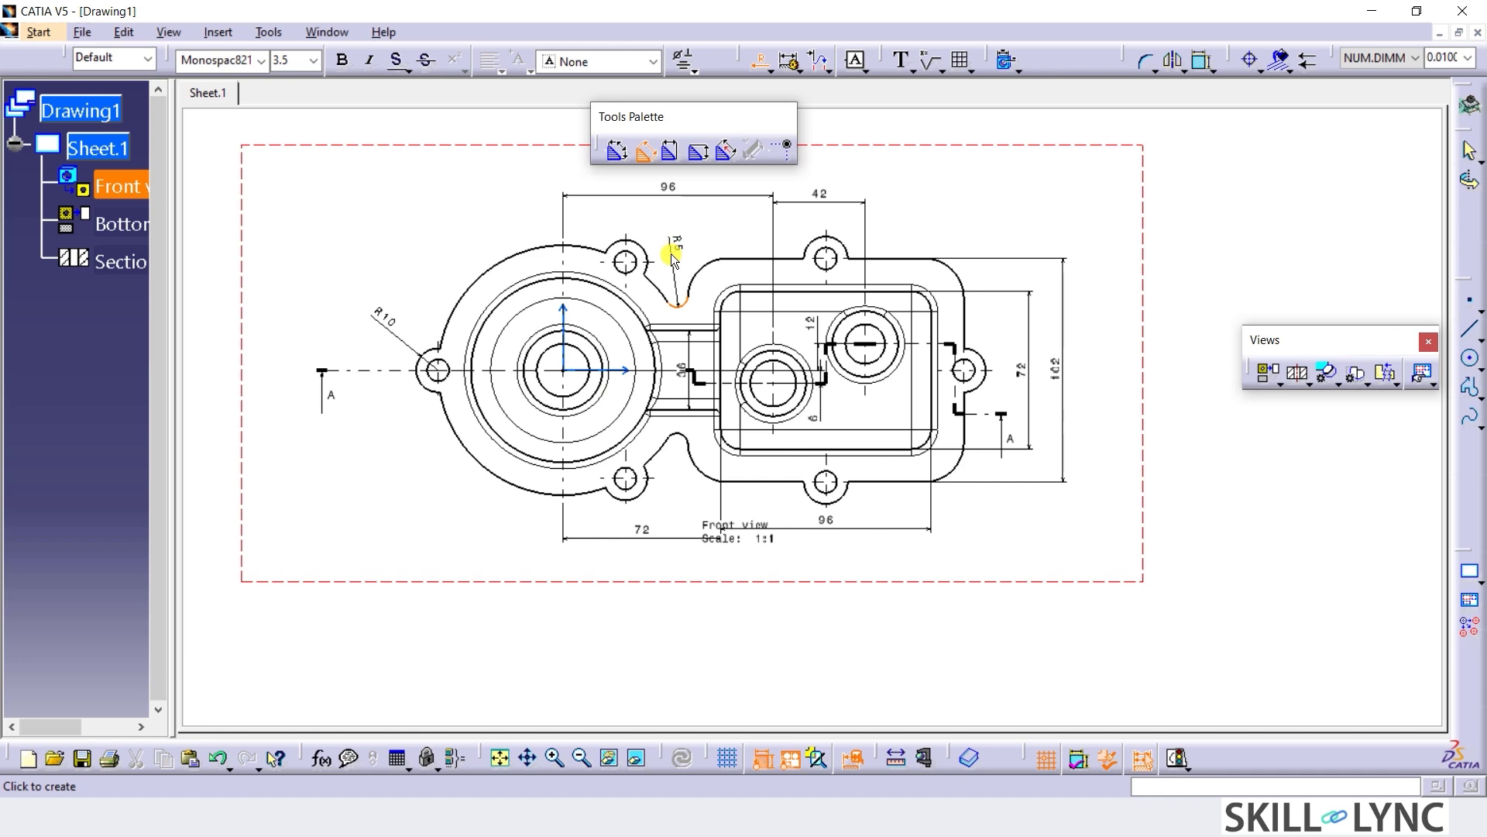
left_click(672, 256)
left_click(954, 269)
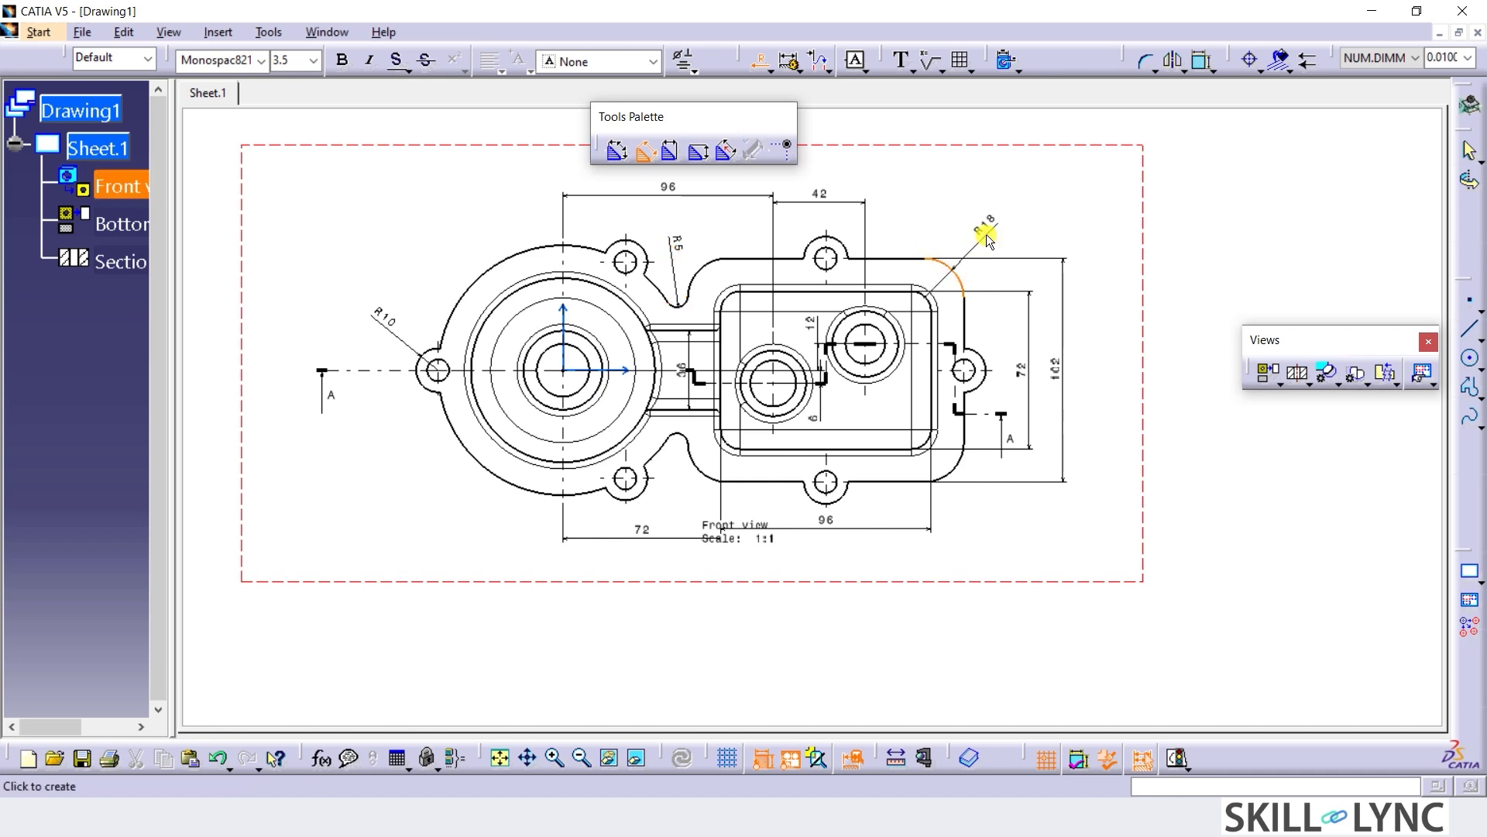
left_click(990, 236)
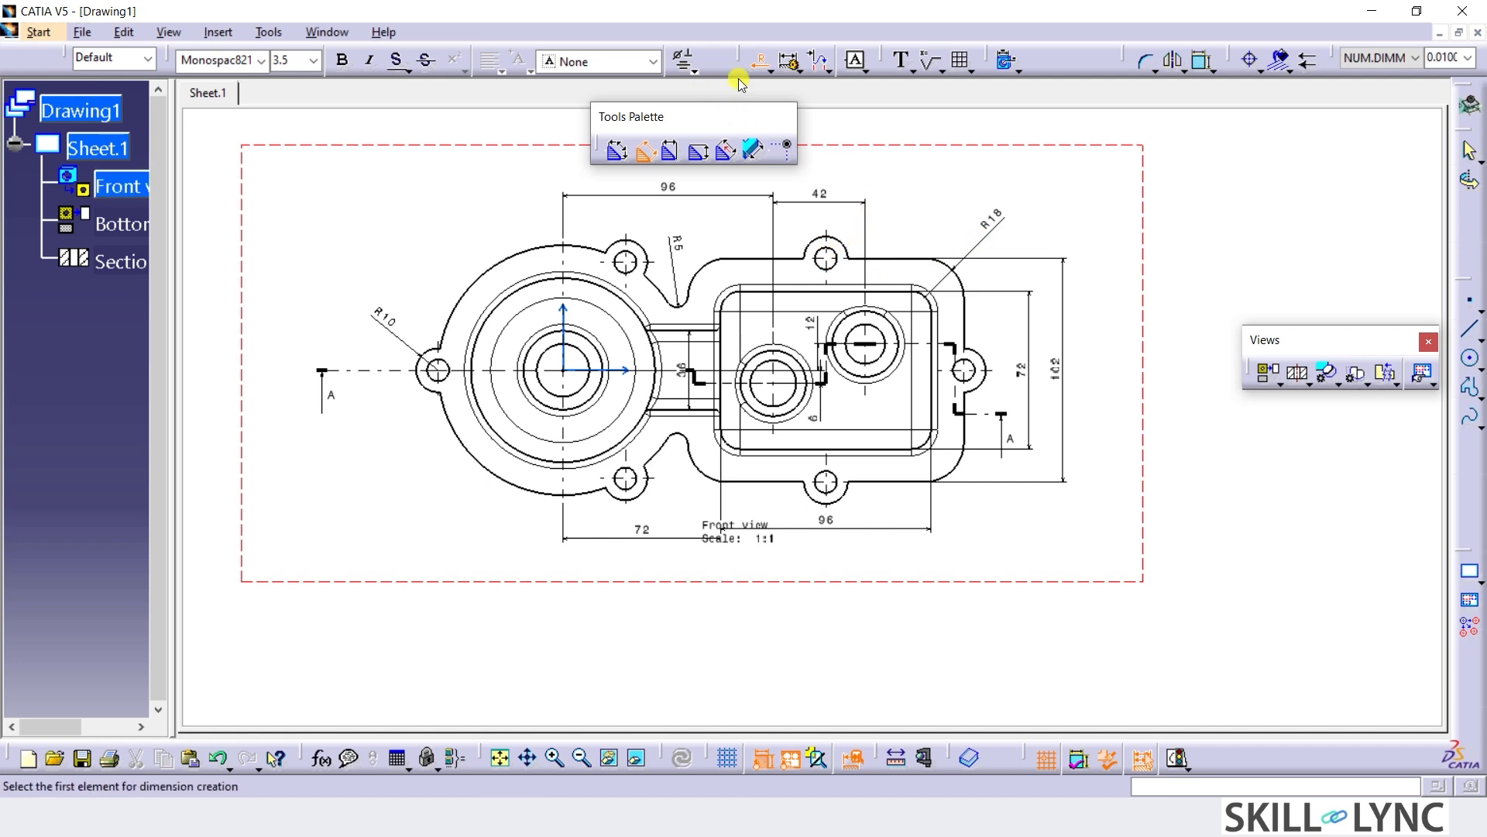
Add diameter dimensions to the circular flange's outer edge and the circular boss, placing both outside the outline at upper left.
left_click(797, 69)
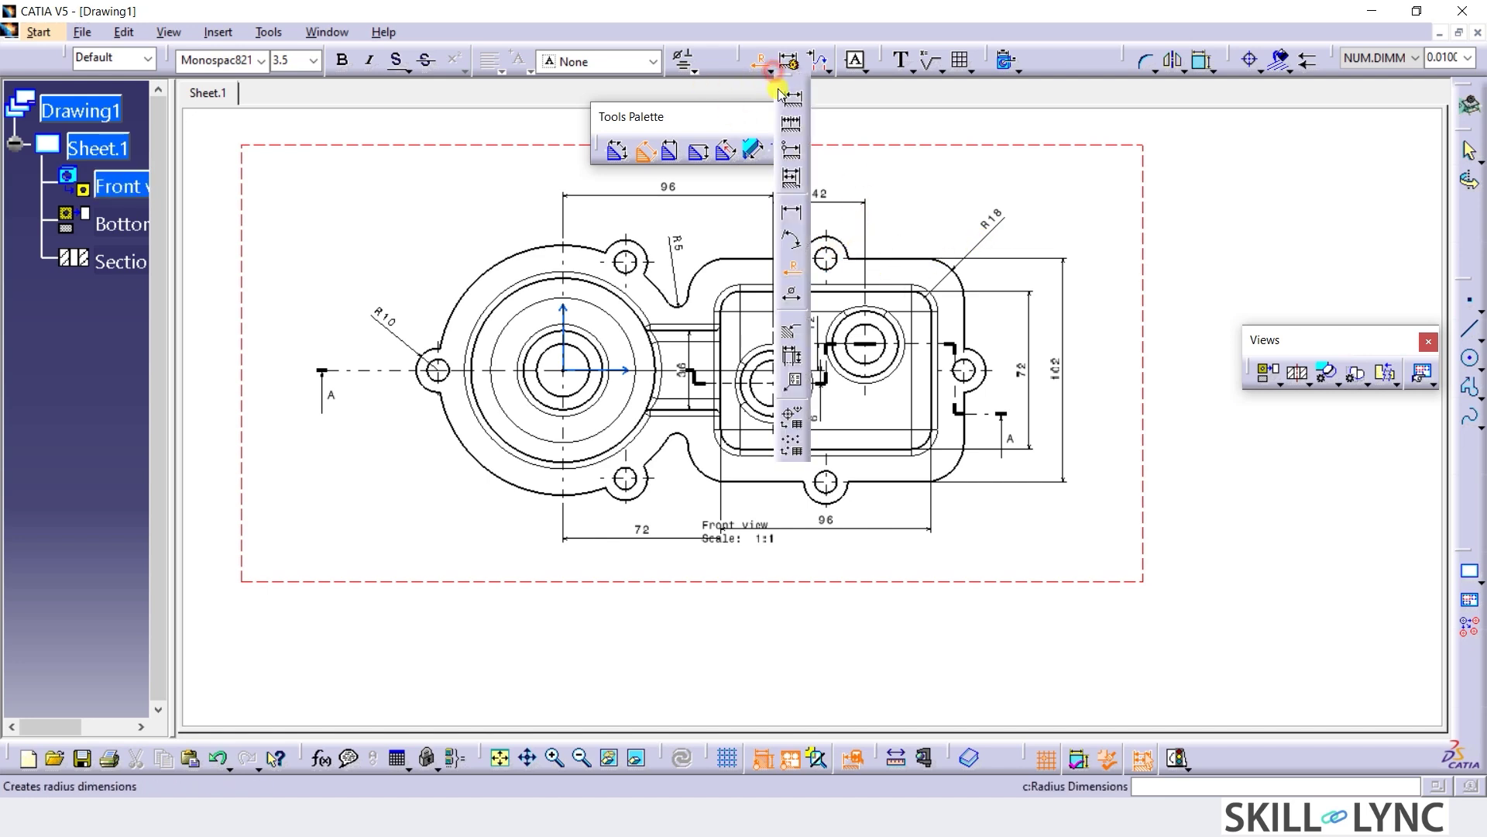
left_click(793, 295)
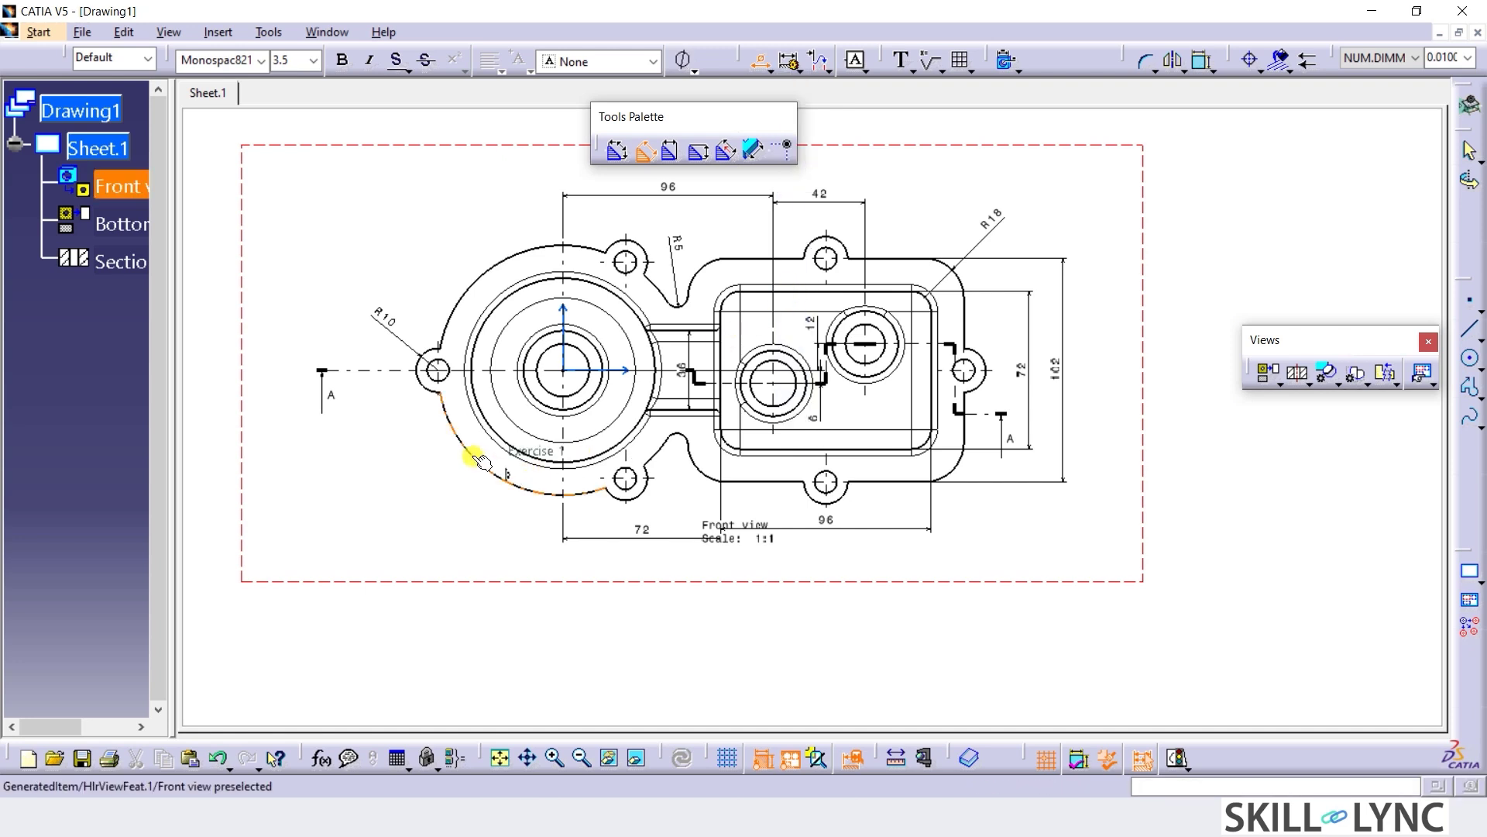
left_click(501, 262)
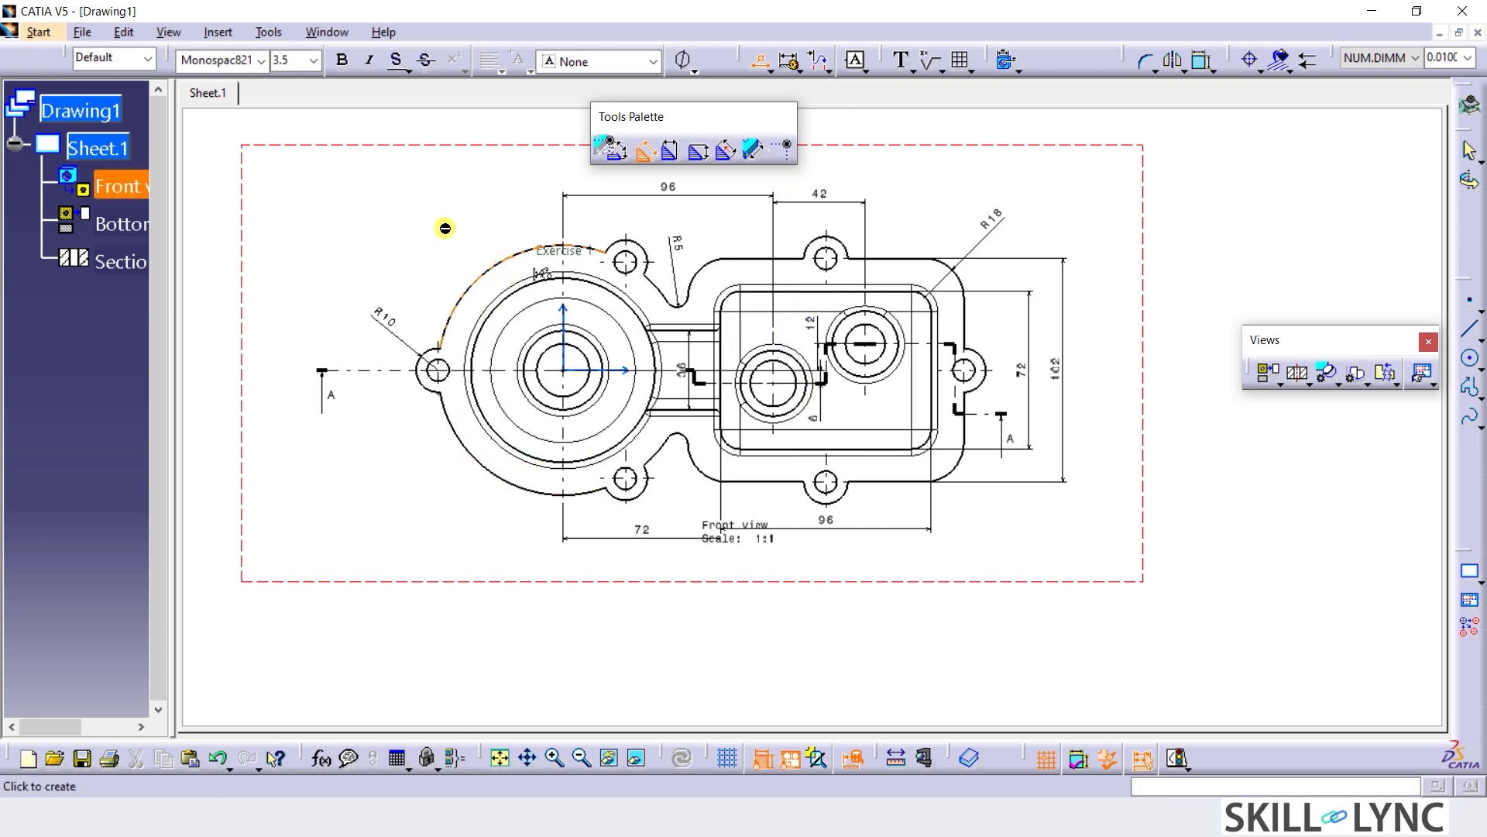
left_click(443, 220)
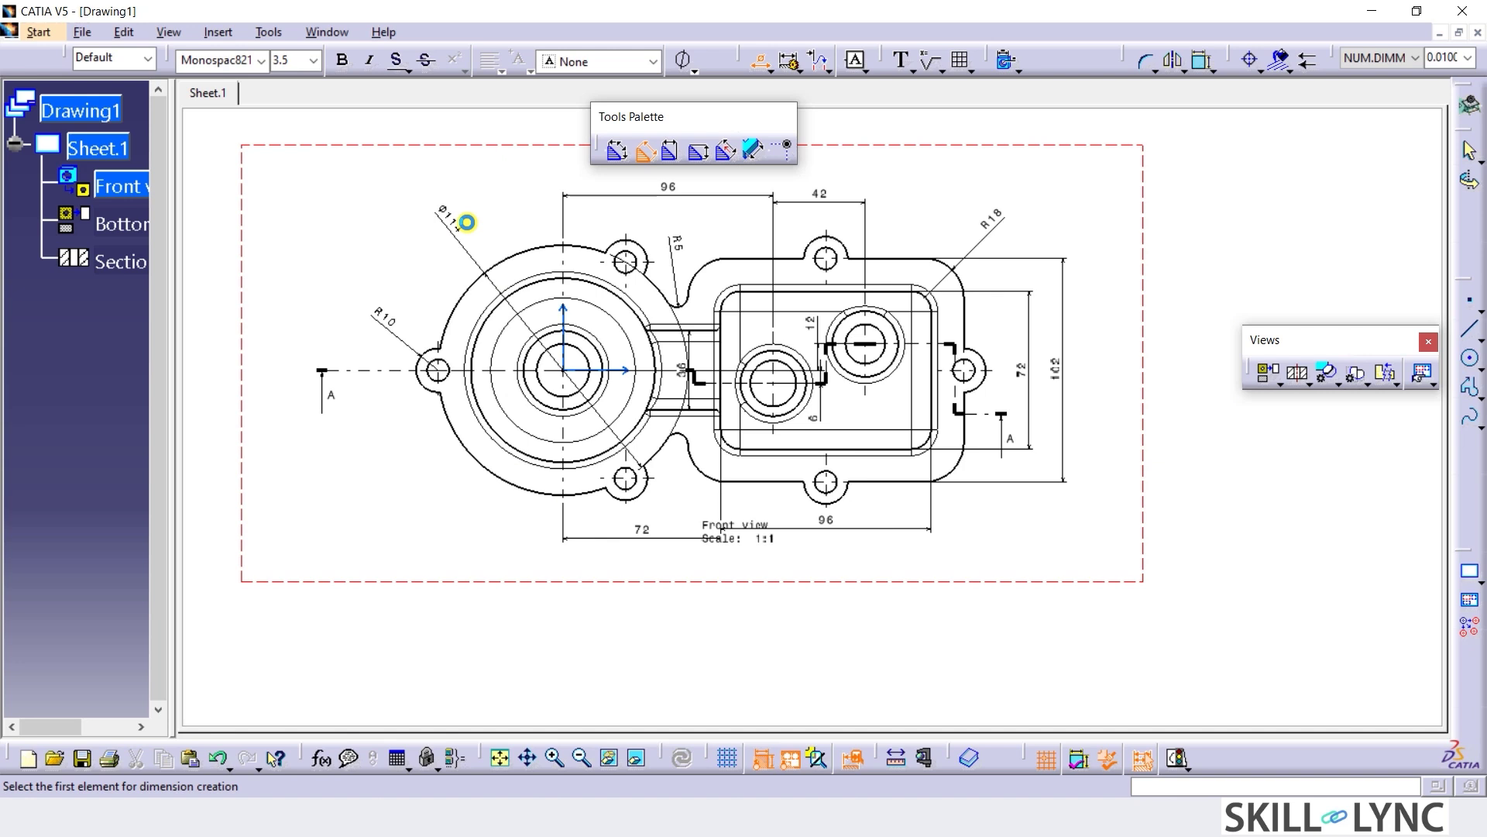
left_click(538, 293)
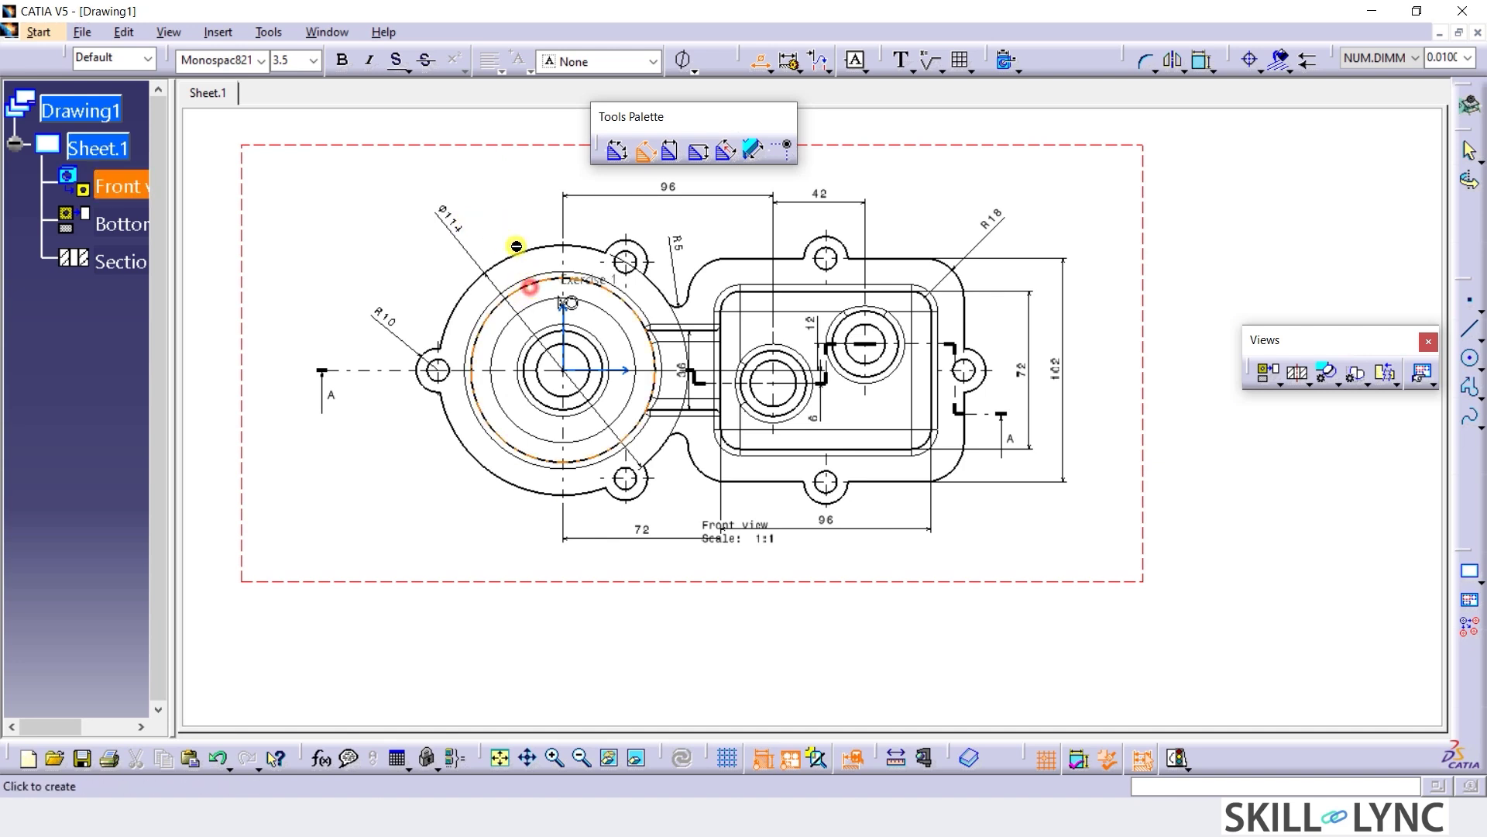
left_click(495, 201)
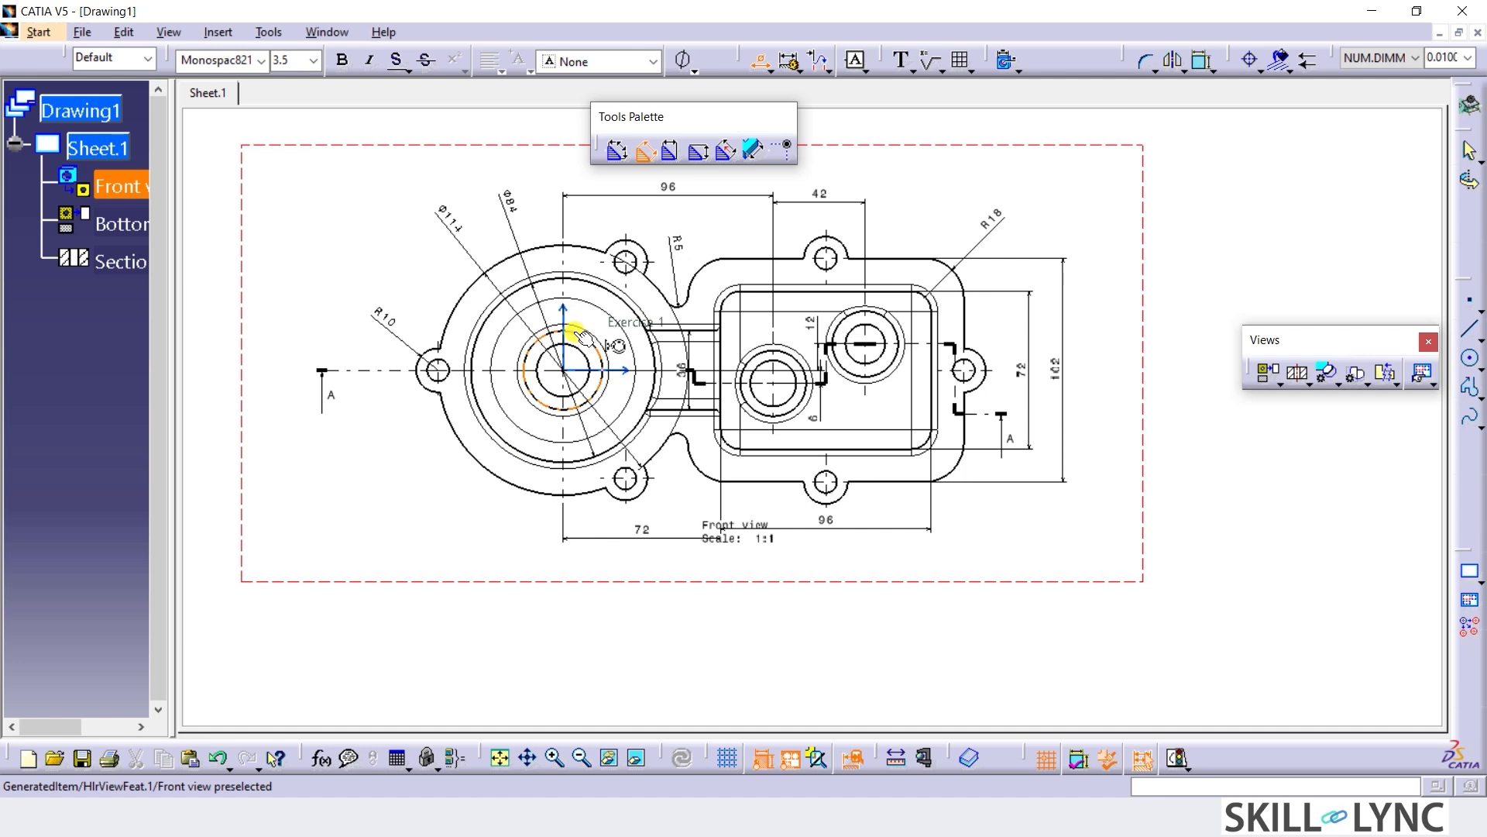
Add a diameter dimension to the small hole in the far-left lug, placed outside the flange below the lug's radius dimension.
left_click(415, 385)
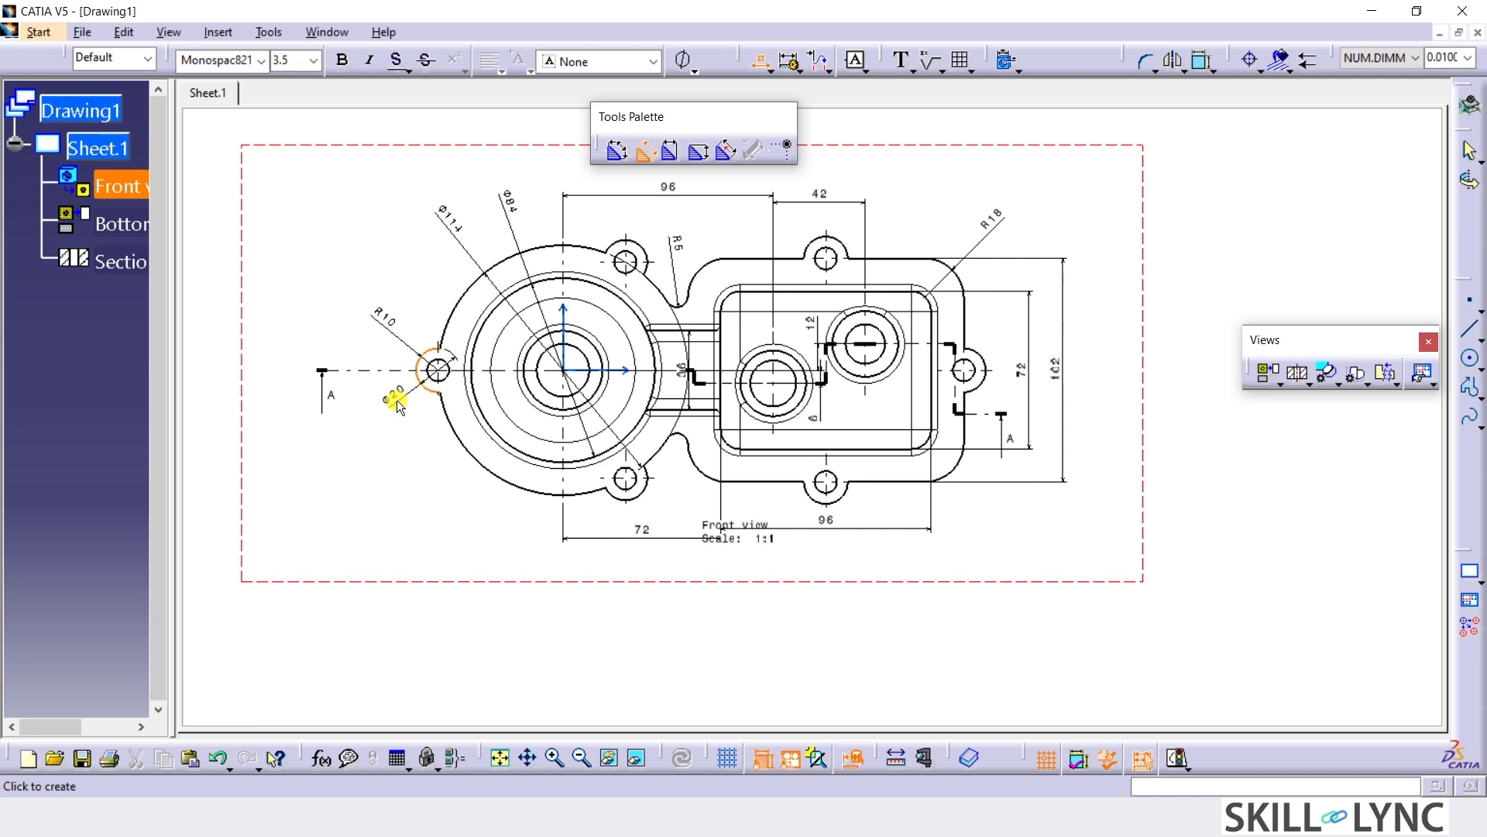
key("Escape")
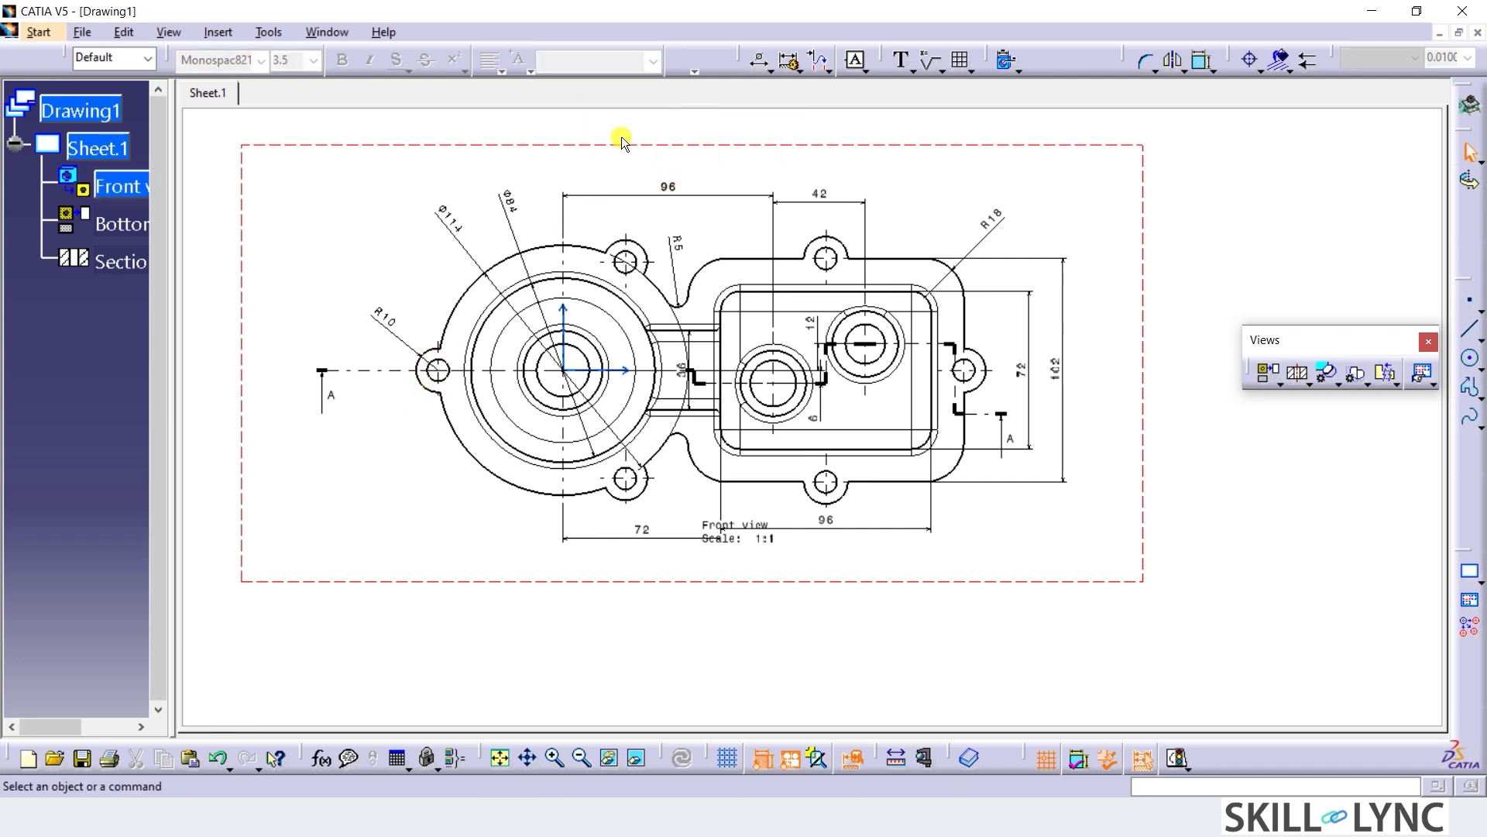
left_click(761, 62)
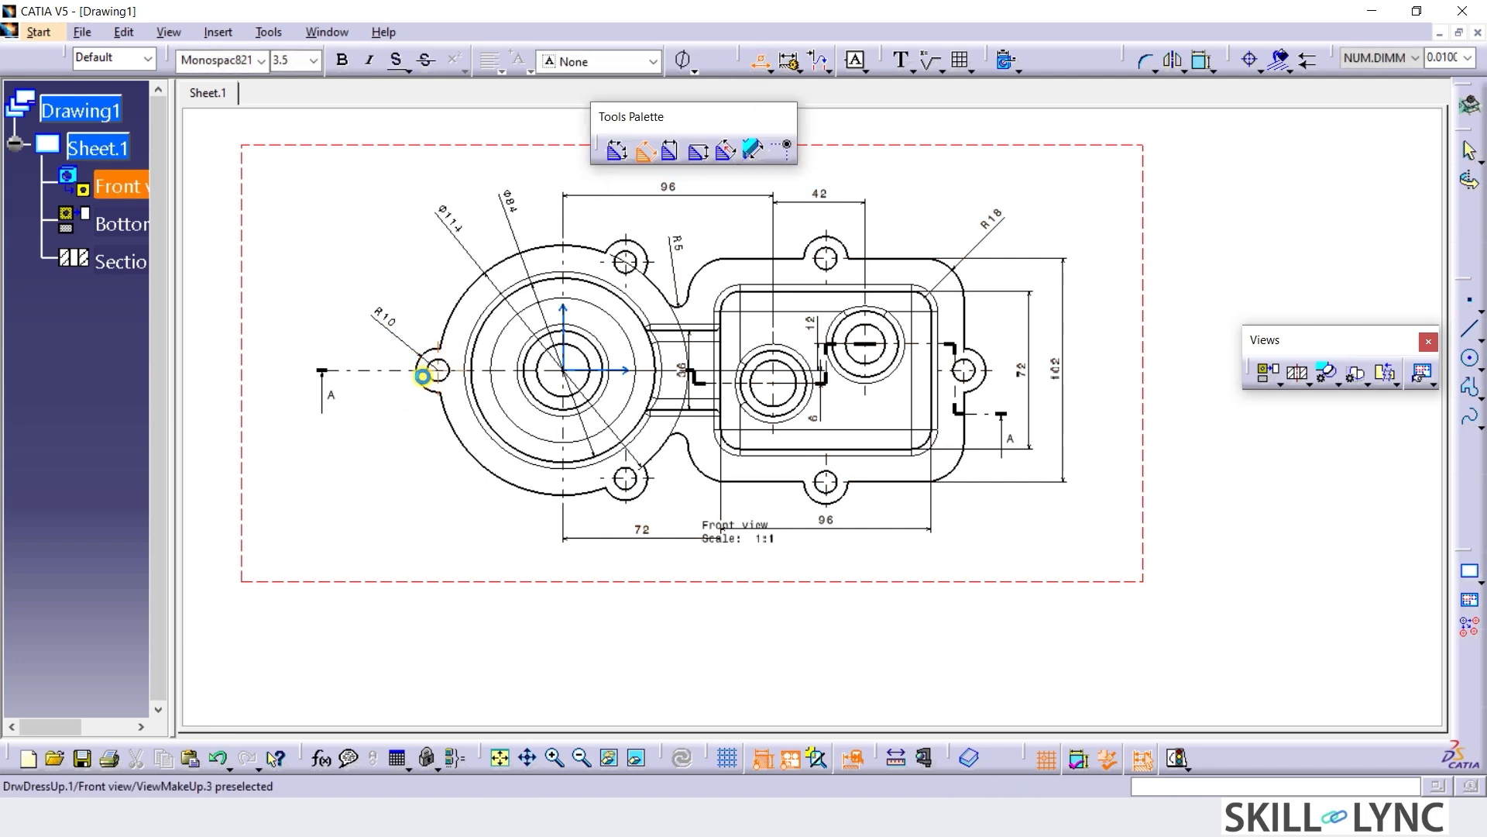
left_click(421, 379)
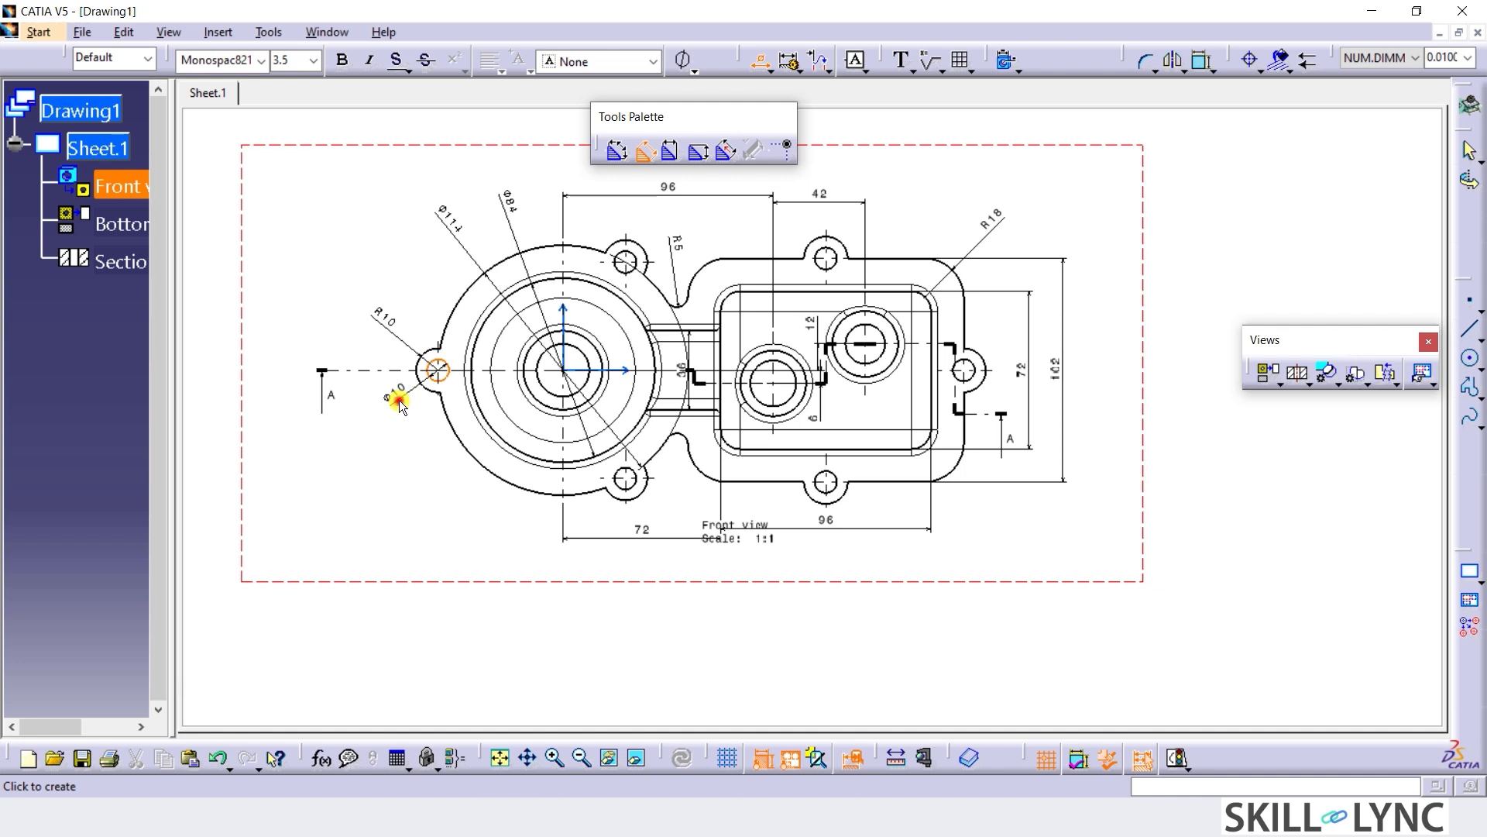
left_click(399, 399)
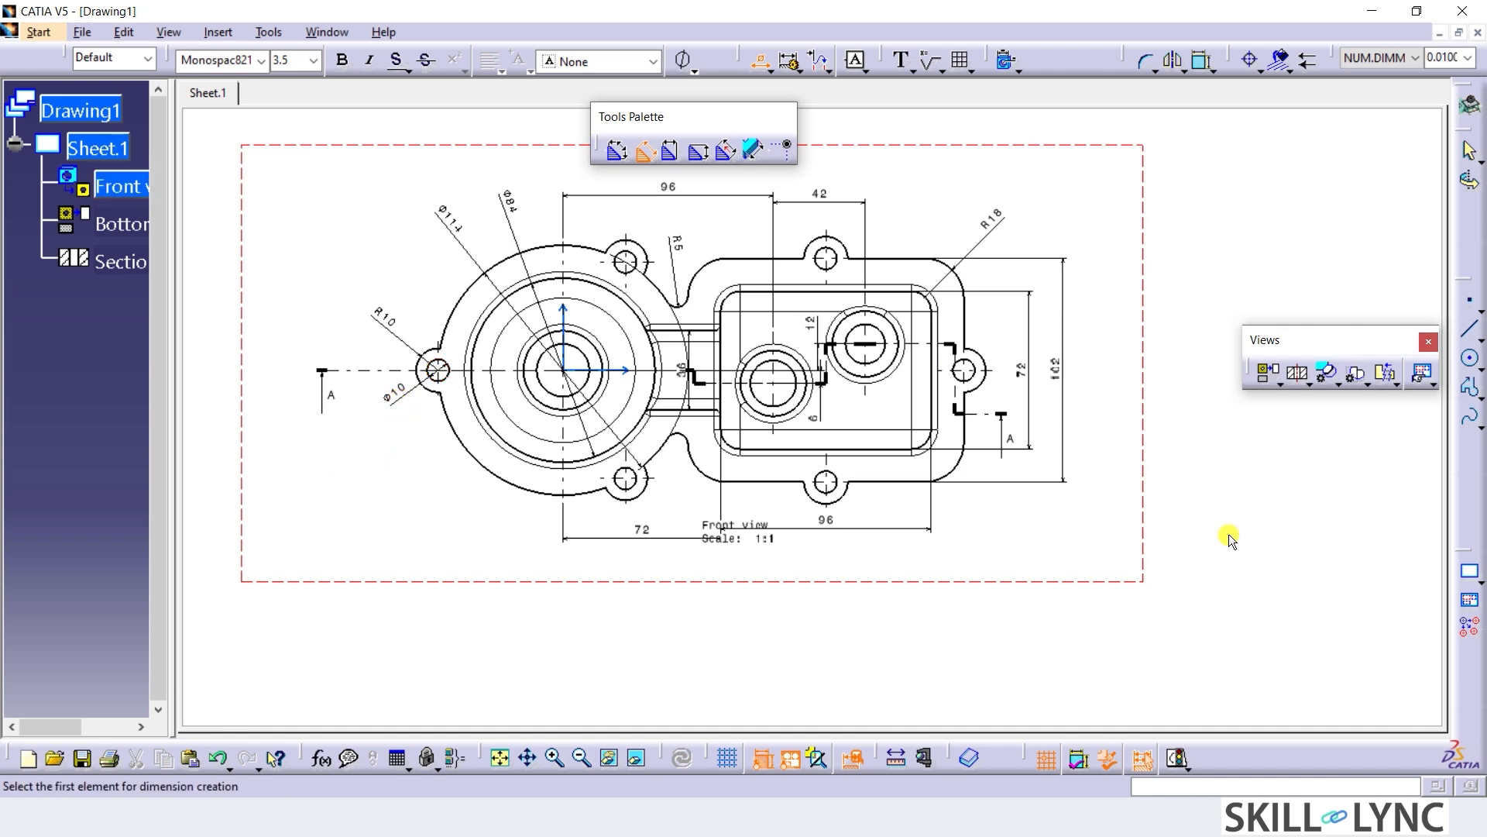
key("Escape")
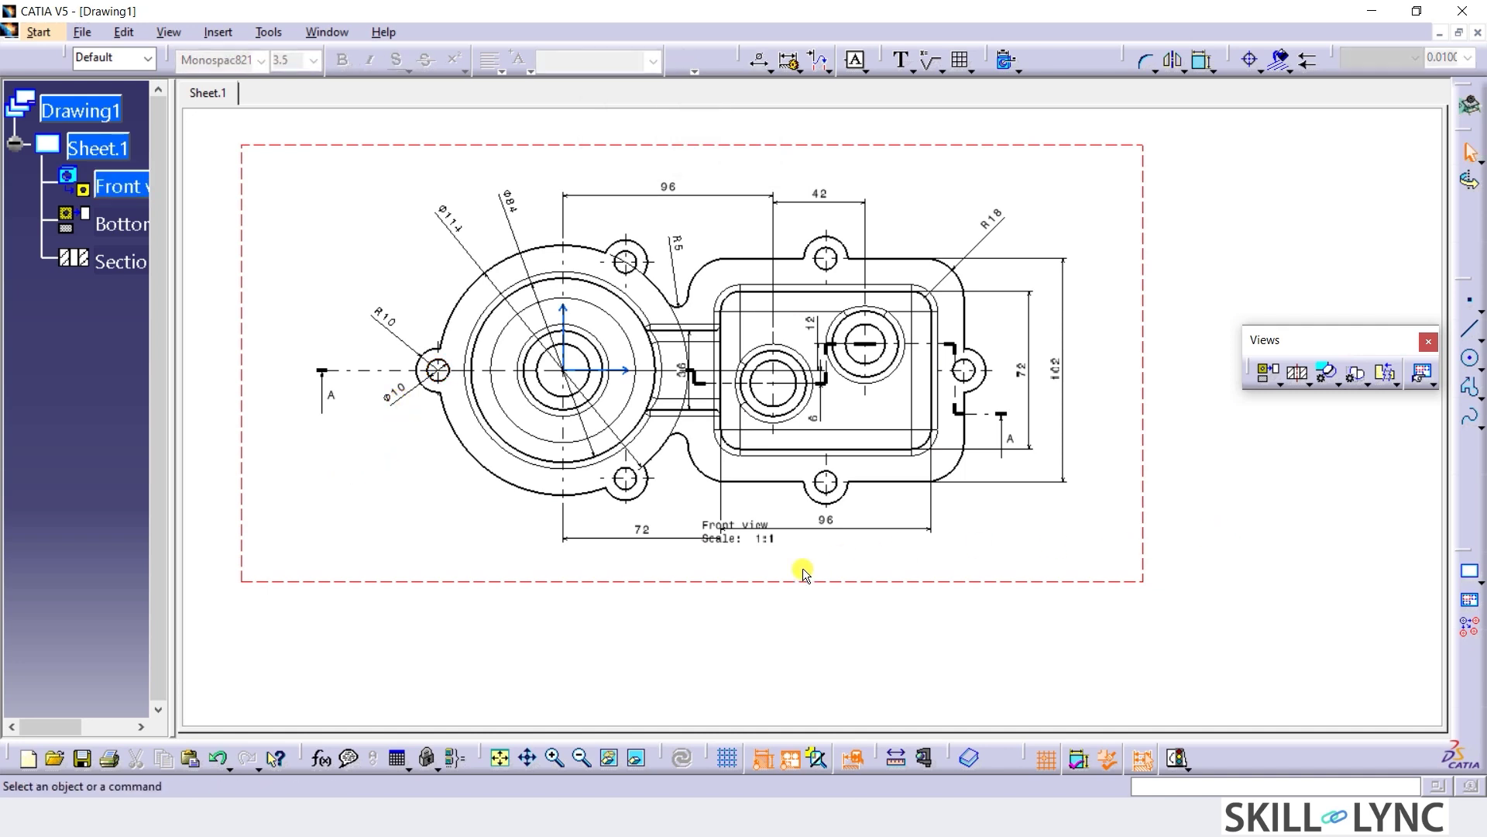
Move the front view's label clear below the lower dimensions and replace its text with "Top View".
left_click_drag(750, 534, 747, 583)
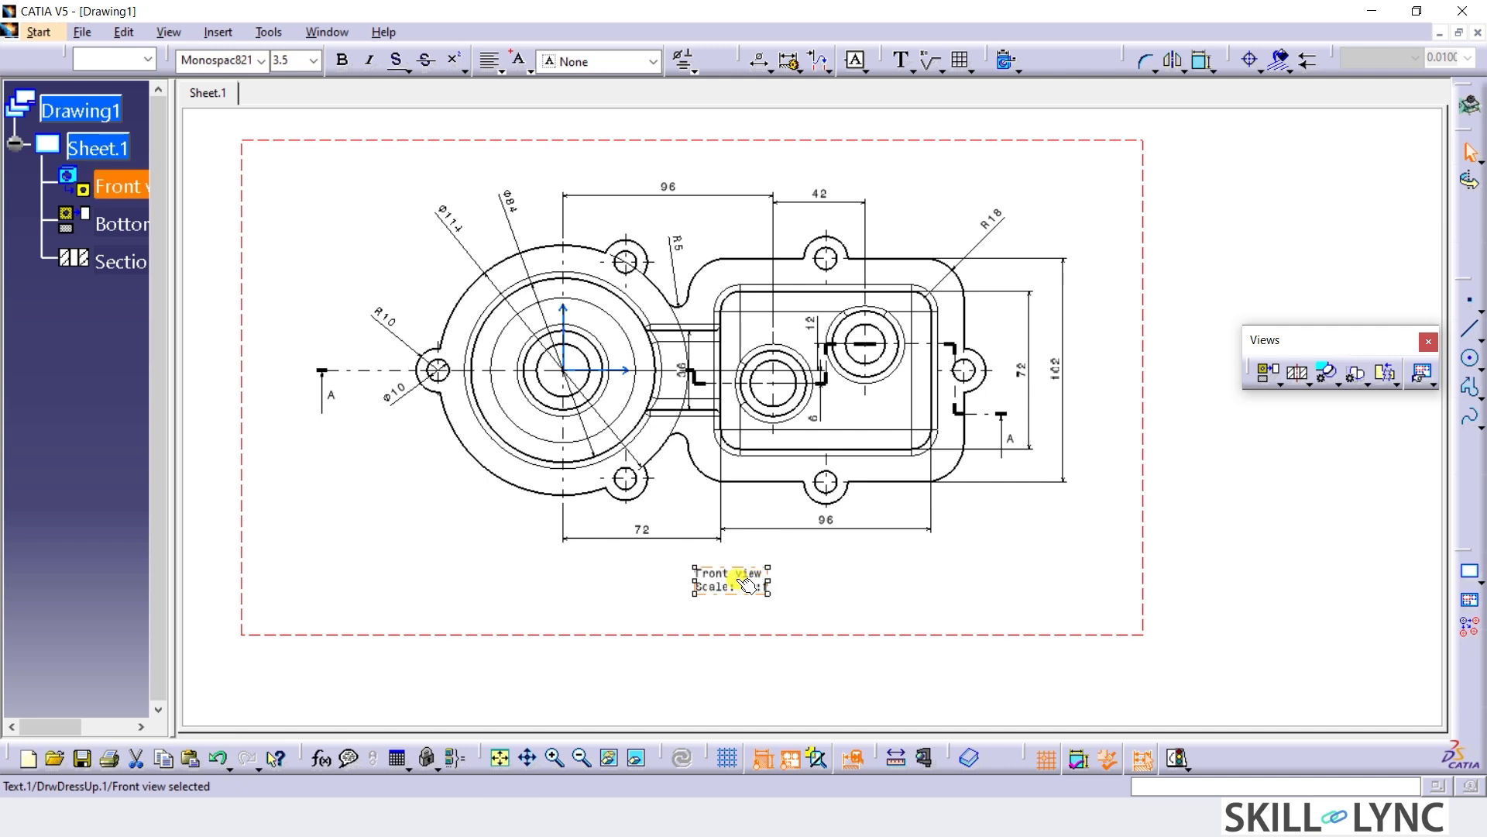
left_click(735, 578)
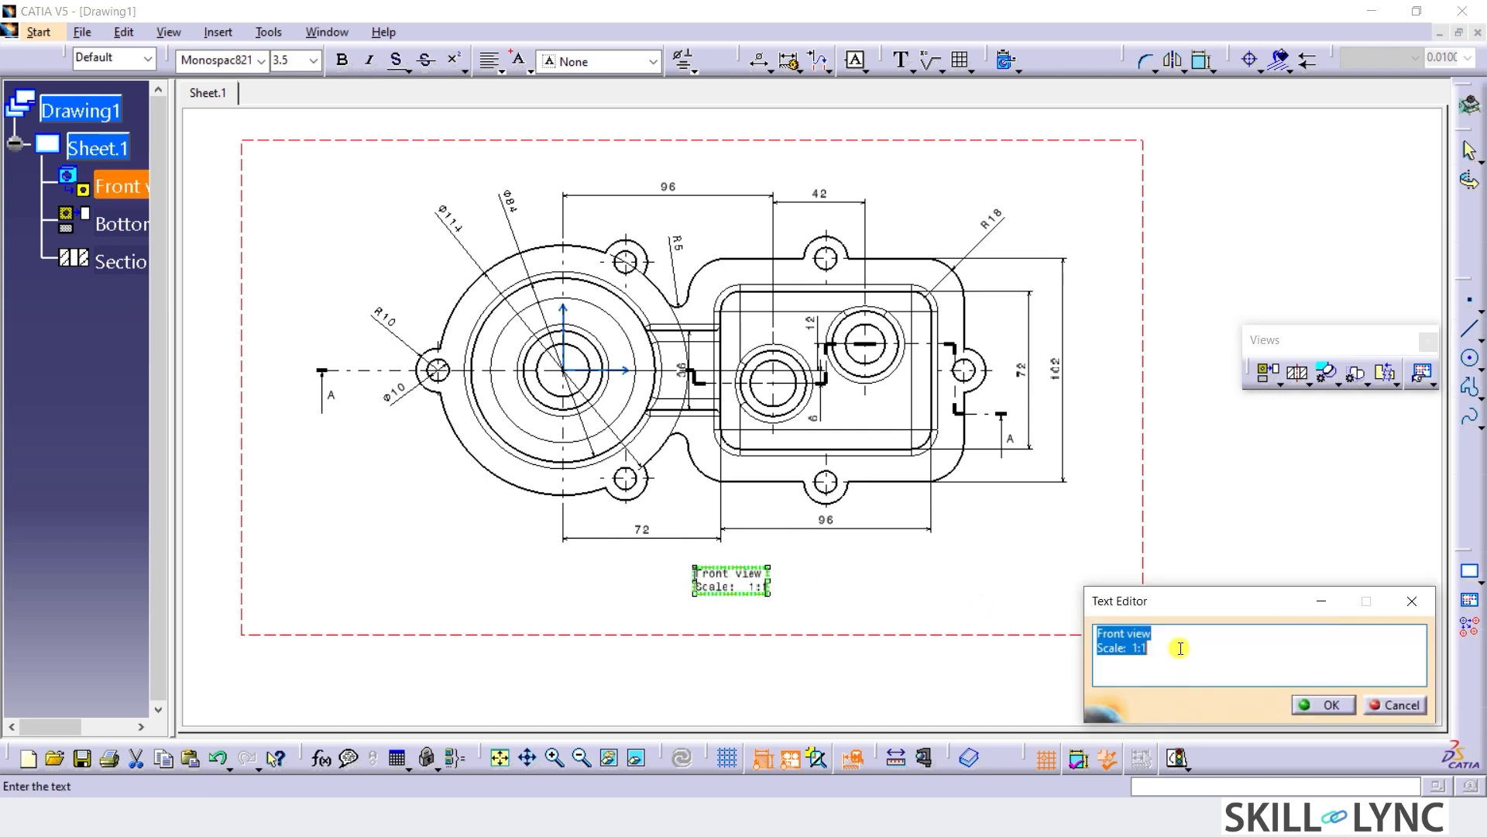
type("Top")
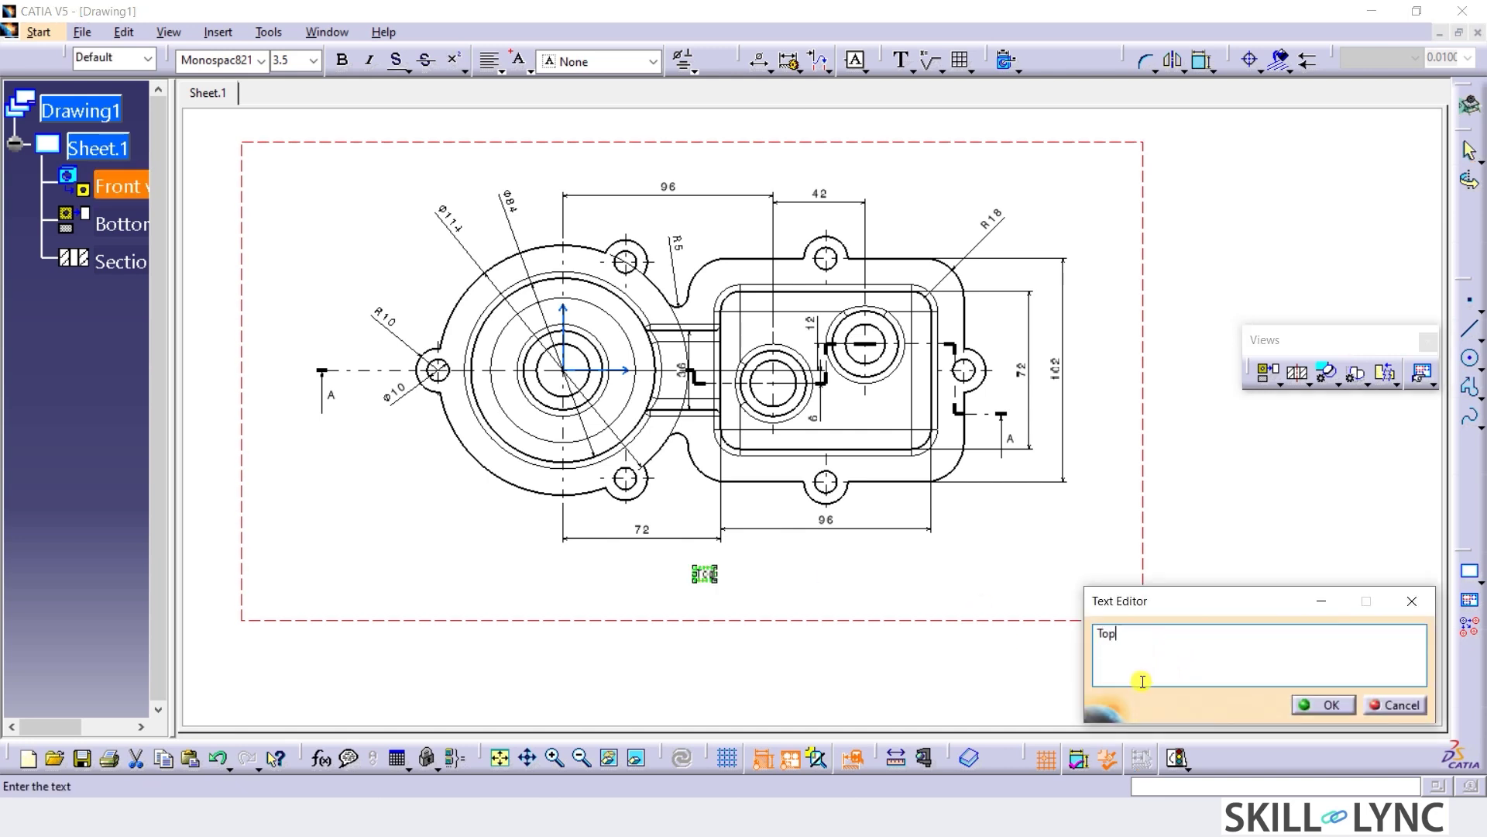
type(" View")
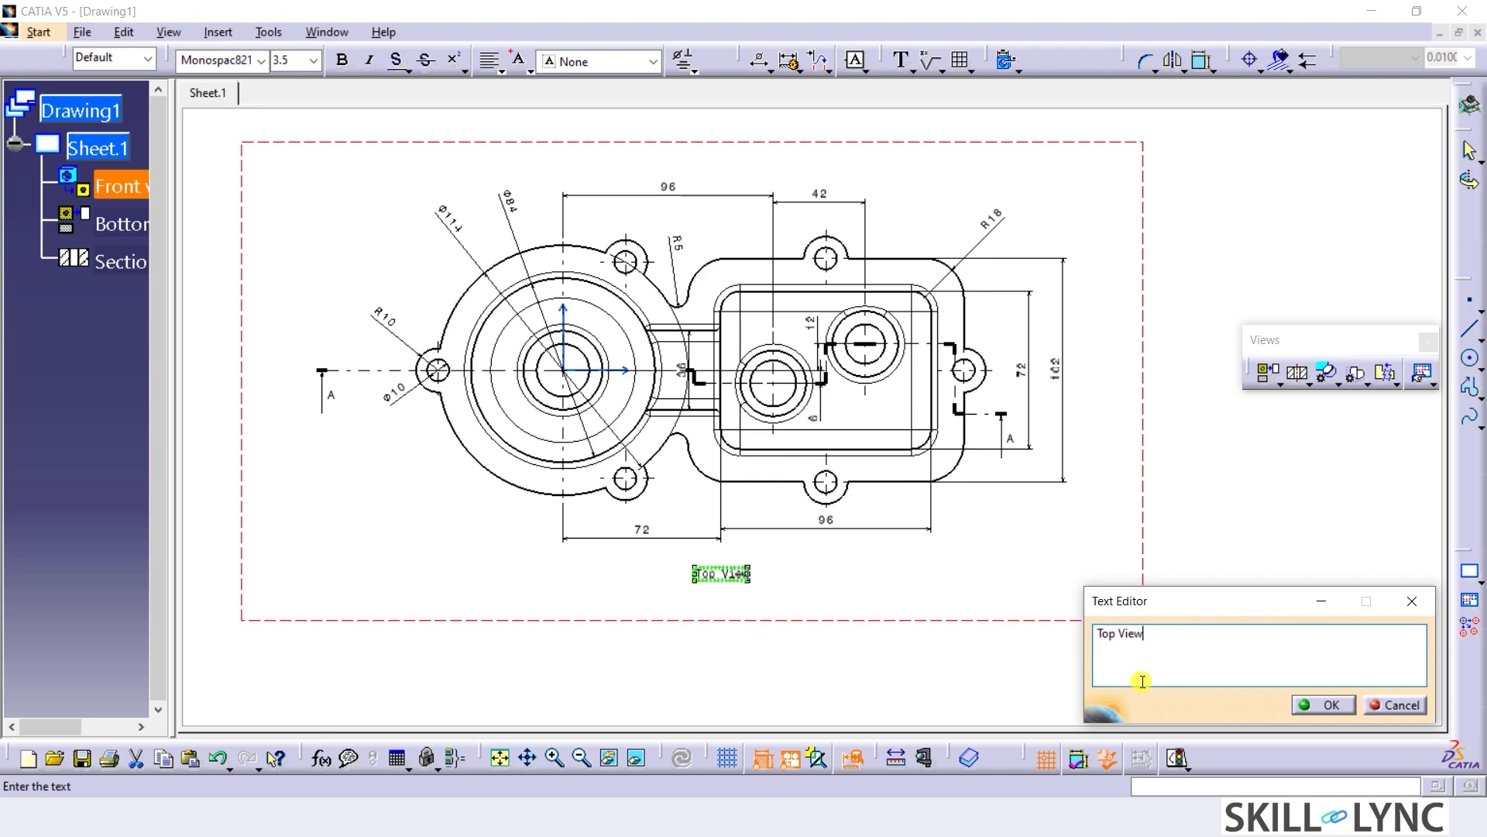
left_click(1316, 703)
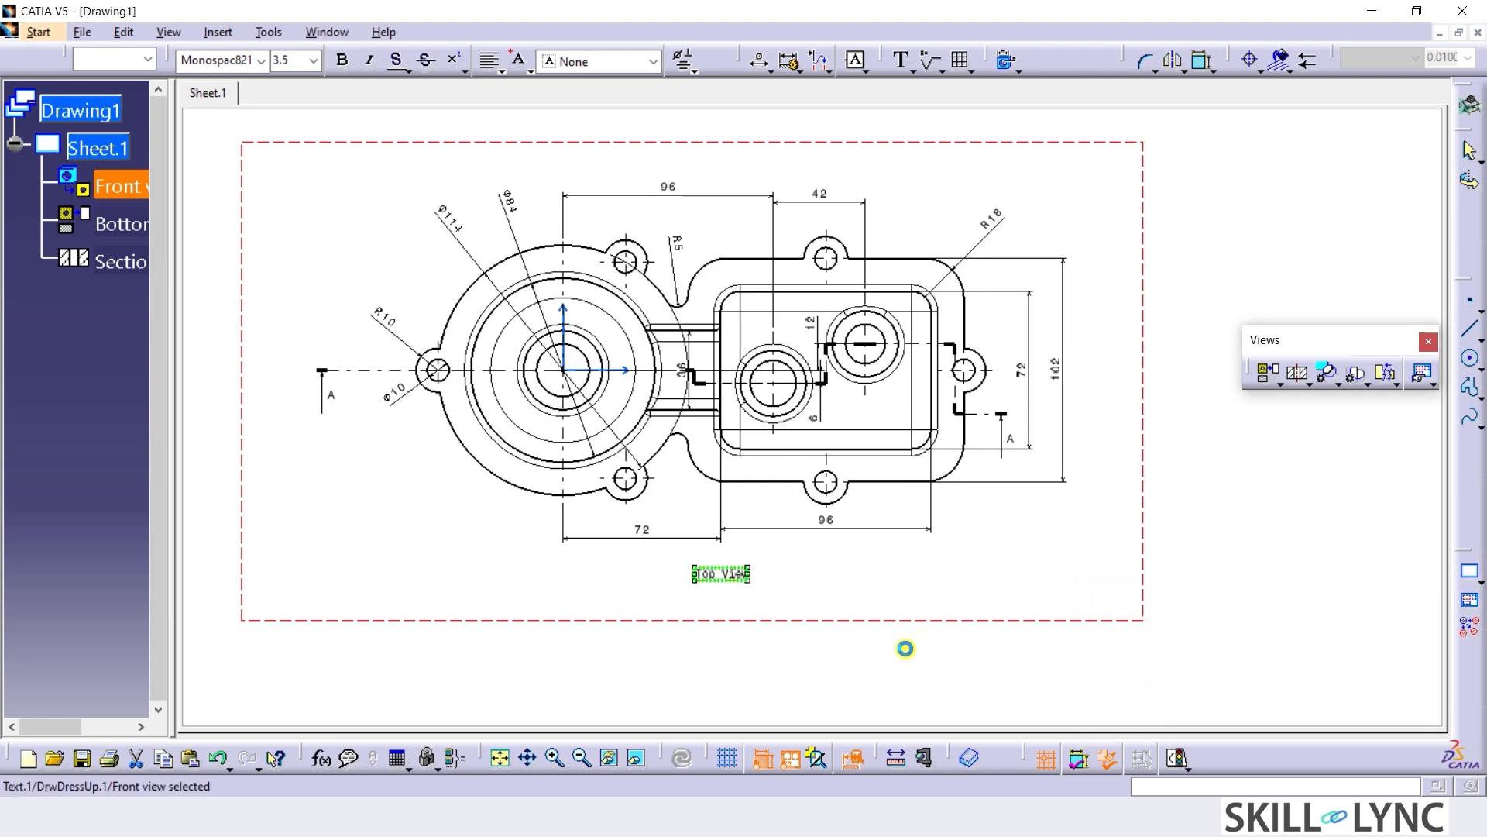
left_click(883, 660)
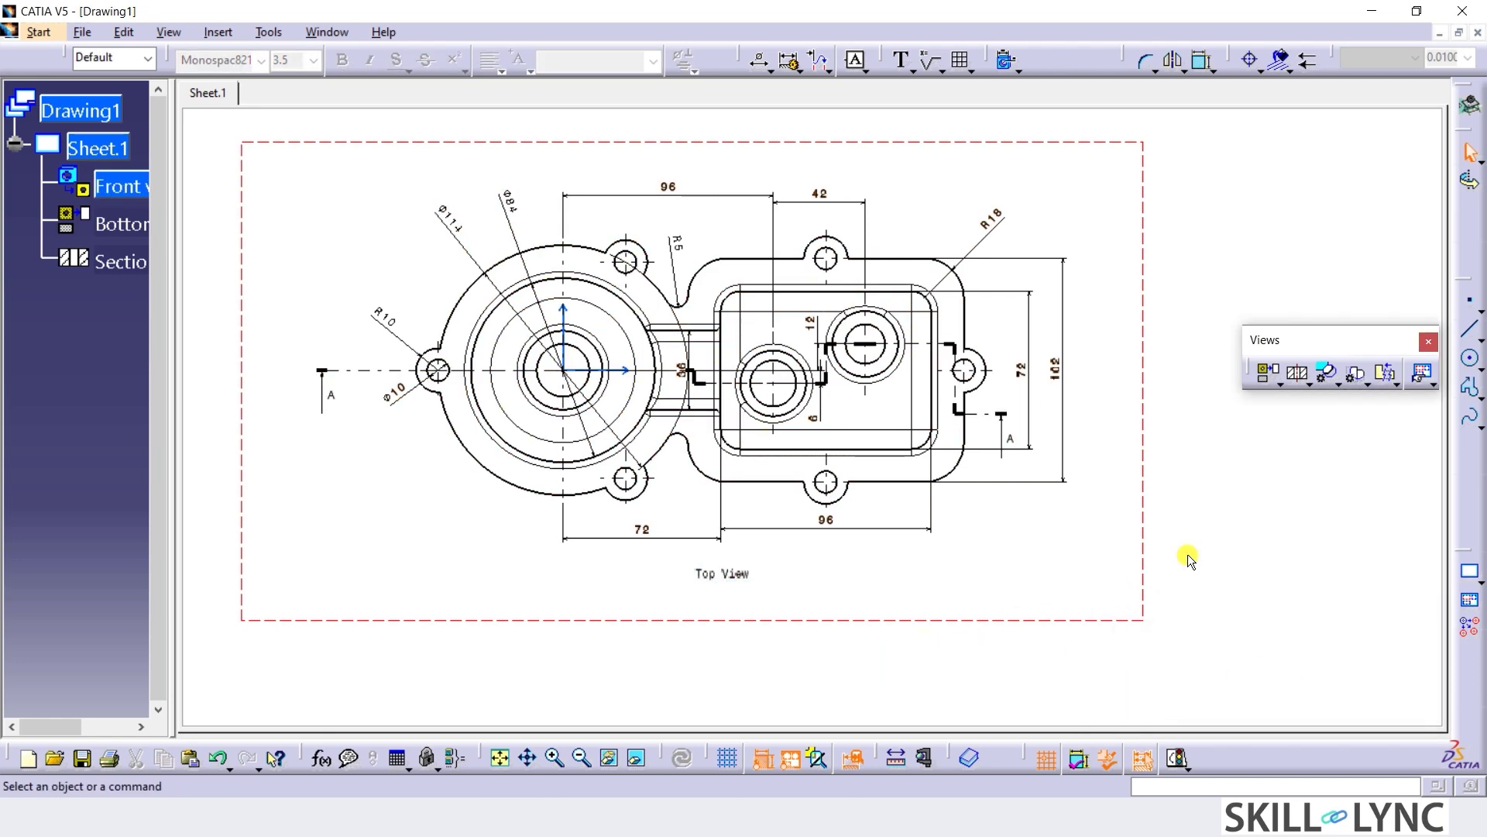
Activate the bottom view and enable its centre line display in the view properties.
scroll(1187, 555, "up", 6)
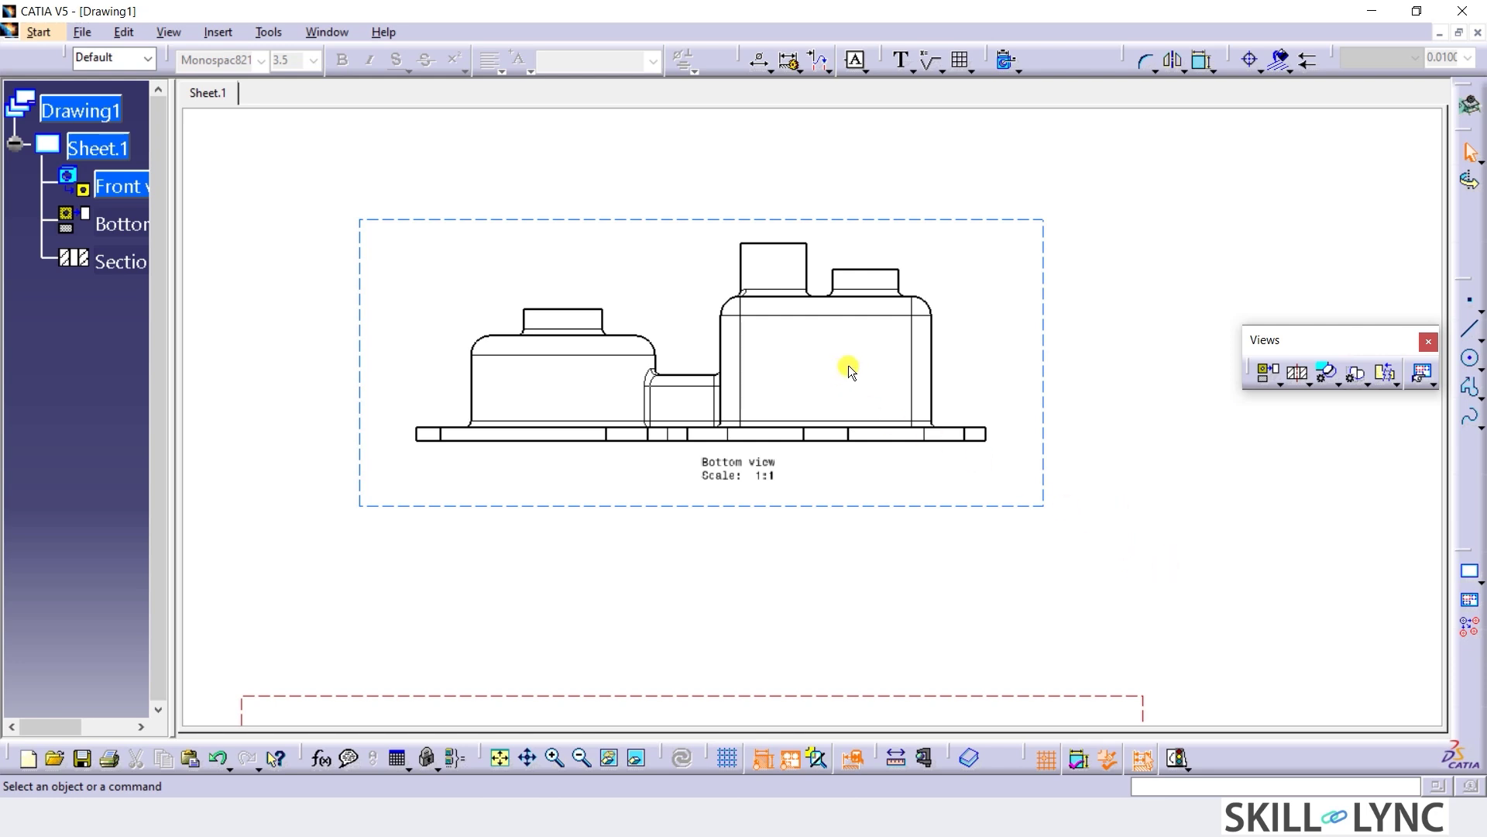
left_click(1042, 258)
double_click(1042, 258)
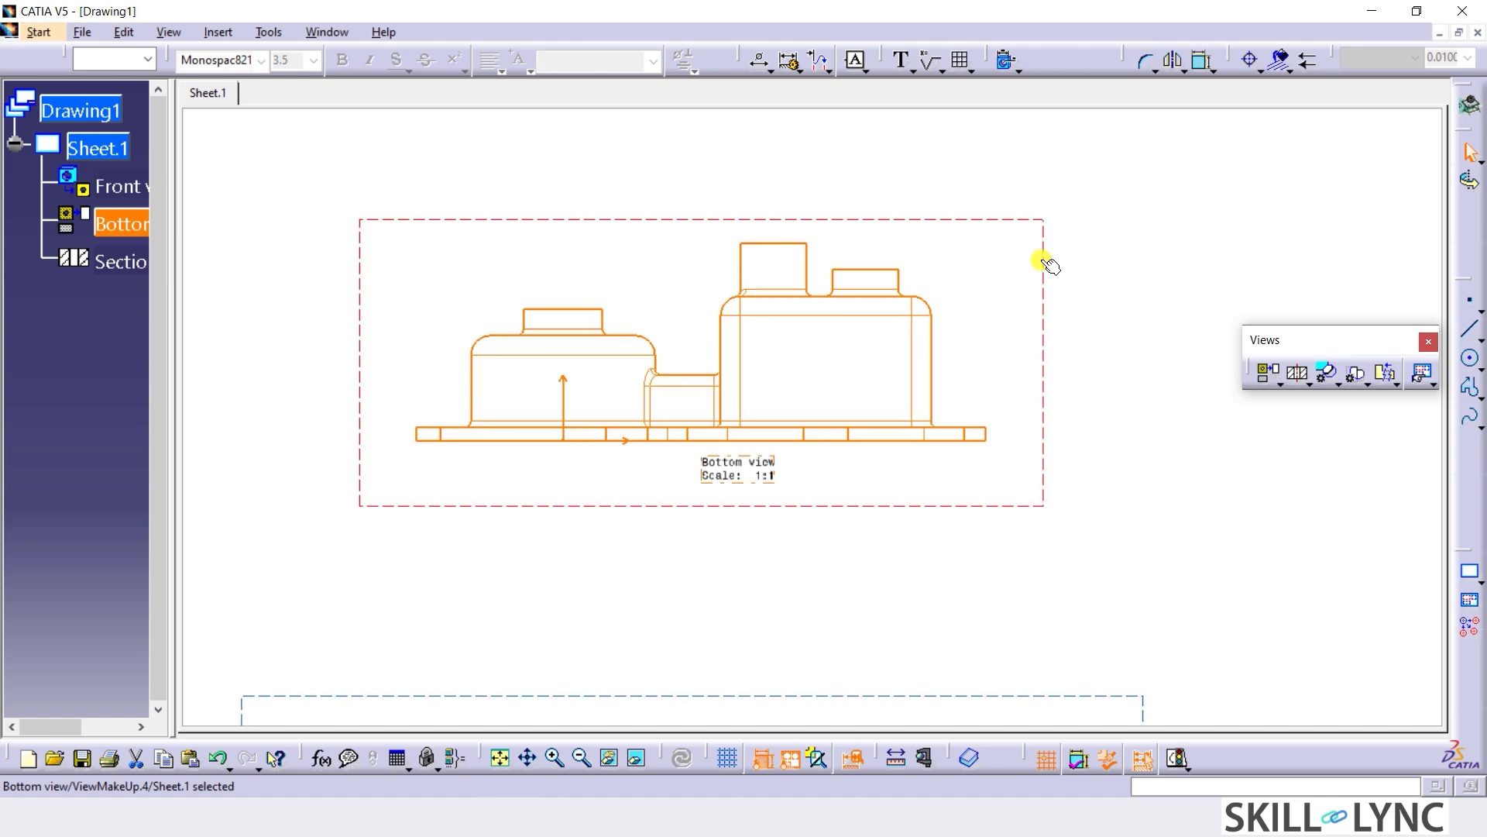
right_click(1042, 333)
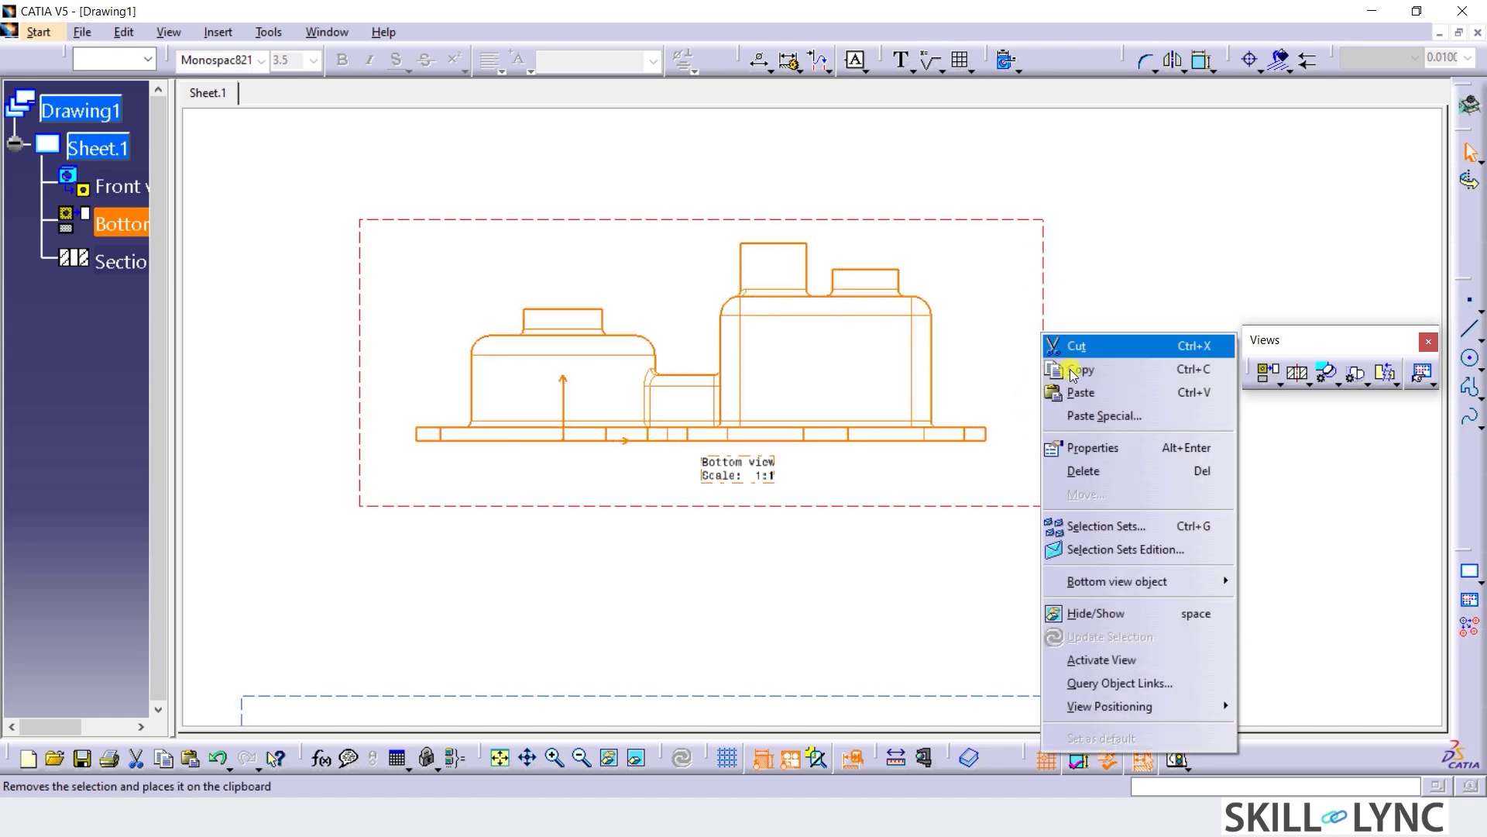
left_click(1080, 444)
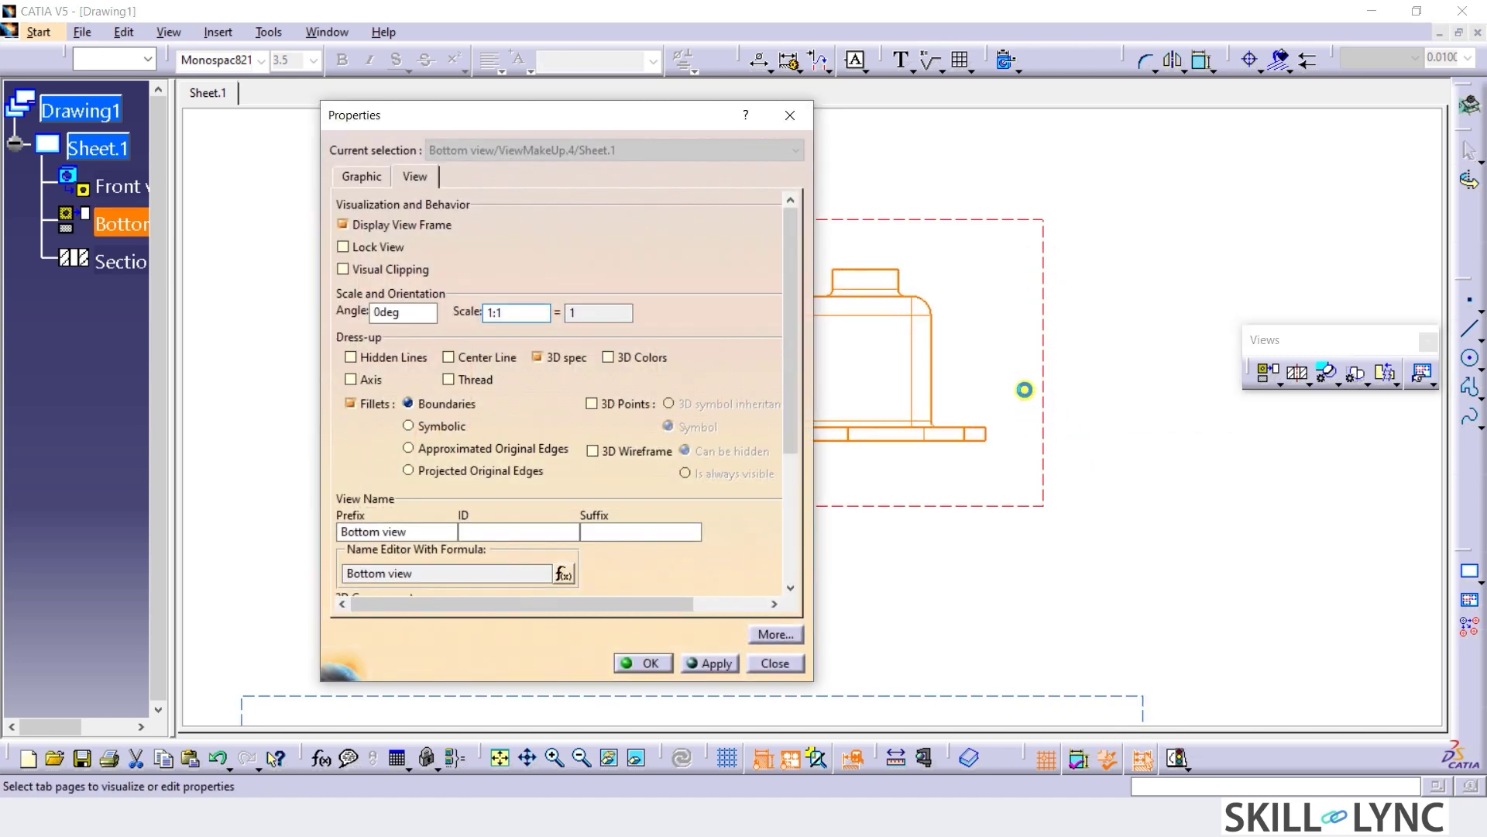
left_click(481, 361)
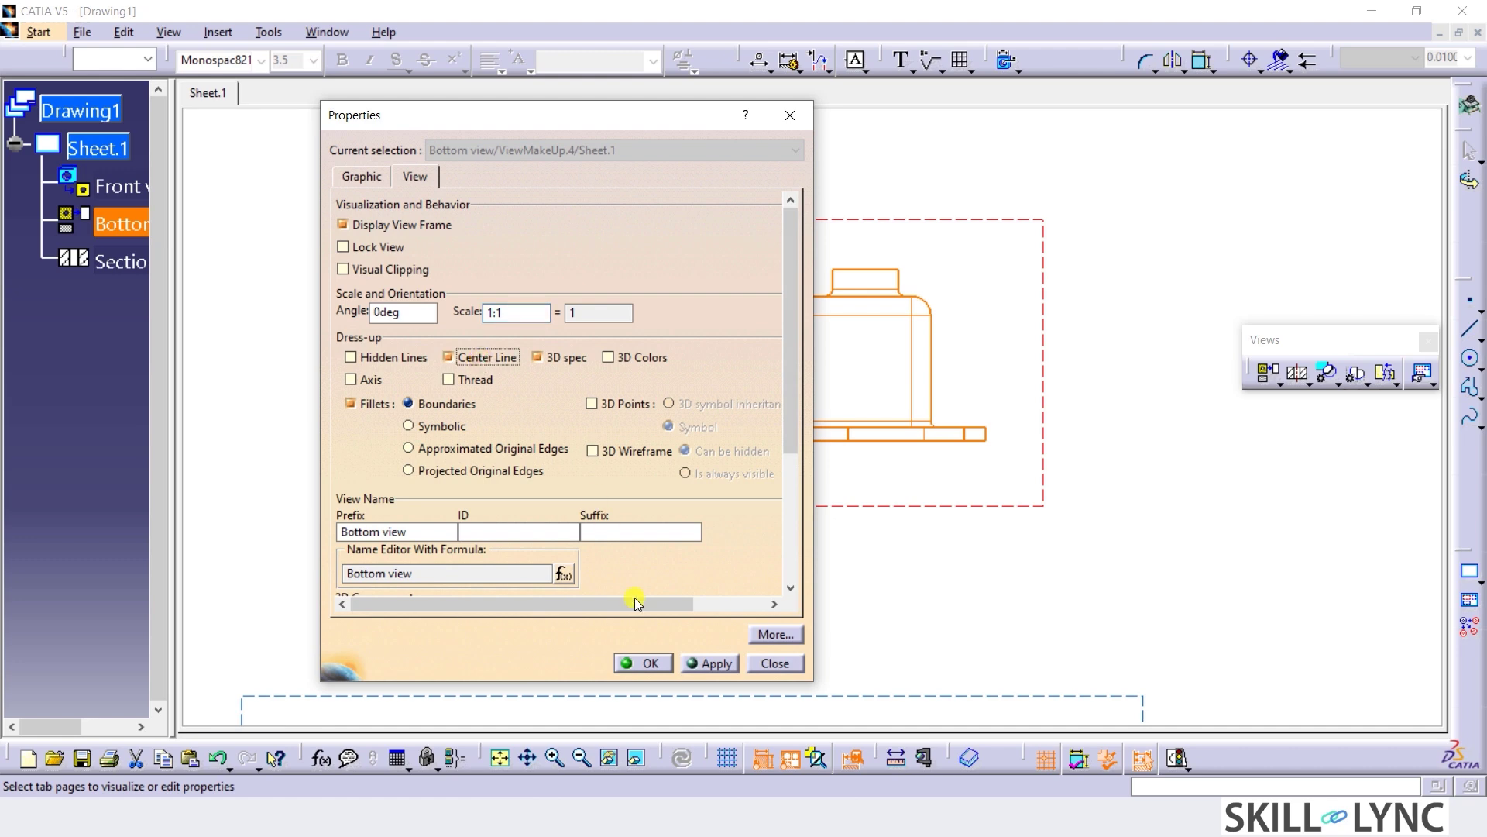
left_click(641, 663)
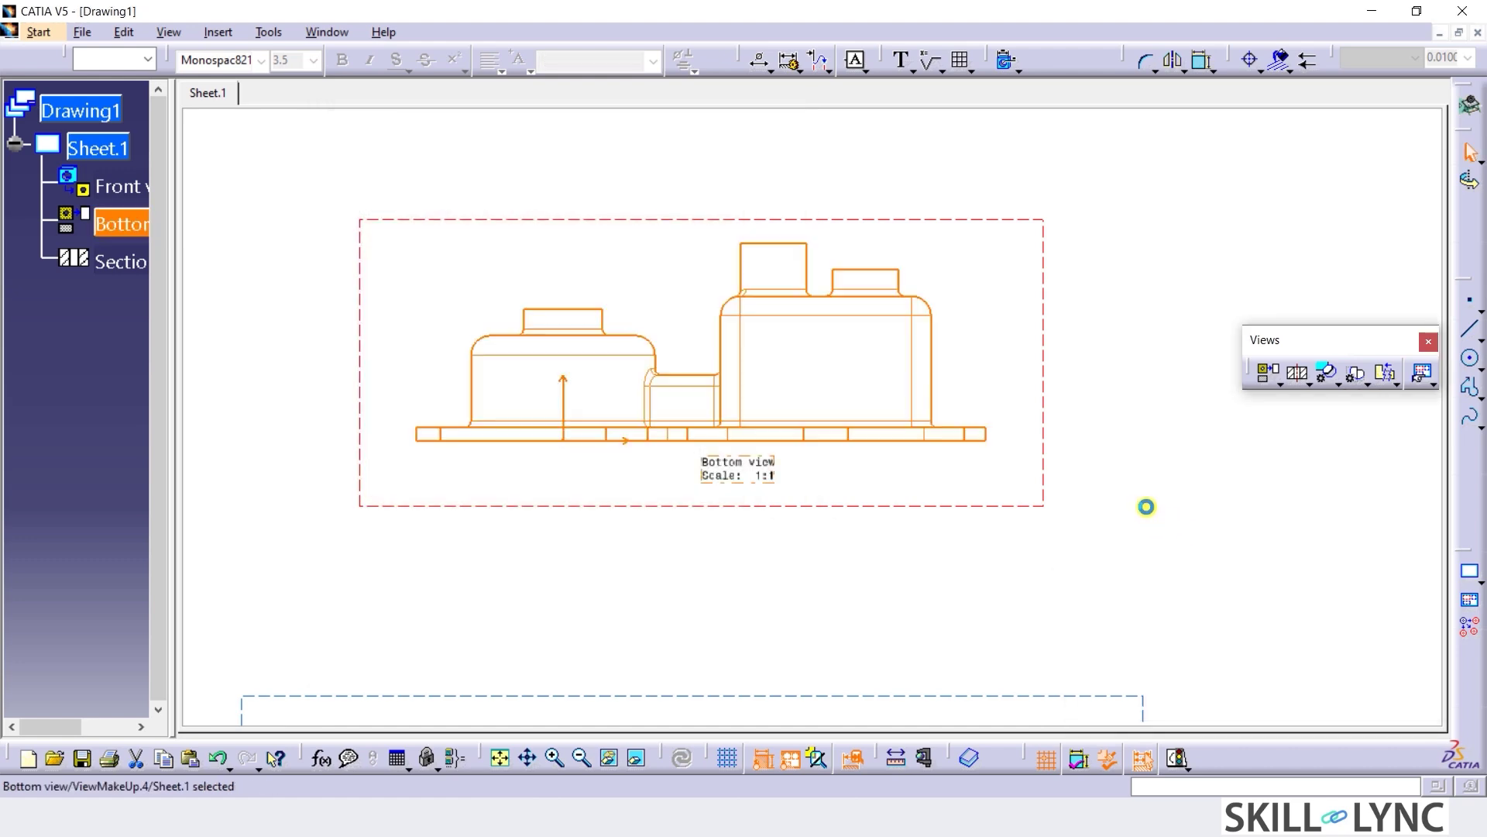
Dimension the height from the base line to the top of the connecting neck, placed outside the outline on the far left.
left_click(793, 66)
left_click(784, 99)
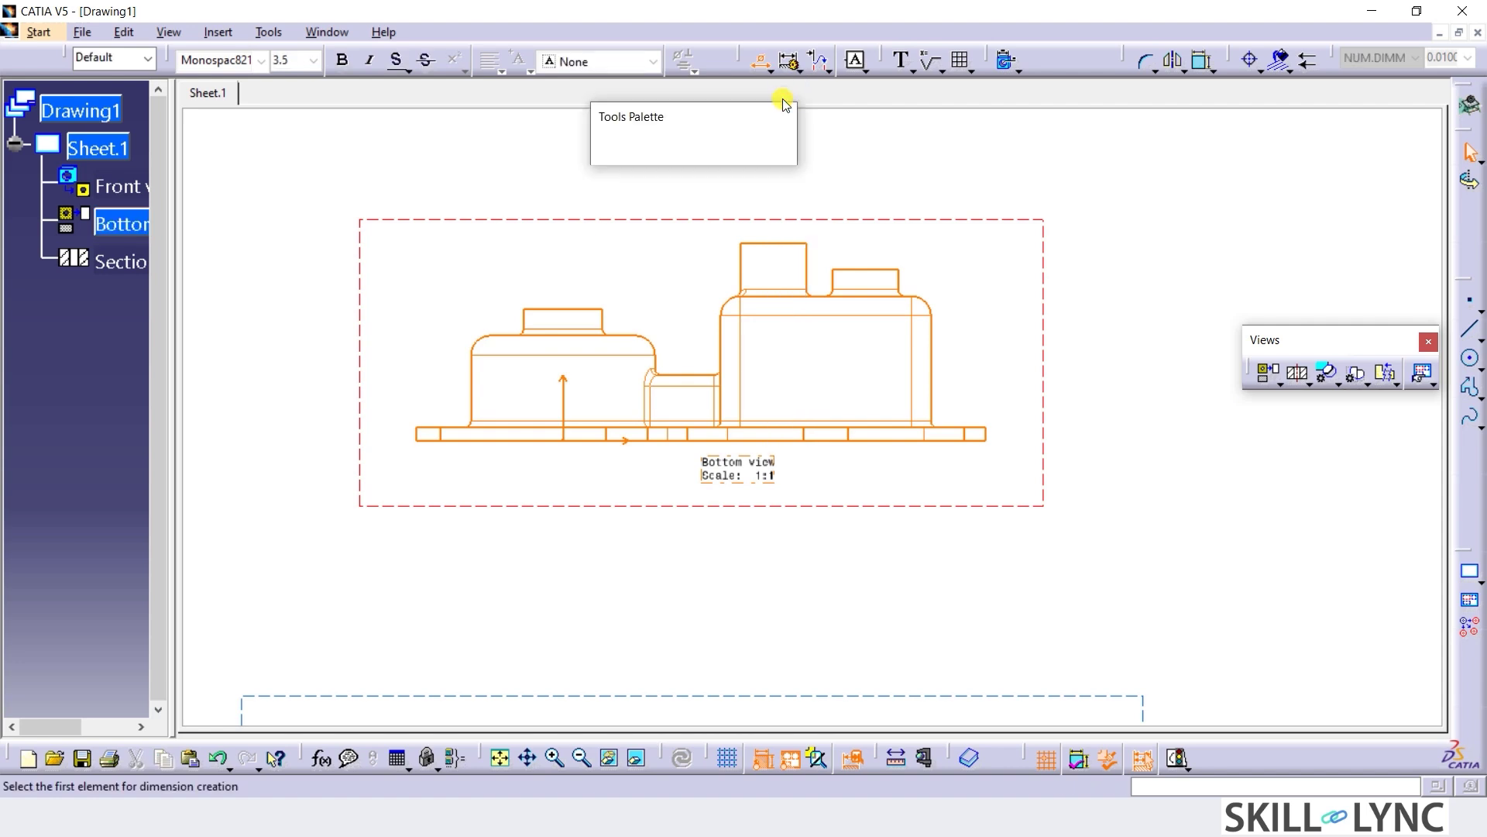
left_click(467, 445)
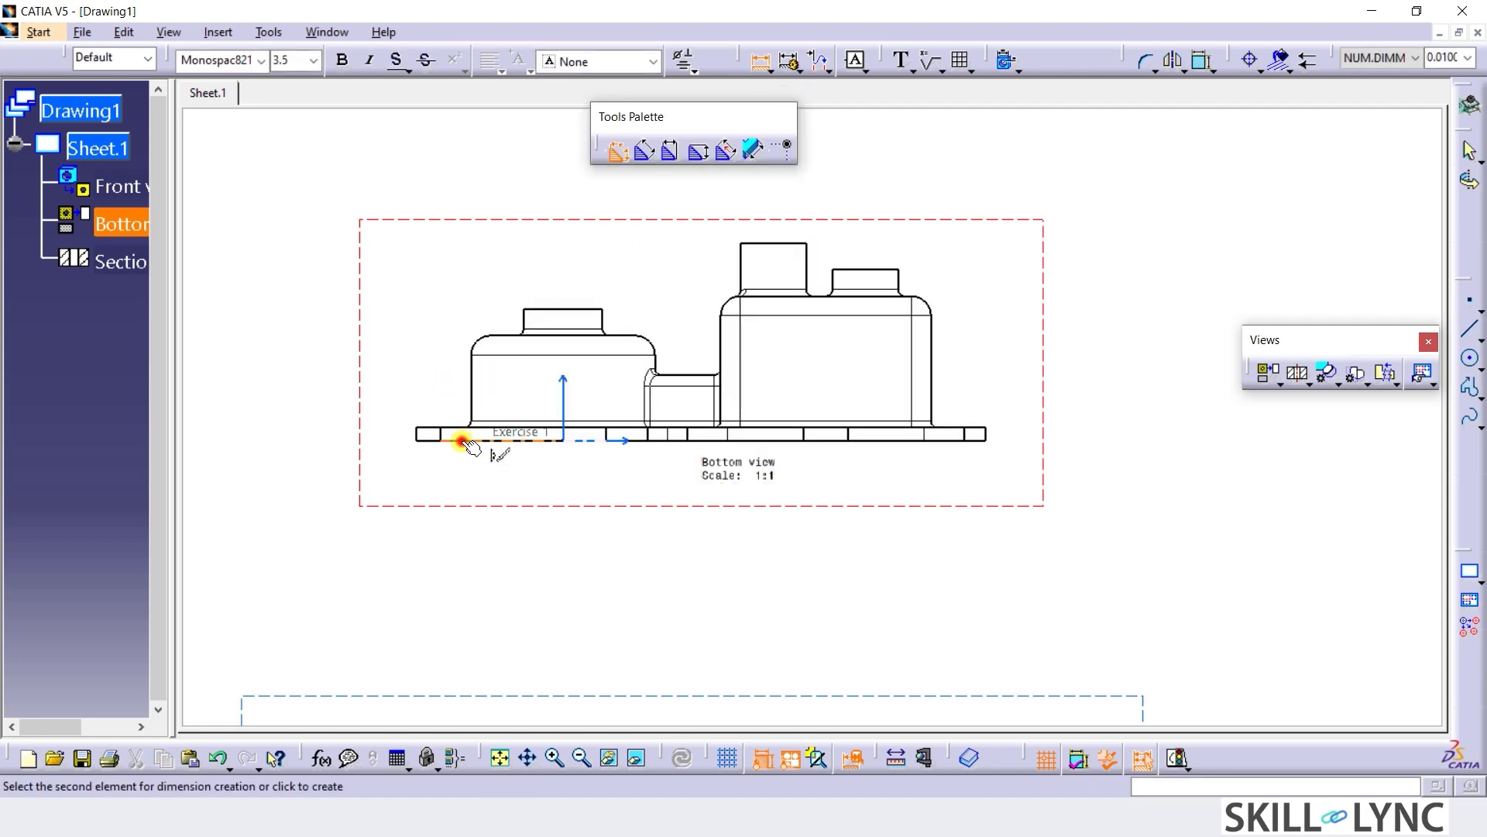
left_click(660, 377)
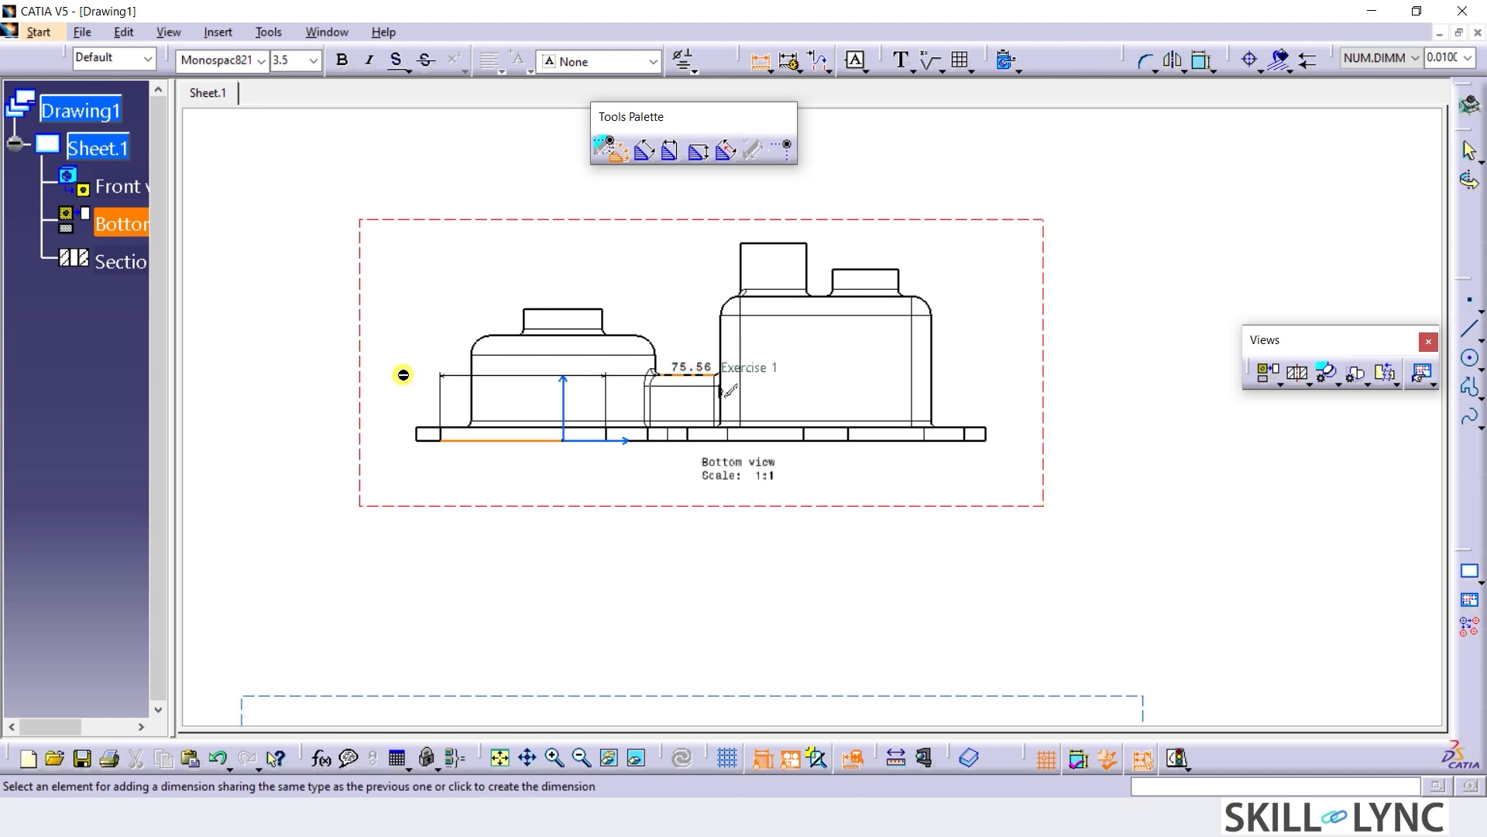
left_click(393, 397)
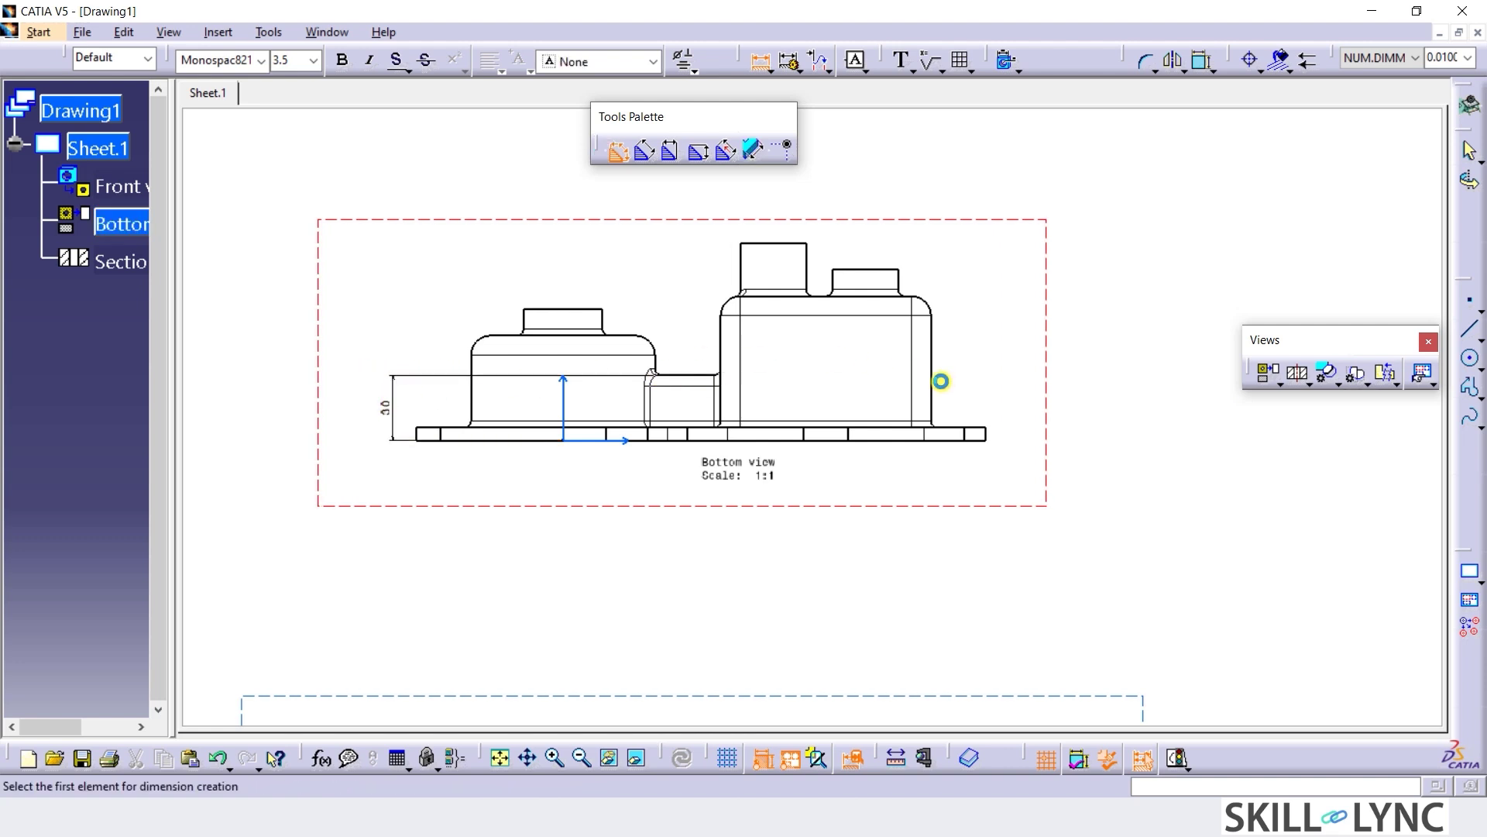
Dimension the rectangular housing's height from the base line to its top edge, placed just outside the right end of the flange.
left_click(911, 295)
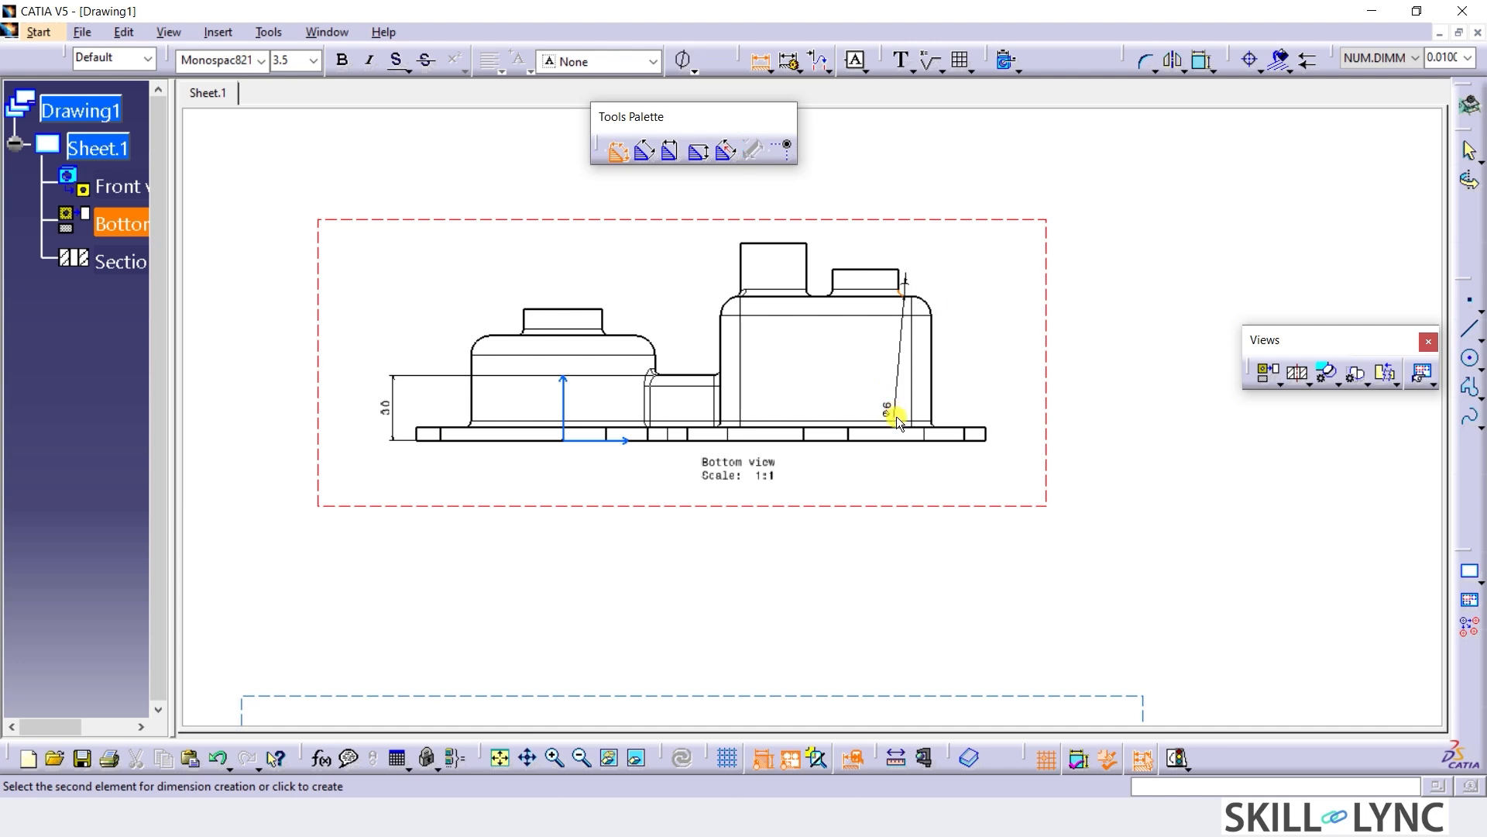
key("Escape")
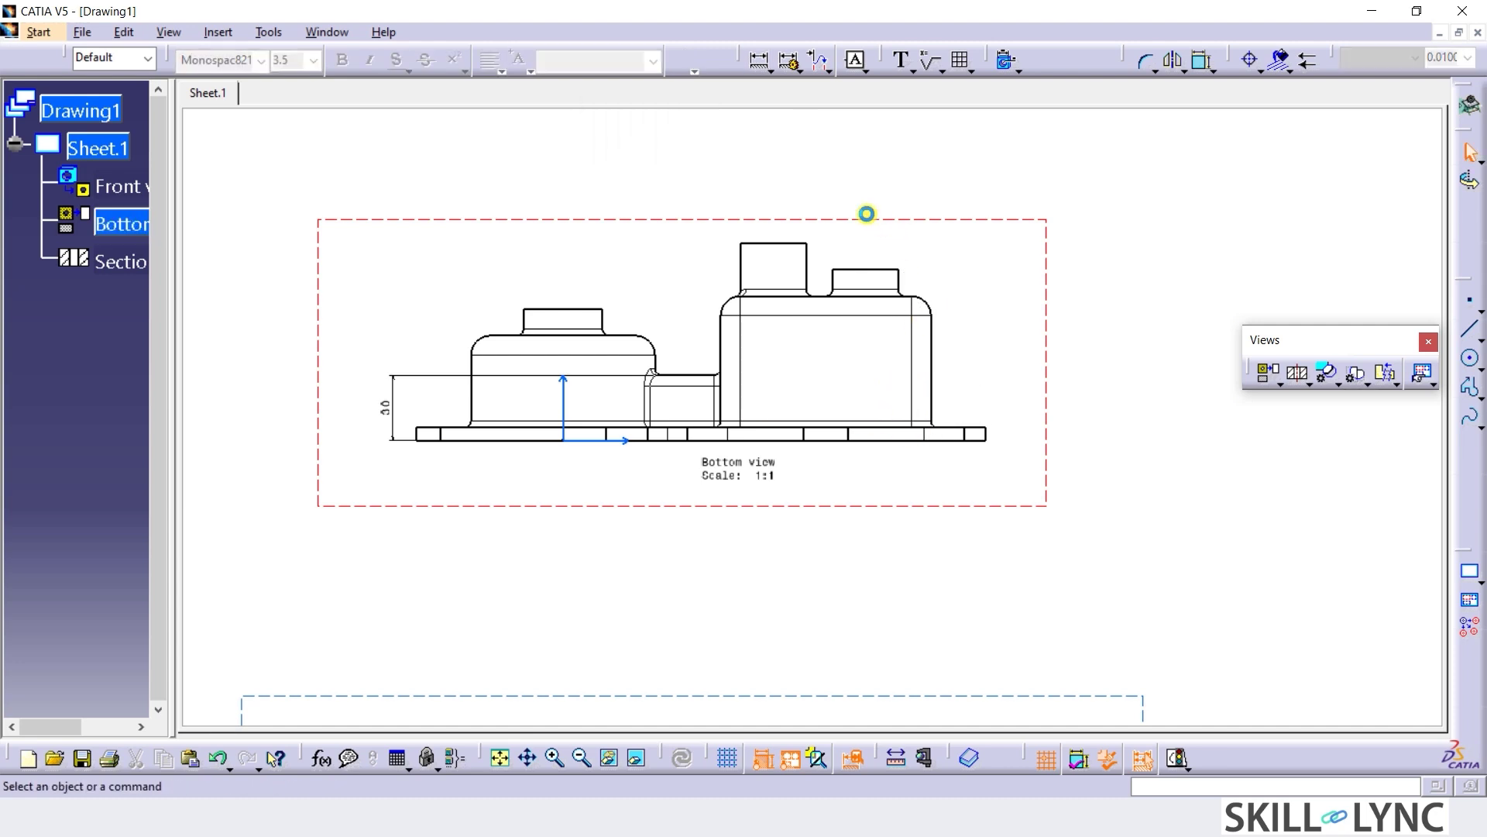
left_click(762, 64)
left_click(856, 296)
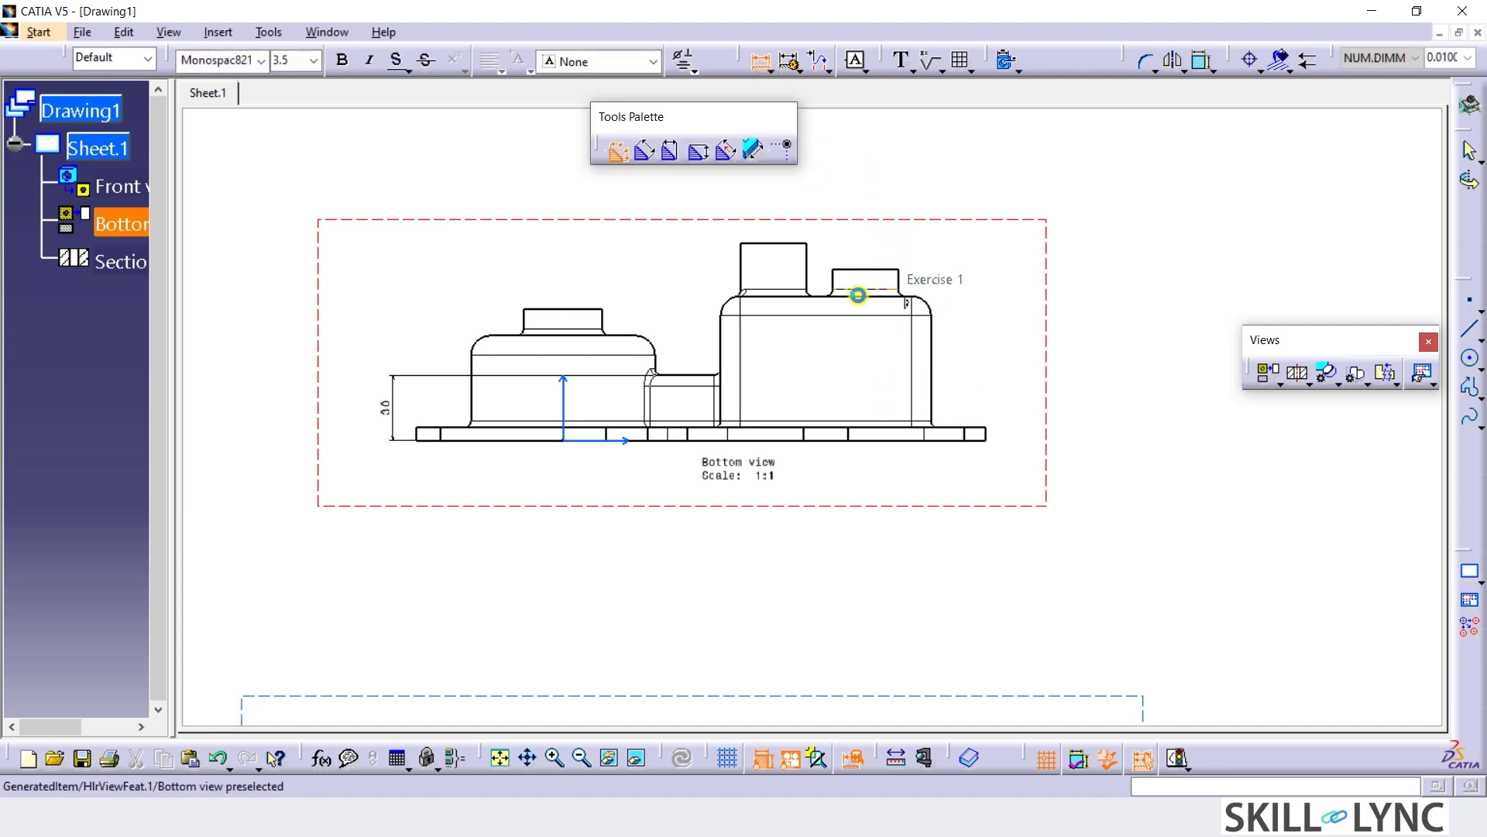
left_click(872, 438)
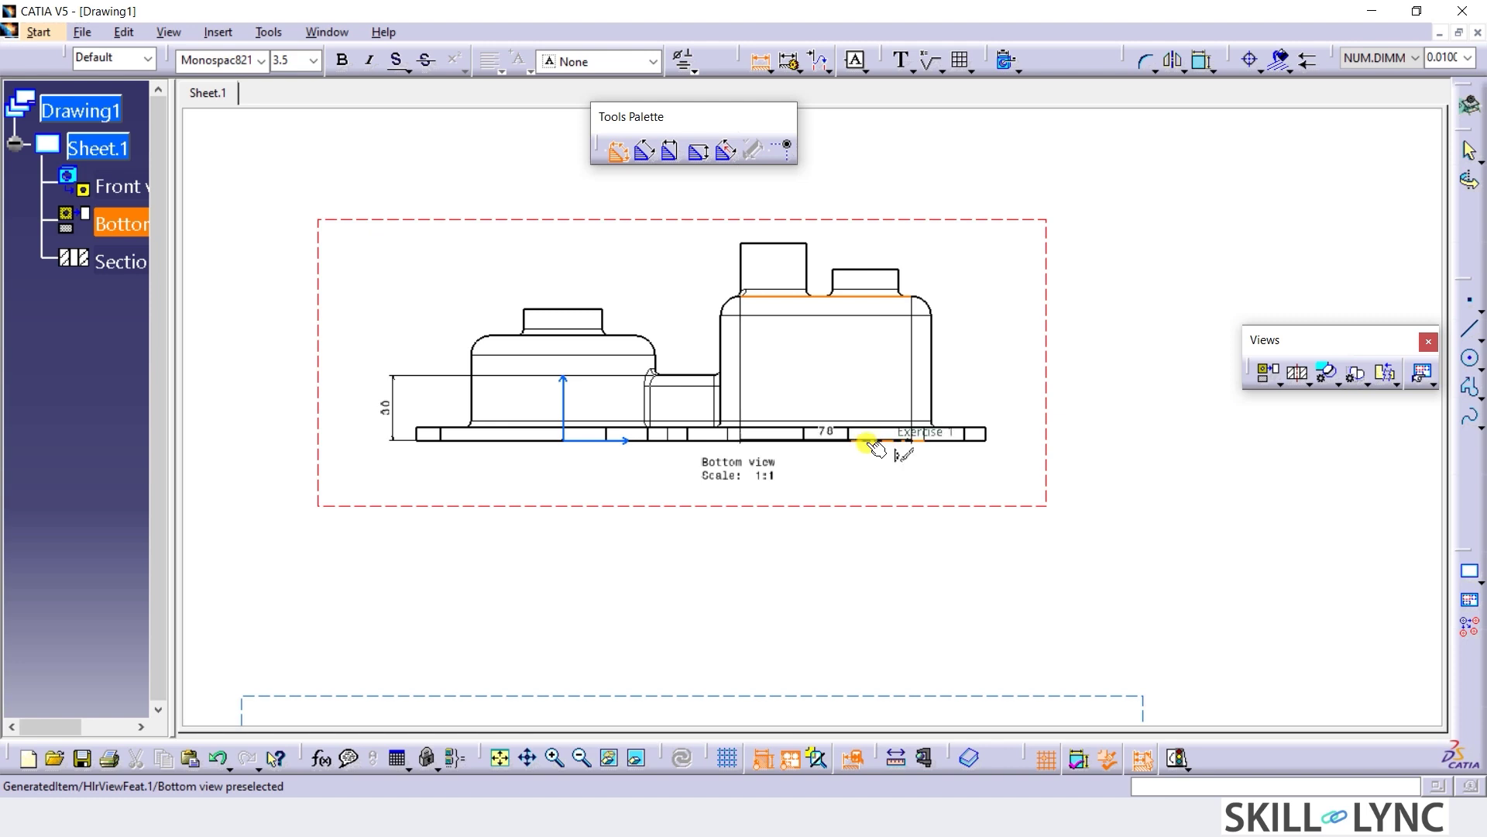
left_click(1007, 353)
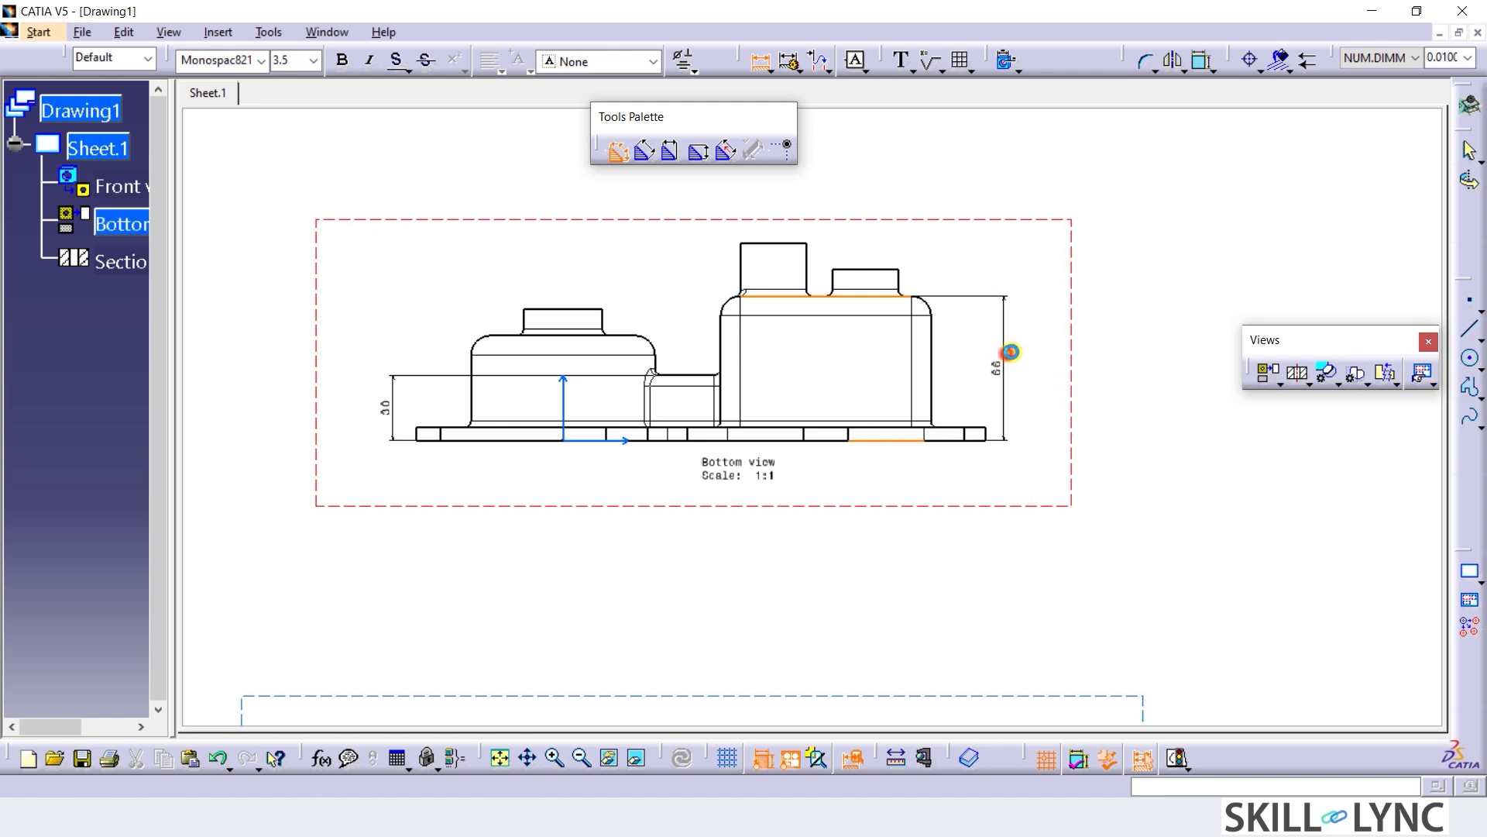
Dimension the heights of the housing's short and tall bosses from the base line, stacked outward beyond the housing height dimension.
left_click(860, 271)
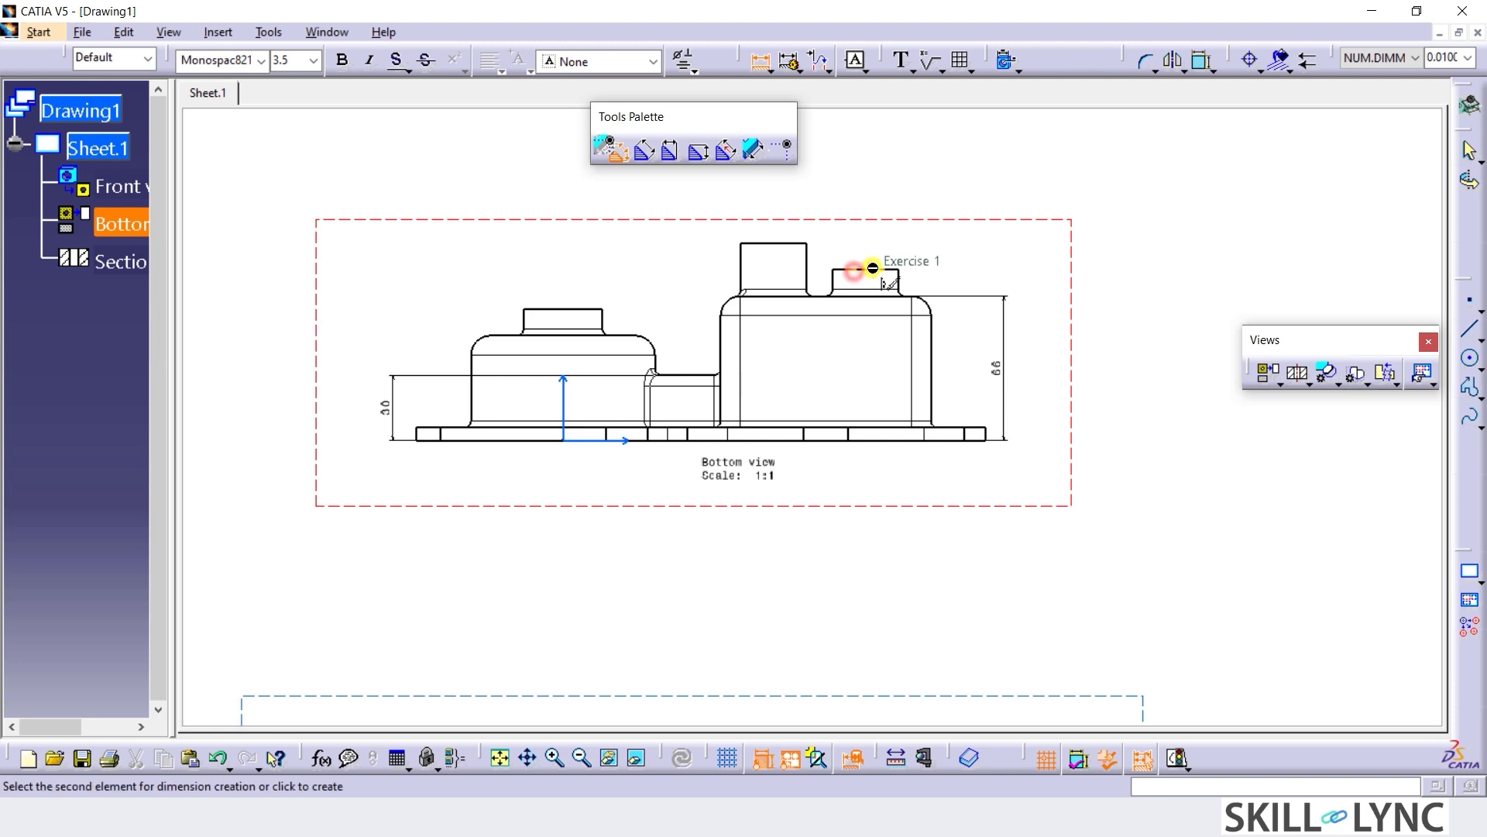
left_click(921, 440)
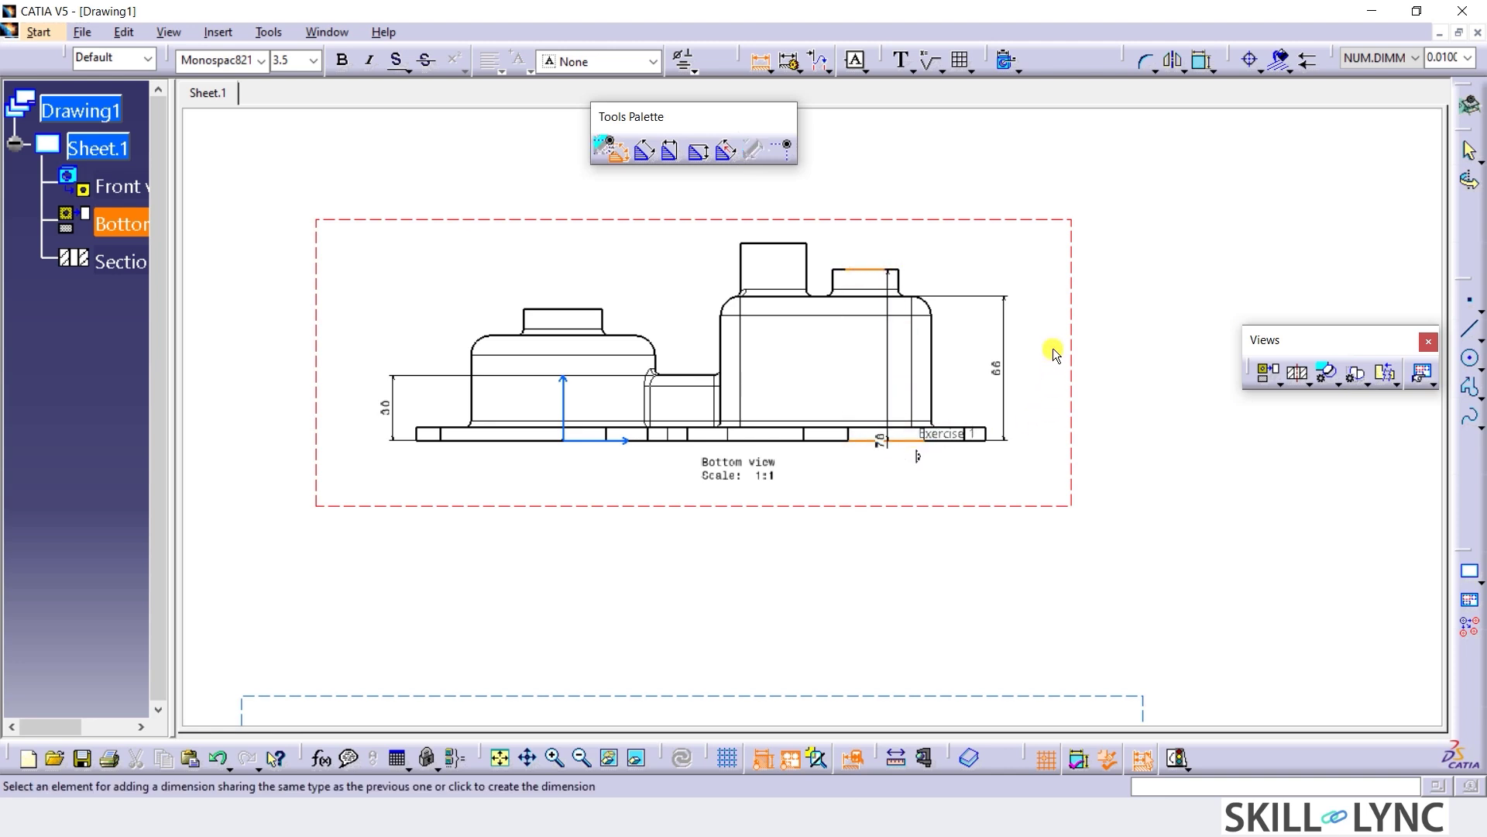
left_click(1040, 335)
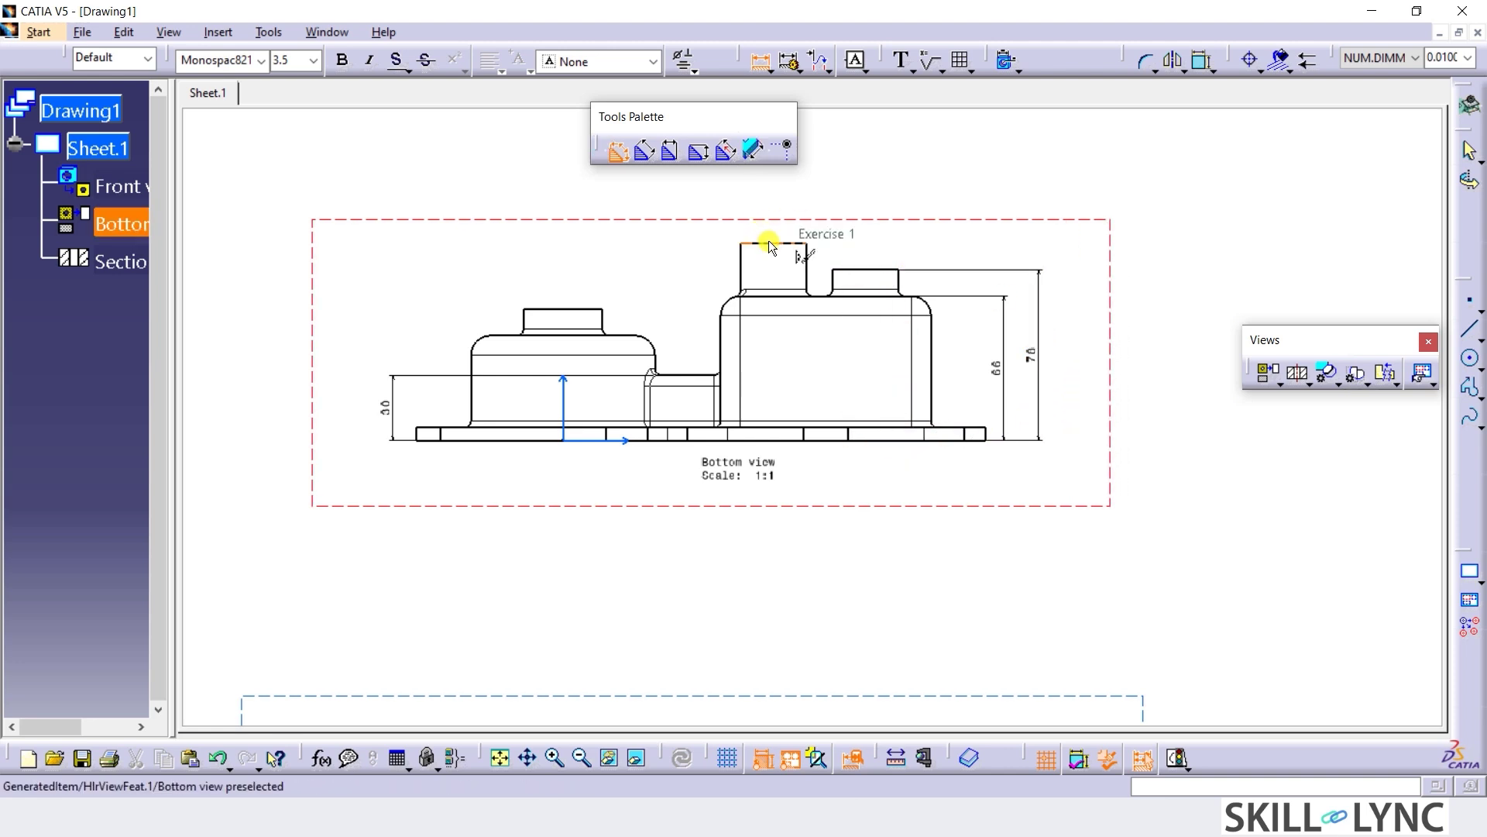
left_click(765, 243)
left_click(860, 440)
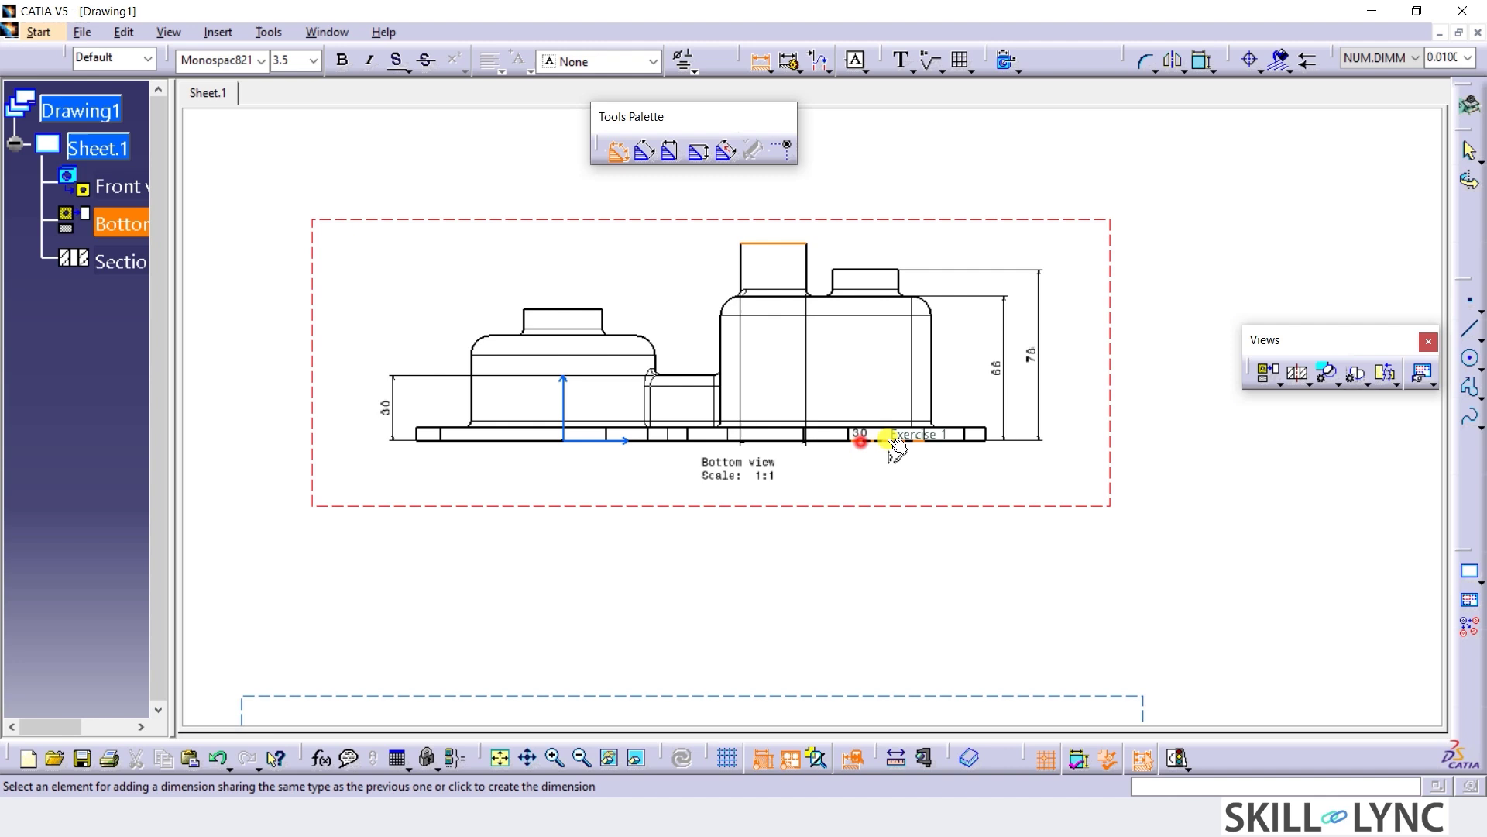
left_click(1077, 346)
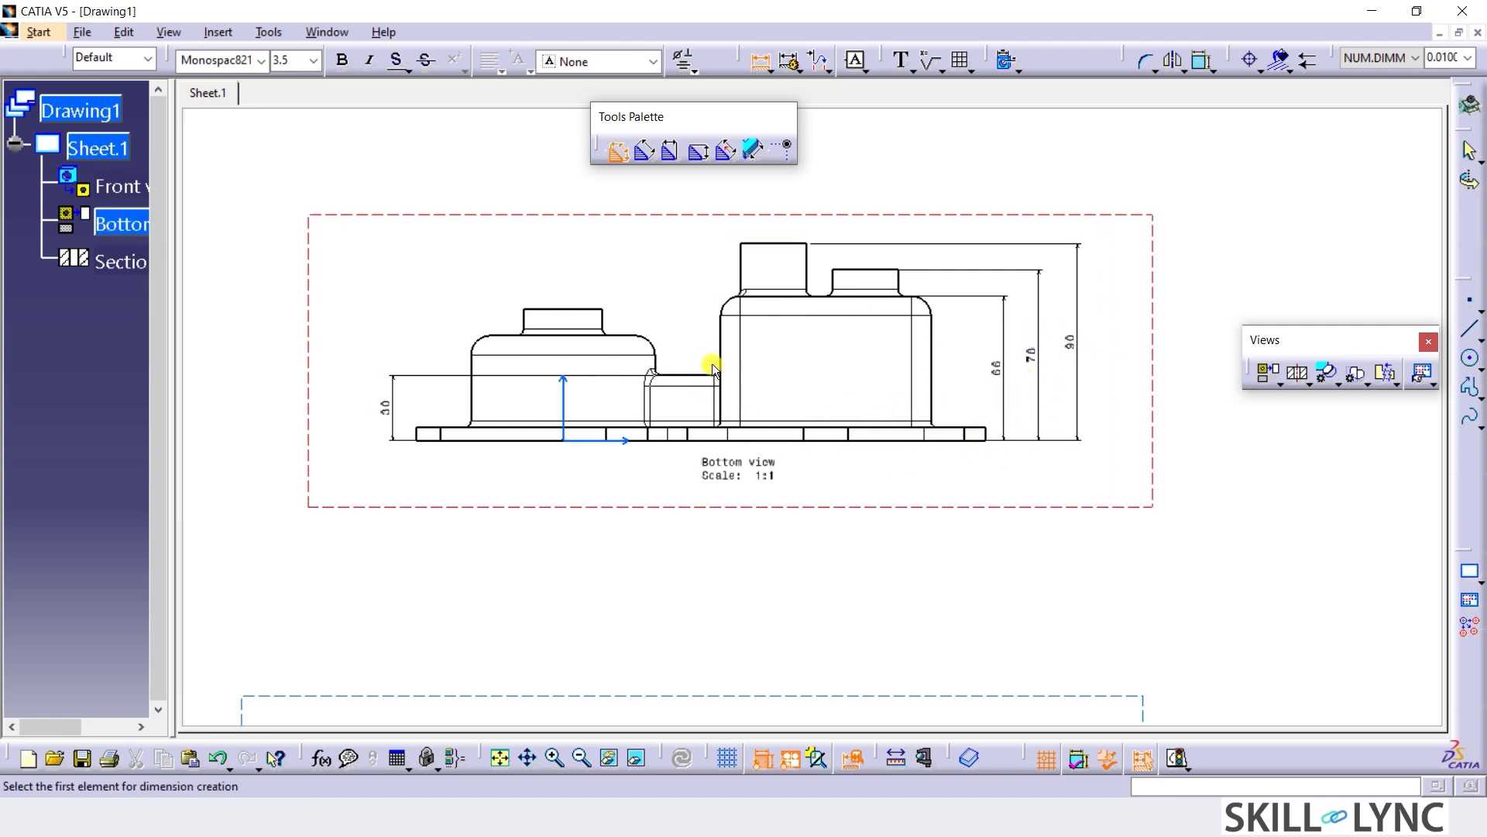
Dimension the horizontal distance from the vertical axis to the rectangular housing's left wall, placed above the circular boss.
left_click(721, 349)
left_click(568, 402)
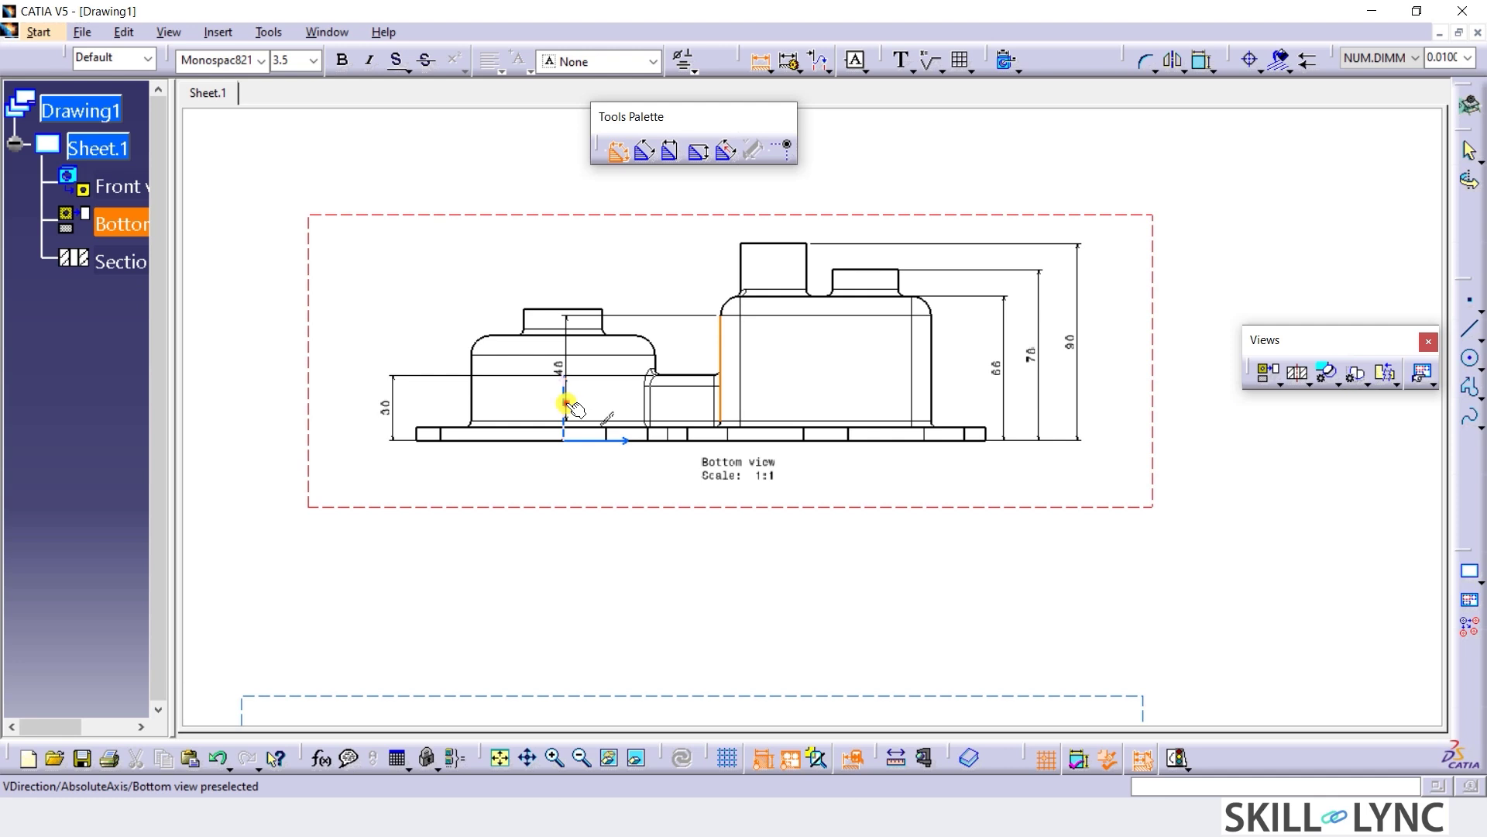
left_click(646, 275)
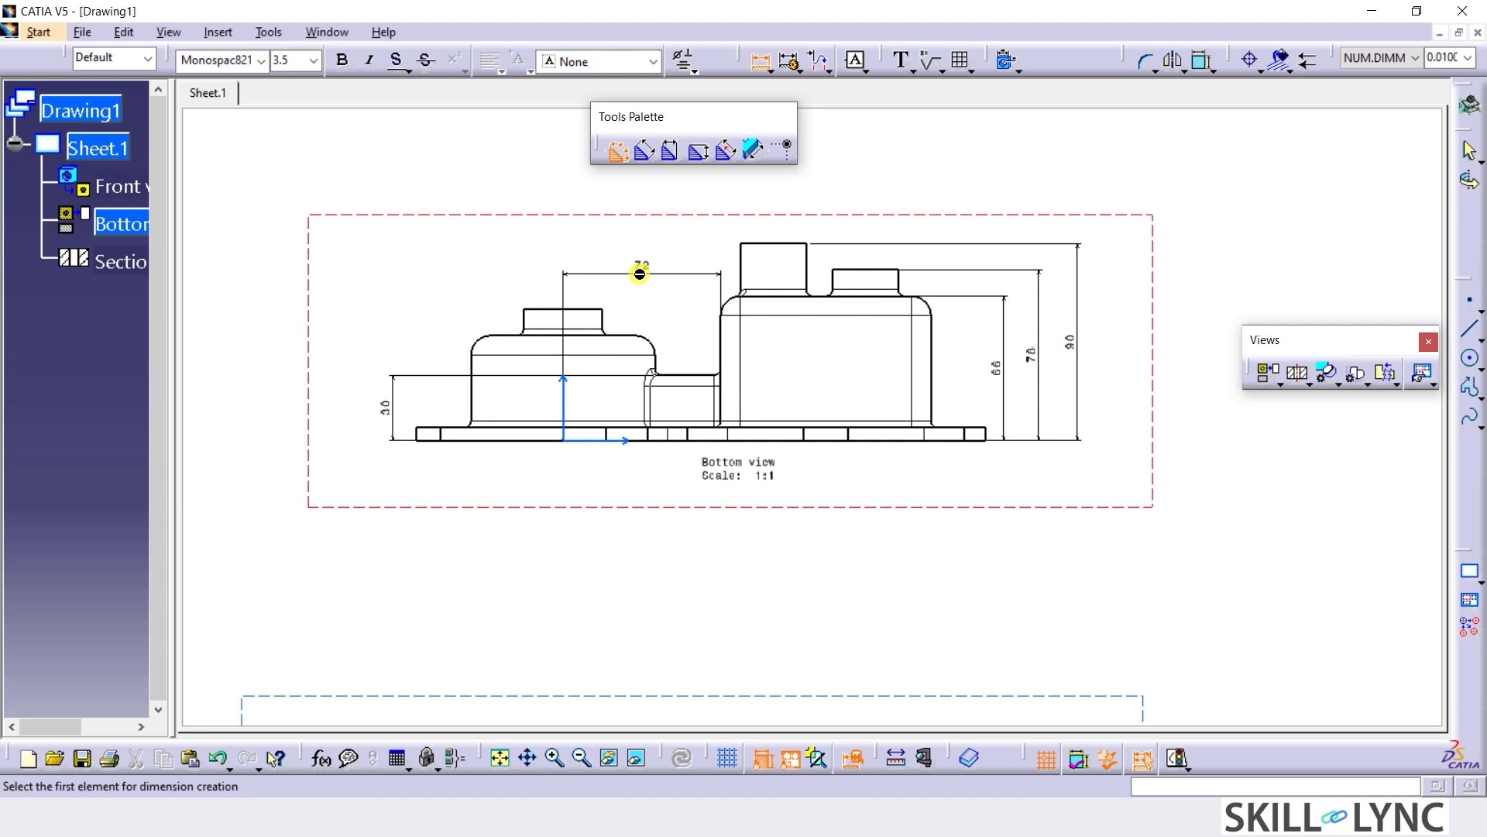
Add radius dimensions to the fillet at the left base of the circular housing's boss and the rectangular housing's upper-right corner.
left_click(771, 77)
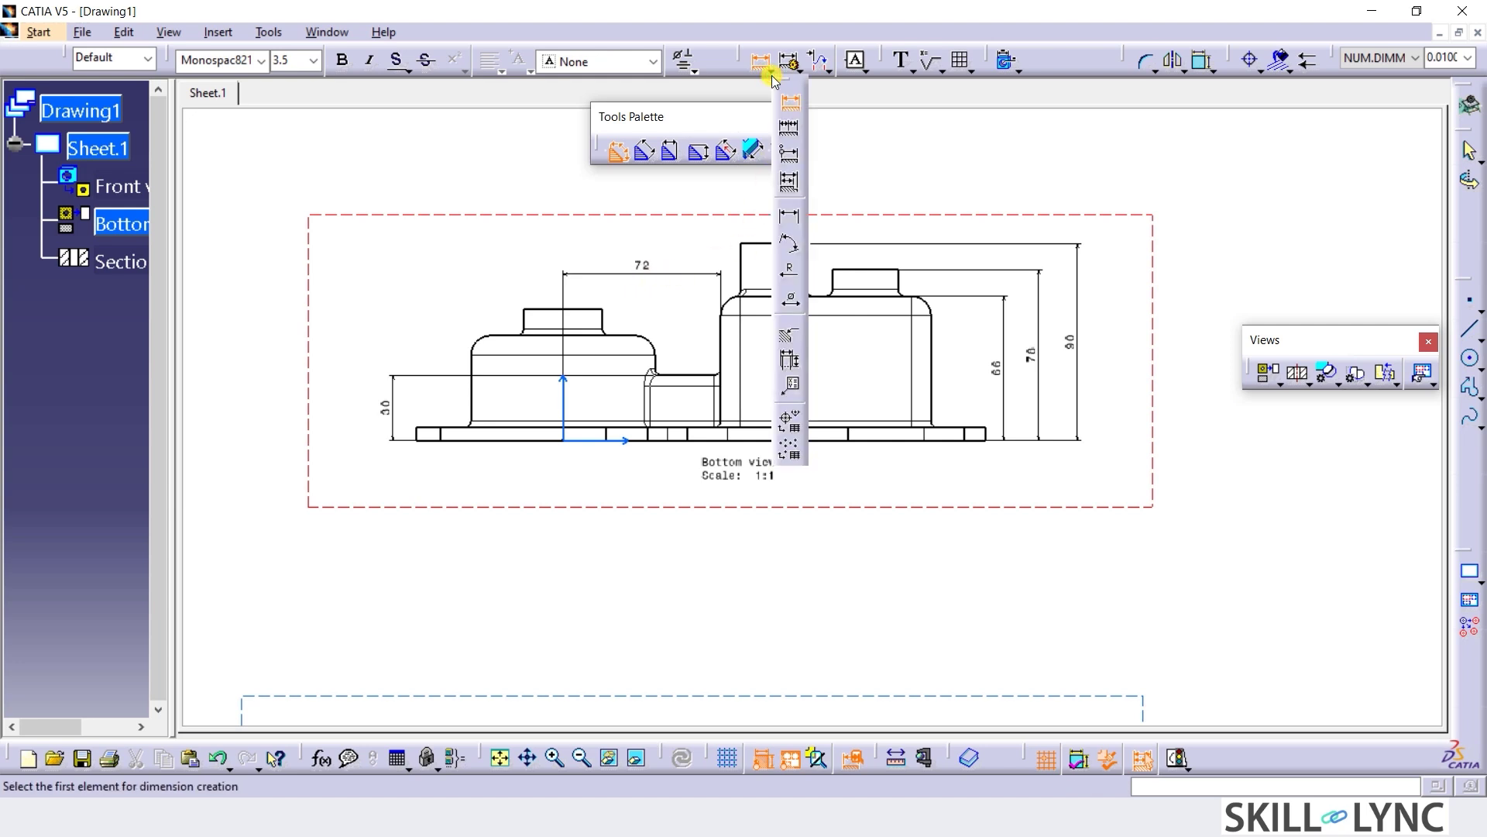
left_click(789, 273)
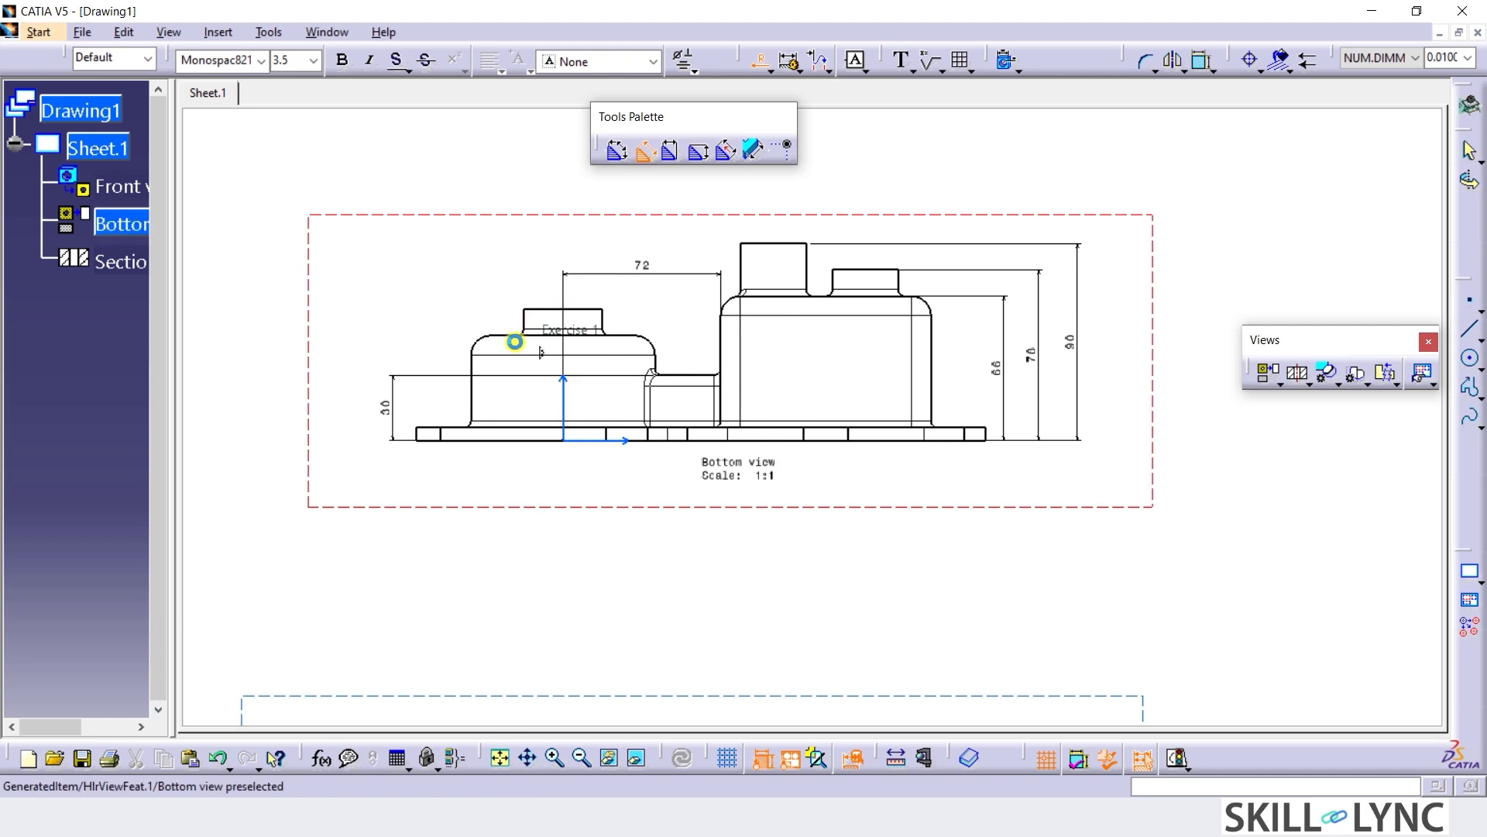
left_click(520, 333)
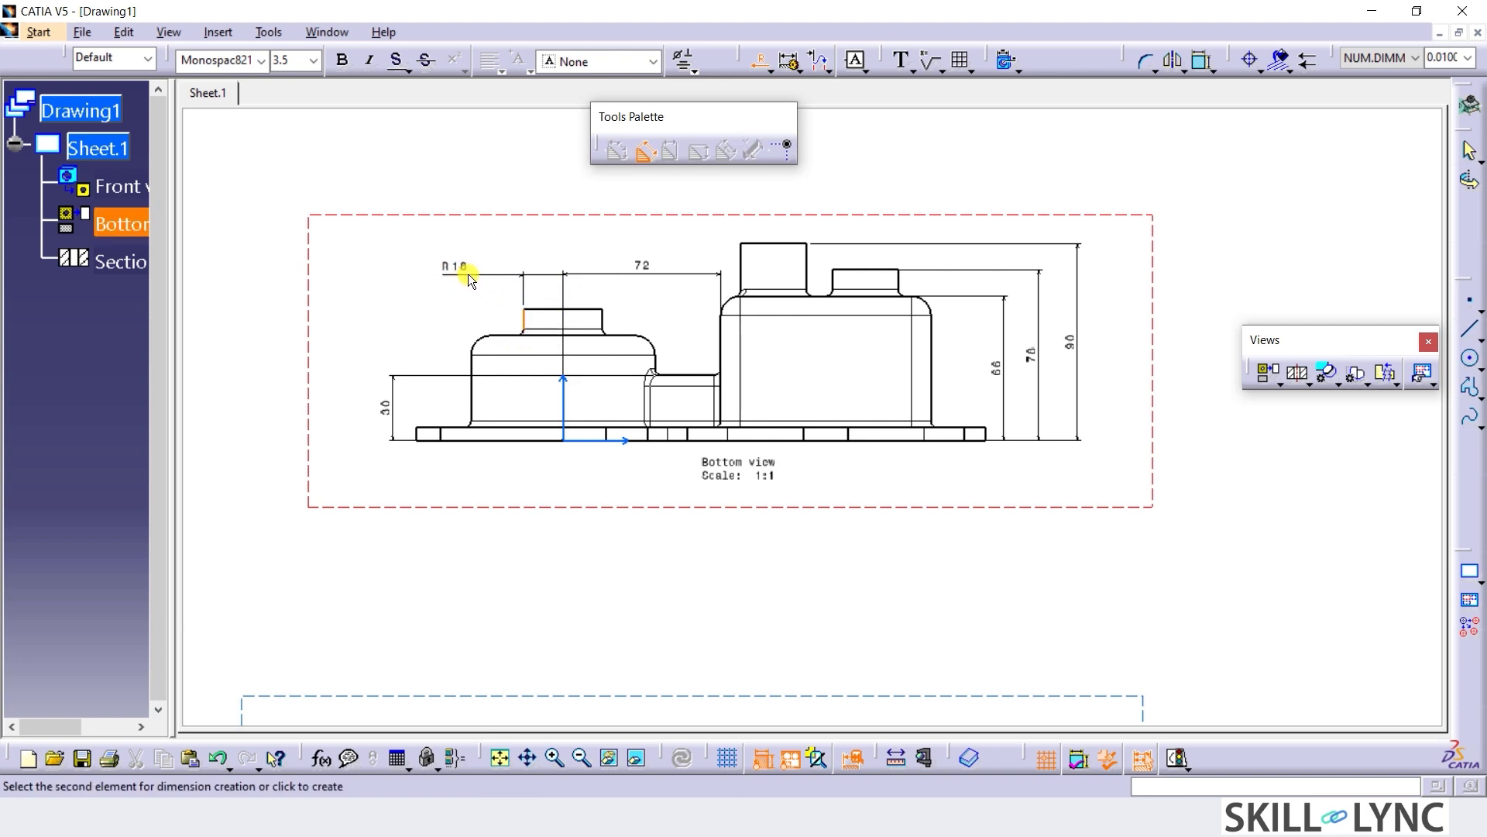
key("Escape")
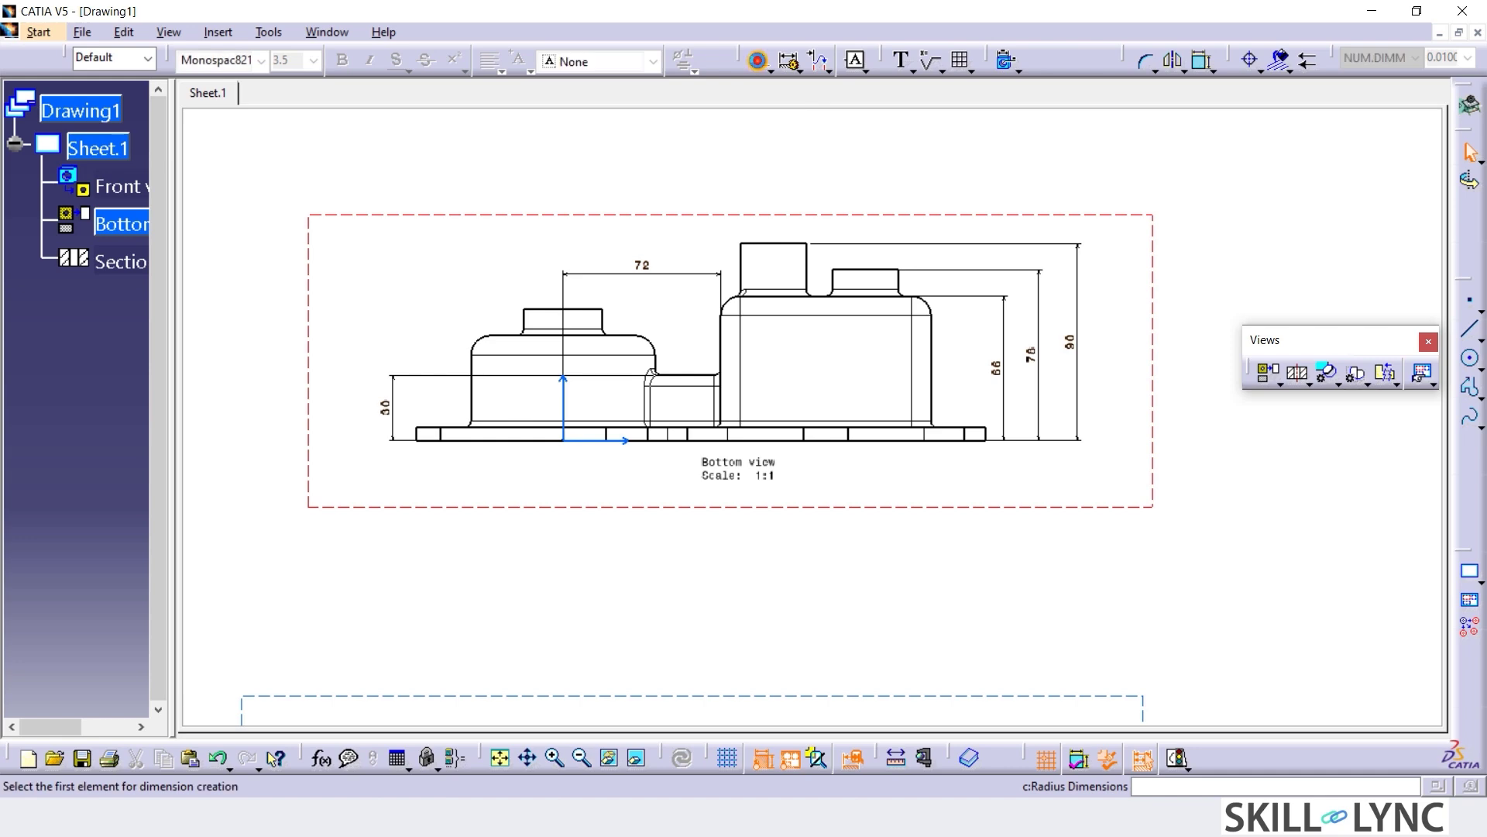
mouse_move(588, 526)
middle_mouse_down()
mouse_move(584, 561)
mouse_move(438, 491)
mouse_move(537, 557)
middle_mouse_up()
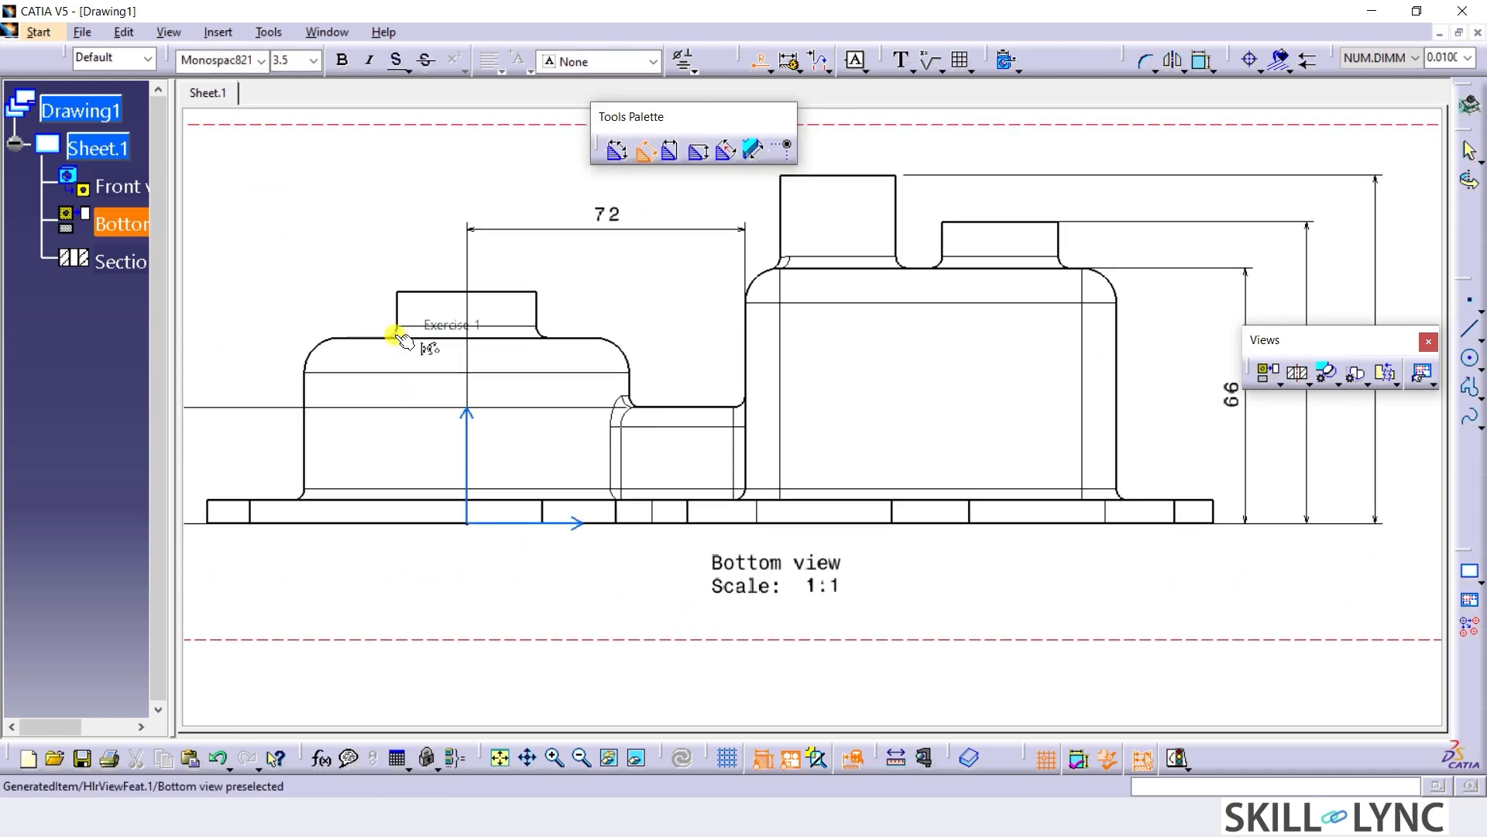
left_click(381, 321)
left_click(345, 285)
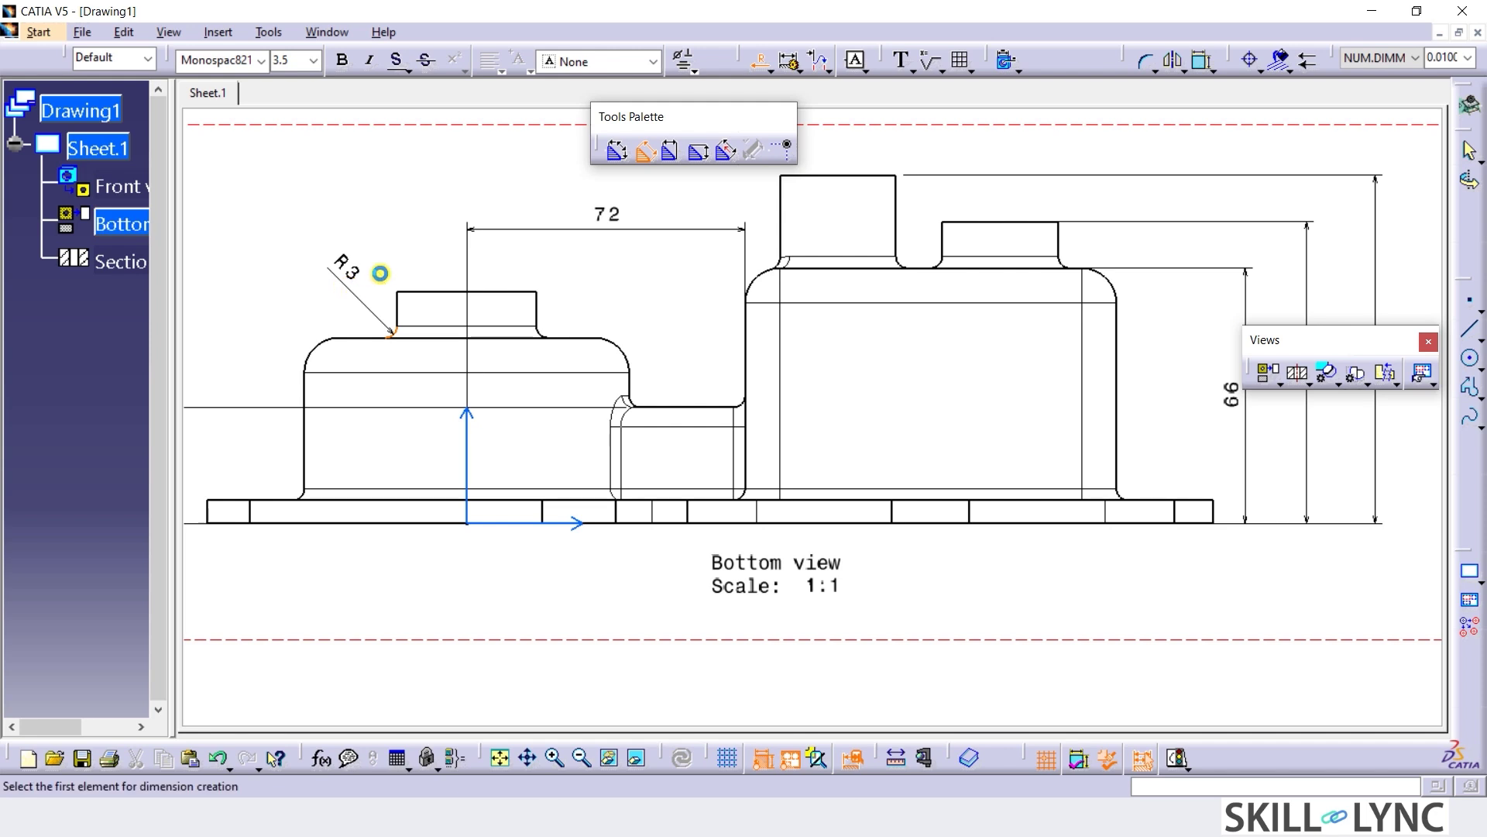
left_click(1103, 283)
left_click(1008, 375)
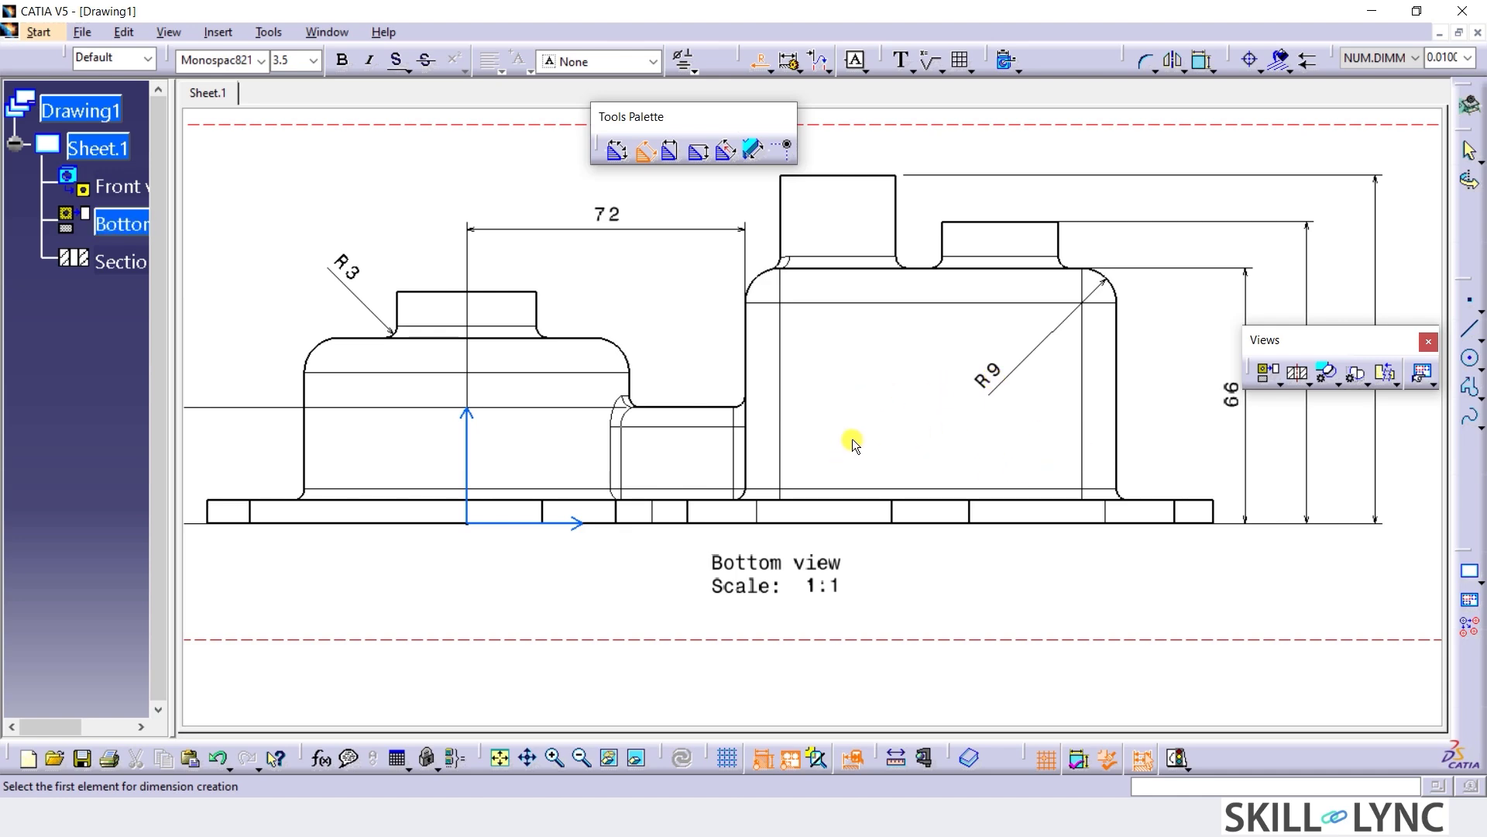
Replace the bottom view's label text with "Front View".
middle_click_drag(853, 434, 853, 579, "ctrl")
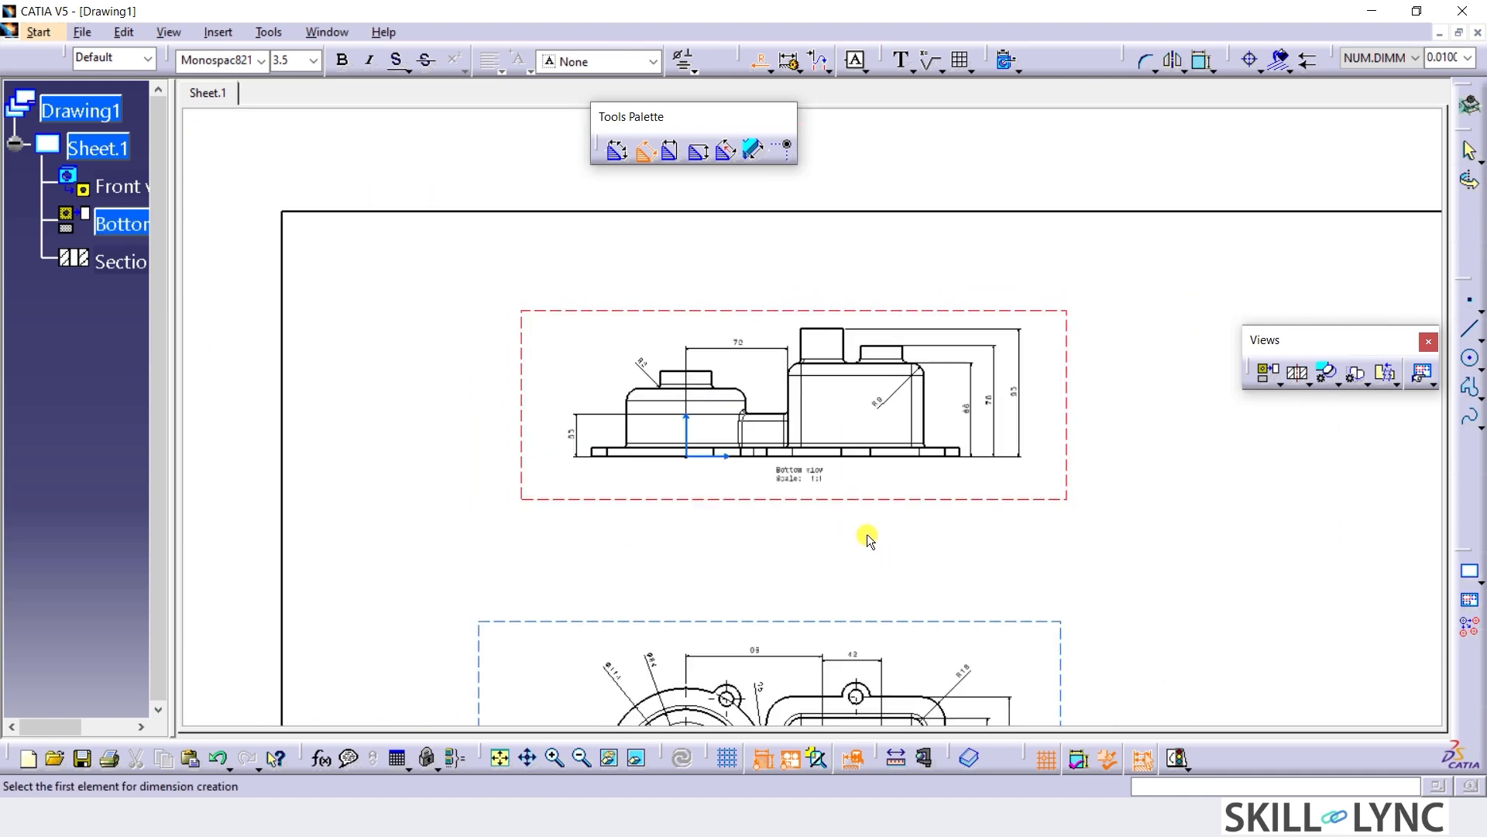
left_click(769, 60)
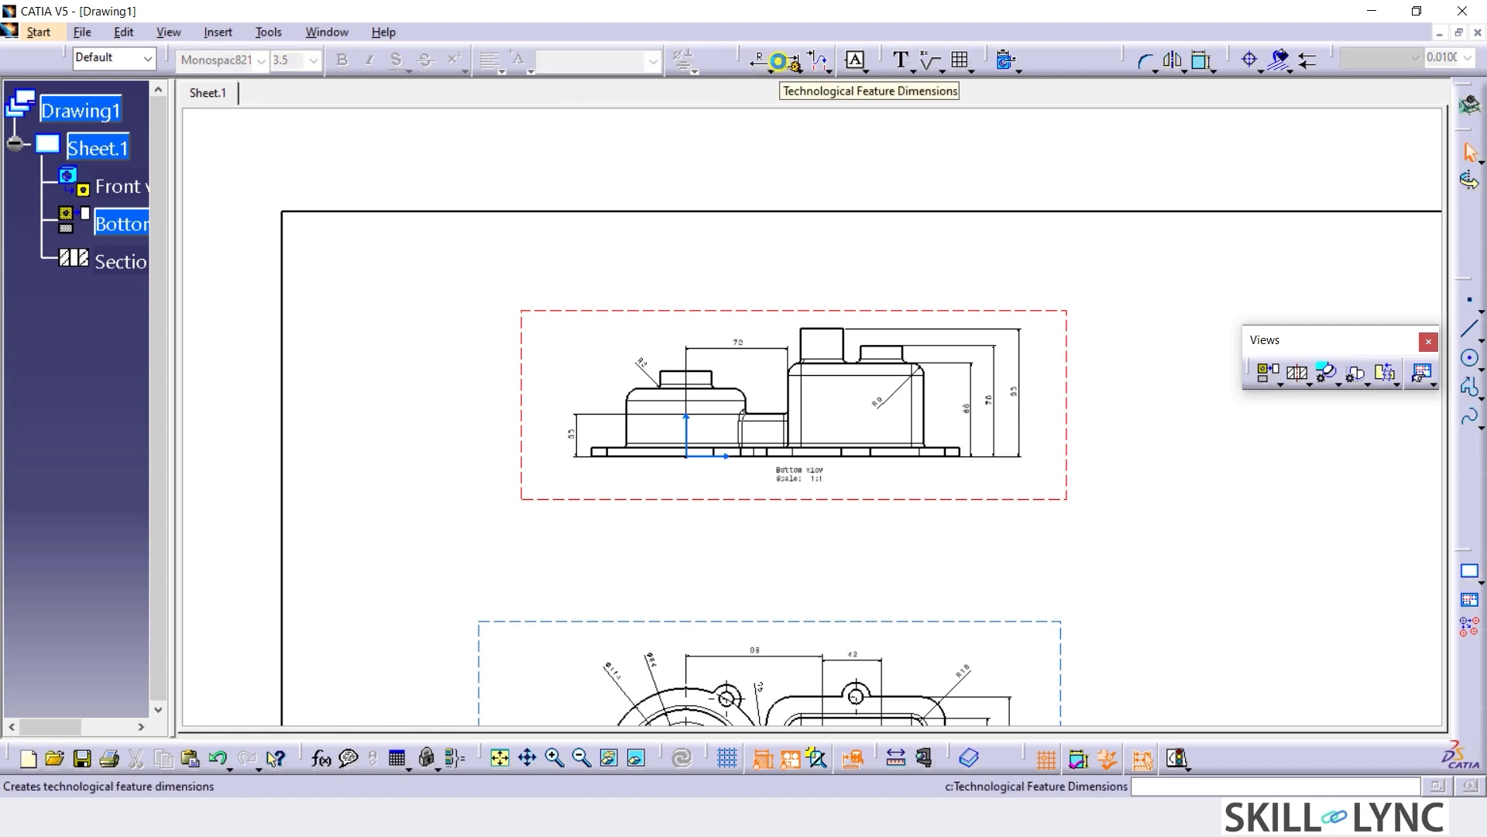
left_click(797, 475)
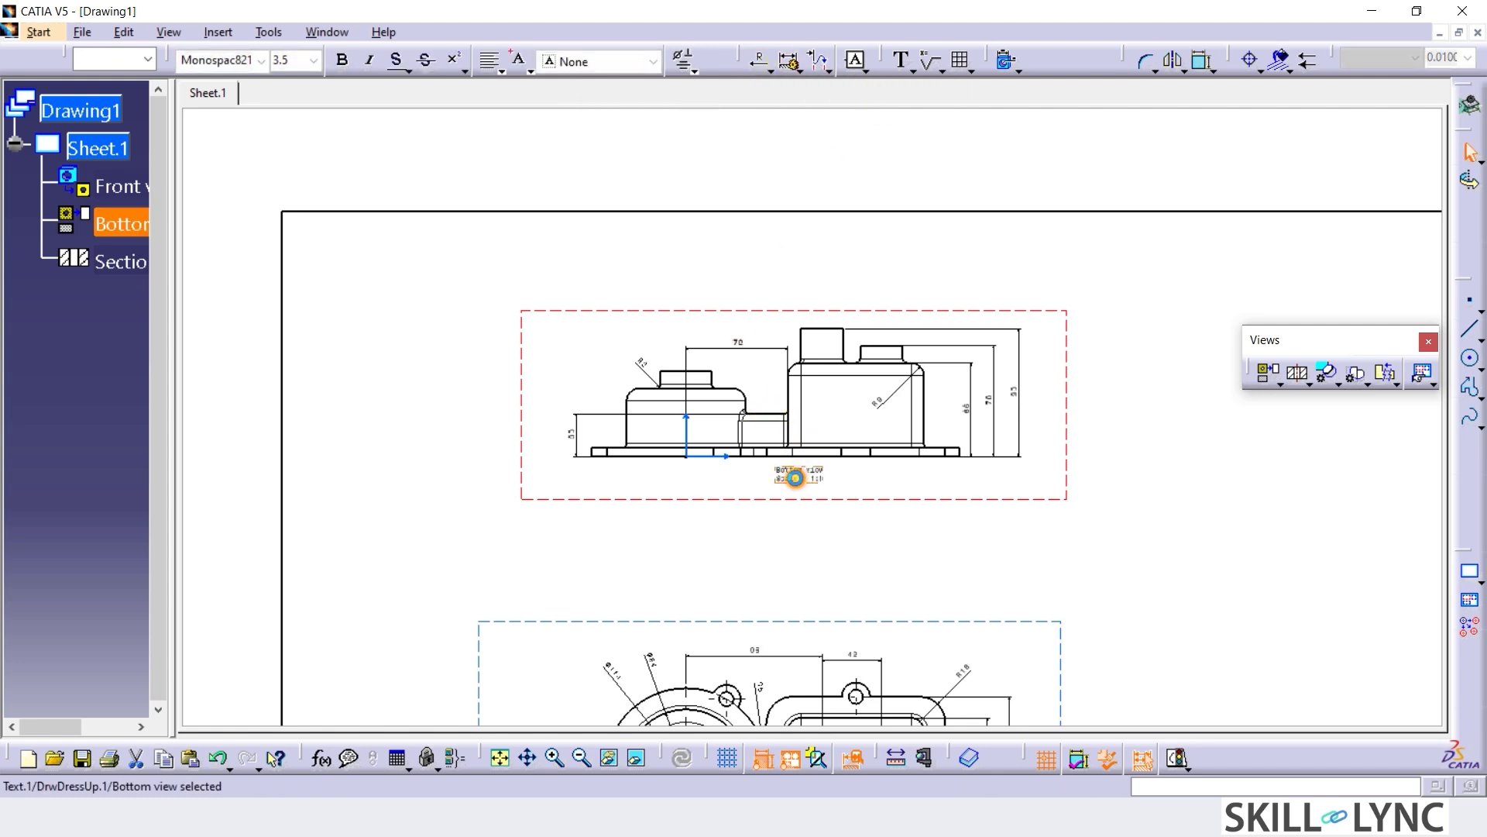
double_click(798, 474)
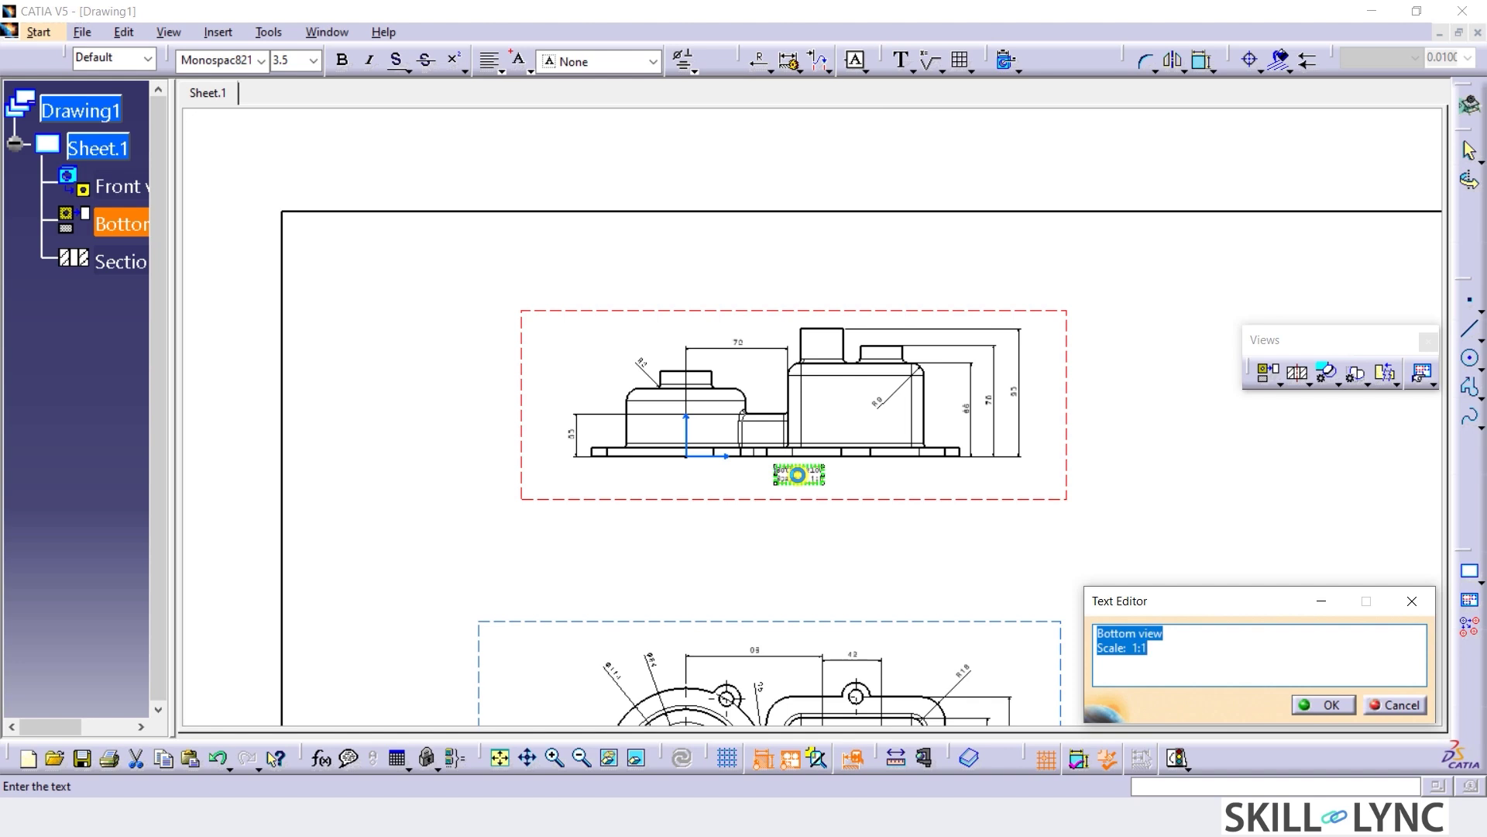
type("Fron")
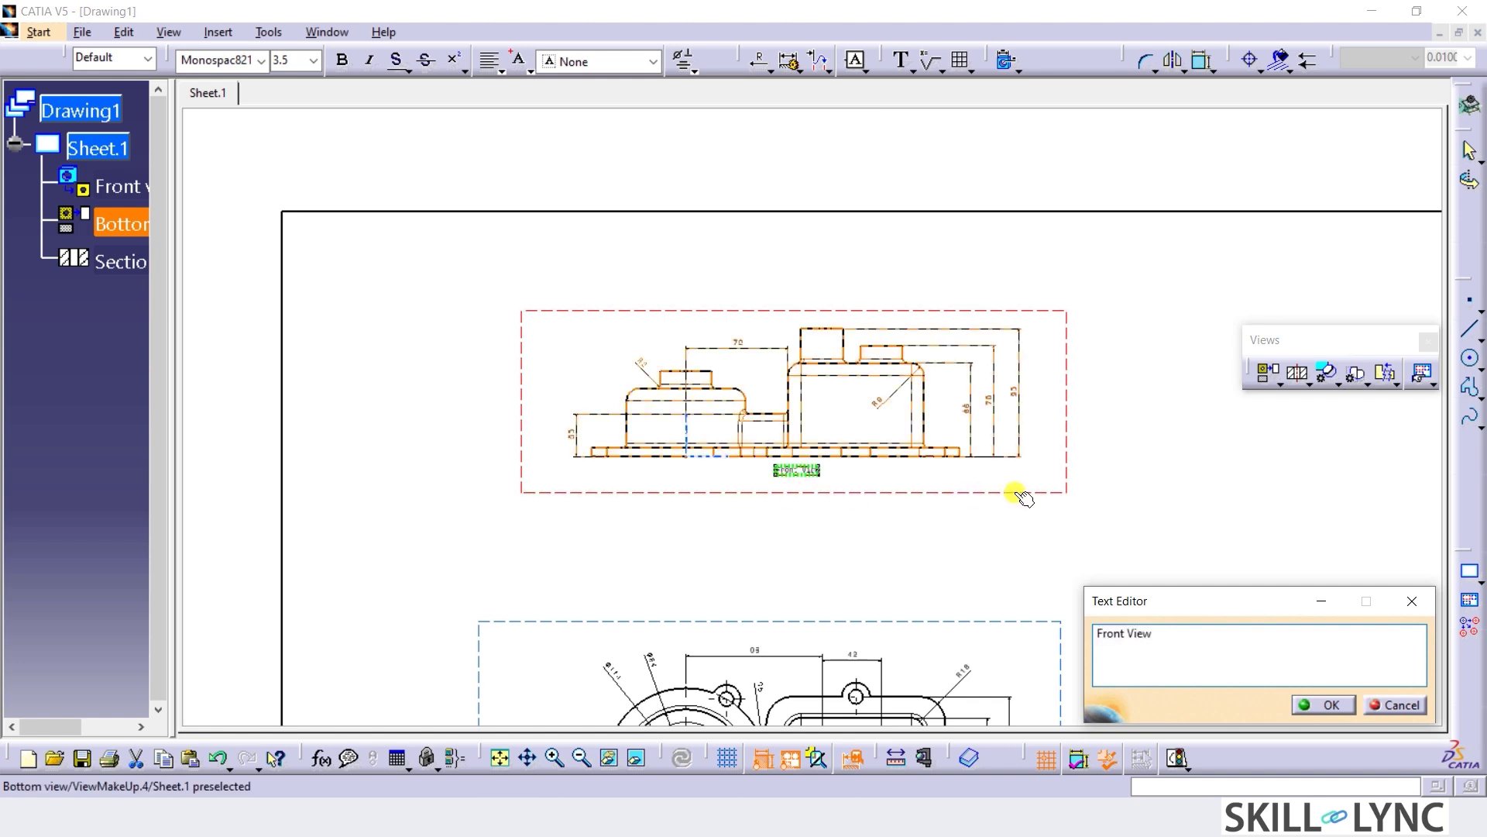
left_click(1324, 705)
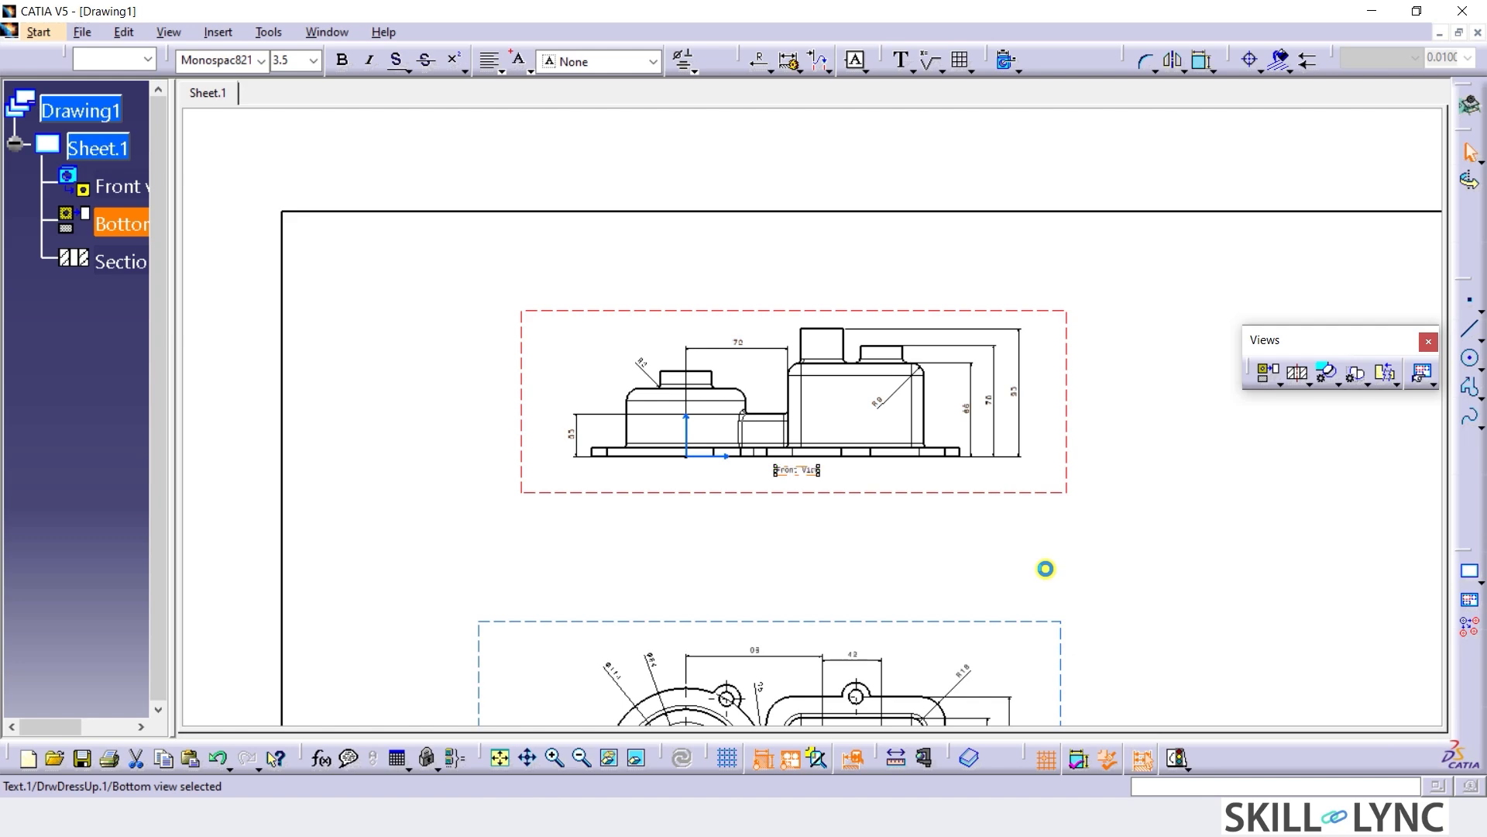
Activate section view A-A and enable centre lines in its view properties.
left_click(1040, 563)
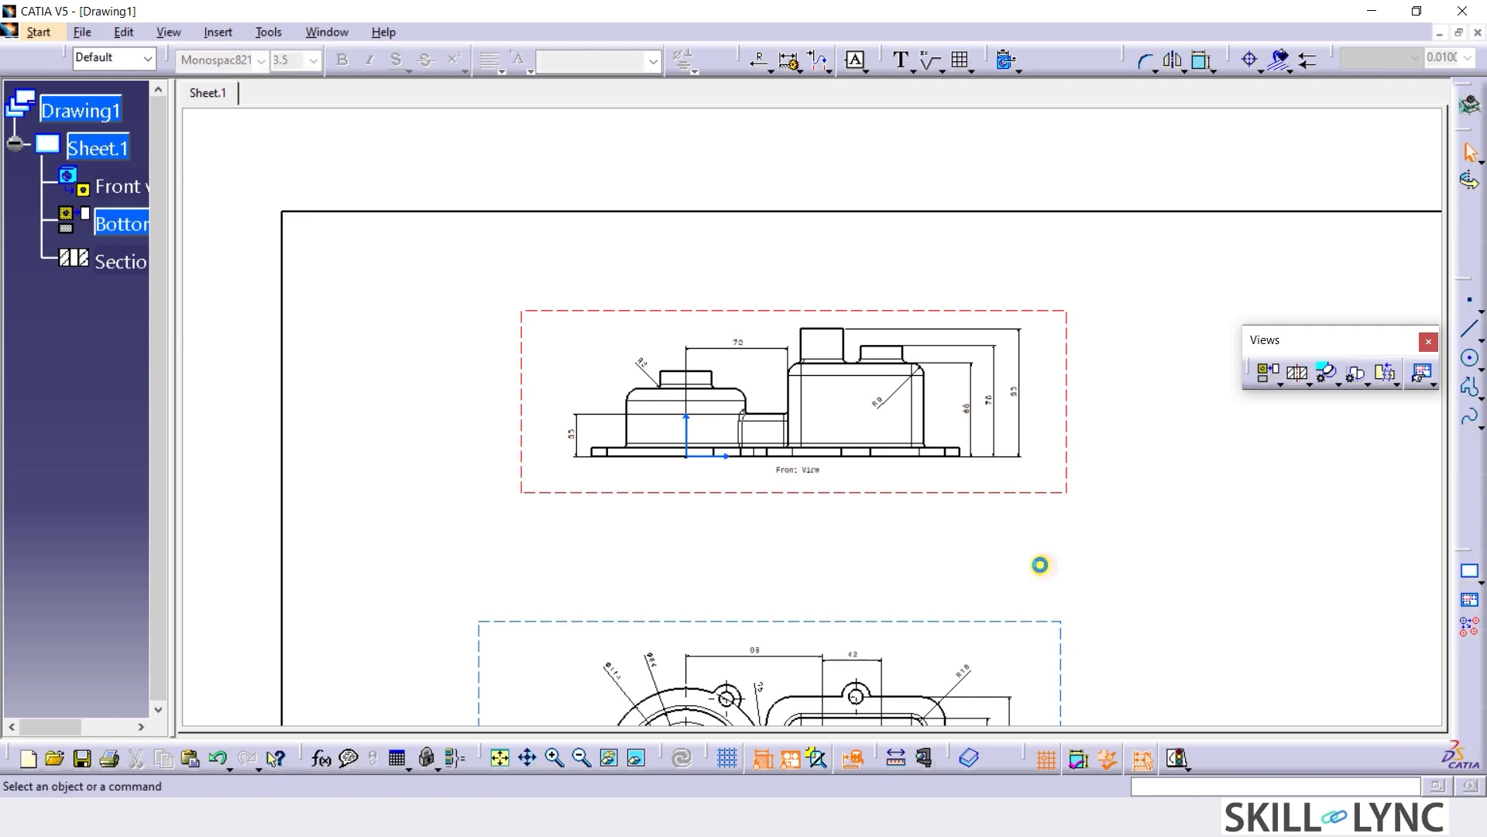
middle_click_drag(1052, 621, 1053, 281)
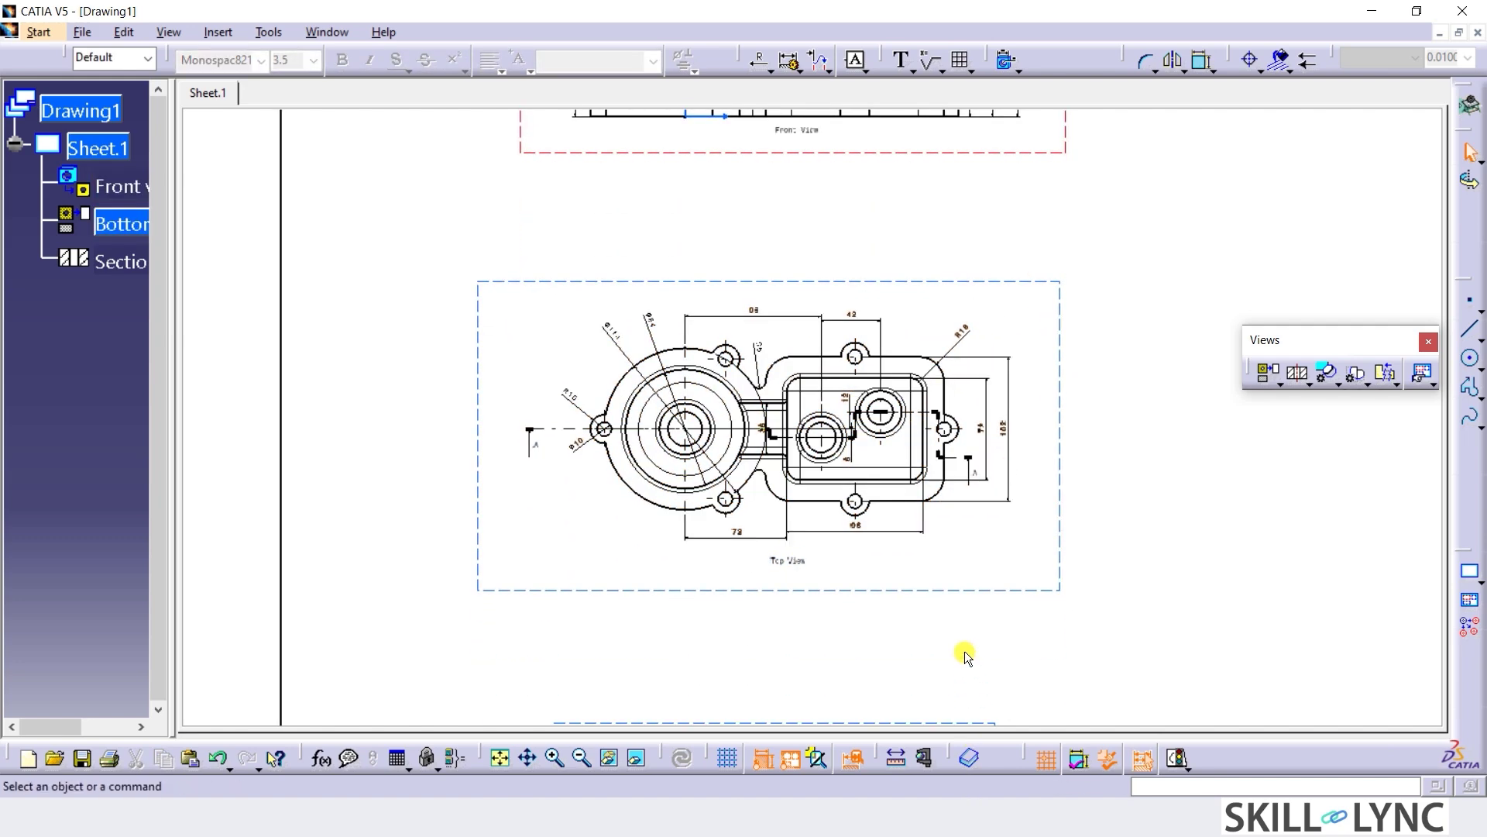
middle_click_drag(965, 650, 934, 182)
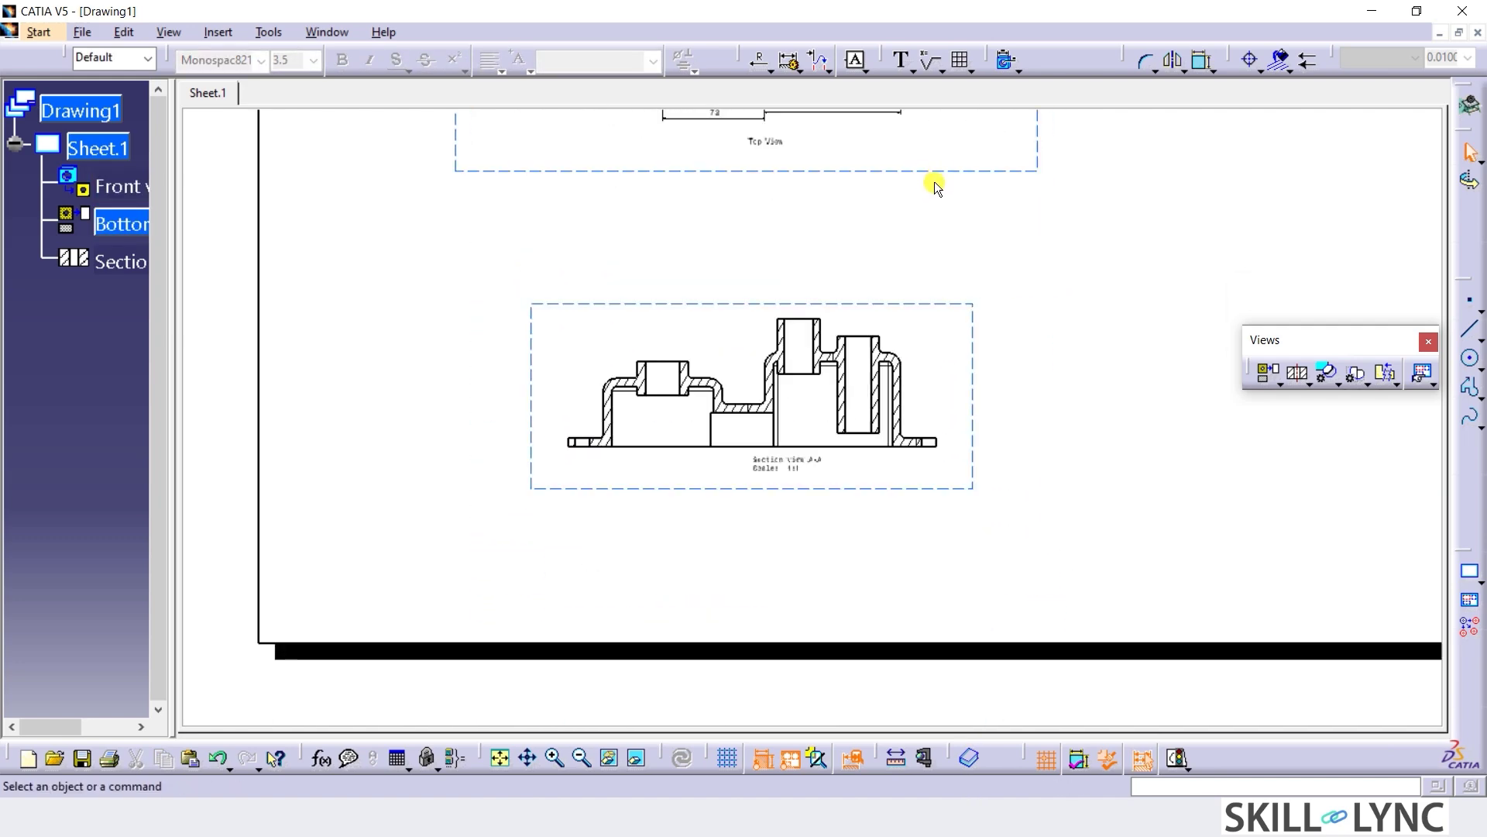
double_click(865, 487)
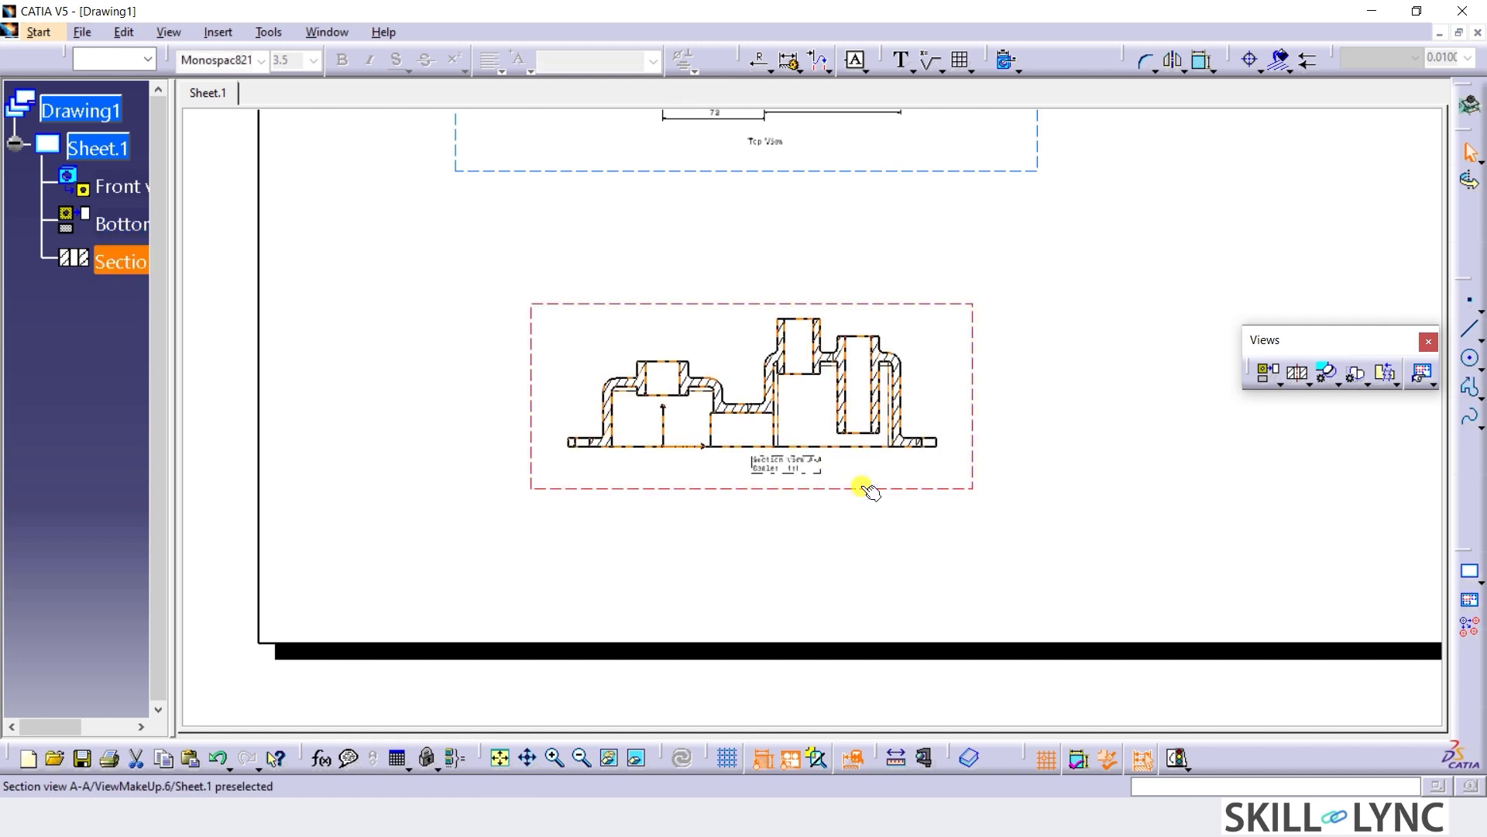
right_click(866, 490)
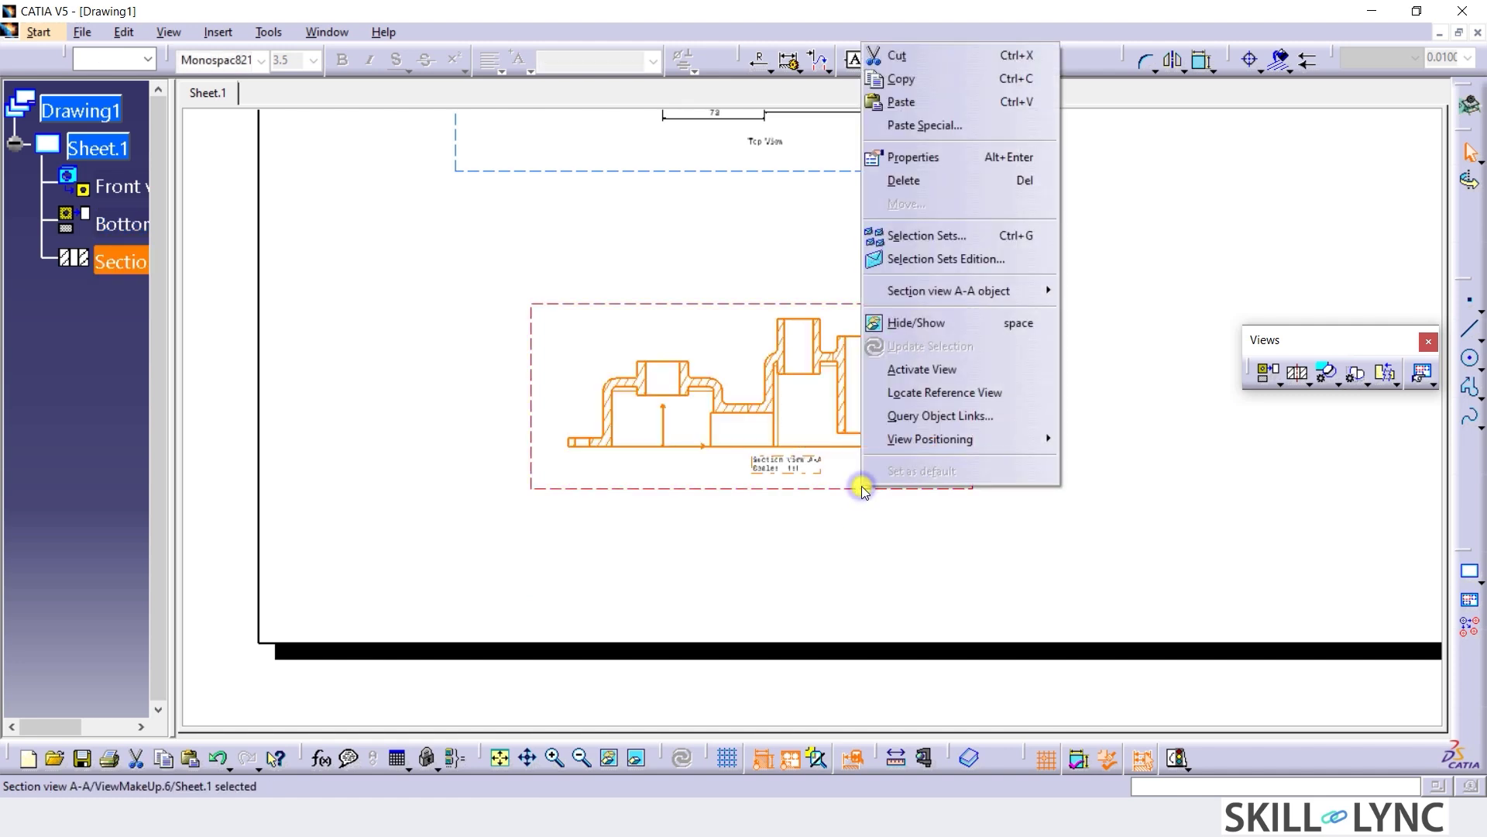
left_click(967, 155)
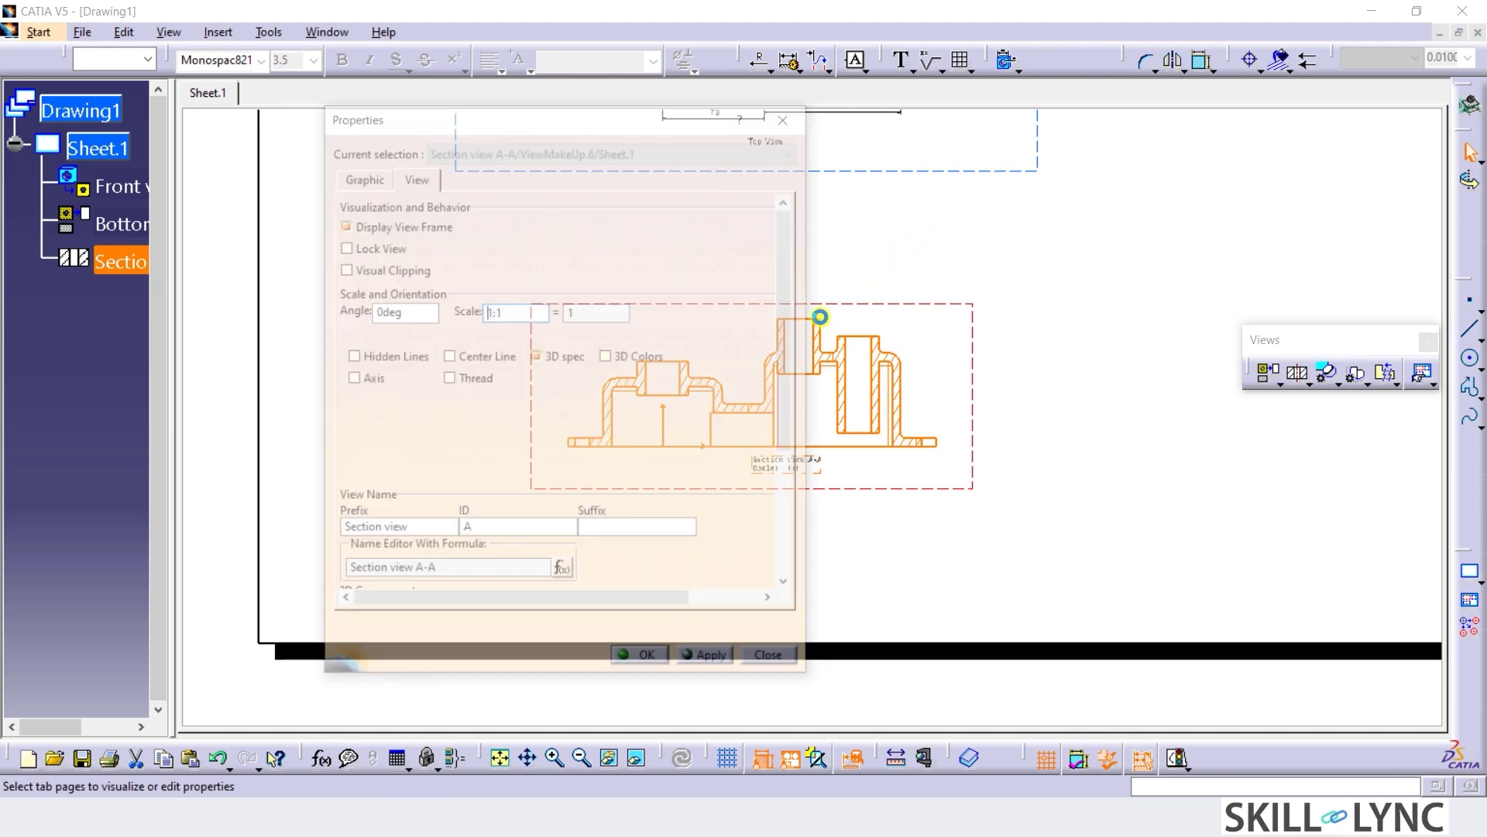
left_click(484, 357)
left_click(653, 664)
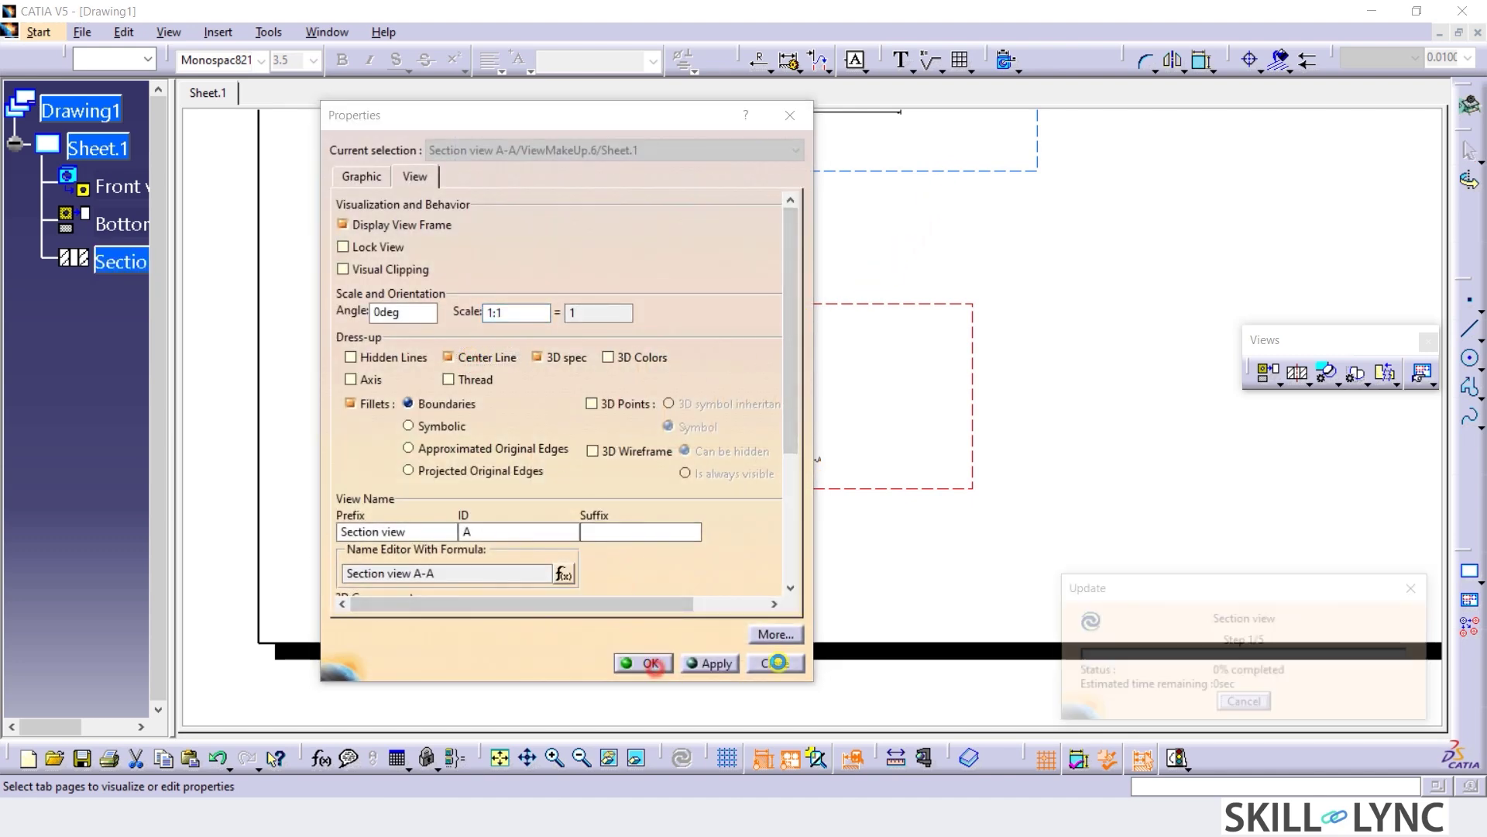
left_click(825, 547)
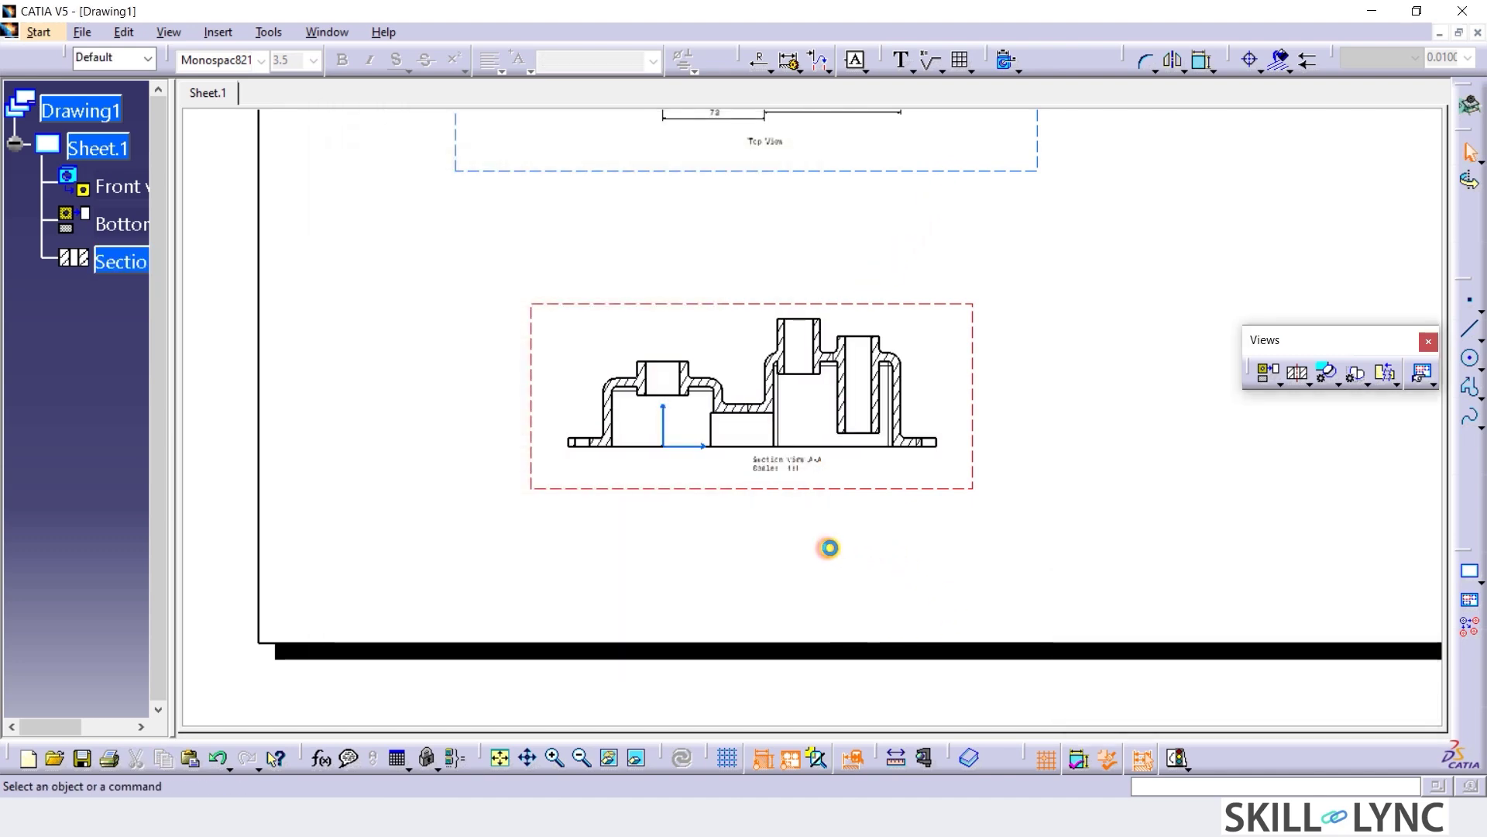
Dimension the heights of the circular housing's boss top and outer top face from the base line, stacked beyond the flange.
middle_click_drag(828, 548, 831, 482, "ctrl")
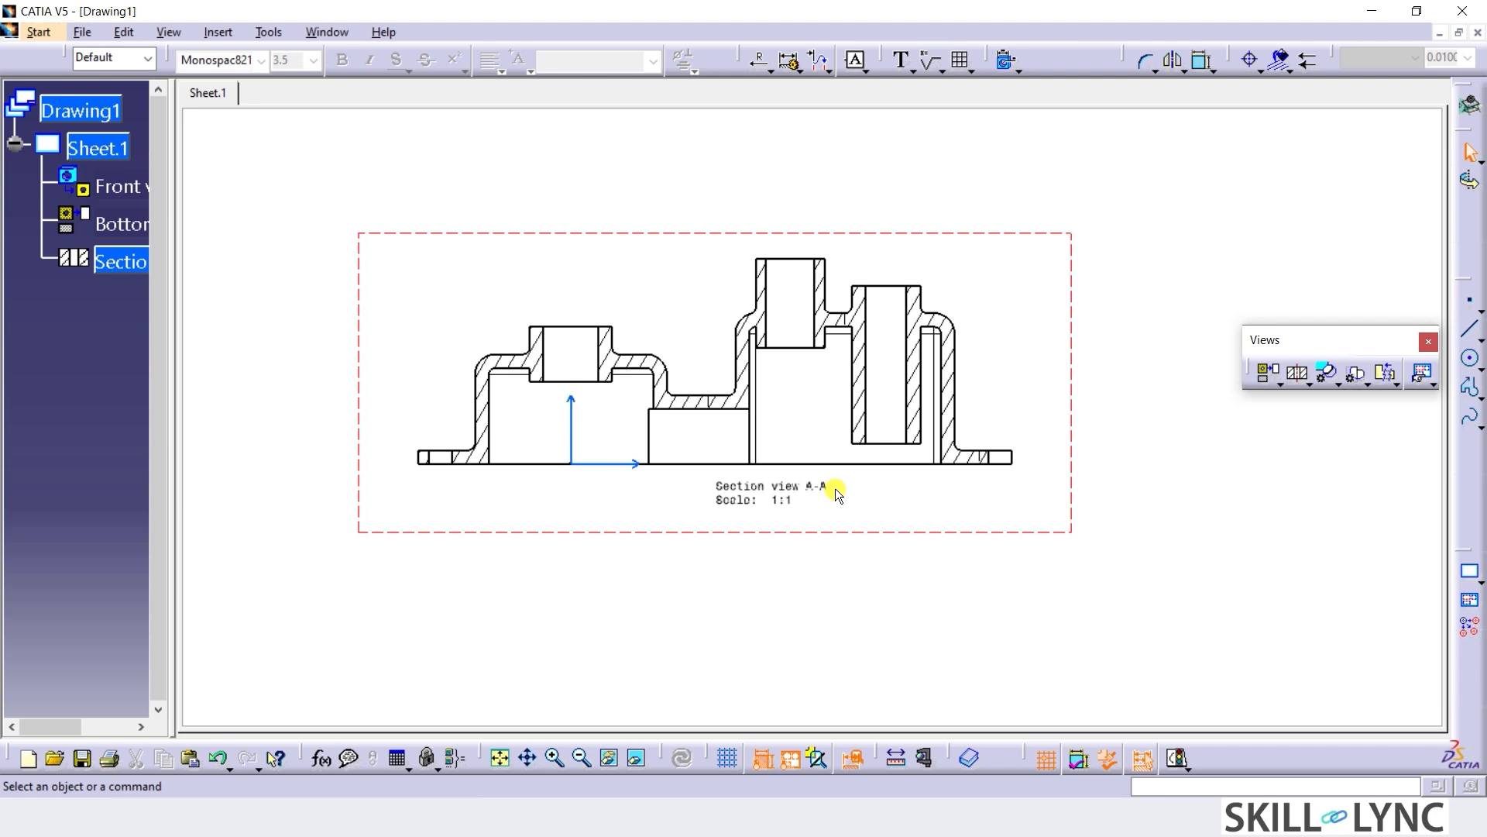
left_click(797, 69)
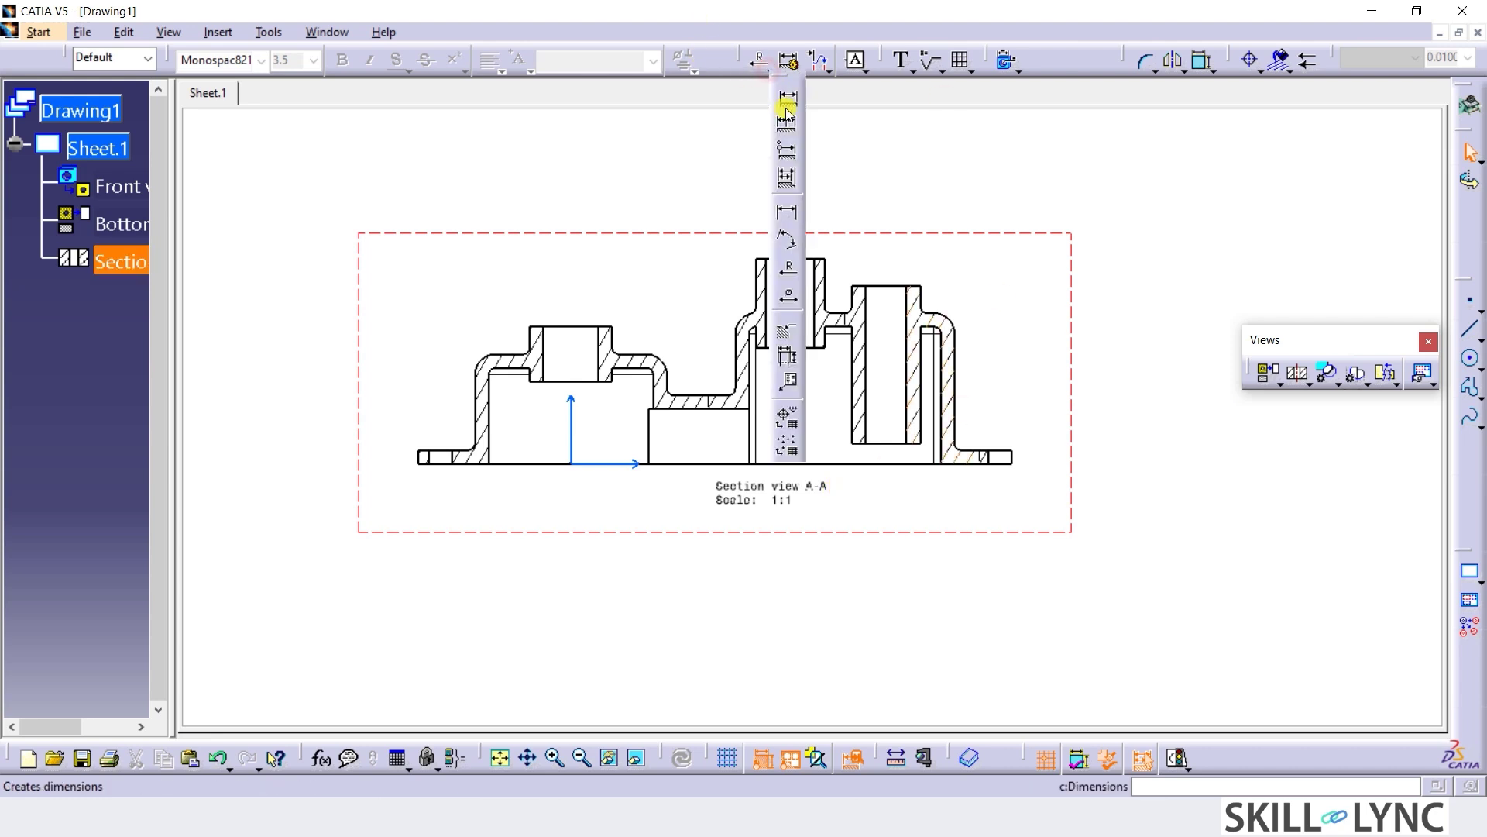
left_click(788, 98)
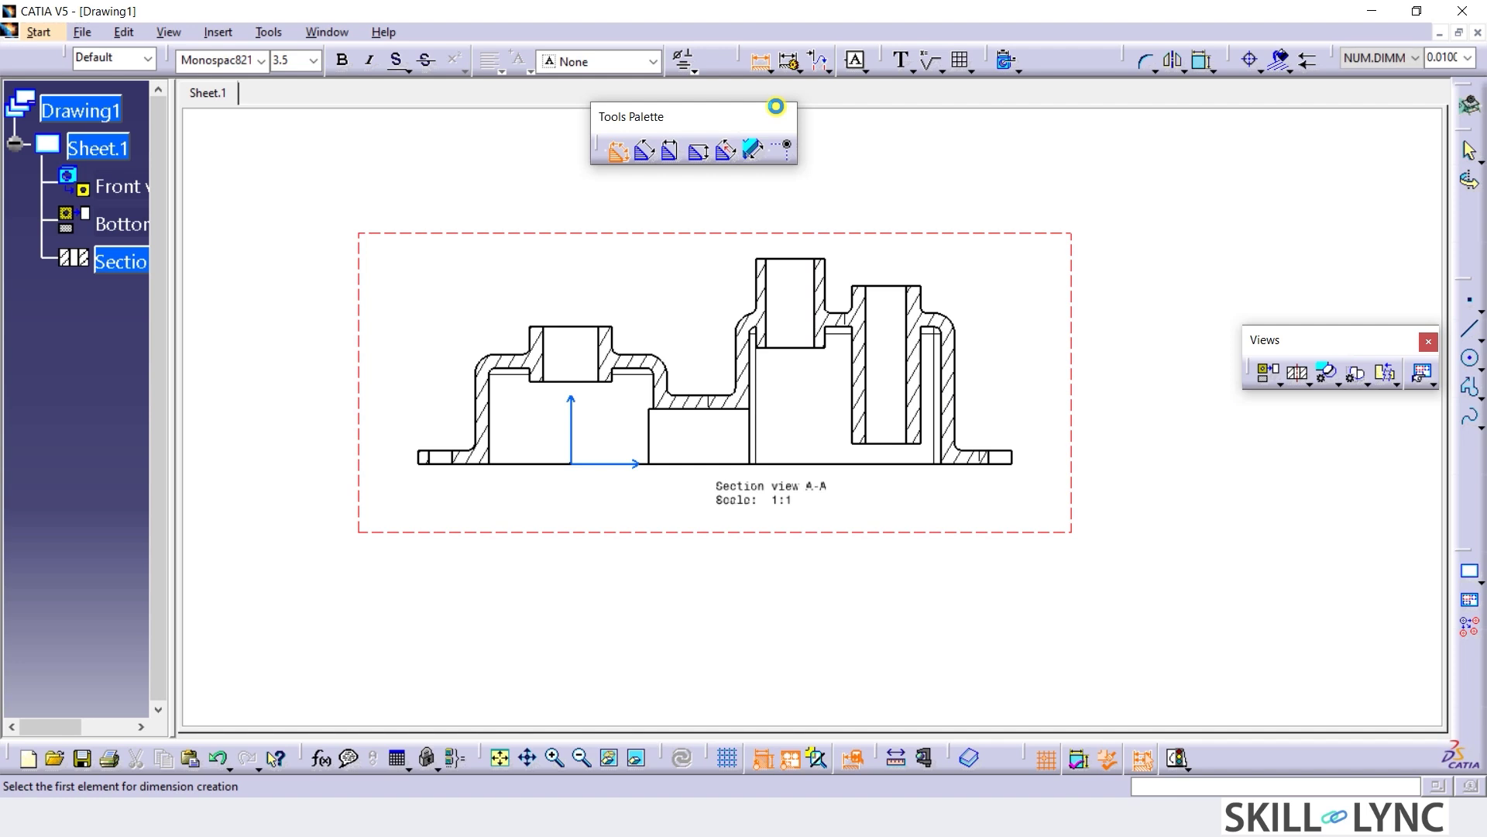
left_click(566, 326)
left_click(518, 464)
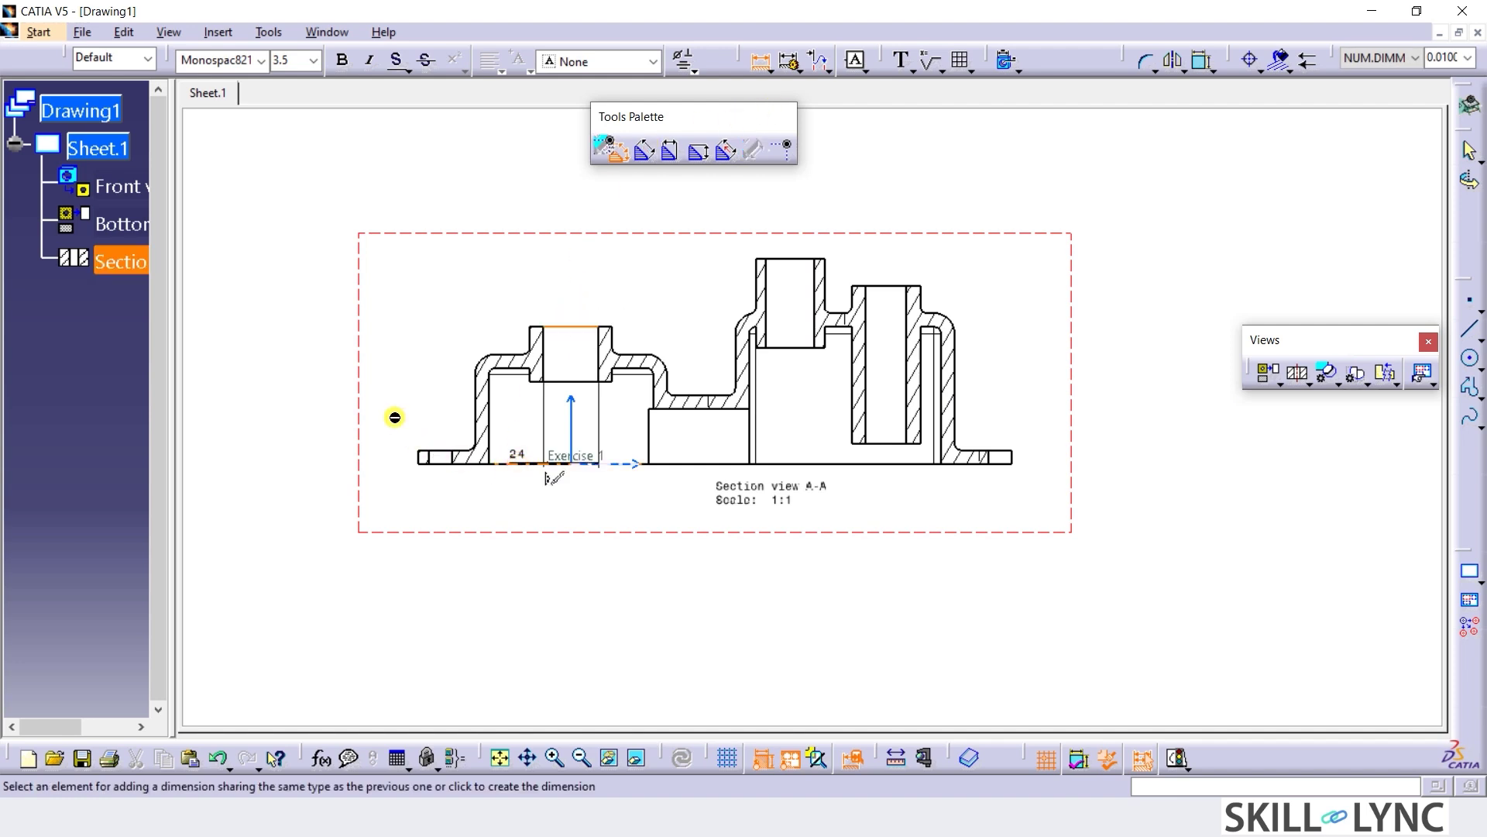
left_click(302, 376)
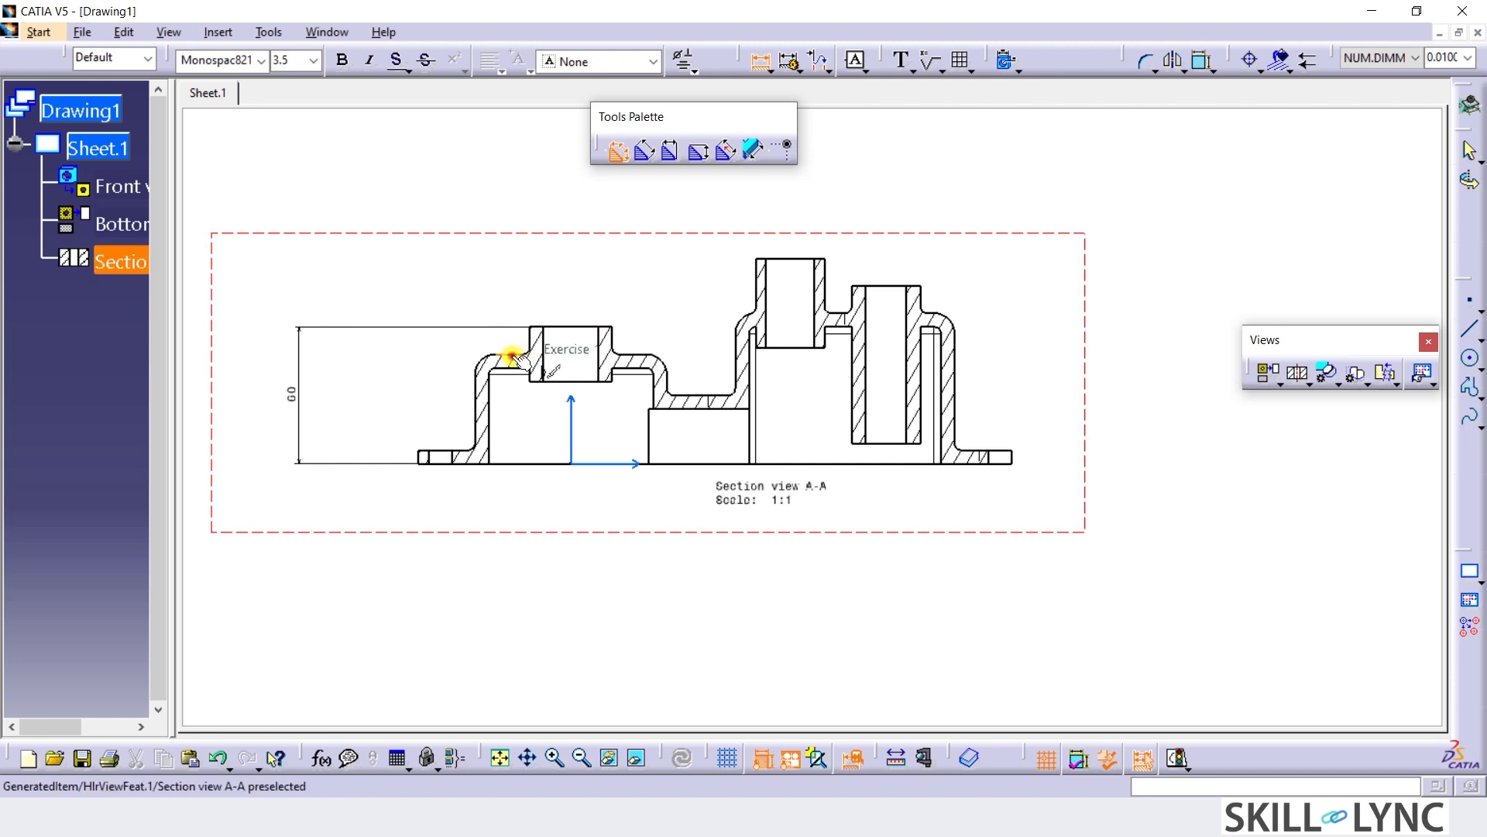
left_click(511, 356)
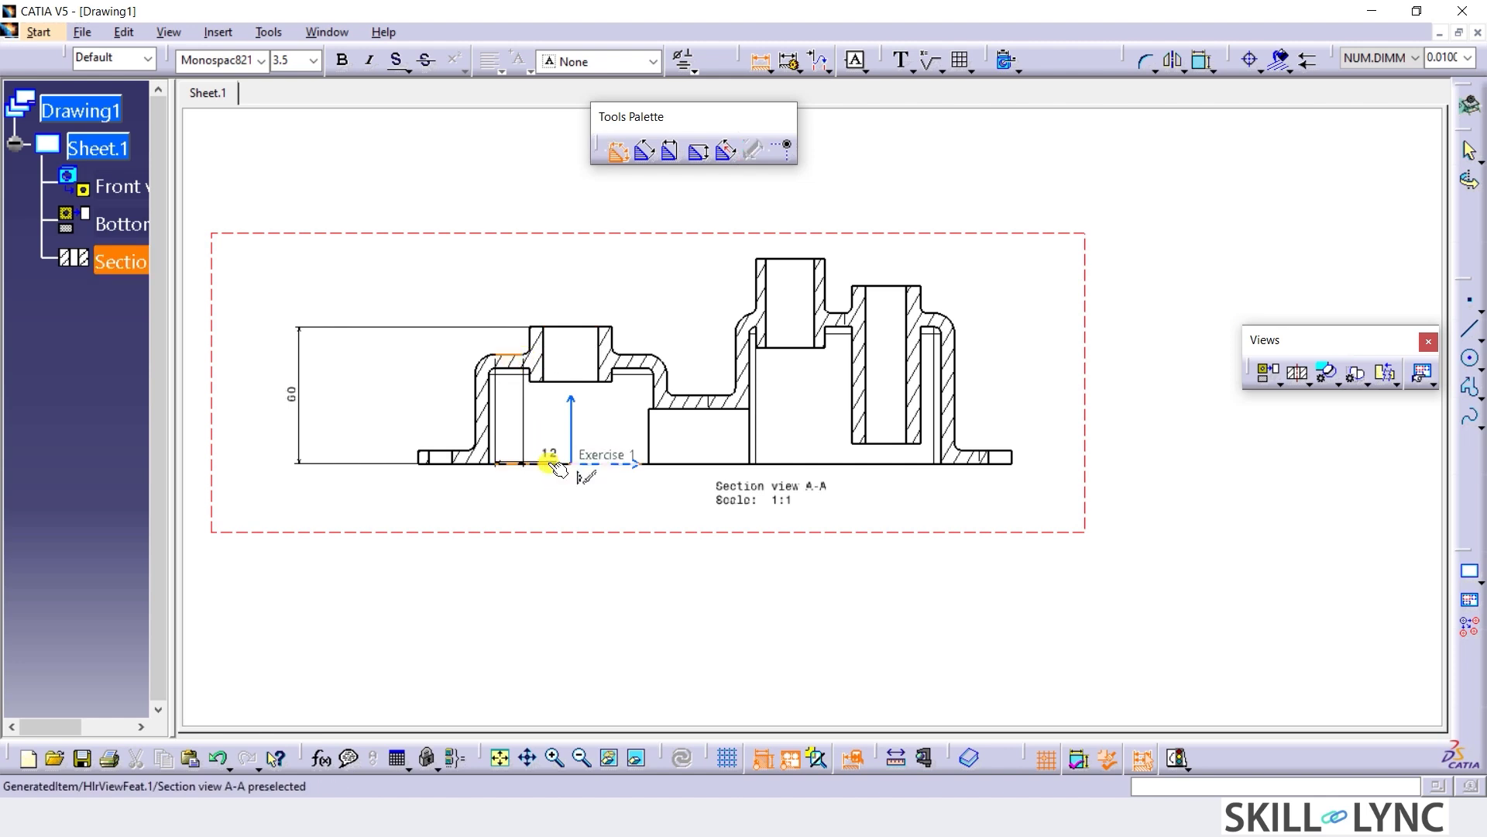
left_click(550, 465)
left_click(330, 396)
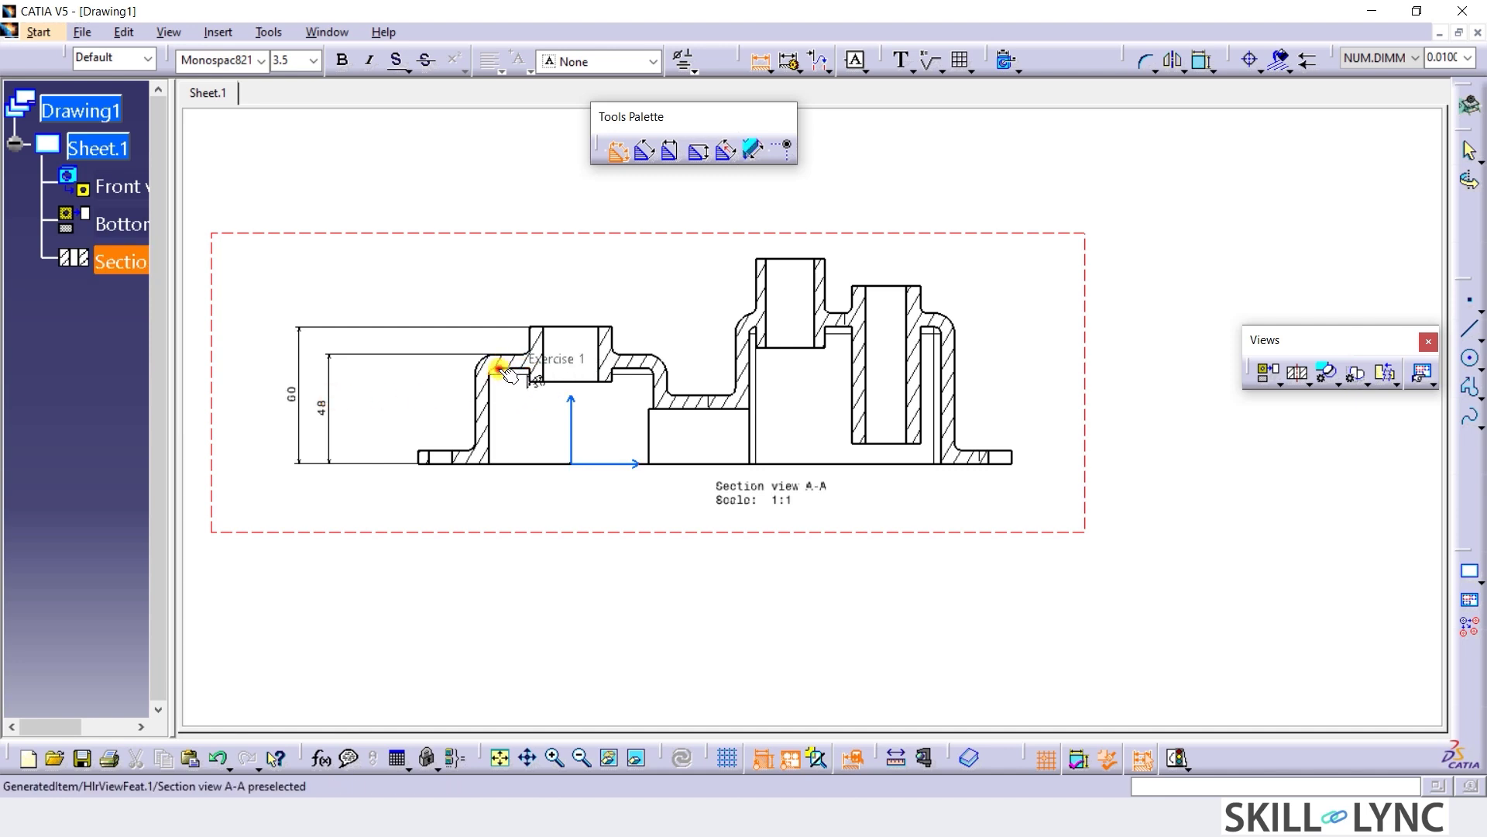
Dimension the heights of the circular housing's inner ceiling and its boss's lower end from the base line, stacked inside the existing height dimensions.
left_click(491, 370)
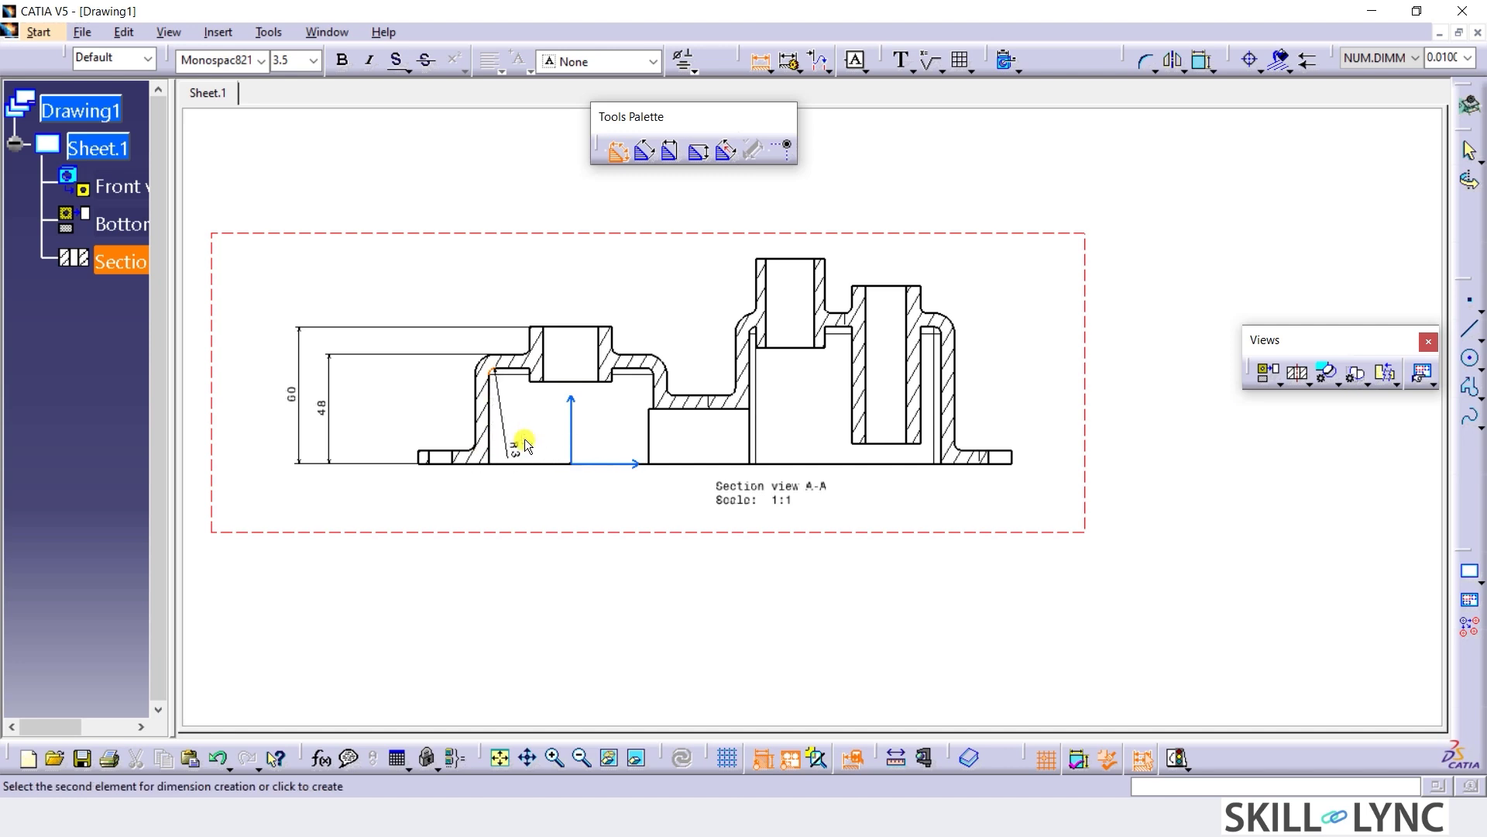
key("Escape")
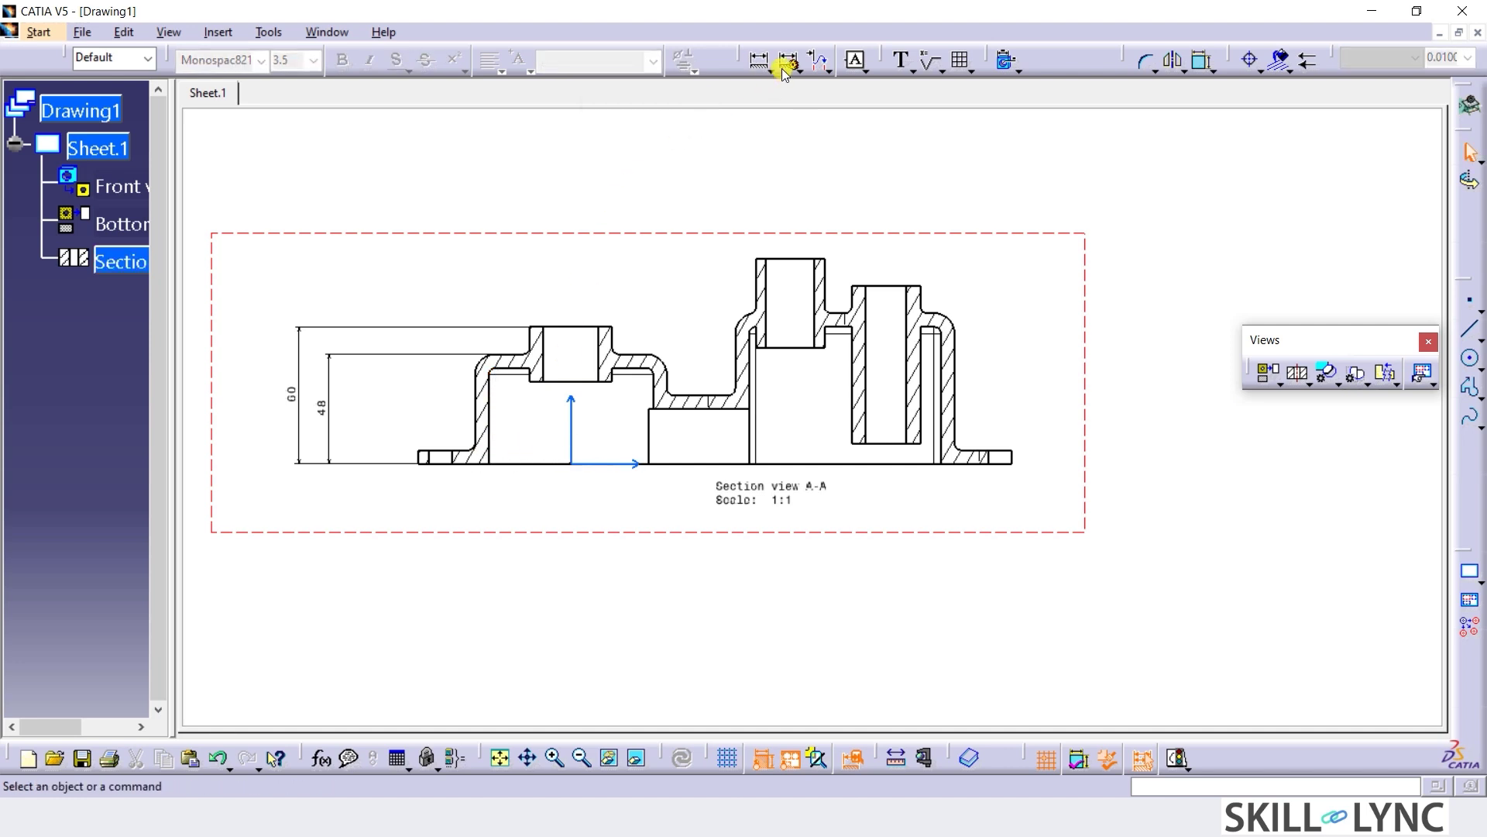
left_click(527, 370)
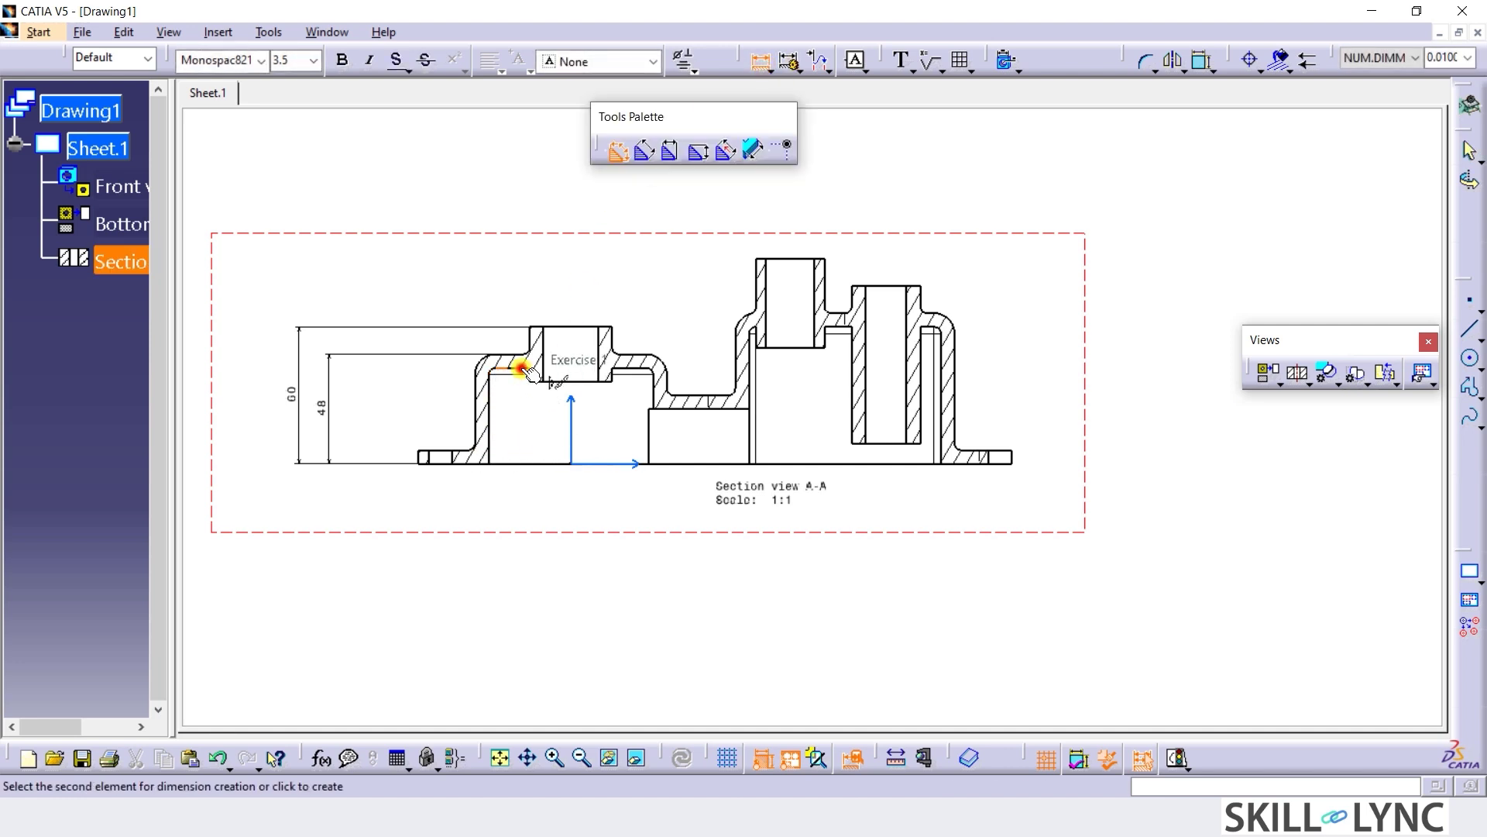
left_click(533, 465)
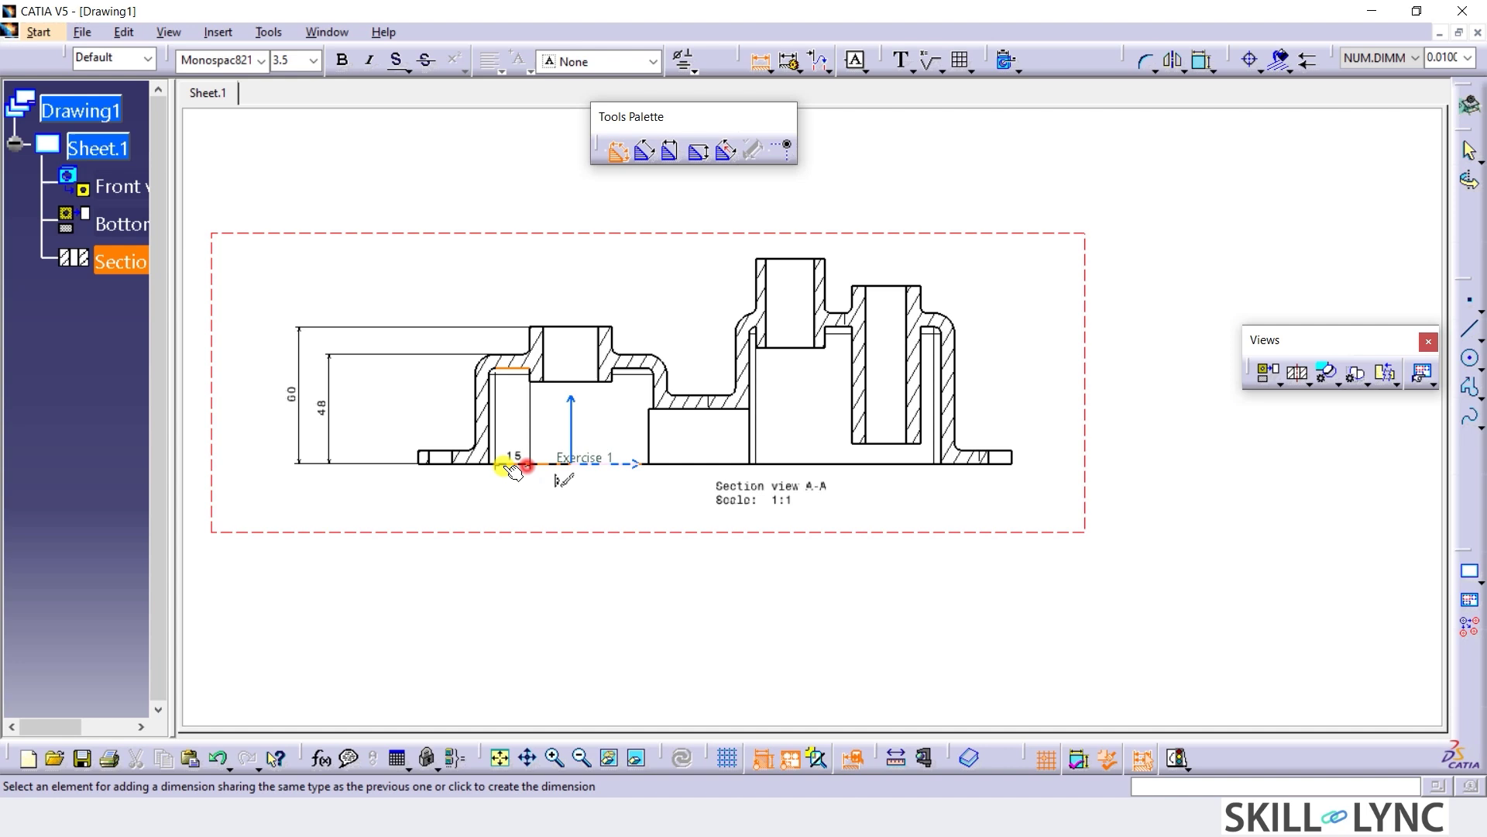
left_click(356, 415)
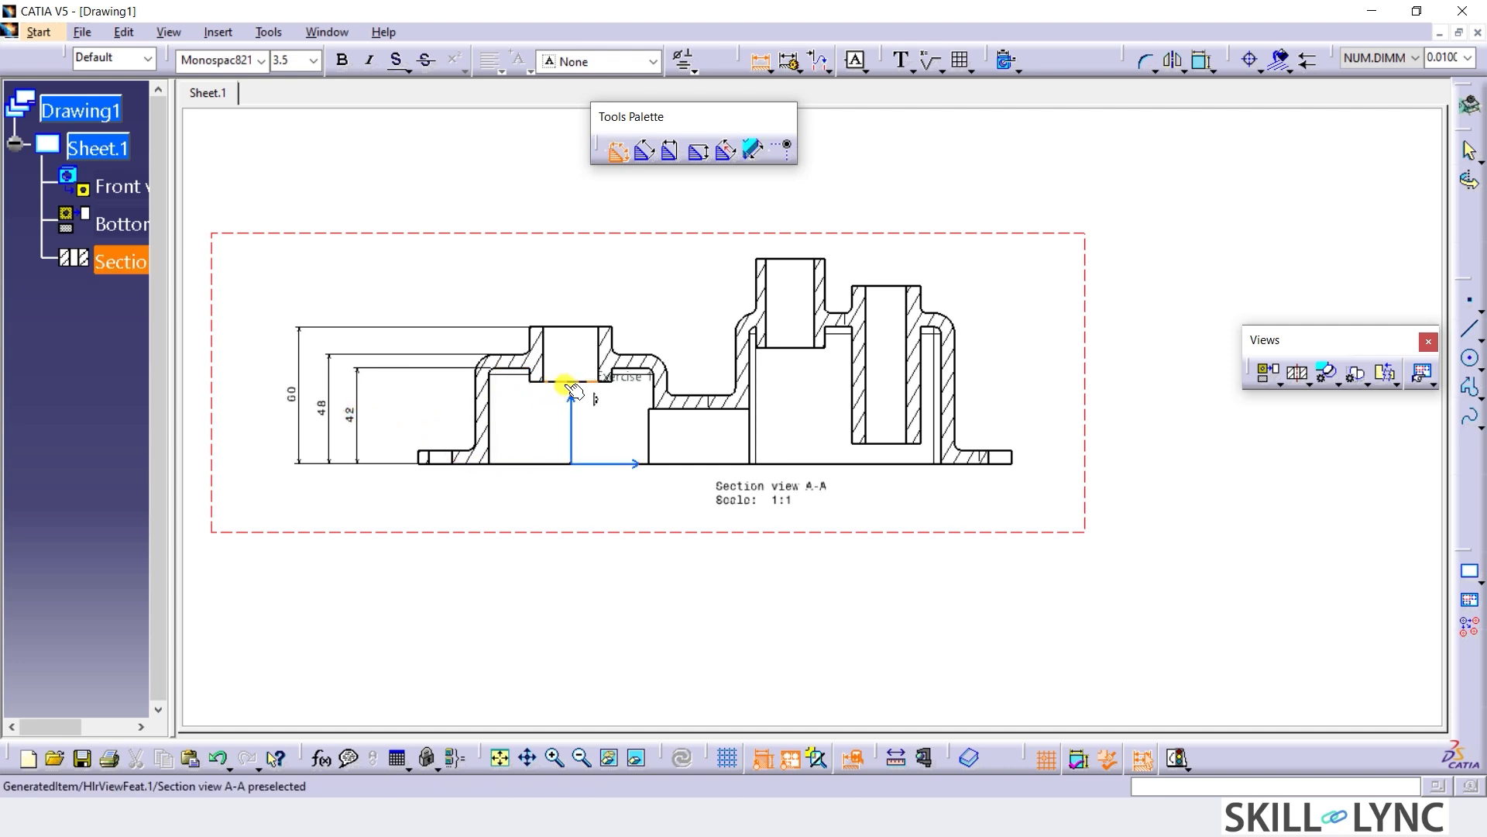
left_click(571, 381)
left_click(515, 465)
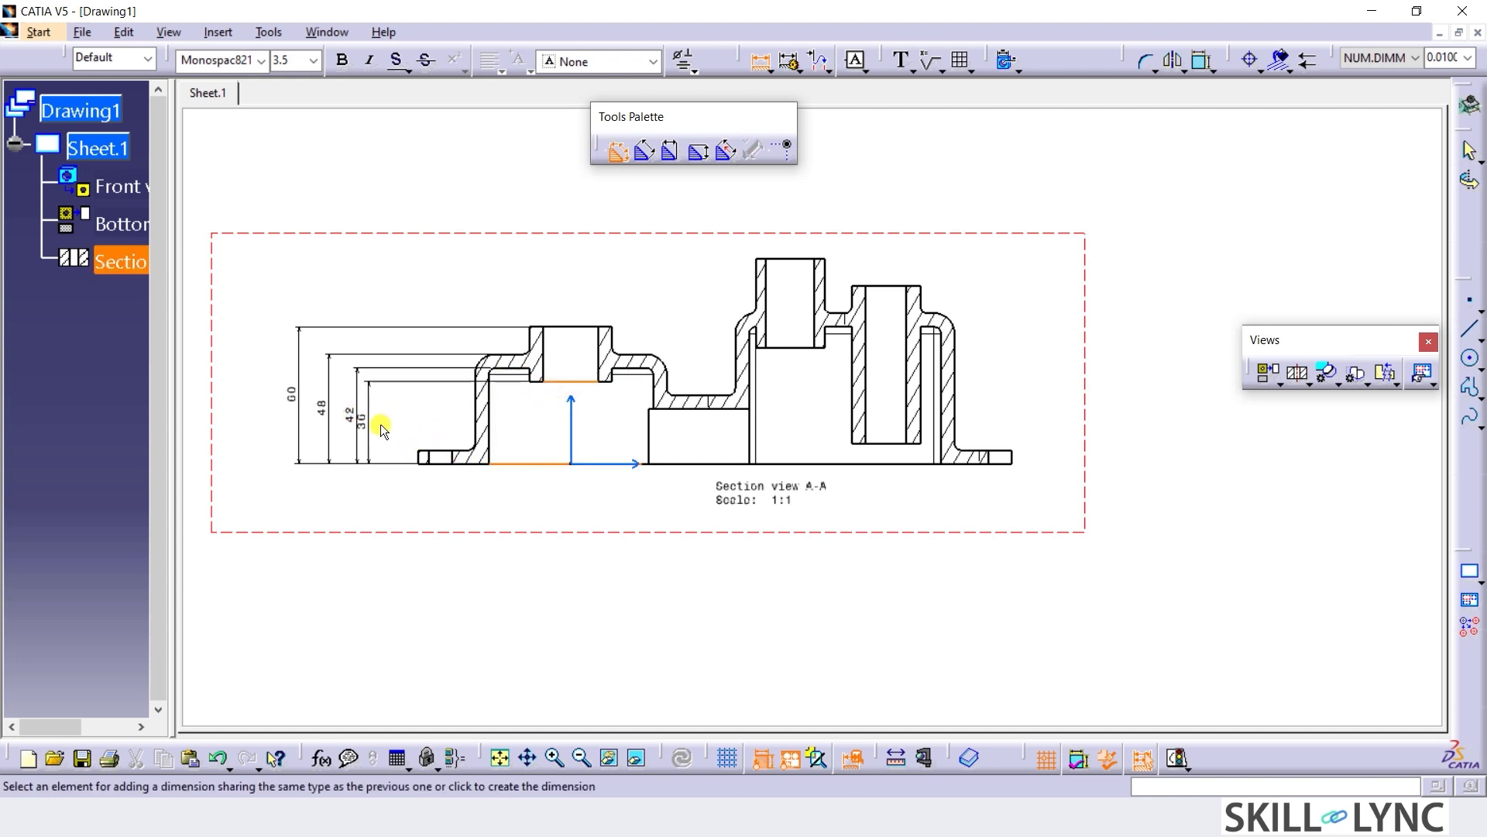
left_click(392, 426)
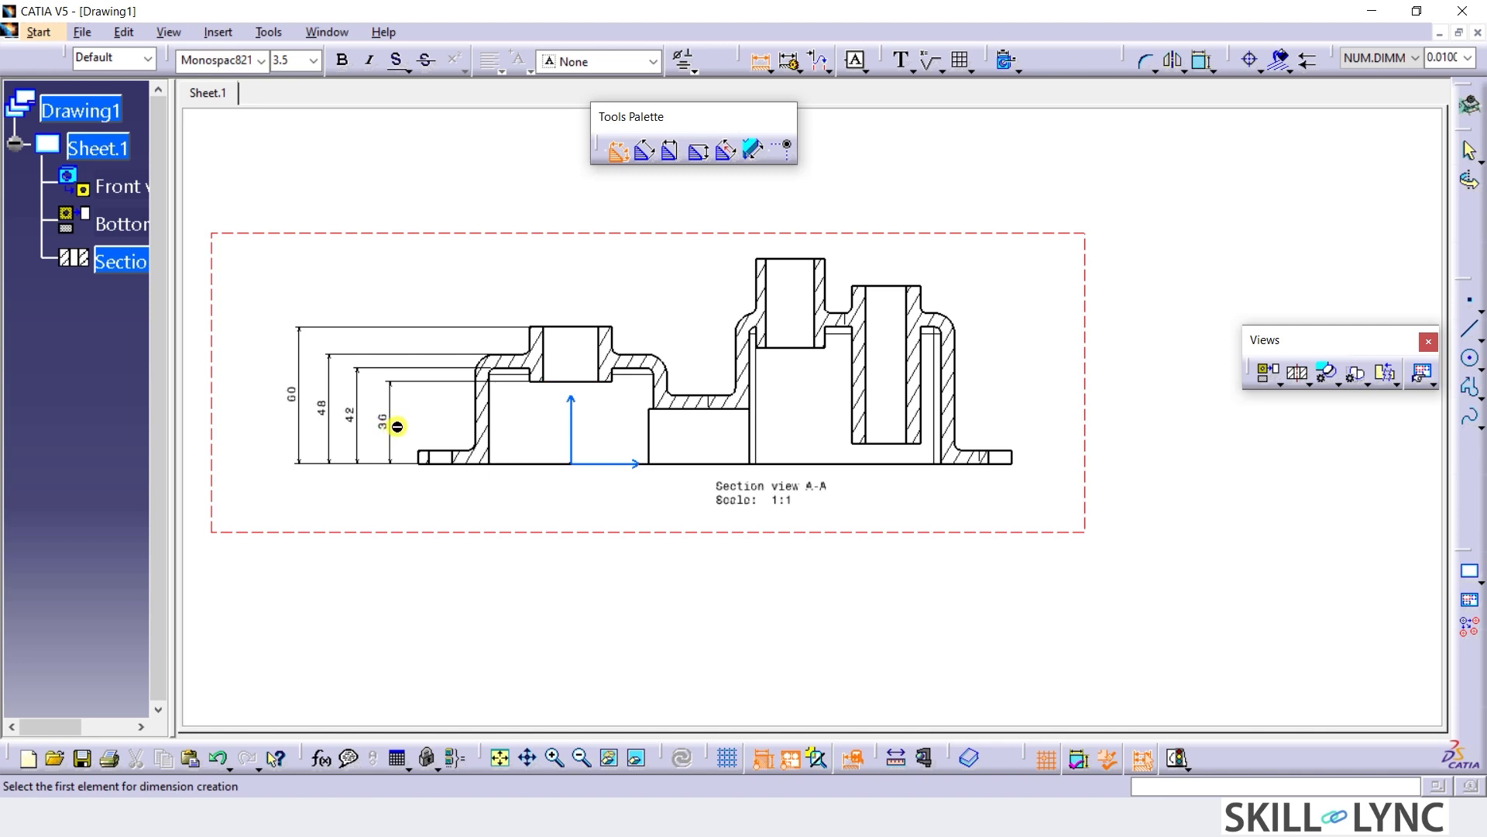
Dimension the wall thickness of the circular housing's outer side wall in the section view.
left_click(476, 419)
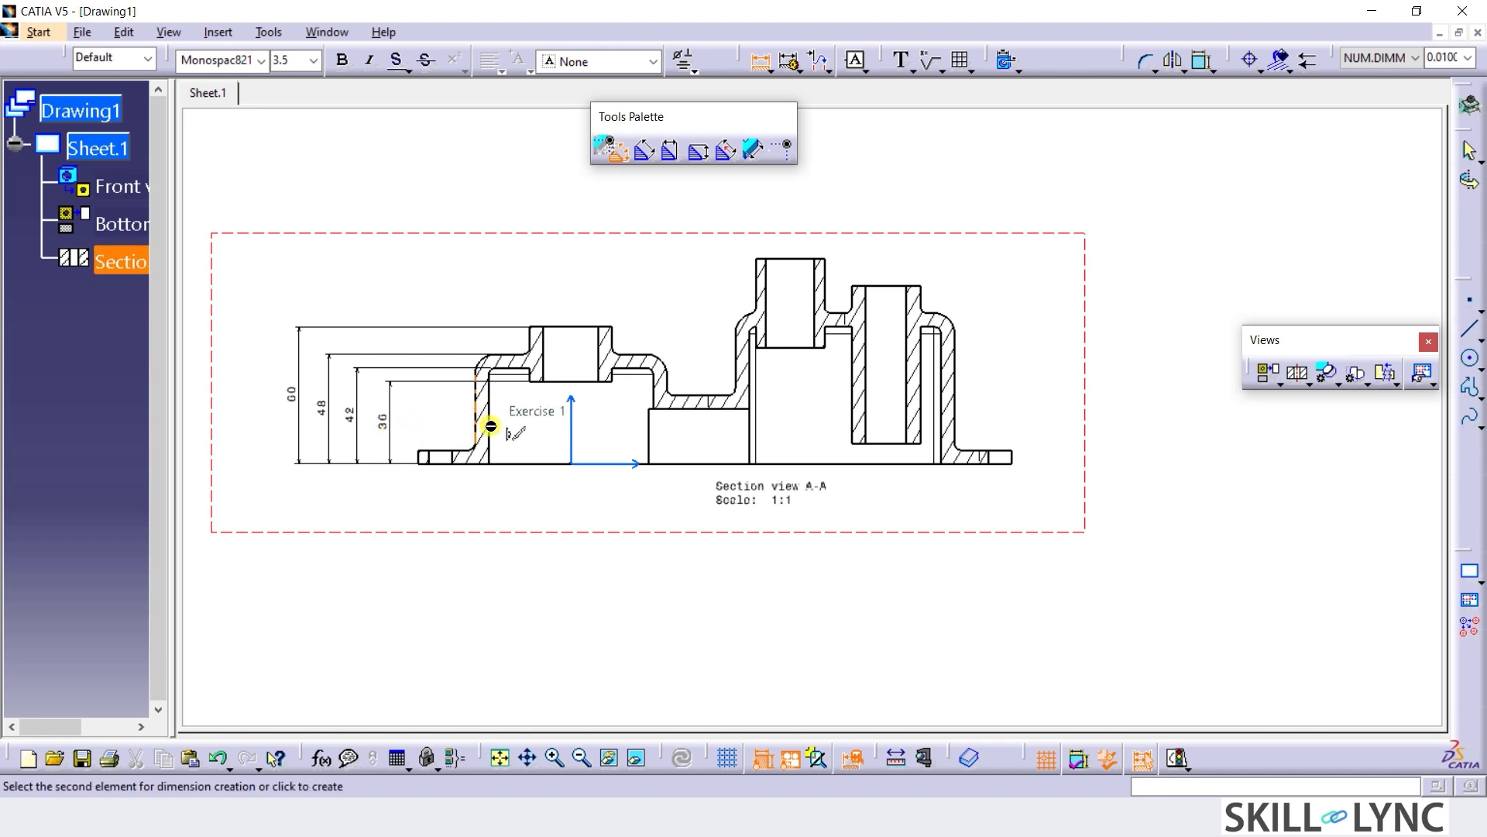
left_click(490, 428)
left_click(439, 424)
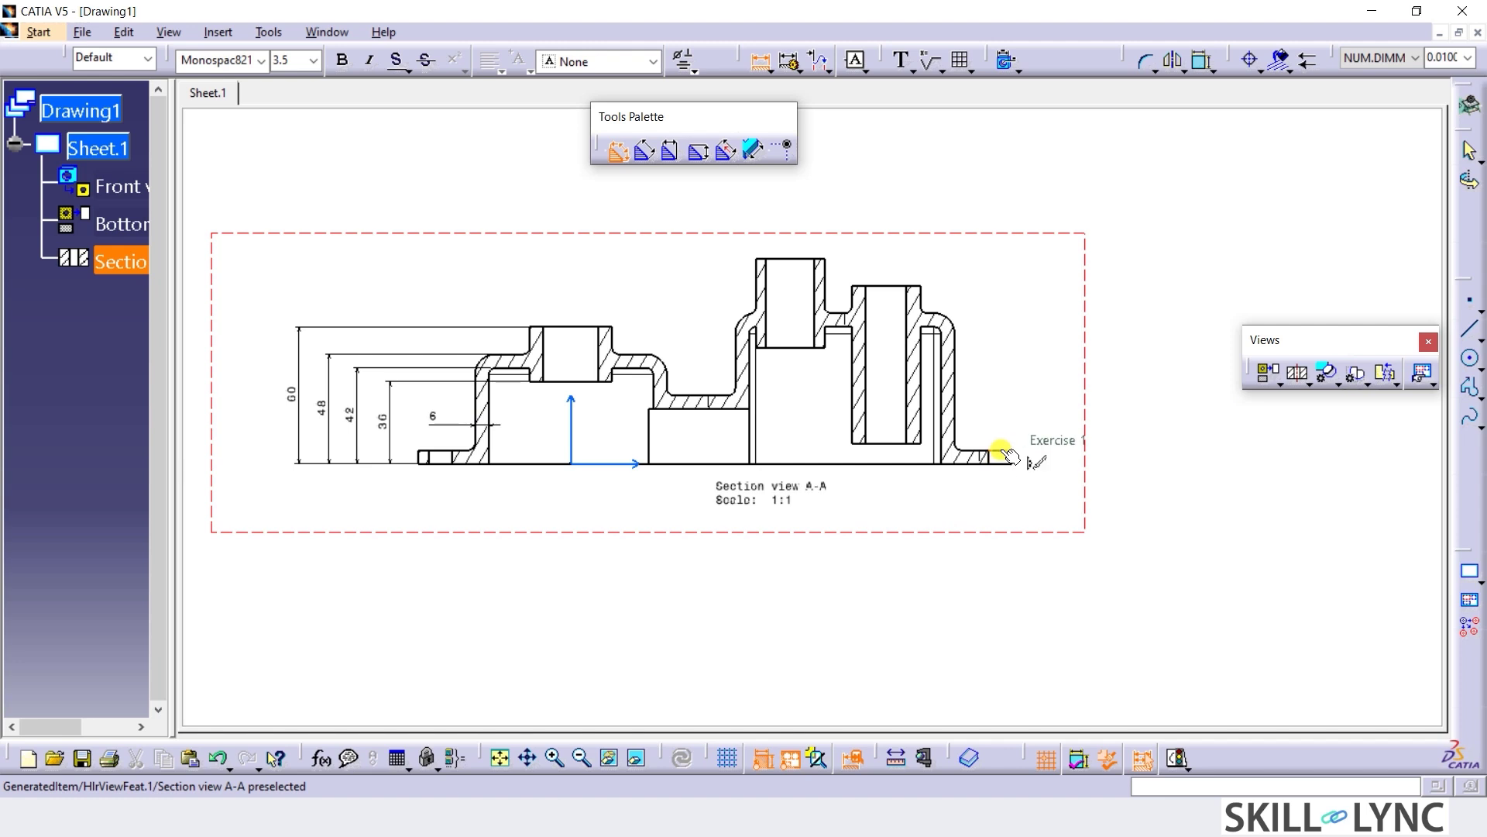
Dimension the heights of the lower ends of the rectangular housing's short and tall bosses from the base line, placed beyond the adjacent flange.
left_click(881, 443)
left_click(889, 463)
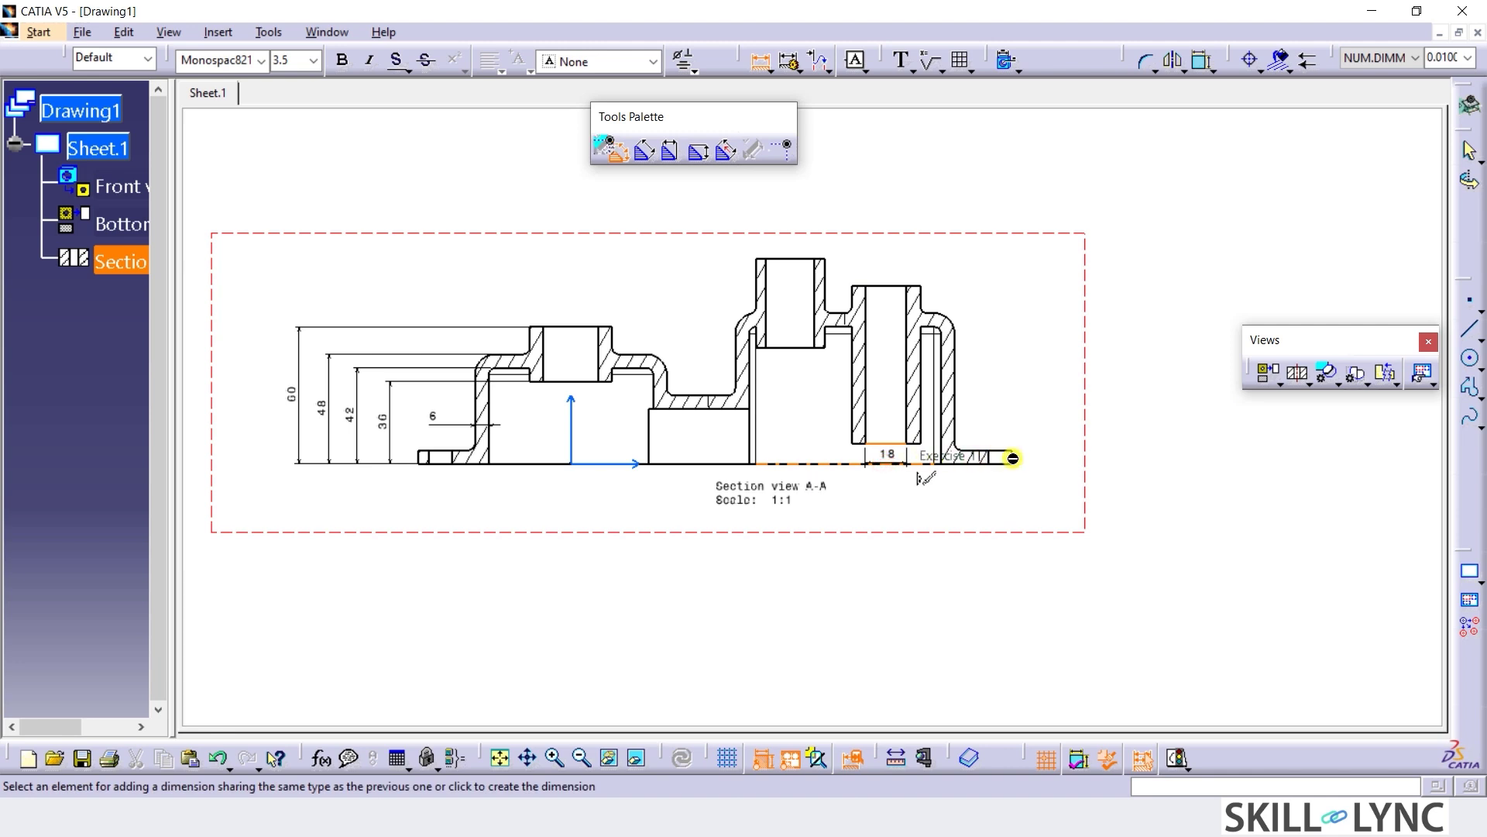
left_click(1046, 450)
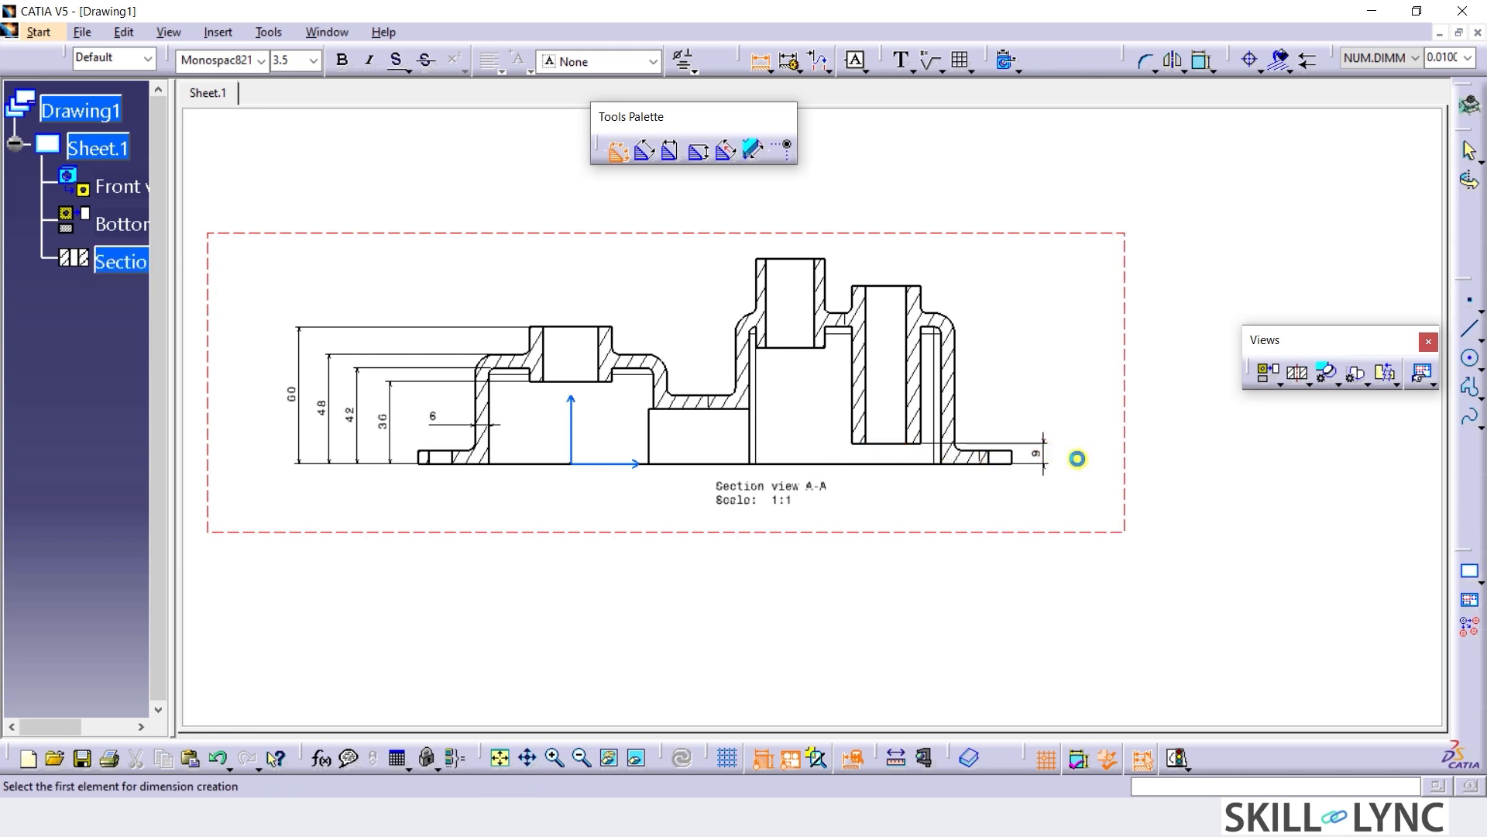
left_click(796, 347)
left_click(841, 465)
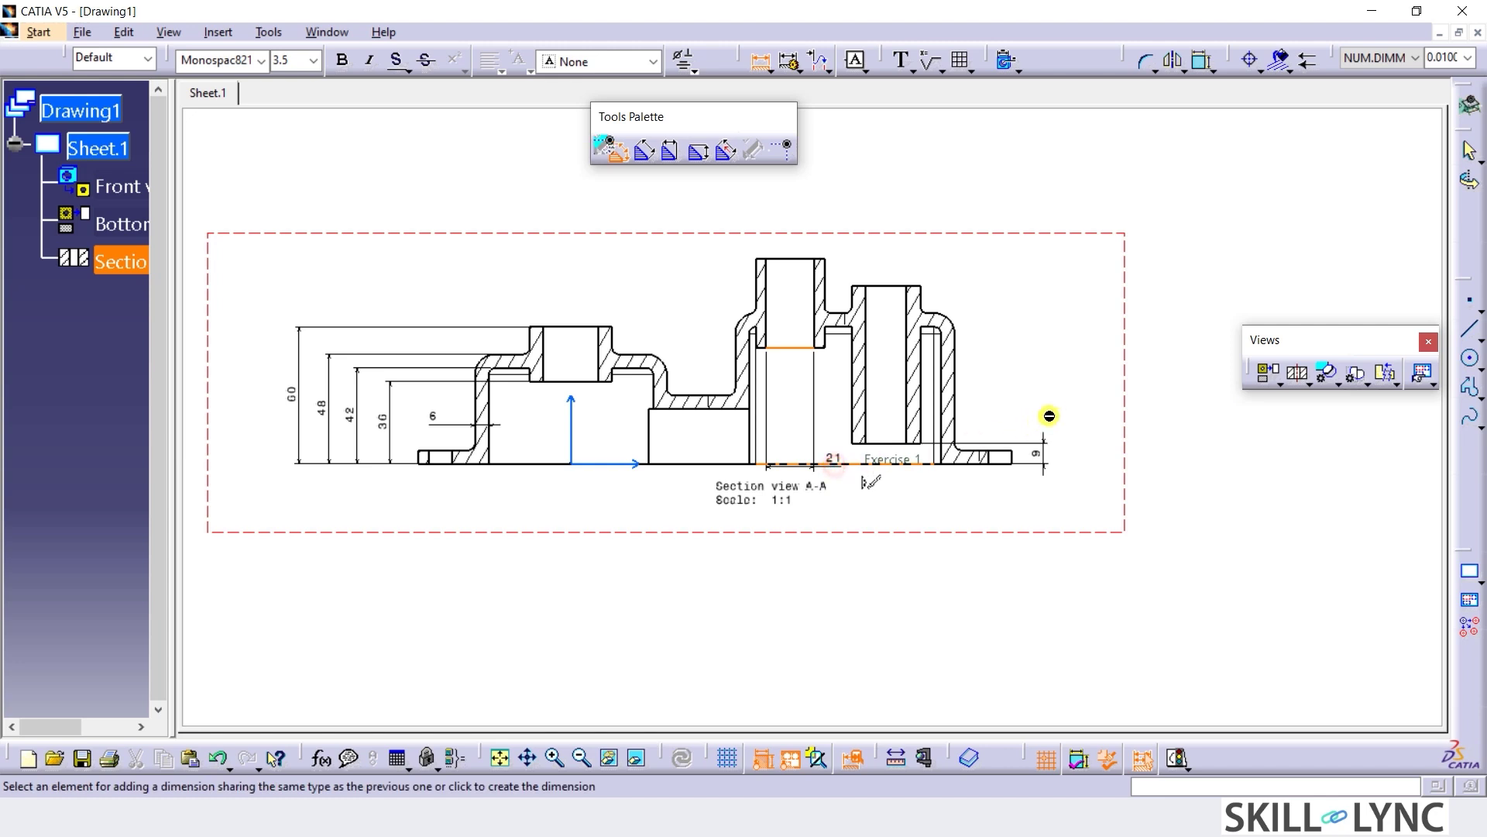
left_click(1082, 398)
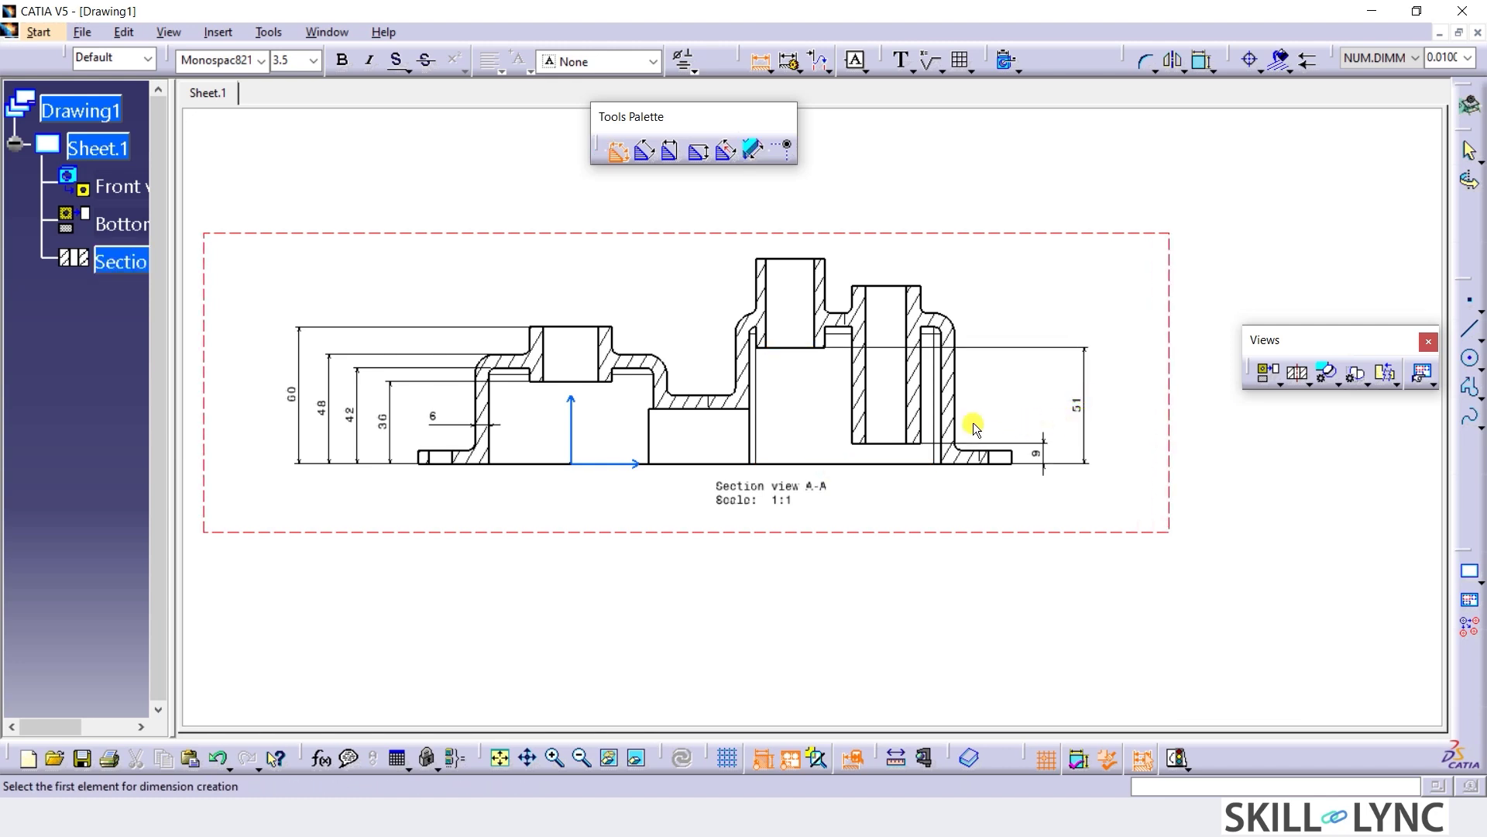
Dimension the inner height of the channel connecting the two housings from the base line, with the value placed below the base.
left_click(697, 410)
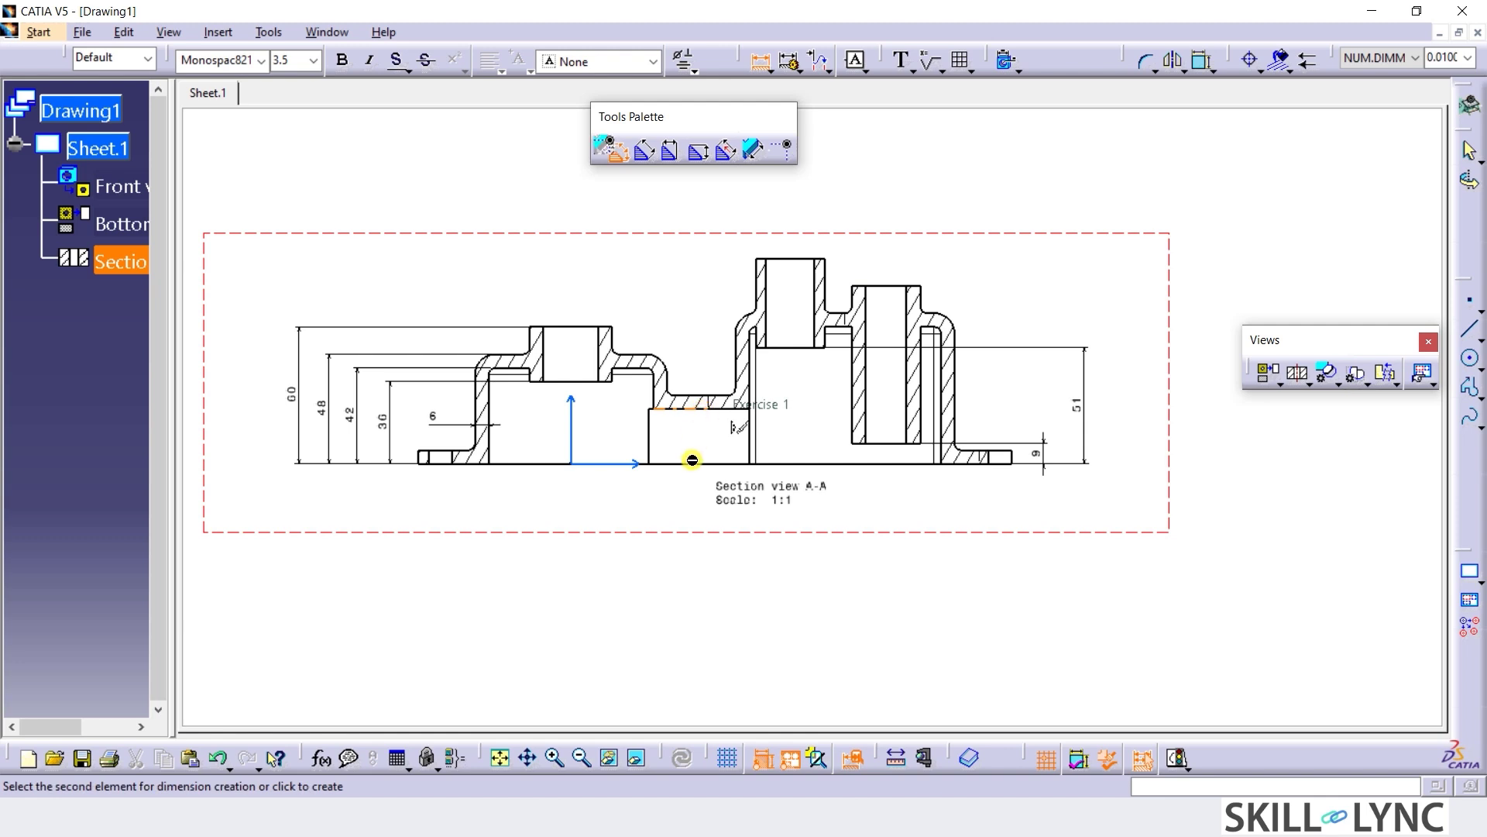
left_click(693, 464)
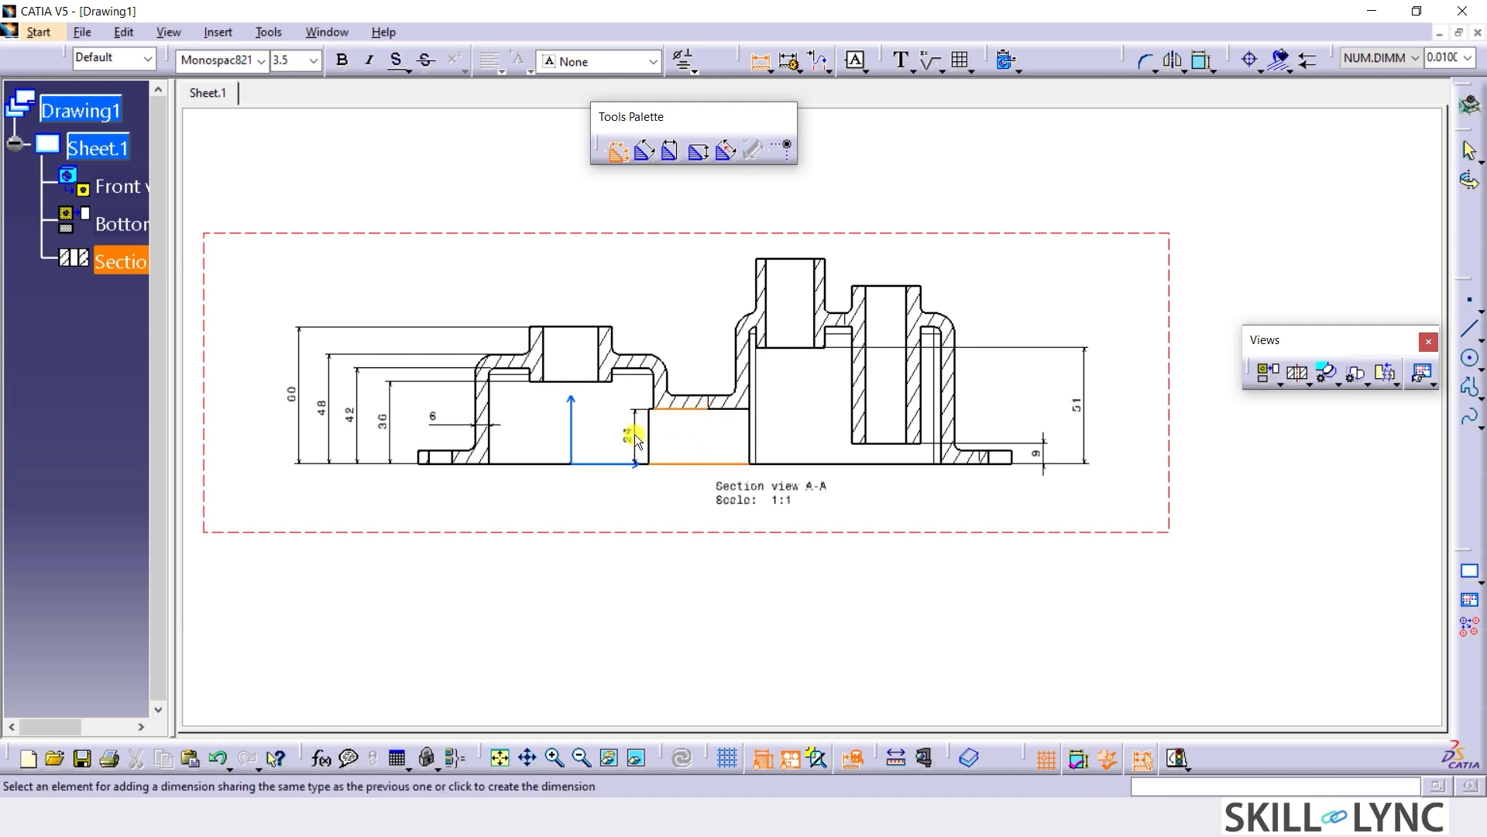
left_click(630, 496)
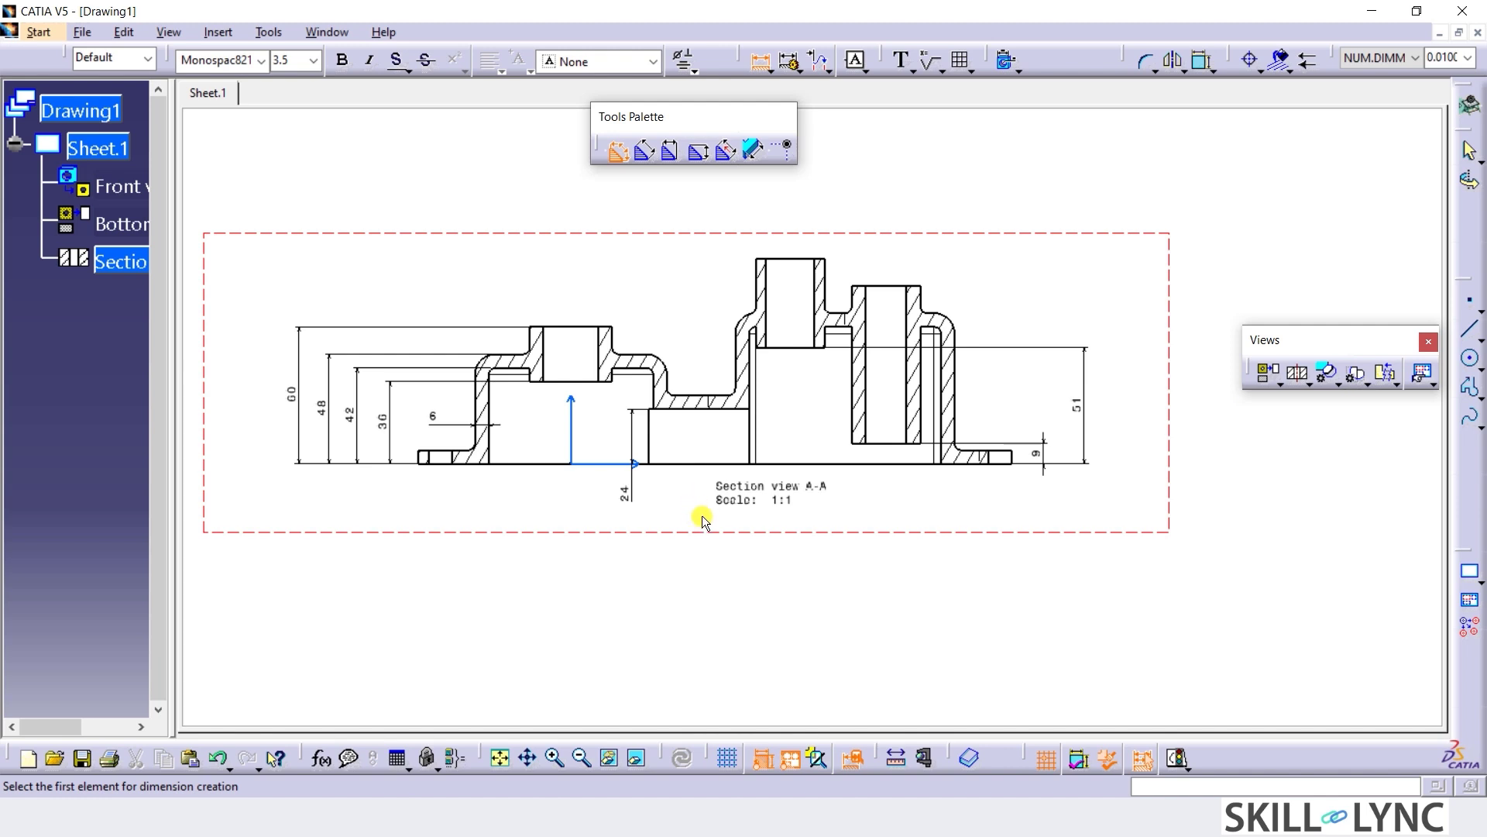
Dimension the vertical distance between the circular housing's outer top face and its boss's lower end, placed above the connecting channel.
left_click(598, 380)
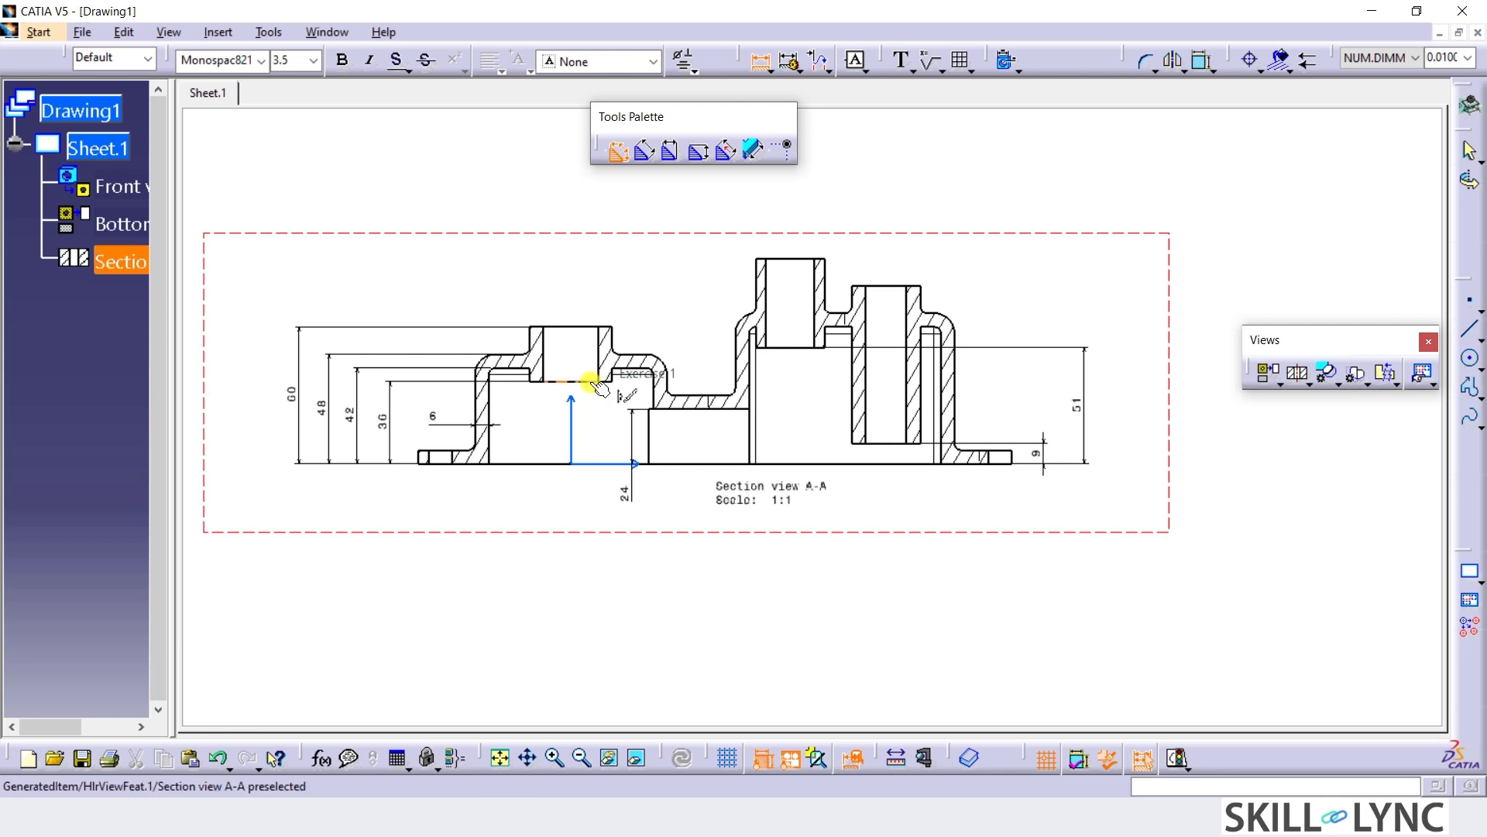
left_click(679, 326)
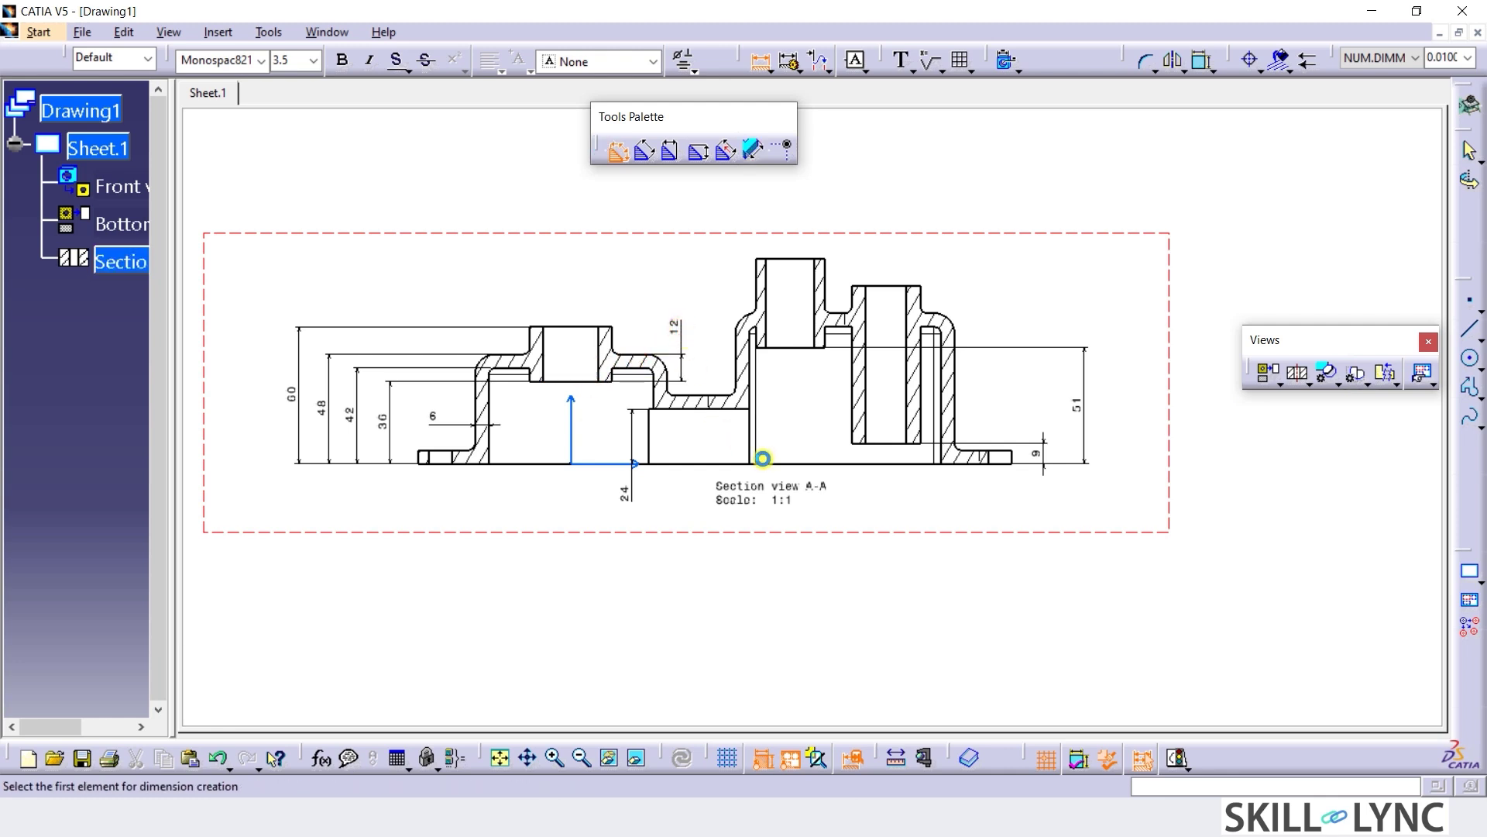
key("Escape")
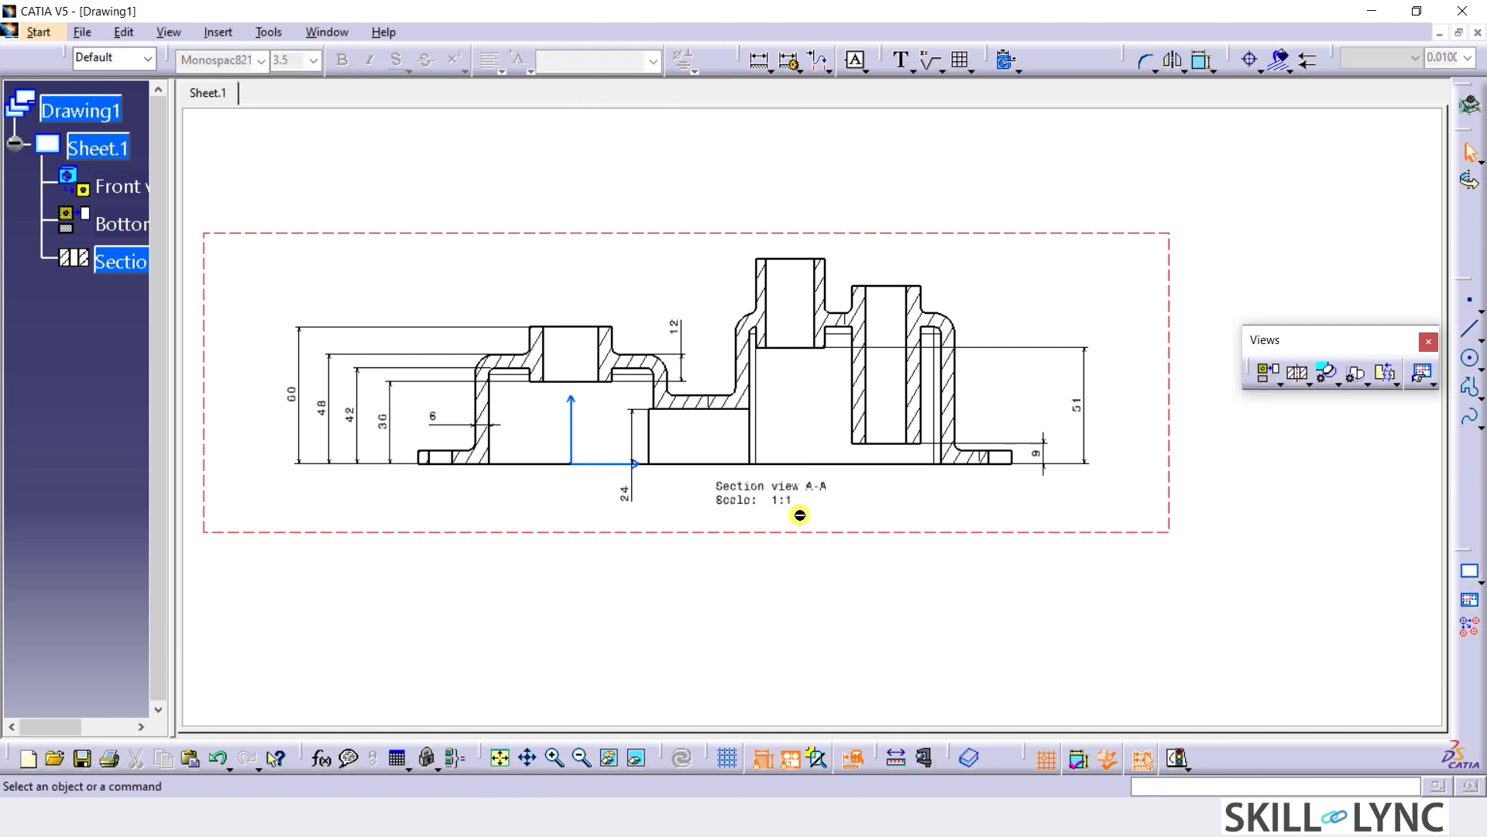
Dimension the radius of the inner fillet at the circular housing's upper outer corner in the section view, with the value inside the housing.
left_click(772, 68)
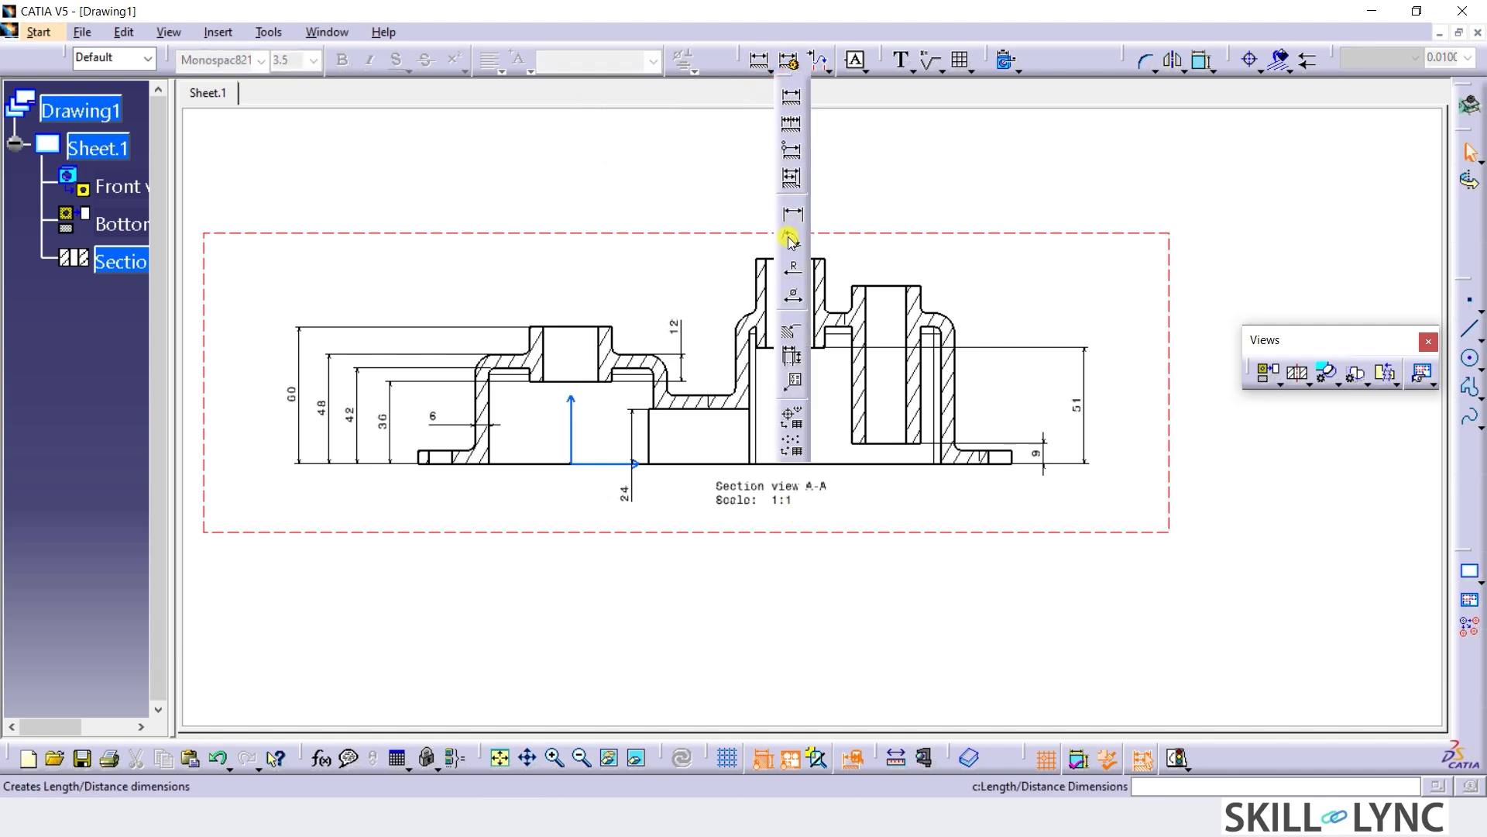
left_click(792, 269)
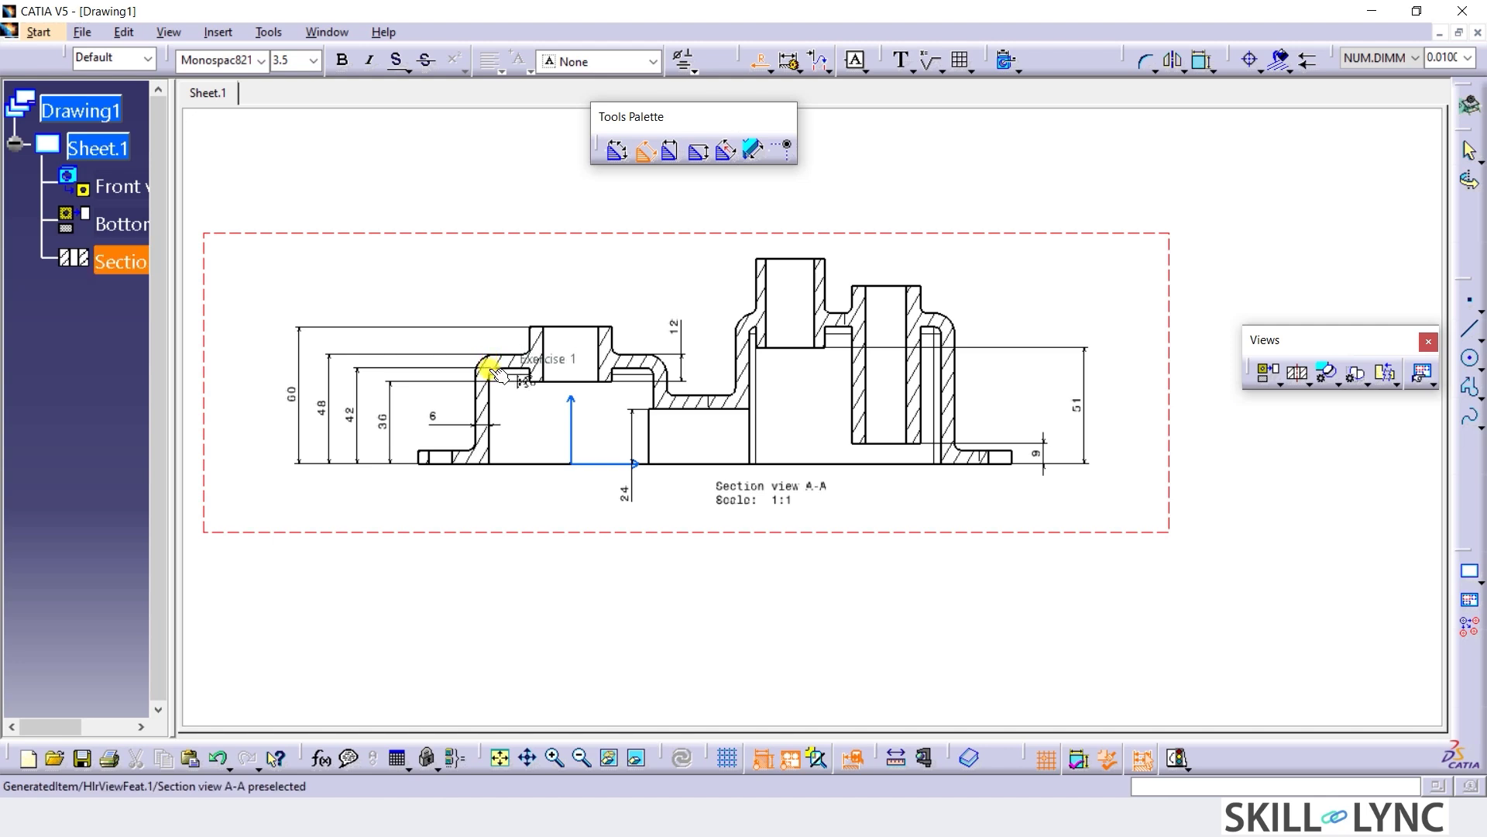
left_click(492, 369)
left_click(520, 411)
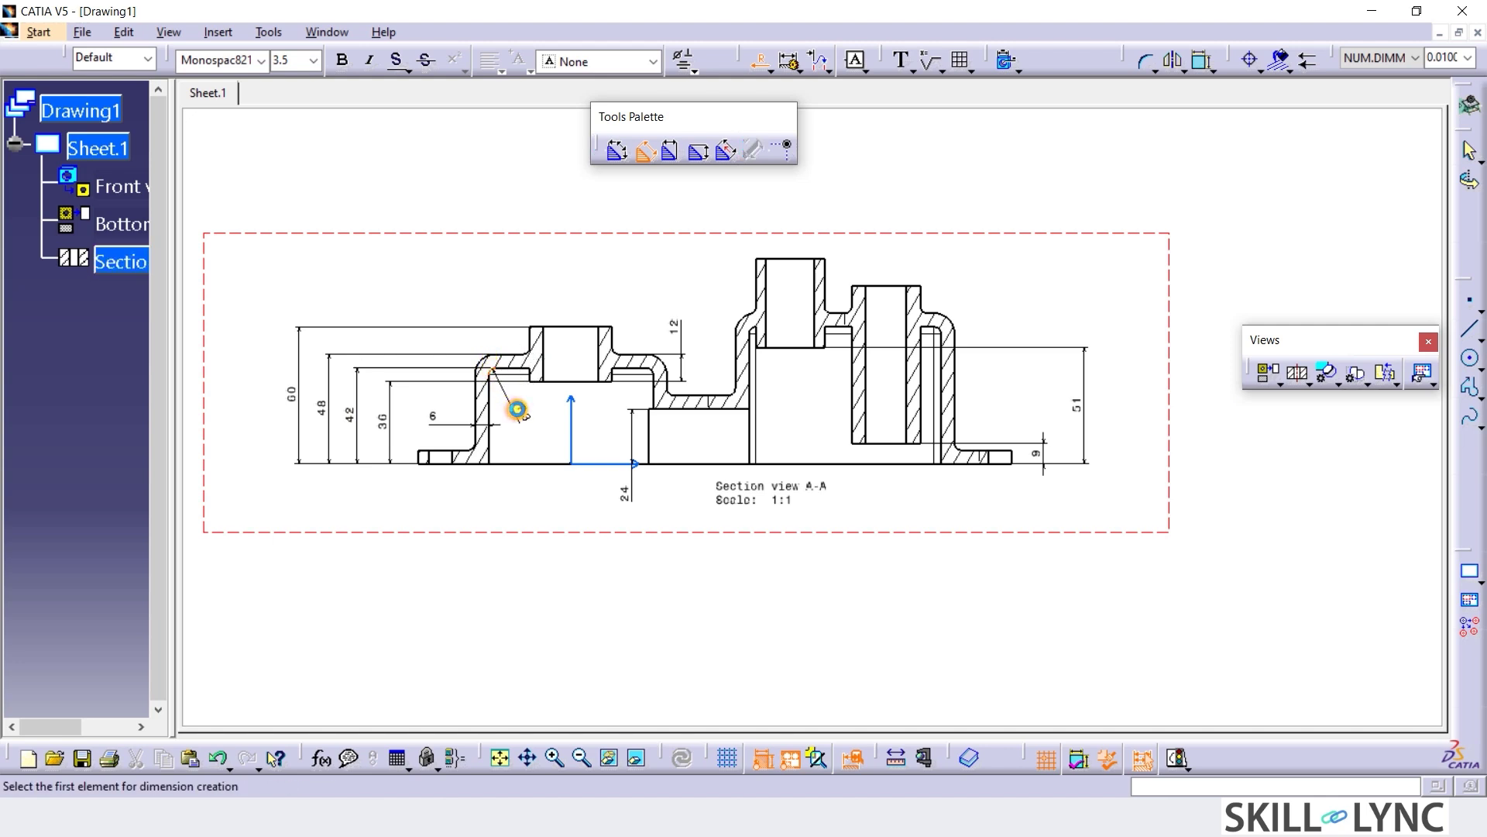
Dimension the radii of the rectangular housing's outer upper corner and of the fillet joining the circular housing's outer wall to its flange.
left_click(945, 318)
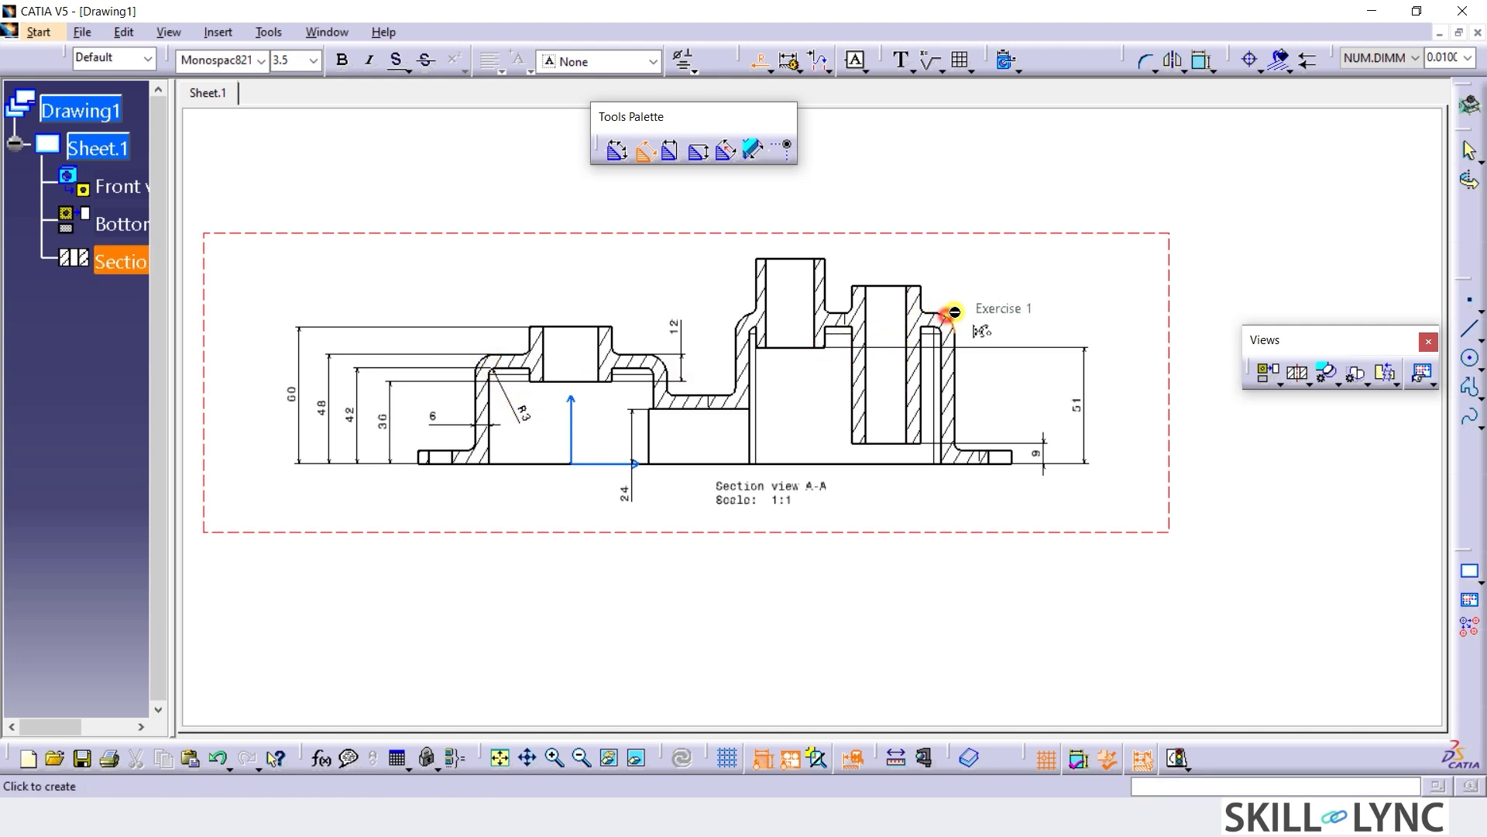
left_click(985, 299)
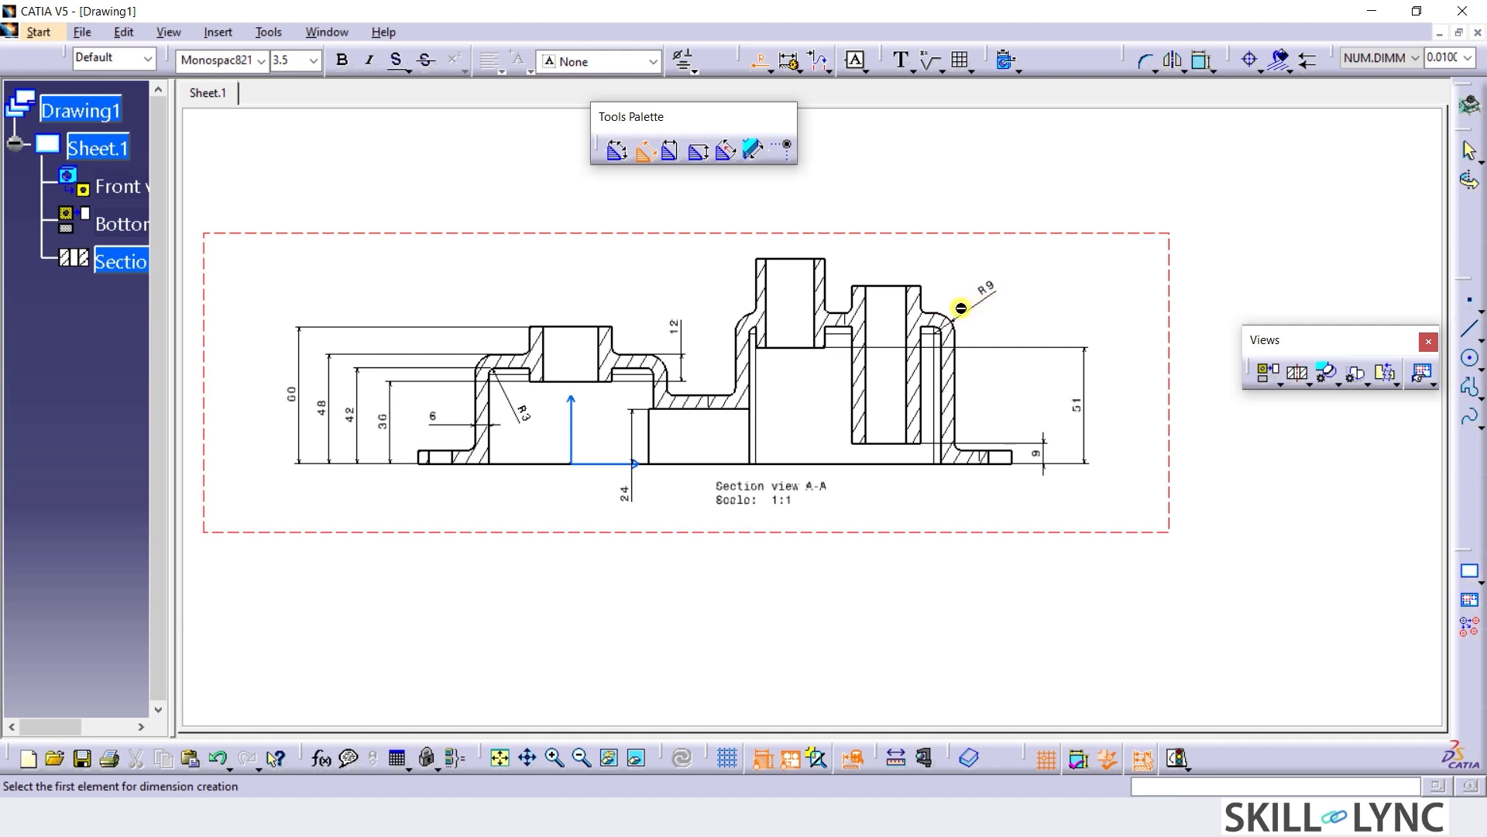
left_click(473, 447)
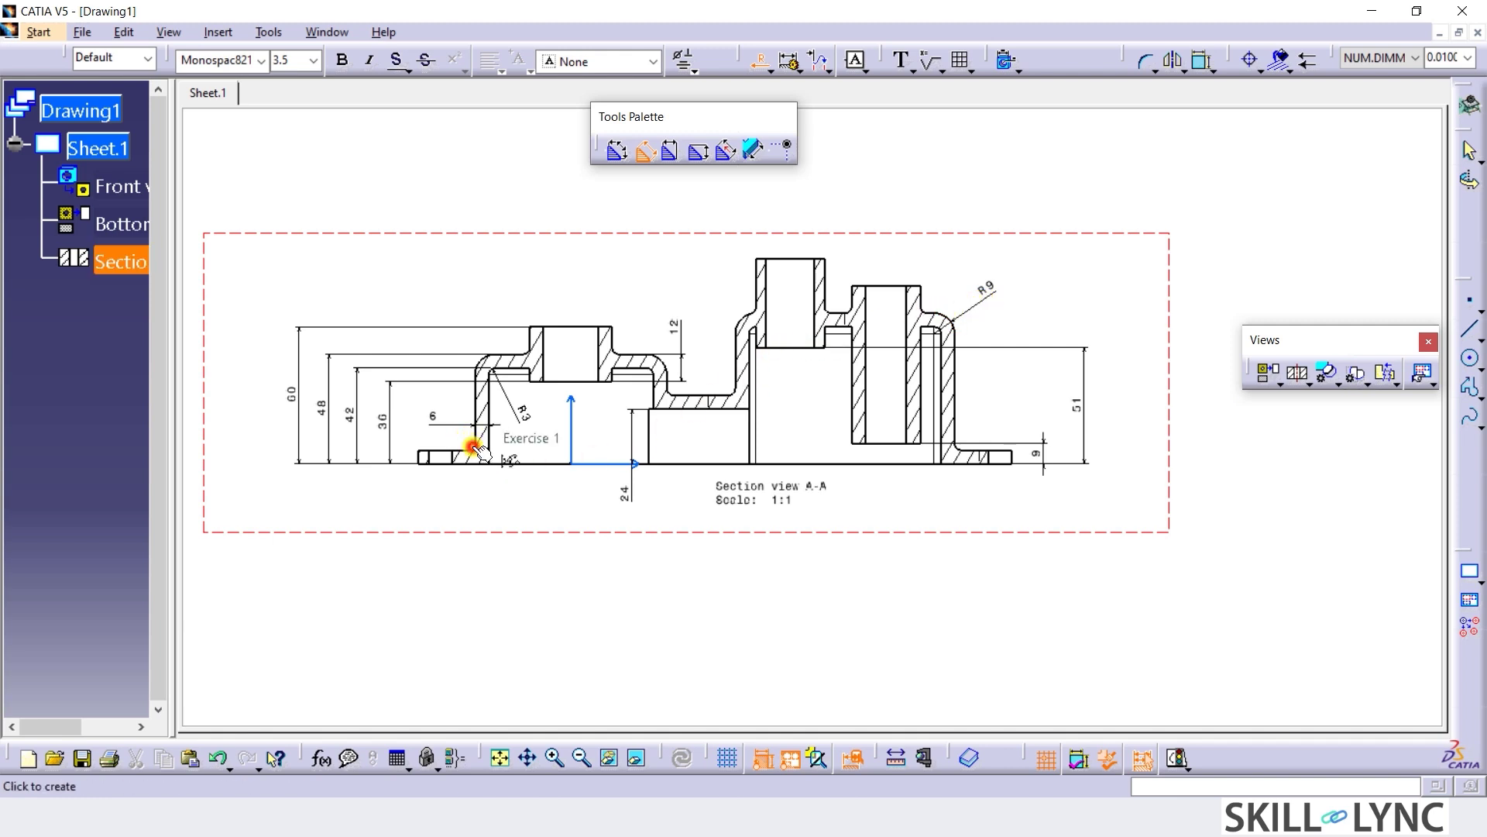
left_click(493, 495)
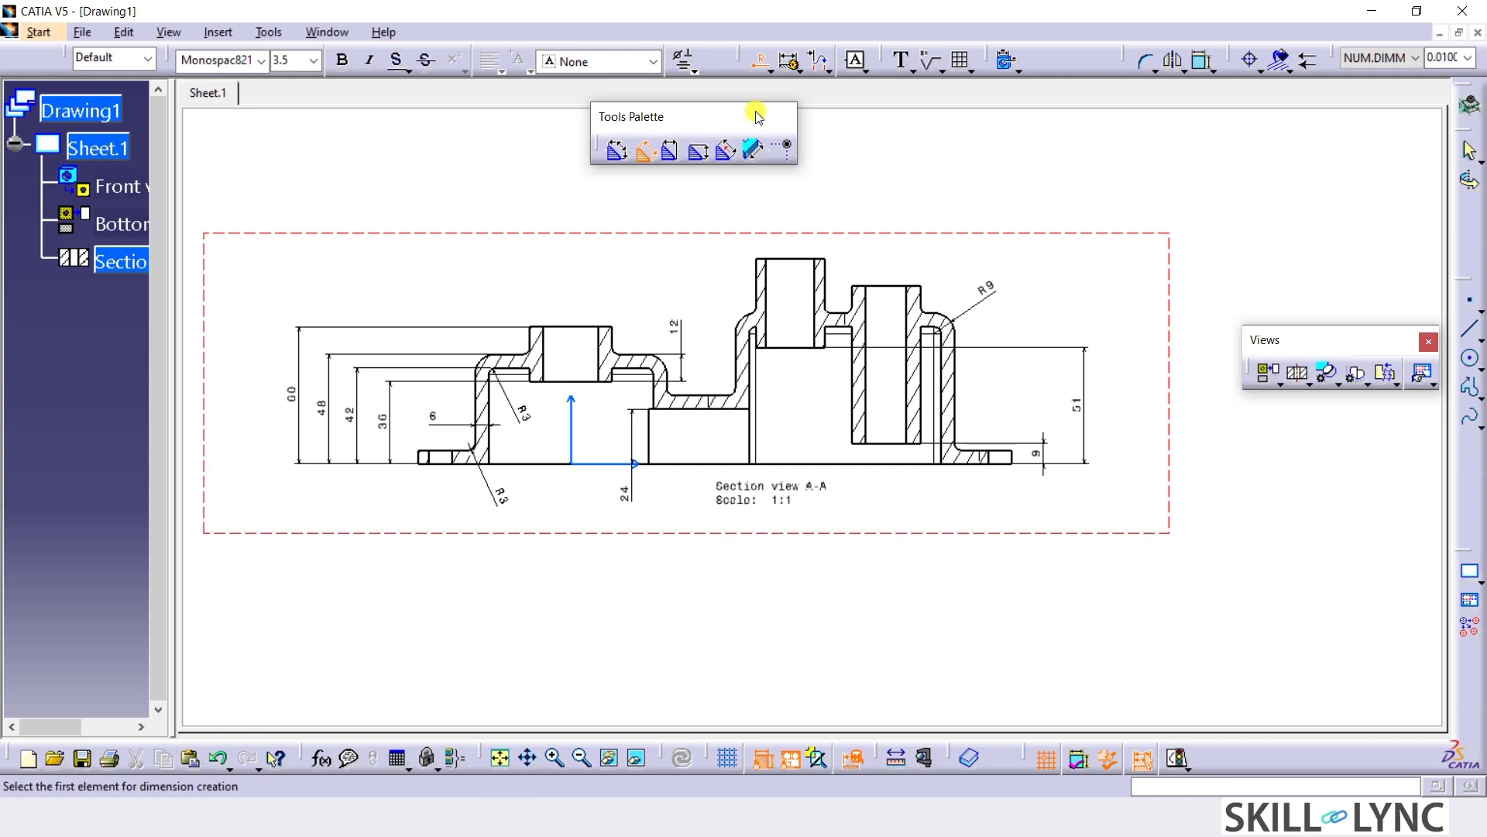
Dimension the bore diameter of the circular housing's boss in the section view, placed above the boss.
left_click(771, 70)
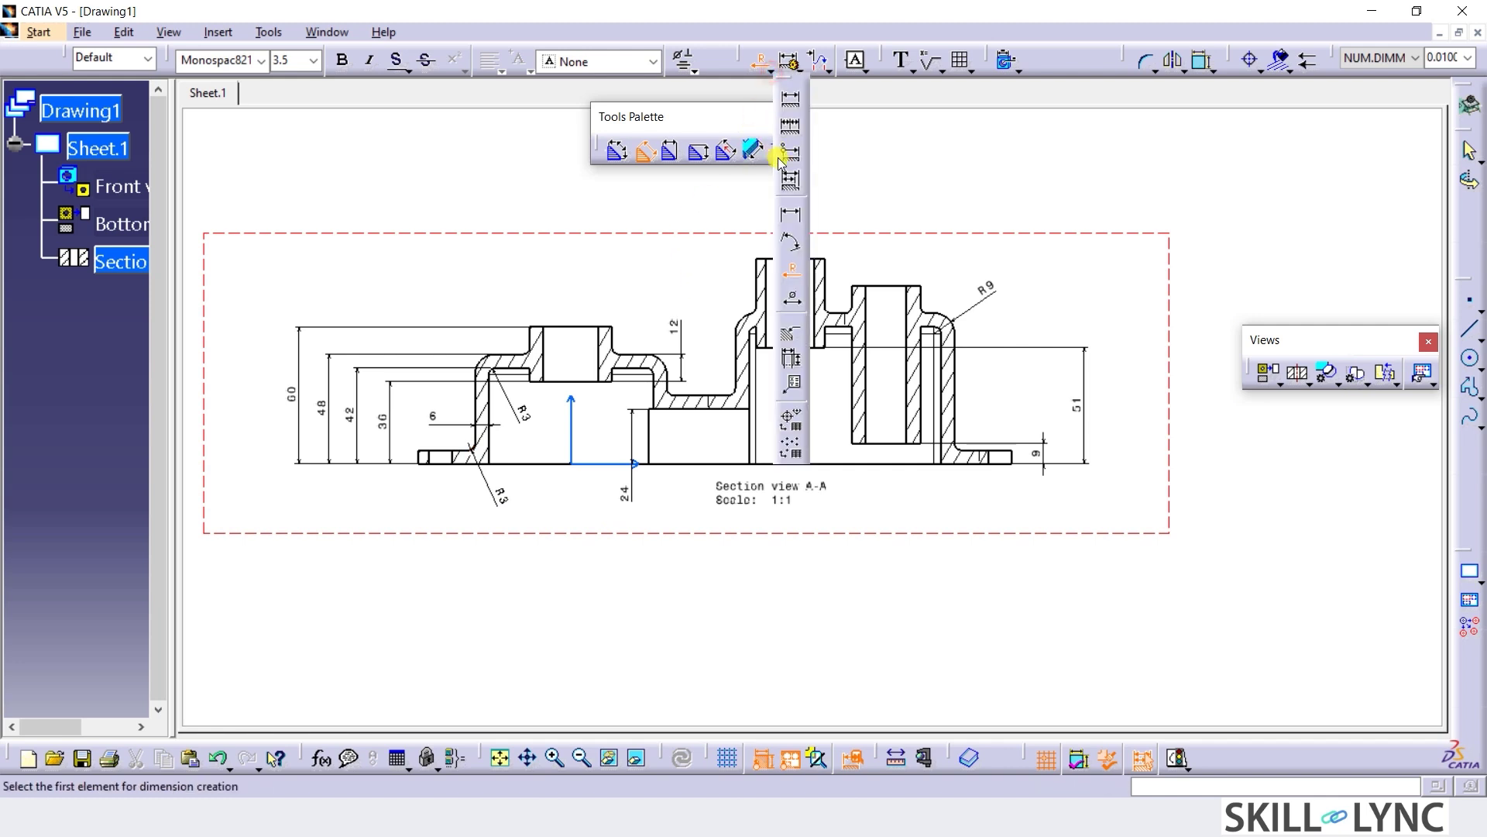
left_click(790, 301)
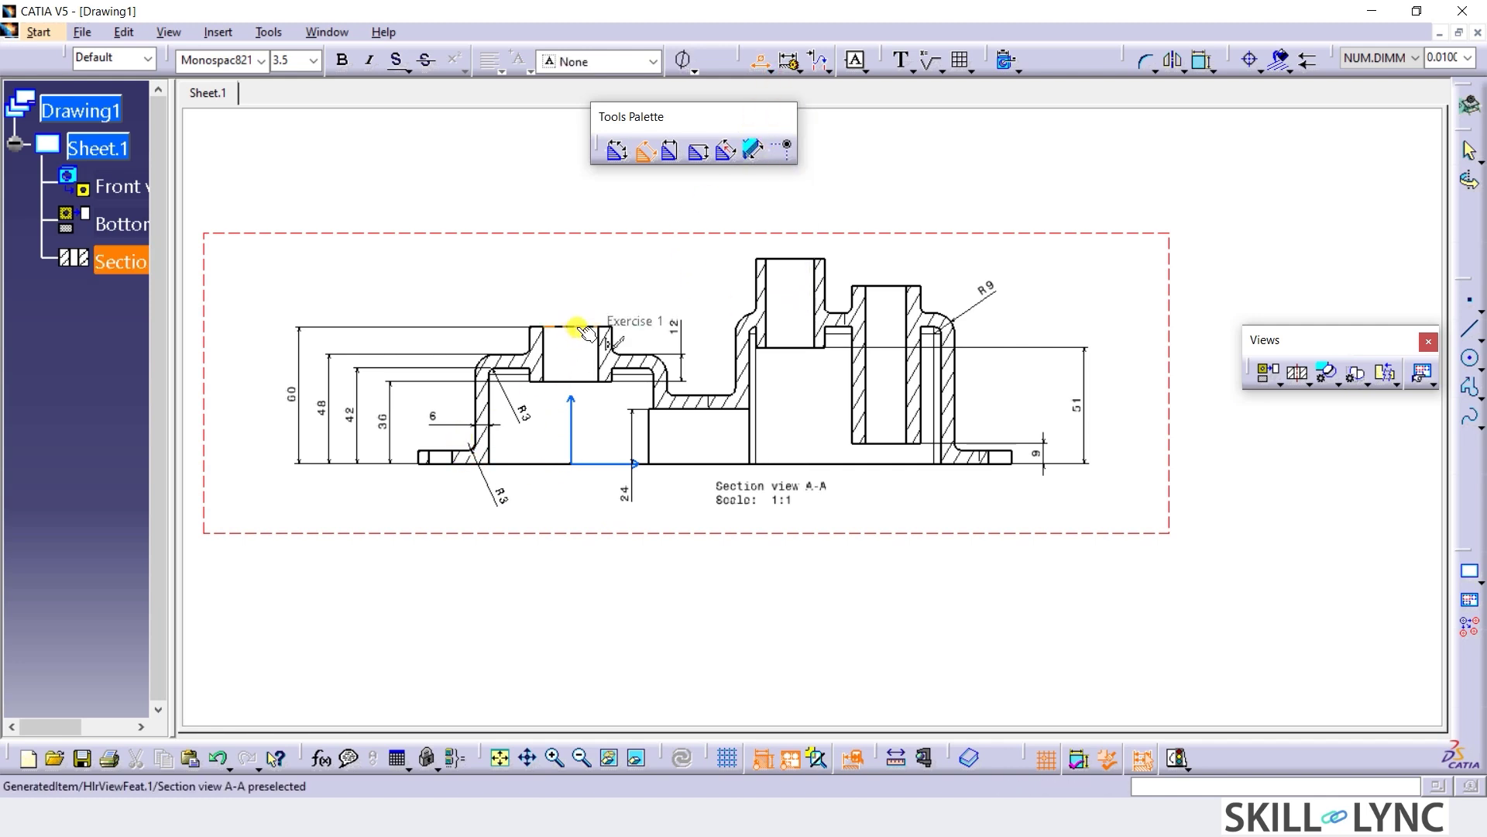
left_click(543, 363)
left_click(598, 365)
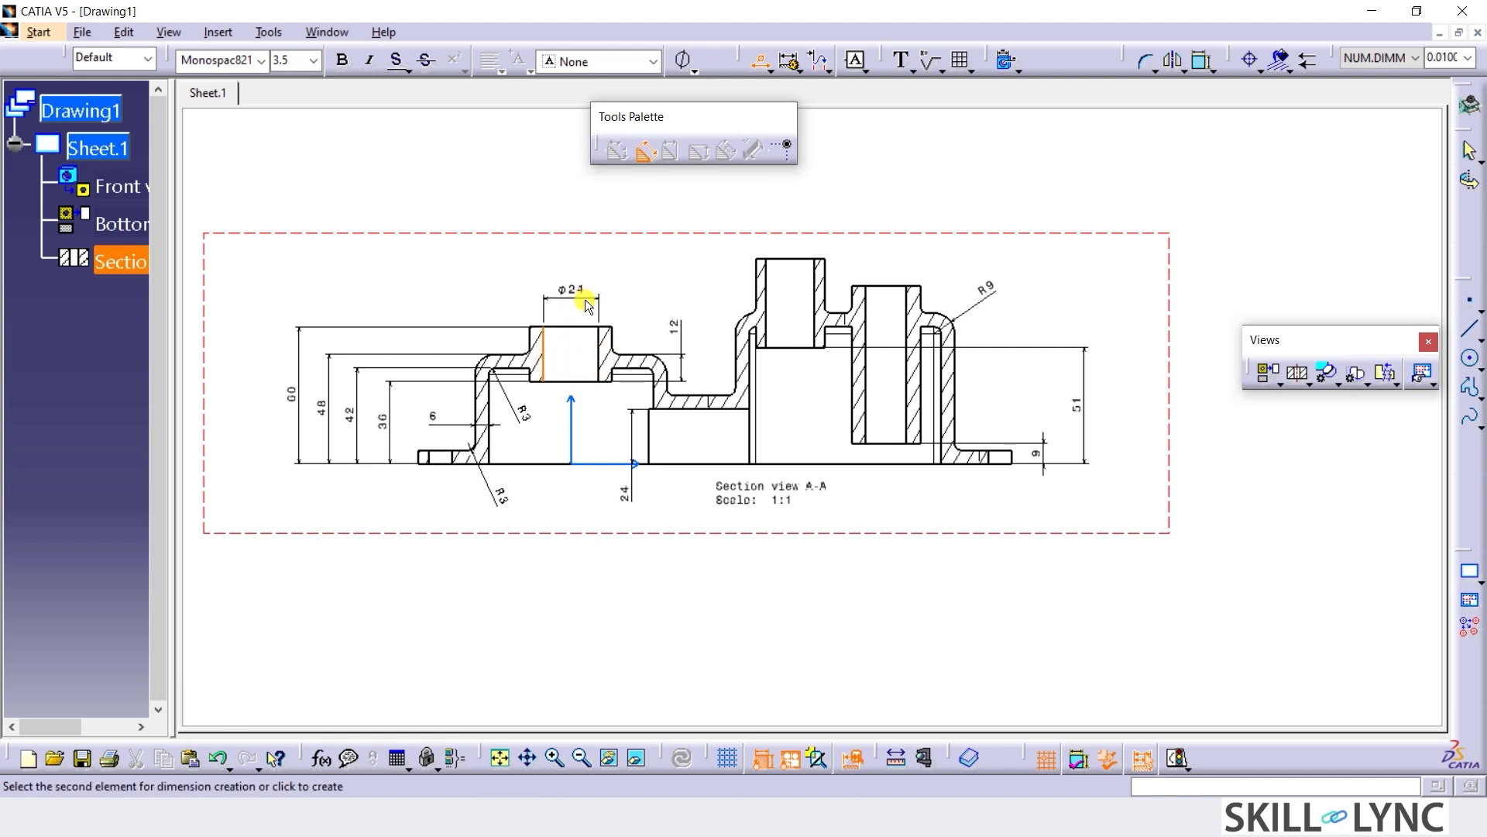
left_click(586, 304)
Dimension the outer diameters of the circular housing's boss and of the housing itself, stacked above the bore diameter.
left_click(536, 333)
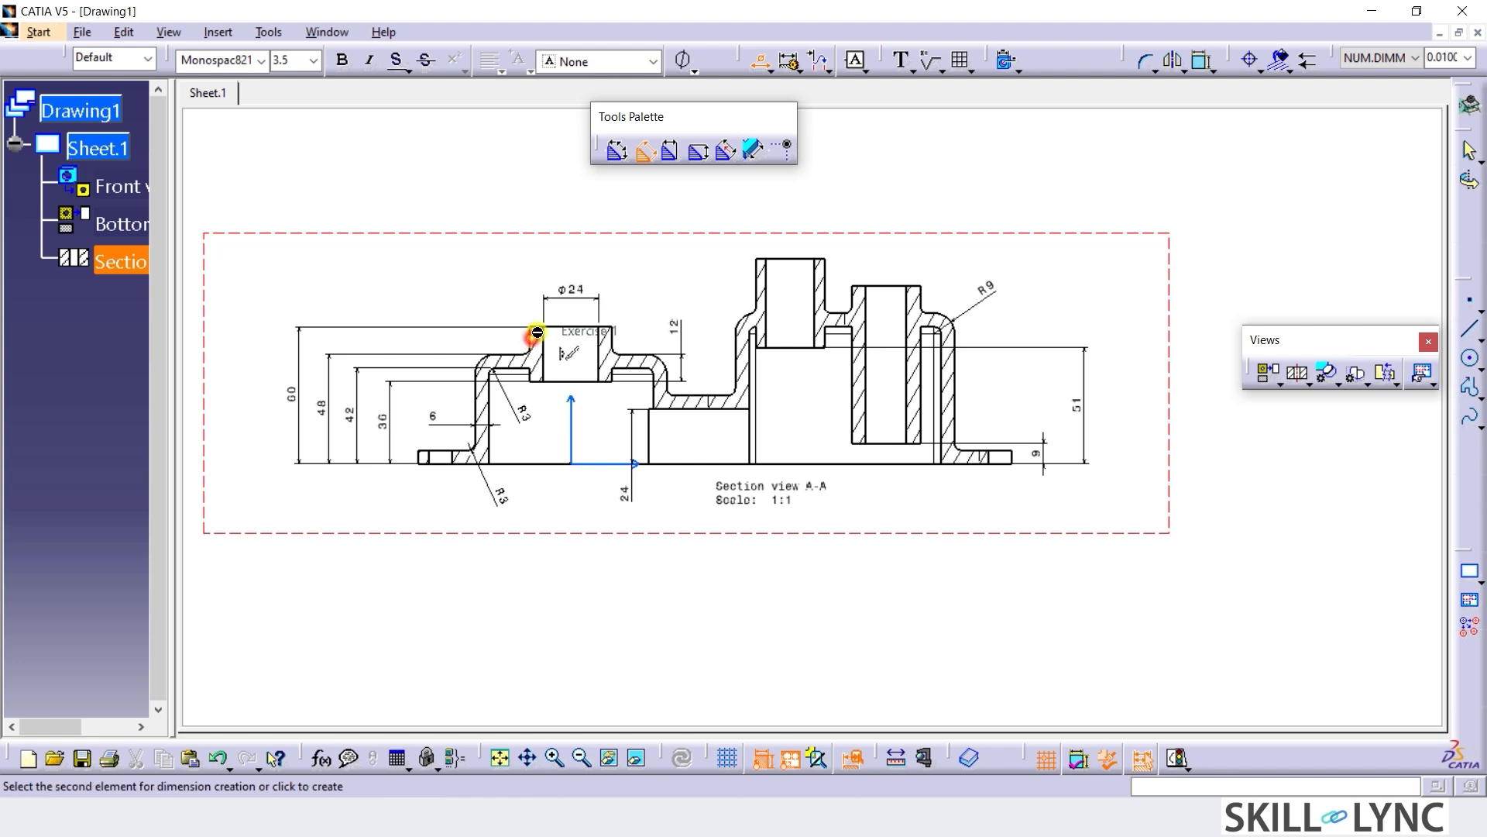
left_click(571, 281)
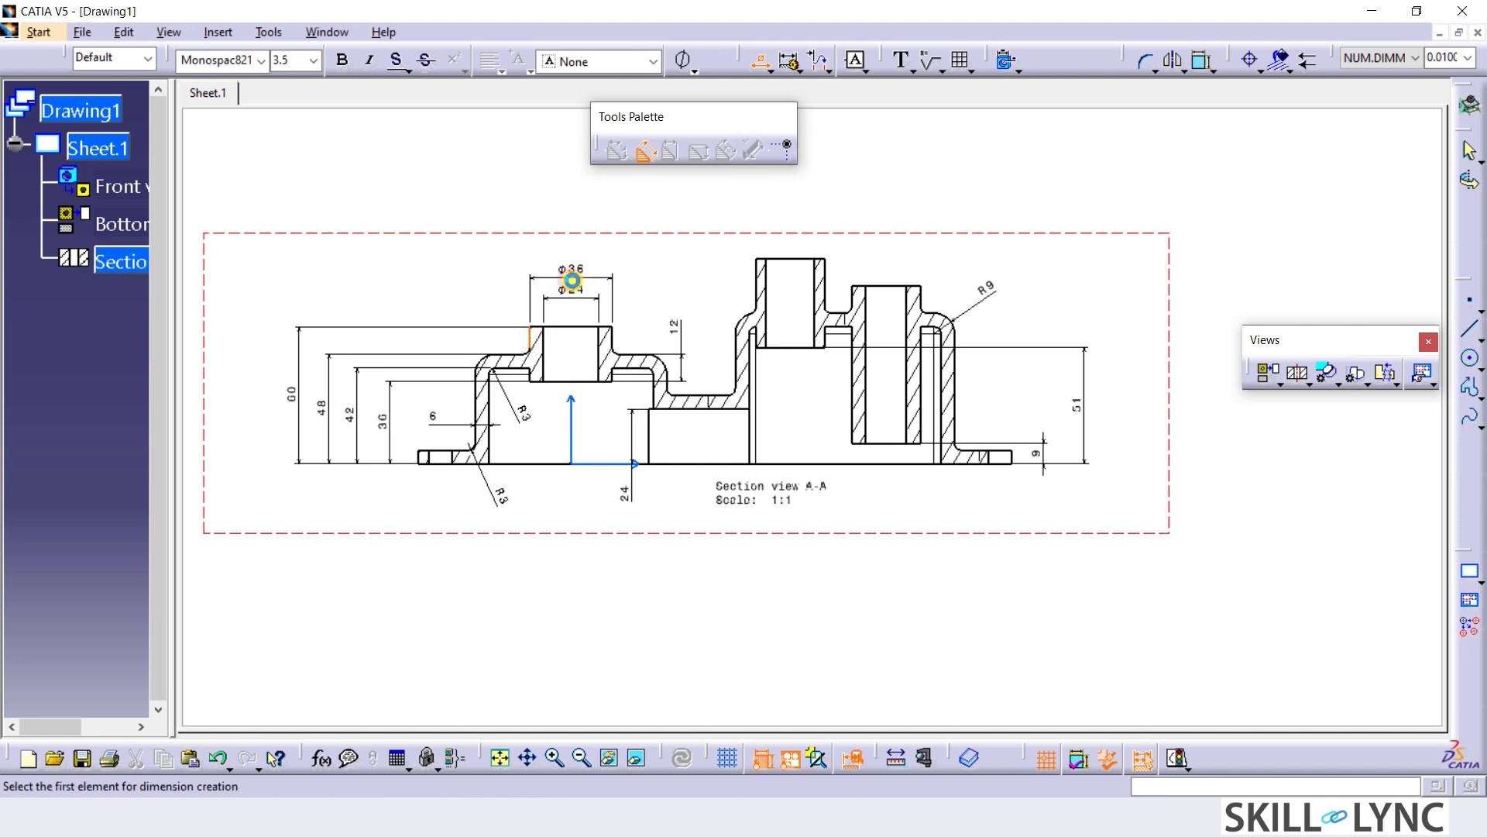
left_click(476, 398)
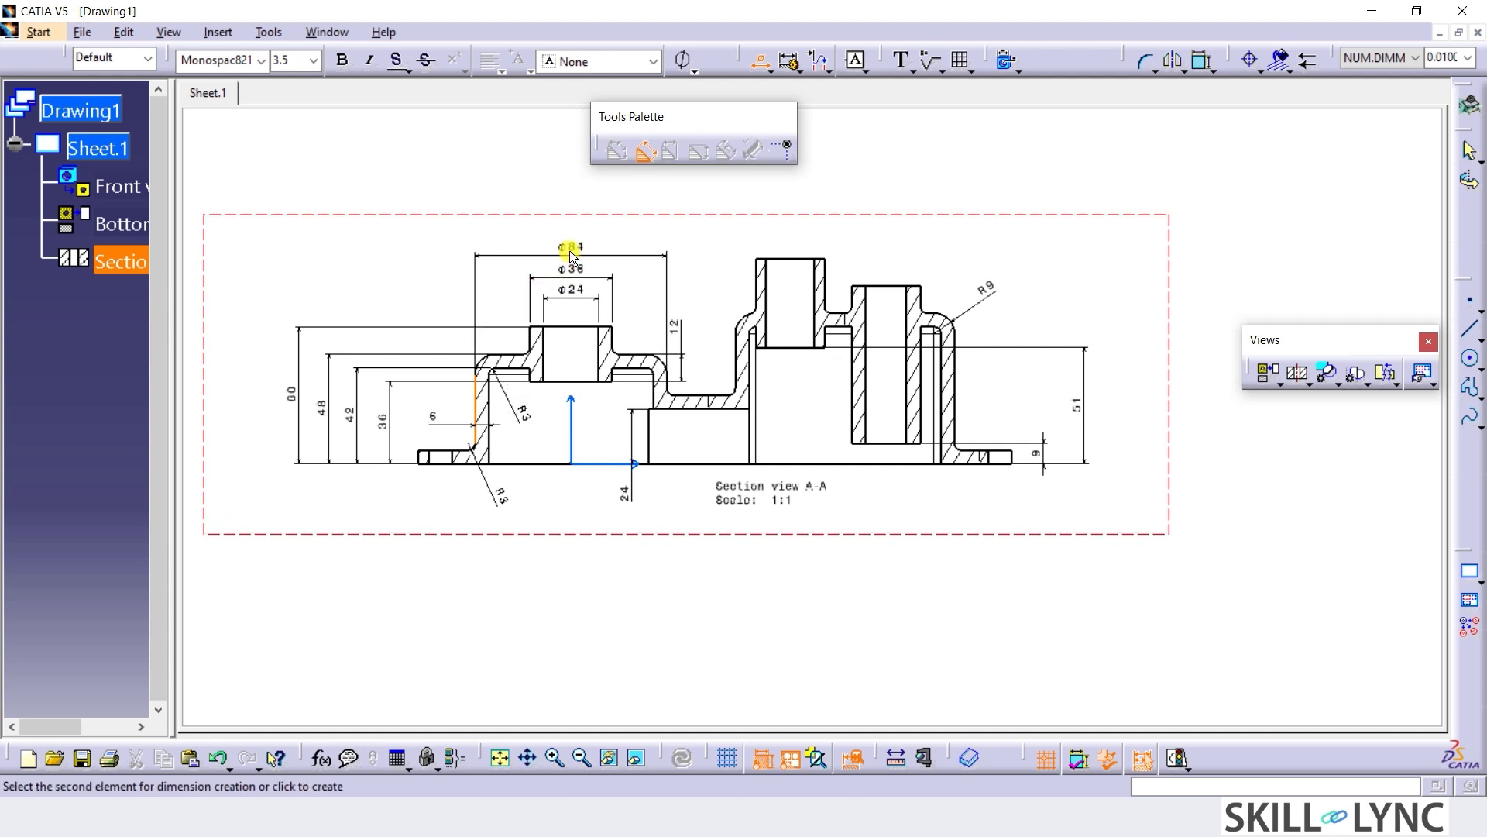
left_click(571, 247)
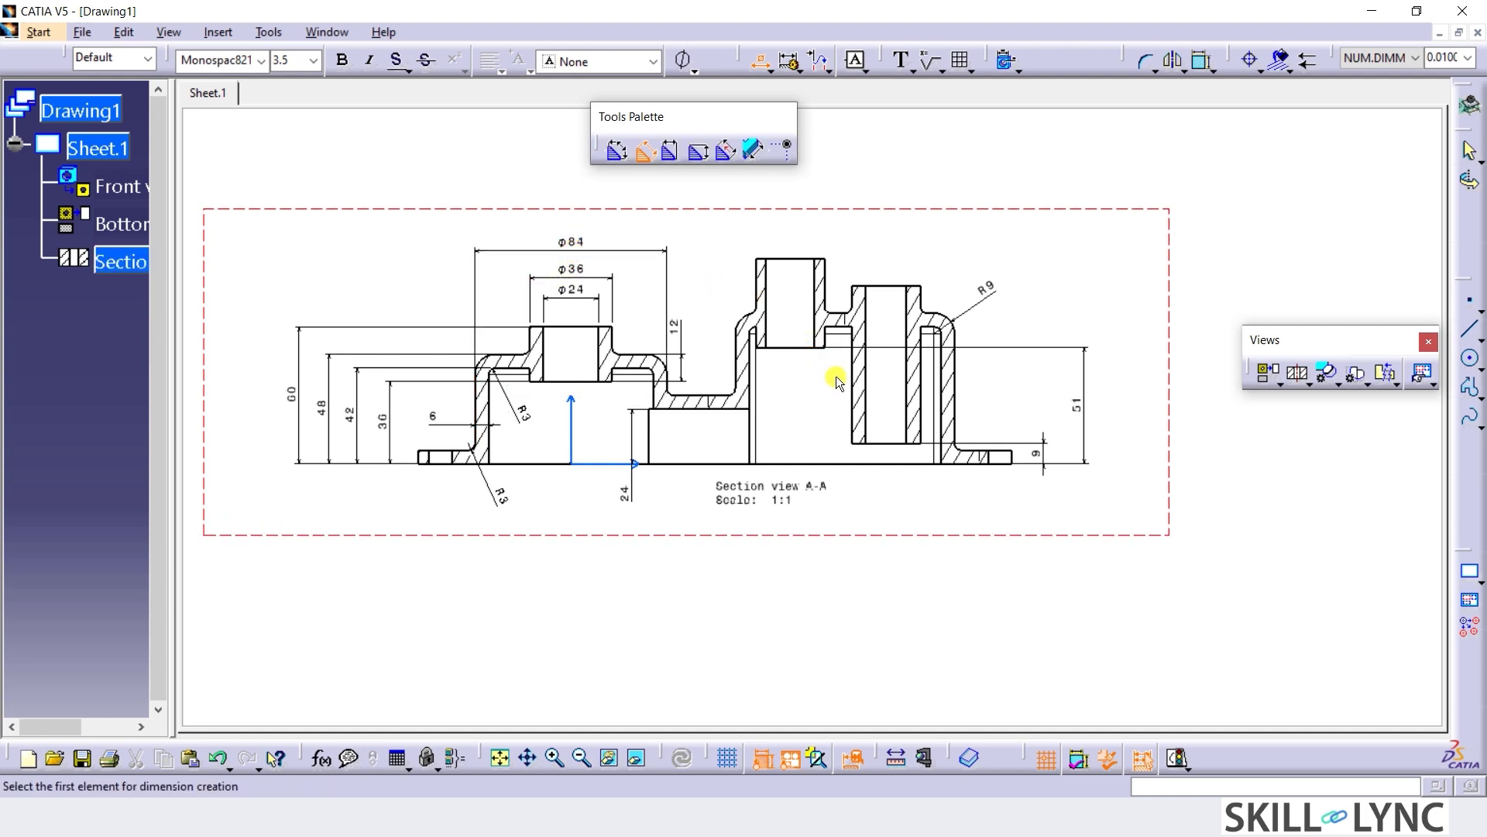
Dimension the bore and outer diameters of the rectangular housing's boss nearest the connecting channel, both placed below the base line.
left_click(768, 309)
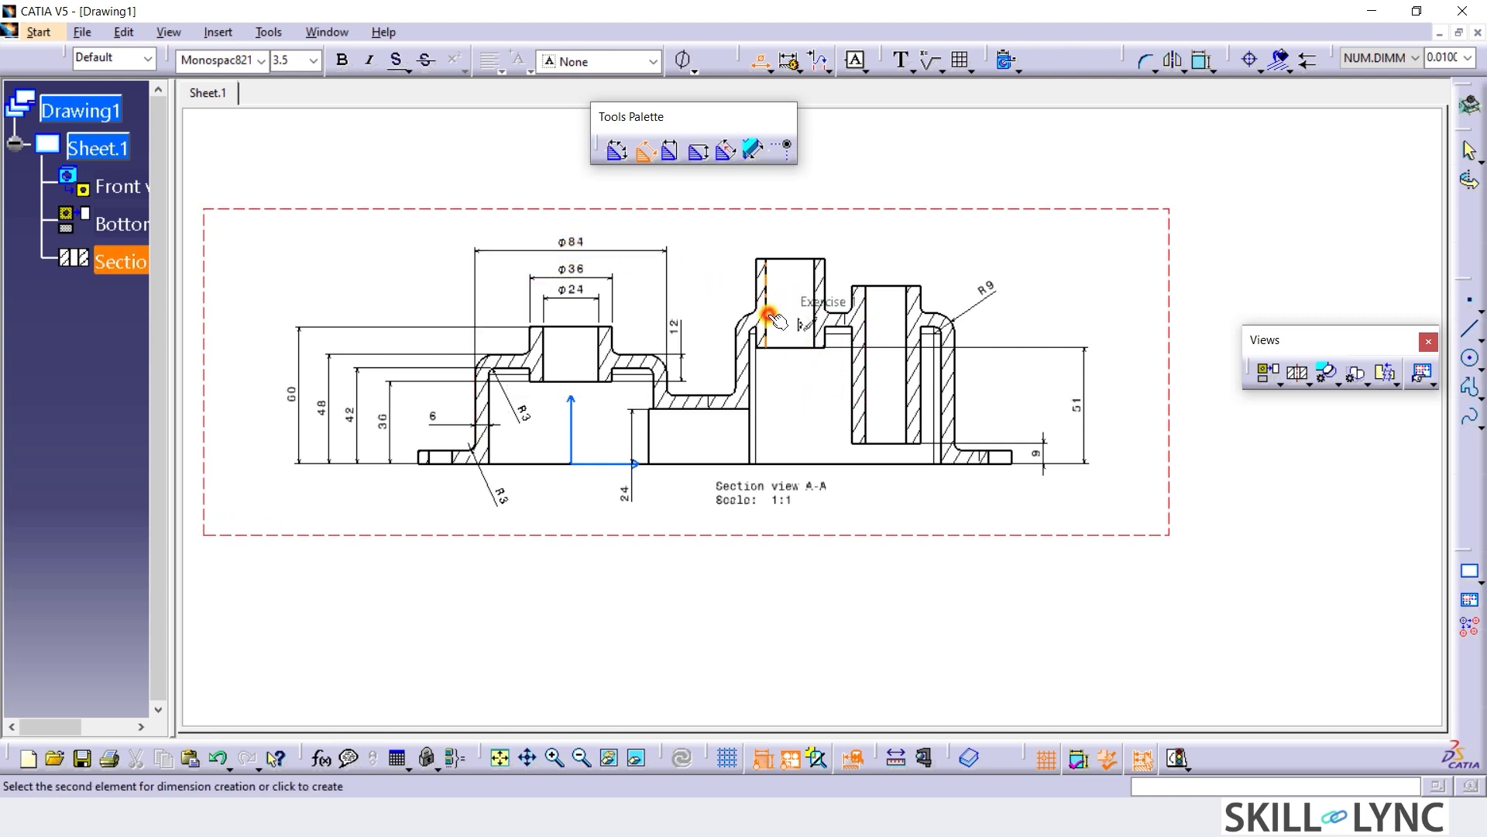
left_click(796, 494)
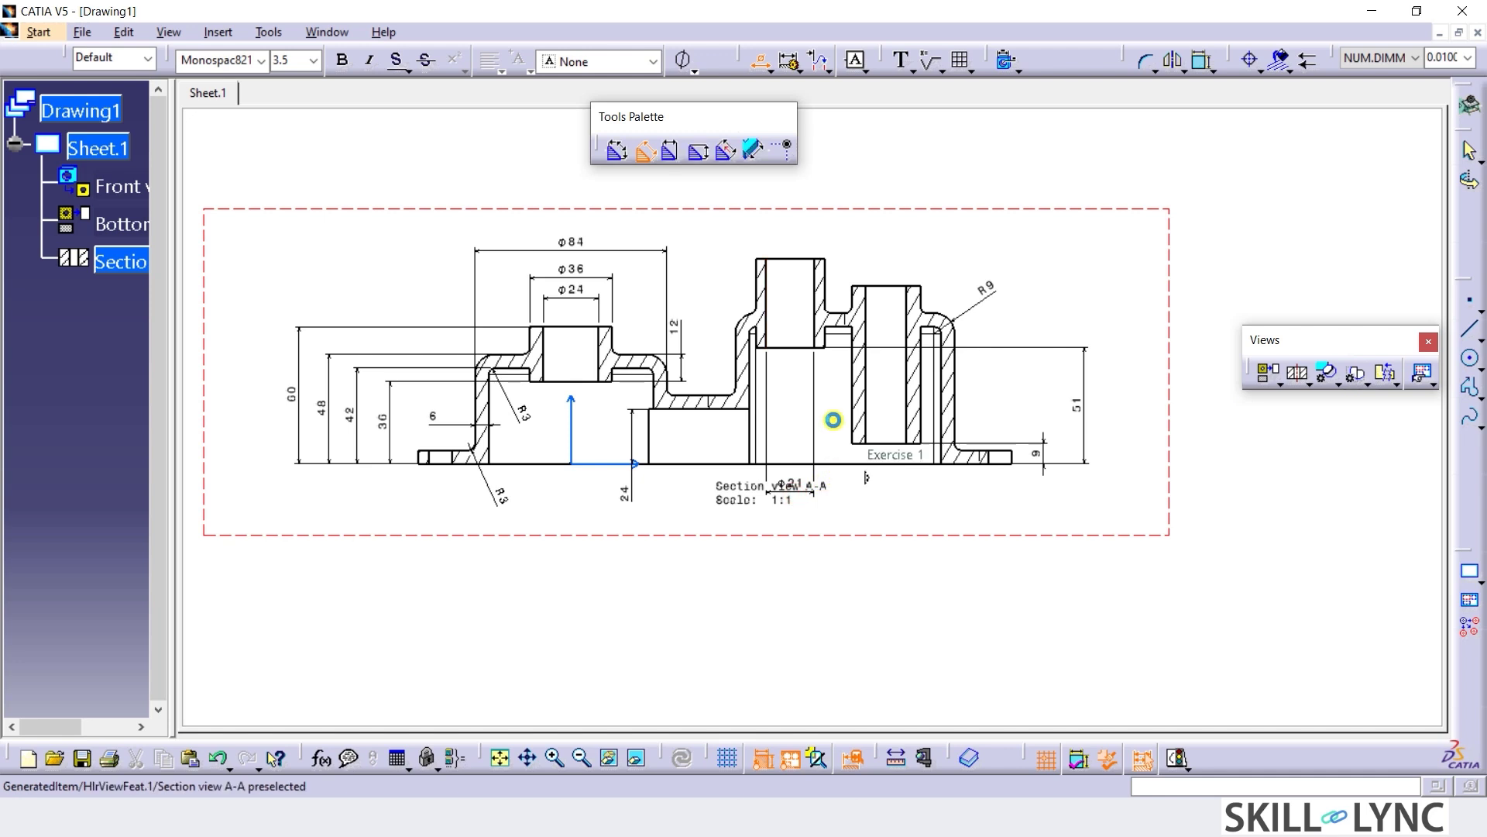
left_click(761, 285)
left_click(824, 364)
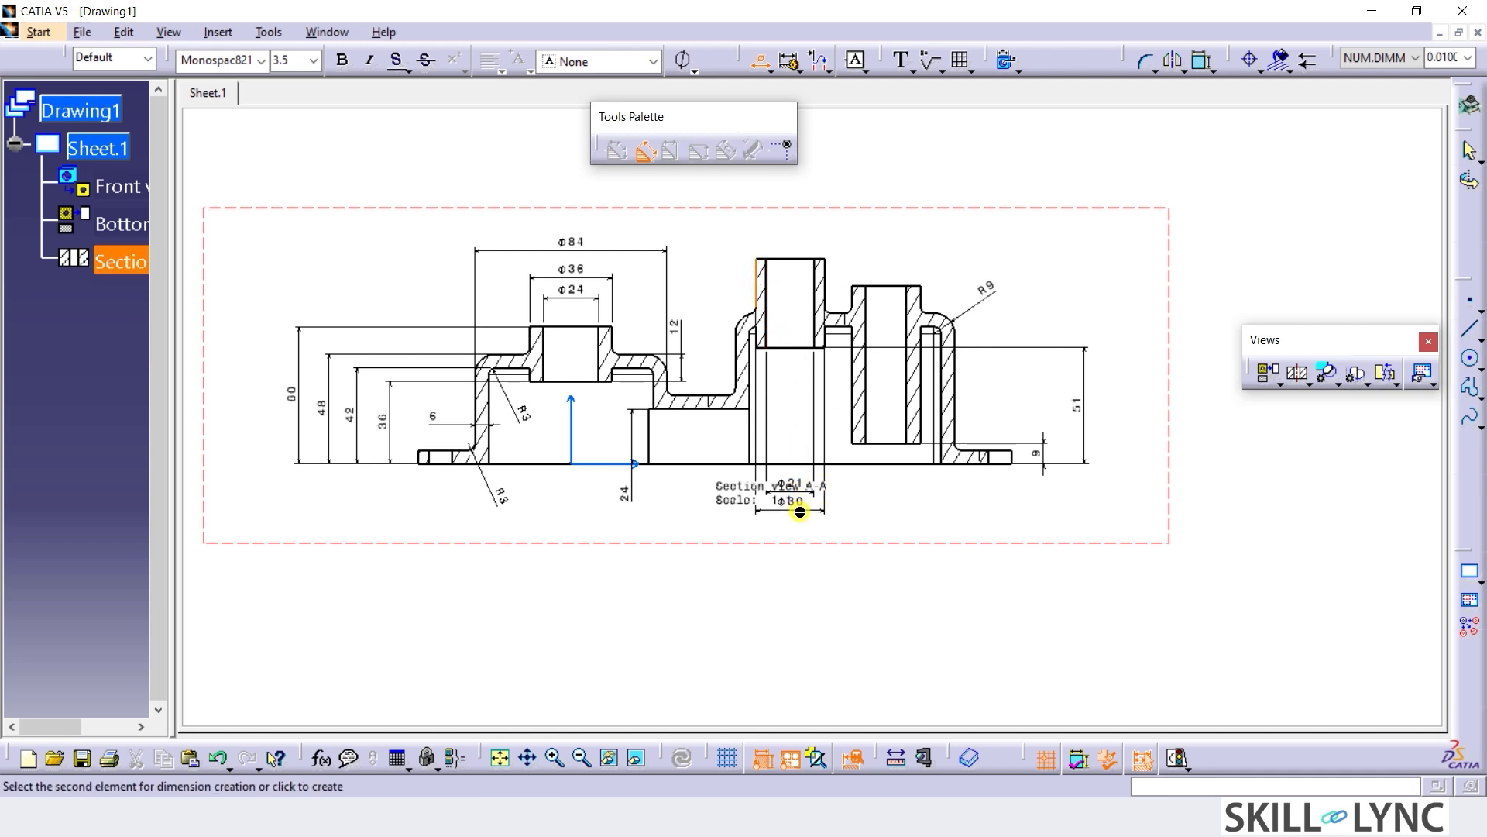
left_click(798, 507)
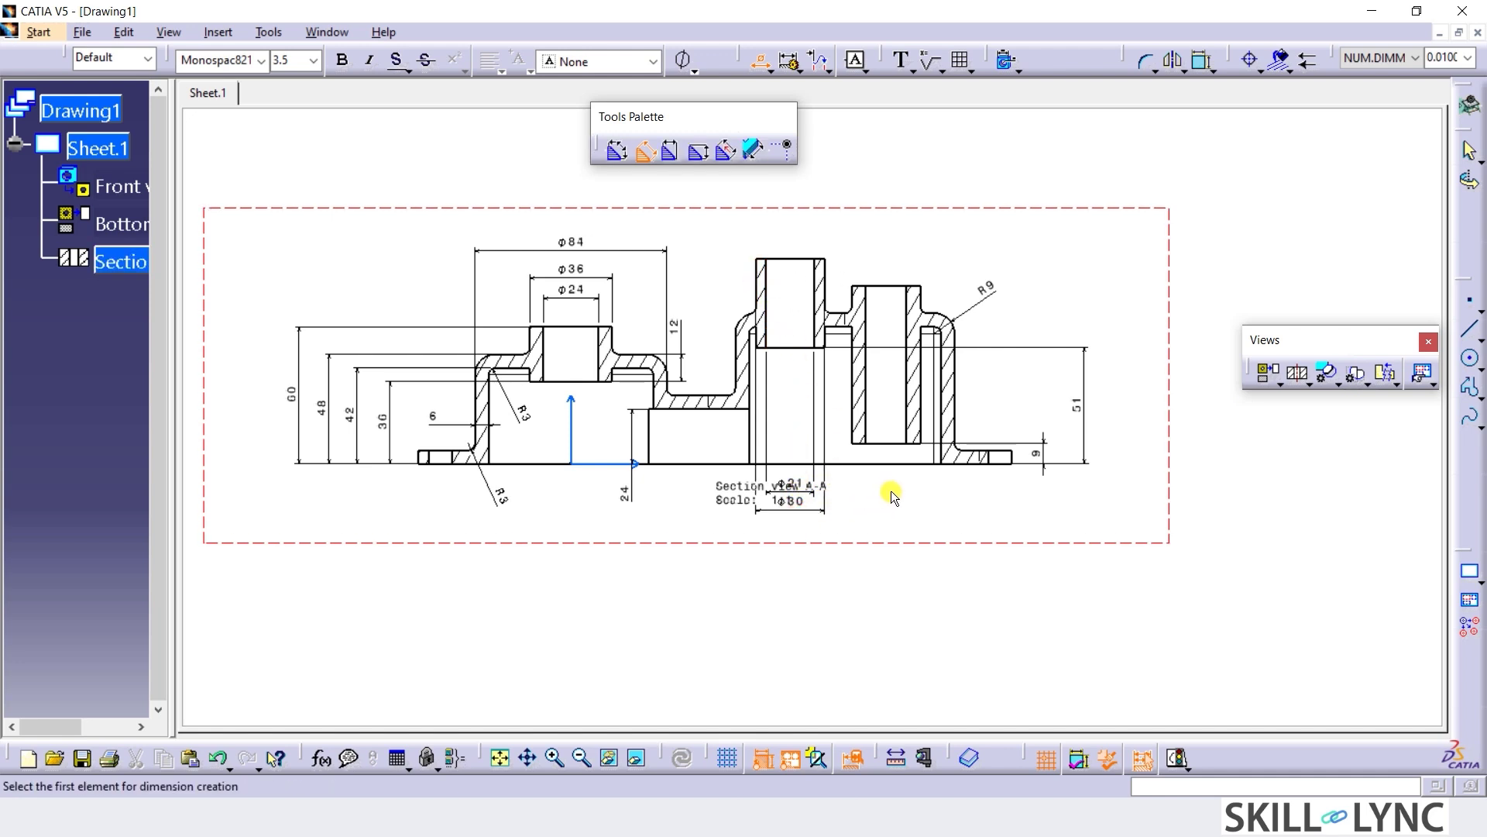
Dimension the long boss near the rectangular housing's outer wall, with its outer diameter above the boss and its bore diameter below the base.
left_click(853, 298)
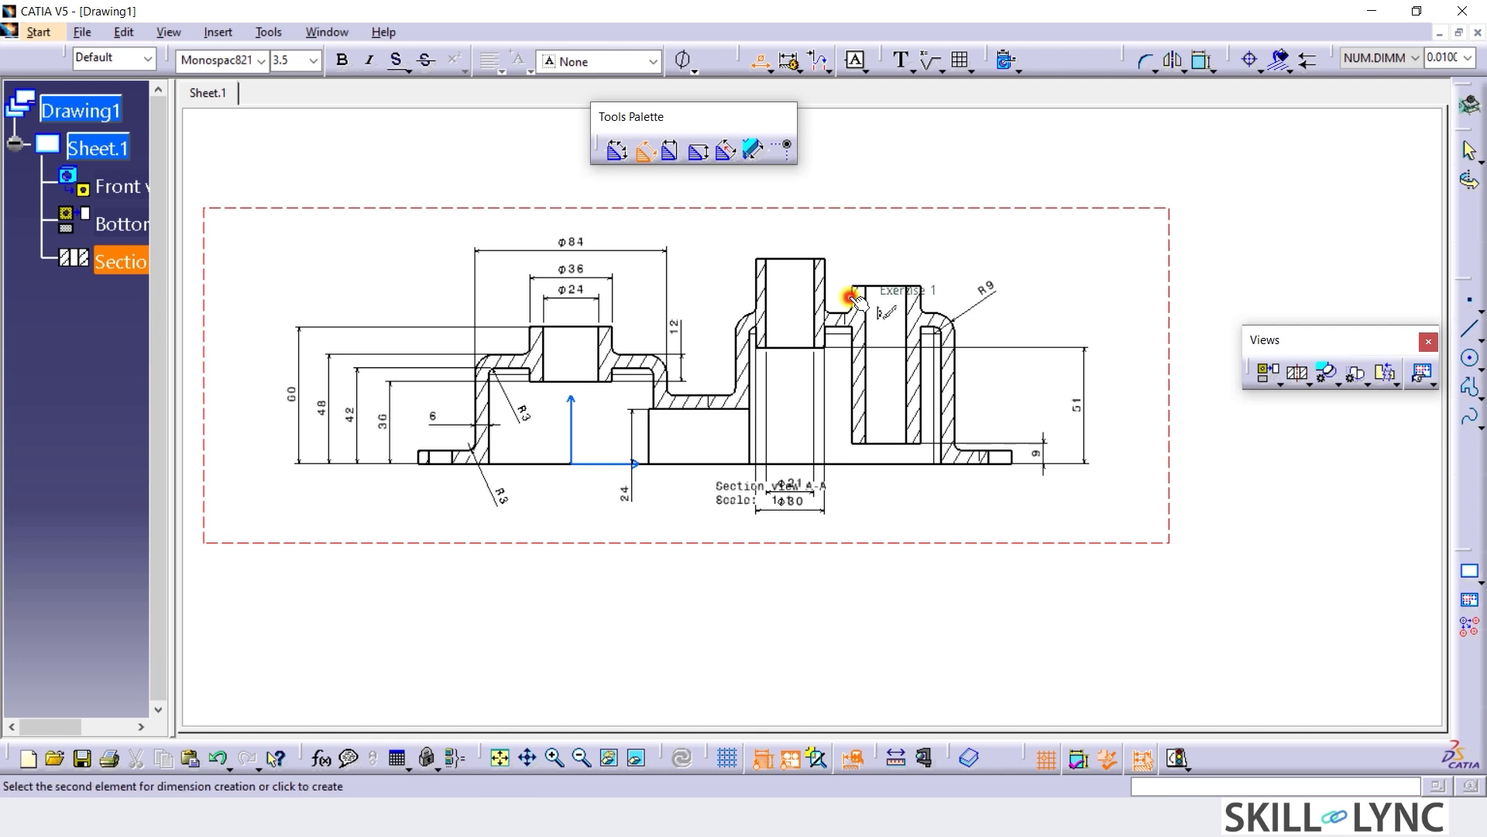
left_click(880, 249)
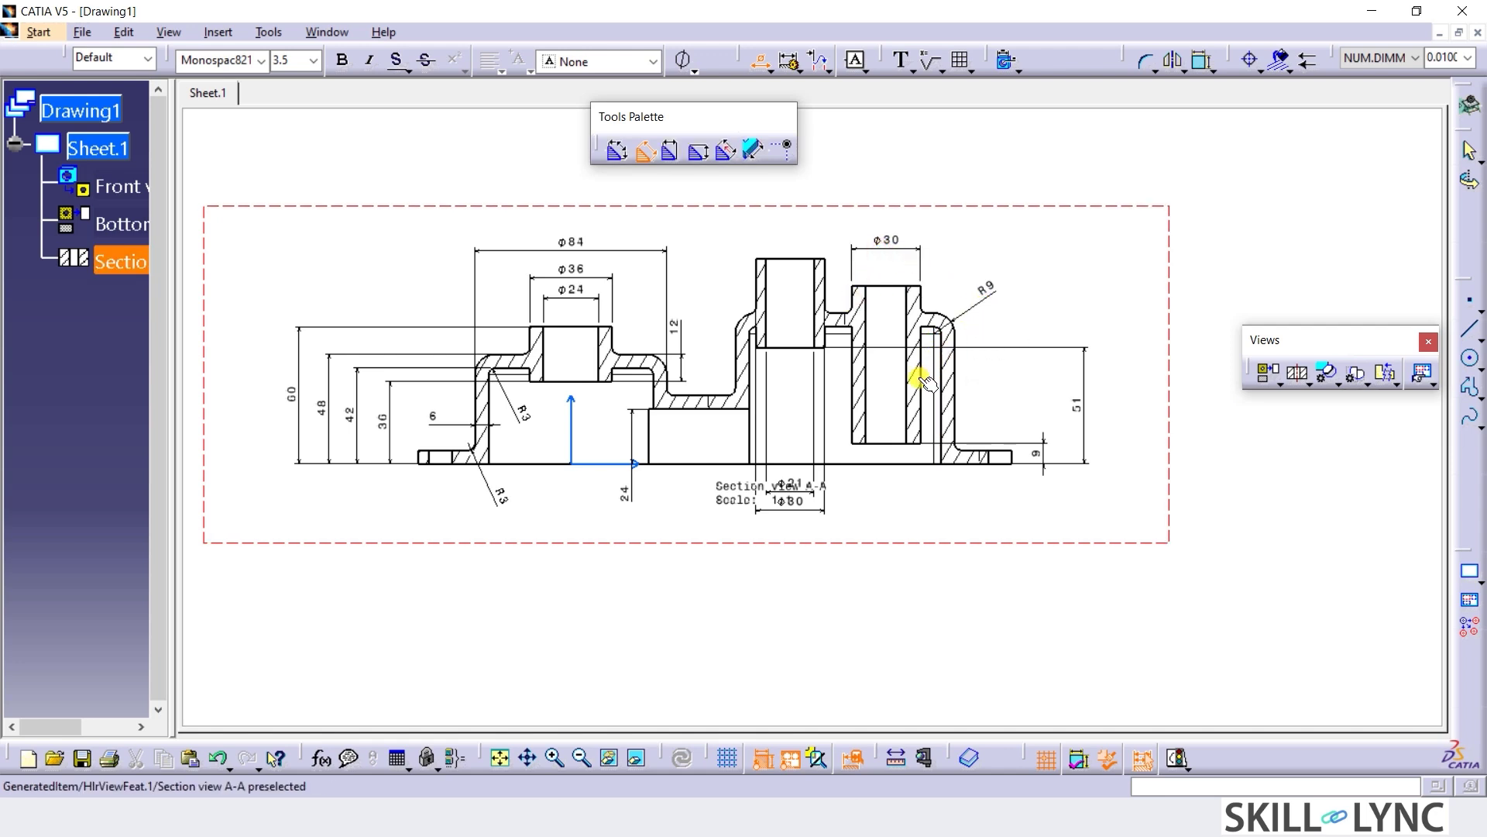
left_click(867, 428)
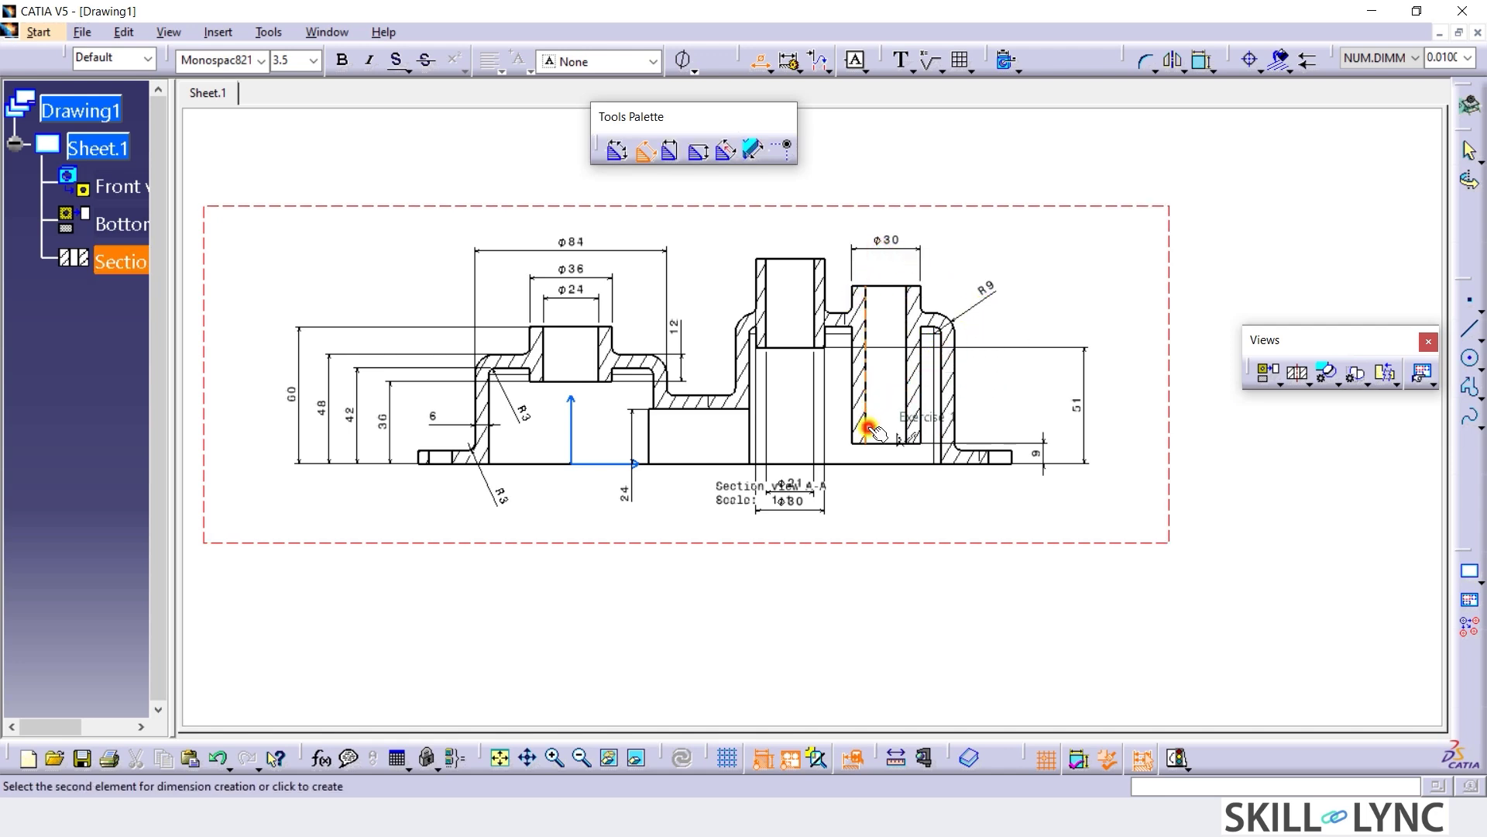
left_click(888, 488)
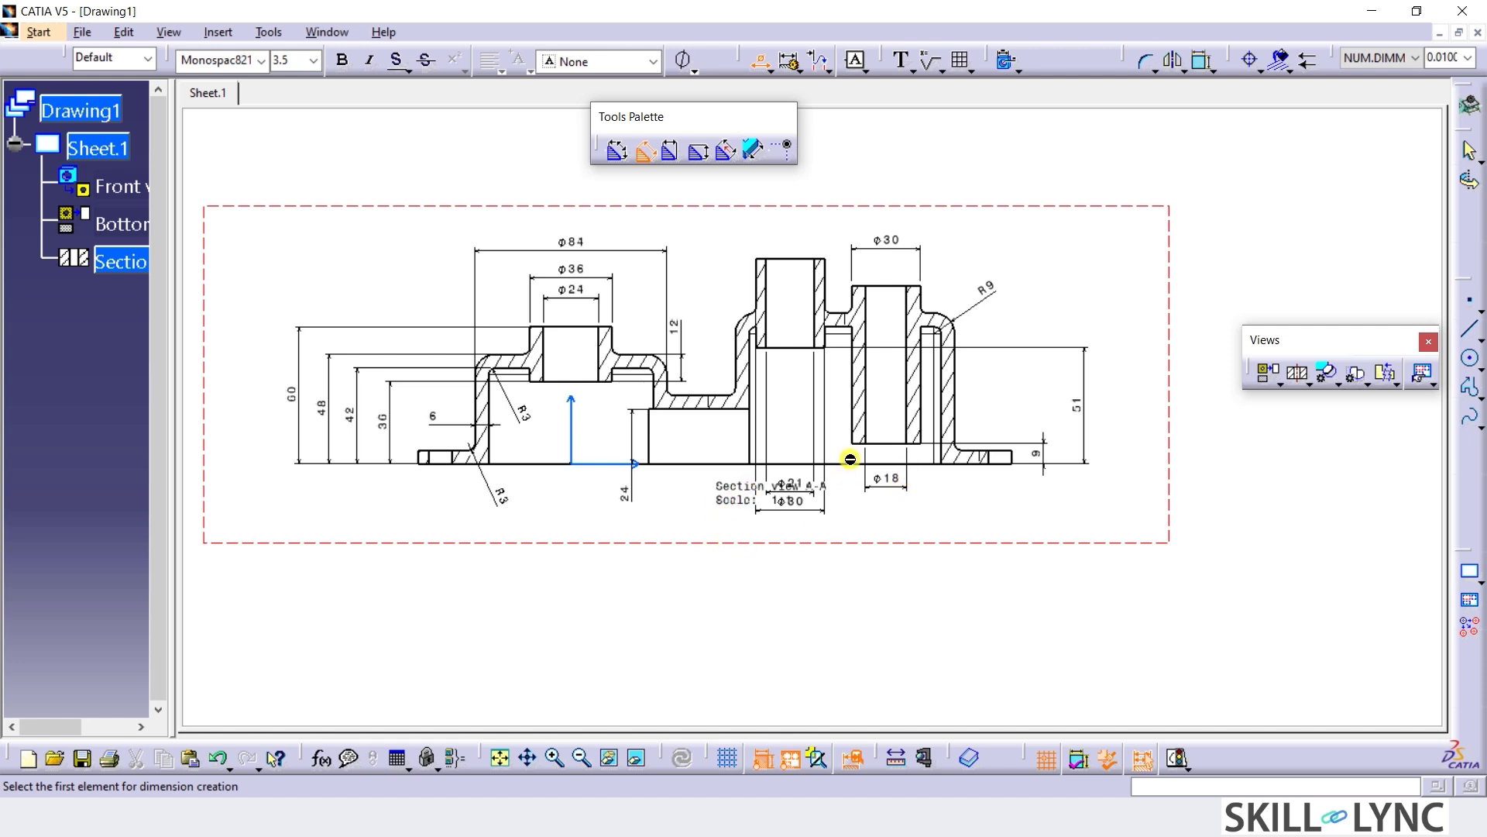
left_click(762, 62)
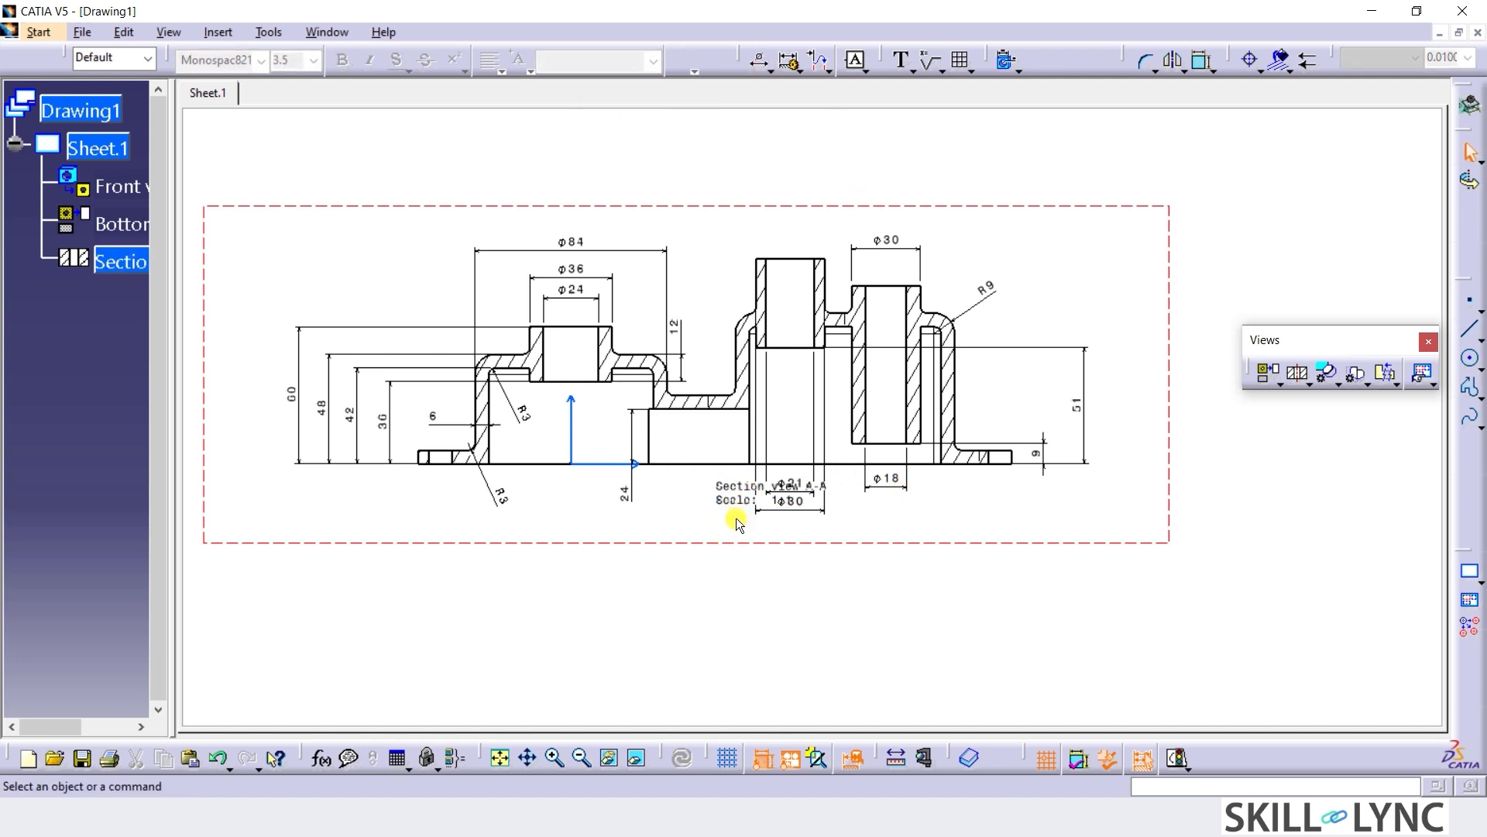
Move the Section view A-A label down and aside, clear of the boss diameter dimensions.
left_click_drag(732, 490, 654, 541)
left_click(843, 540)
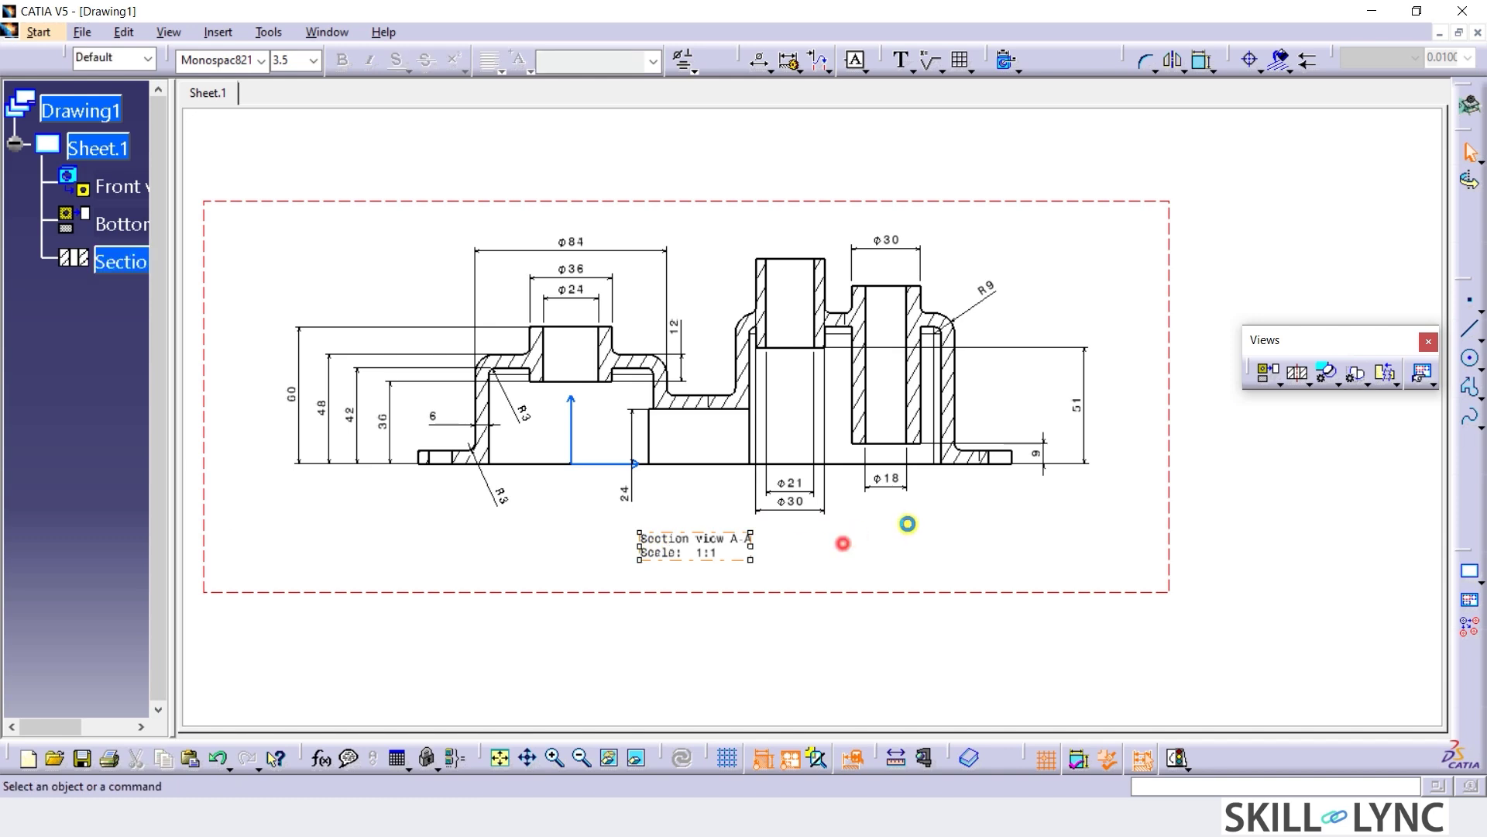
left_click(1273, 448)
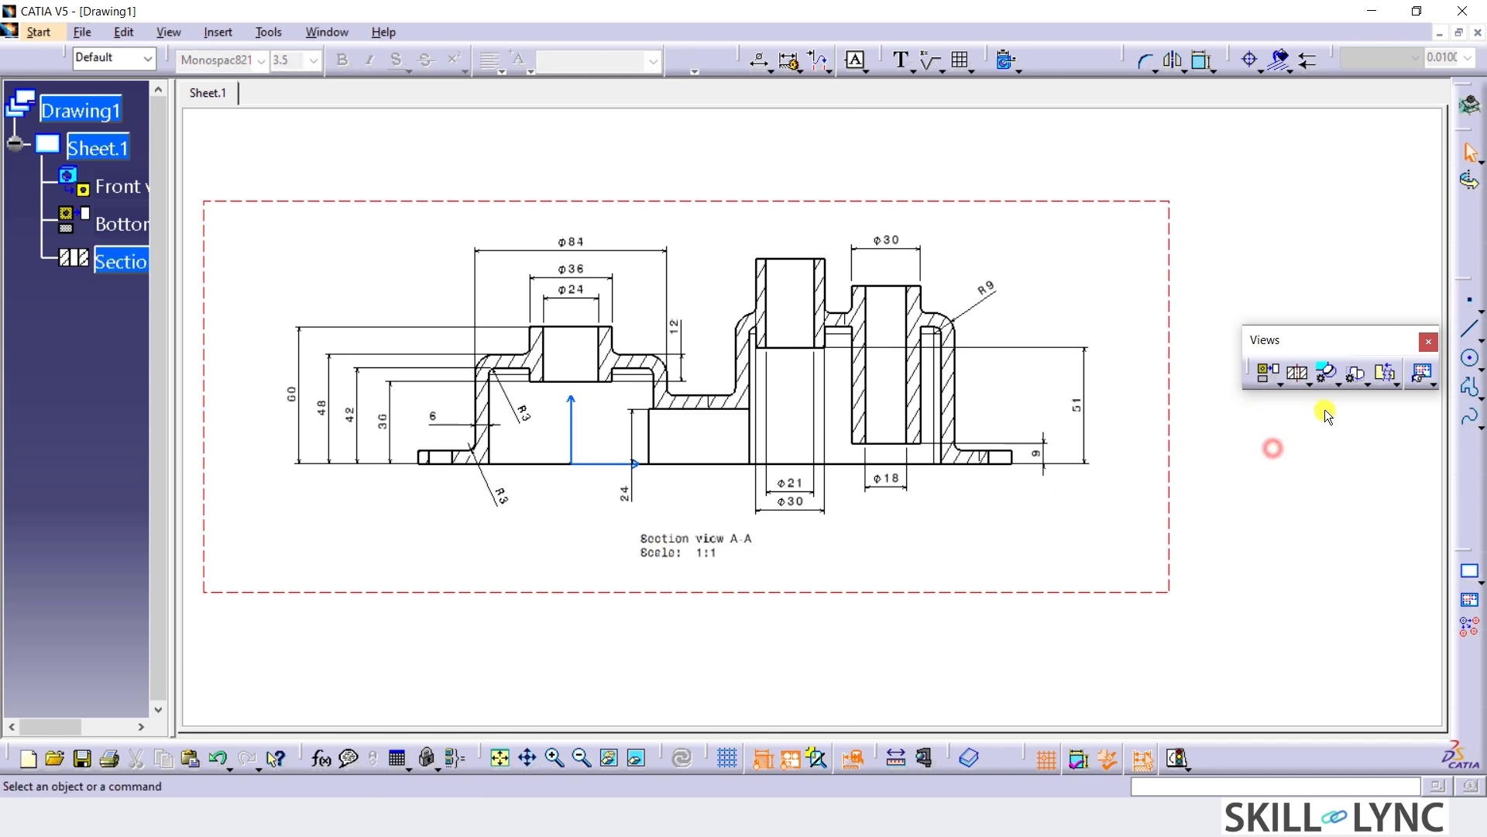
Start an isometric view and switch to the Exercise 1.CATPart window to choose its source.
left_click(1283, 382)
left_click(1418, 415)
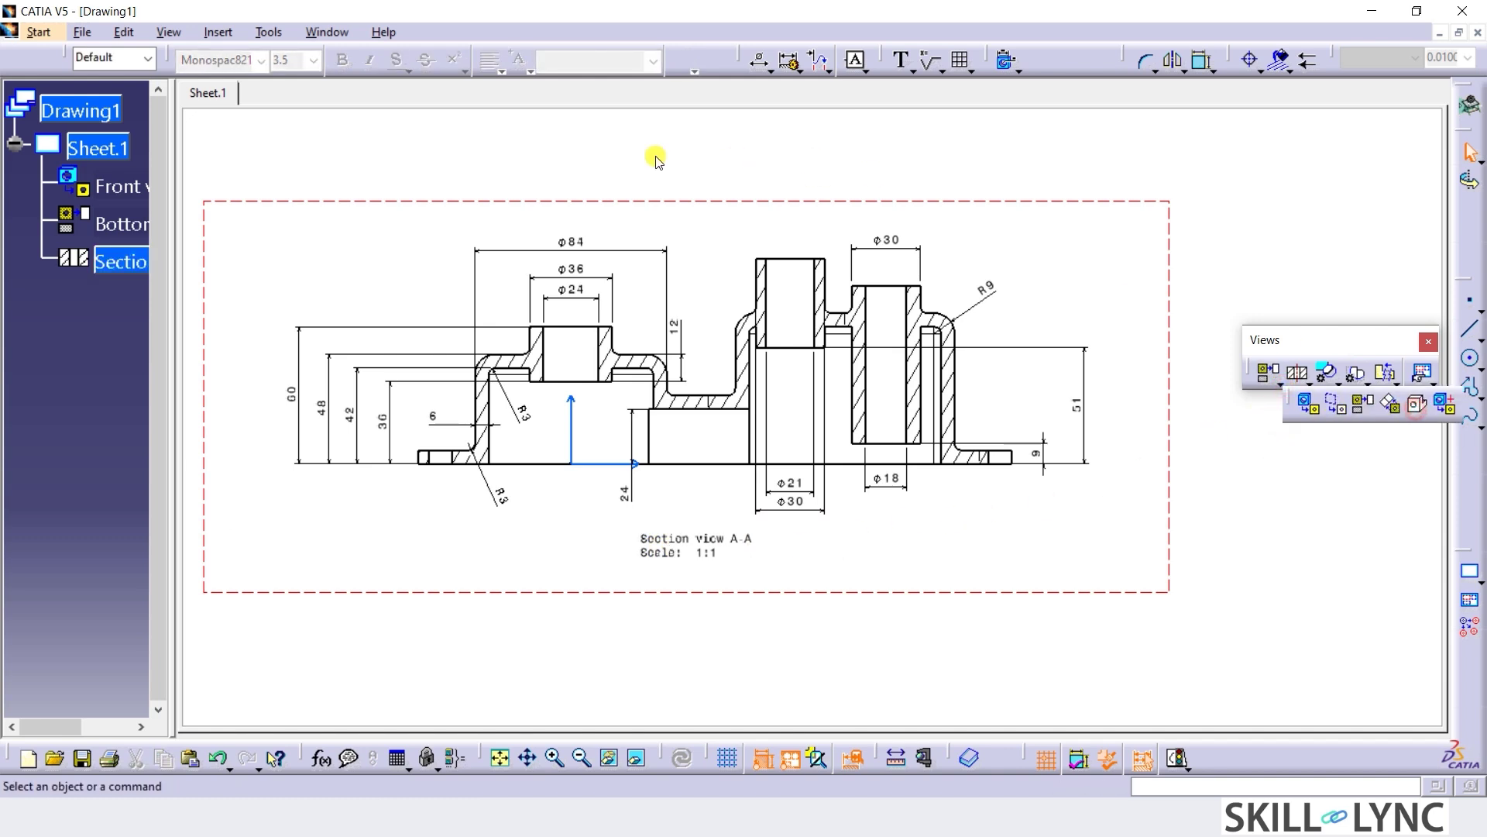
left_click(317, 32)
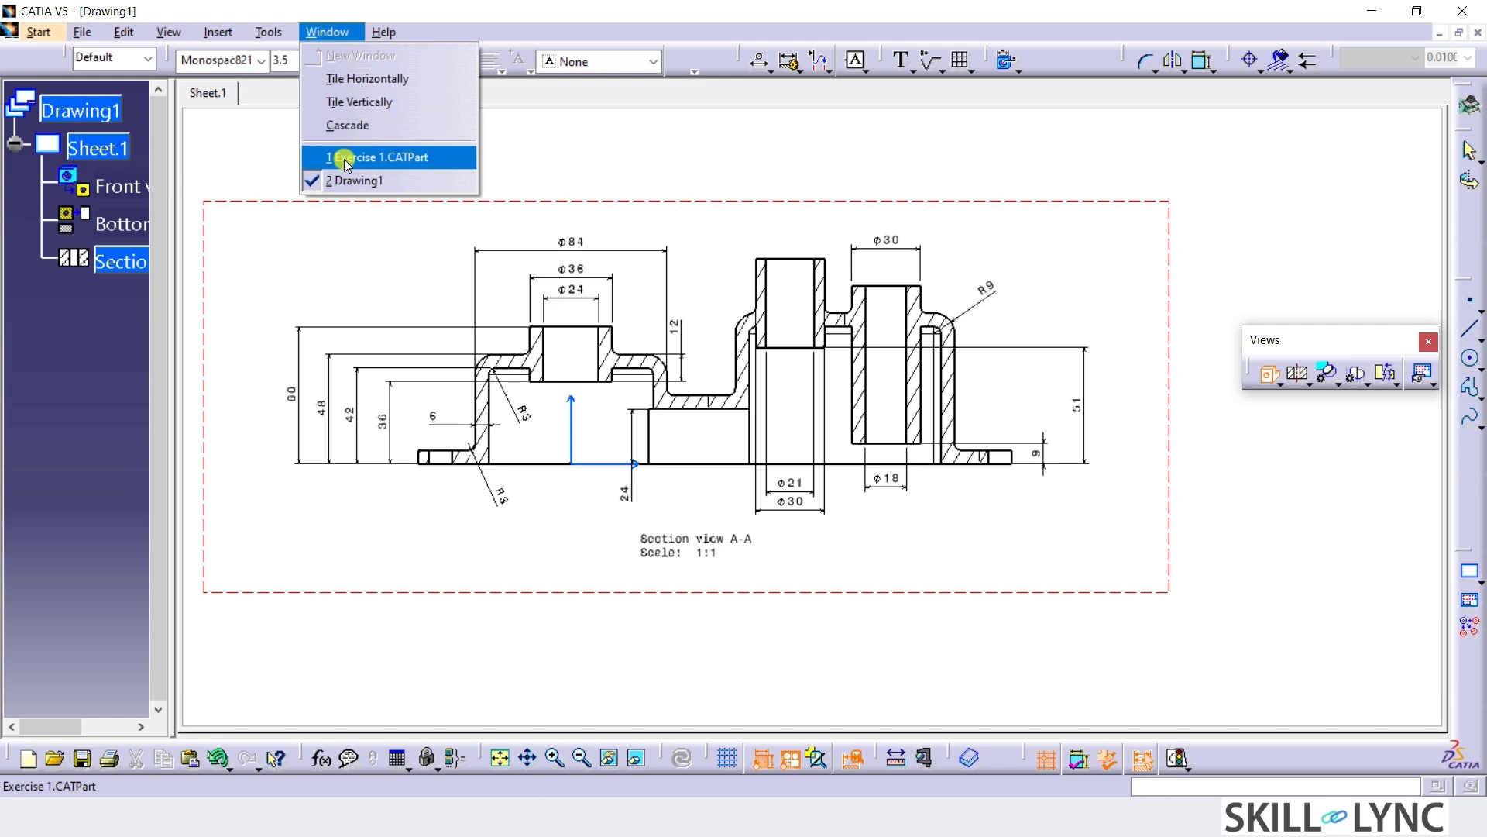
left_click(343, 155)
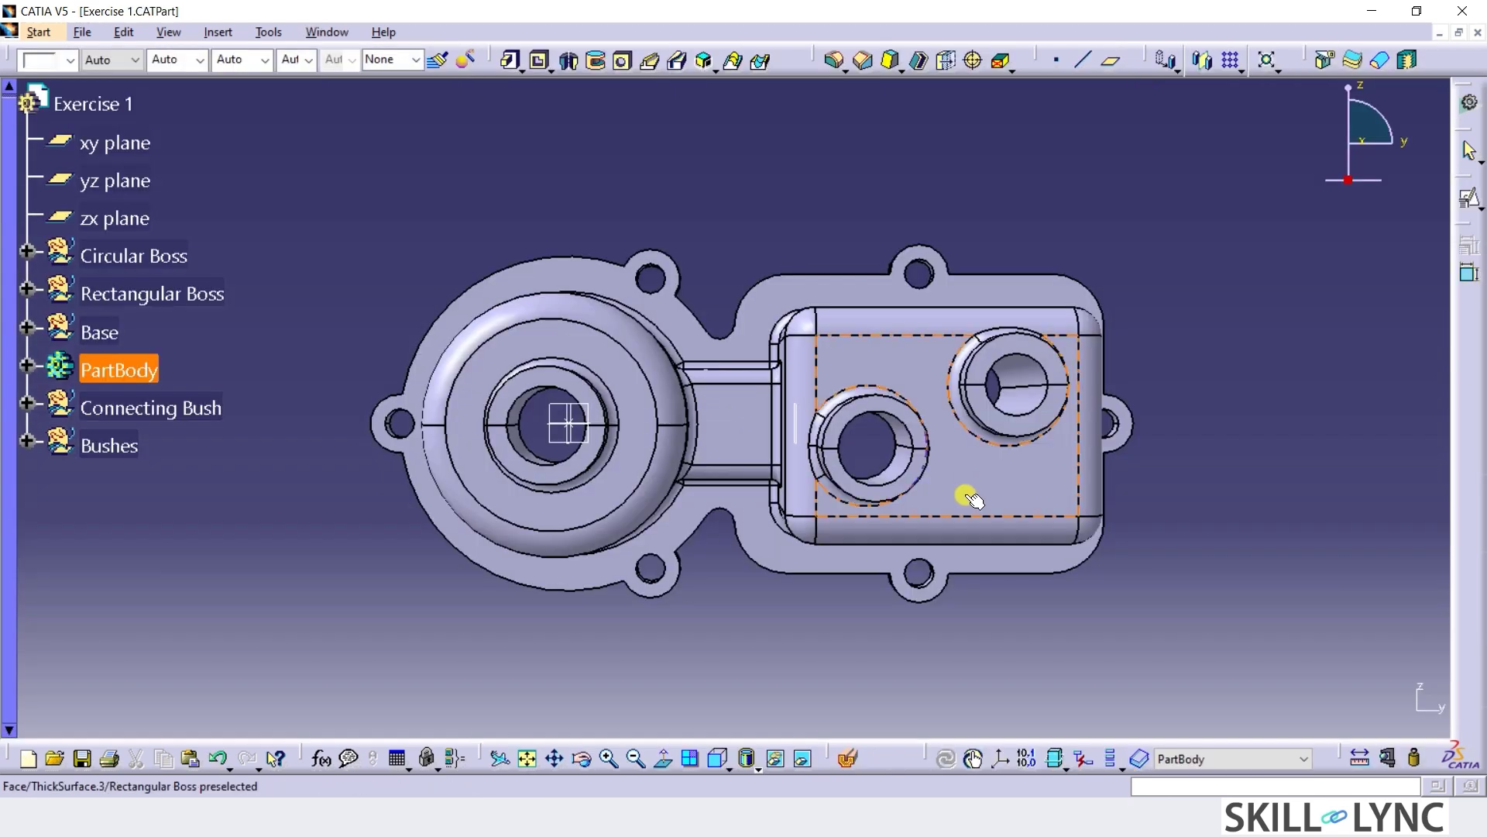
Rotate the part from its isometric orientation until all three bosses face the viewer, and generate the isometric view beside the front and top views.
left_click(729, 767)
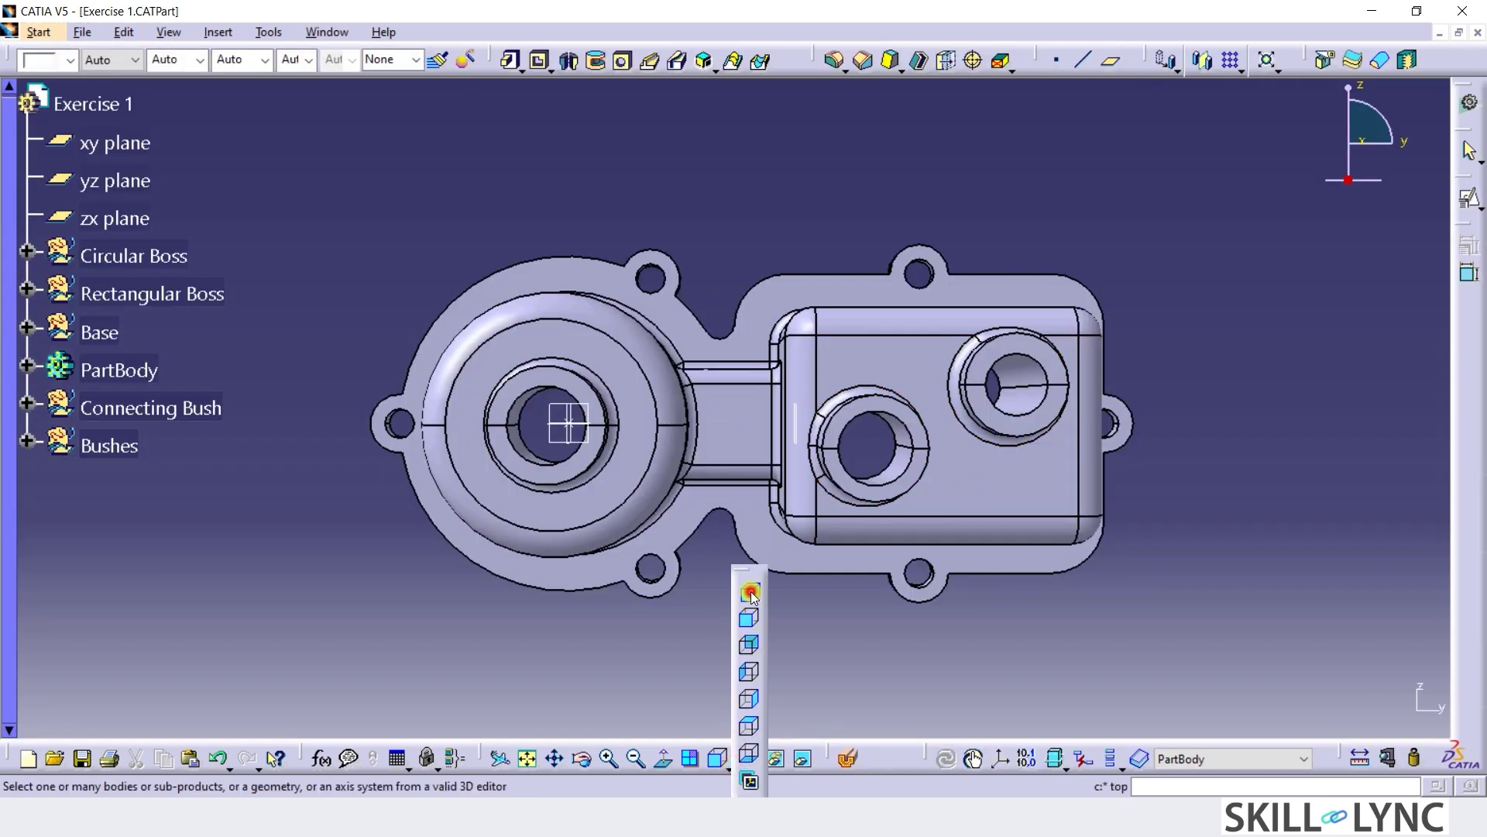
left_click(748, 590)
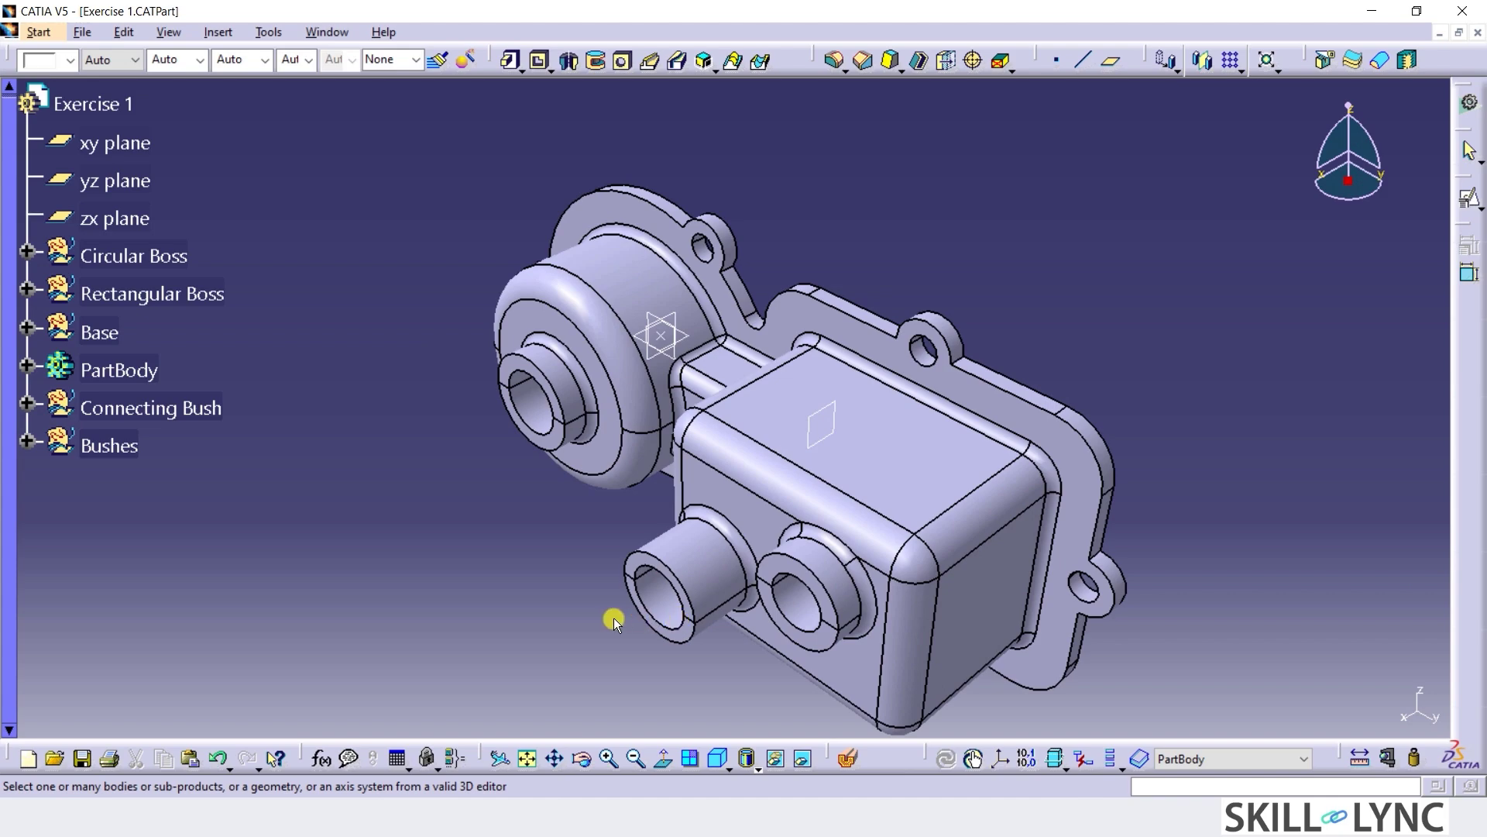
middle_click_drag(522, 560, 749, 93)
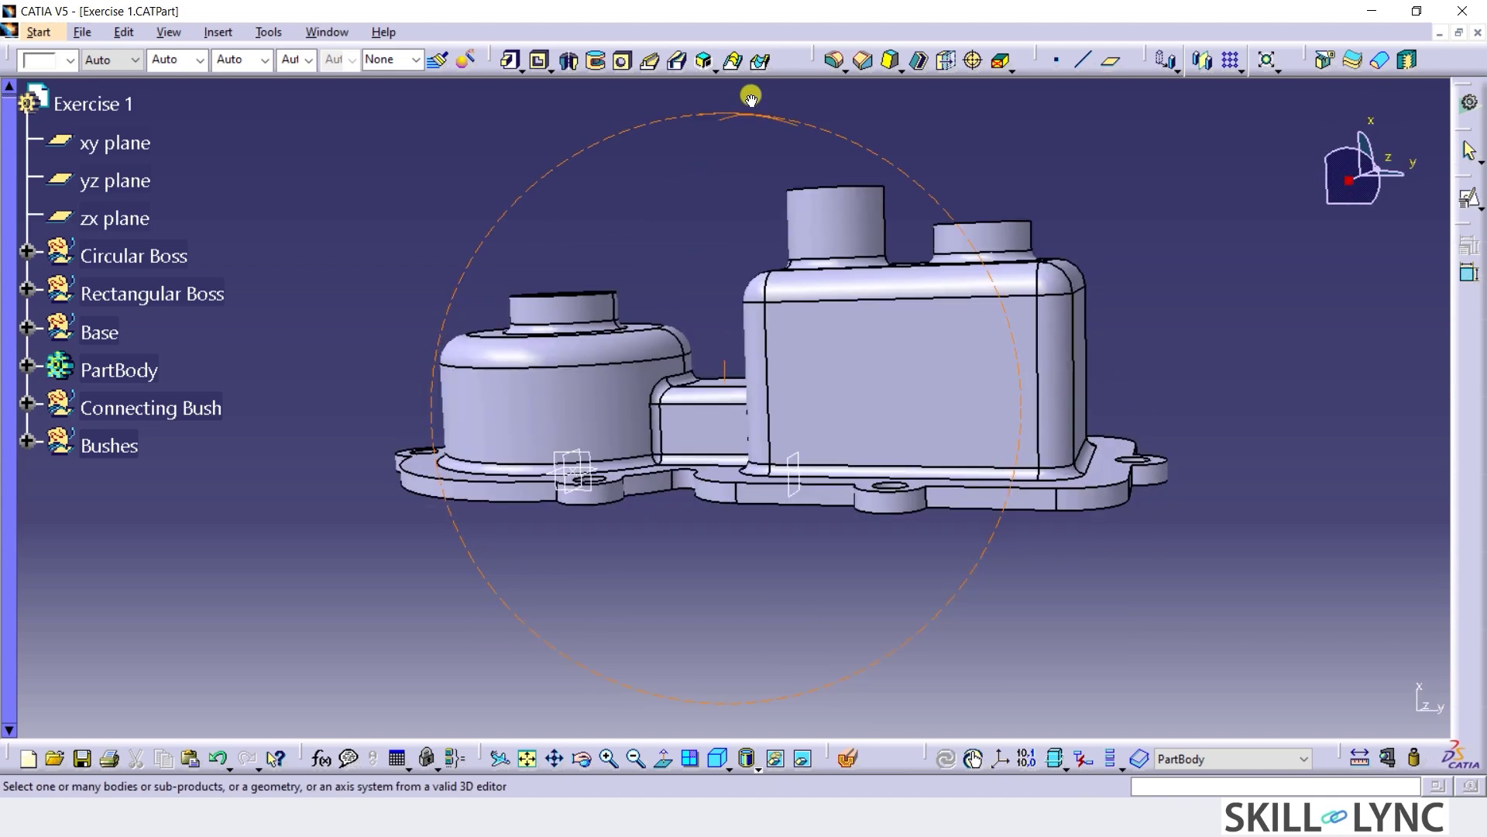
middle_click_drag(968, 221, 542, 581)
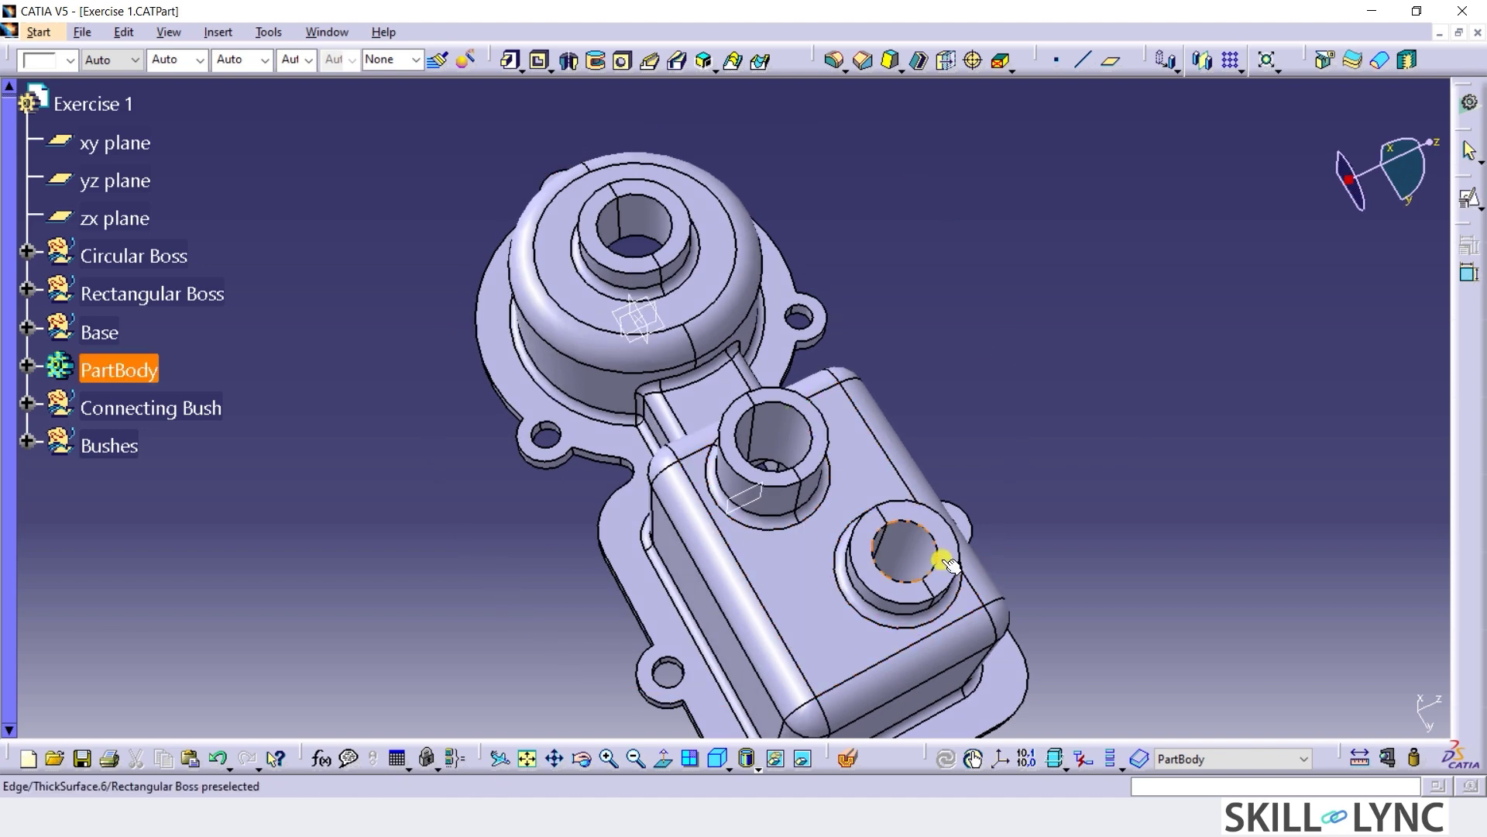
middle_click_drag(937, 451, 759, 514)
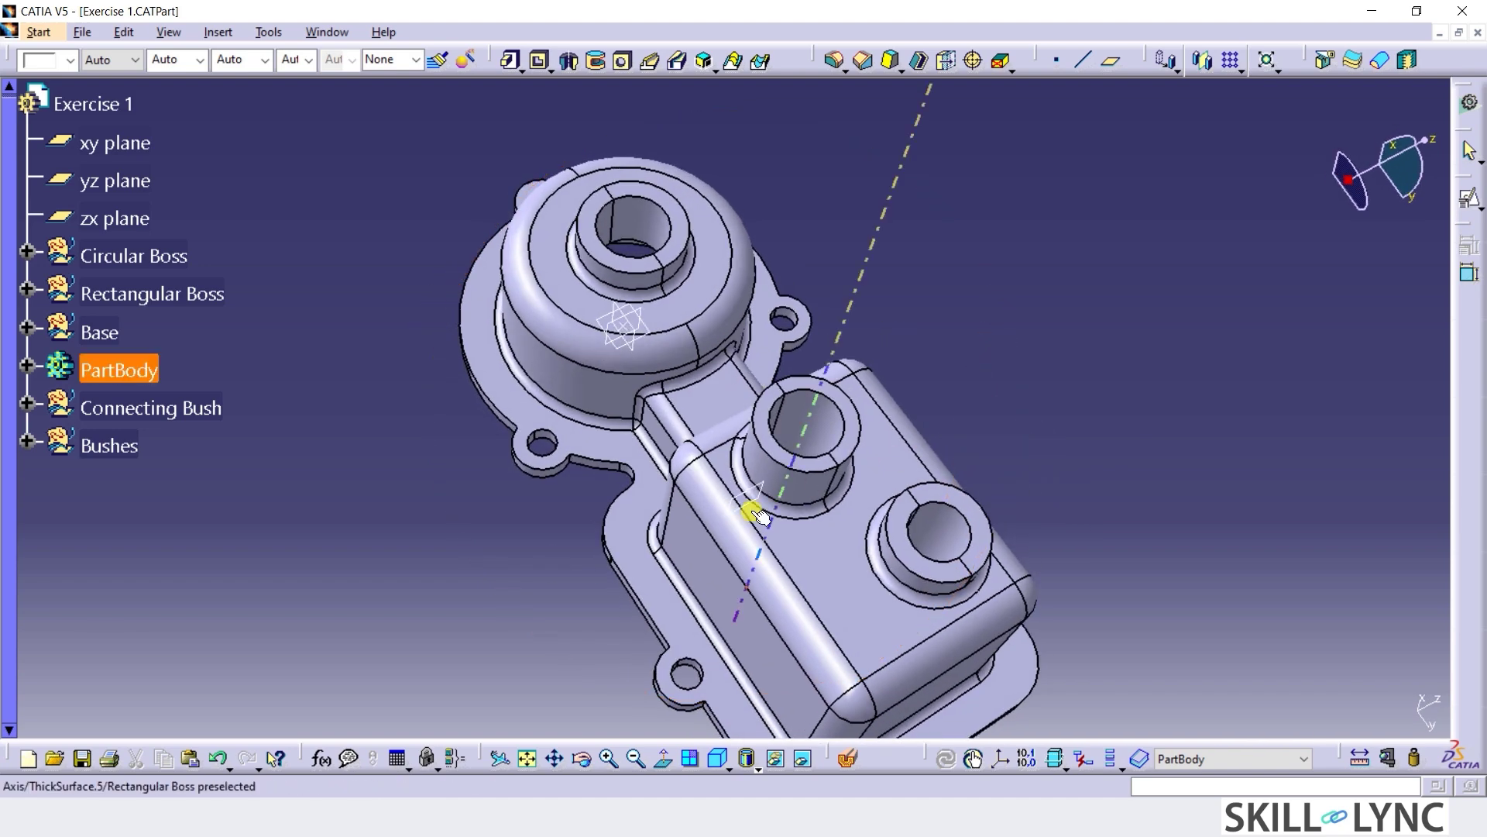
left_click(656, 585)
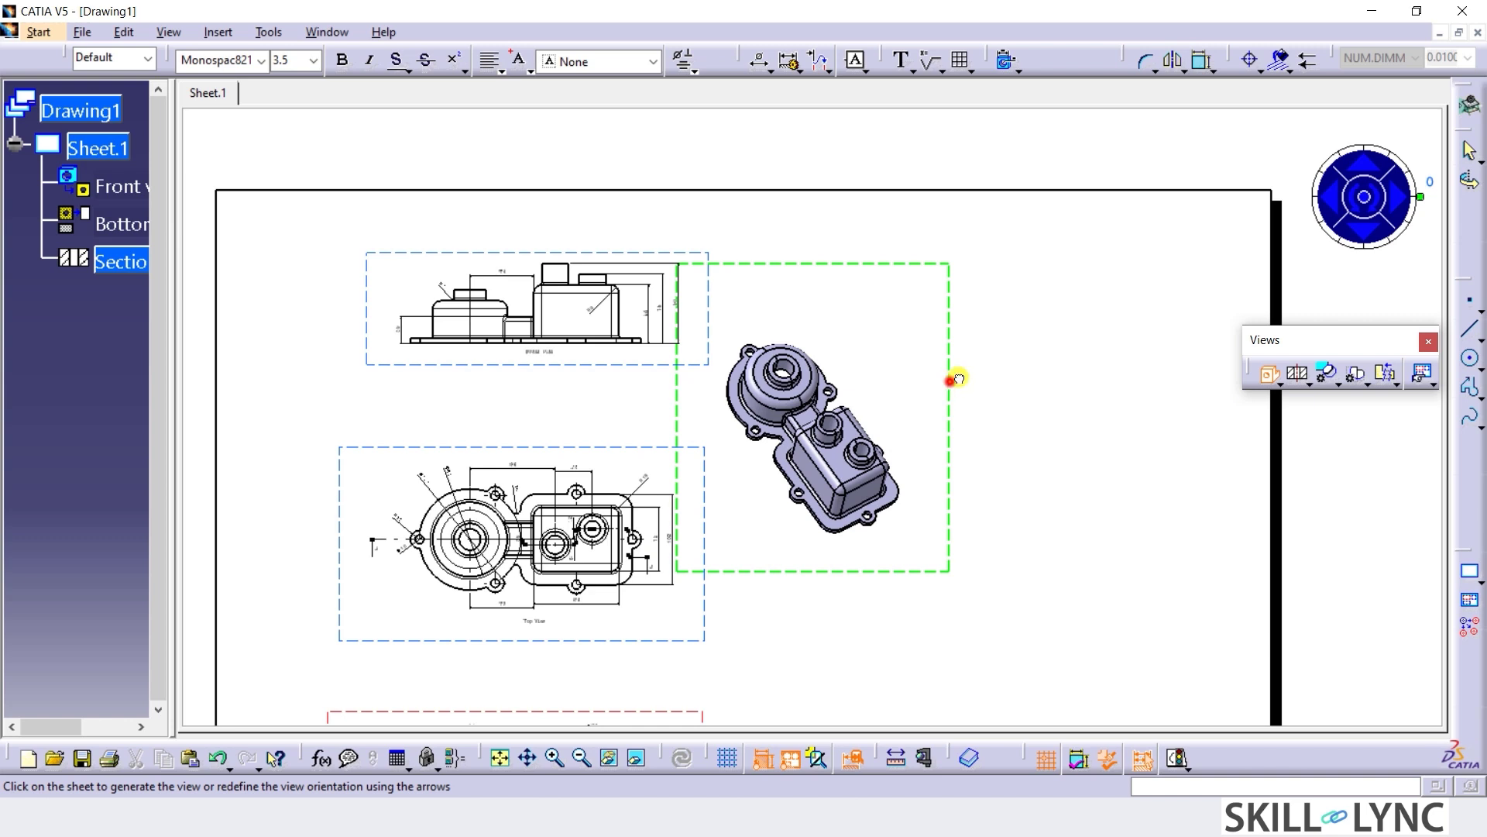
left_click(1162, 471)
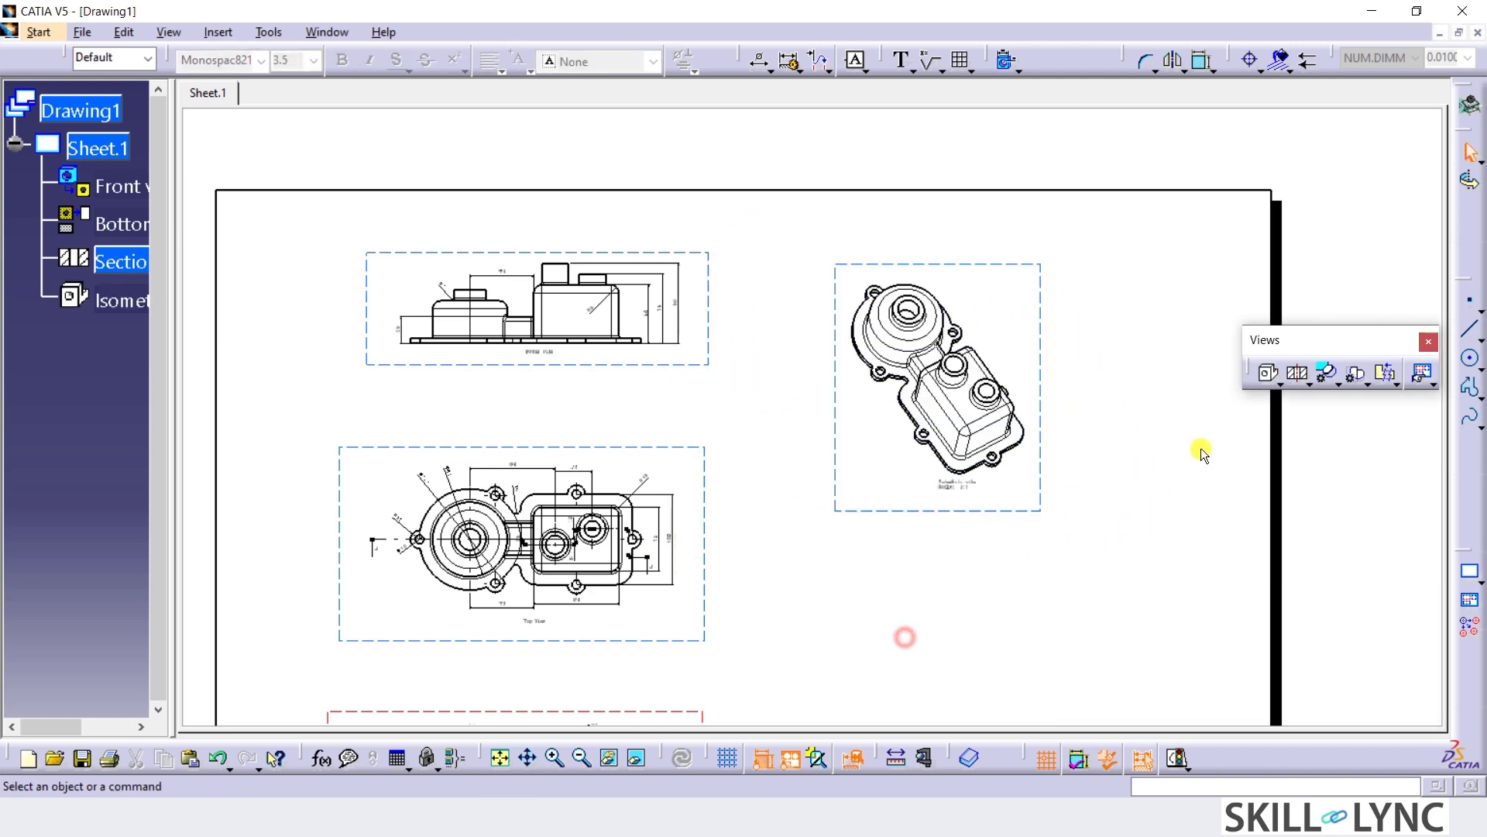
Start a second isometric view from the Exercise 1.CATPart window, with the part rotated so its hollow underside faces the viewer.
left_click(1266, 377)
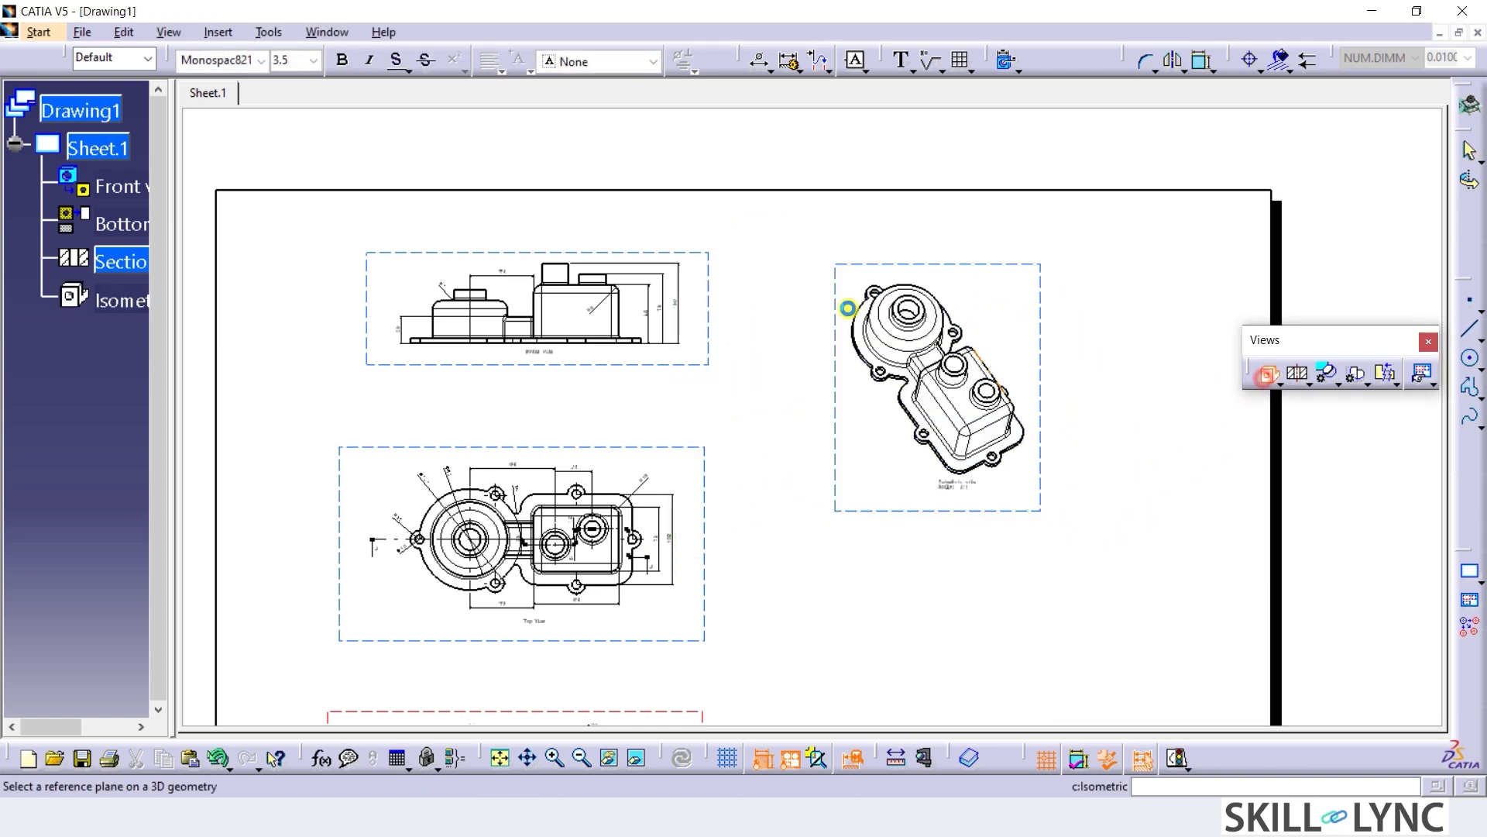
left_click(310, 34)
left_click(341, 153)
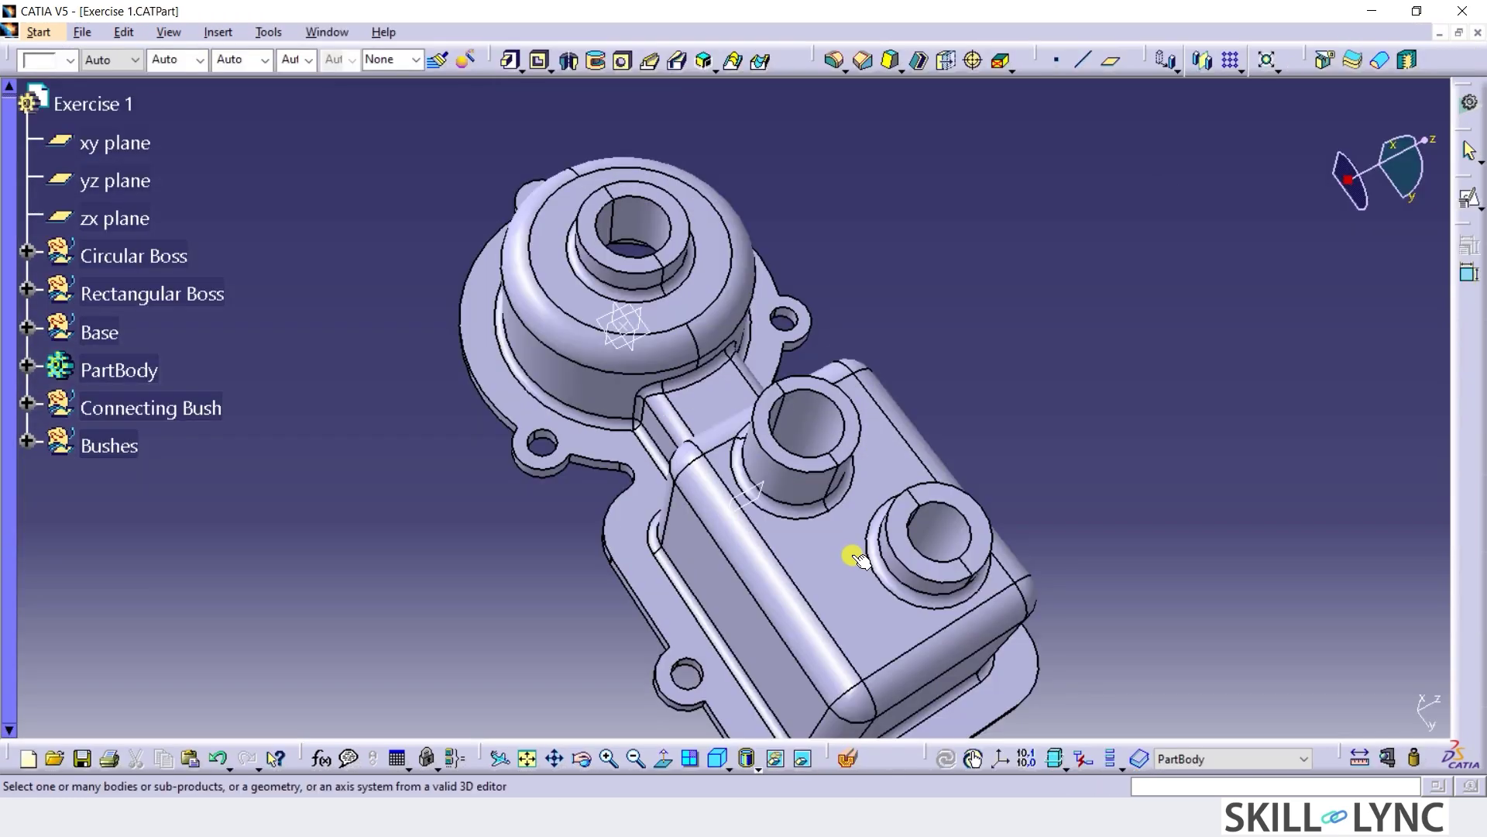
middle_click_drag(579, 607, 837, 364)
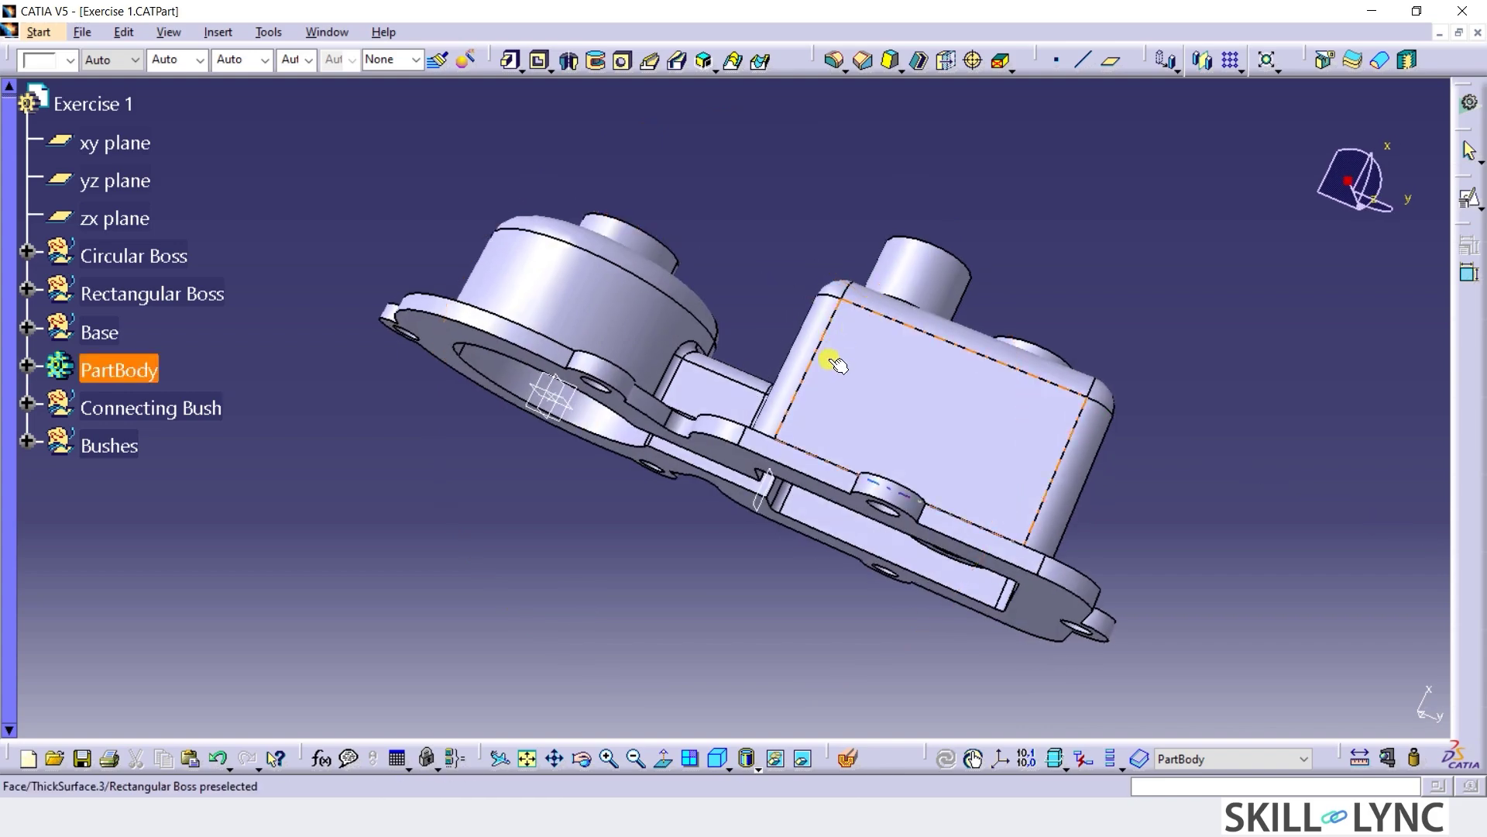
middle_click_drag(533, 494, 743, 266)
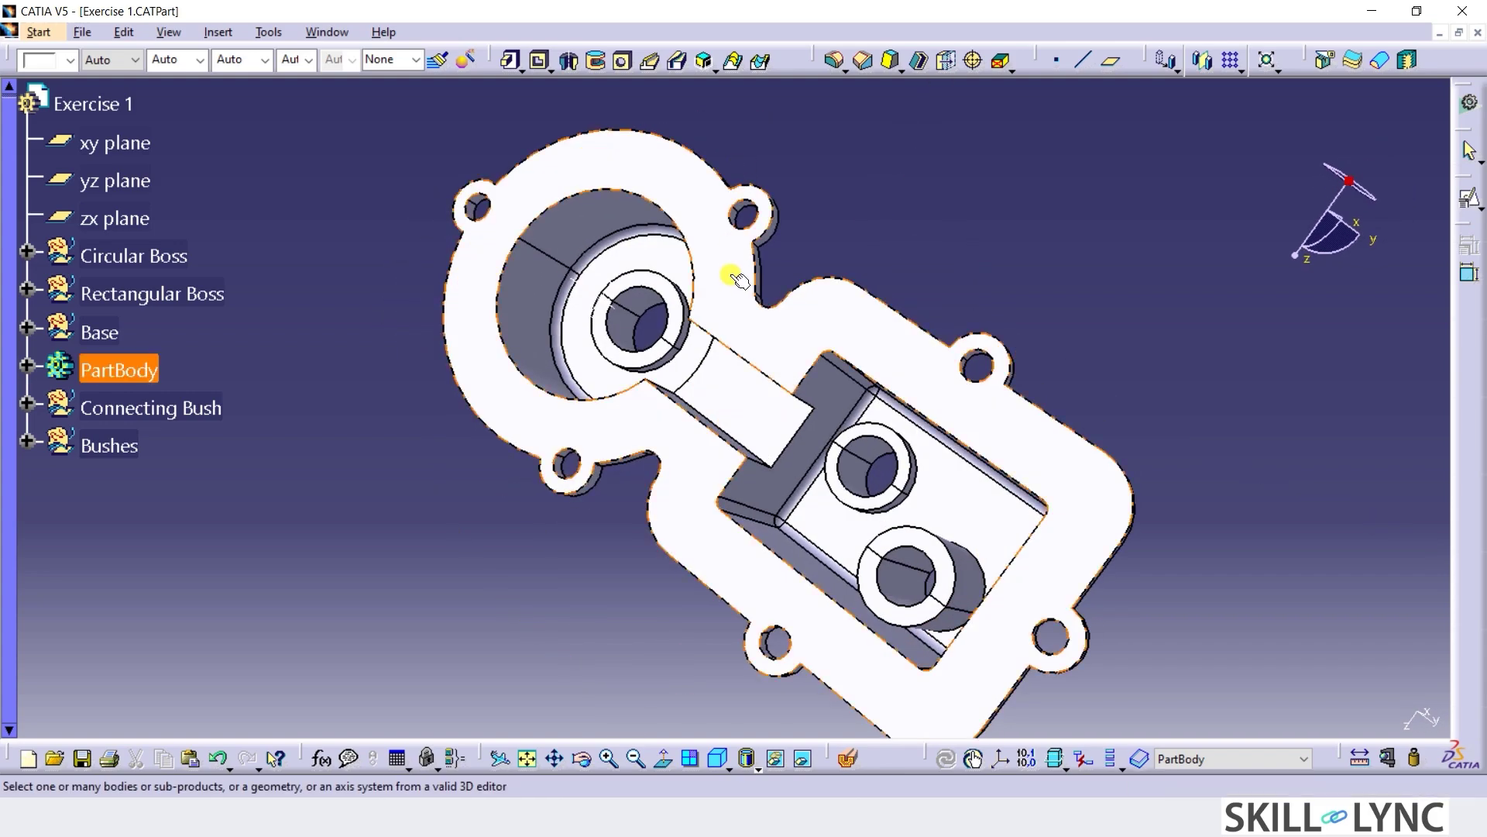
middle_click_drag(592, 558, 664, 581)
left_click(664, 446)
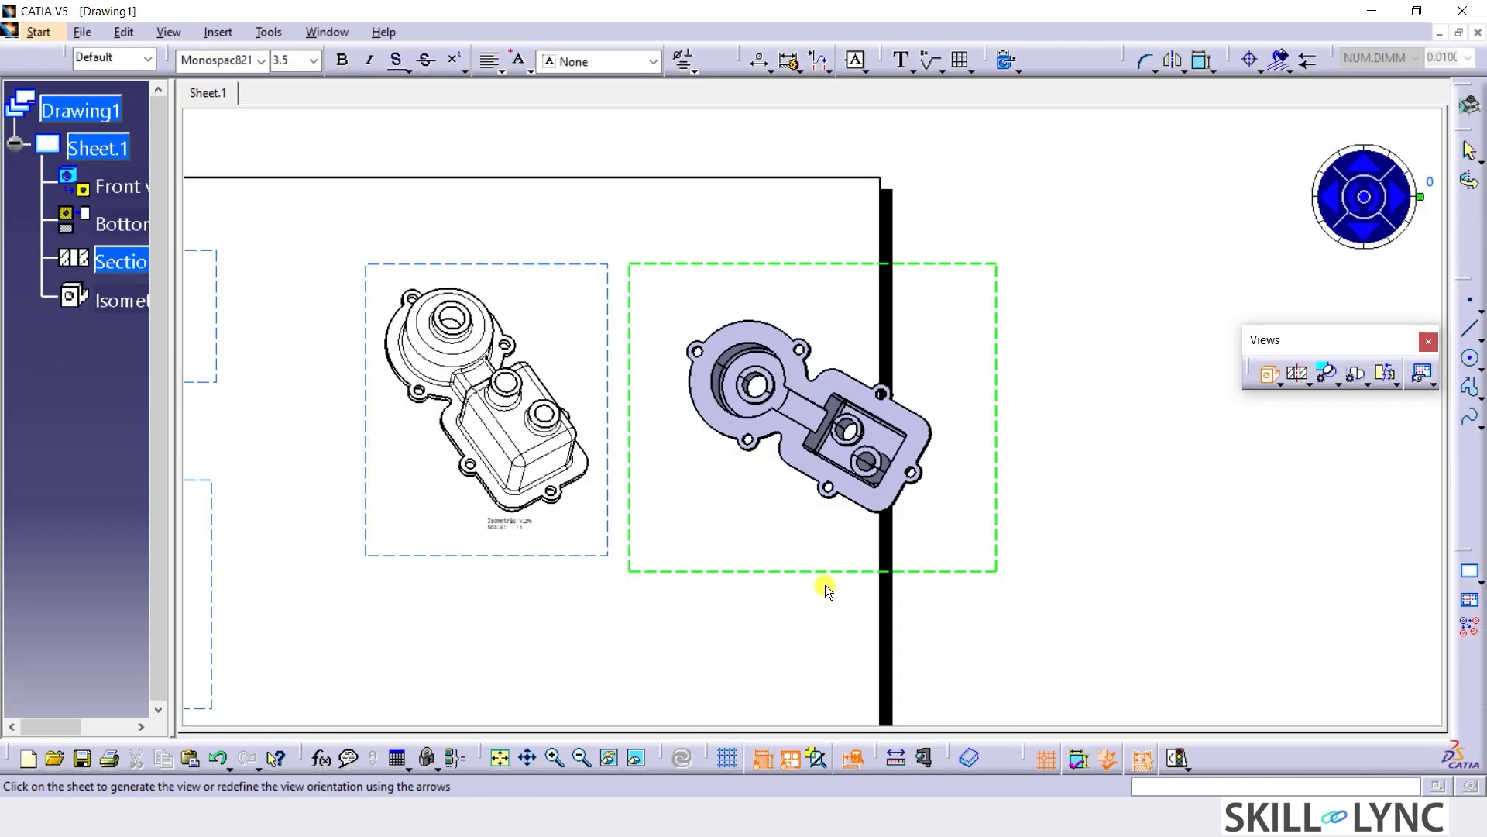
Generate the underside isometric view below the first isometric view, inside the sheet and beside the section view.
mouse_move(826, 593)
middle_mouse_down()
mouse_move(990, 328)
mouse_move(968, 329)
middle_mouse_up()
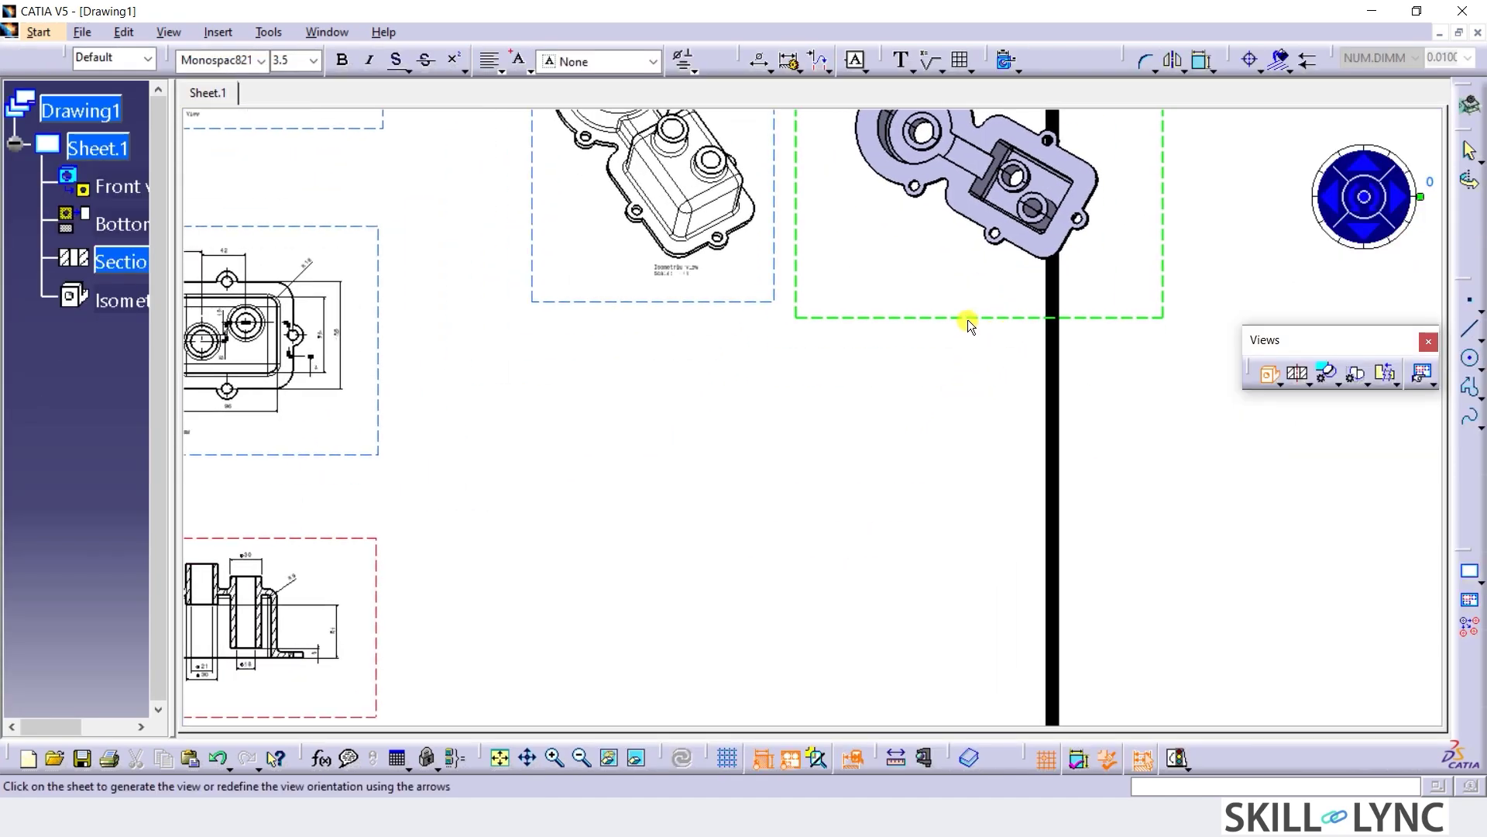
left_click(944, 556)
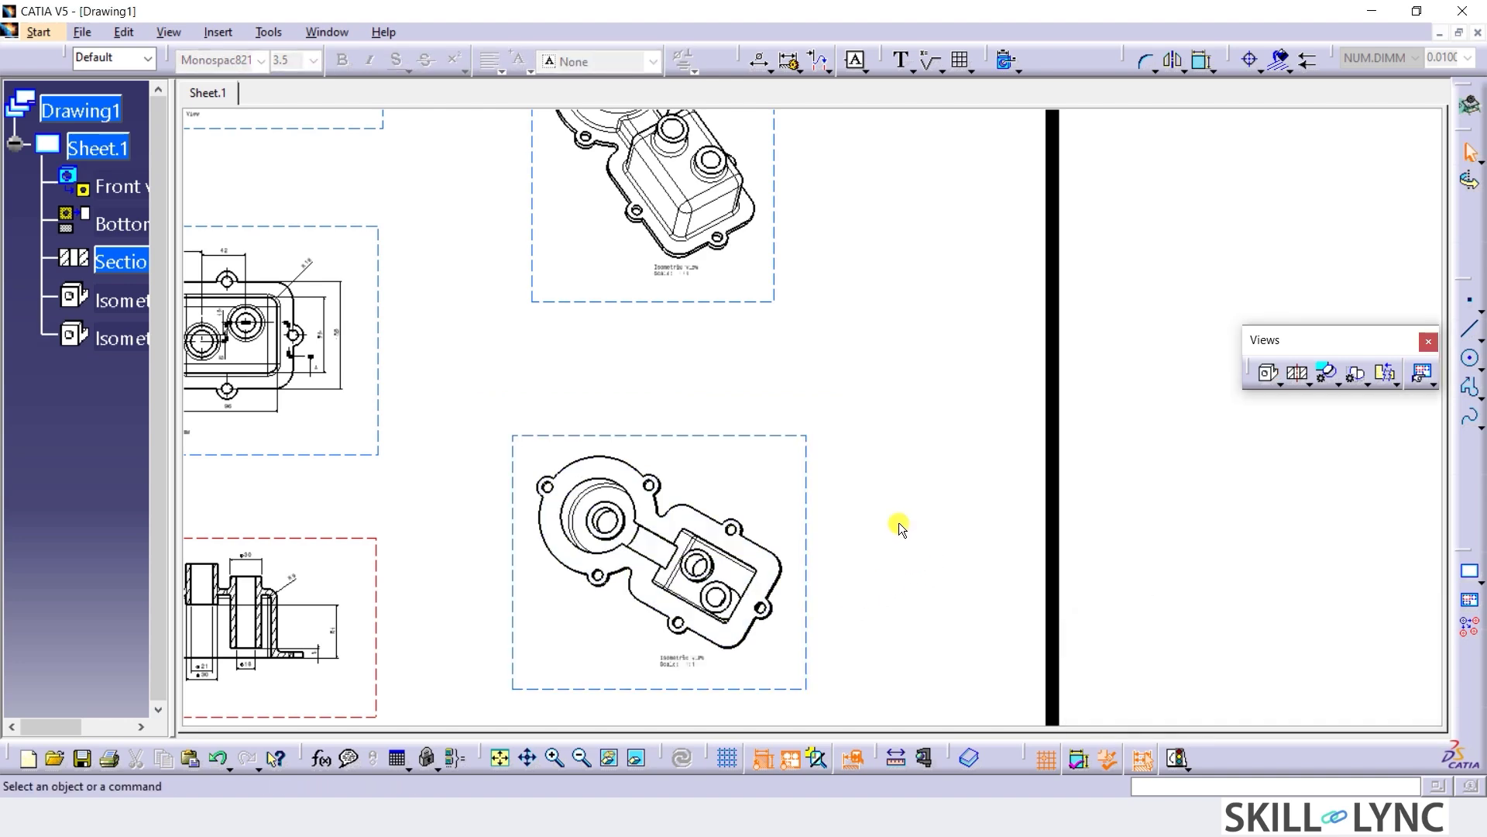
middle_click_drag(921, 491, 913, 573)
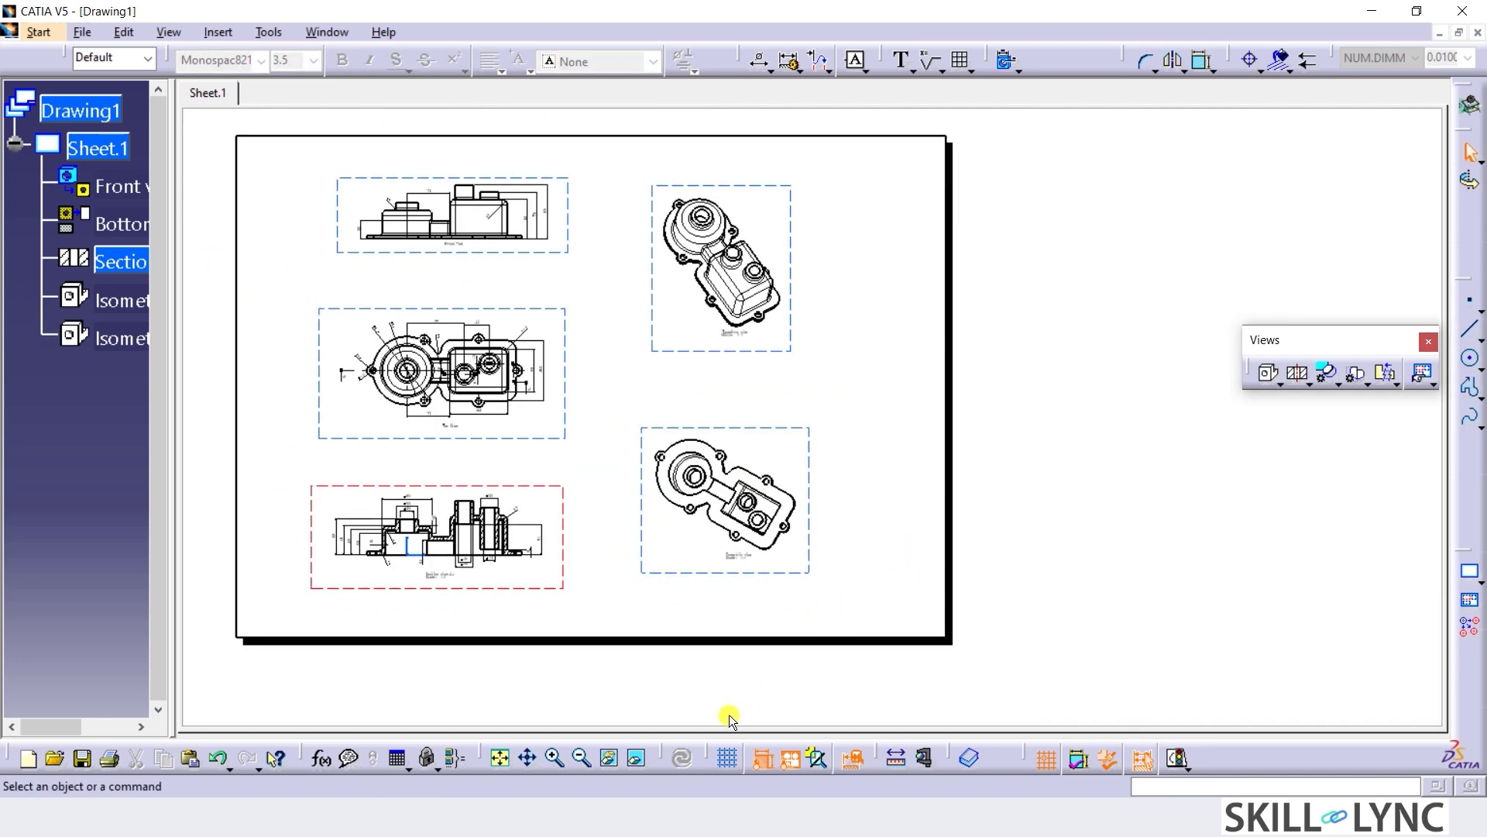
left_click(499, 757)
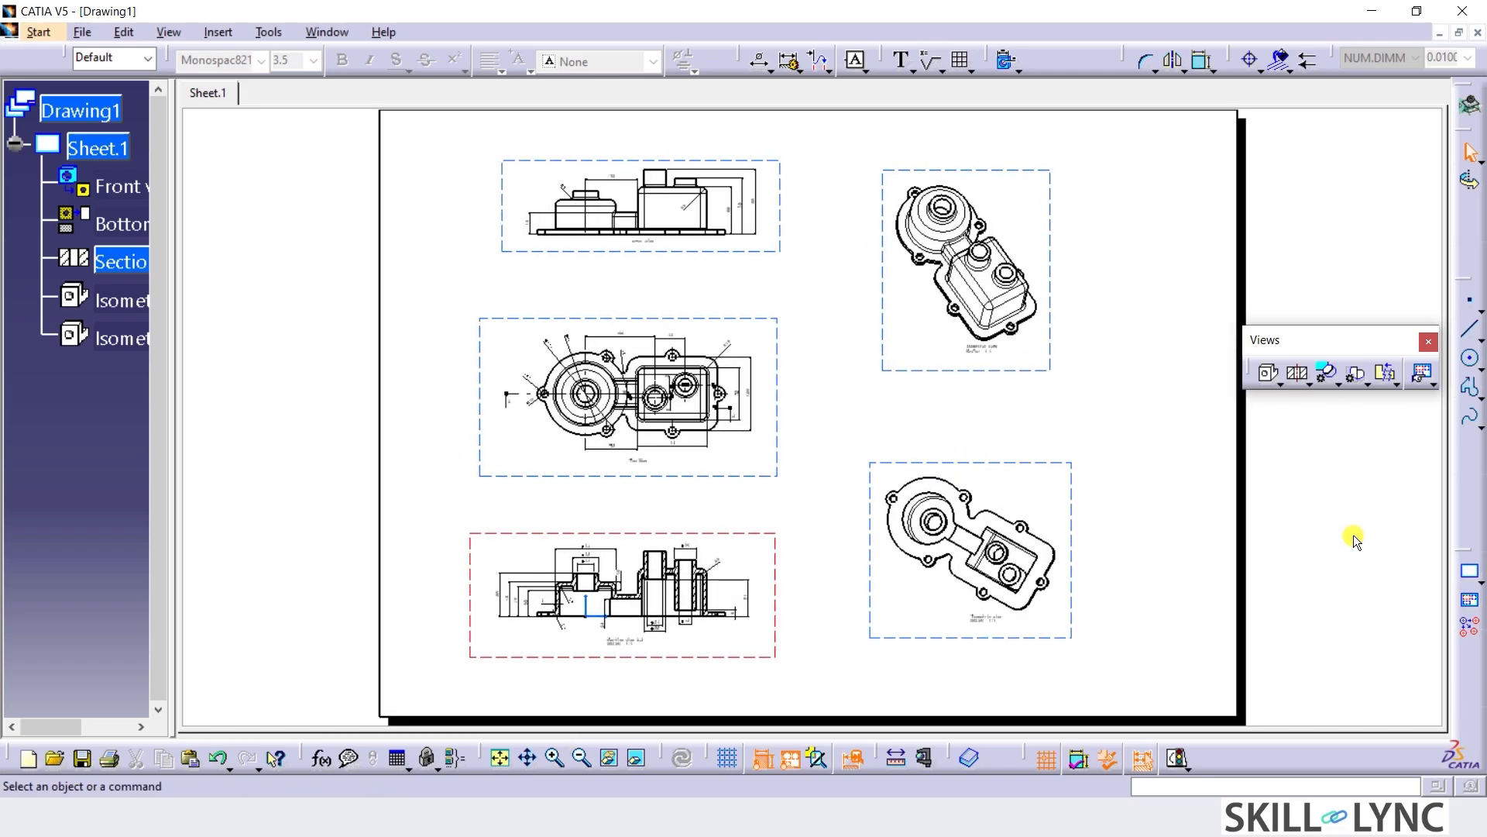